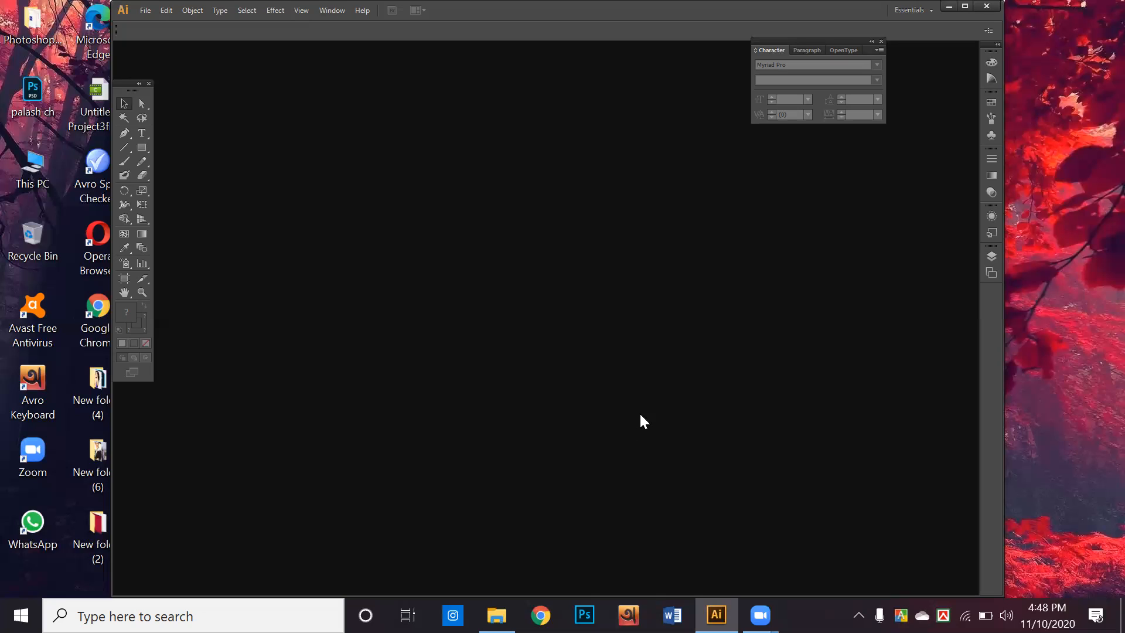
Start a new document with one artboard and set its units to inches
{"action": "left_click", "coordinate": [146, 8]}
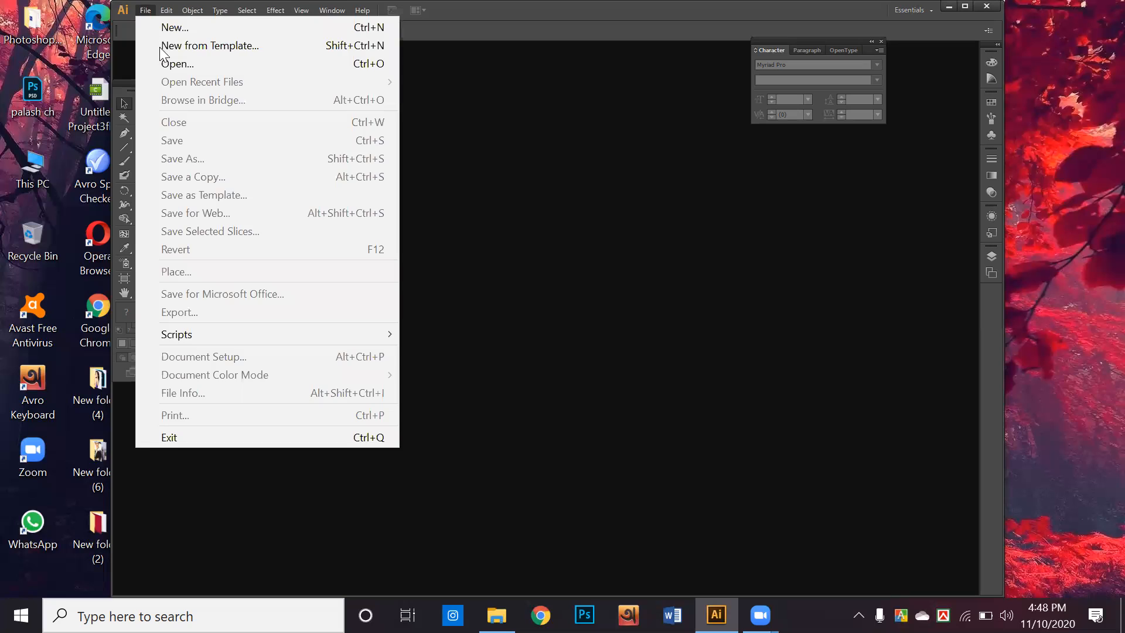
{"action": "left_click", "coordinate": [167, 29]}
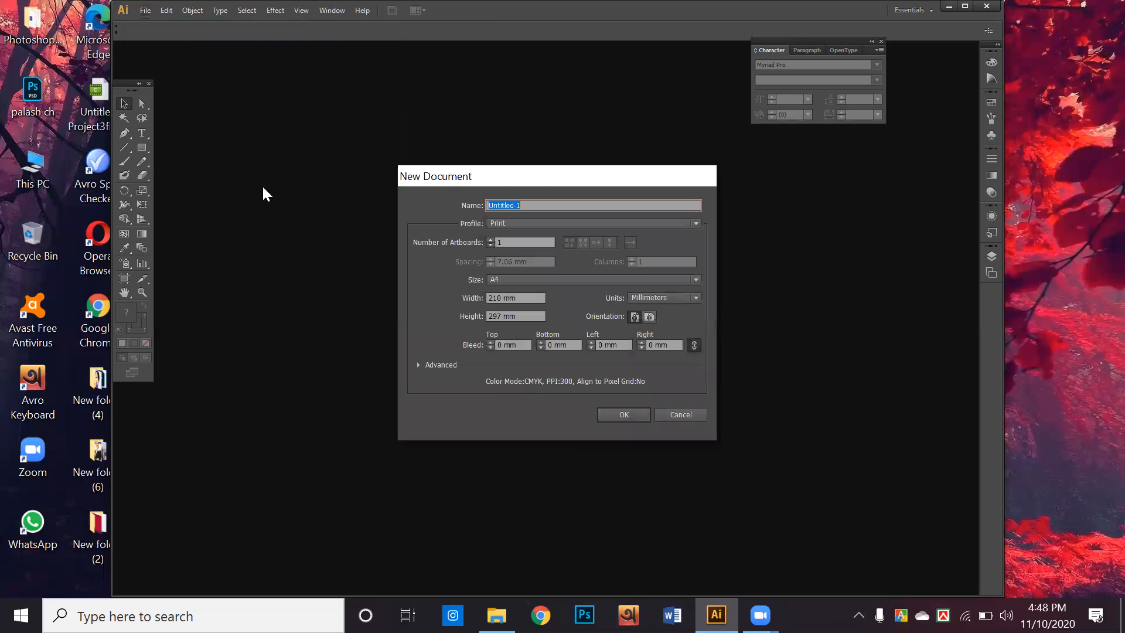
{"action": "left_click_drag", "start_coordinate": [546, 174], "coordinate": [540, 199]}
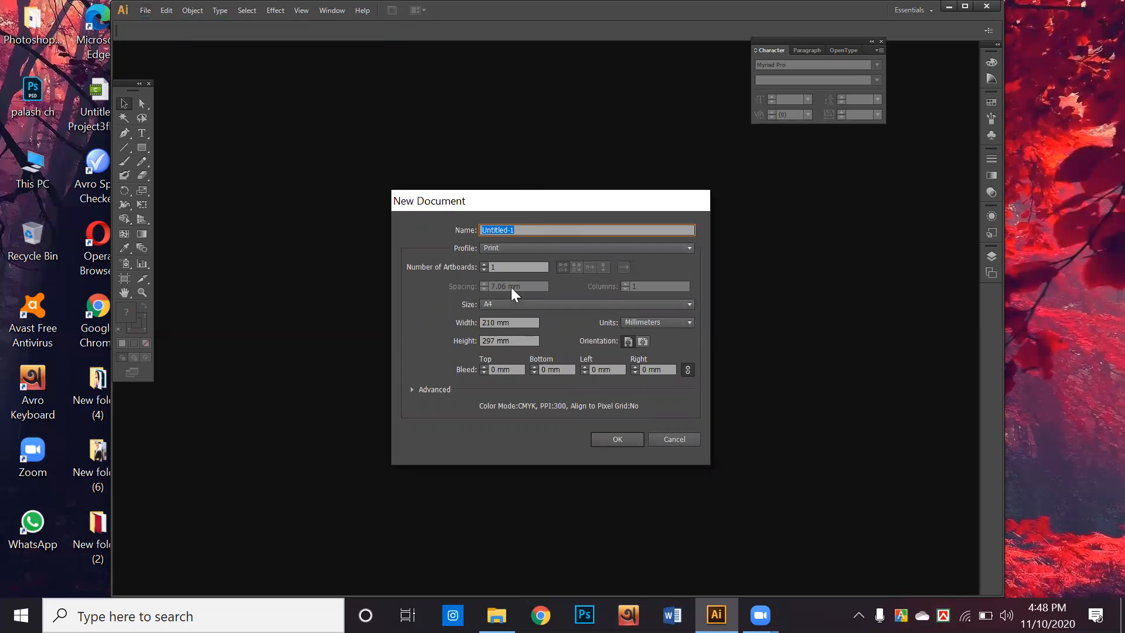
{"action": "left_click", "coordinate": [513, 267]}
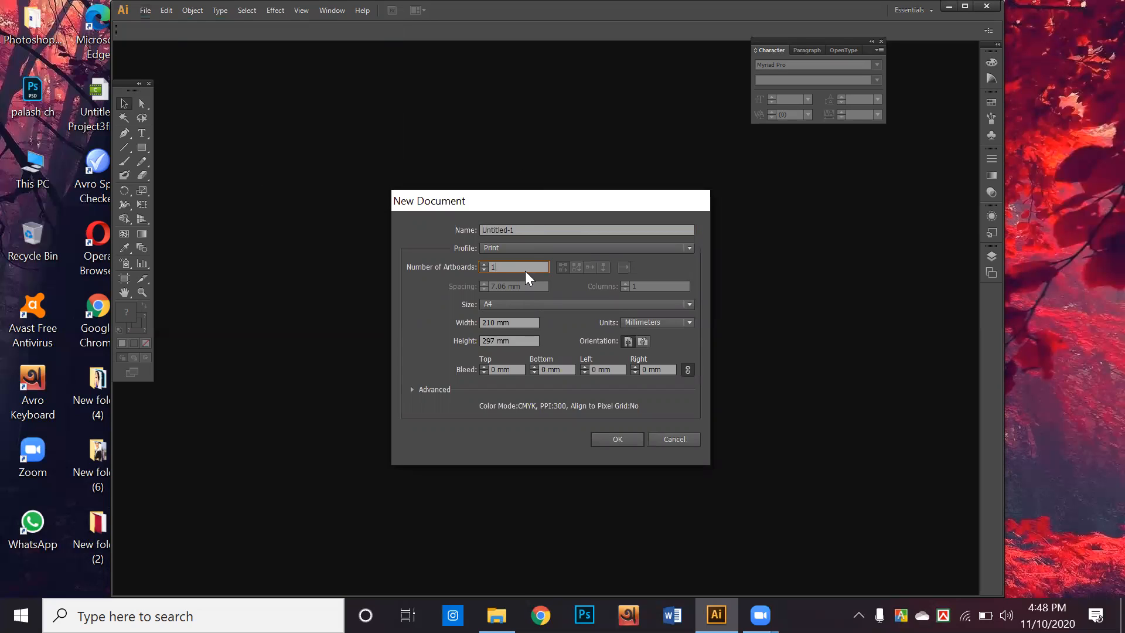
{"action": "left_click_drag", "start_coordinate": [525, 270], "coordinate": [421, 261]}
{"action": "left_click", "coordinate": [644, 320]}
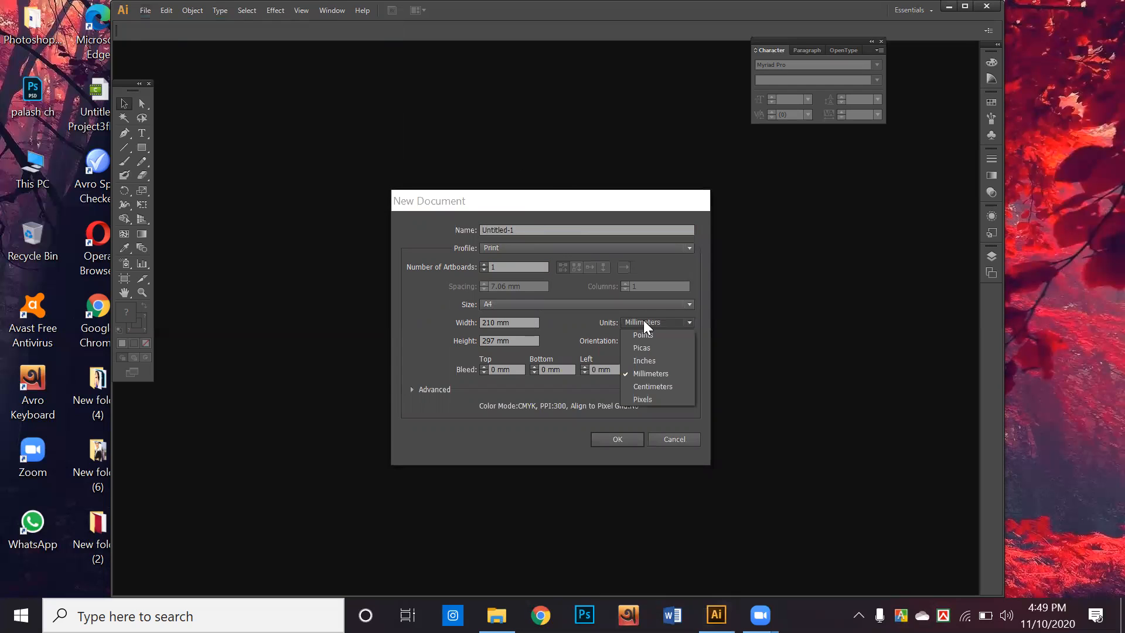
{"action": "left_click", "coordinate": [645, 360]}
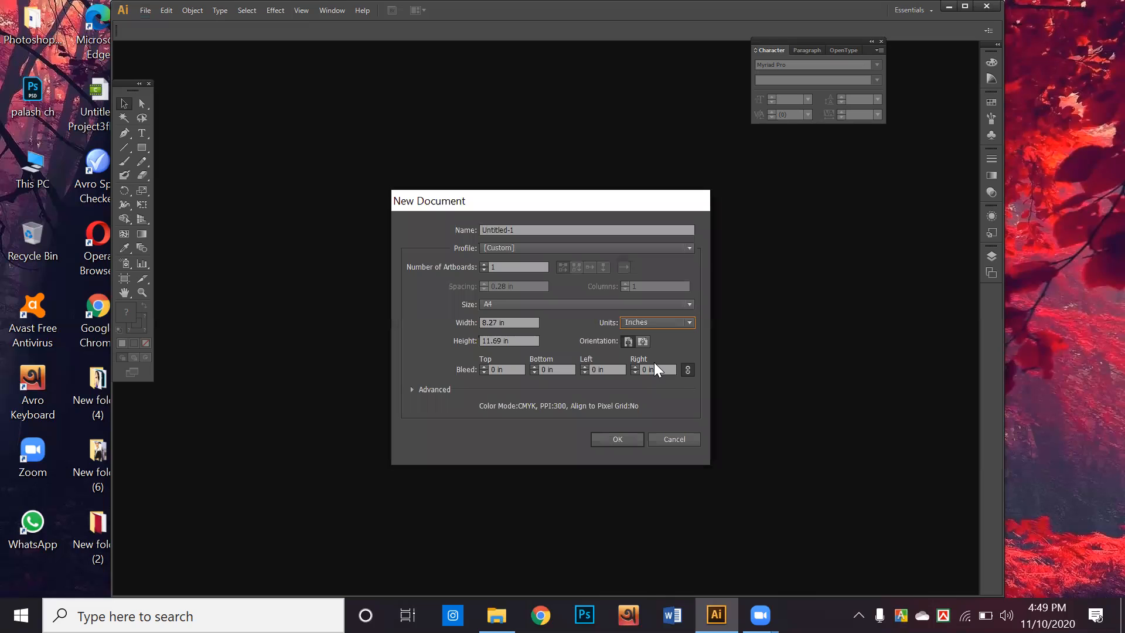
Set the artboard to 3.5 in wide and 2 in high, reveal the advanced options, and create the document
{"action": "key", "text": "shift+Tab"}
{"action": "type", "text": "3"}
{"action": "key", "text": "BackSpace"}
{"action": "type", "text": "3"}
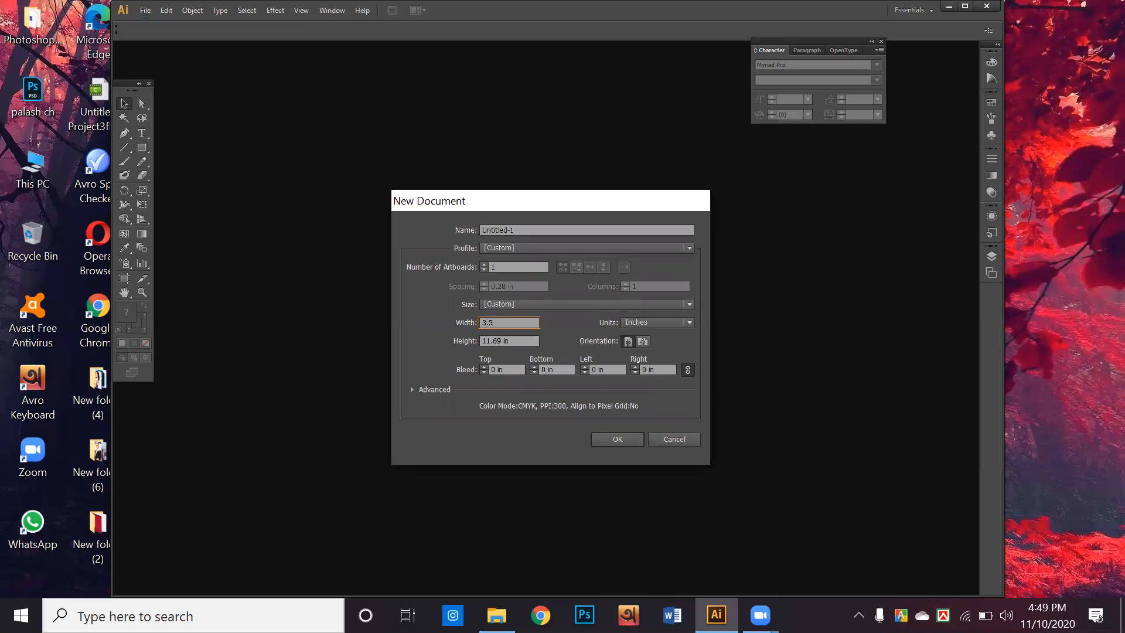
{"action": "type", "text": ".5"}
{"action": "key", "text": "Tab"}
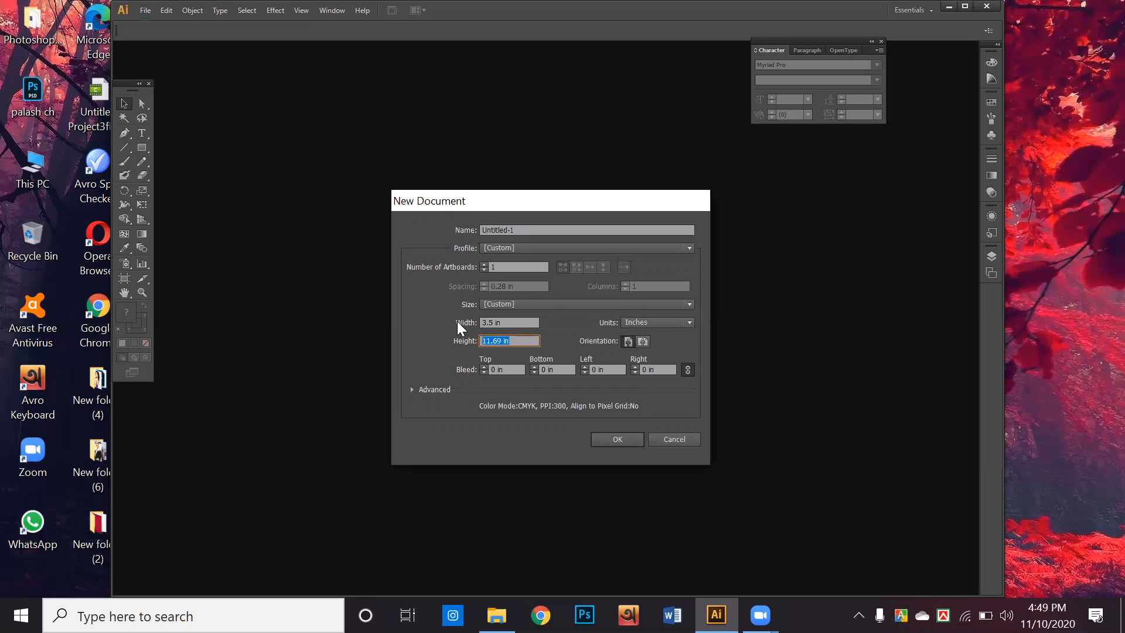
{"action": "type", "text": "2"}
{"action": "left_click", "coordinate": [412, 389]}
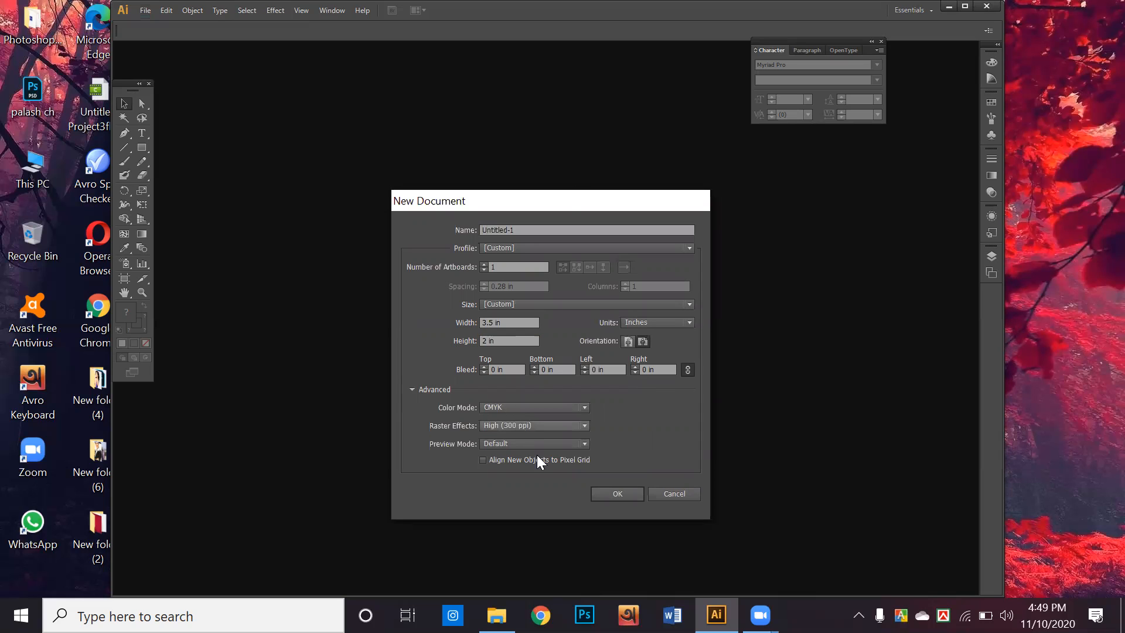
{"action": "left_click", "coordinate": [610, 494]}
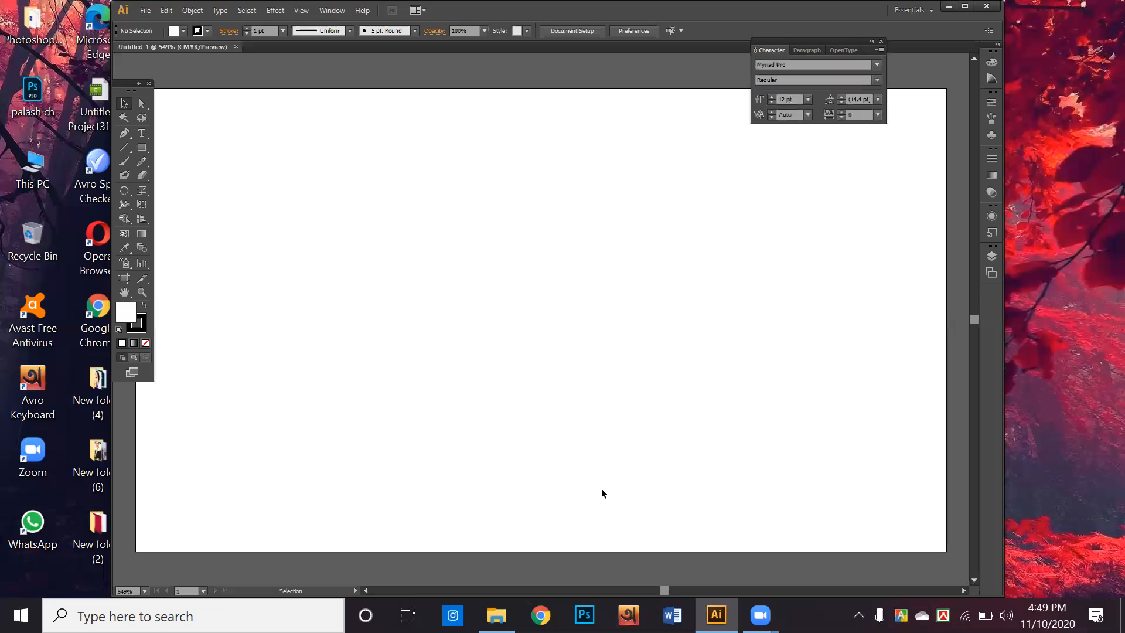
Move the floating toolbox closer to the artboard
{"action": "scroll", "coordinate": [605, 484], "scroll_direction": "down", "scroll_amount": 2}
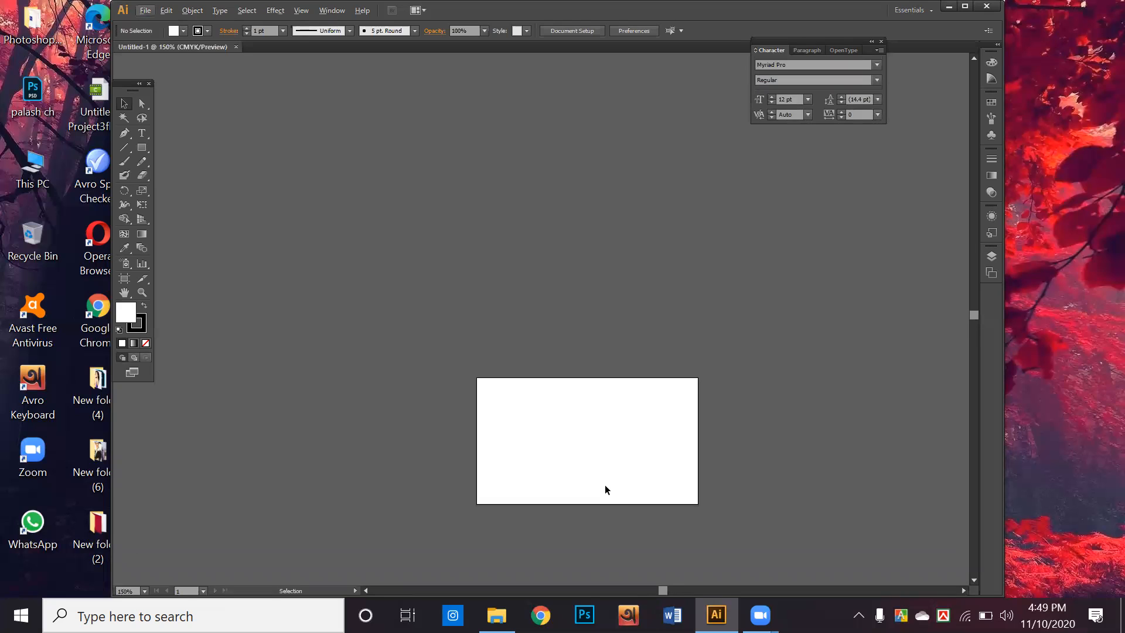
{"action": "key", "text": "alt"}
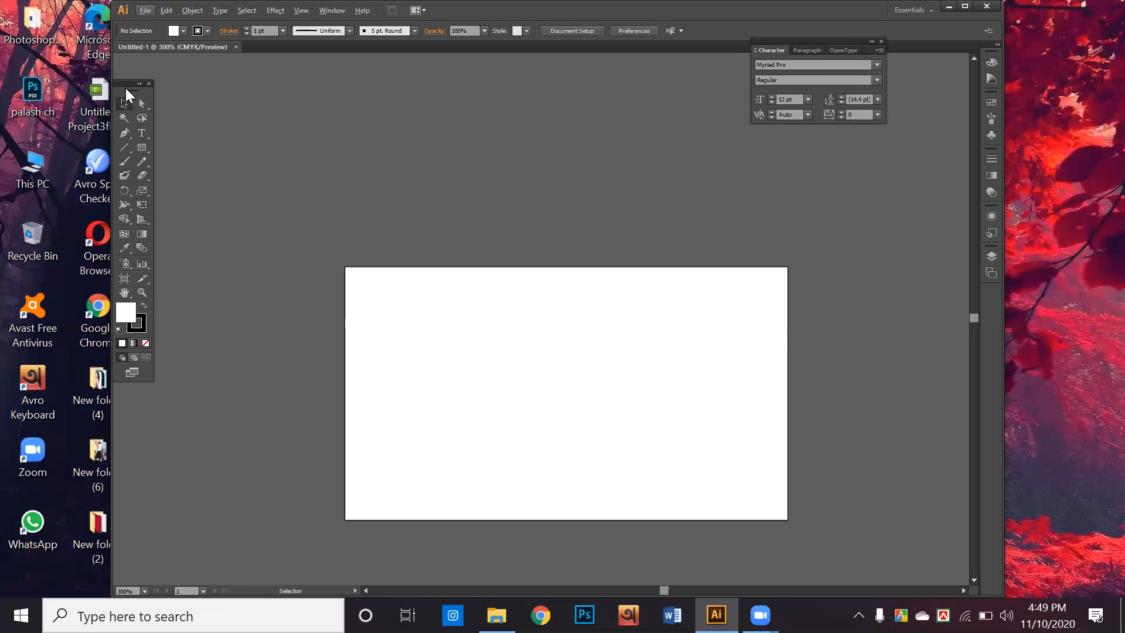
{"action": "left_click_drag", "start_coordinate": [120, 88], "coordinate": [222, 187]}
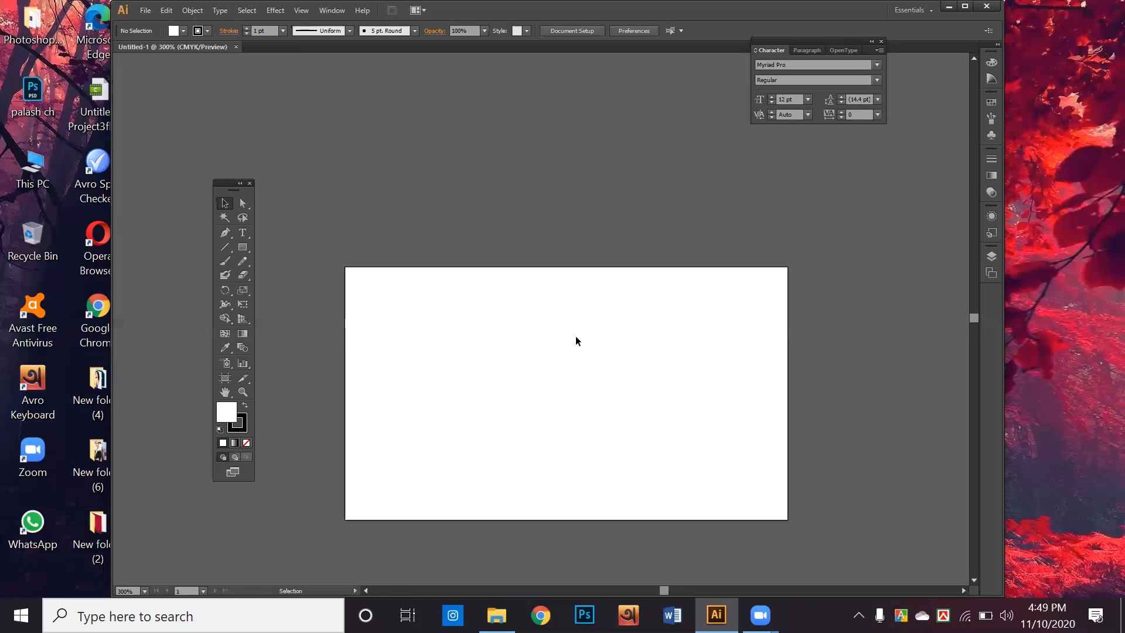
{"action": "scroll", "coordinate": [516, 326], "scroll_direction": "down", "scroll_amount": 1}
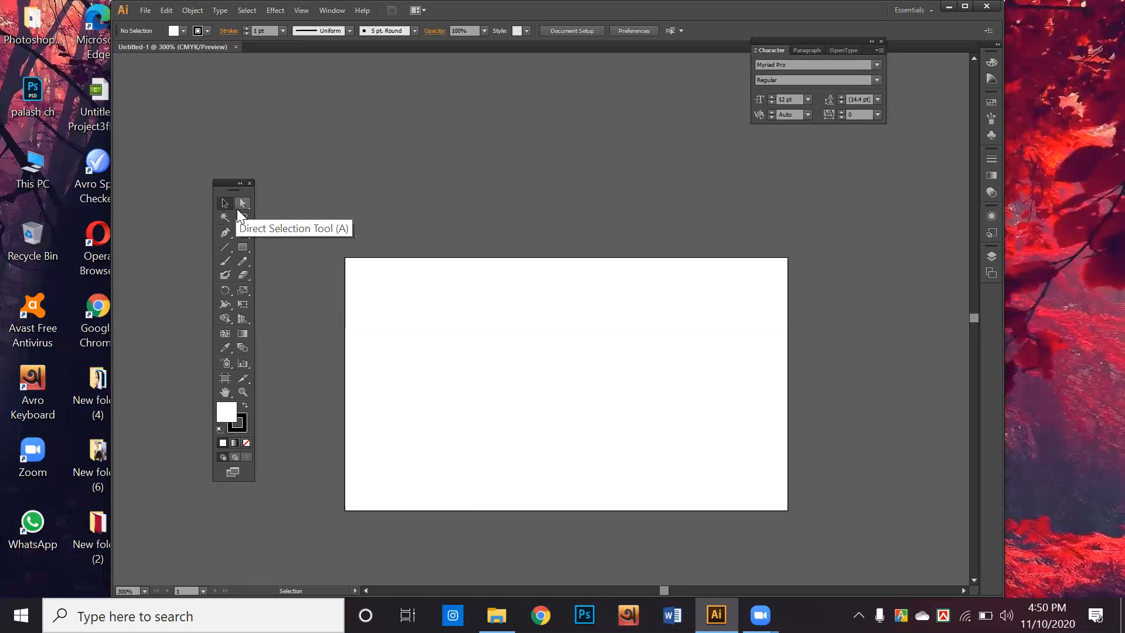
Draw a rectangle about 0.76 by 0.65 in above the artboard and fill it with dark blue
{"action": "left_click", "coordinate": [242, 247]}
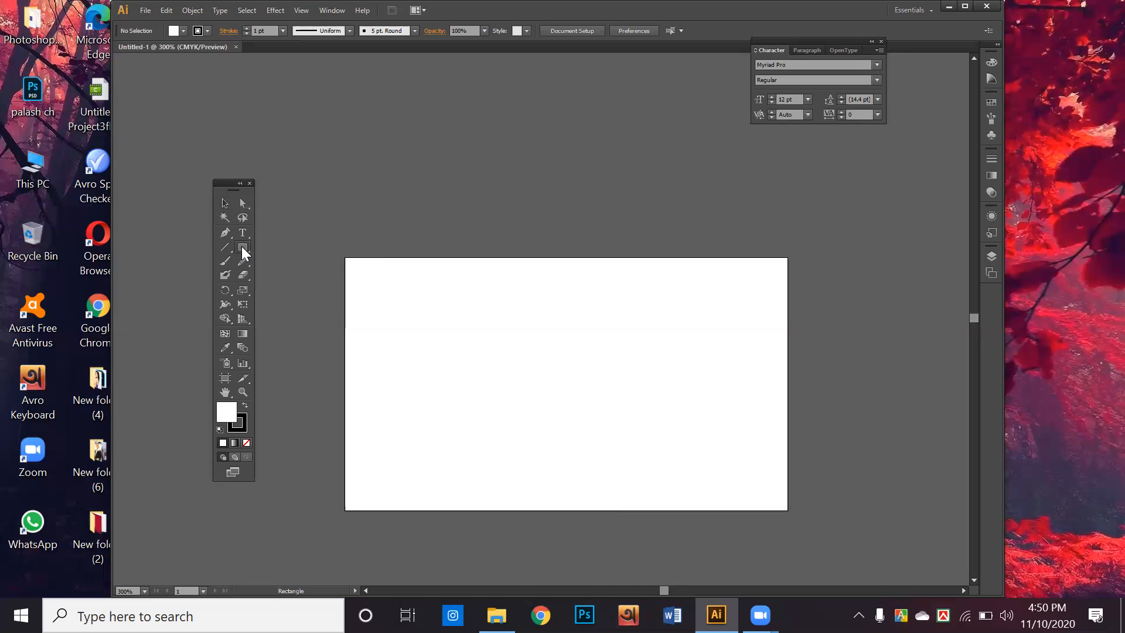
{"action": "left_click", "coordinate": [293, 246]}
{"action": "left_click_drag", "start_coordinate": [344, 144], "coordinate": [441, 227]}
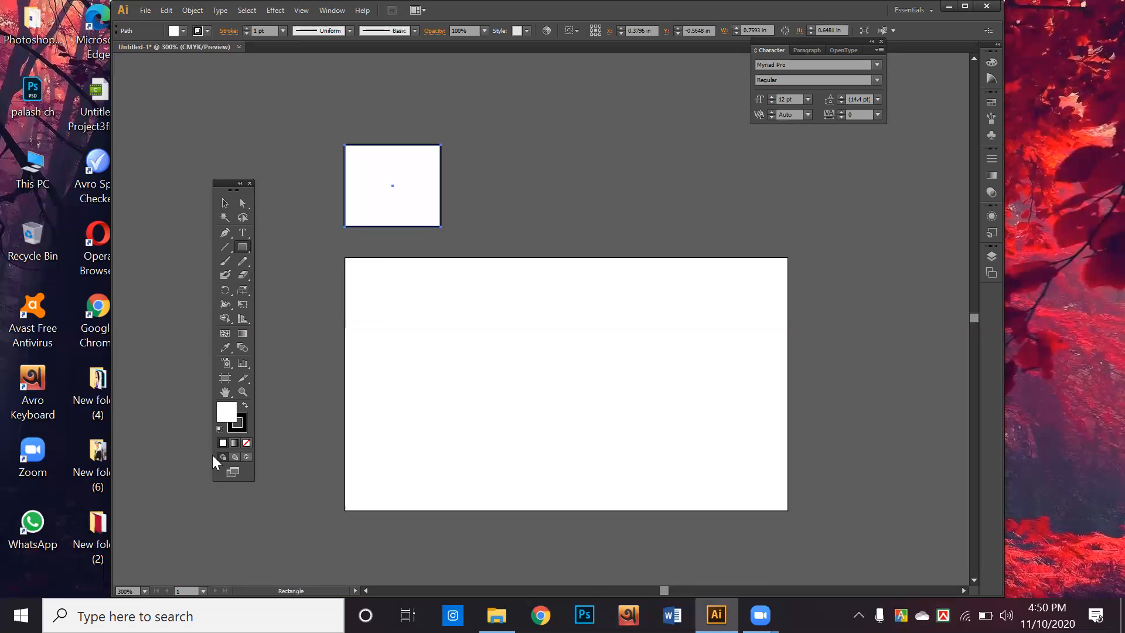
{"action": "double_click", "coordinate": [220, 415]}
{"action": "left_click", "coordinate": [535, 255]}
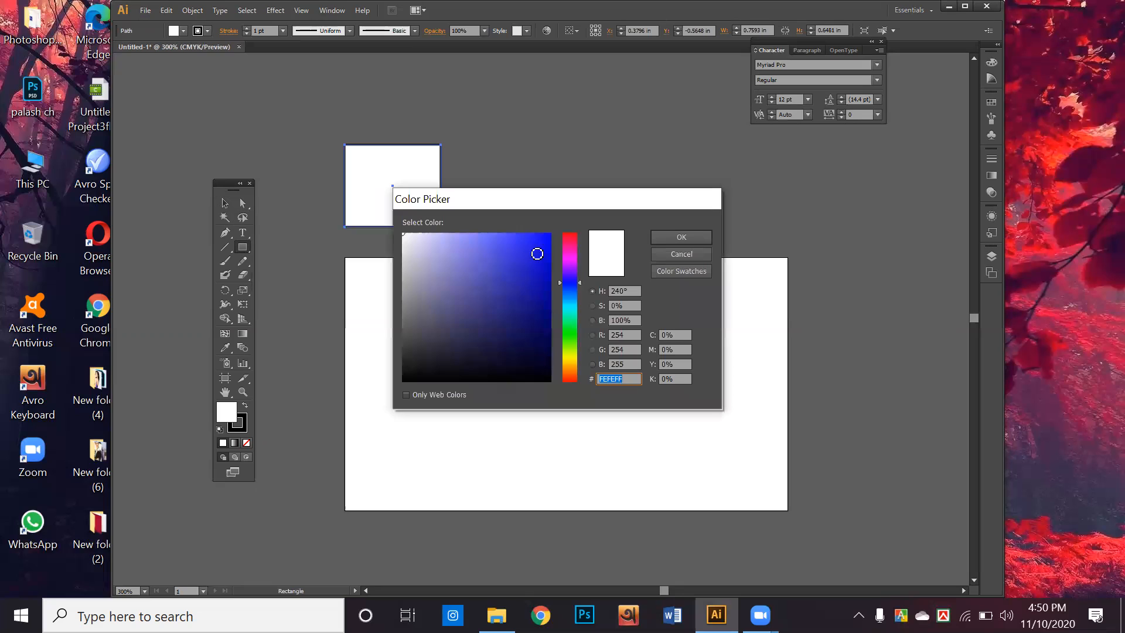
{"action": "left_click", "coordinate": [668, 237]}
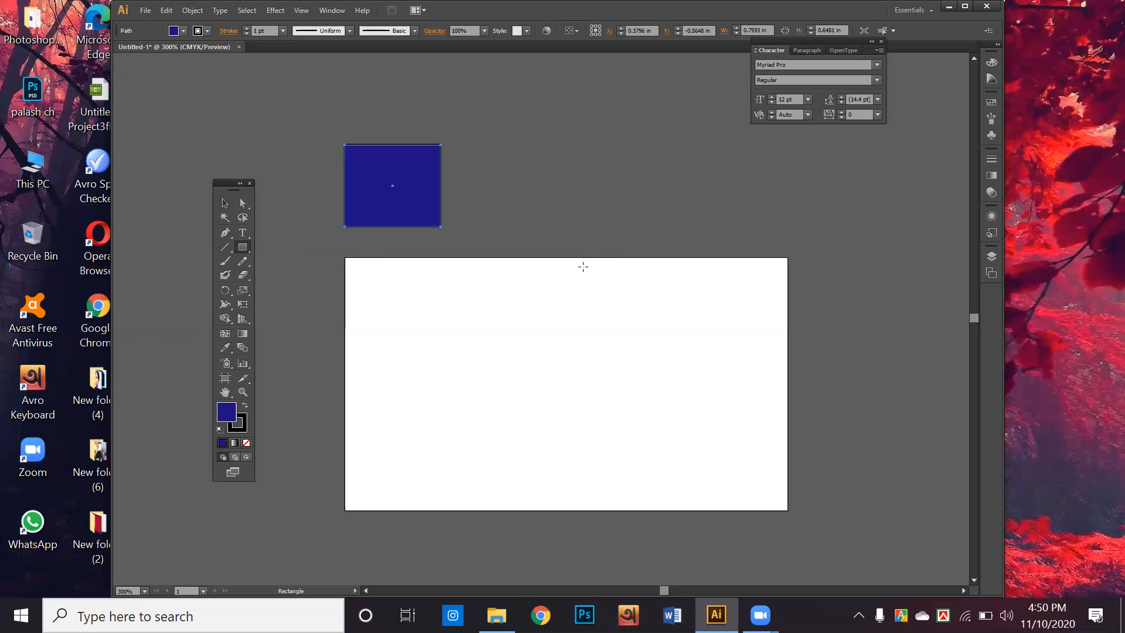
Remove the stroke from the blue rectangle and make its fill the active colour attribute
{"action": "left_click", "coordinate": [241, 428]}
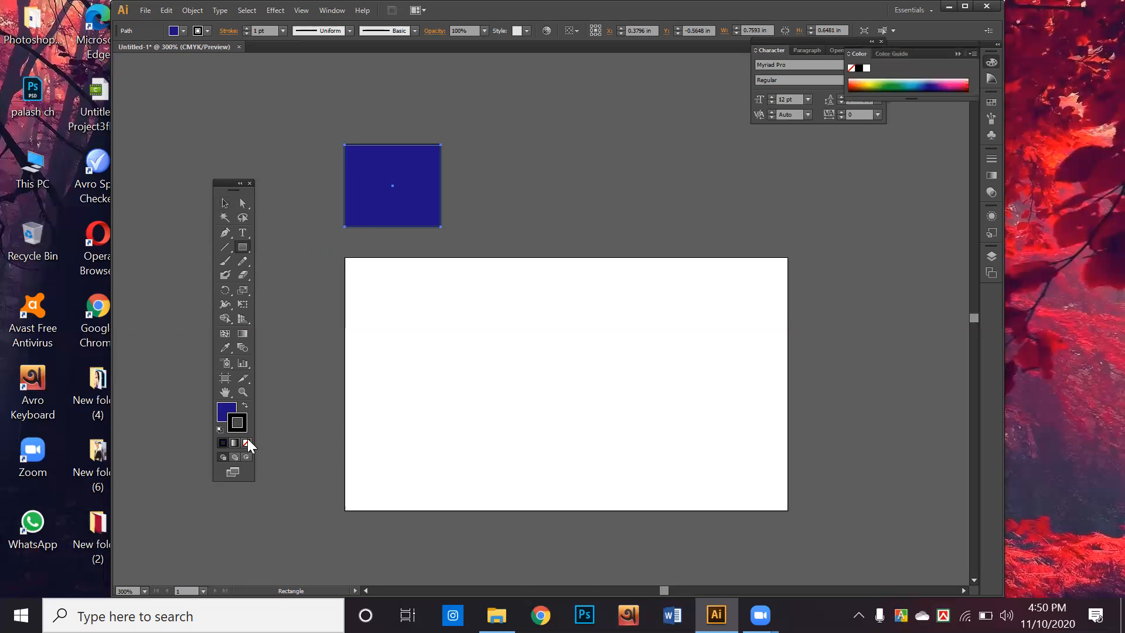
{"action": "left_click", "coordinate": [247, 443]}
{"action": "left_click", "coordinate": [224, 407]}
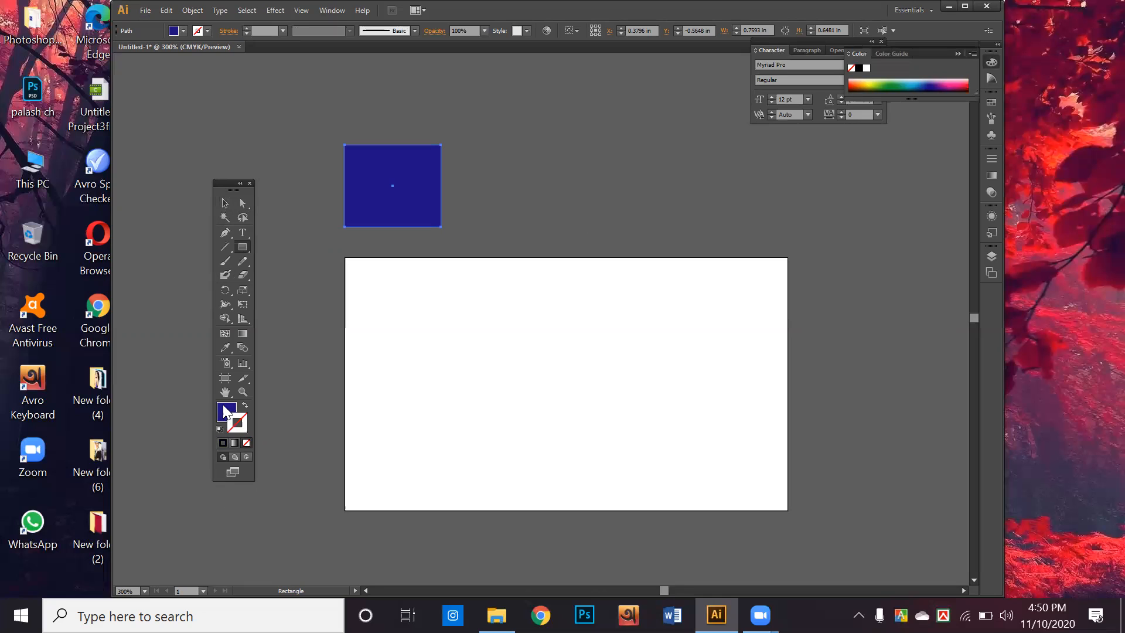
{"action": "left_click", "coordinate": [224, 203]}
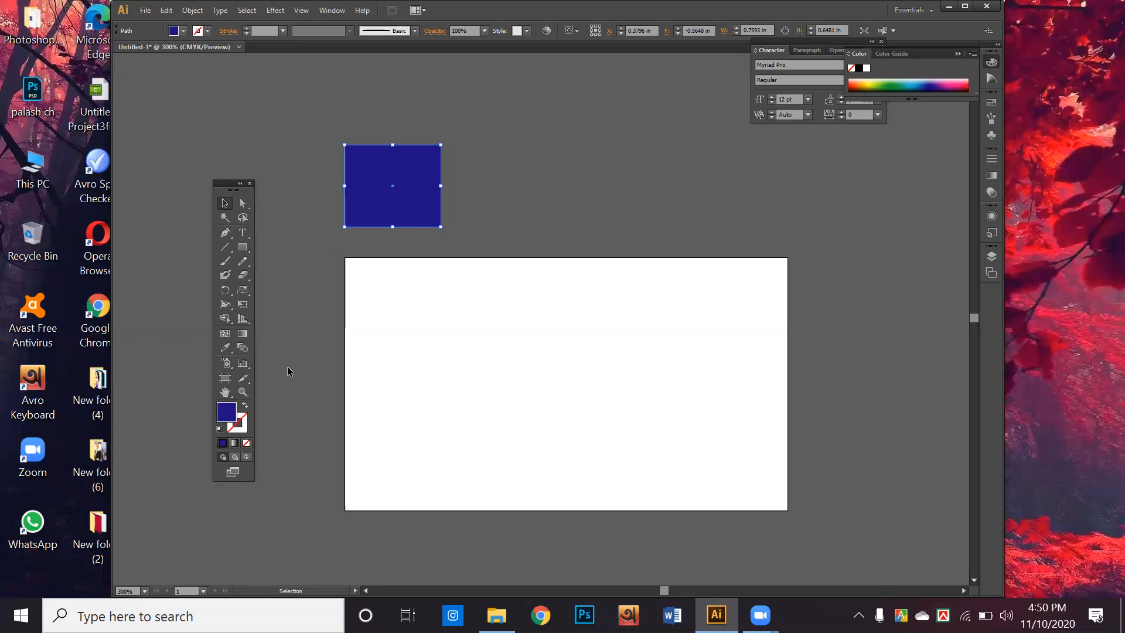
Duplicate the blue rectangle twice, then fill the last copy with green and the middle one with orange
{"action": "left_click_drag", "start_coordinate": [397, 196], "coordinate": [581, 139]}
{"action": "left_click_drag", "start_coordinate": [582, 139], "coordinate": [723, 226]}
{"action": "left_click", "coordinate": [886, 86]}
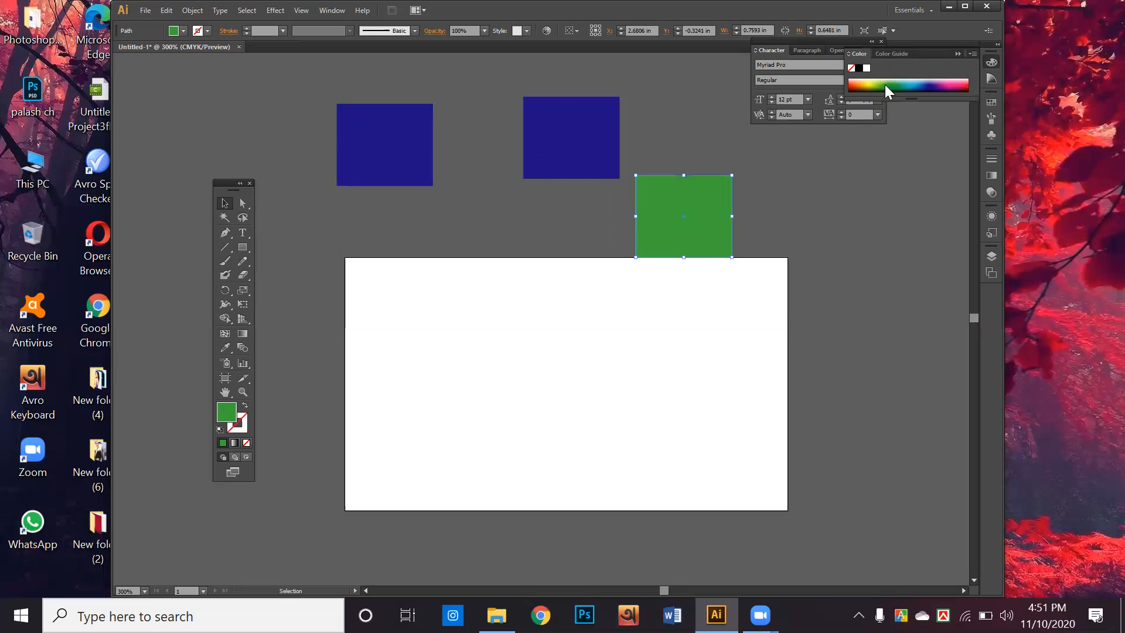
{"action": "left_click", "coordinate": [545, 126]}
{"action": "left_click", "coordinate": [859, 83]}
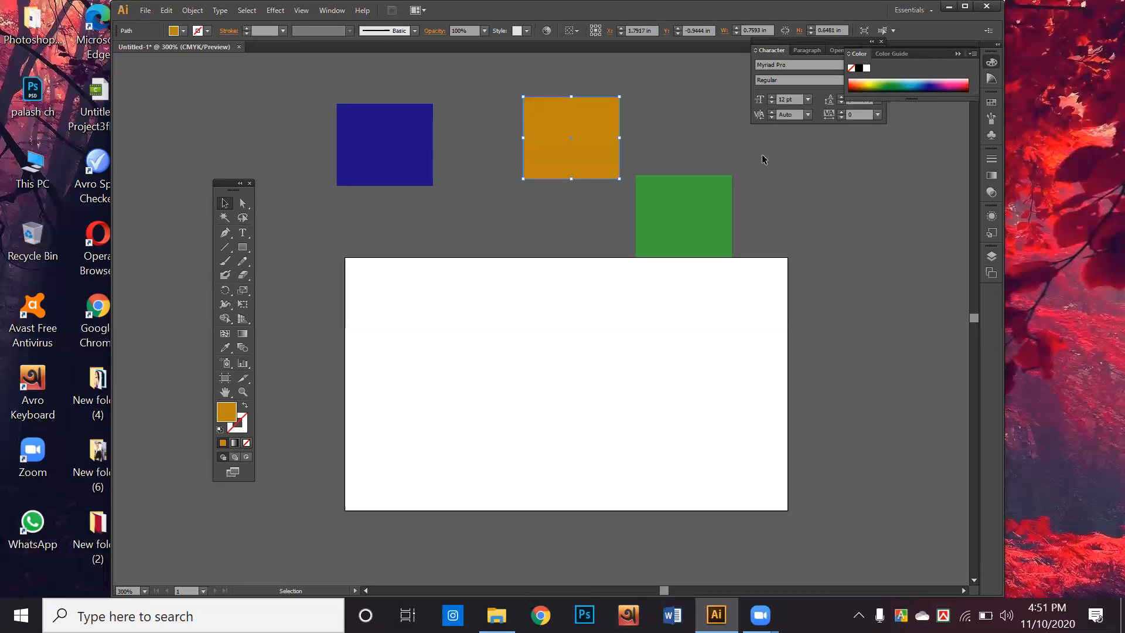
Give the orange rectangle a pink stroke
{"action": "left_click", "coordinate": [742, 186]}
{"action": "left_click", "coordinate": [548, 142]}
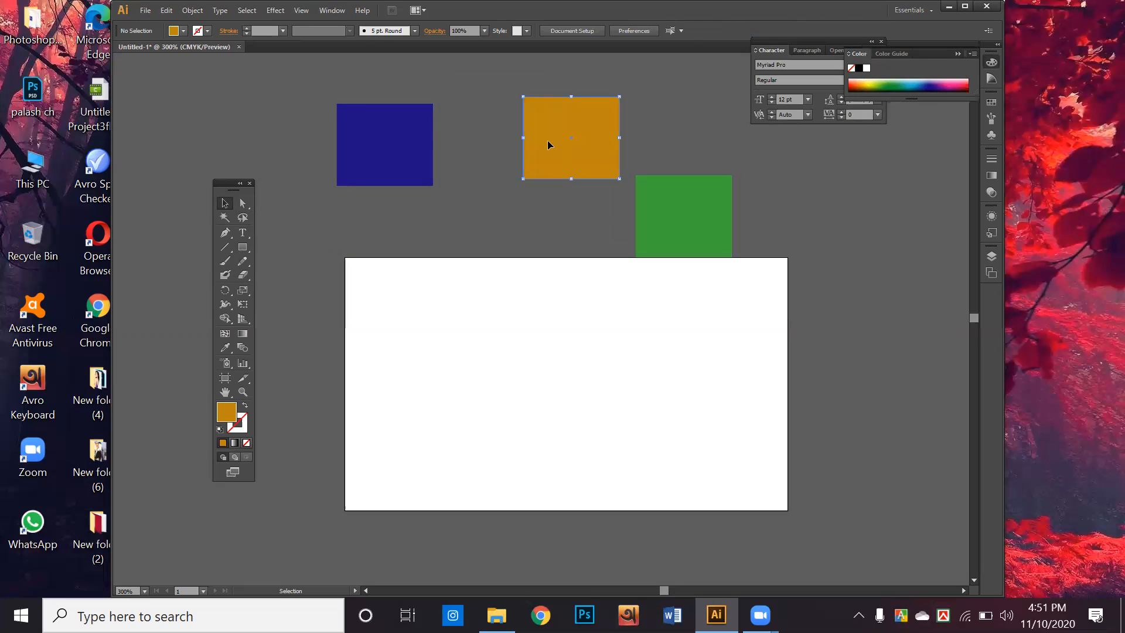
{"action": "left_click", "coordinate": [241, 424]}
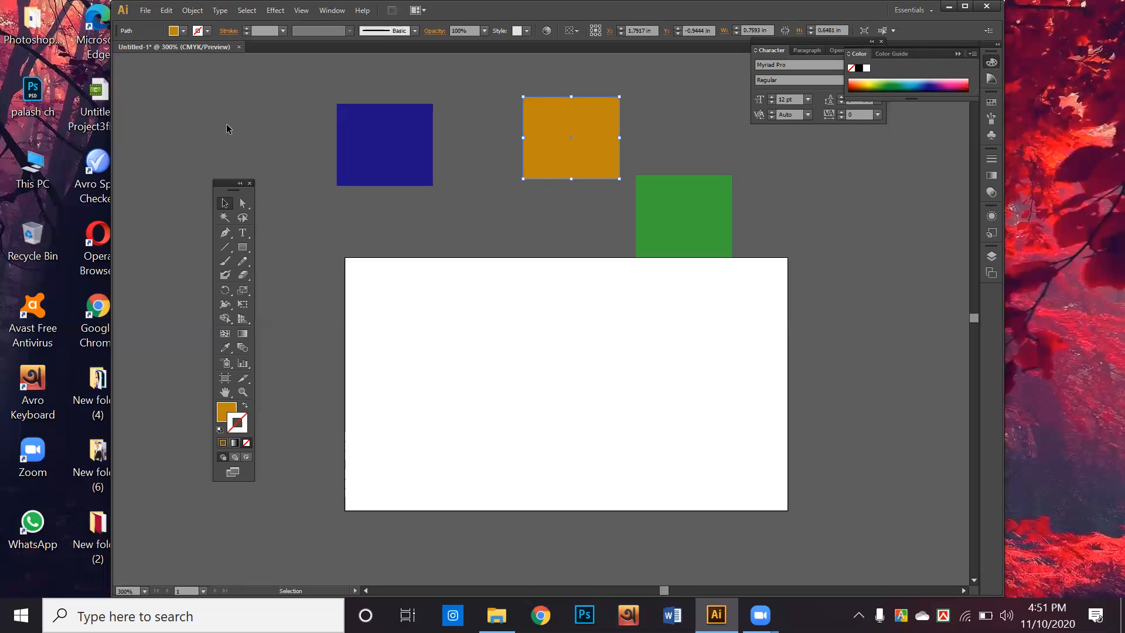
{"action": "left_click", "coordinate": [966, 85]}
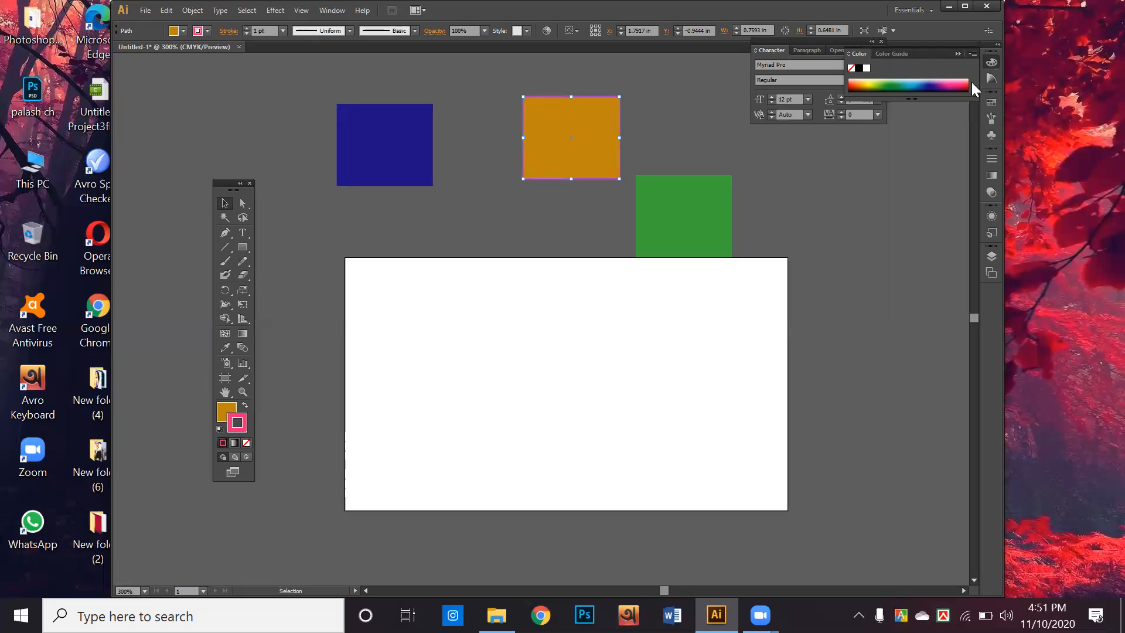
Change the green rectangle's fill to a bluish teal green
{"action": "left_click", "coordinate": [662, 229]}
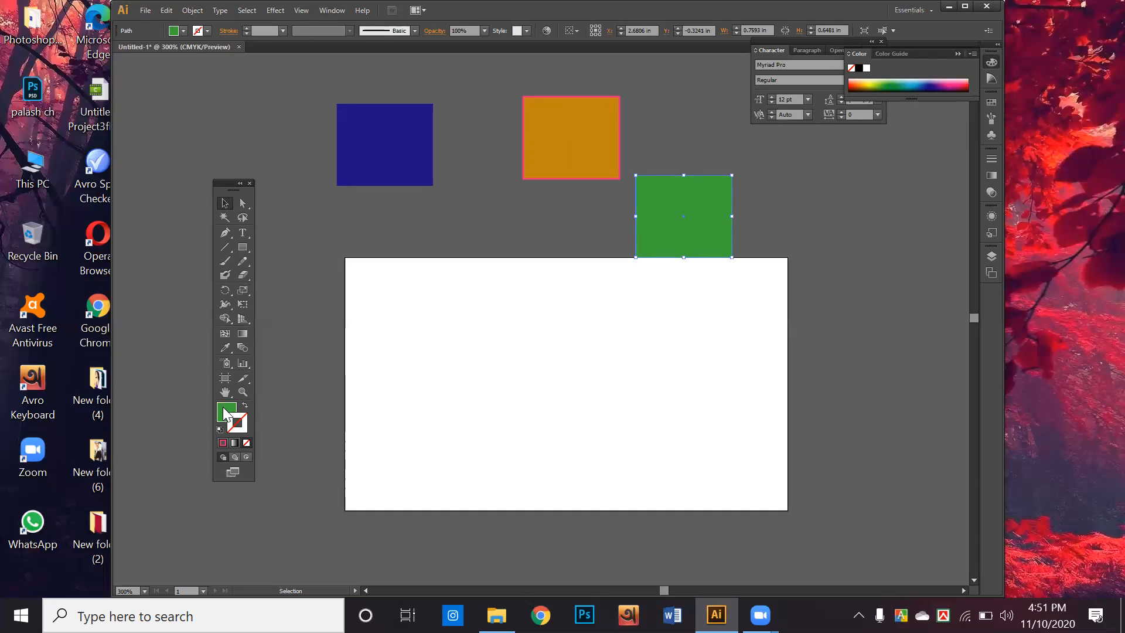
{"action": "left_click", "coordinate": [878, 80]}
{"action": "left_click_drag", "start_coordinate": [877, 81], "coordinate": [903, 79]}
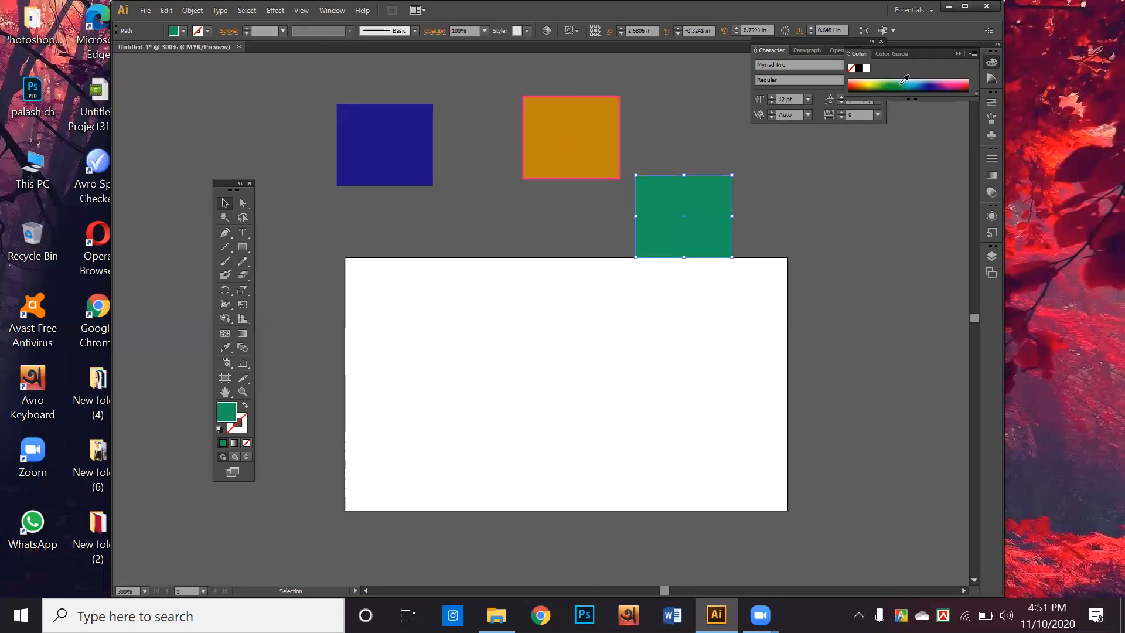
Select all three coloured rectangles and delete them
{"action": "left_click", "coordinate": [223, 204]}
{"action": "key", "text": "ctrl+a"}
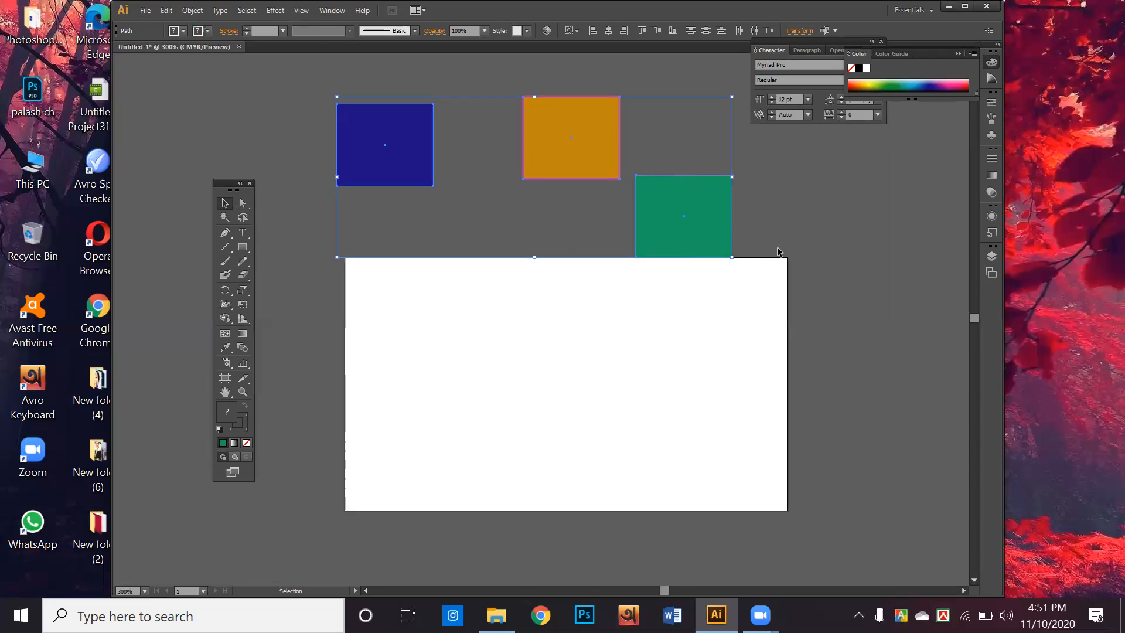
{"action": "key", "text": "Delete"}
Create a rectangle exactly 3.5 in wide and 2 in high with the Rectangle tool
{"action": "left_click", "coordinate": [247, 249]}
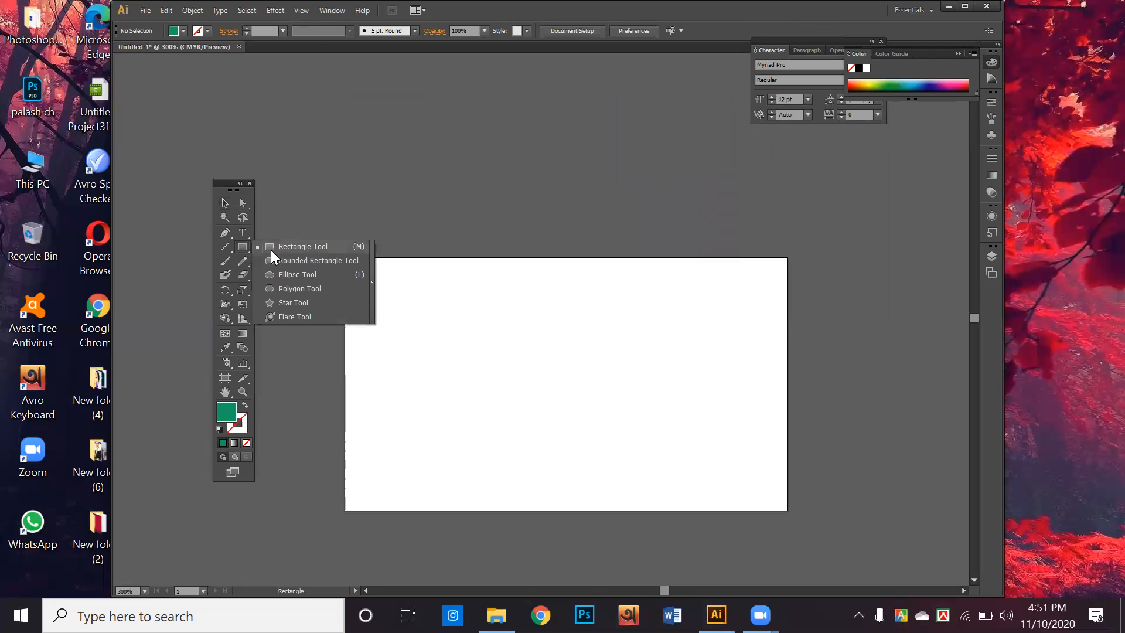
{"action": "left_click", "coordinate": [426, 207]}
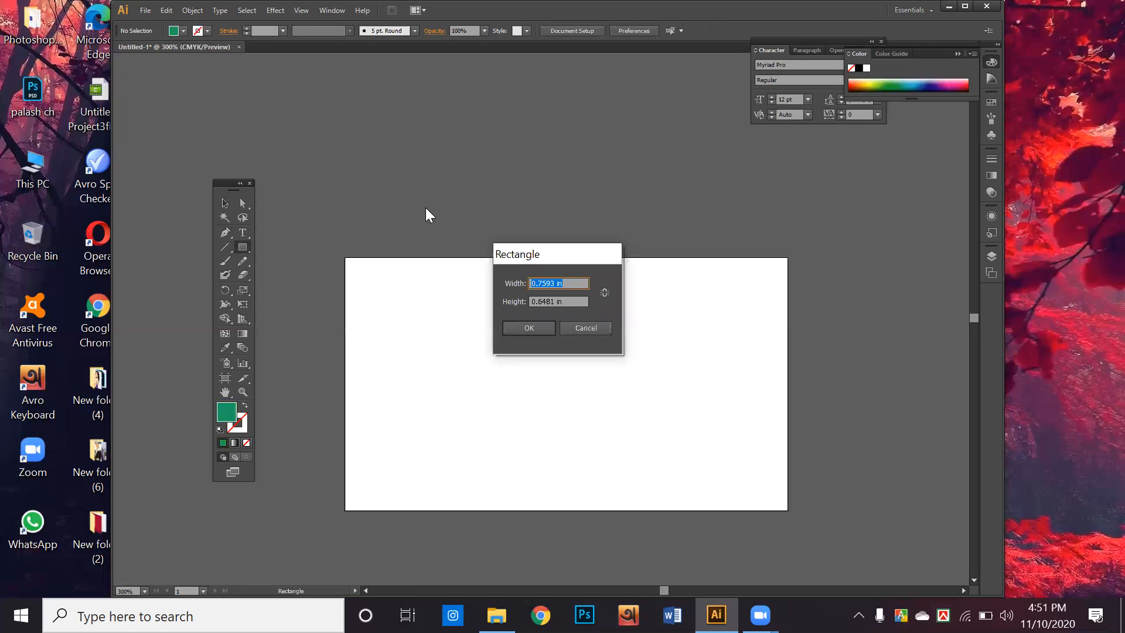
{"action": "type", "text": "3.5"}
{"action": "key", "text": "Tab"}
{"action": "type", "text": "2"}
{"action": "key", "text": "Return"}
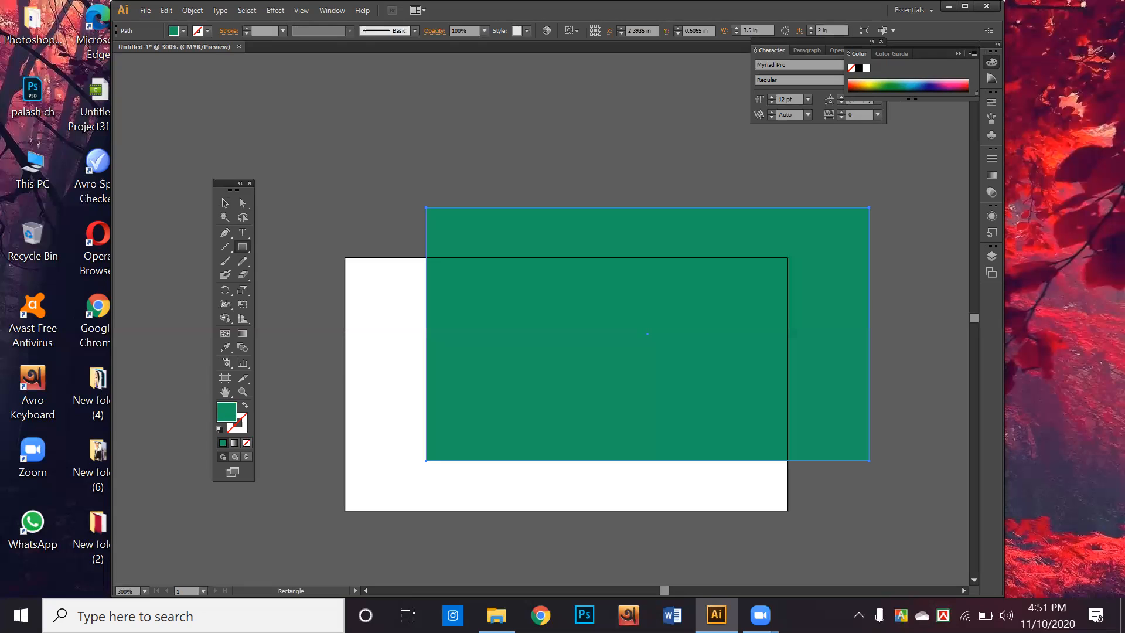
Move the 3.5 by 2 in green rectangle so it exactly covers the artboard
{"action": "left_click", "coordinate": [226, 207]}
{"action": "left_click", "coordinate": [491, 157]}
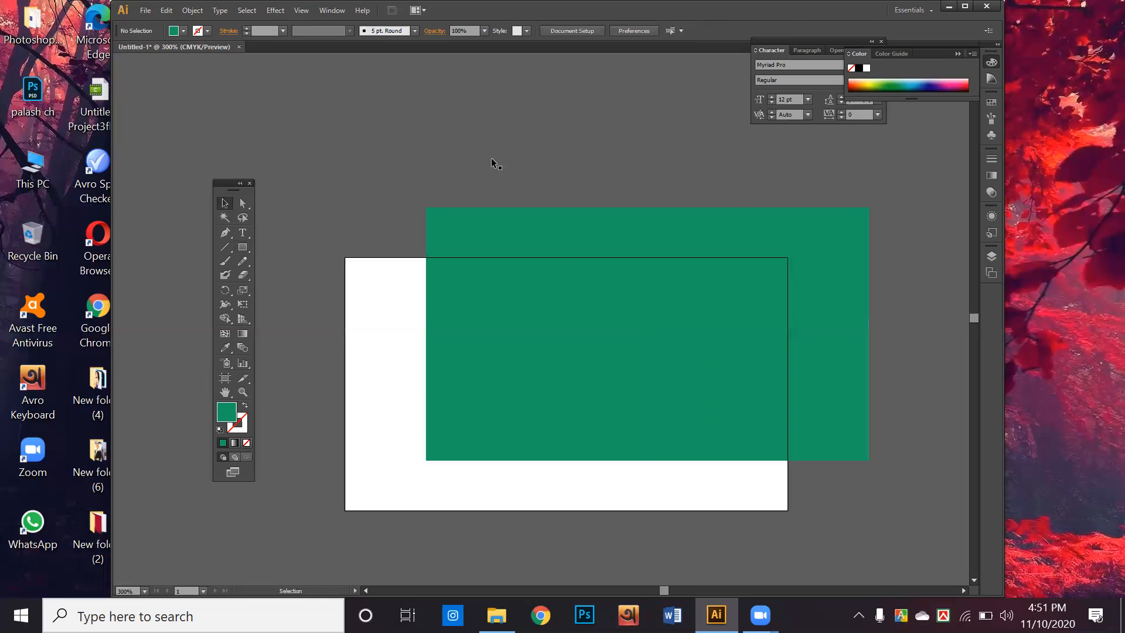
{"action": "left_click_drag", "start_coordinate": [479, 367], "coordinate": [394, 321]}
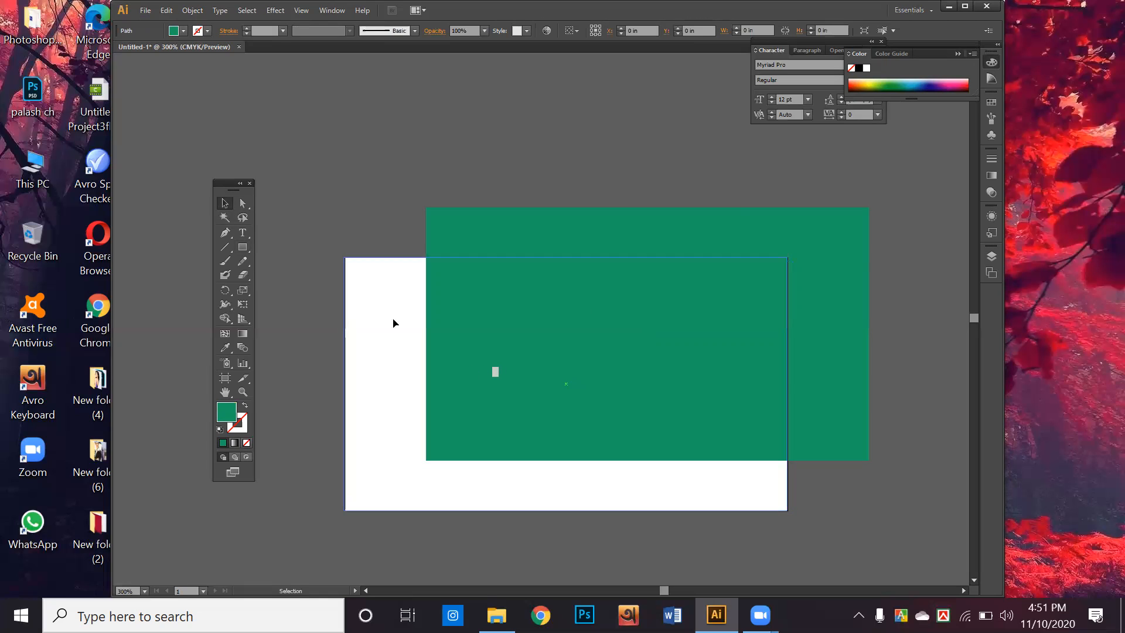
{"action": "scroll", "coordinate": [438, 309], "scroll_direction": "down", "scroll_amount": 2}
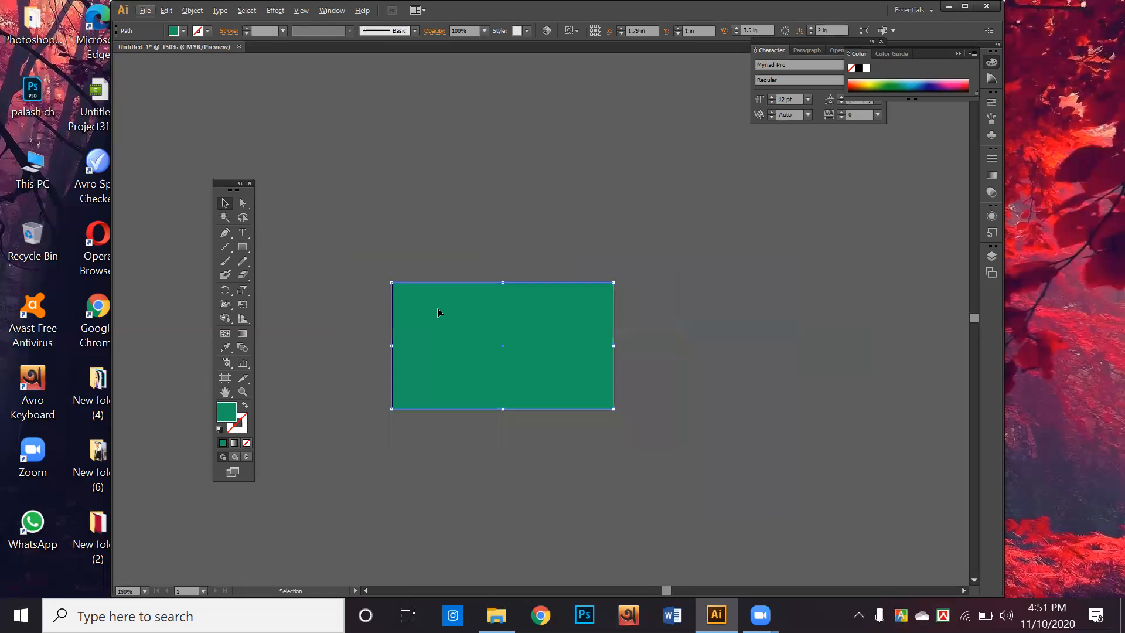
Make a yellow-green copy of the green rectangle, about 2.1 in wide, and align it flush over the artboard's left part
{"action": "left_click_drag", "start_coordinate": [568, 345], "coordinate": [627, 464]}
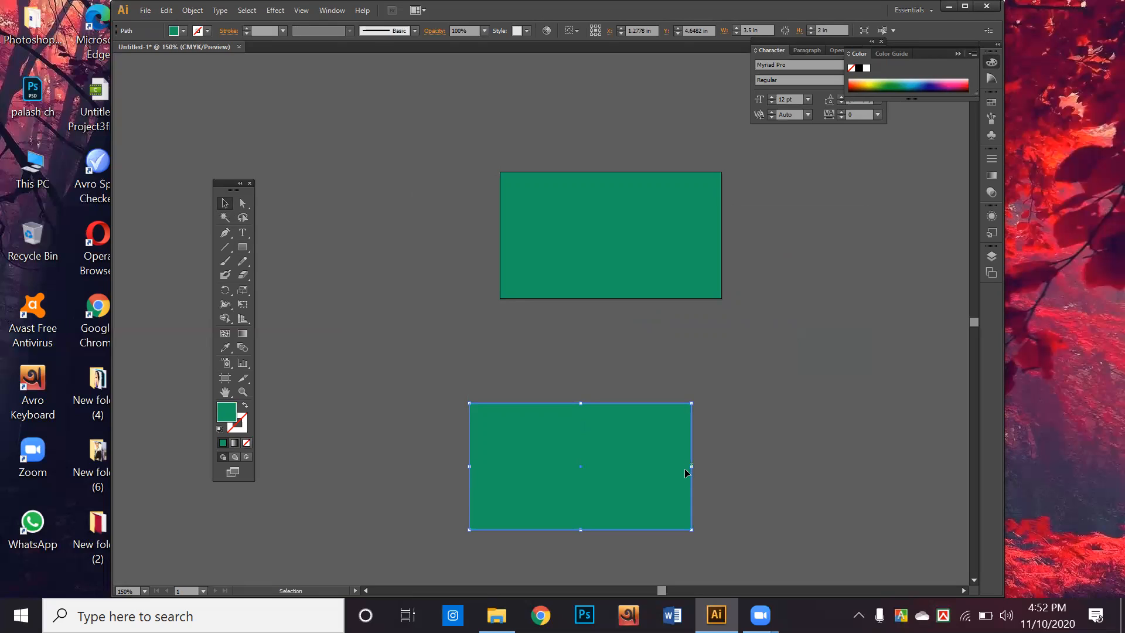
{"action": "left_click_drag", "start_coordinate": [691, 468], "coordinate": [554, 476]}
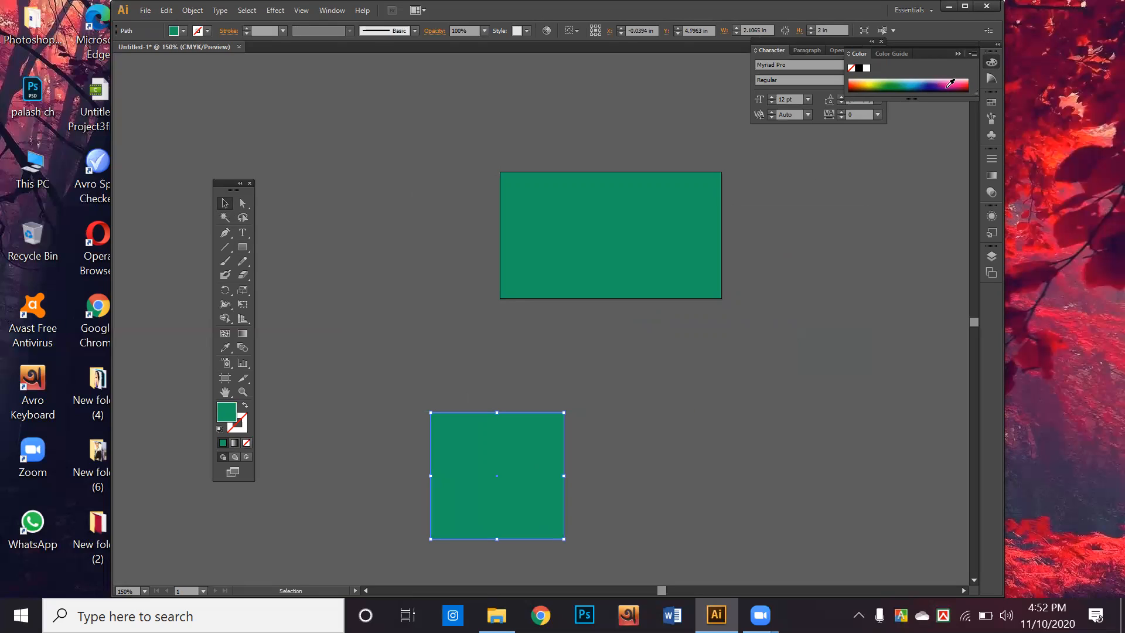
{"action": "left_click", "coordinate": [874, 76]}
{"action": "left_click_drag", "start_coordinate": [464, 467], "coordinate": [544, 215]}
{"action": "left_click", "coordinate": [625, 364]}
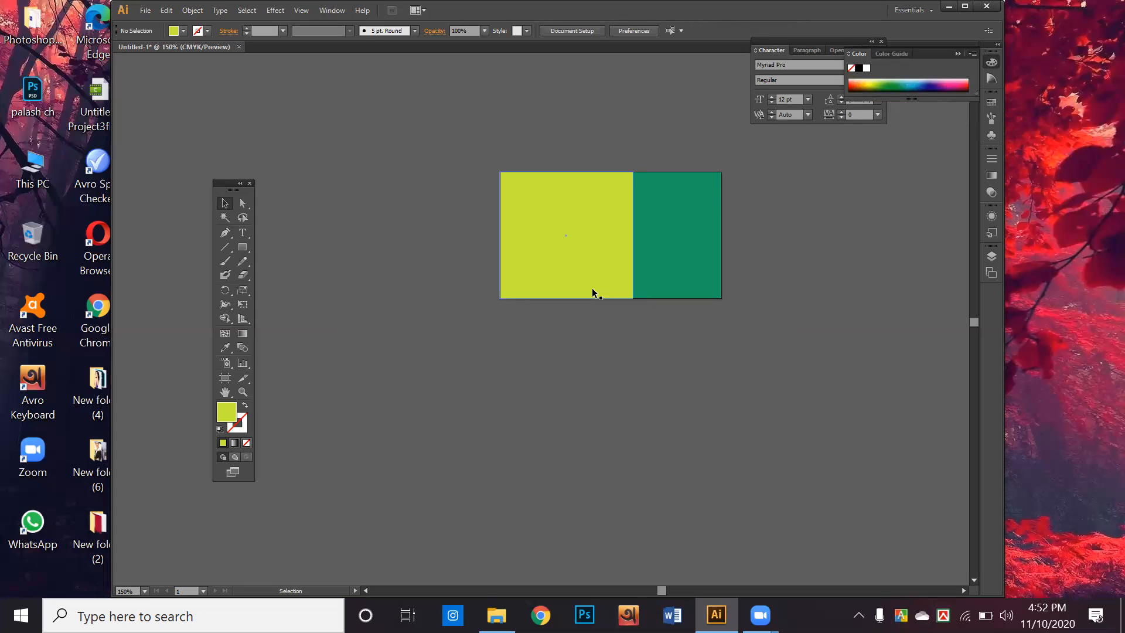
Move the yellow-green rectangle partly off the artboard, try sending it backward, and undo the stacking change
{"action": "left_click_drag", "start_coordinate": [590, 291], "coordinate": [534, 337]}
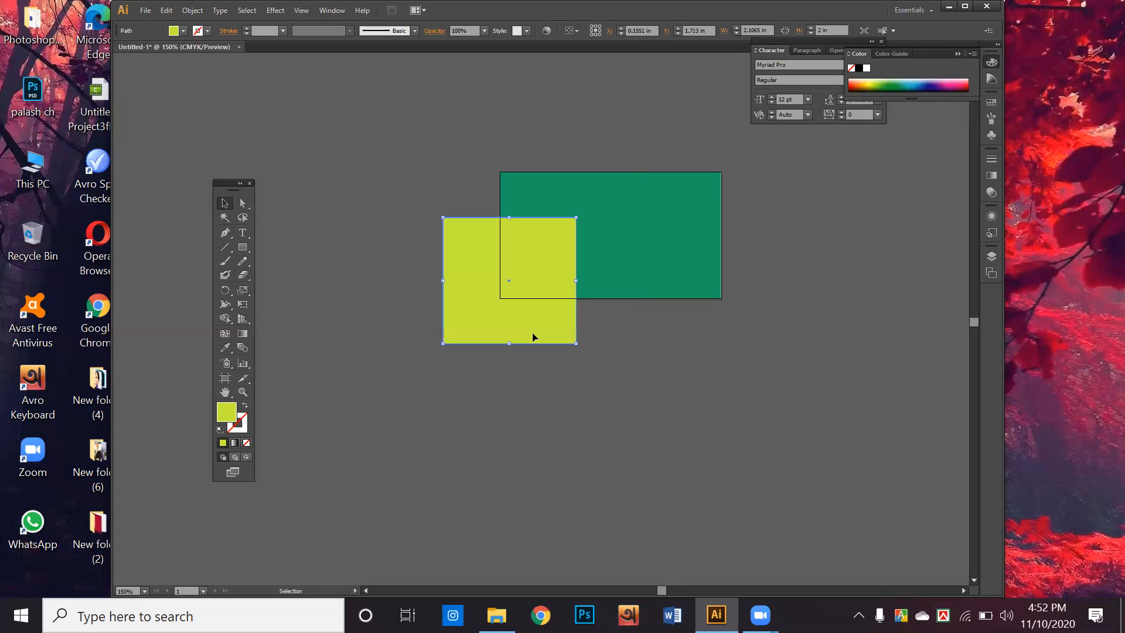
{"action": "right_click", "coordinate": [520, 306]}
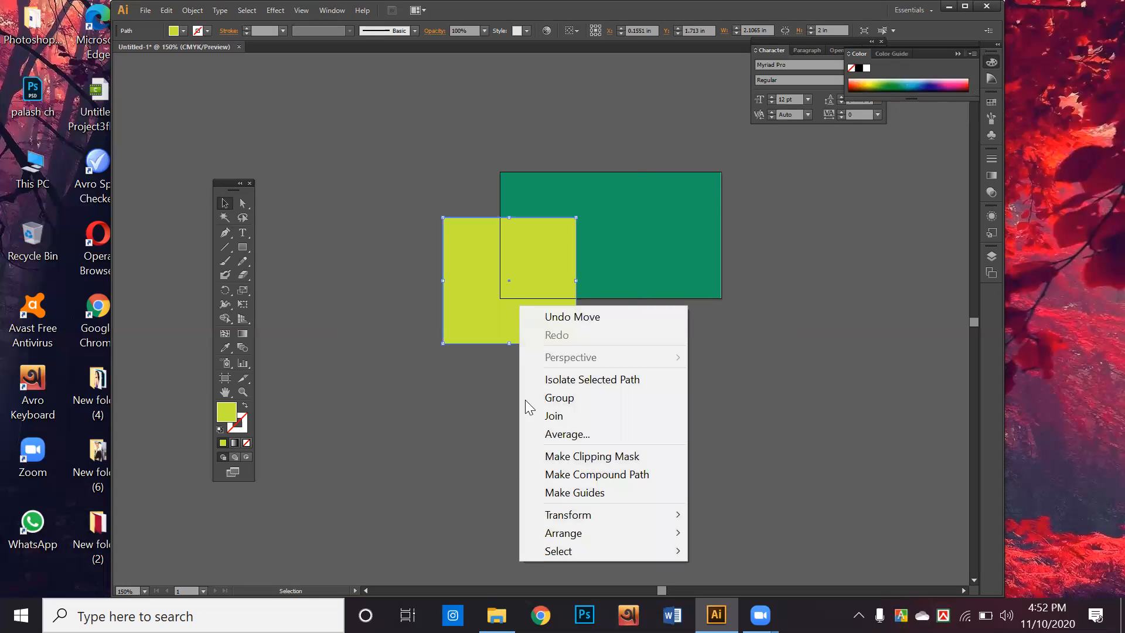
{"action": "mouse_move", "coordinate": [578, 534]}
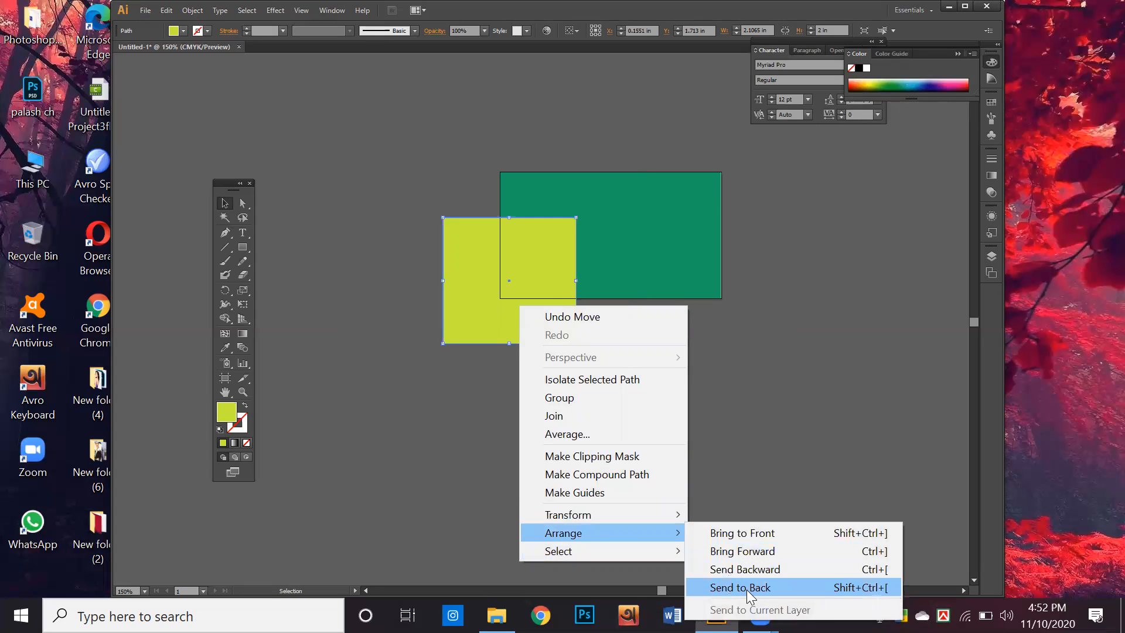
{"action": "left_click", "coordinate": [735, 567]}
{"action": "key", "text": "ctrl+z"}
Try to move both rectangles together up over the artboard, and undo the move
{"action": "left_click_drag", "start_coordinate": [439, 263], "coordinate": [576, 218]}
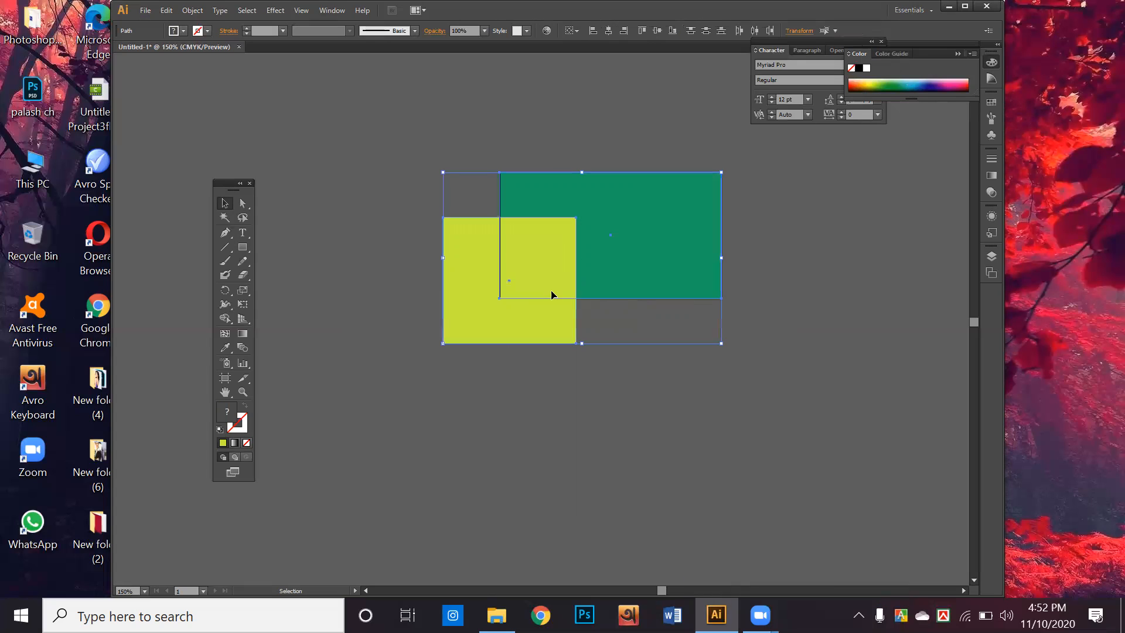
{"action": "left_click_drag", "start_coordinate": [530, 299], "coordinate": [592, 255]}
{"action": "left_click", "coordinate": [555, 460]}
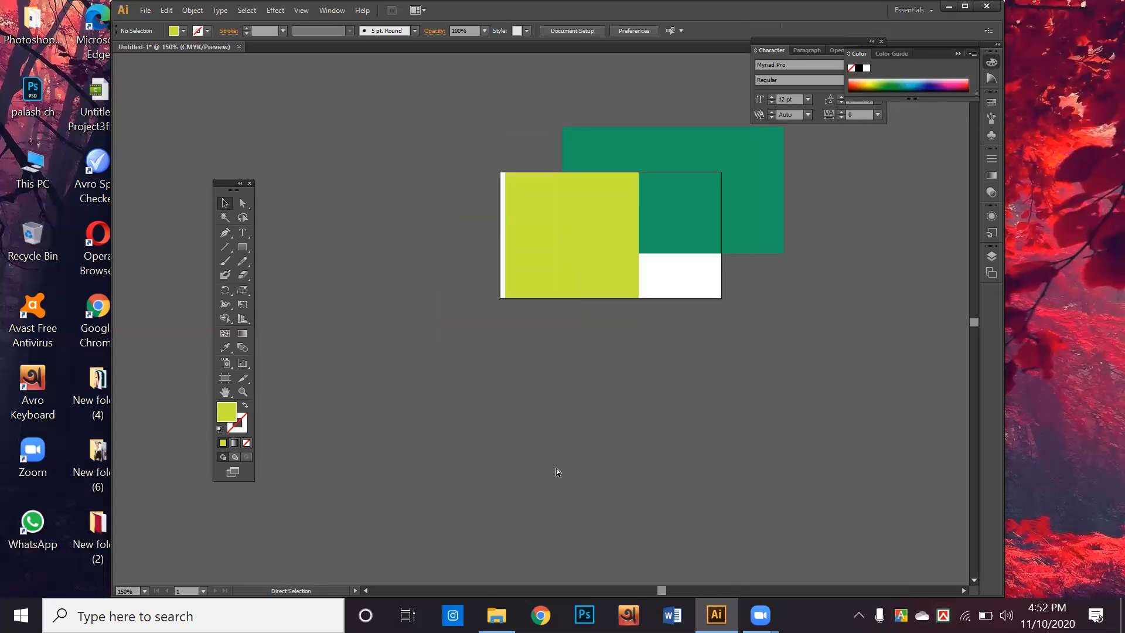
{"action": "key", "text": "ctrl+z"}
Move the yellow-green rectangle back so it sits flush with the artboard's left, top and bottom edges
{"action": "left_click", "coordinate": [475, 289]}
{"action": "left_click_drag", "start_coordinate": [516, 310], "coordinate": [502, 337]}
{"action": "left_click", "coordinate": [603, 372]}
Slant the yellow-green rectangle's right side by moving its upper-right anchor point left along the top edge to about X 1.39 in
{"action": "scroll", "coordinate": [539, 301], "scroll_direction": "up", "scroll_amount": 3}
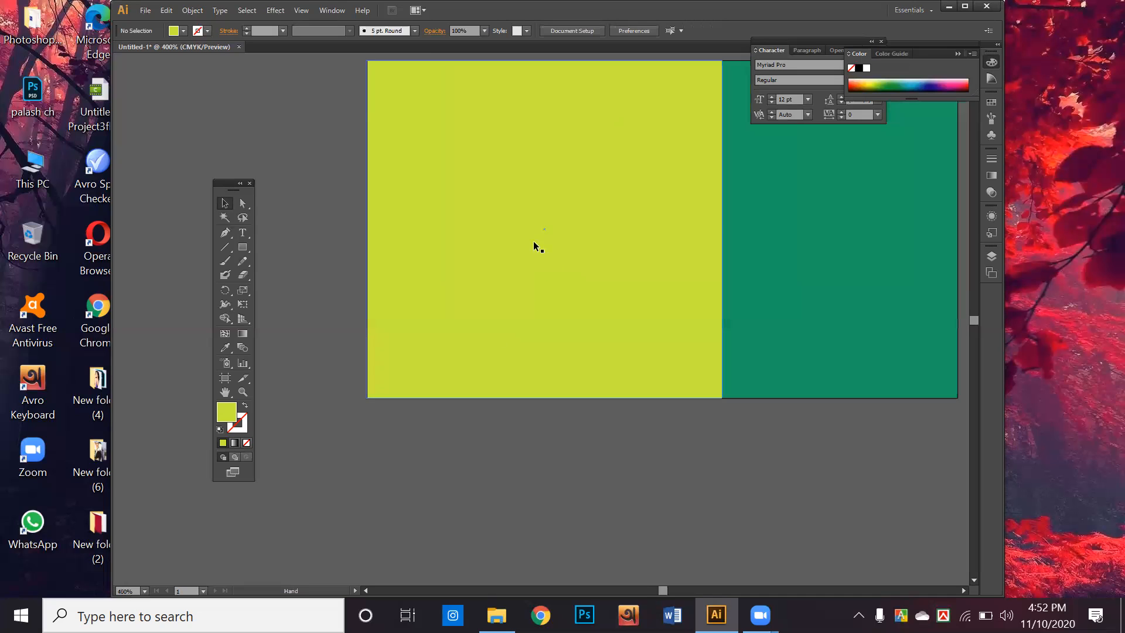
{"action": "left_click_drag", "start_coordinate": [533, 245], "coordinate": [506, 329]}
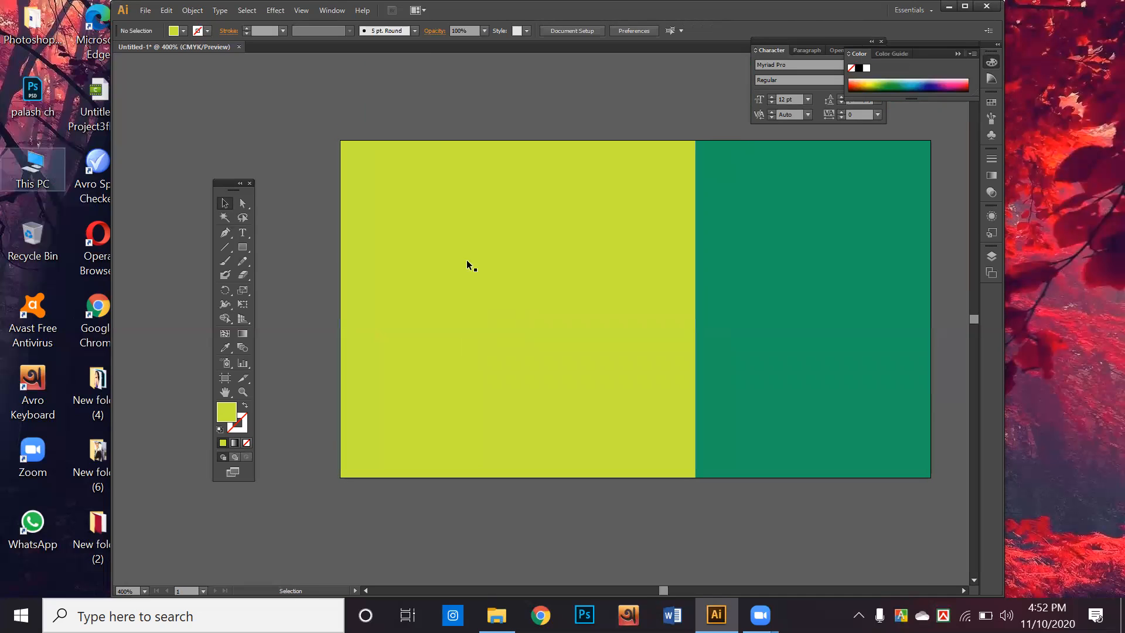
{"action": "left_click", "coordinate": [375, 266]}
{"action": "left_click", "coordinate": [242, 203]}
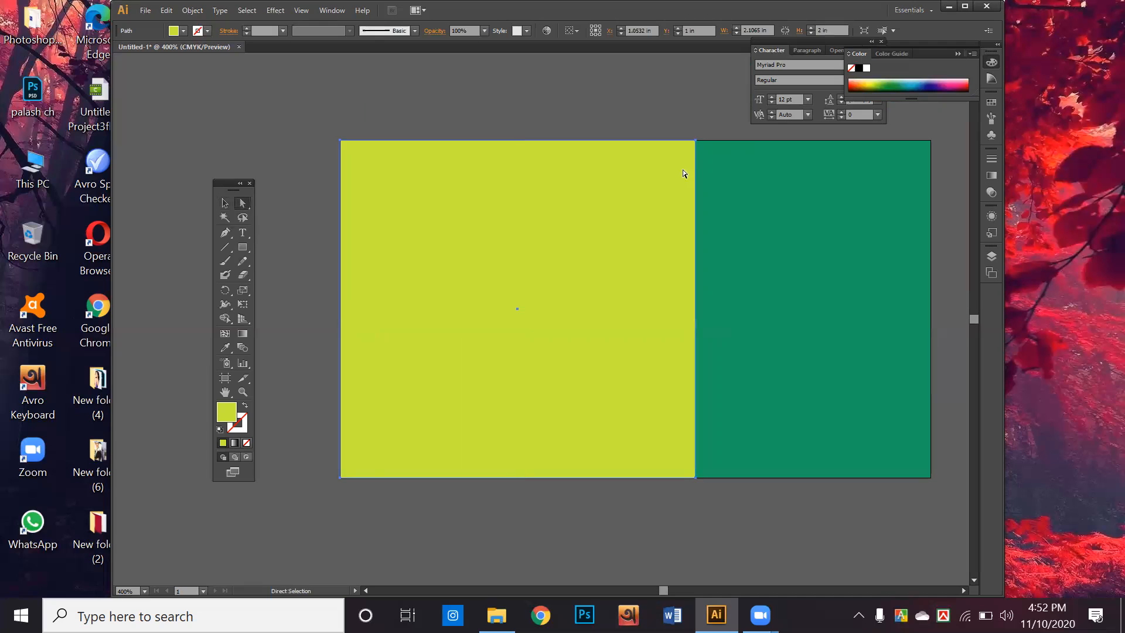
{"action": "left_click_drag", "start_coordinate": [695, 140], "coordinate": [574, 153]}
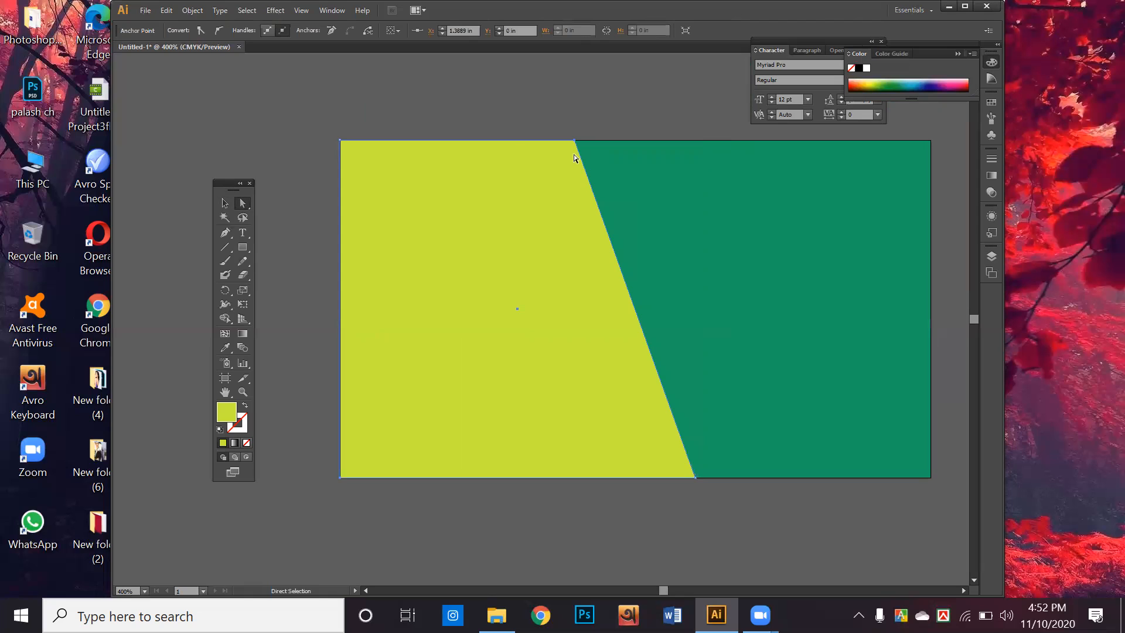
Draw a three-pointed star about 0.5 in wide over the yellow-green shape, reducing its points to form a triangle
{"action": "left_click", "coordinate": [226, 203]}
{"action": "left_click", "coordinate": [242, 248]}
{"action": "left_click", "coordinate": [241, 248]}
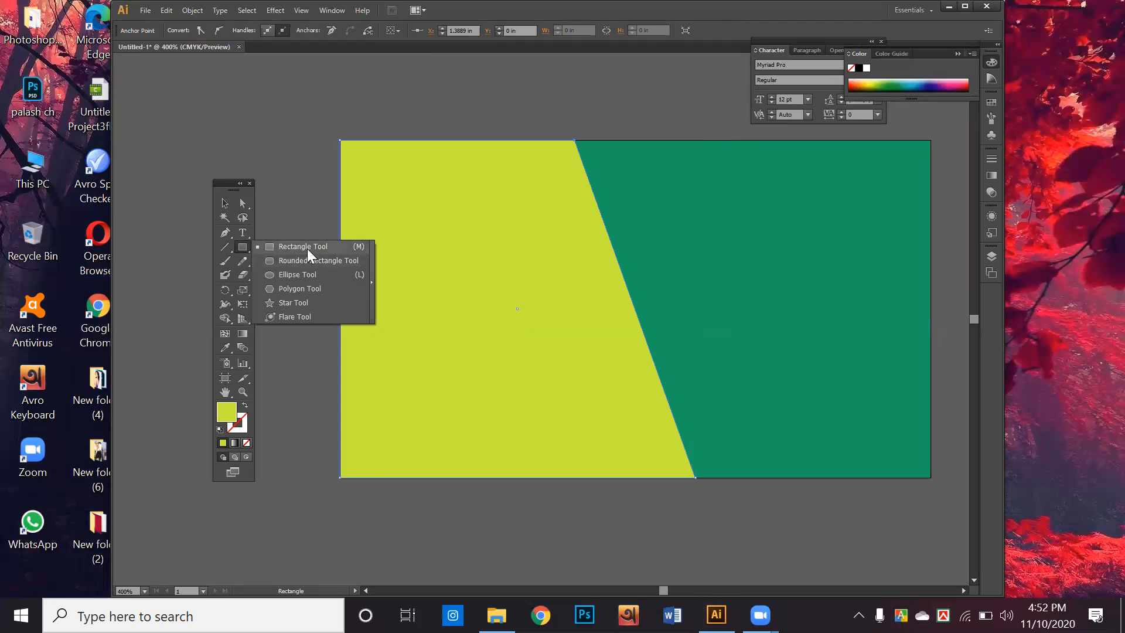
{"action": "left_click", "coordinate": [302, 302]}
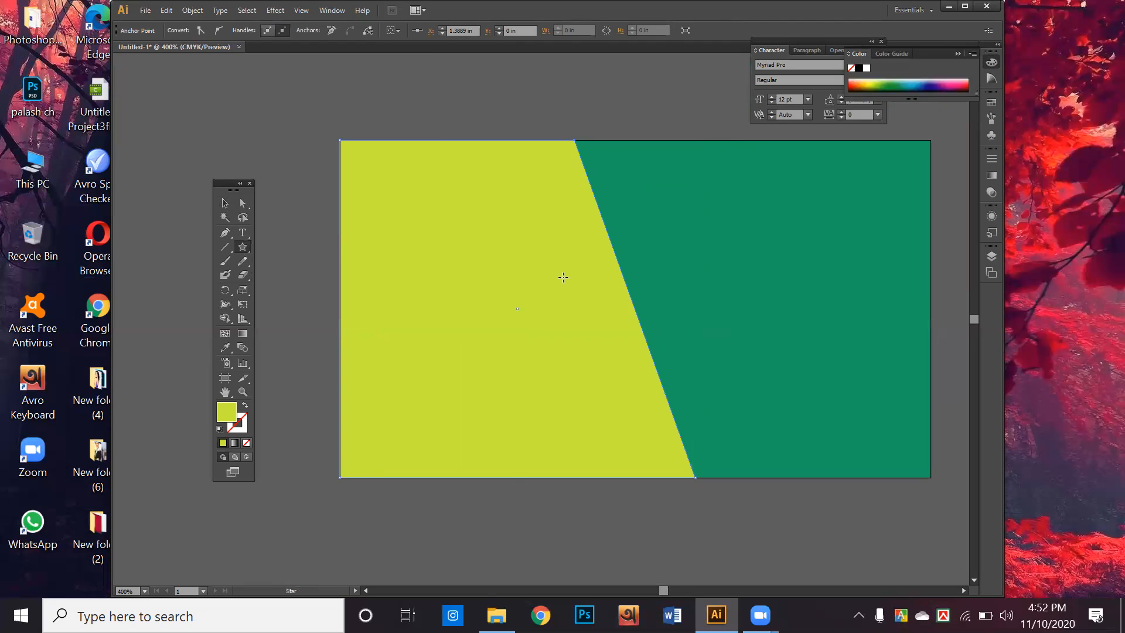
{"action": "left_click_drag", "start_coordinate": [553, 283], "coordinate": [588, 320]}
{"action": "key", "text": "Down"}
{"action": "key", "text": "Down"}
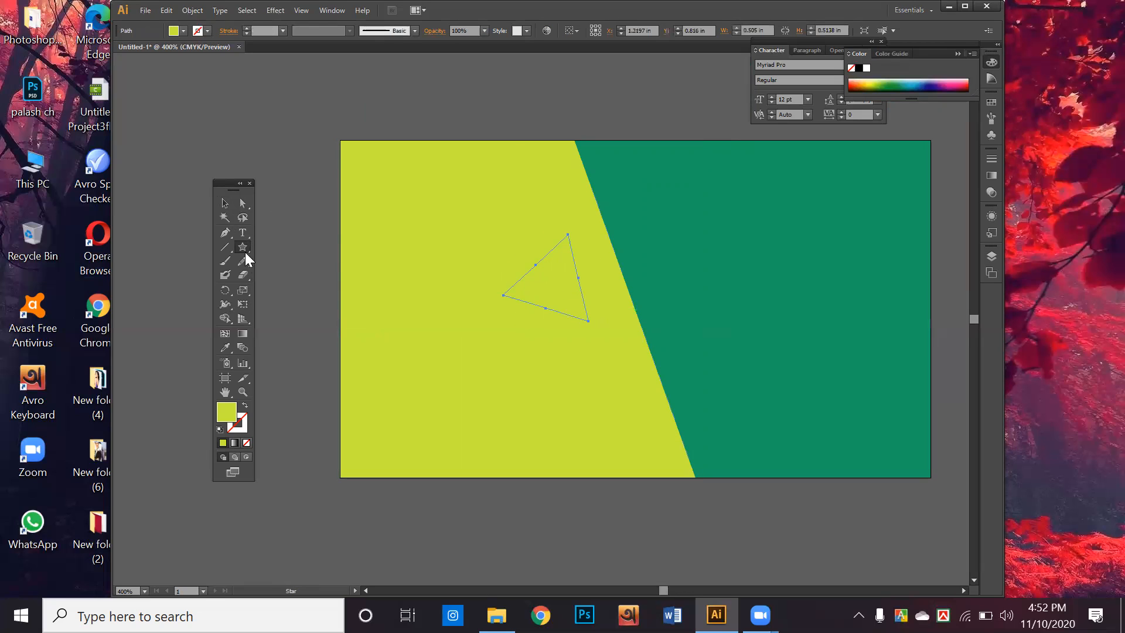
Draw a three-sided polygon about 0.55 in wide to the left of the star triangle with the Polygon tool
{"action": "left_click", "coordinate": [245, 252]}
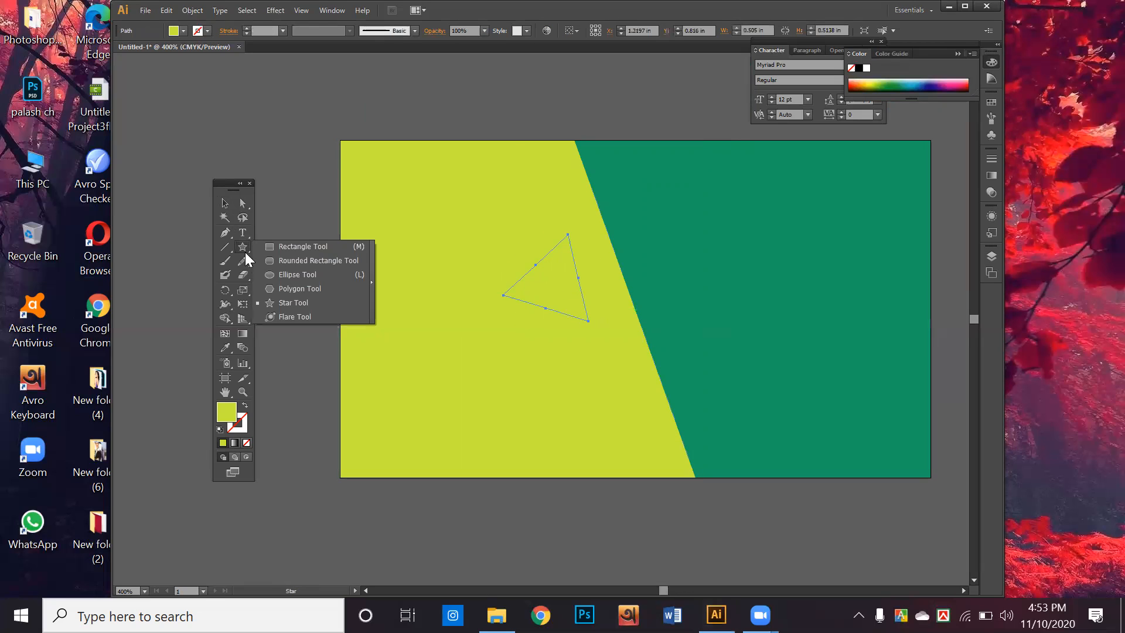
{"action": "left_click", "coordinate": [319, 288]}
{"action": "left_click_drag", "start_coordinate": [436, 315], "coordinate": [470, 361]}
{"action": "key", "text": "Down"}
{"action": "key", "text": "Down"}
{"action": "key", "text": "Down"}
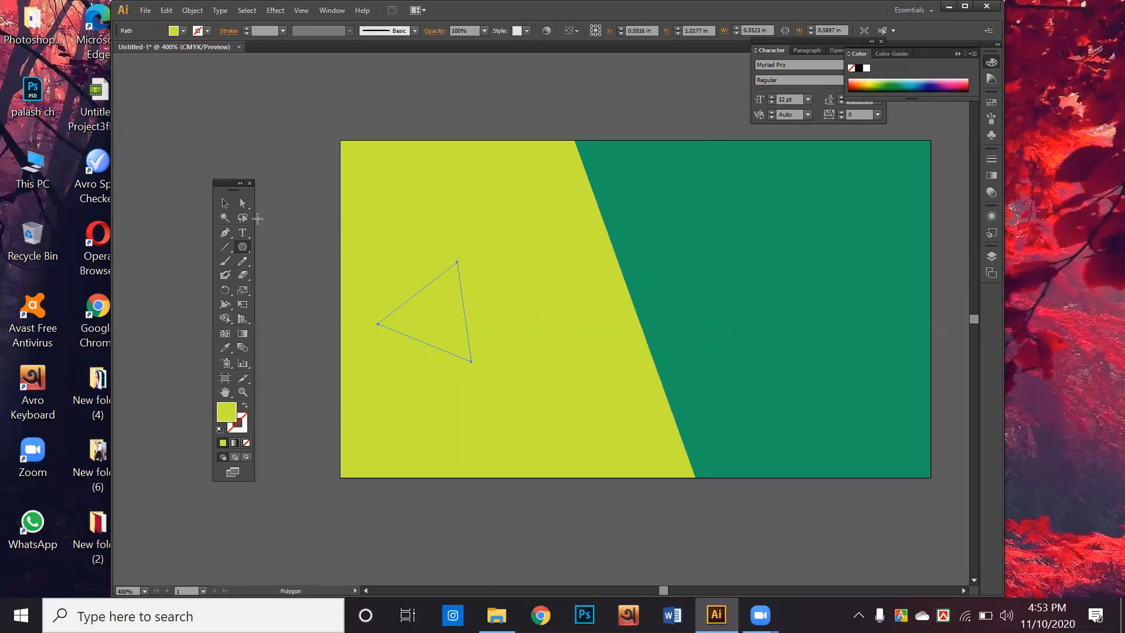
Fill the polygon triangle with a deeper yellow-green and move it below the artboard's left part
{"action": "left_click", "coordinate": [225, 204]}
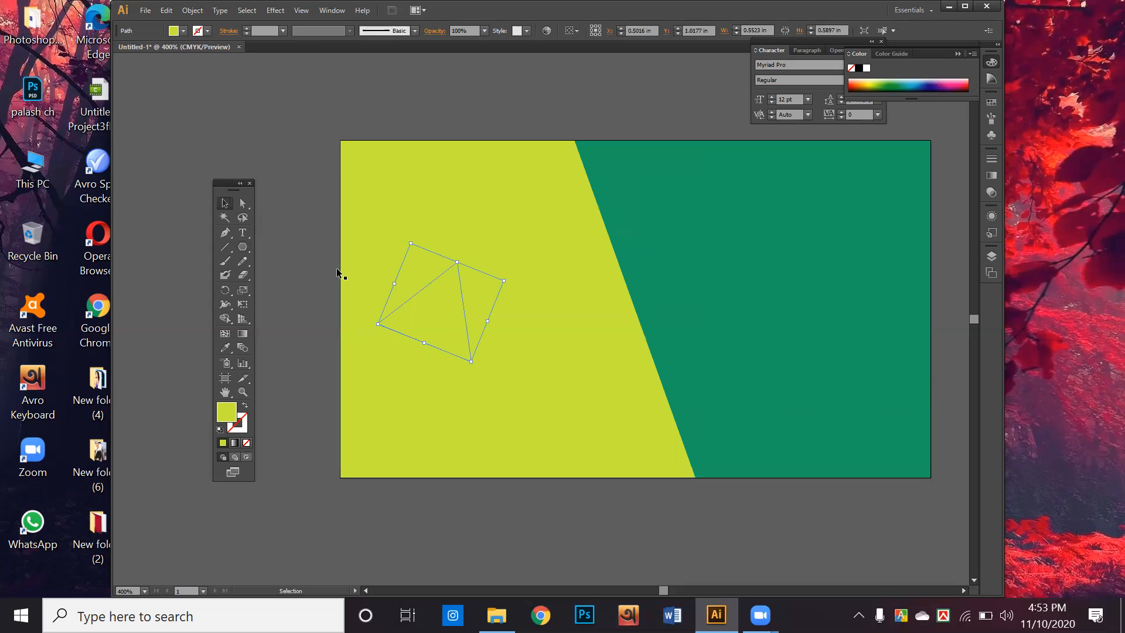
{"action": "left_click", "coordinate": [876, 78]}
{"action": "left_click", "coordinate": [579, 90]}
{"action": "left_click_drag", "start_coordinate": [439, 335], "coordinate": [412, 550]}
Move the star triangle below the artboard and fill it with light blue
{"action": "left_click_drag", "start_coordinate": [569, 296], "coordinate": [725, 536]}
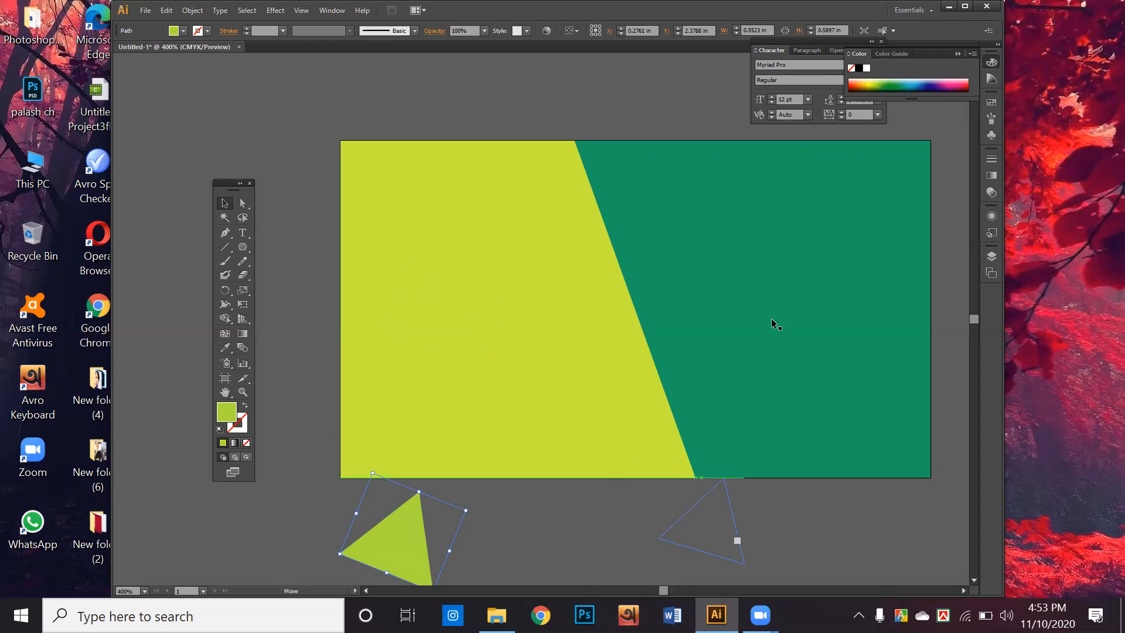
{"action": "left_click", "coordinate": [925, 82]}
{"action": "left_click", "coordinate": [713, 121]}
Place the green and light blue triangles near each other in the empty area below the artboard
{"action": "key", "text": "space"}
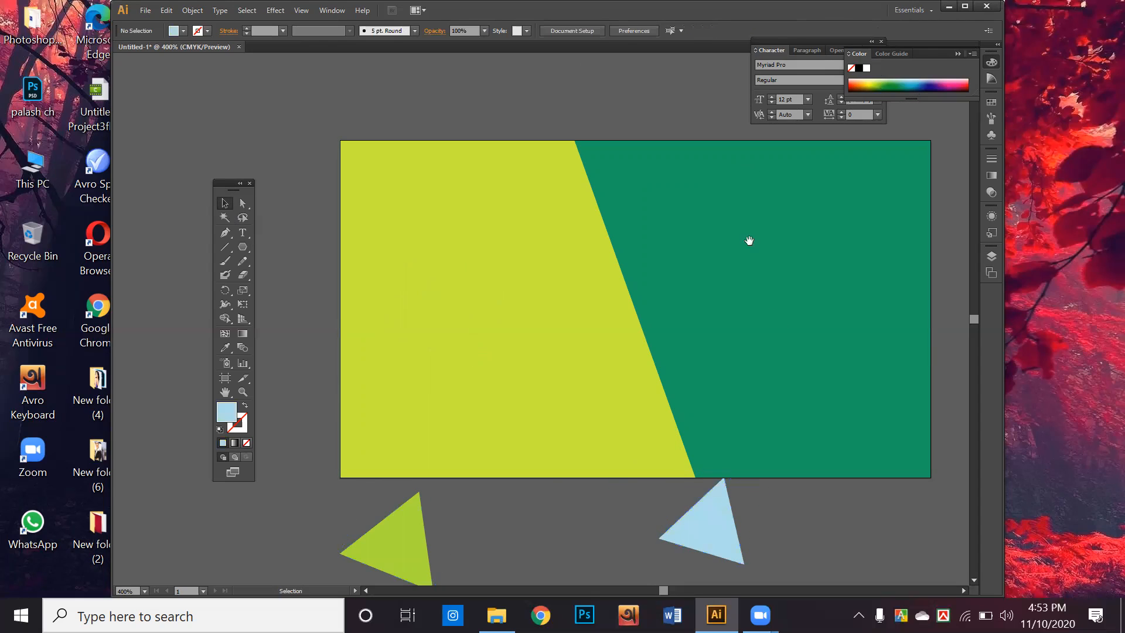
{"action": "left_click_drag", "start_coordinate": [740, 298], "coordinate": [675, 143]}
{"action": "left_click_drag", "start_coordinate": [592, 396], "coordinate": [597, 450]}
{"action": "left_click_drag", "start_coordinate": [449, 462], "coordinate": [454, 464]}
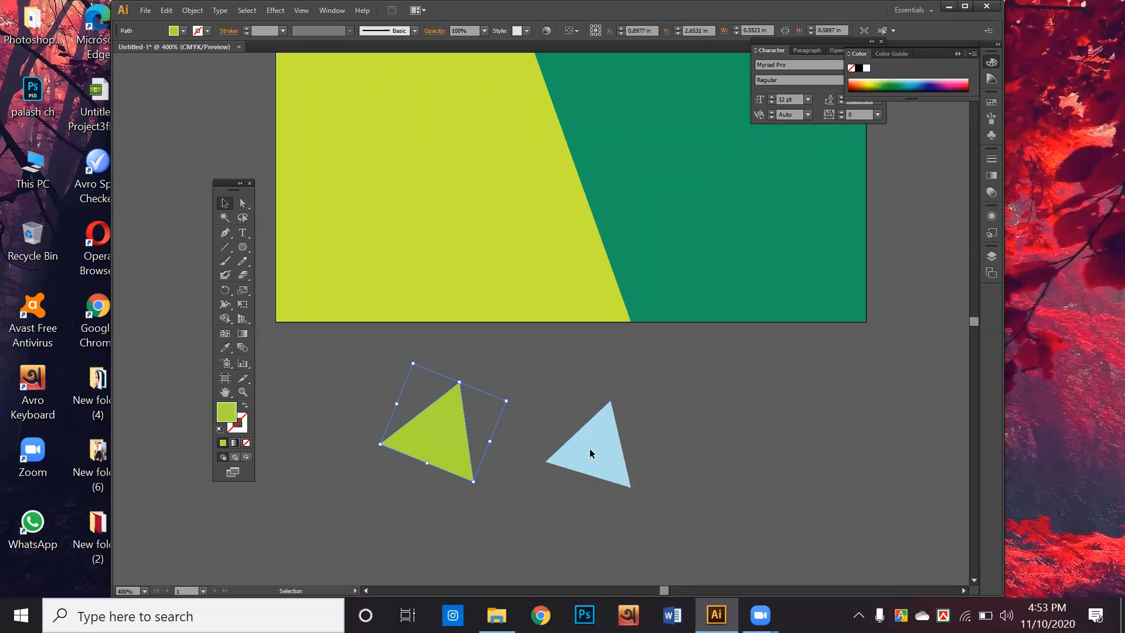
{"action": "left_click", "coordinate": [758, 406]}
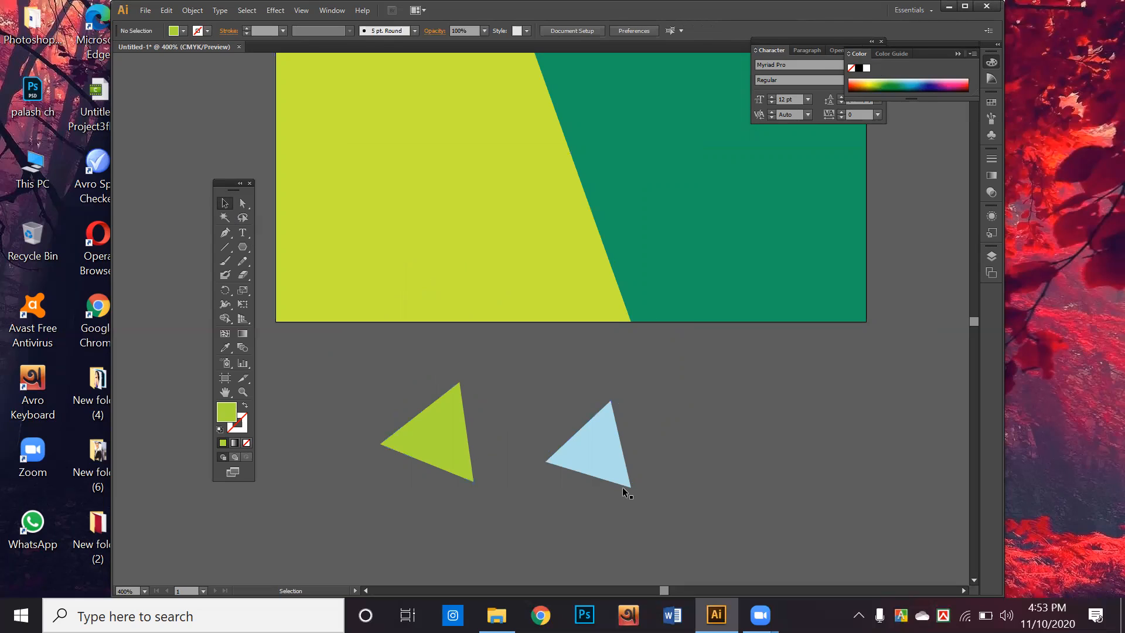
Move the green triangle slightly and enlarge it by pulling its lower-right and left anchor points outward with Direct Selection
{"action": "left_click", "coordinate": [609, 465]}
{"action": "left_click", "coordinate": [242, 202]}
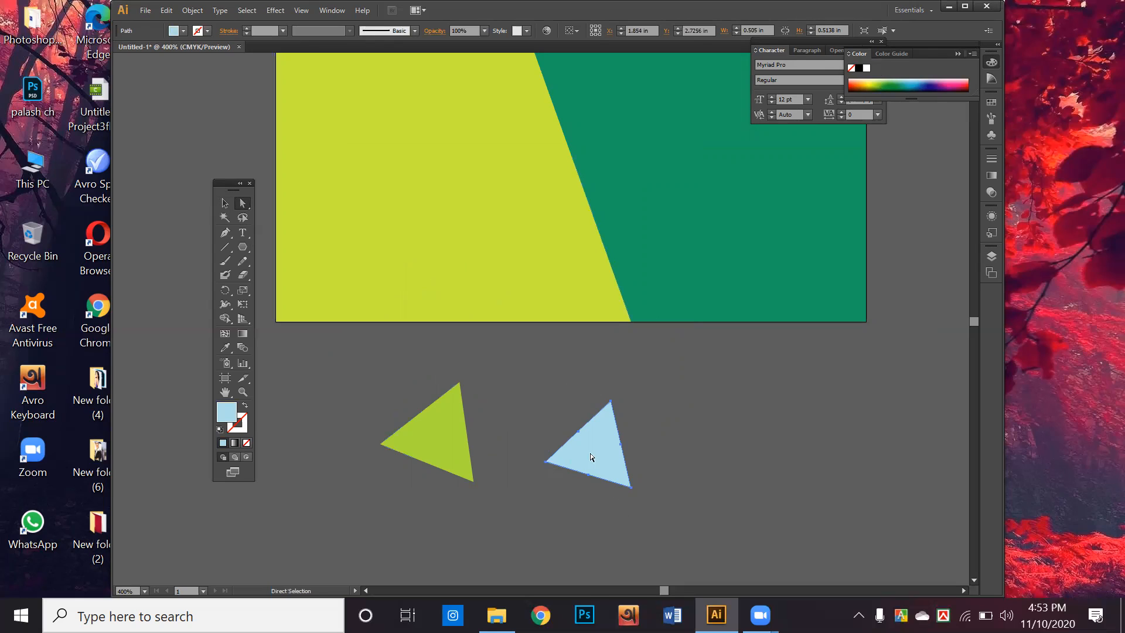
{"action": "left_click", "coordinate": [438, 418]}
{"action": "left_click_drag", "start_coordinate": [439, 431], "coordinate": [564, 410]}
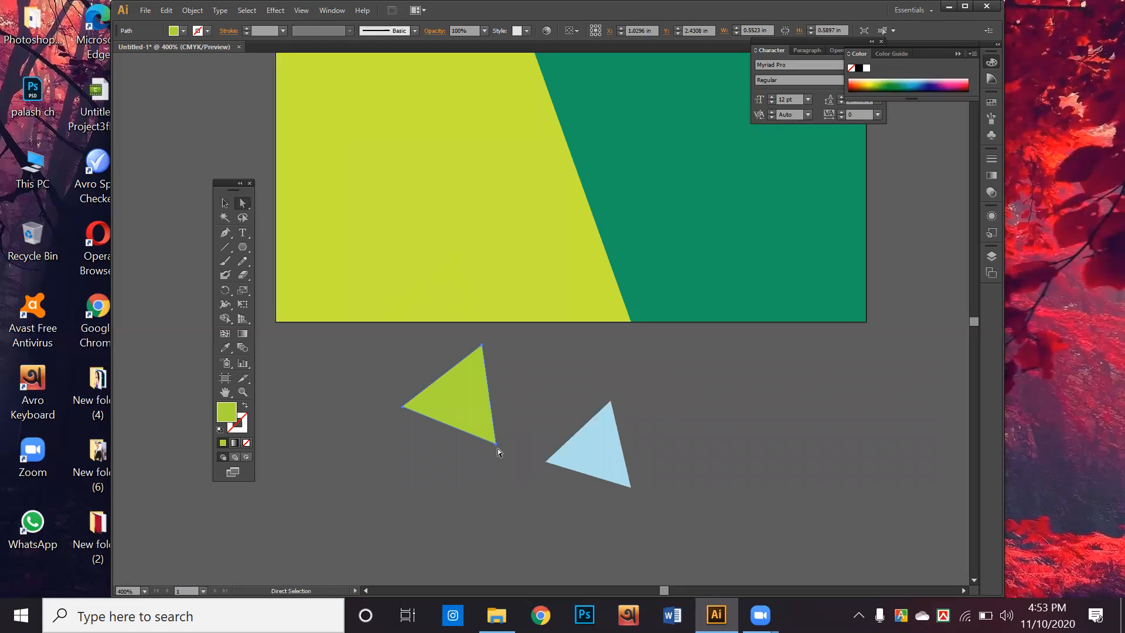
{"action": "left_click_drag", "start_coordinate": [498, 445], "coordinate": [467, 476]}
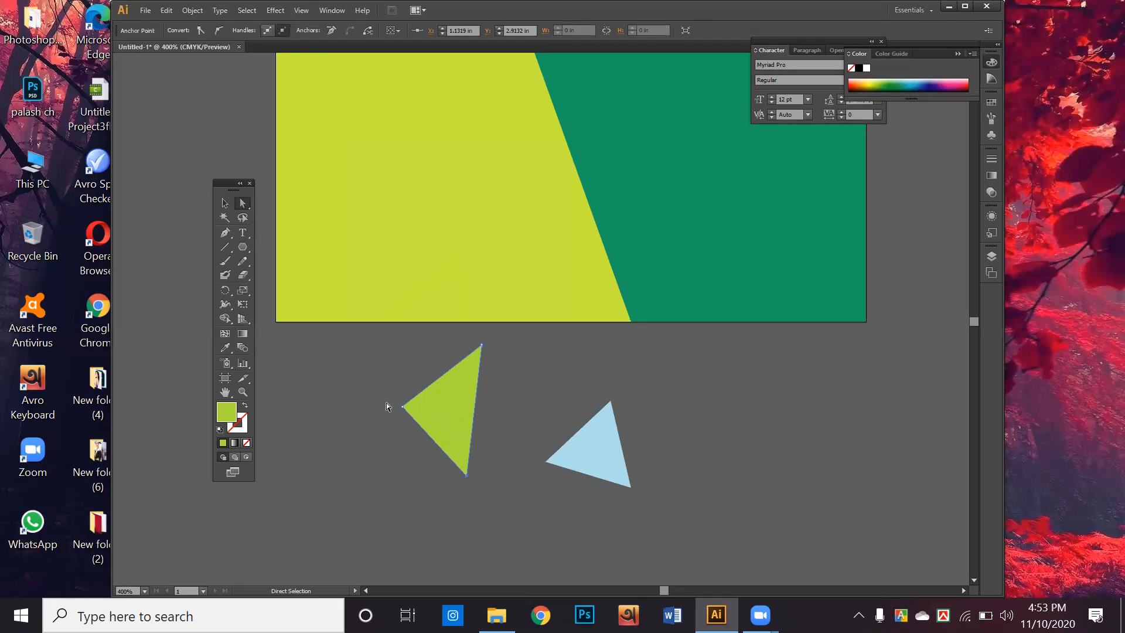
{"action": "left_click_drag", "start_coordinate": [404, 406], "coordinate": [339, 448]}
Move the light blue star triangle right and pull its lower corners and side anchor points outward into an irregular polygon
{"action": "left_click_drag", "start_coordinate": [615, 467], "coordinate": [692, 434]}
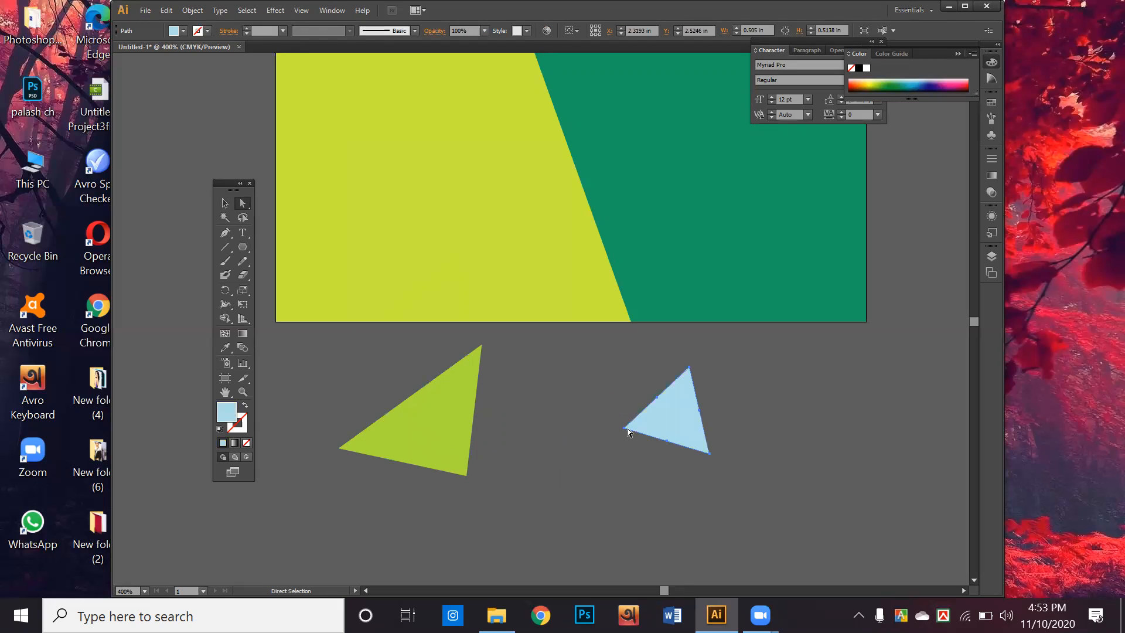
{"action": "left_click_drag", "start_coordinate": [625, 428], "coordinate": [603, 482]}
{"action": "left_click_drag", "start_coordinate": [710, 453], "coordinate": [722, 501]}
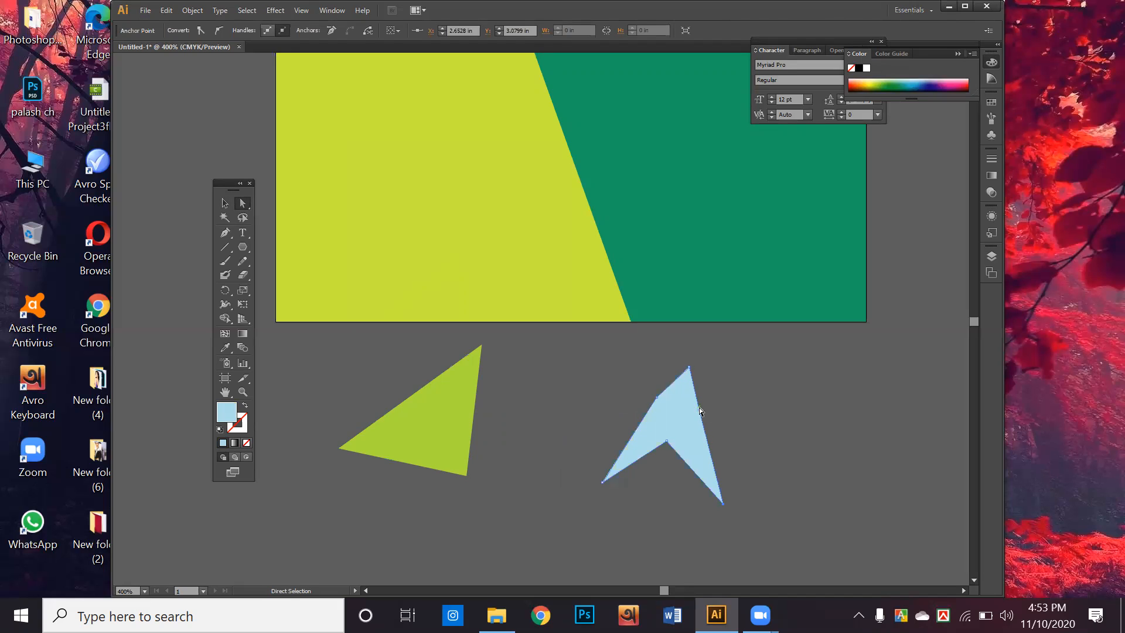
{"action": "left_click_drag", "start_coordinate": [700, 412], "coordinate": [750, 404]}
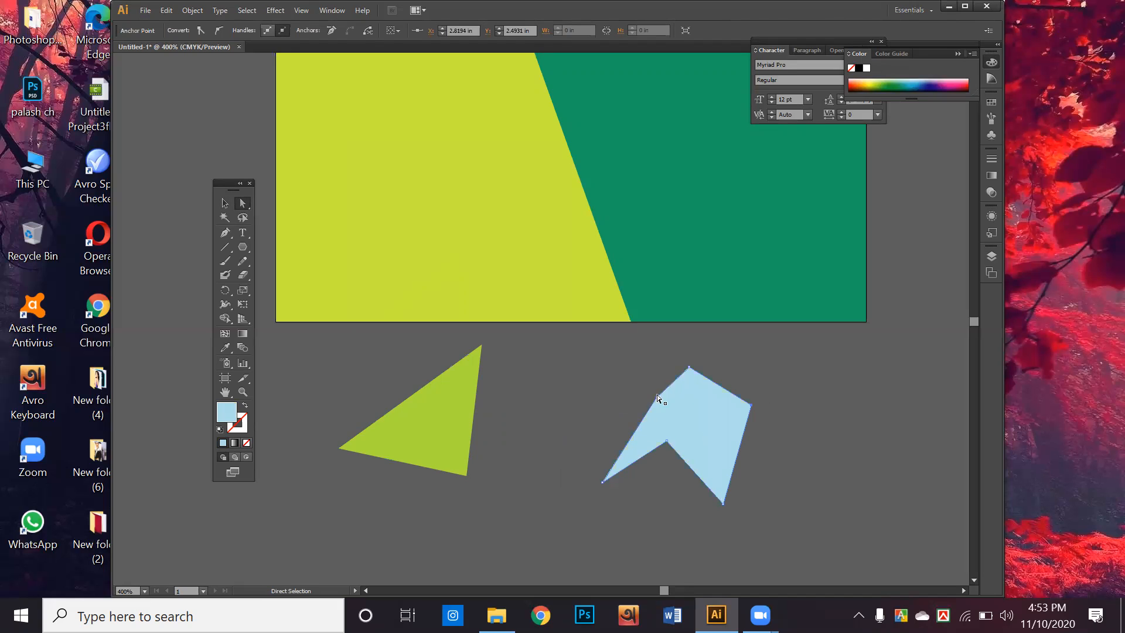
{"action": "left_click_drag", "start_coordinate": [657, 399], "coordinate": [585, 388]}
{"action": "left_click", "coordinate": [662, 508]}
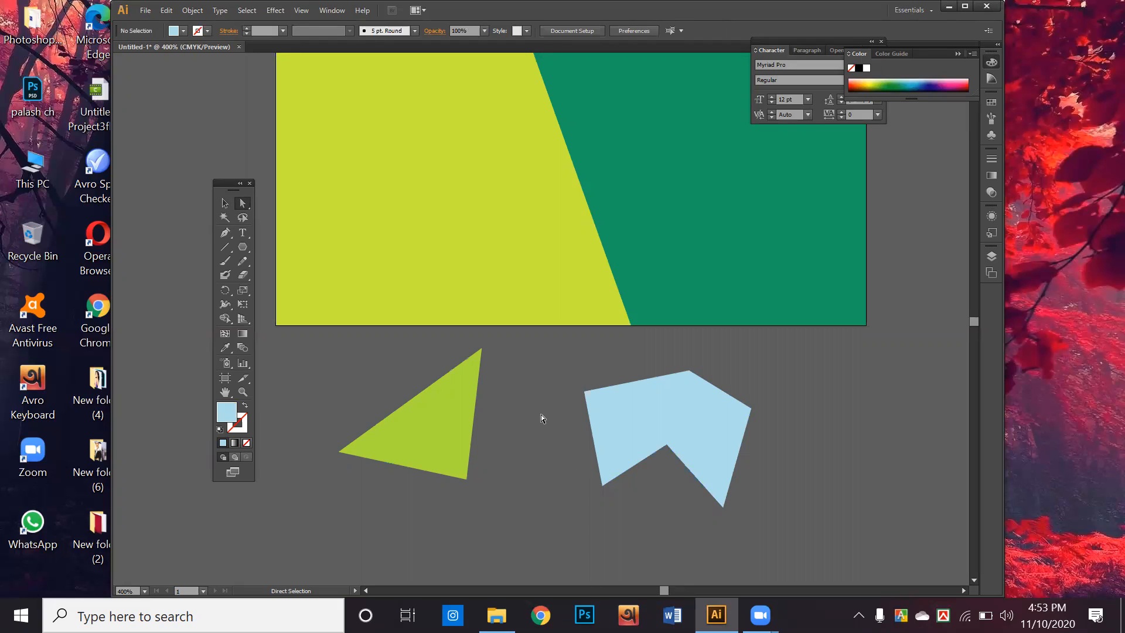
Delete the light blue polygon and the green triangle below the artboard
{"action": "left_click", "coordinate": [644, 433]}
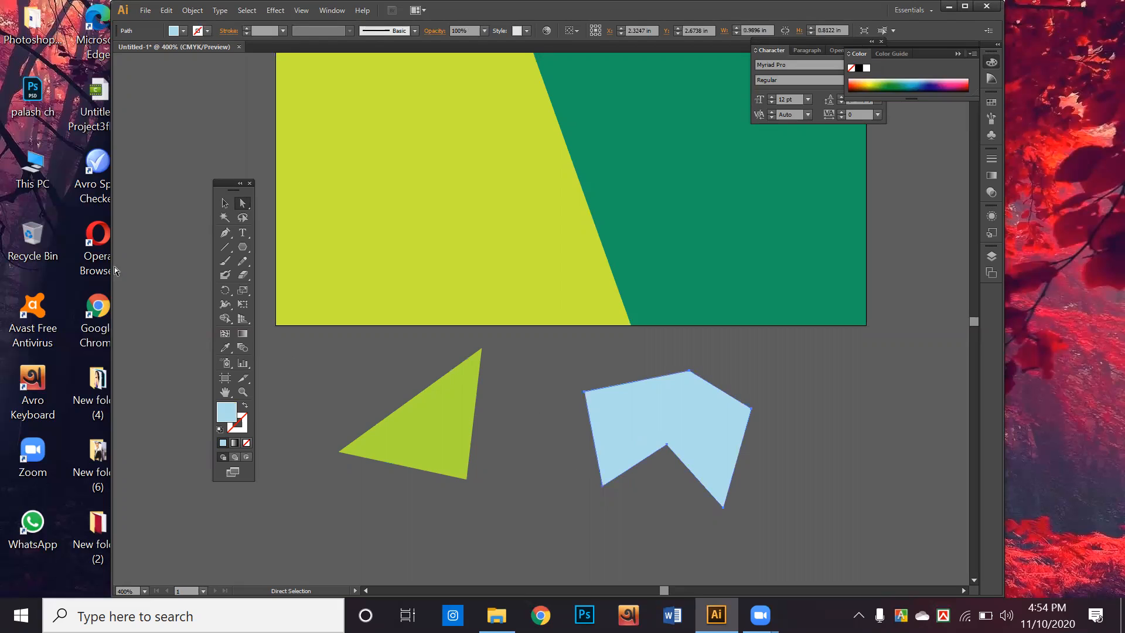
{"action": "left_click", "coordinate": [222, 203]}
{"action": "key", "text": "Delete"}
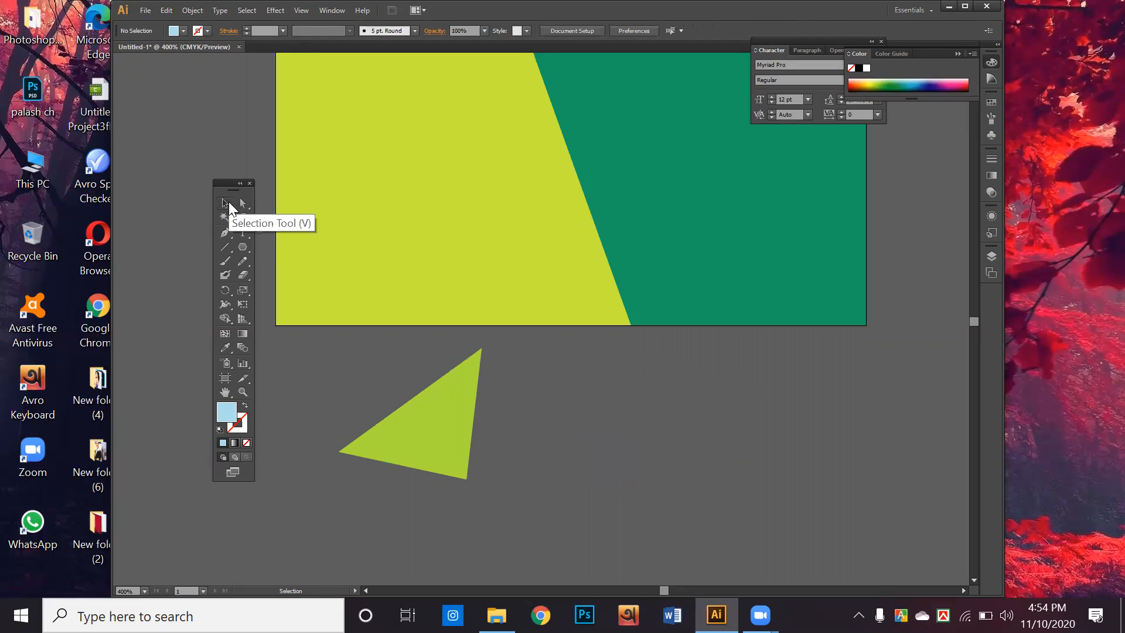
{"action": "scroll", "coordinate": [470, 435], "scroll_direction": "up", "scroll_amount": 5}
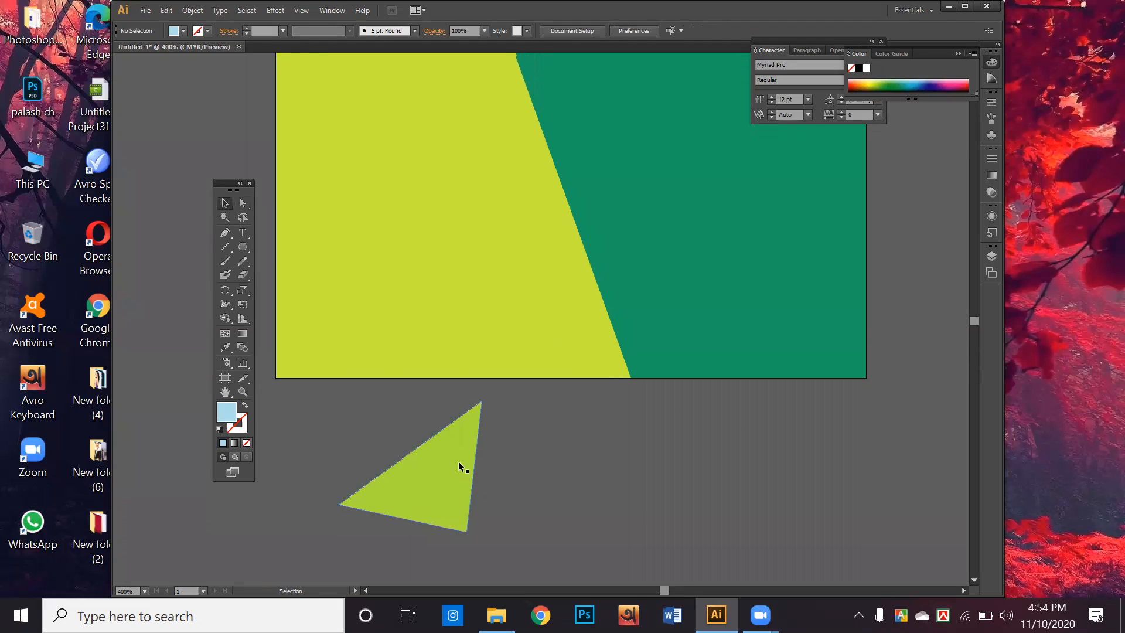
{"action": "scroll", "coordinate": [459, 477], "scroll_direction": "up", "scroll_amount": 1}
{"action": "left_click", "coordinate": [458, 477]}
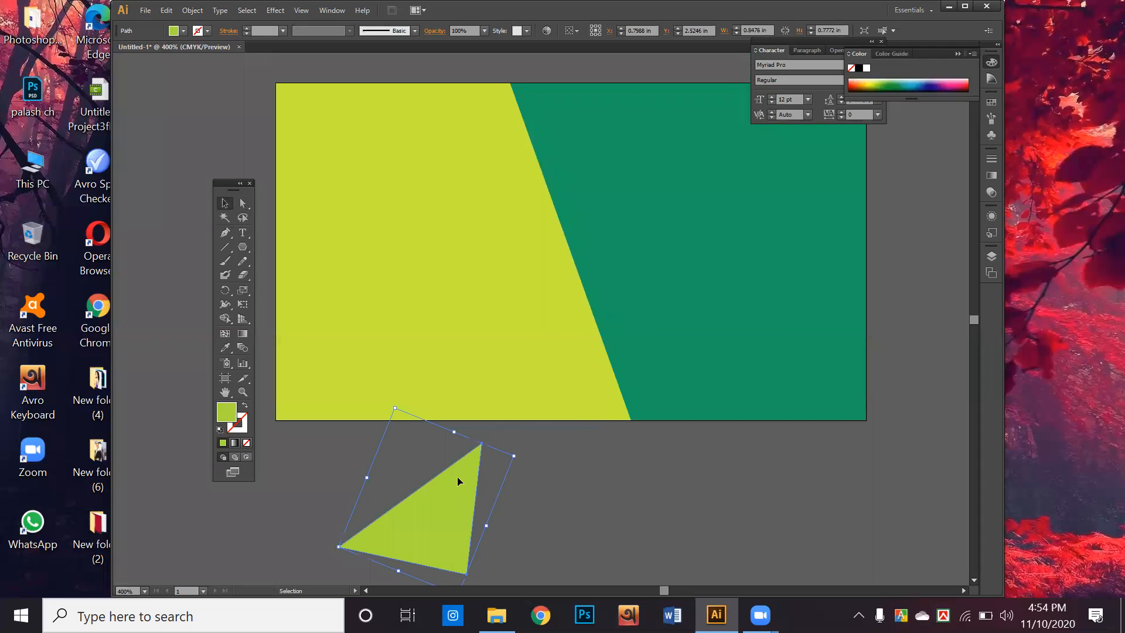
{"action": "key", "text": "Delete"}
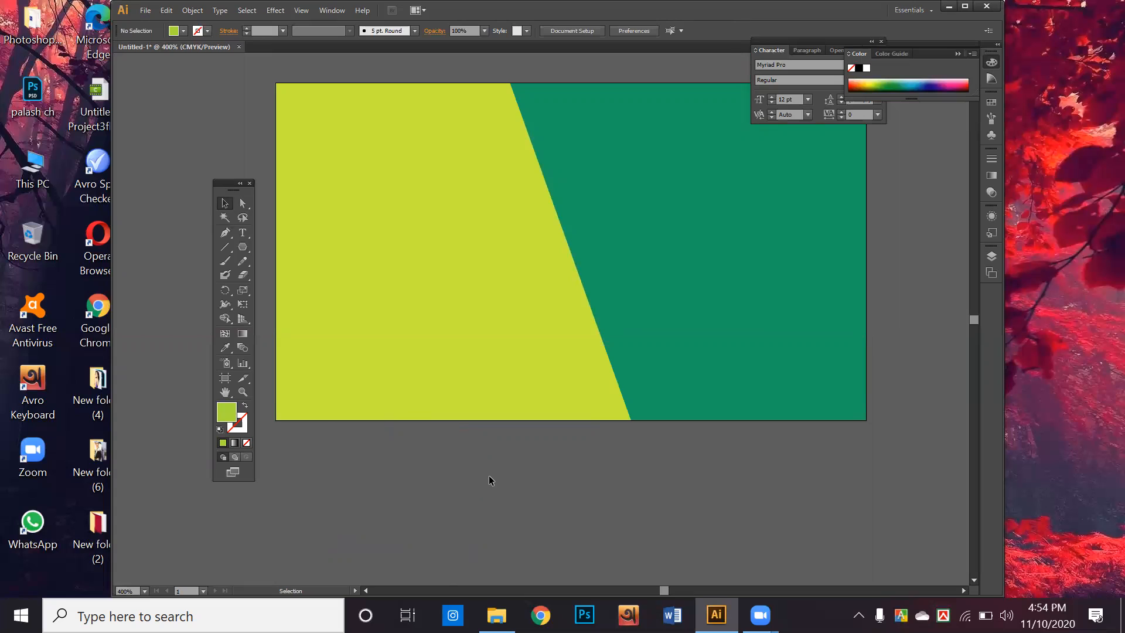
Show the document rulers
{"action": "key", "text": "ctrl+r"}
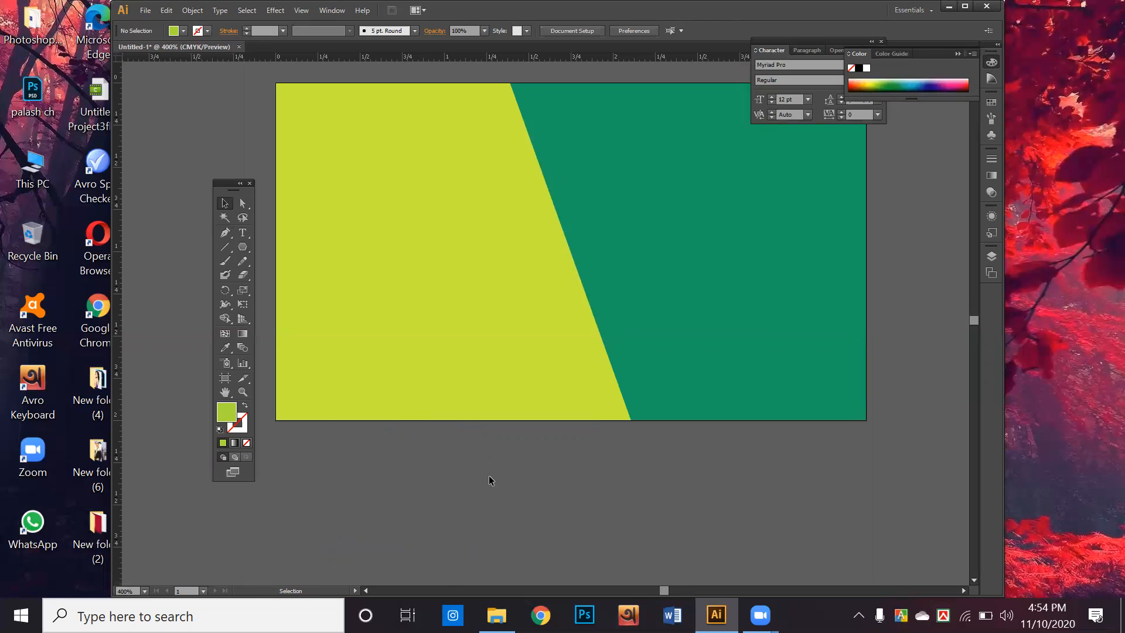
Add a vertical ruler guide about 0.07 in inside the card's left edge
{"action": "left_click_drag", "start_coordinate": [118, 331], "coordinate": [286, 394]}
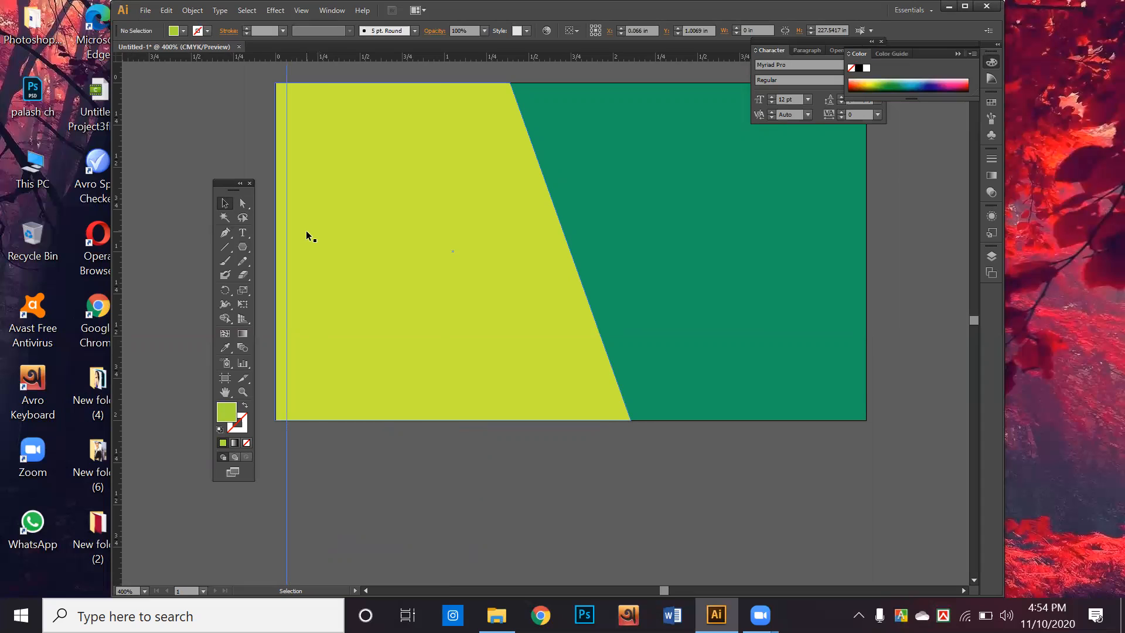
{"action": "scroll", "coordinate": [306, 234], "scroll_direction": "up", "scroll_amount": 1}
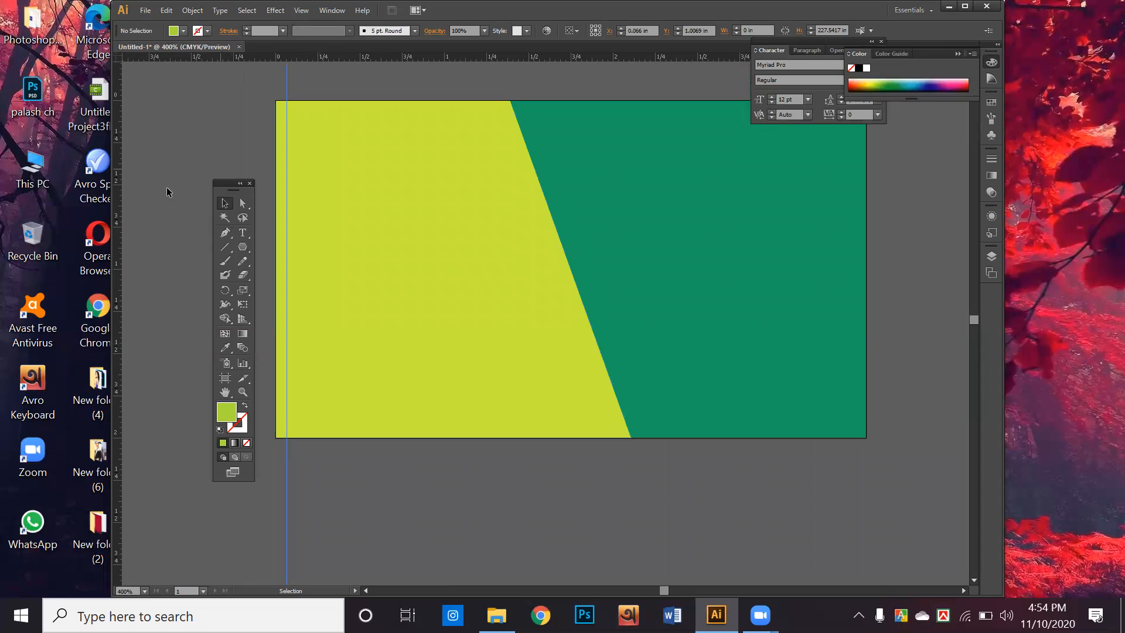
Create a 0.125 by 0.125 in square in the empty area below the artboard with the Rectangle tool
{"action": "left_click_drag", "start_coordinate": [243, 249], "coordinate": [261, 249]}
{"action": "left_click", "coordinate": [495, 516]}
{"action": "type", "text": "0.125"}
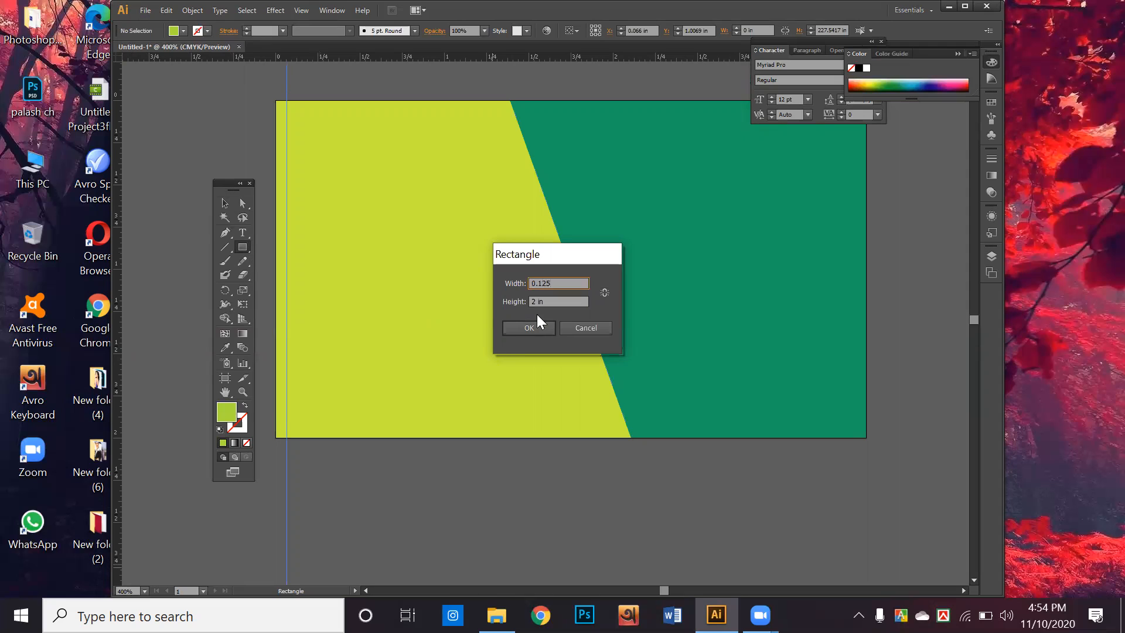
{"action": "key", "text": "Tab"}
{"action": "type", "text": "0.125"}
{"action": "key", "text": "Return"}
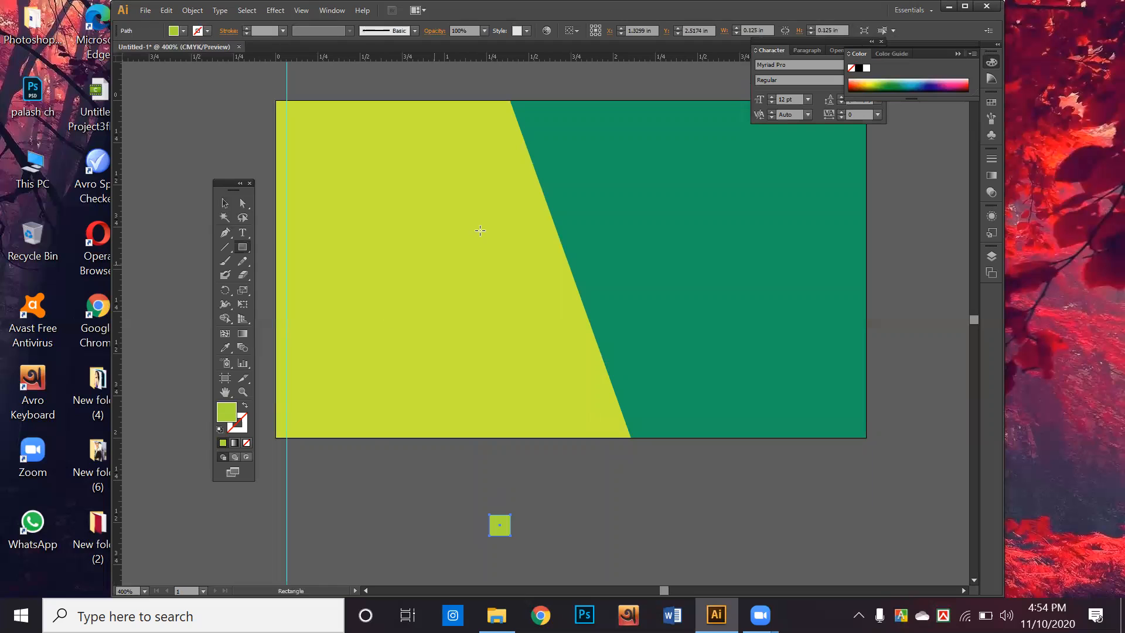
Fill the small square with dark maroon and place it in the card's upper-left corner, with a copy in the lower-right corner
{"action": "left_click", "coordinate": [956, 89]}
{"action": "left_click", "coordinate": [224, 204]}
{"action": "left_click", "coordinate": [521, 513]}
{"action": "left_click_drag", "start_coordinate": [408, 404], "coordinate": [286, 121]}
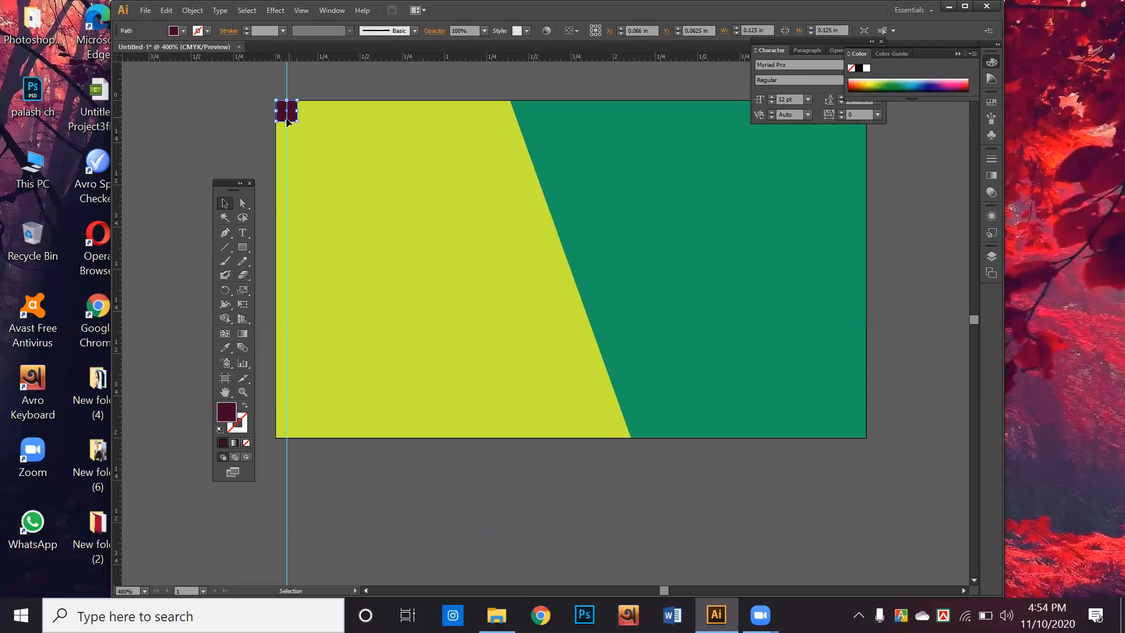
{"action": "left_click_drag", "start_coordinate": [825, 429], "coordinate": [862, 437]}
{"action": "left_click", "coordinate": [838, 469]}
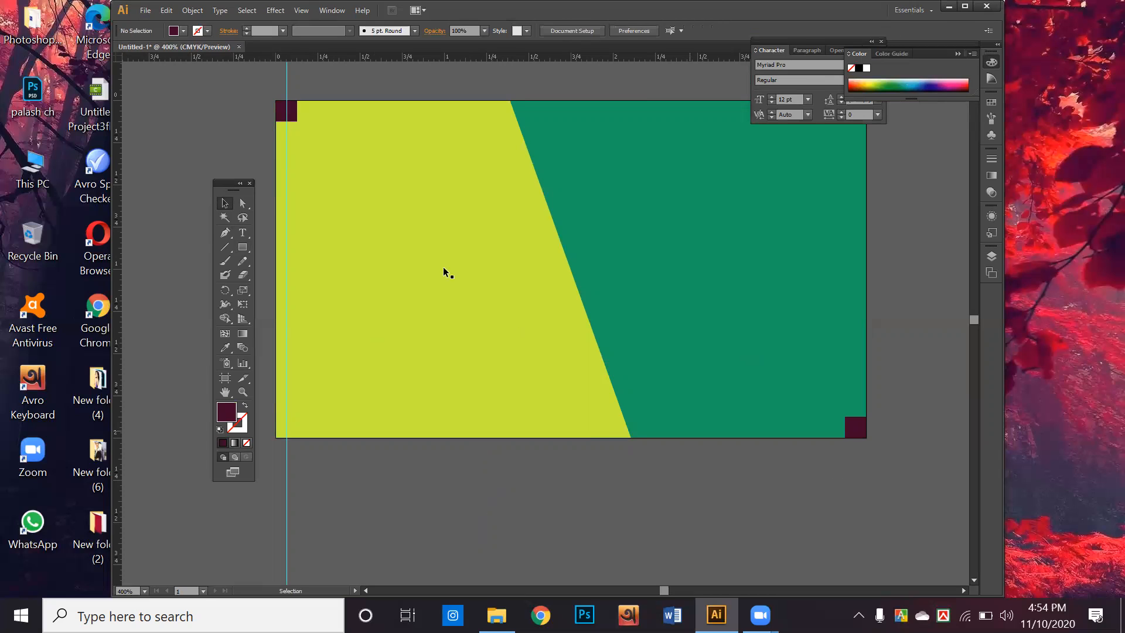
Align the vertical guide with the upper-left square's inner edge and add three guides along the squares' other inner edges to mark the margins
{"action": "left_click", "coordinate": [287, 85]}
{"action": "left_click_drag", "start_coordinate": [286, 85], "coordinate": [297, 87]}
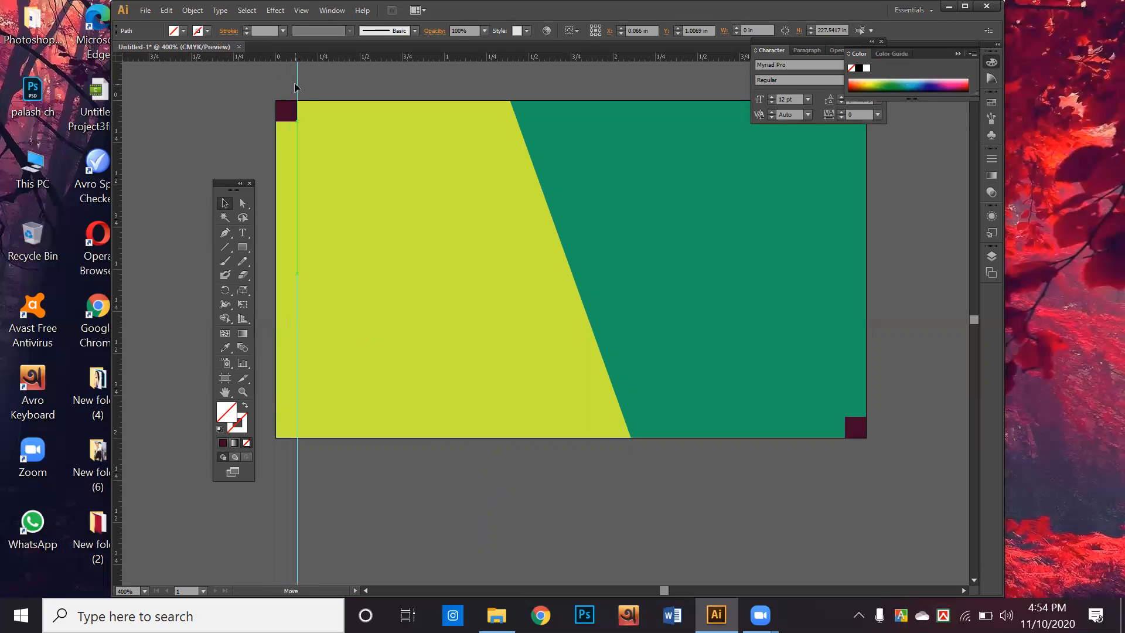
{"action": "left_click_drag", "start_coordinate": [357, 57], "coordinate": [572, 417]}
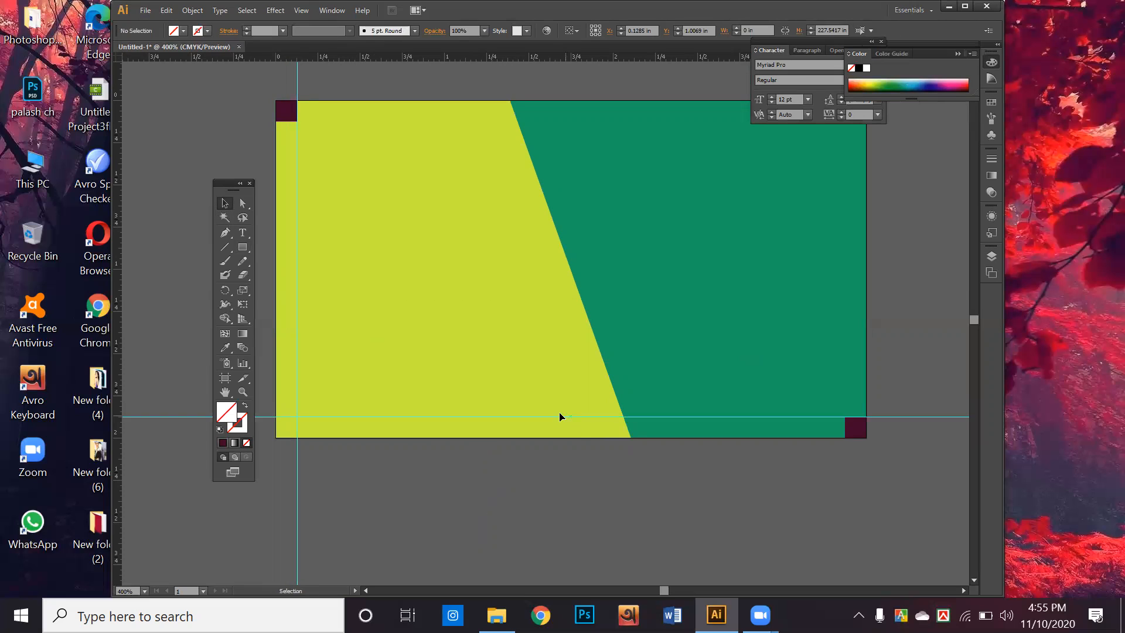
{"action": "left_click_drag", "start_coordinate": [120, 262], "coordinate": [844, 442]}
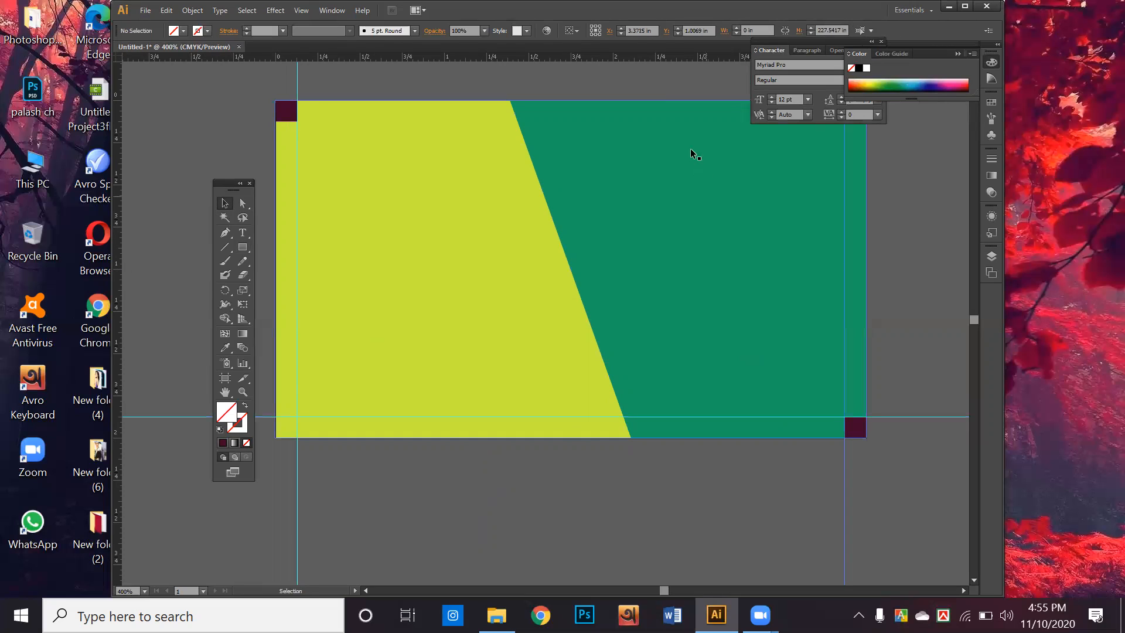
{"action": "left_click_drag", "start_coordinate": [651, 54], "coordinate": [673, 122]}
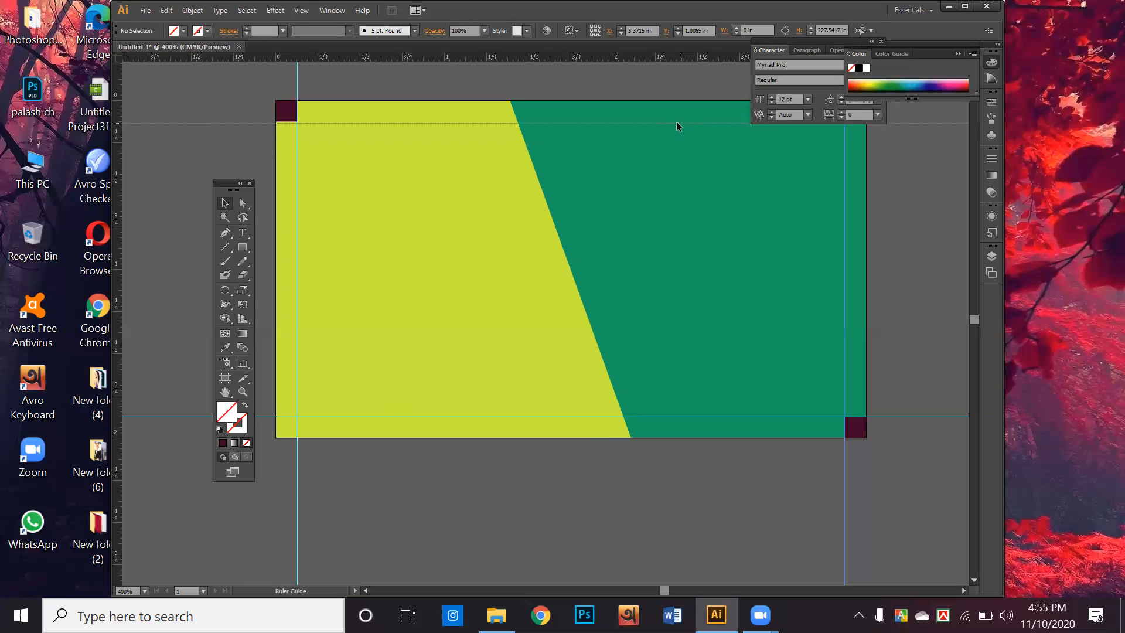
{"action": "left_click_drag", "start_coordinate": [699, 122], "coordinate": [697, 121]}
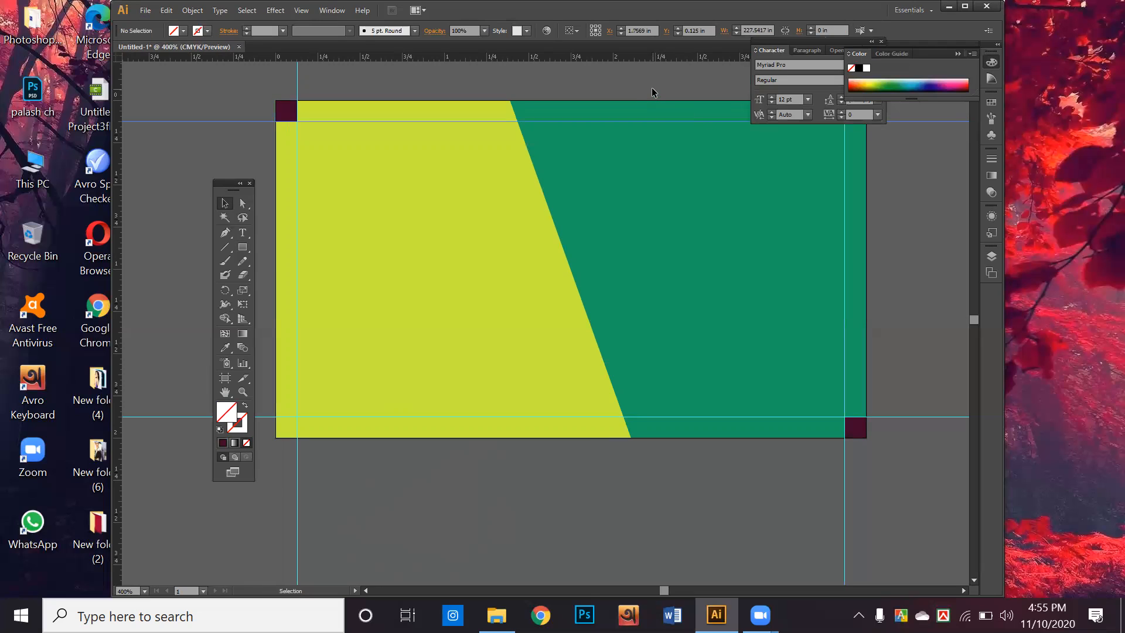
{"action": "left_click", "coordinate": [481, 266]}
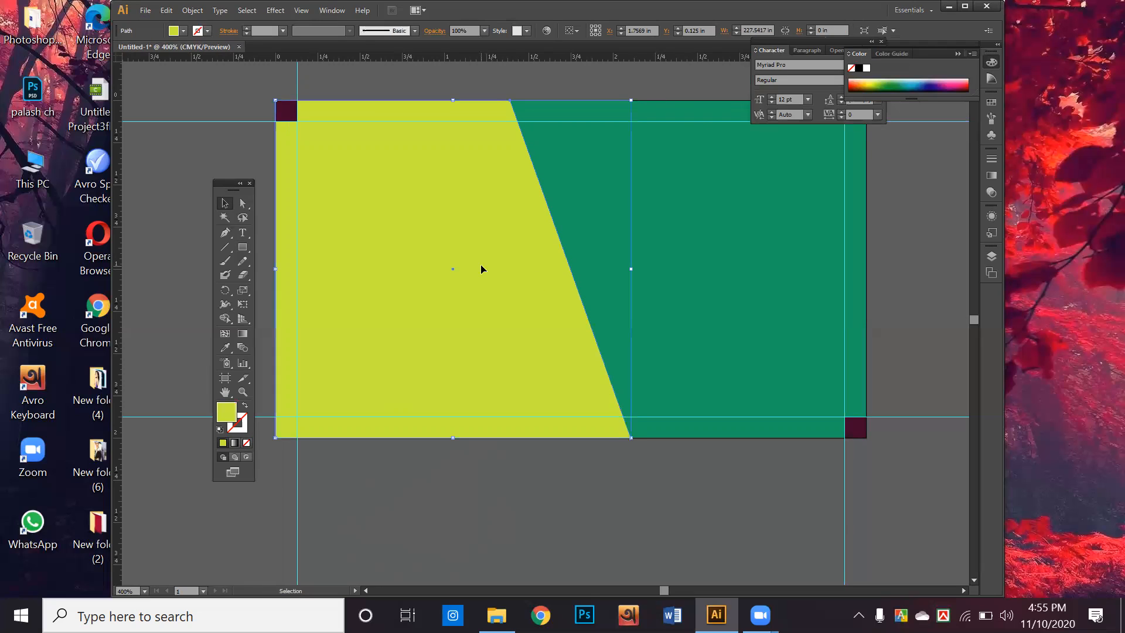
{"action": "scroll", "coordinate": [489, 273], "scroll_direction": "down", "scroll_amount": 3}
{"action": "left_click_drag", "start_coordinate": [489, 273], "coordinate": [834, 254]}
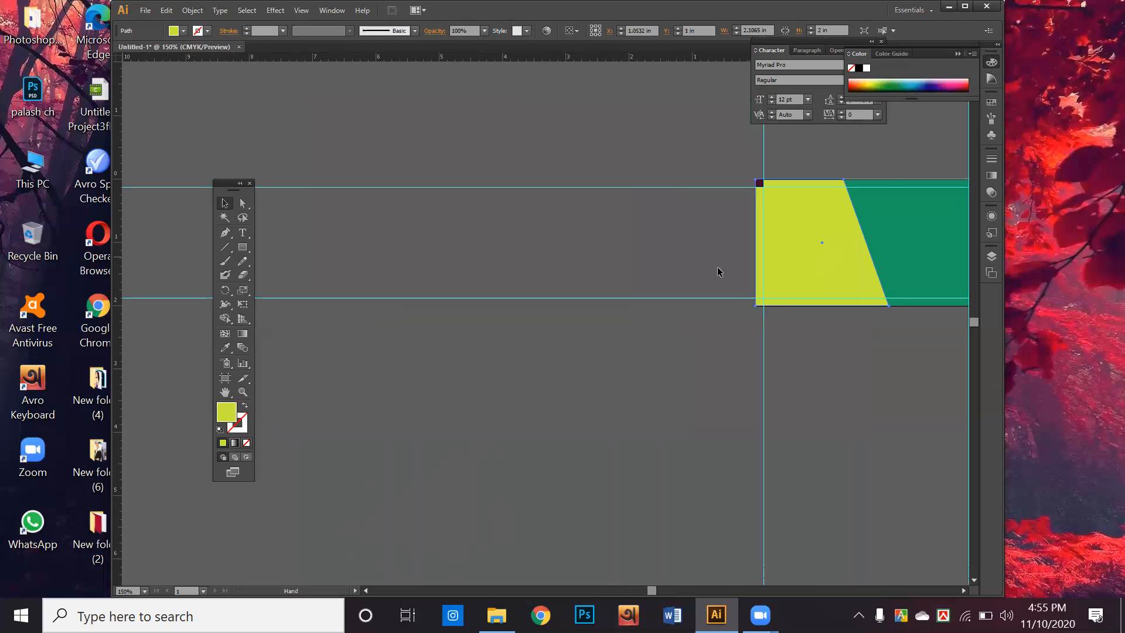
{"action": "left_click_drag", "start_coordinate": [767, 239], "coordinate": [715, 243]}
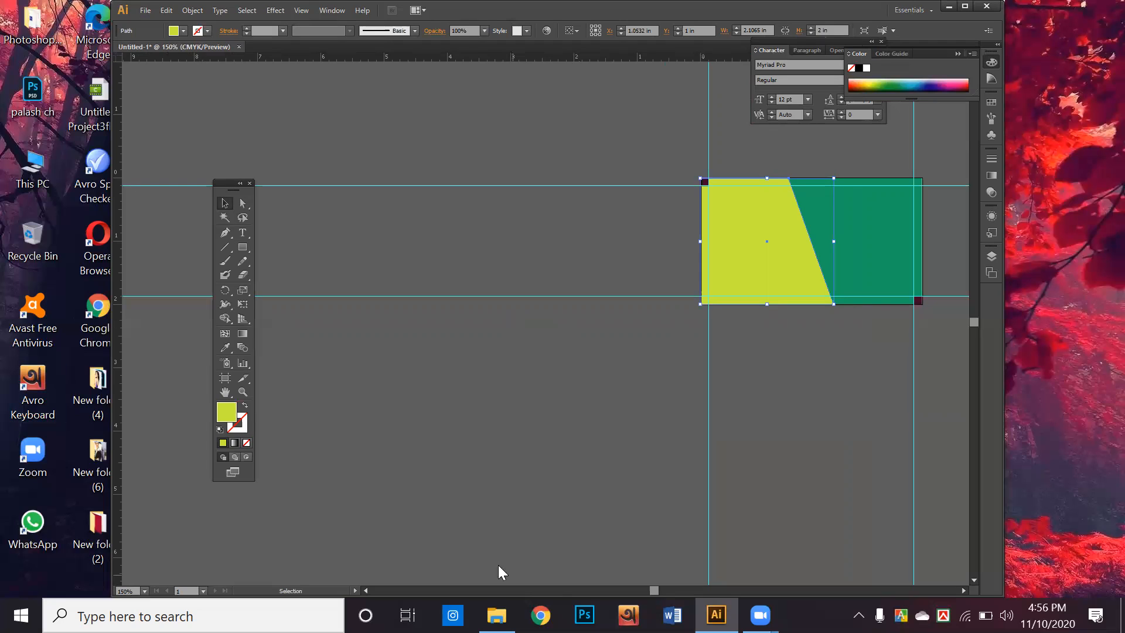
Switch to Chrome and search Google Images for "visiting card"
{"action": "left_click", "coordinate": [540, 616]}
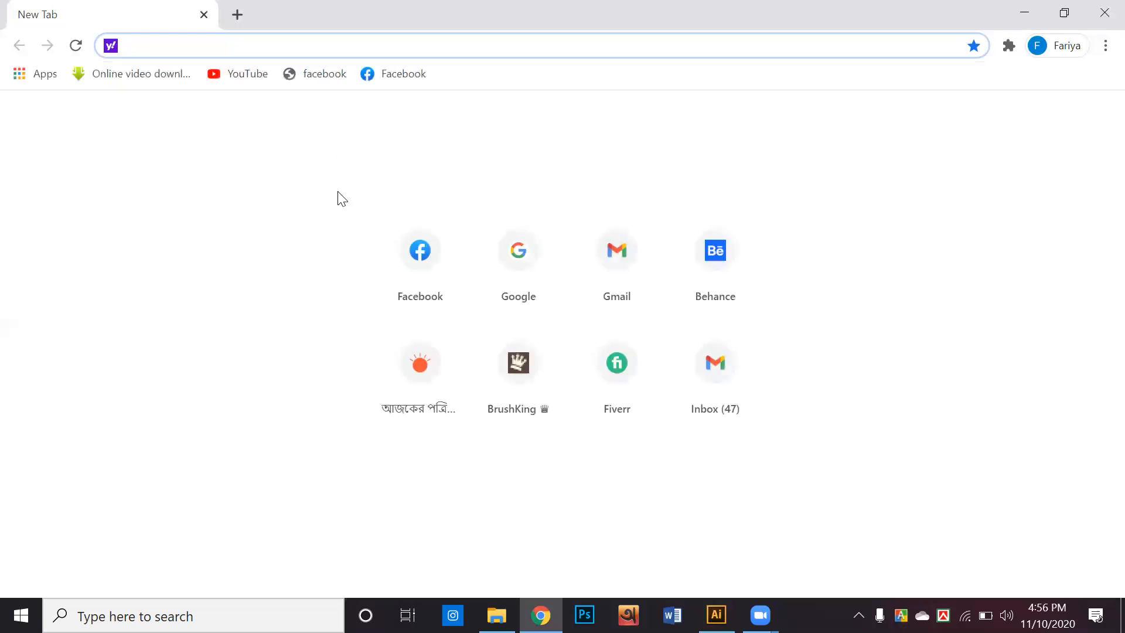
{"action": "left_click", "coordinate": [495, 247]}
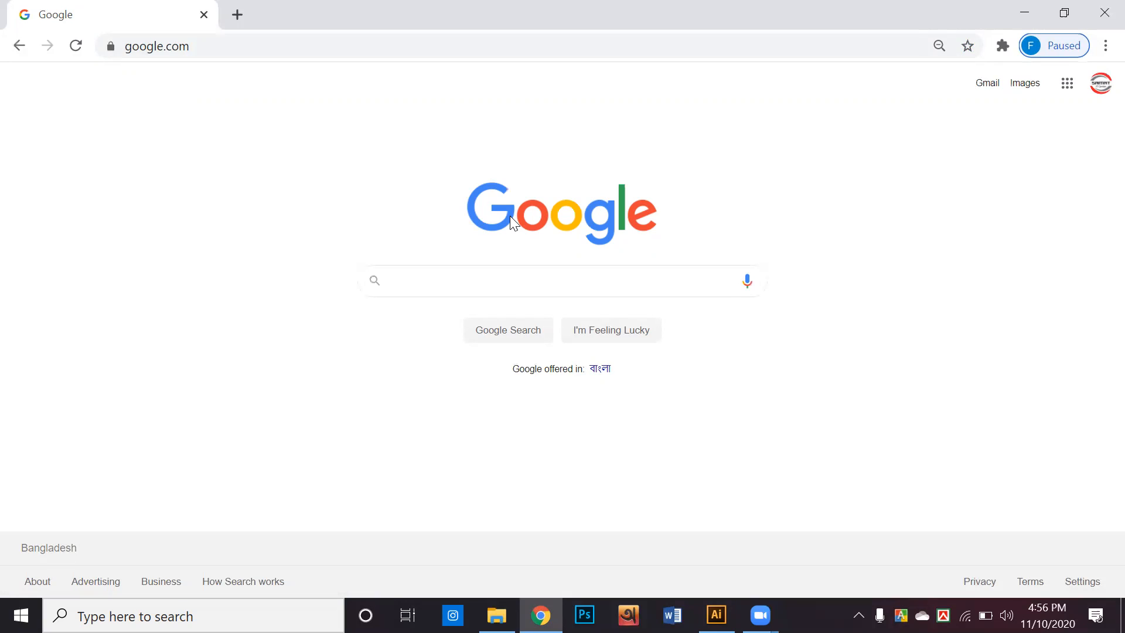
{"action": "type", "text": "visiting card"}
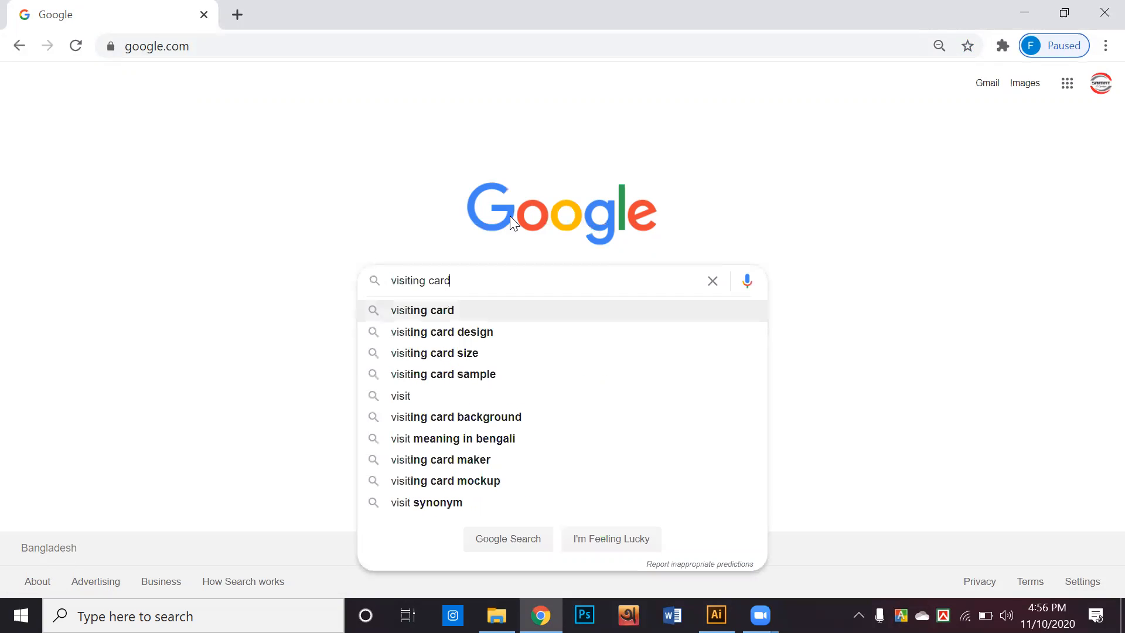
{"action": "key", "text": "Return"}
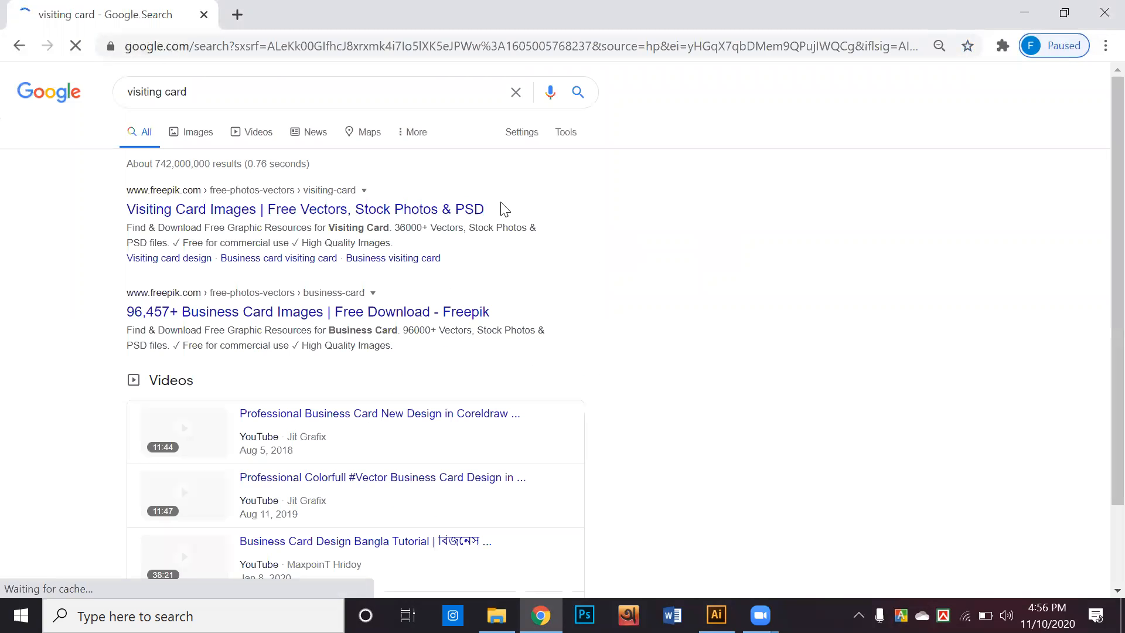
{"action": "left_click", "coordinate": [193, 136]}
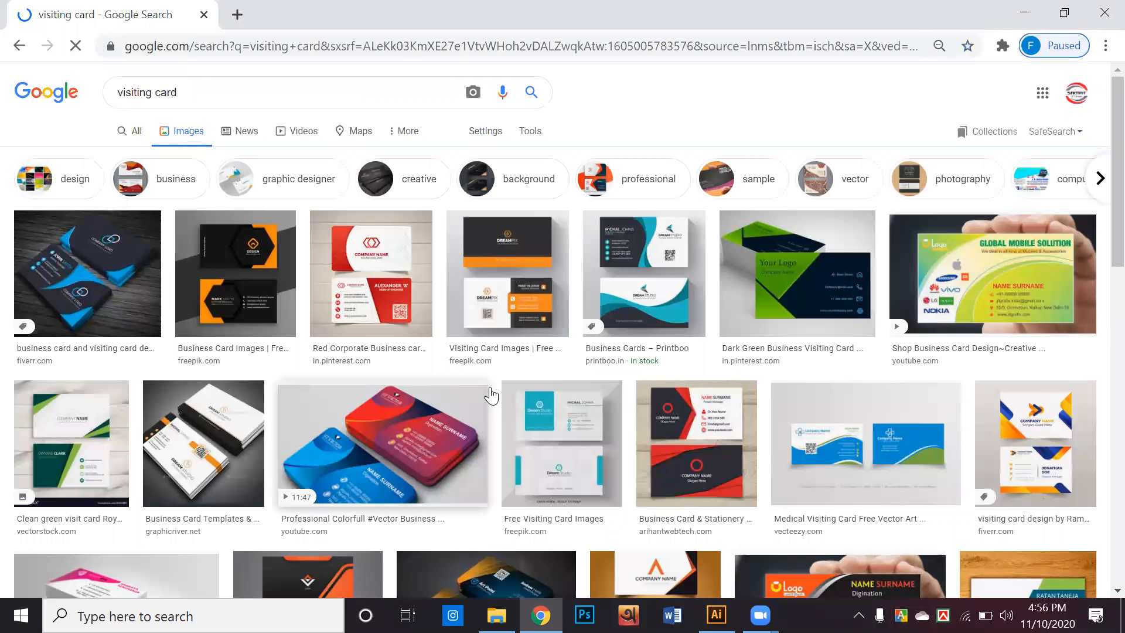
Browse the visiting card images, open the black and orange Freepik business card design, and copy its image
{"action": "scroll", "coordinate": [491, 396], "scroll_direction": "down", "scroll_amount": 10}
{"action": "scroll", "coordinate": [490, 395], "scroll_direction": "down", "scroll_amount": 2}
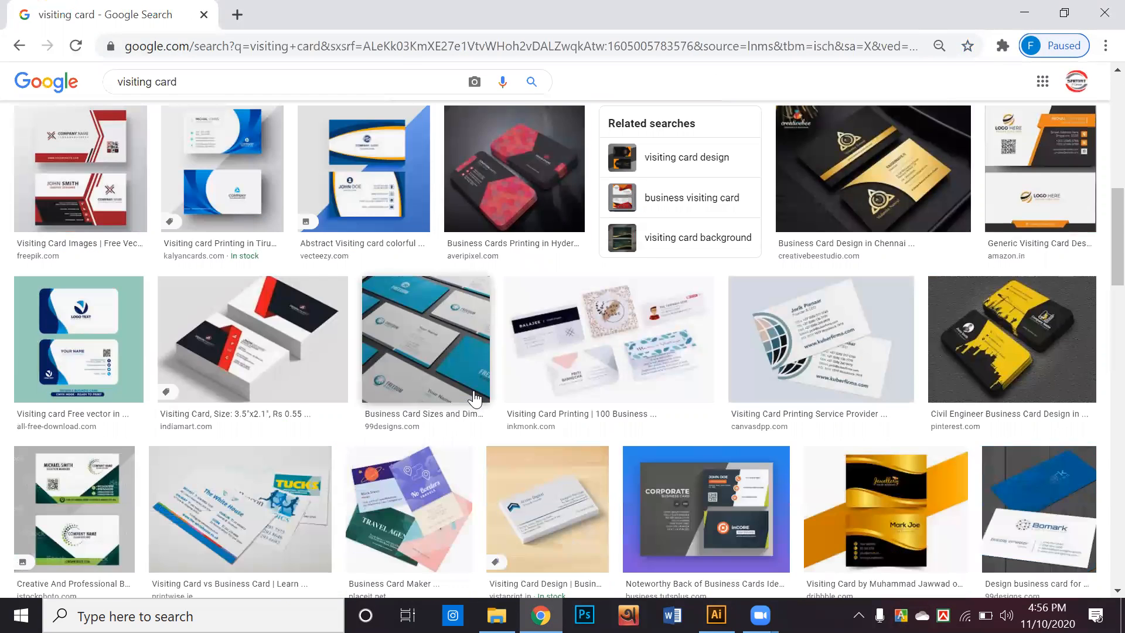
{"action": "scroll", "coordinate": [348, 392], "scroll_direction": "up", "scroll_amount": 12}
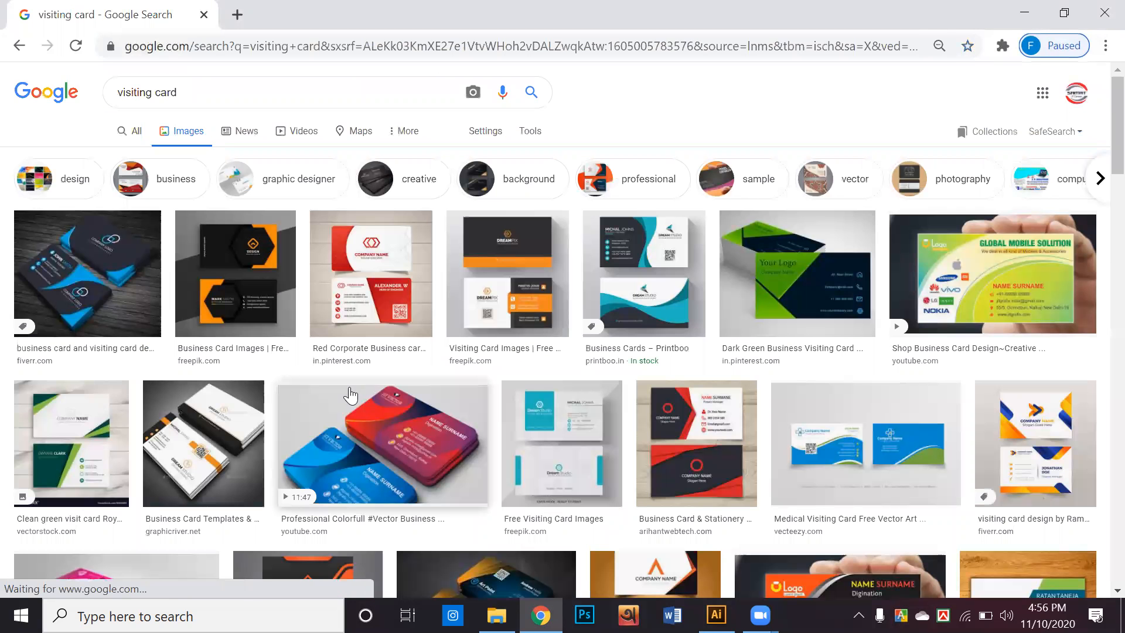
{"action": "left_click", "coordinate": [238, 302]}
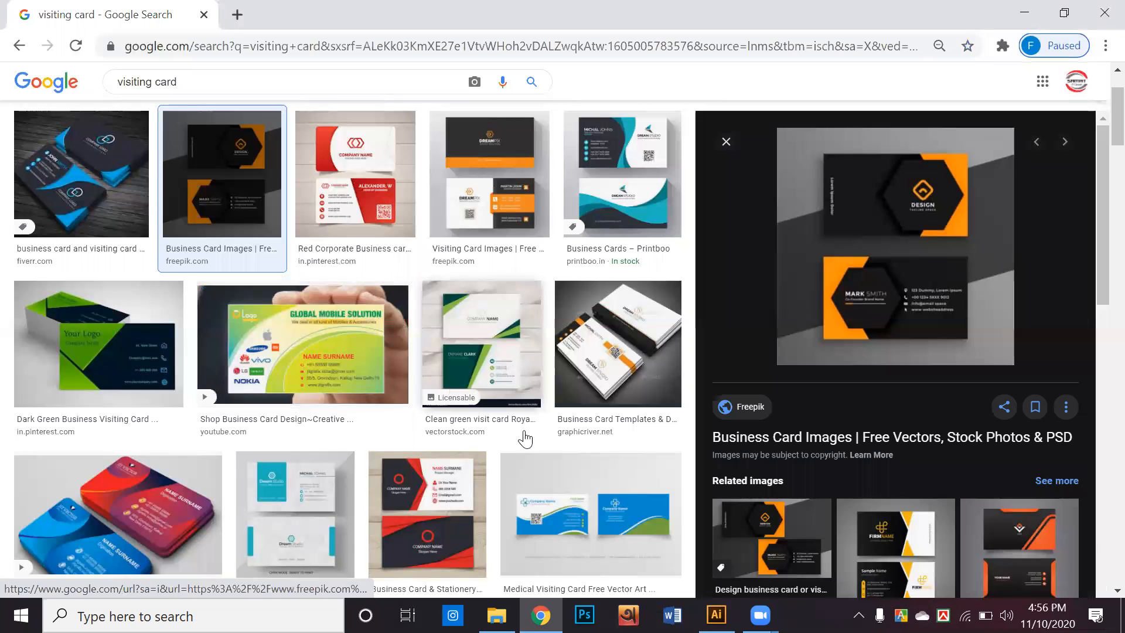
{"action": "scroll", "coordinate": [885, 290], "scroll_direction": "up", "scroll_amount": 2}
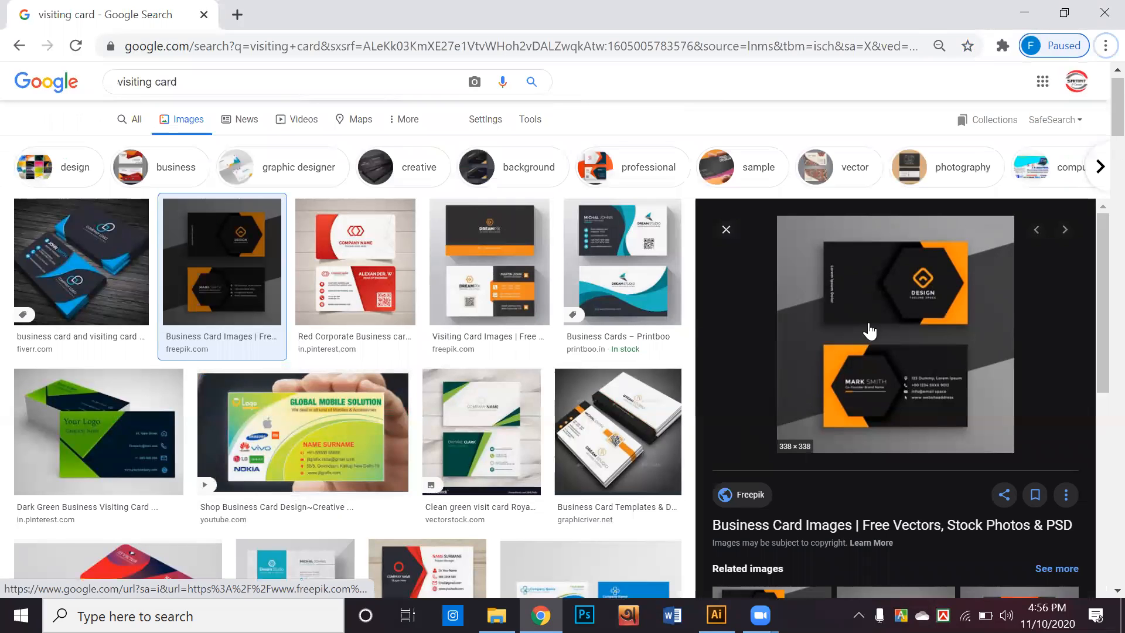
{"action": "scroll", "coordinate": [900, 340], "scroll_direction": "up", "scroll_amount": 1}
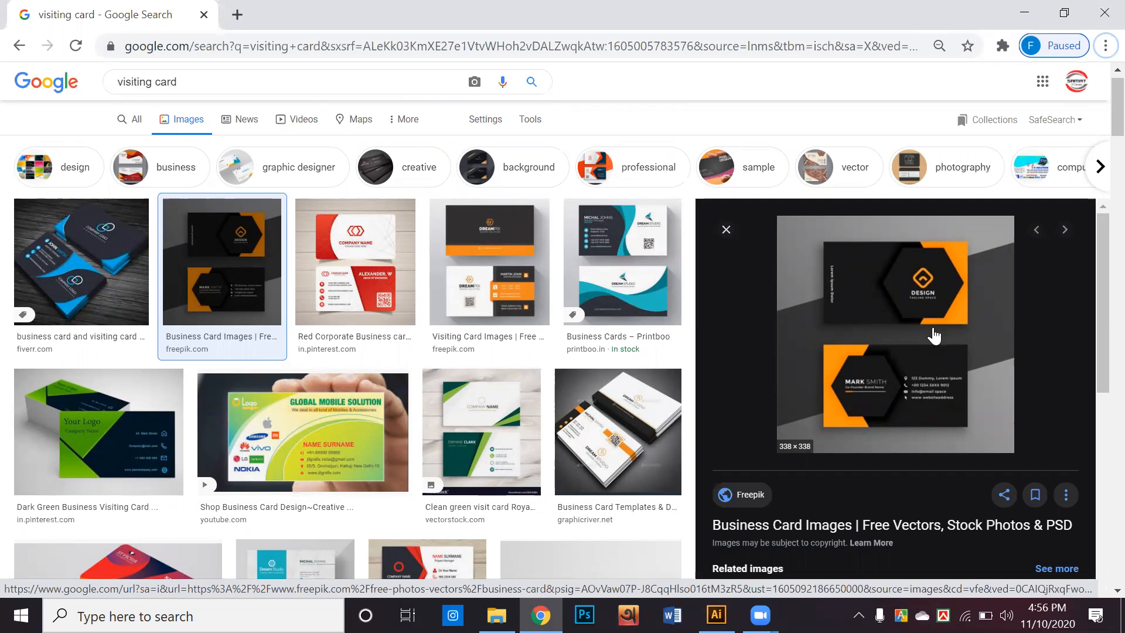
{"action": "right_click", "coordinate": [892, 311]}
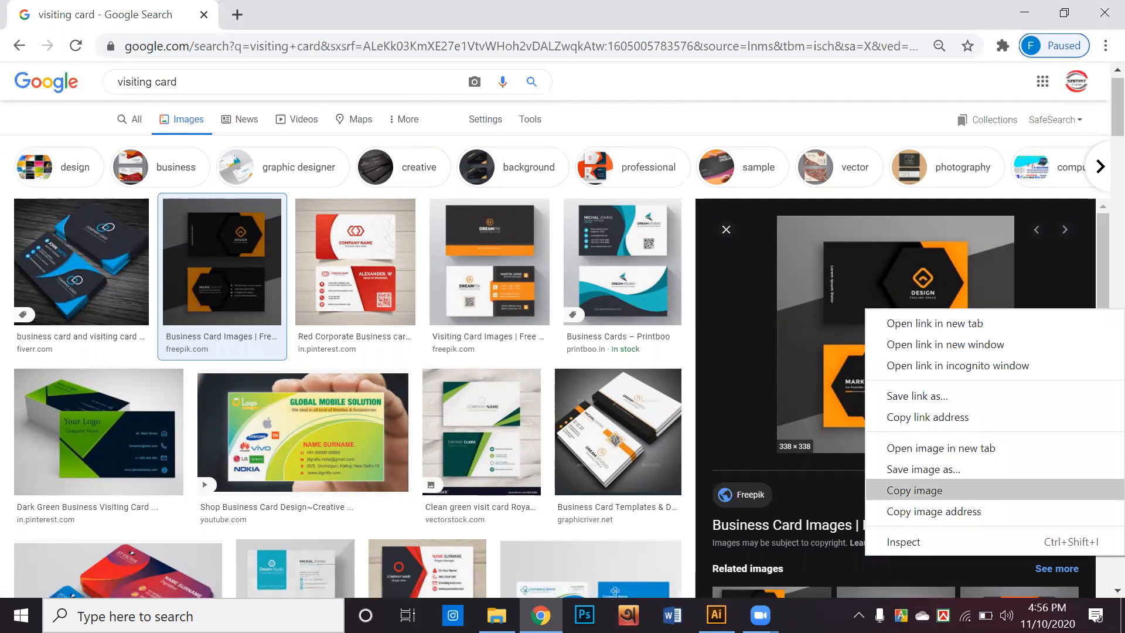
{"action": "left_click", "coordinate": [935, 489]}
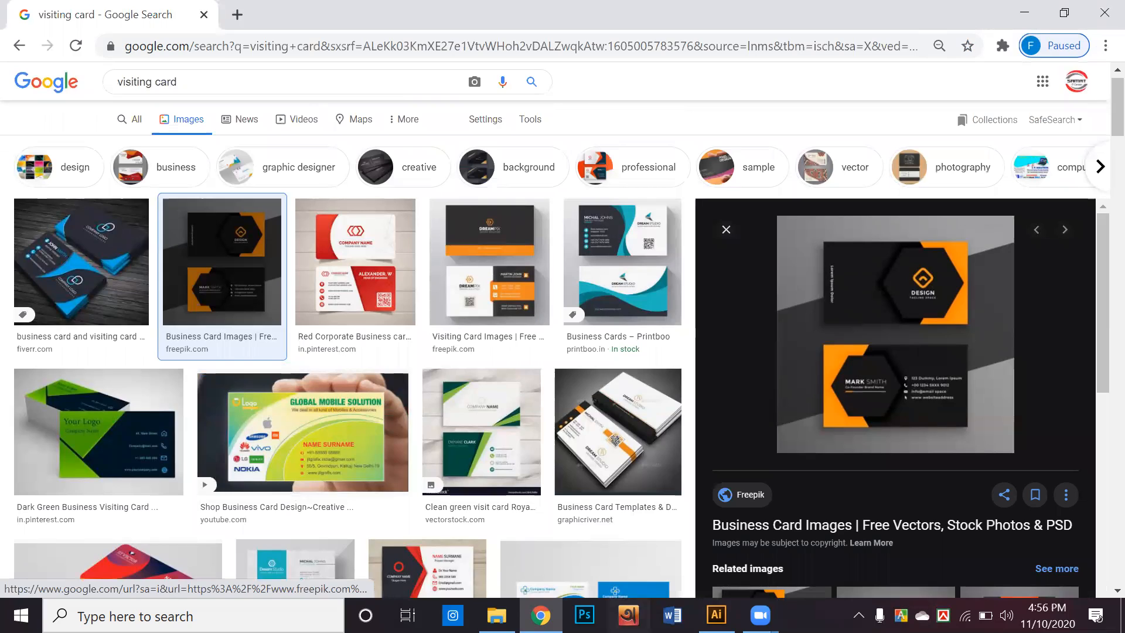
Switch back to Illustrator, paste the business card image beside the artboard, and scale it down to about 3.89 in square
{"action": "key", "text": "alt+Tab"}
{"action": "key", "text": "ctrl+v"}
{"action": "left_click_drag", "start_coordinate": [615, 352], "coordinate": [495, 328]}
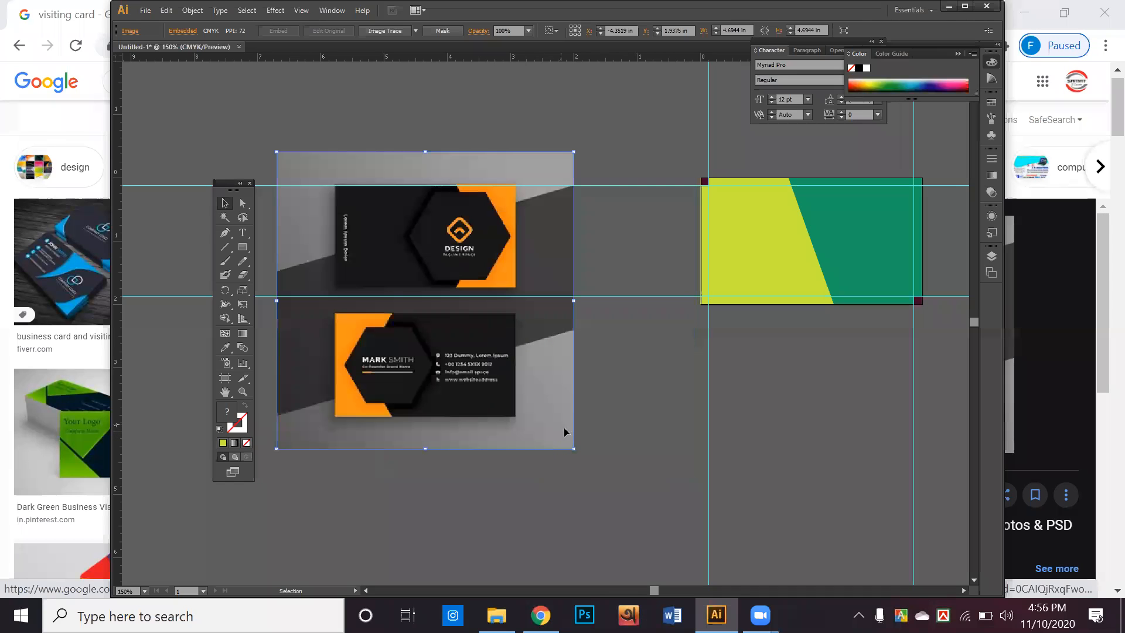
{"action": "left_click_drag", "start_coordinate": [571, 446], "coordinate": [523, 399]}
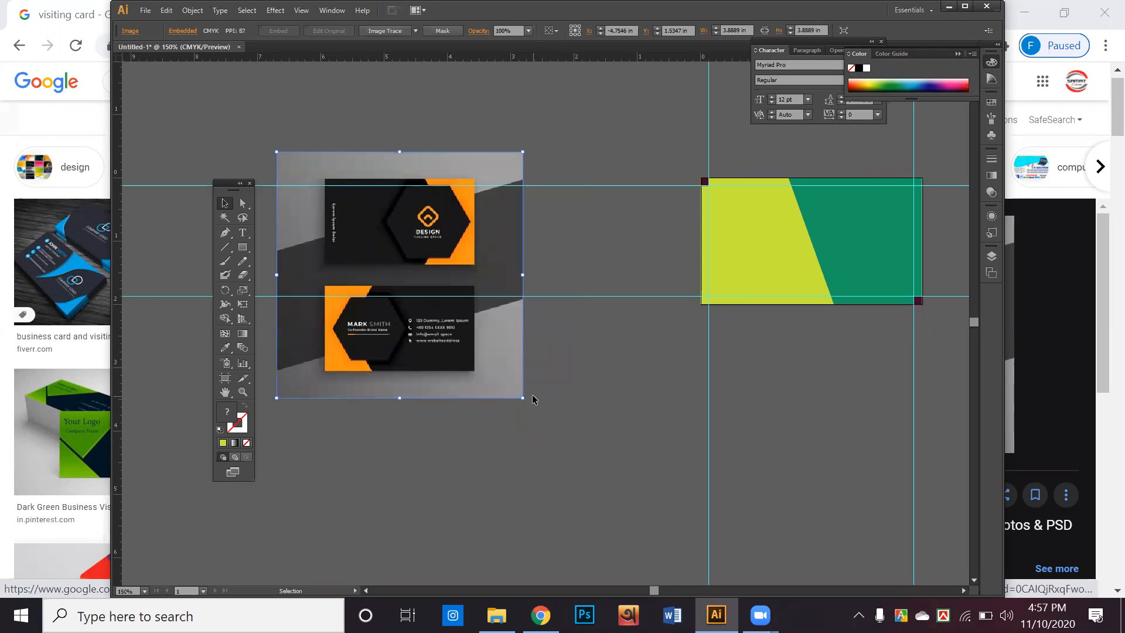
Delete the slanted yellow-green shape and recolour the green card rectangle near-black, sampled from the reference card with the Eyedropper
{"action": "left_click", "coordinate": [793, 252]}
{"action": "key", "text": "Delete"}
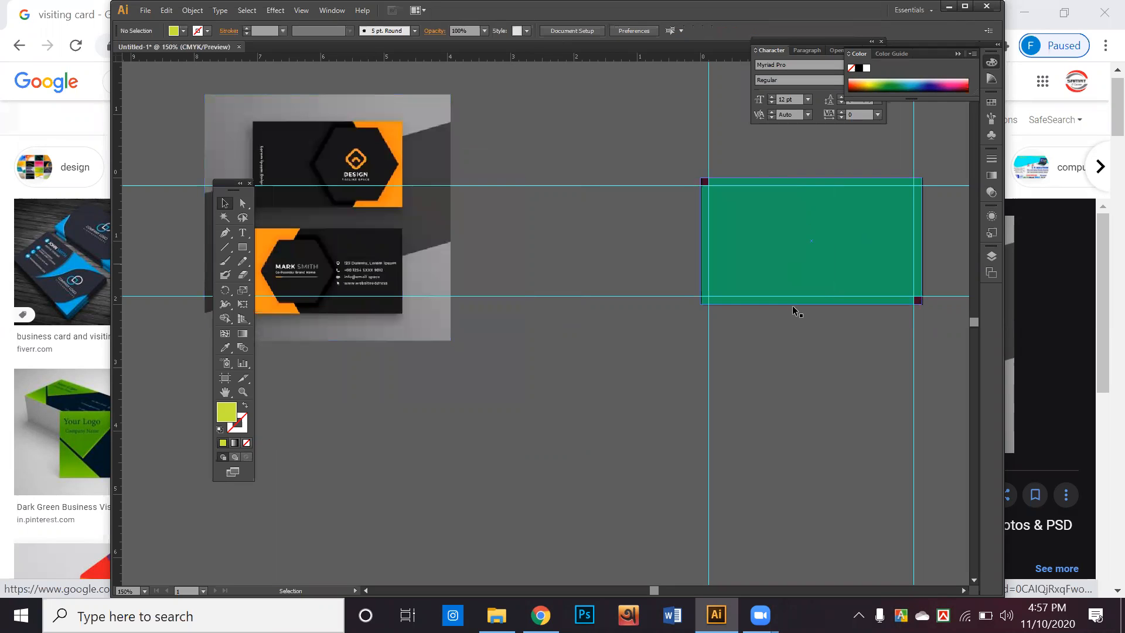
{"action": "left_click", "coordinate": [834, 258]}
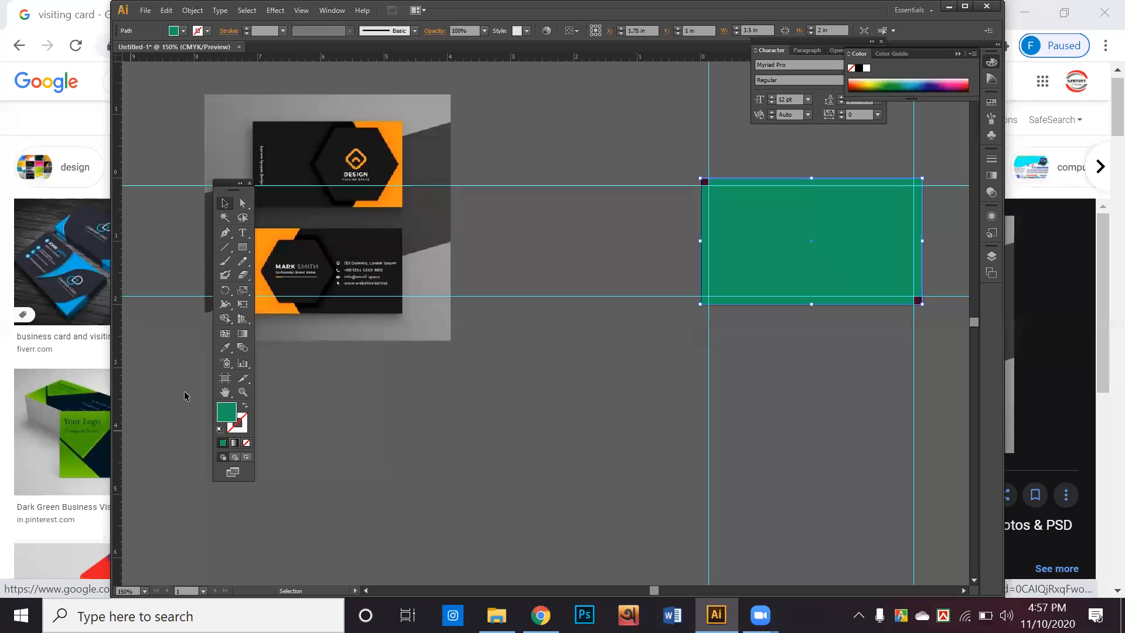
{"action": "left_click", "coordinate": [225, 348]}
{"action": "left_click", "coordinate": [428, 263]}
{"action": "left_click", "coordinate": [423, 236]}
{"action": "left_click", "coordinate": [341, 237]}
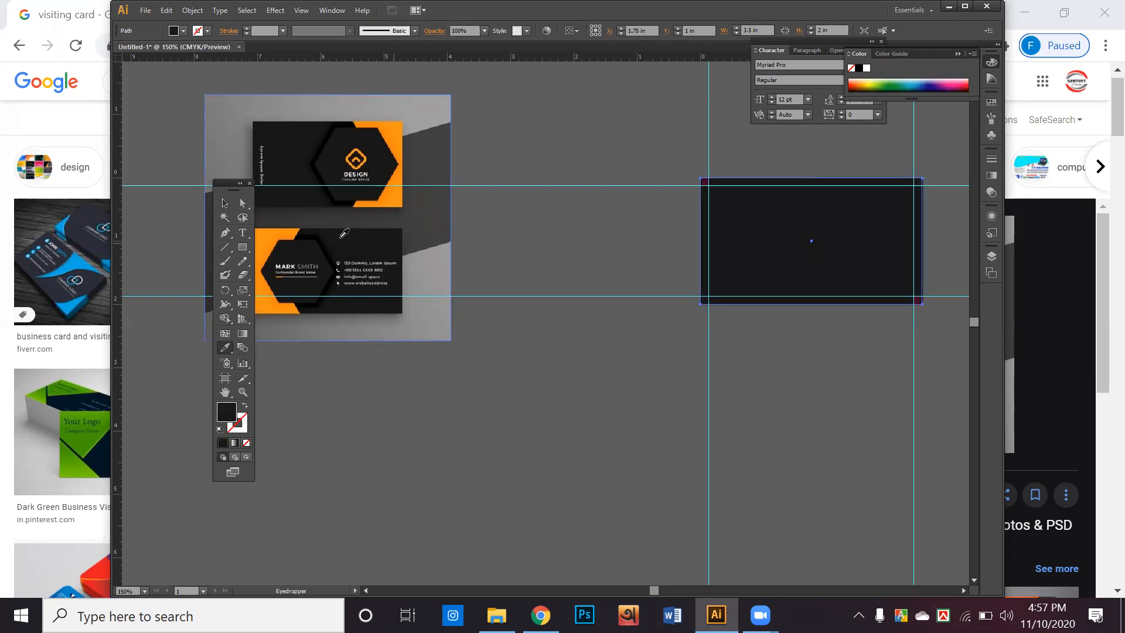
{"action": "left_click", "coordinate": [225, 203]}
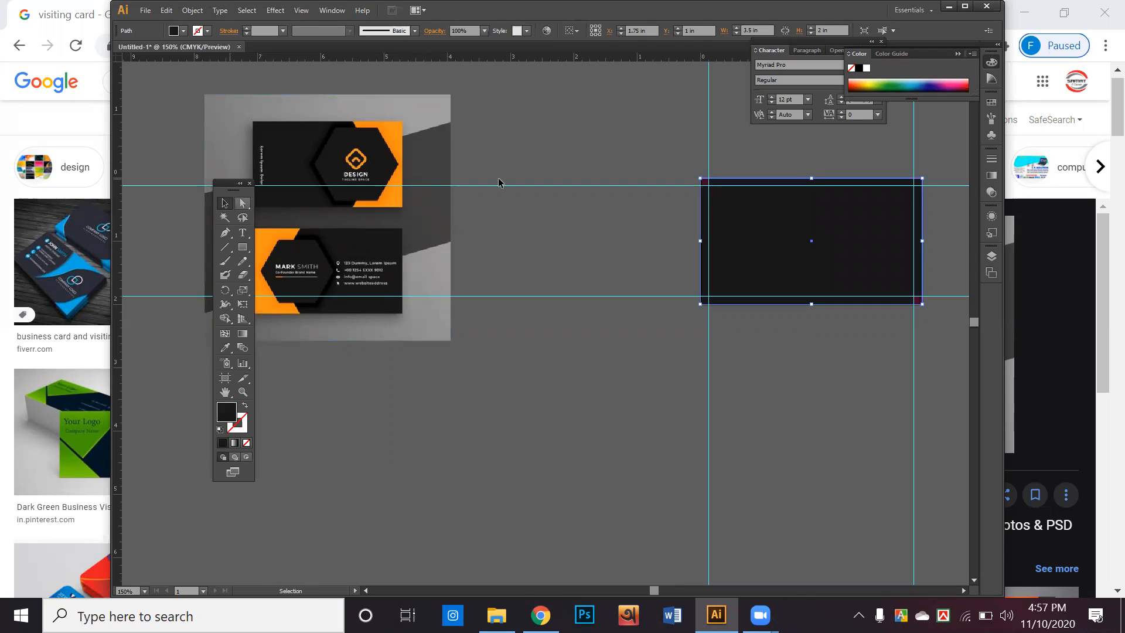
{"action": "left_click", "coordinate": [498, 182]}
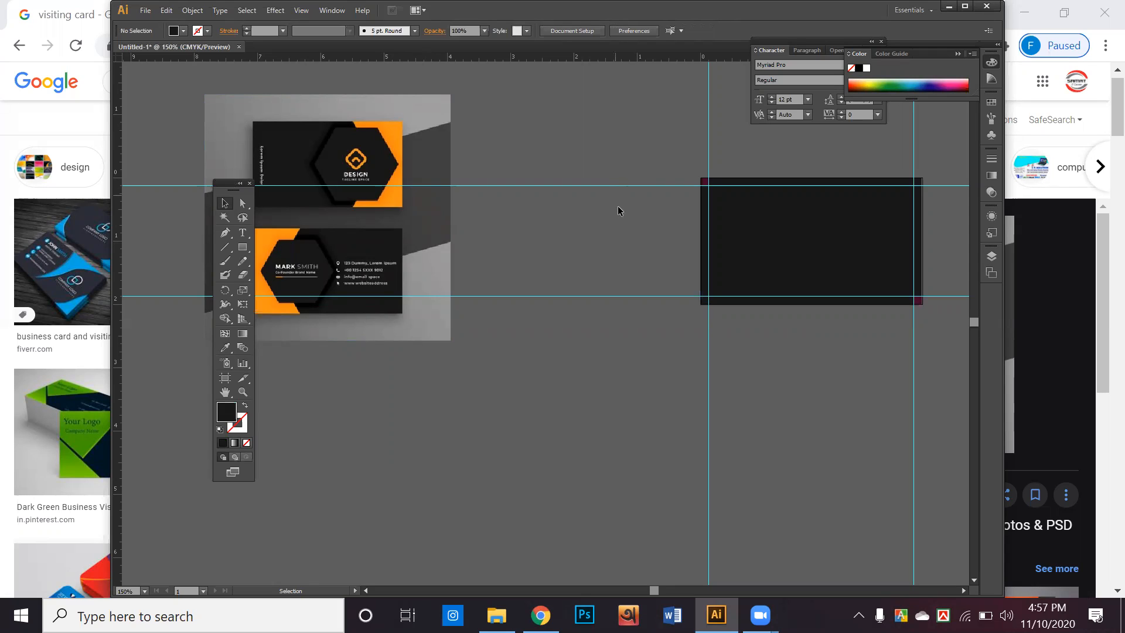
{"action": "scroll", "coordinate": [620, 209], "scroll_direction": "down", "scroll_amount": 9}
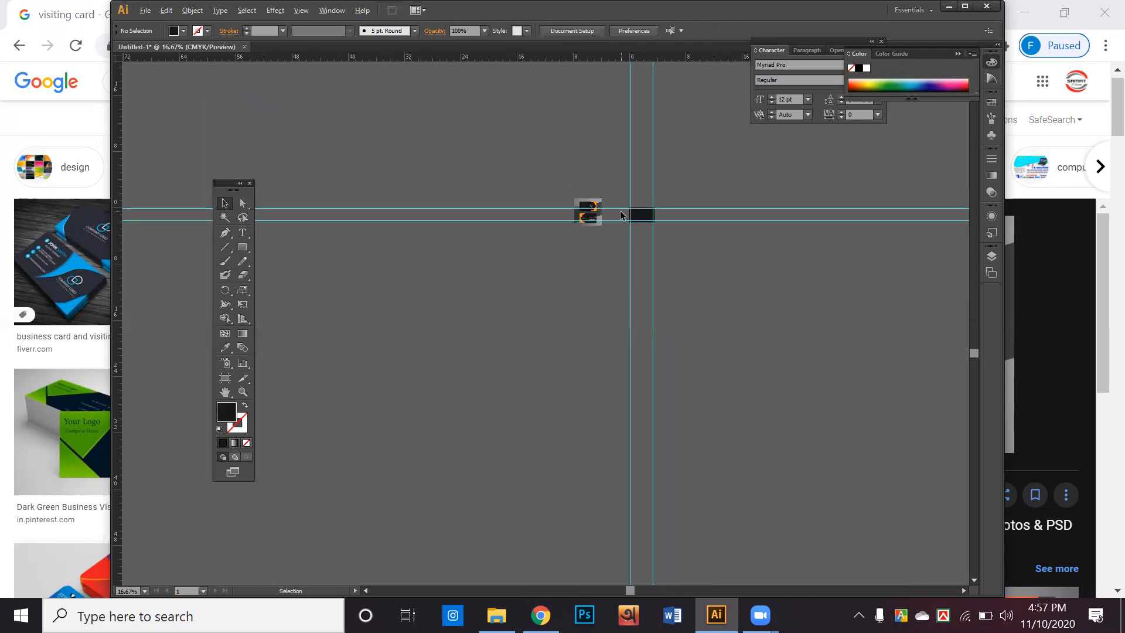
{"action": "scroll", "coordinate": [621, 211], "scroll_direction": "down", "scroll_amount": 1}
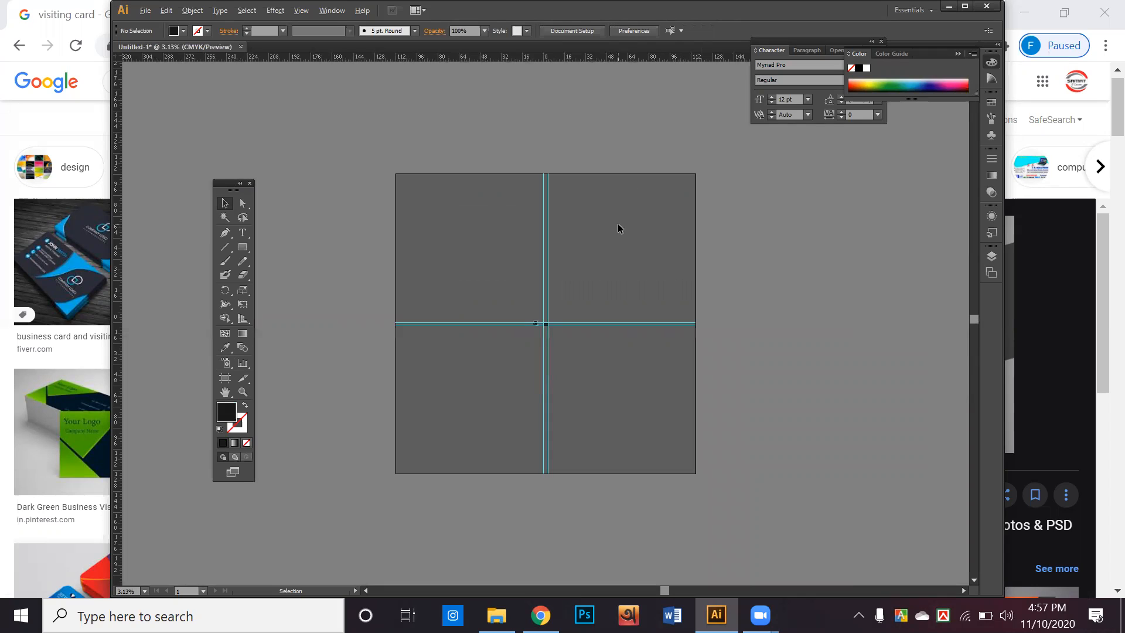
{"action": "scroll", "coordinate": [618, 229], "scroll_direction": "up", "scroll_amount": 1}
{"action": "scroll", "coordinate": [614, 230], "scroll_direction": "up", "scroll_amount": 6}
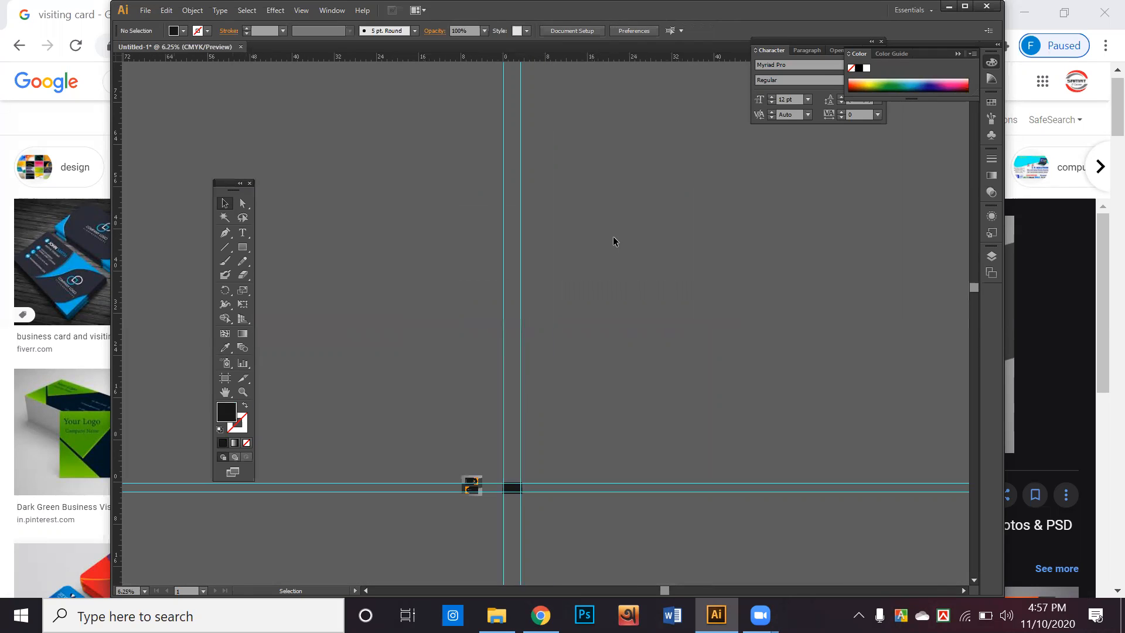
{"action": "scroll", "coordinate": [614, 241], "scroll_direction": "up", "scroll_amount": 1}
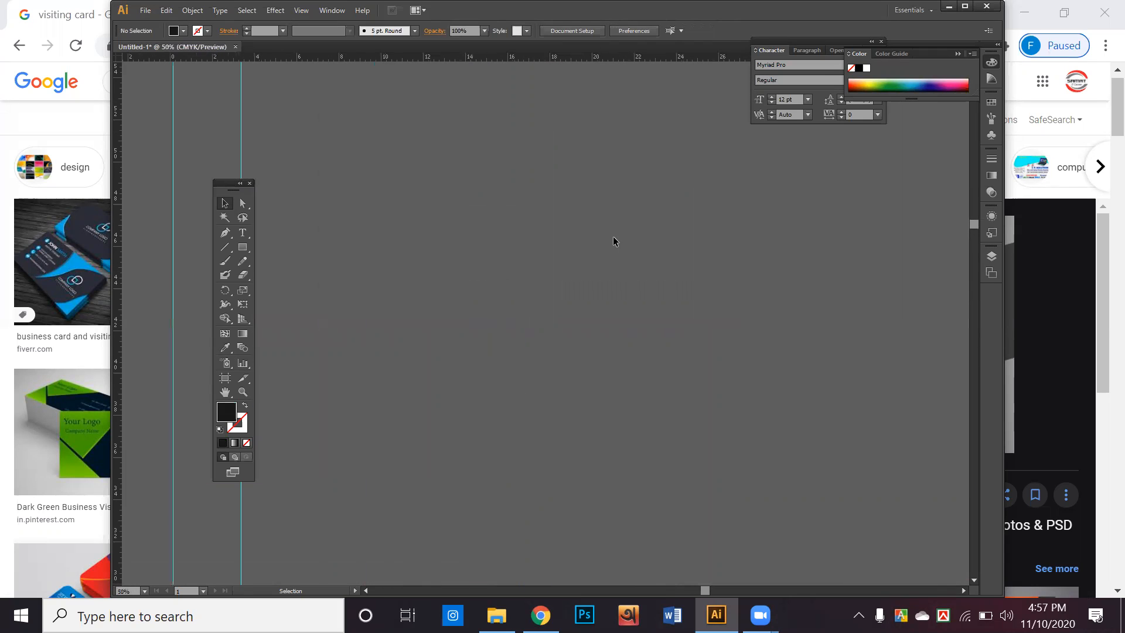
{"action": "scroll", "coordinate": [613, 244], "scroll_direction": "down", "scroll_amount": 8}
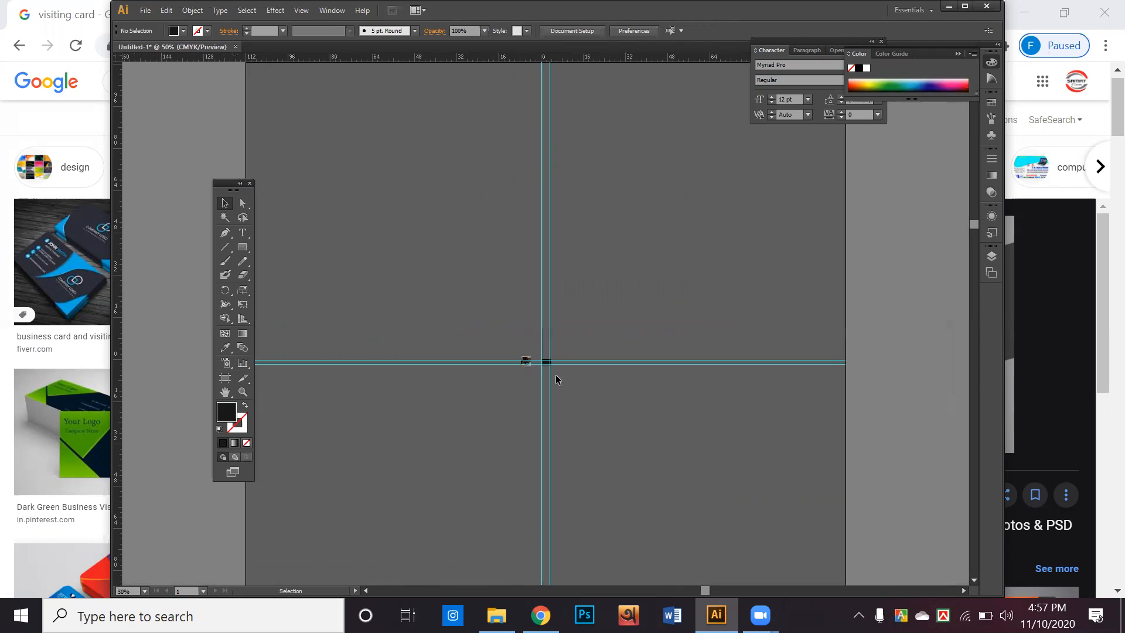
{"action": "scroll", "coordinate": [540, 324], "scroll_direction": "up", "scroll_amount": 5}
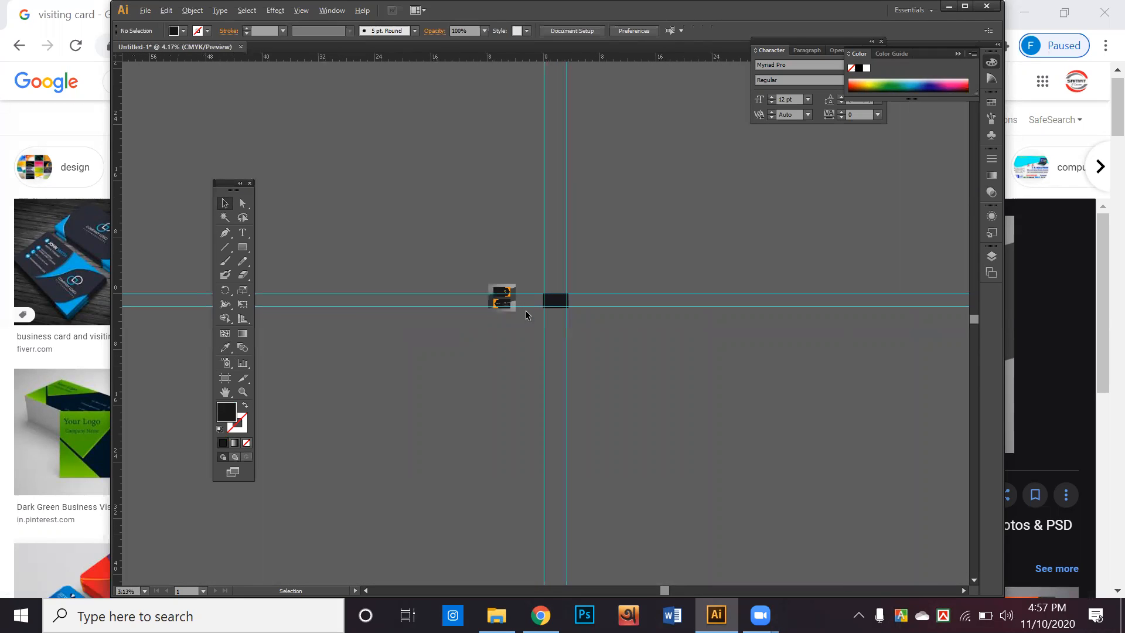
{"action": "scroll", "coordinate": [523, 311], "scroll_direction": "up", "scroll_amount": 7}
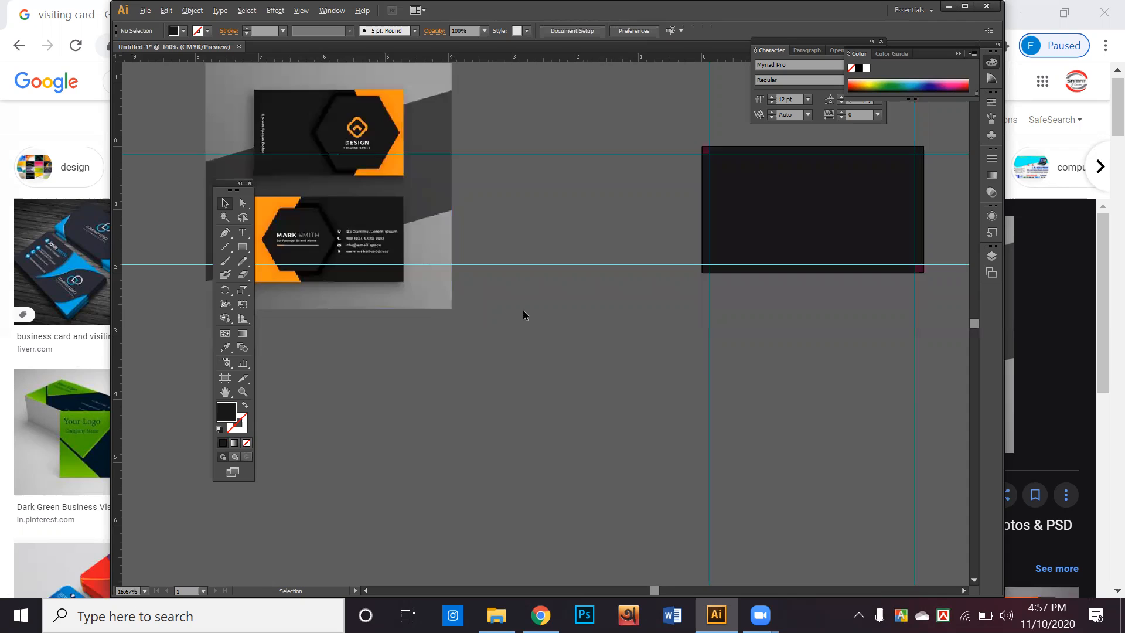
{"action": "scroll", "coordinate": [524, 315], "scroll_direction": "down", "scroll_amount": 3}
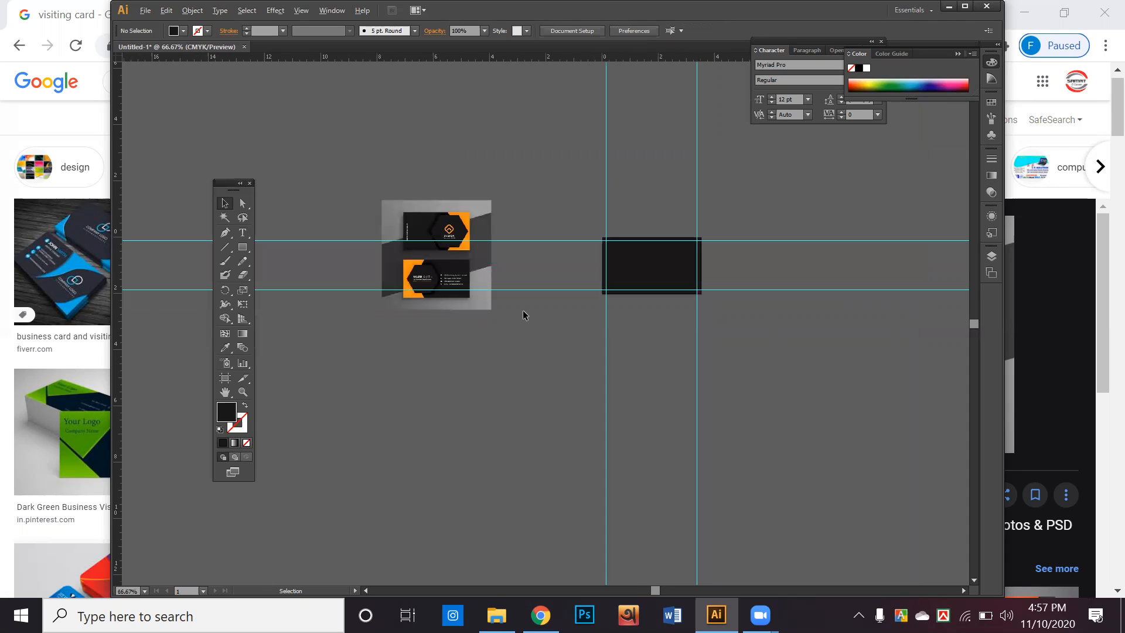
{"action": "scroll", "coordinate": [522, 310], "scroll_direction": "down", "scroll_amount": 6}
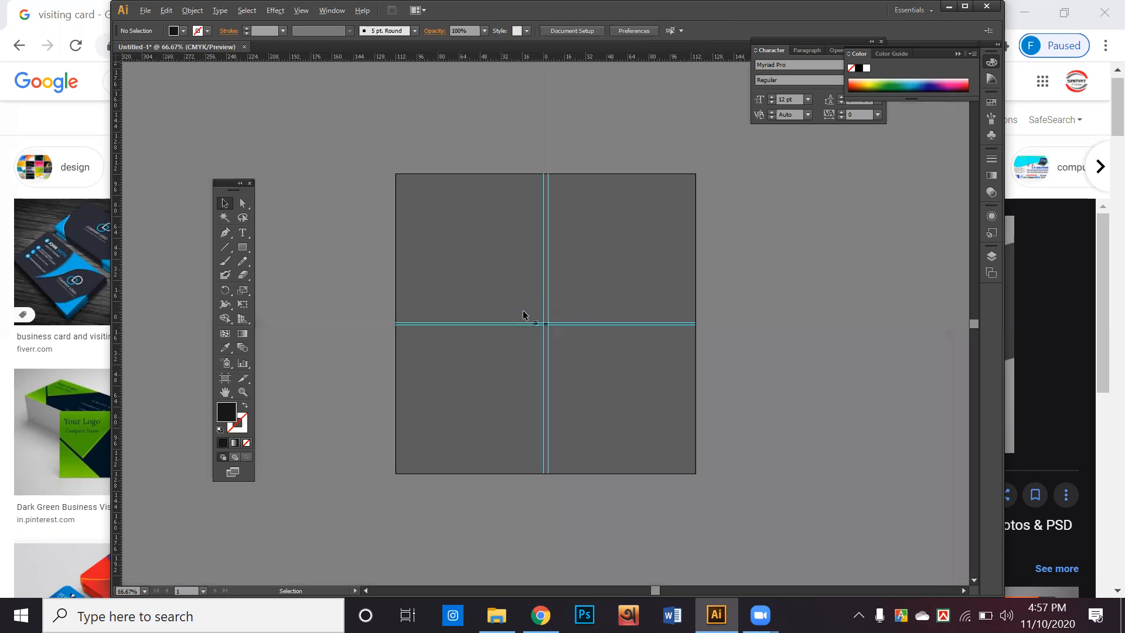
{"action": "scroll", "coordinate": [523, 314], "scroll_direction": "up", "scroll_amount": 2}
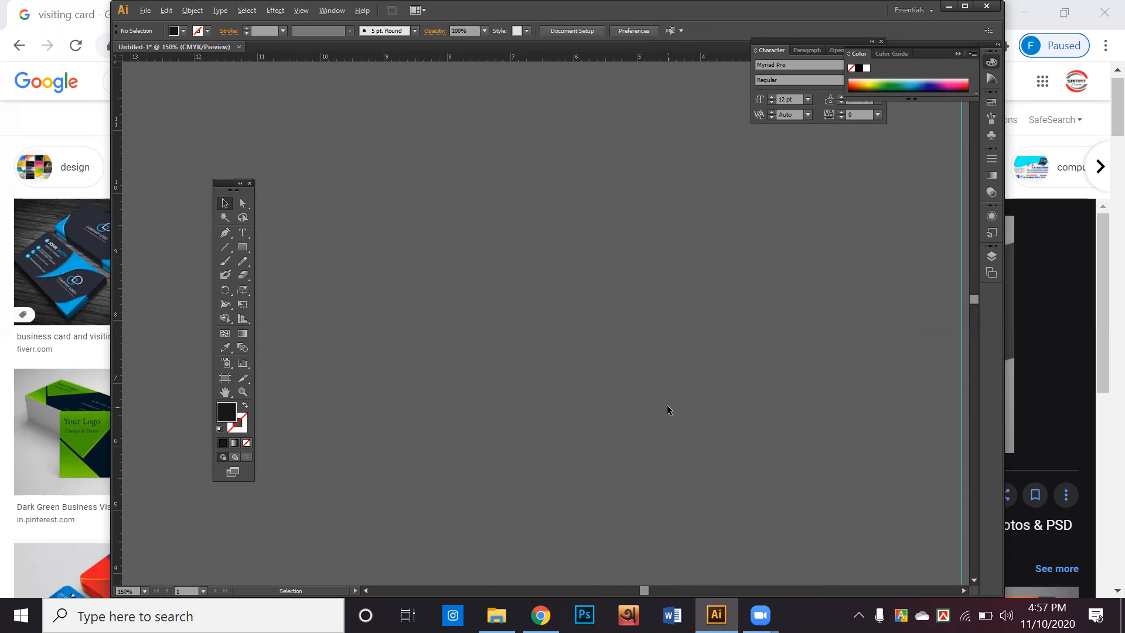
{"action": "scroll", "coordinate": [663, 413], "scroll_direction": "down", "scroll_amount": 3}
{"action": "left_click_drag", "start_coordinate": [658, 452], "coordinate": [619, 258]}
{"action": "scroll", "coordinate": [570, 367], "scroll_direction": "up", "scroll_amount": 3}
{"action": "scroll", "coordinate": [627, 291], "scroll_direction": "down", "scroll_amount": 2}
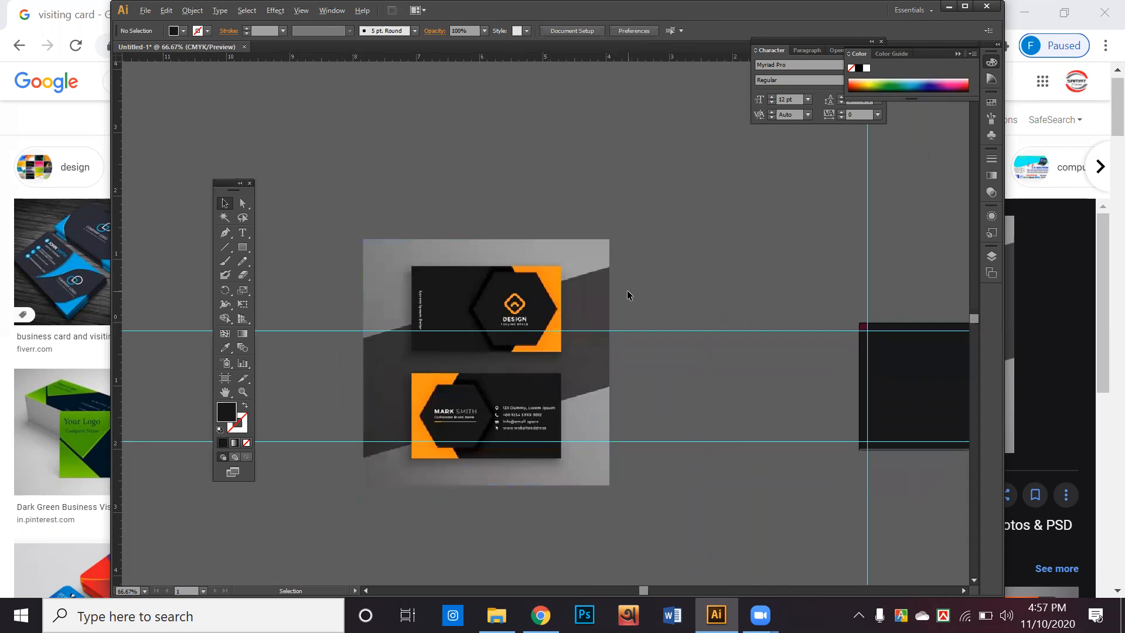
{"action": "scroll", "coordinate": [627, 290], "scroll_direction": "down", "scroll_amount": 4}
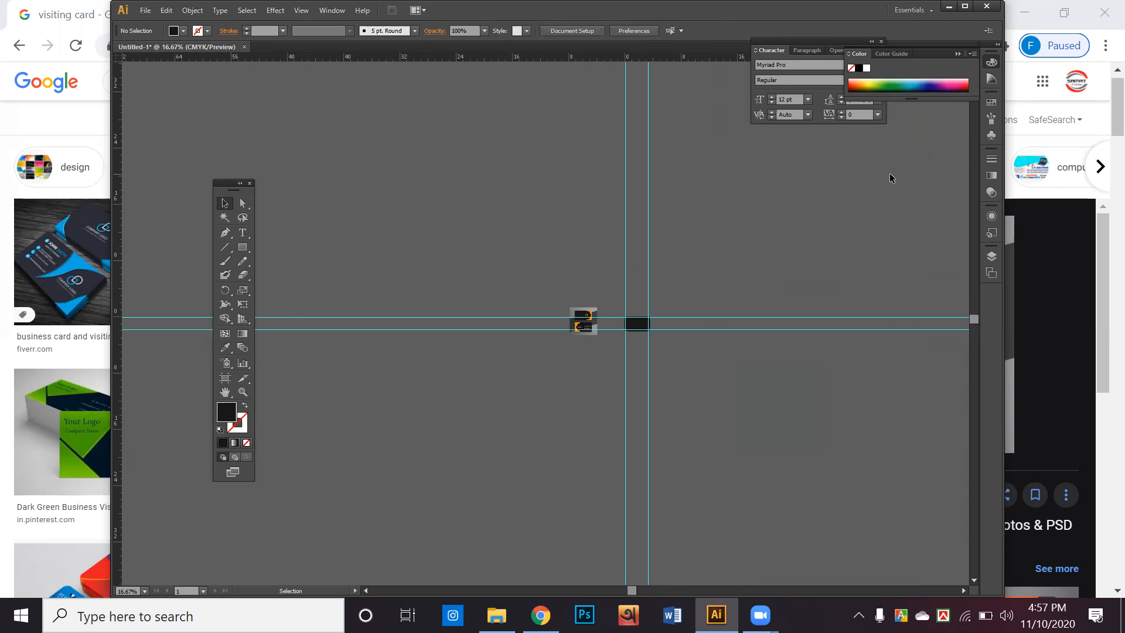
{"action": "scroll", "coordinate": [890, 173], "scroll_direction": "up", "scroll_amount": 1}
{"action": "scroll", "coordinate": [890, 174], "scroll_direction": "down", "scroll_amount": 1}
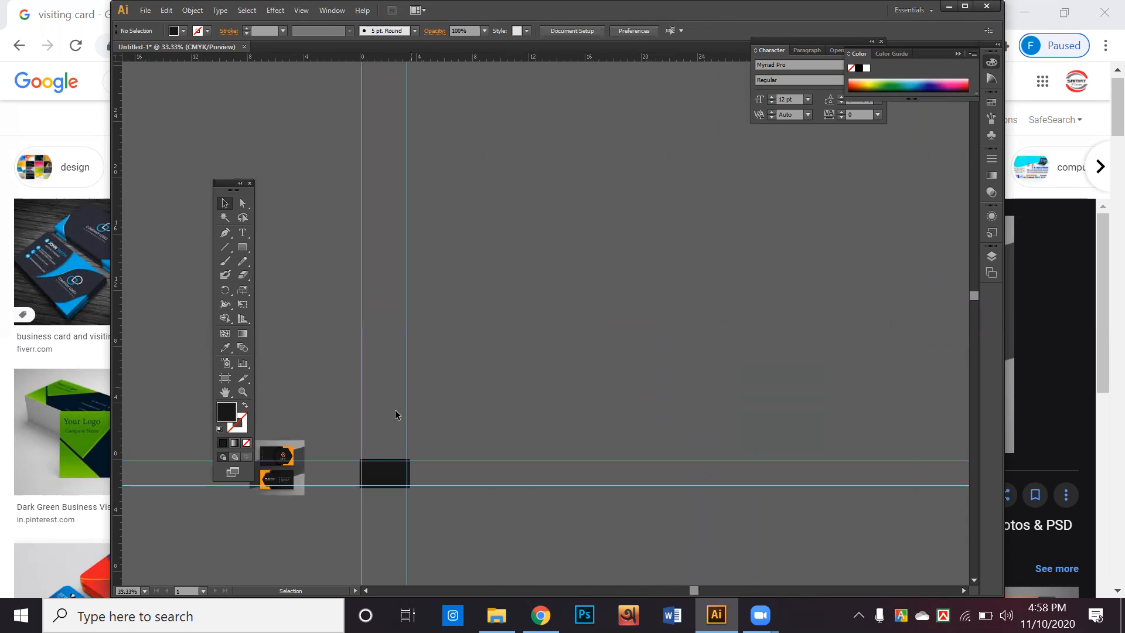
Examine the reference business card's hexagon and orange corner design, and compare it with the near-black card rectangle
{"action": "scroll", "coordinate": [281, 479], "scroll_direction": "up", "scroll_amount": 5}
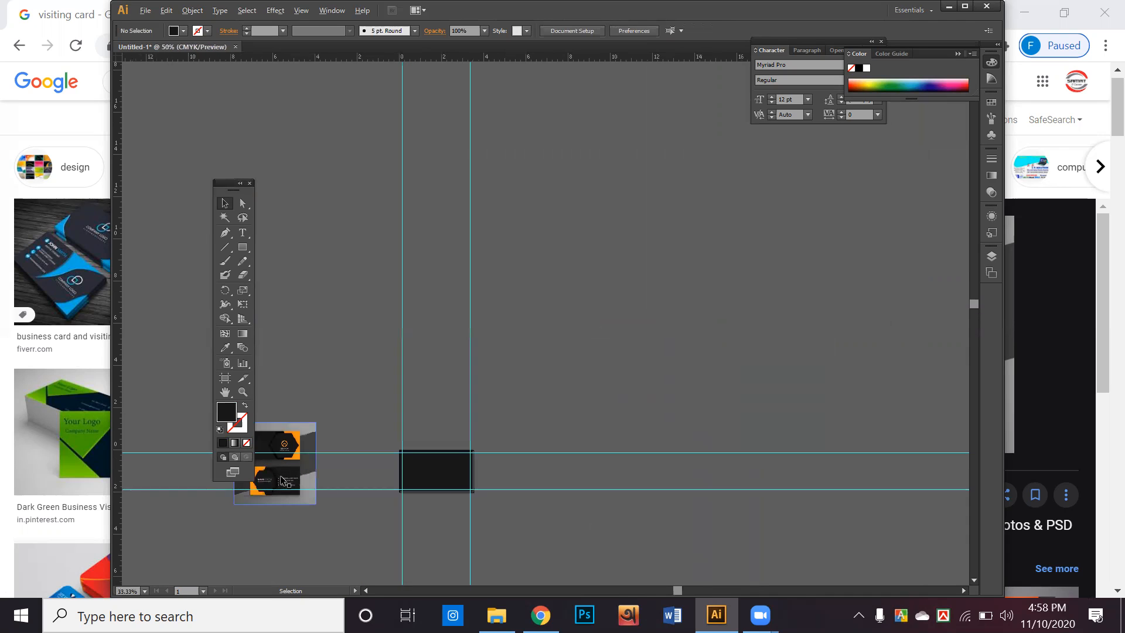
{"action": "scroll", "coordinate": [281, 479], "scroll_direction": "down", "scroll_amount": 3}
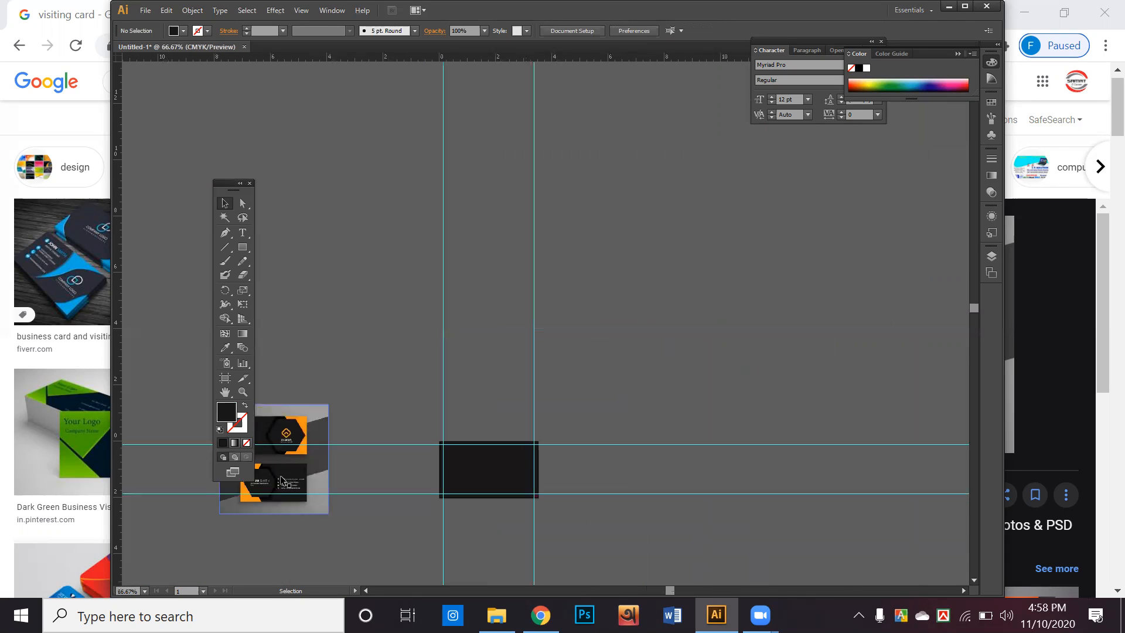
{"action": "scroll", "coordinate": [281, 479], "scroll_direction": "down", "scroll_amount": 1}
{"action": "left_click_drag", "start_coordinate": [276, 450], "coordinate": [569, 311]}
{"action": "scroll", "coordinate": [563, 327], "scroll_direction": "up", "scroll_amount": 2}
{"action": "scroll", "coordinate": [563, 327], "scroll_direction": "up", "scroll_amount": 4}
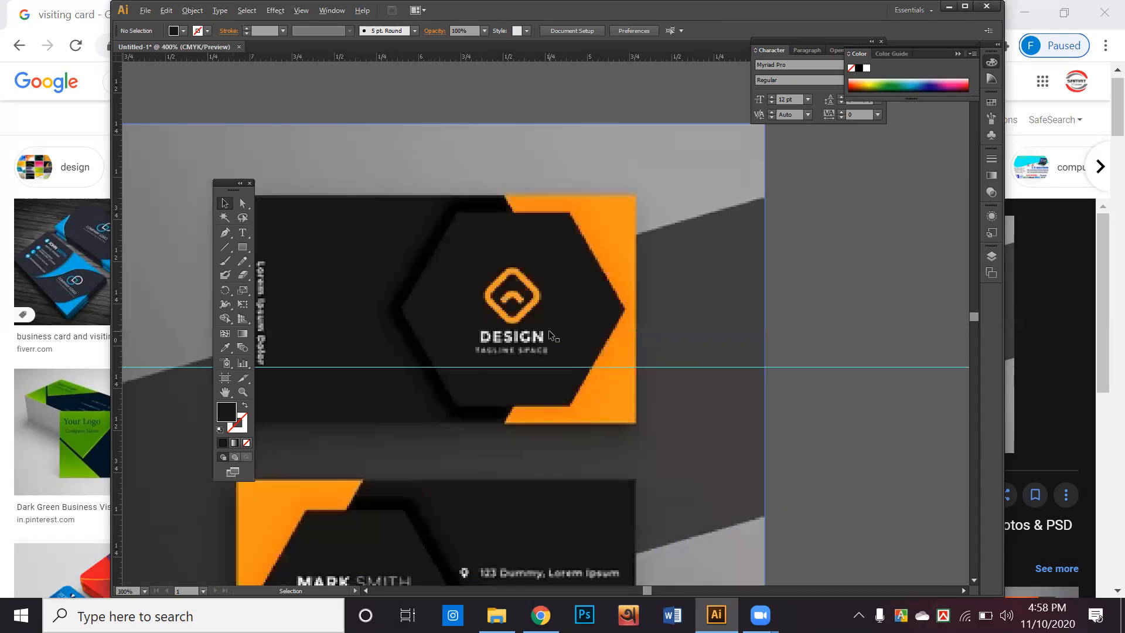
{"action": "scroll", "coordinate": [547, 336], "scroll_direction": "down", "scroll_amount": 5, "text": "alt"}
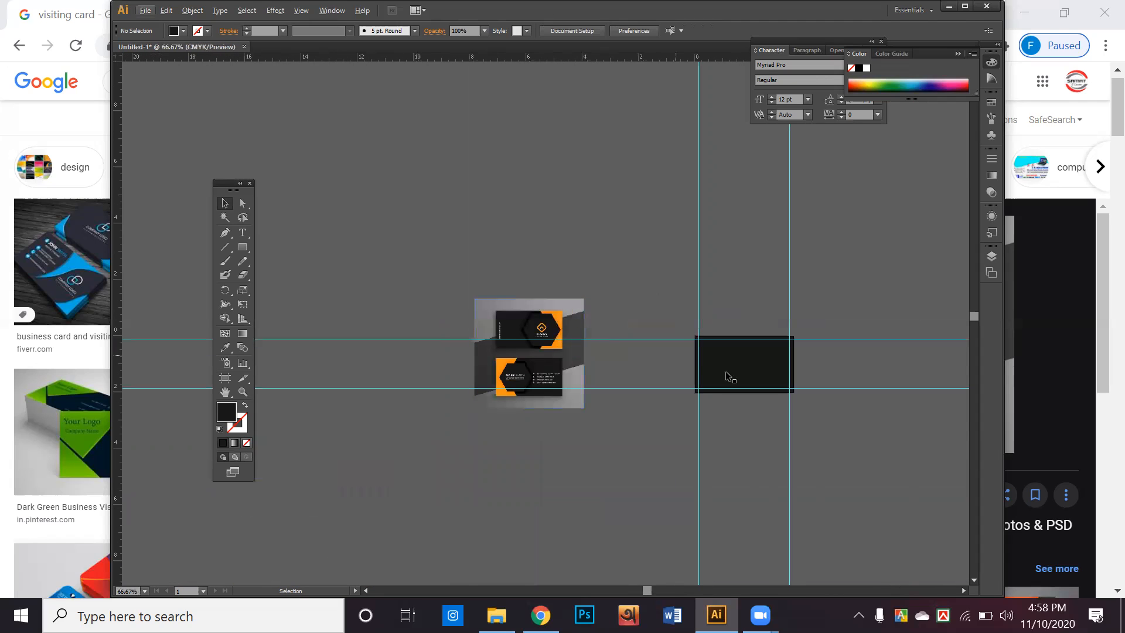
{"action": "scroll", "coordinate": [745, 370], "scroll_direction": "up", "scroll_amount": 4, "text": "alt"}
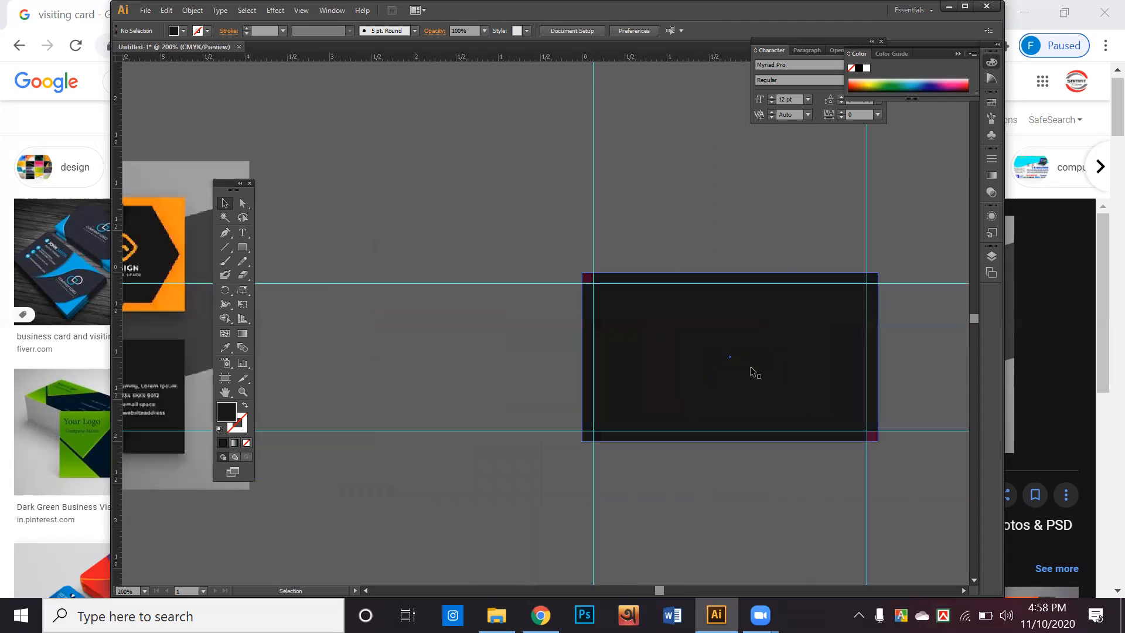
{"action": "scroll", "coordinate": [755, 373], "scroll_direction": "up", "scroll_amount": 2}
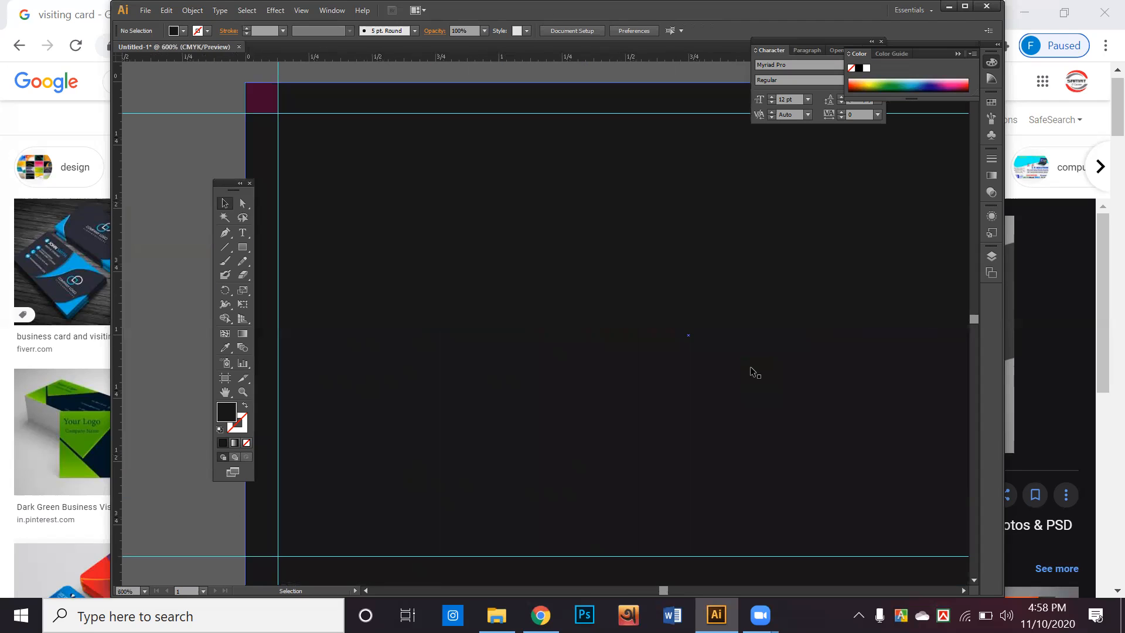
{"action": "scroll", "coordinate": [753, 370], "scroll_direction": "down", "scroll_amount": 6, "text": "alt"}
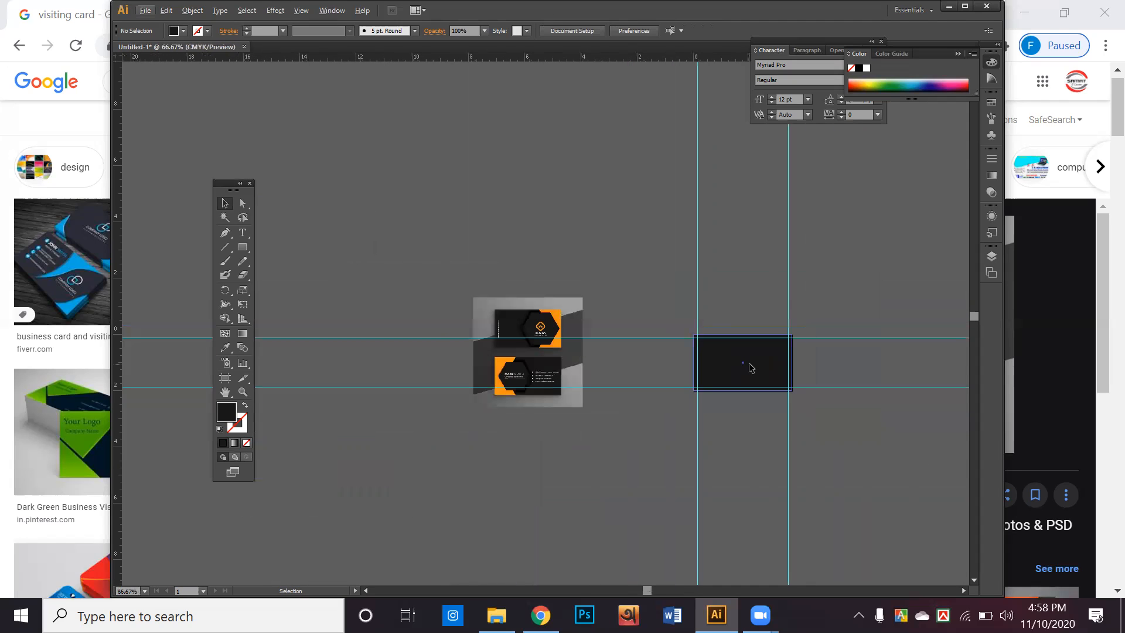
Recolour the near-black card rectangle orange, sampled from the reference card with the Eyedropper, and deselect it
{"action": "scroll", "coordinate": [645, 372], "scroll_direction": "up", "scroll_amount": 3, "text": "alt"}
{"action": "left_click", "coordinate": [824, 300]}
{"action": "left_click_drag", "start_coordinate": [824, 300], "coordinate": [722, 334]}
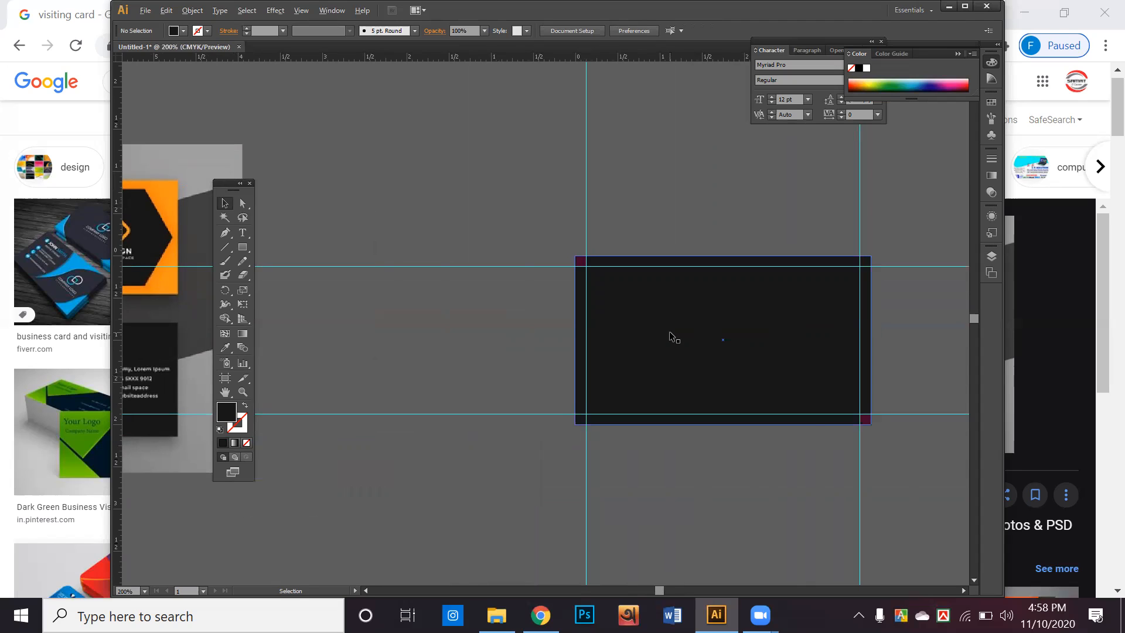
{"action": "scroll", "coordinate": [672, 336], "scroll_direction": "down", "scroll_amount": 2}
{"action": "scroll", "coordinate": [737, 321], "scroll_direction": "down", "scroll_amount": 1}
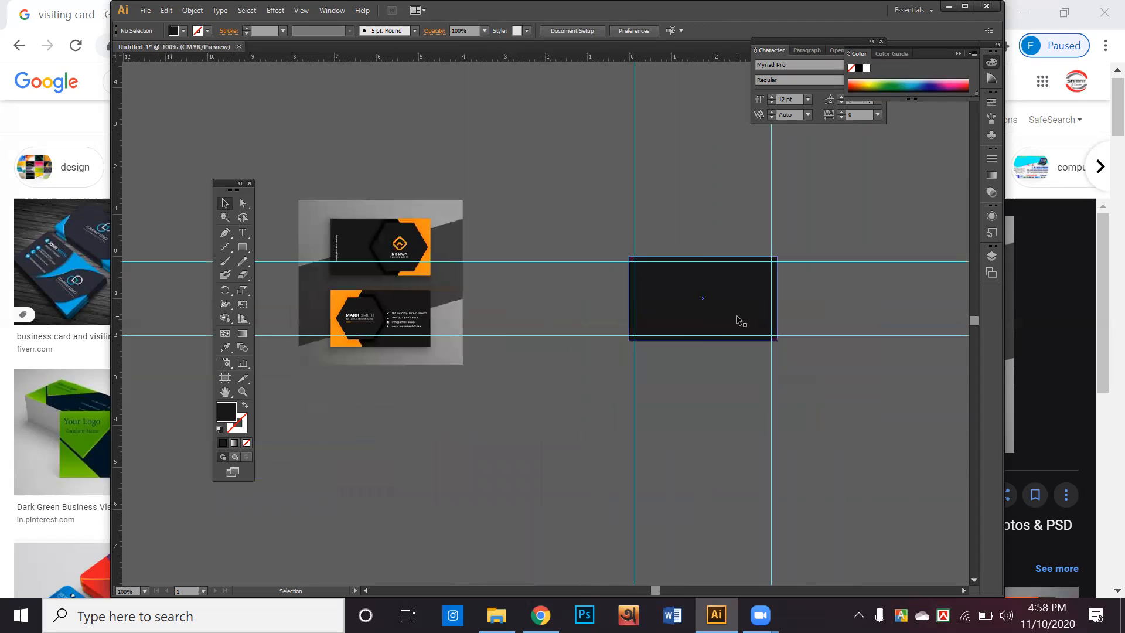
{"action": "left_click", "coordinate": [737, 317]}
{"action": "left_click", "coordinate": [224, 346]}
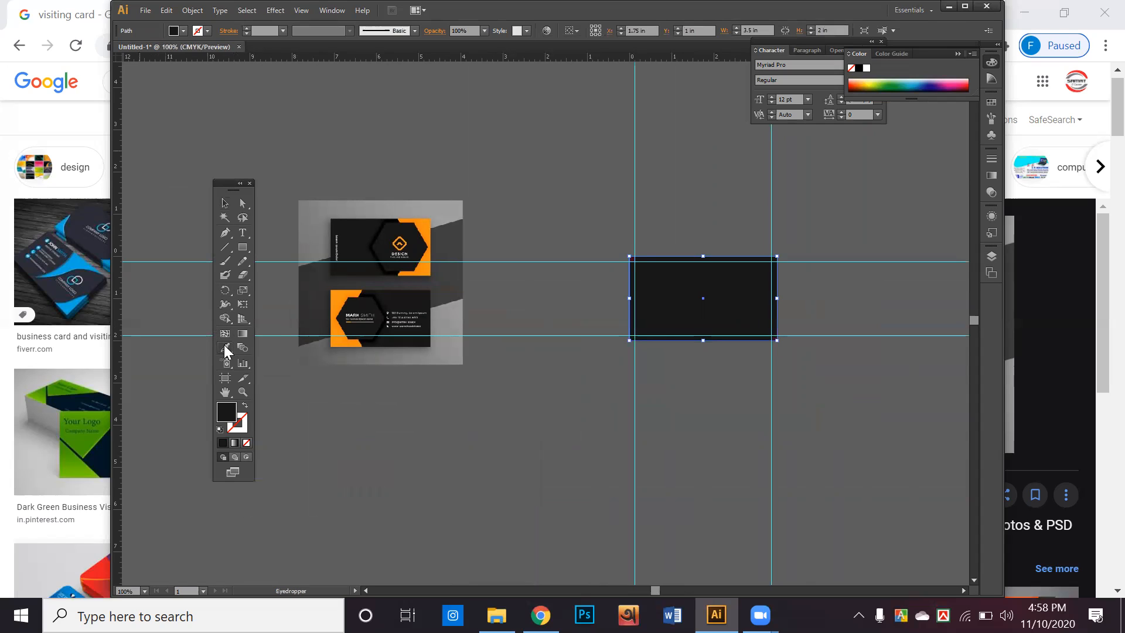
{"action": "left_click", "coordinate": [346, 296]}
{"action": "left_click", "coordinate": [224, 203]}
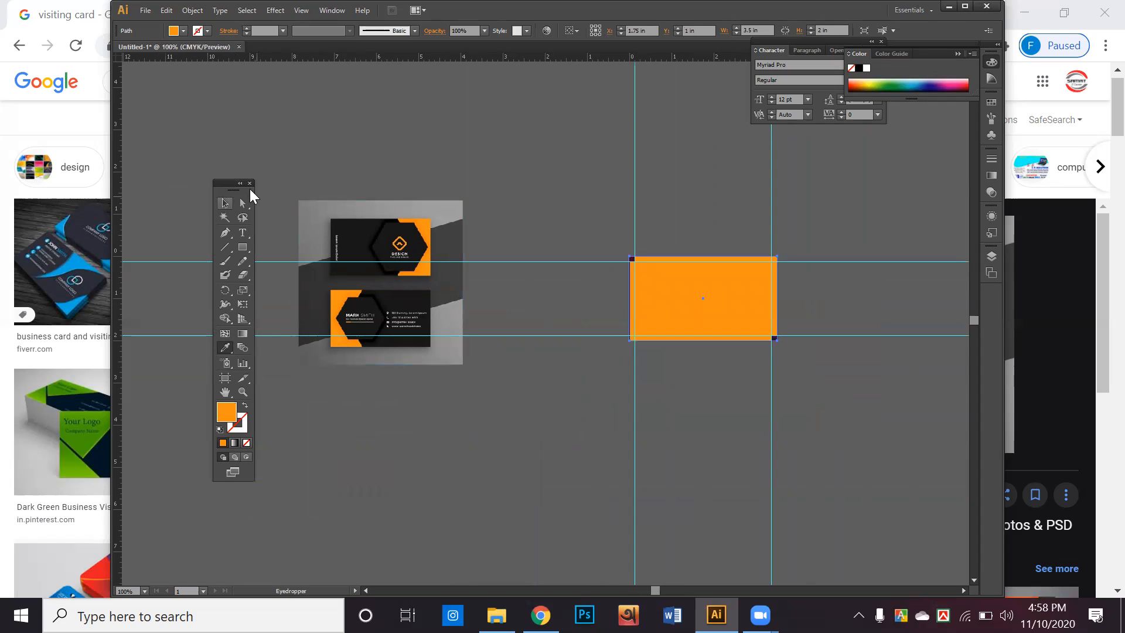
{"action": "left_click", "coordinate": [377, 159]}
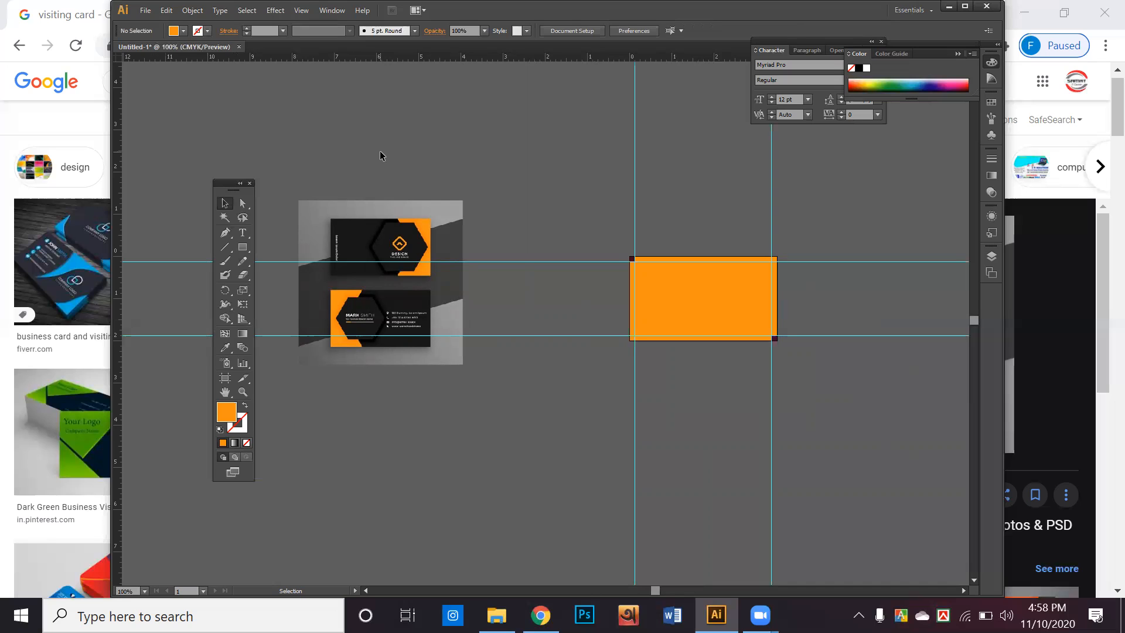
Move the orange card rectangle off the artboard to the empty area above and to its right
{"action": "key", "text": "space"}
{"action": "left_click_drag", "start_coordinate": [570, 193], "coordinate": [447, 267]}
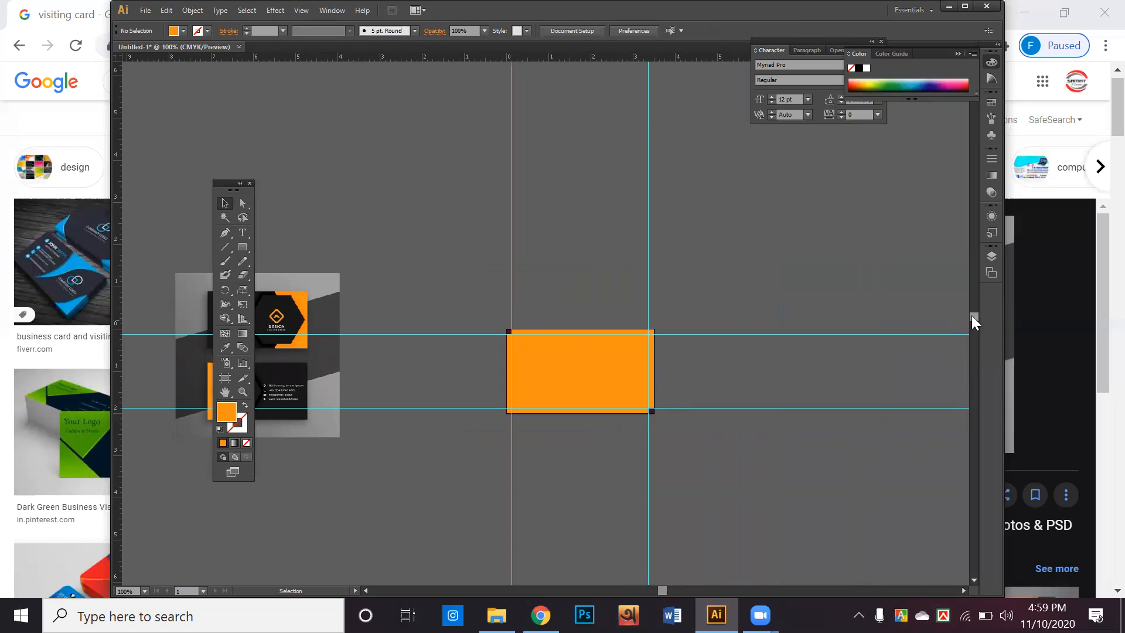
{"action": "mouse_move", "coordinate": [974, 317]}
{"action": "left_mouse_down"}
{"action": "mouse_move", "coordinate": [972, 305]}
{"action": "mouse_move", "coordinate": [971, 319]}
{"action": "left_mouse_up"}
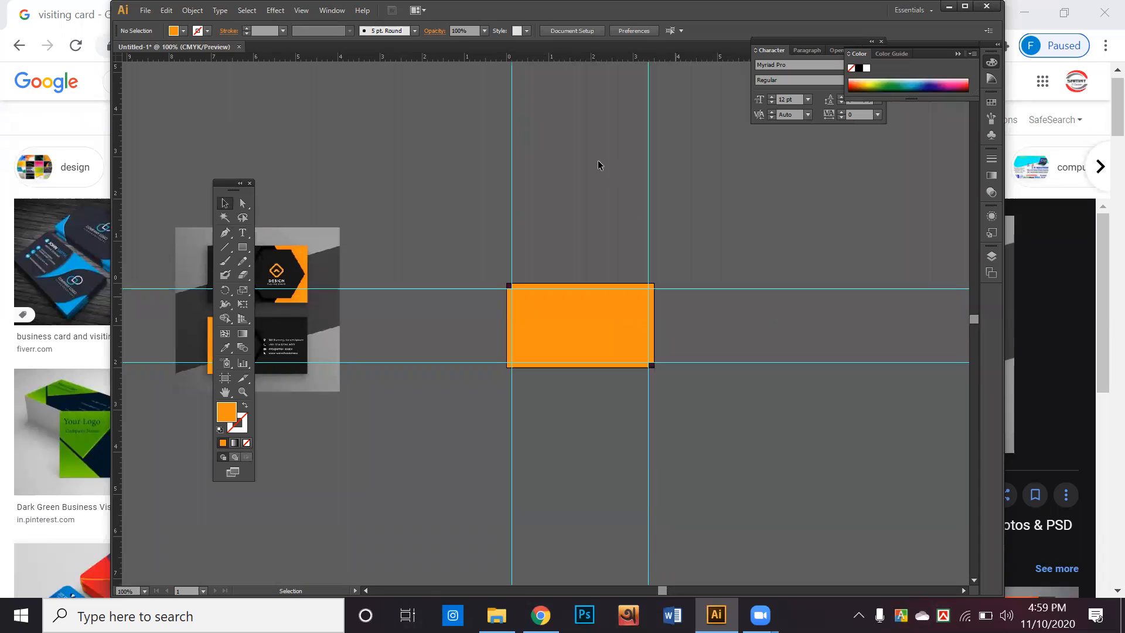
{"action": "key", "text": "space"}
{"action": "left_click_drag", "start_coordinate": [721, 239], "coordinate": [681, 286]}
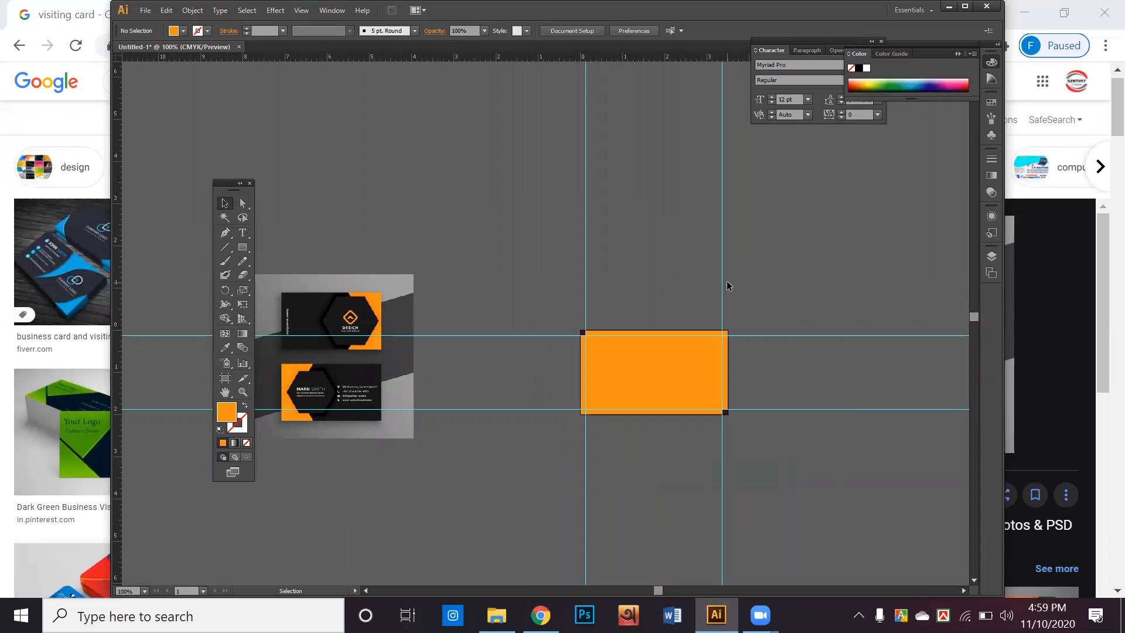
{"action": "left_click_drag", "start_coordinate": [694, 362], "coordinate": [853, 199]}
{"action": "left_click", "coordinate": [709, 271]}
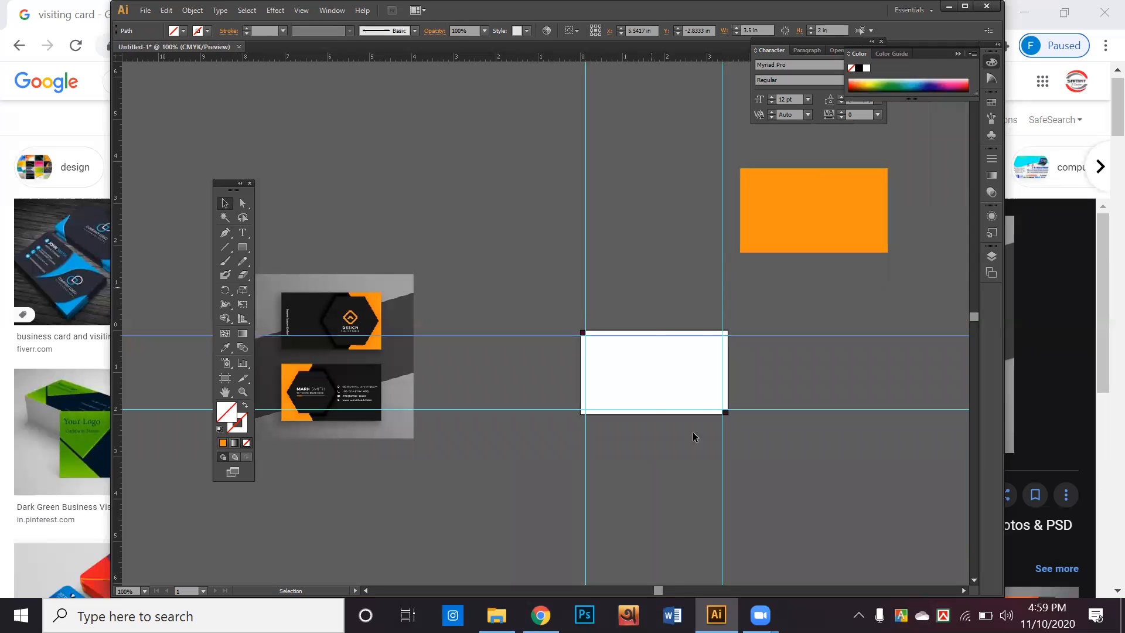
Move the orange card rectangle back onto the artboard so it covers the whole card area
{"action": "key", "text": "space"}
{"action": "left_click_drag", "start_coordinate": [653, 366], "coordinate": [571, 457]}
{"action": "left_click_drag", "start_coordinate": [584, 350], "coordinate": [554, 335]}
{"action": "key", "text": "space"}
{"action": "scroll", "coordinate": [555, 335], "scroll_direction": "up", "scroll_amount": 2}
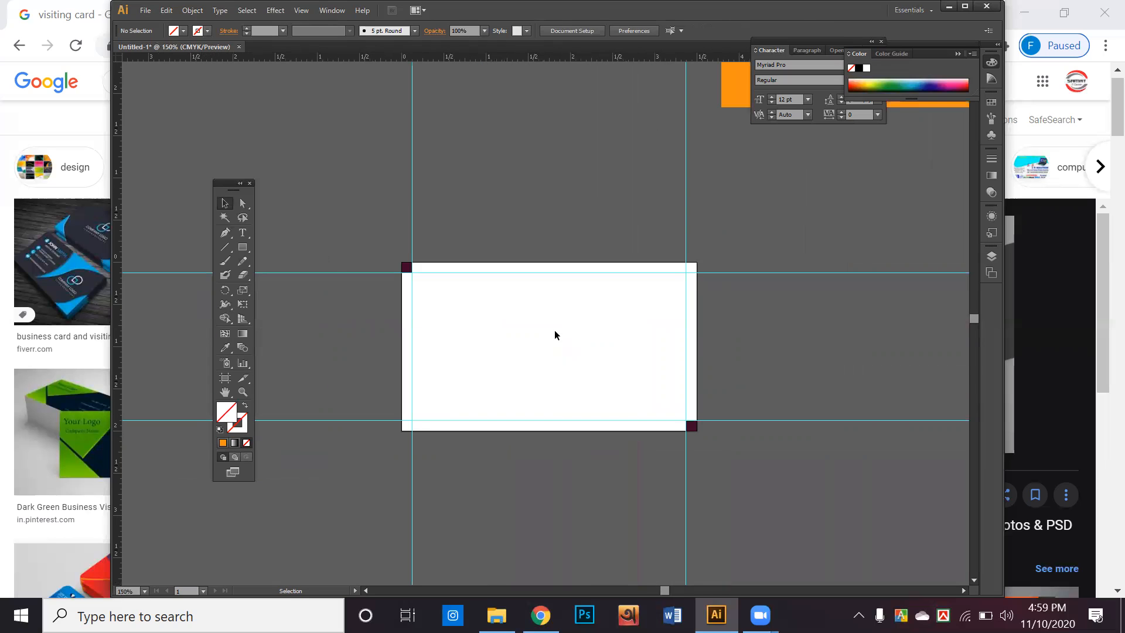
{"action": "scroll", "coordinate": [555, 335], "scroll_direction": "down", "scroll_amount": 1}
{"action": "left_click_drag", "start_coordinate": [579, 321], "coordinate": [550, 349]}
{"action": "left_click_drag", "start_coordinate": [710, 172], "coordinate": [471, 415]}
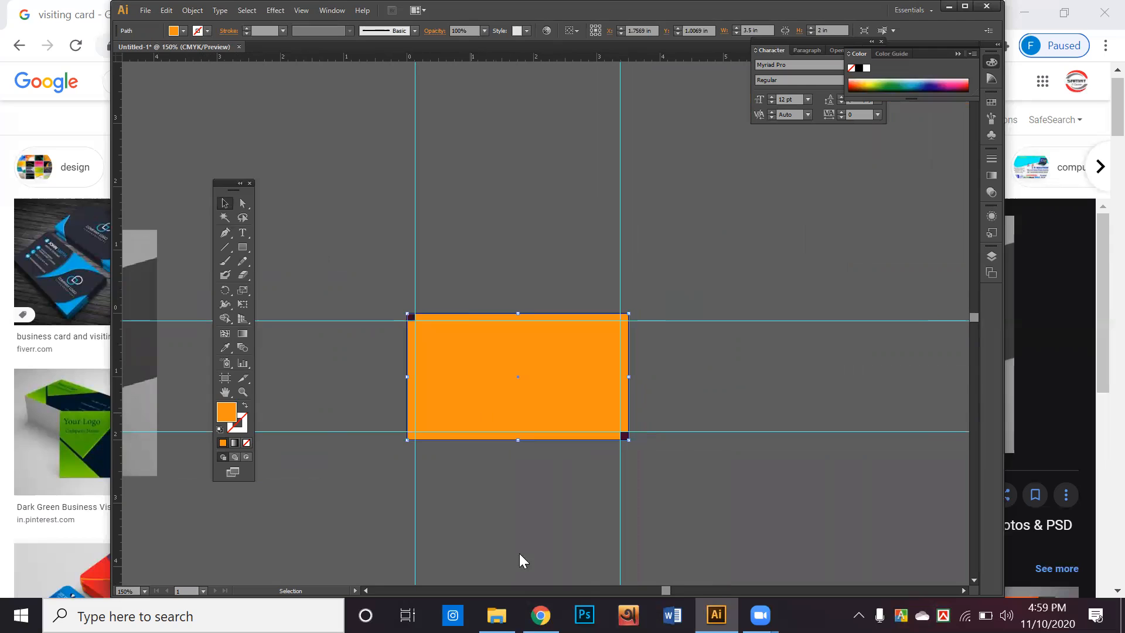
{"action": "left_click", "coordinate": [540, 615]}
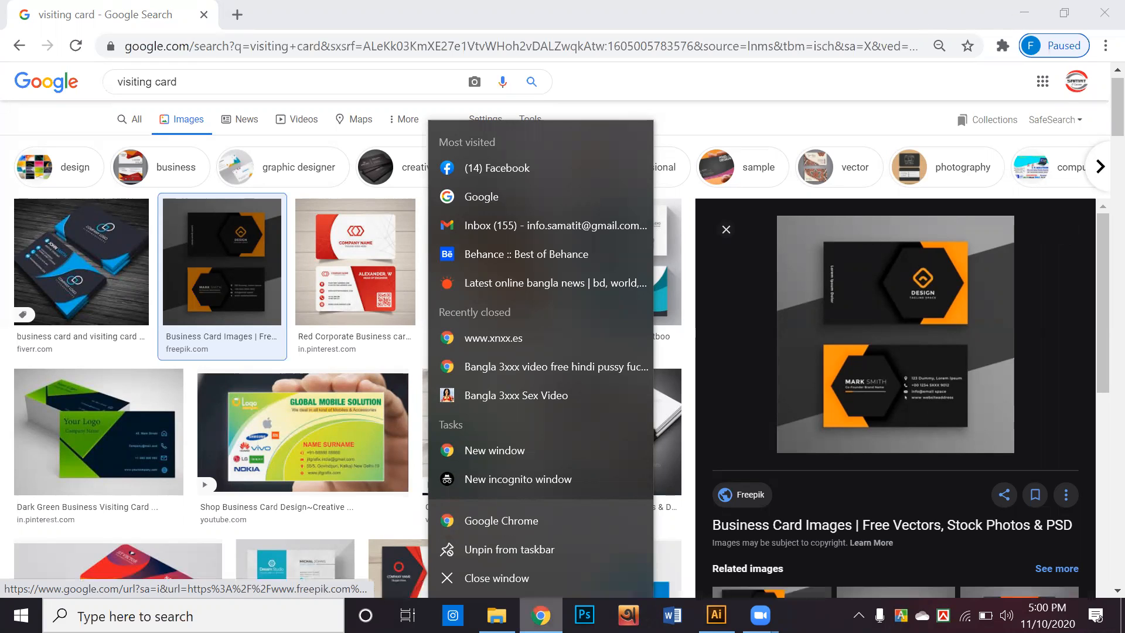
{"action": "left_click", "coordinate": [716, 614]}
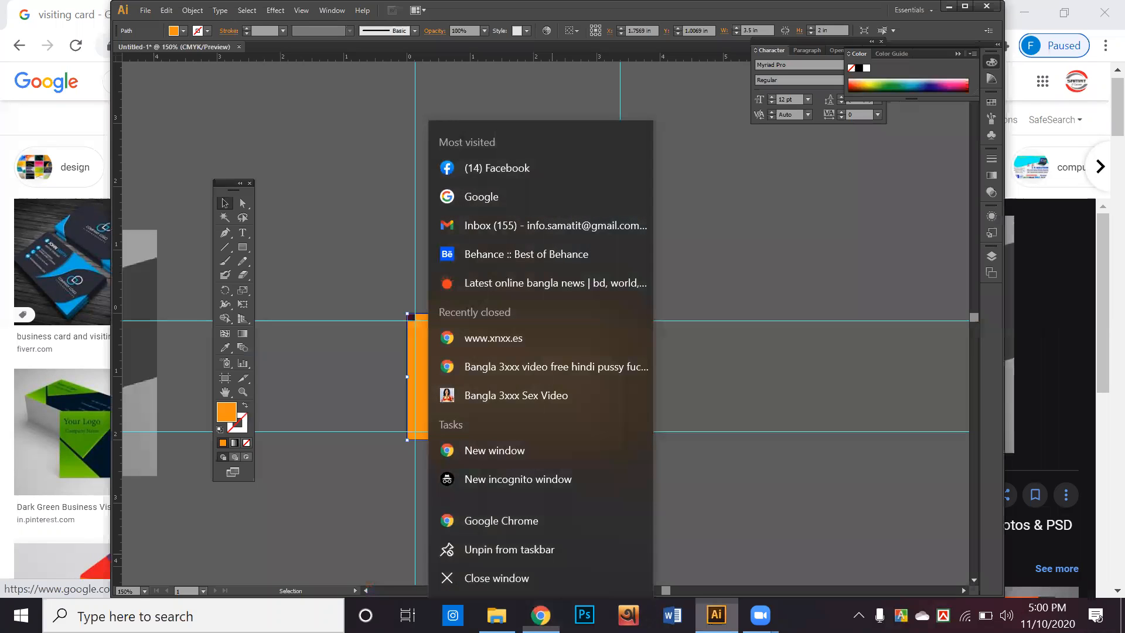
Delete the two 0.125 in dark maroon squares in the card's opposite corners, and select the orange card rectangle
{"action": "scroll", "coordinate": [555, 371], "scroll_direction": "up", "scroll_amount": 3}
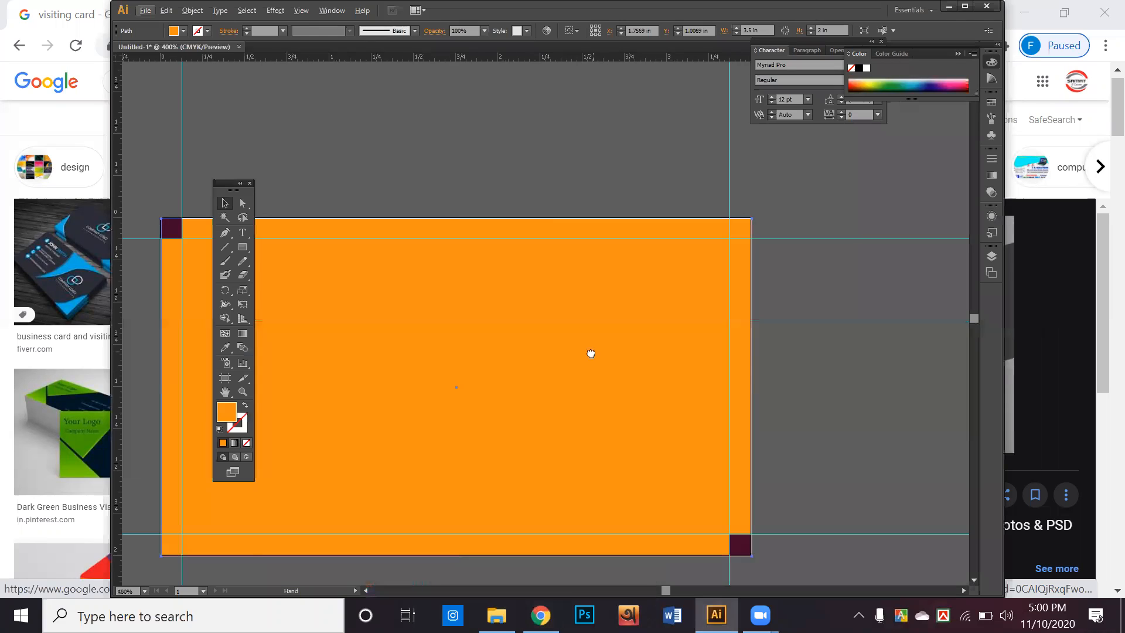
{"action": "left_click_drag", "start_coordinate": [591, 354], "coordinate": [557, 221]}
{"action": "left_click", "coordinate": [714, 415]}
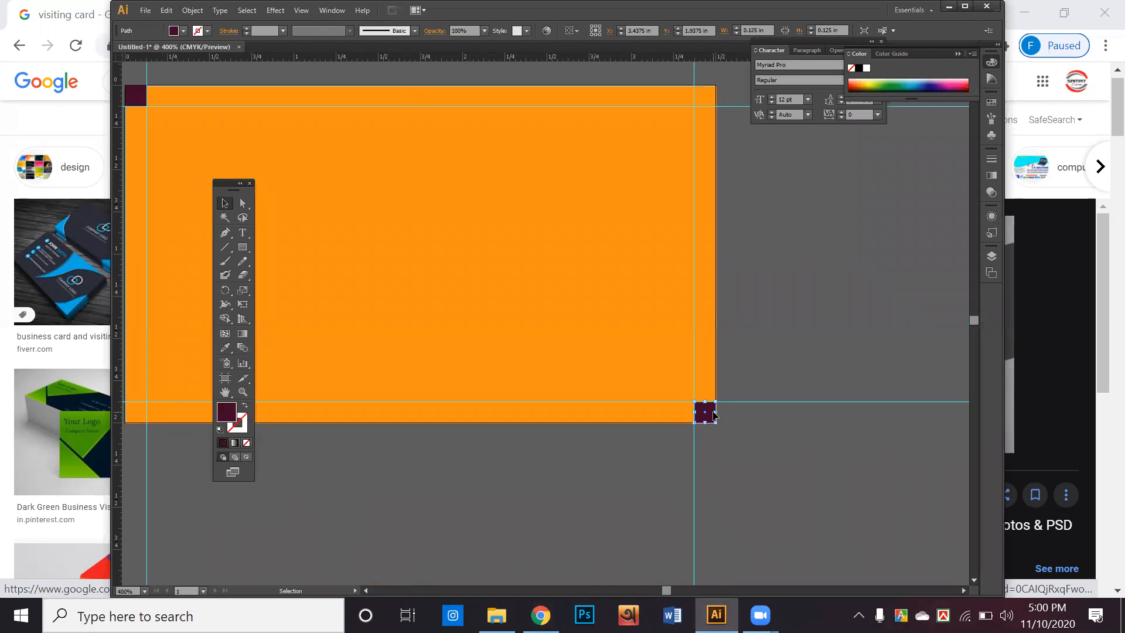
{"action": "key", "text": "Delete"}
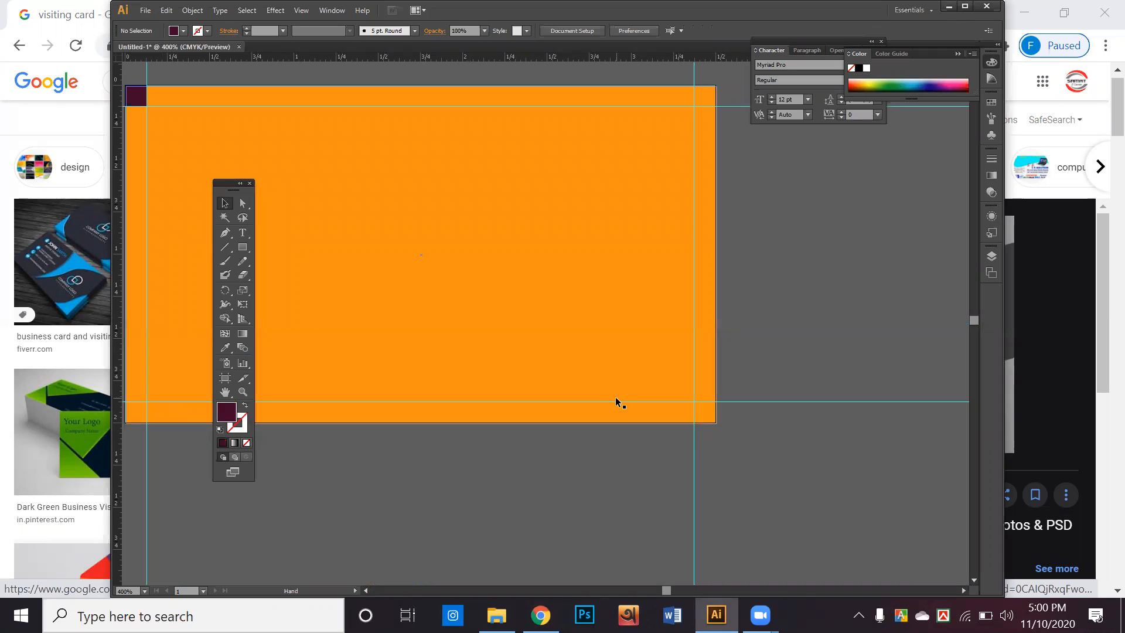
{"action": "left_click_drag", "start_coordinate": [369, 109], "coordinate": [608, 117]}
{"action": "left_click", "coordinate": [433, 202]}
{"action": "key", "text": "ctrl+minus"}
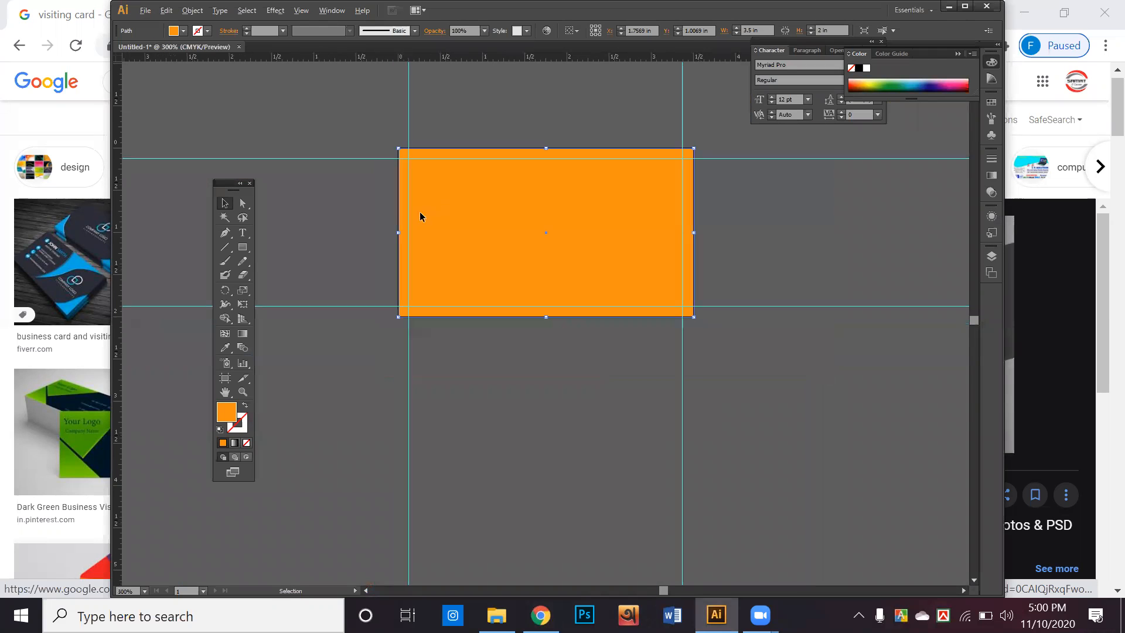
Draw an orange pentagon about 1.42 by 1.35 in below the card with the Polygon tool, and deselect it
{"action": "left_click", "coordinate": [248, 252]}
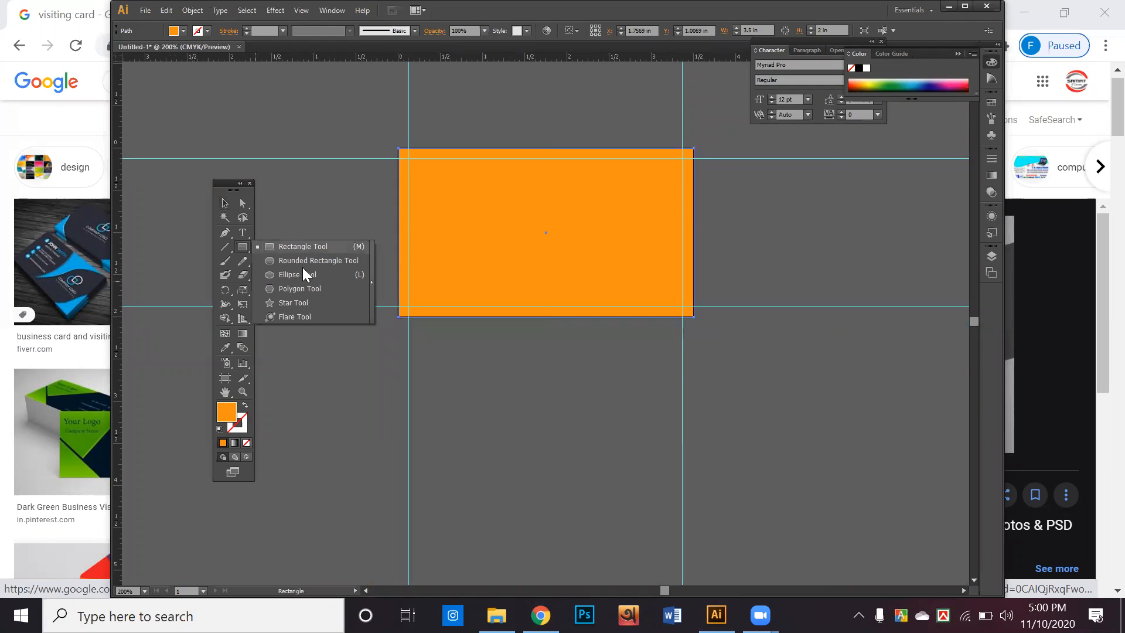
{"action": "left_click", "coordinate": [309, 287]}
{"action": "left_click_drag", "start_coordinate": [683, 430], "coordinate": [727, 476]}
{"action": "key", "text": "Up"}
{"action": "key", "text": "Up"}
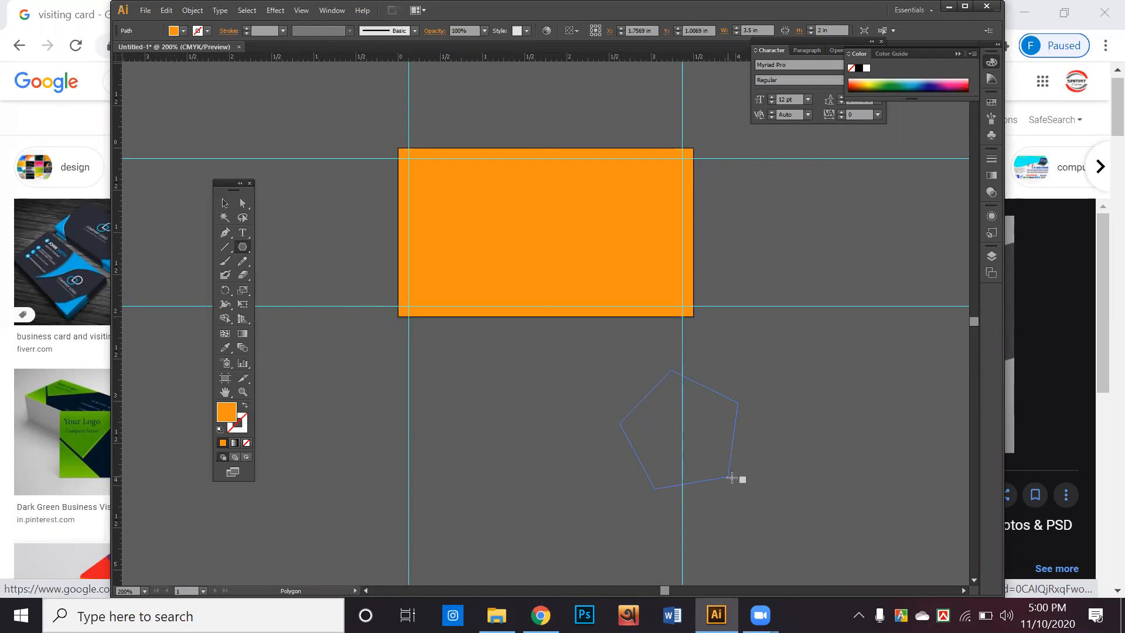
{"action": "left_click_drag", "start_coordinate": [732, 478], "coordinate": [730, 476]}
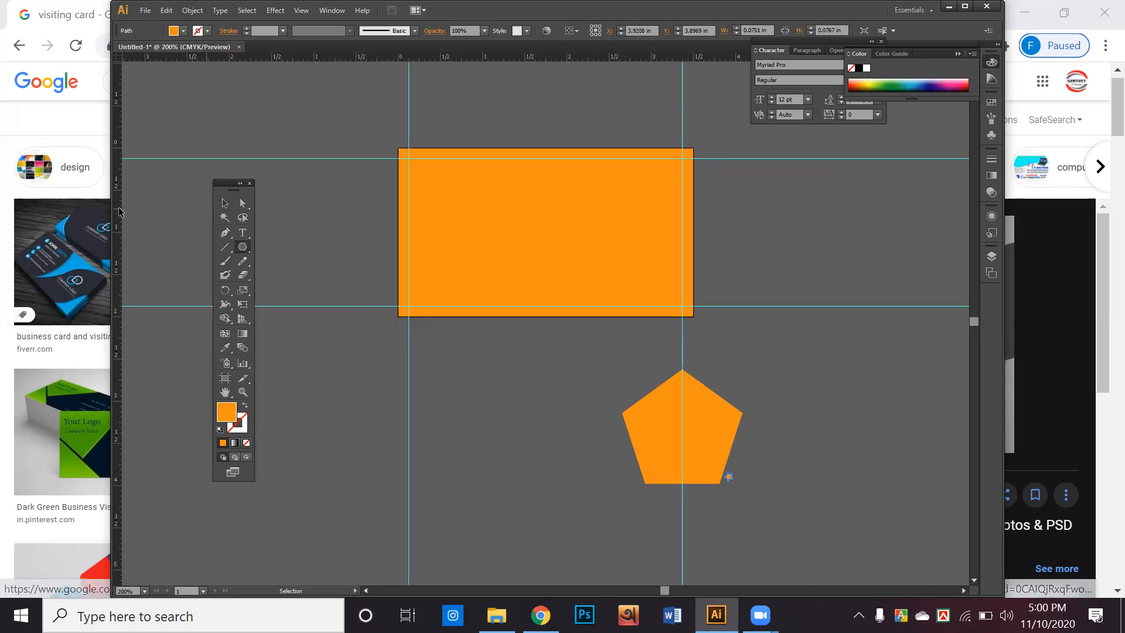
{"action": "key", "text": "ctrl+shift+a"}
{"action": "left_click", "coordinate": [224, 203]}
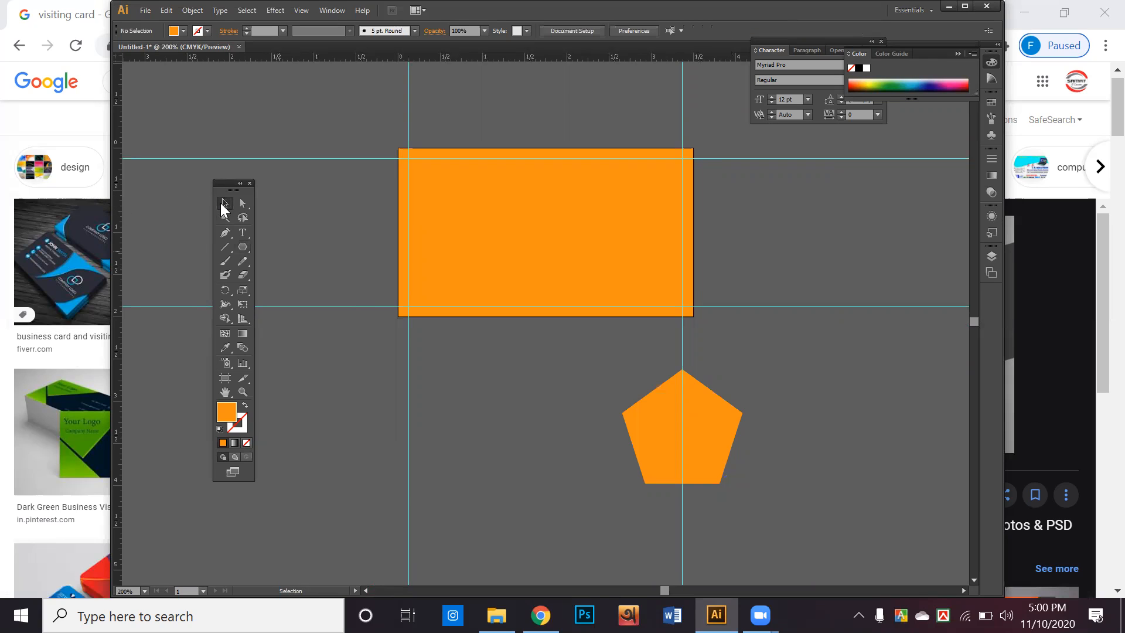
Fill the pentagon black and move it onto the left half of the orange card rectangle
{"action": "left_click_drag", "start_coordinate": [635, 438], "coordinate": [552, 415]}
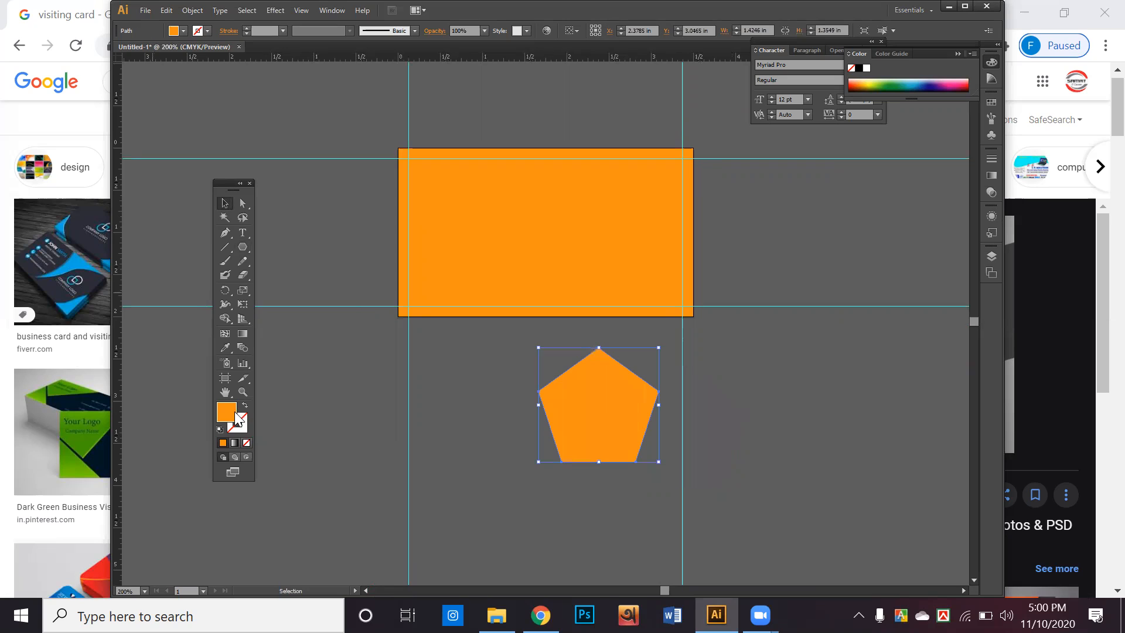
{"action": "left_click_drag", "start_coordinate": [523, 378], "coordinate": [489, 215]}
{"action": "left_click", "coordinate": [652, 233]}
{"action": "left_click", "coordinate": [661, 406]}
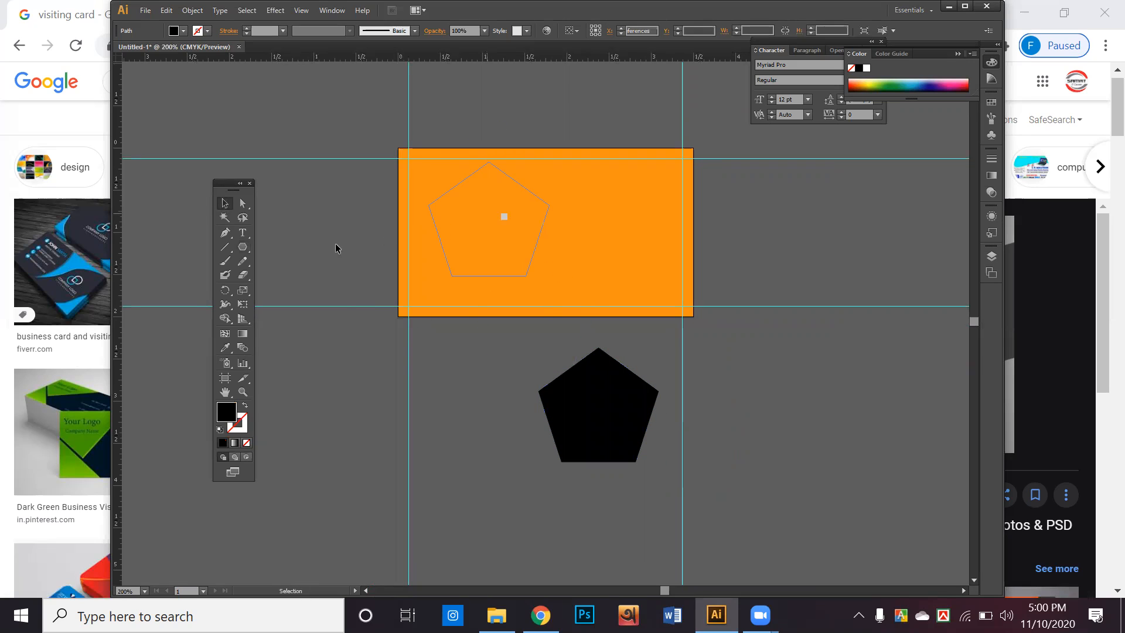
Move the pentagon's two left anchor points onto the card's upper-left and lower-left corners
{"action": "left_click", "coordinate": [243, 203]}
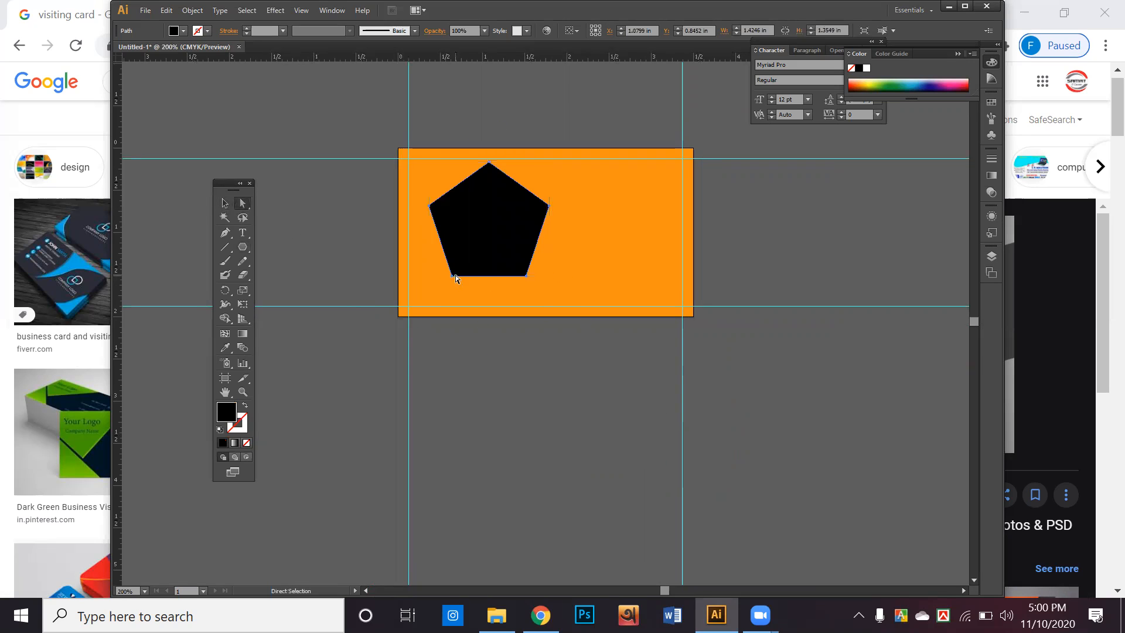
{"action": "left_click_drag", "start_coordinate": [451, 276], "coordinate": [399, 317]}
{"action": "left_click_drag", "start_coordinate": [429, 207], "coordinate": [399, 152]}
Move the remaining anchors to the card's top and bottom edges and extend the tip rightwards, forming a right-pointing arrow shape
{"action": "left_click", "coordinate": [525, 275]}
{"action": "left_click_drag", "start_coordinate": [527, 275], "coordinate": [596, 317]}
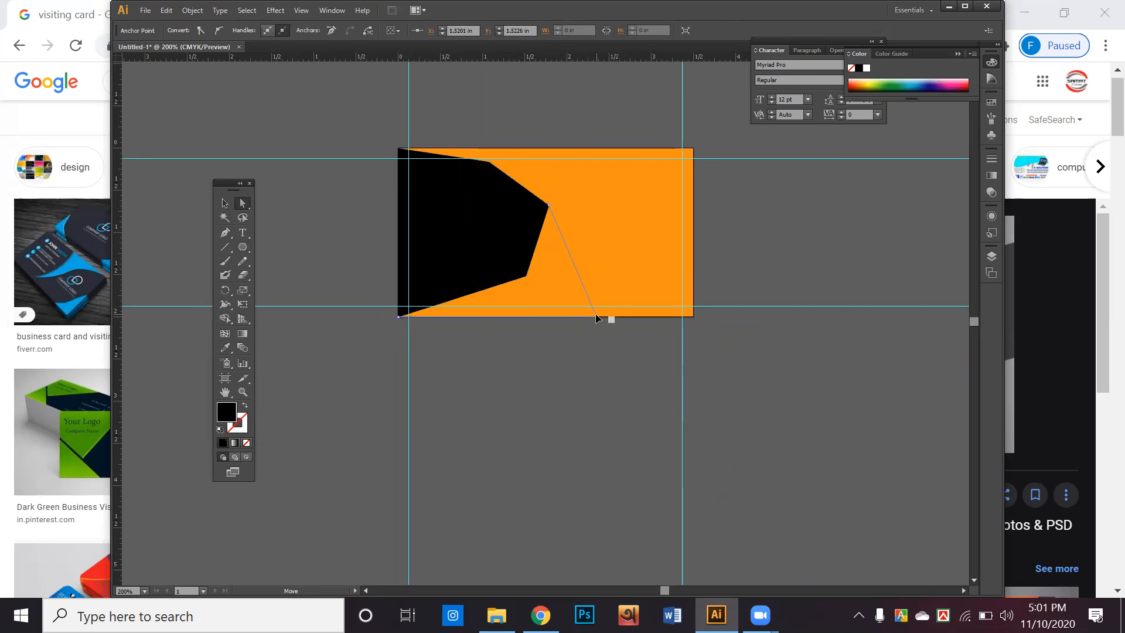
{"action": "left_click_drag", "start_coordinate": [488, 162], "coordinate": [560, 152]}
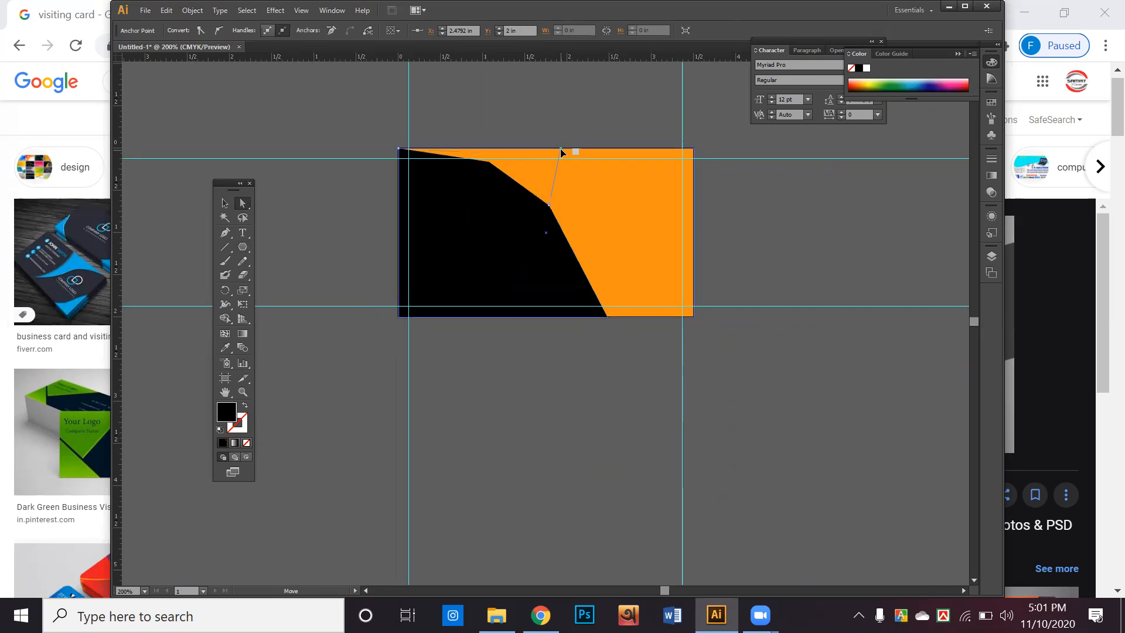
{"action": "left_click_drag", "start_coordinate": [550, 206], "coordinate": [662, 217]}
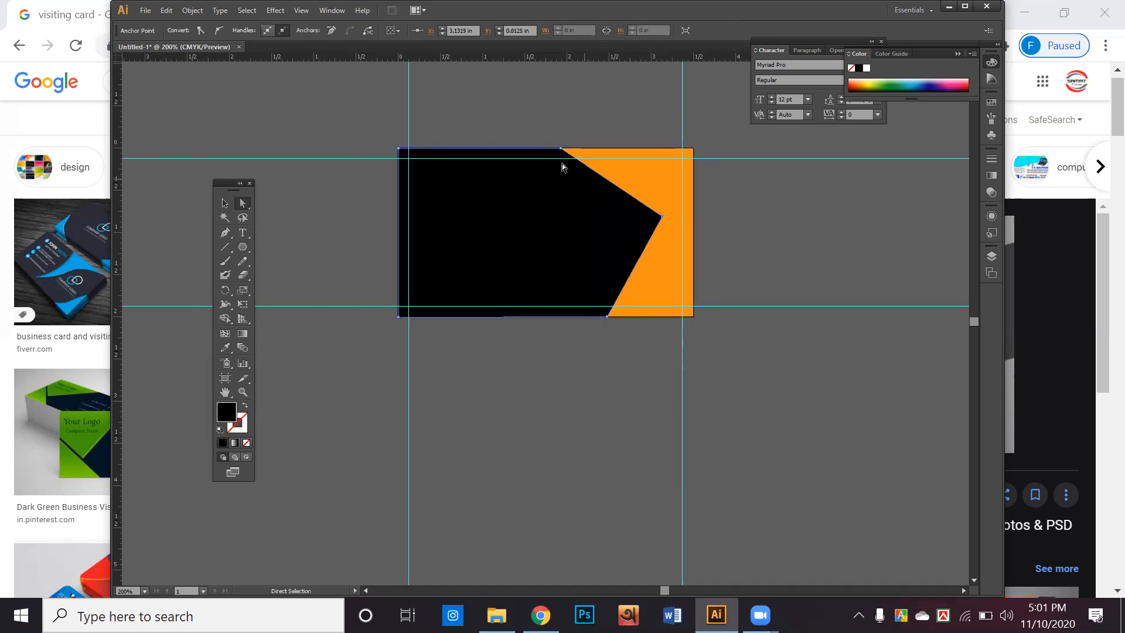
{"action": "left_click_drag", "start_coordinate": [561, 150], "coordinate": [598, 148]}
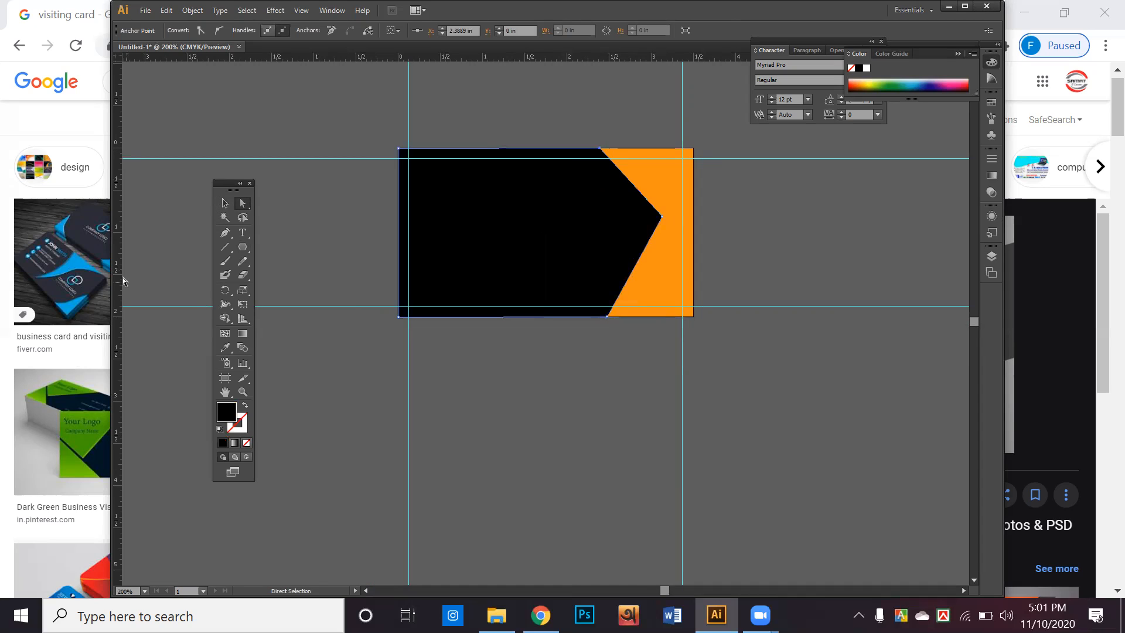
Add a vertical guide at the arrow shape's lower shoulder point and align its upper shoulder point to that guide
{"action": "left_click_drag", "start_coordinate": [117, 276], "coordinate": [606, 284]}
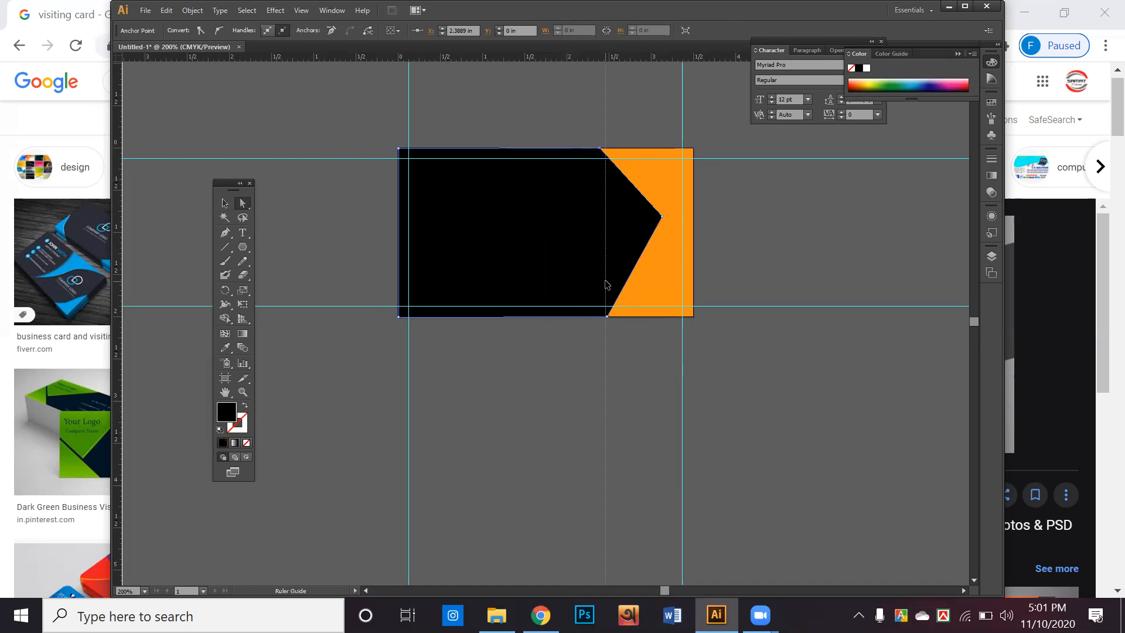
{"action": "left_click_drag", "start_coordinate": [607, 285], "coordinate": [606, 285]}
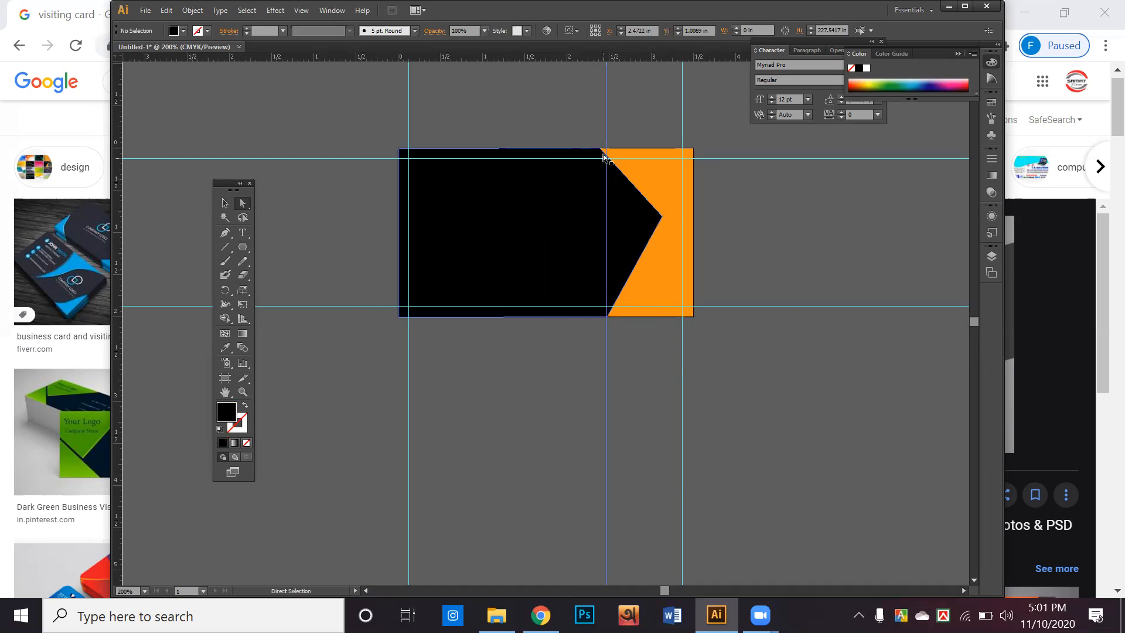
{"action": "left_click_drag", "start_coordinate": [600, 149], "coordinate": [608, 151]}
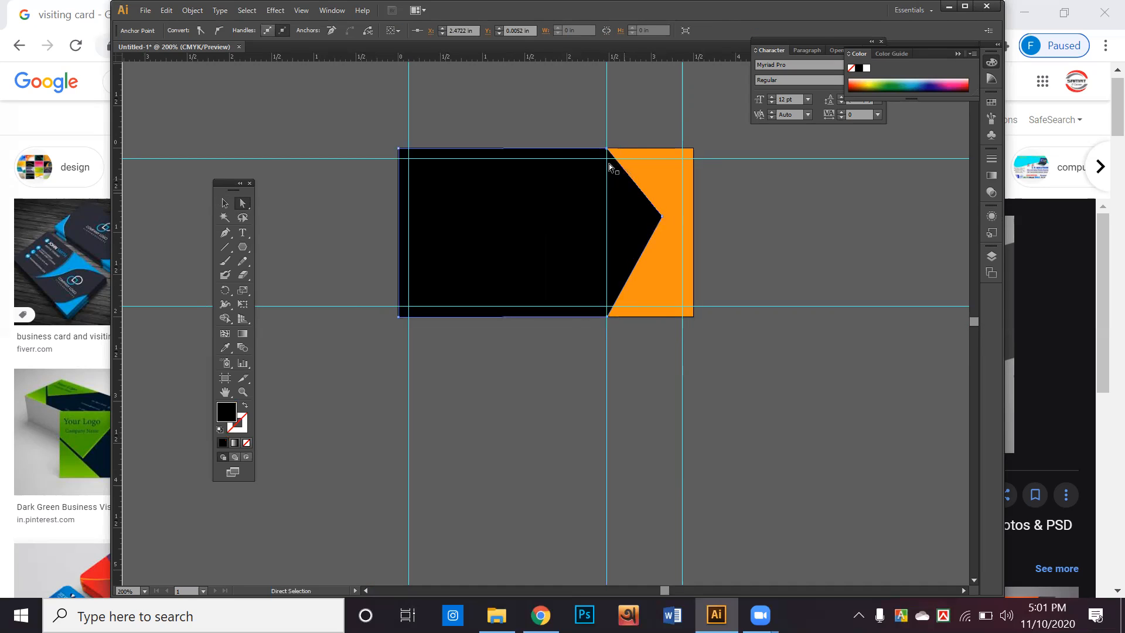
Lower the arrow shape's tip to the card's vertical centre, at 1 in
{"action": "left_click", "coordinate": [662, 216]}
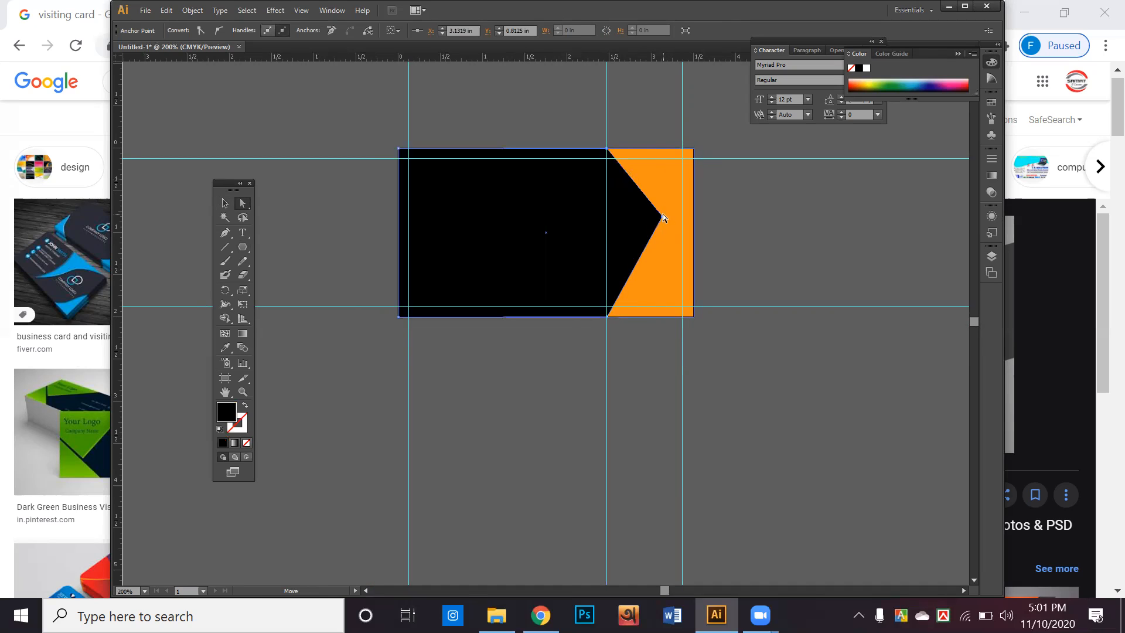
{"action": "left_click_drag", "start_coordinate": [663, 216], "coordinate": [662, 232]}
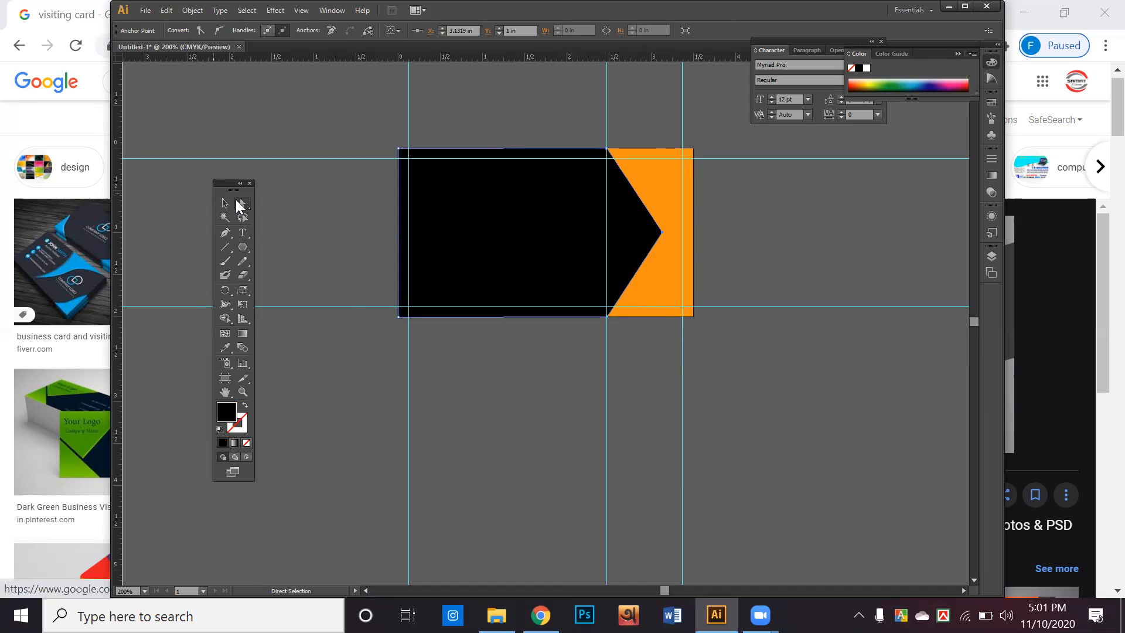
{"action": "left_click", "coordinate": [225, 203]}
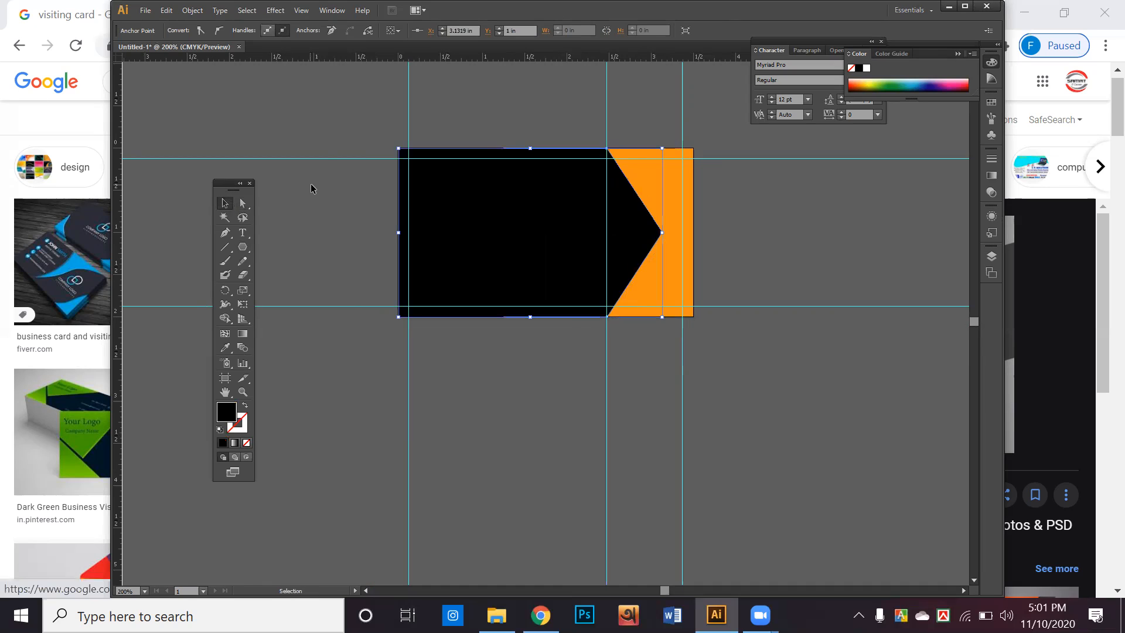
Narrow the black arrow shape from its tip side to about 2.64 in wide, keeping its left edge on the card's edge
{"action": "left_click", "coordinate": [606, 211]}
{"action": "left_click", "coordinate": [639, 228]}
{"action": "left_click_drag", "start_coordinate": [661, 233], "coordinate": [621, 234]}
{"action": "left_click", "coordinate": [752, 234]}
{"action": "left_click", "coordinate": [557, 249]}
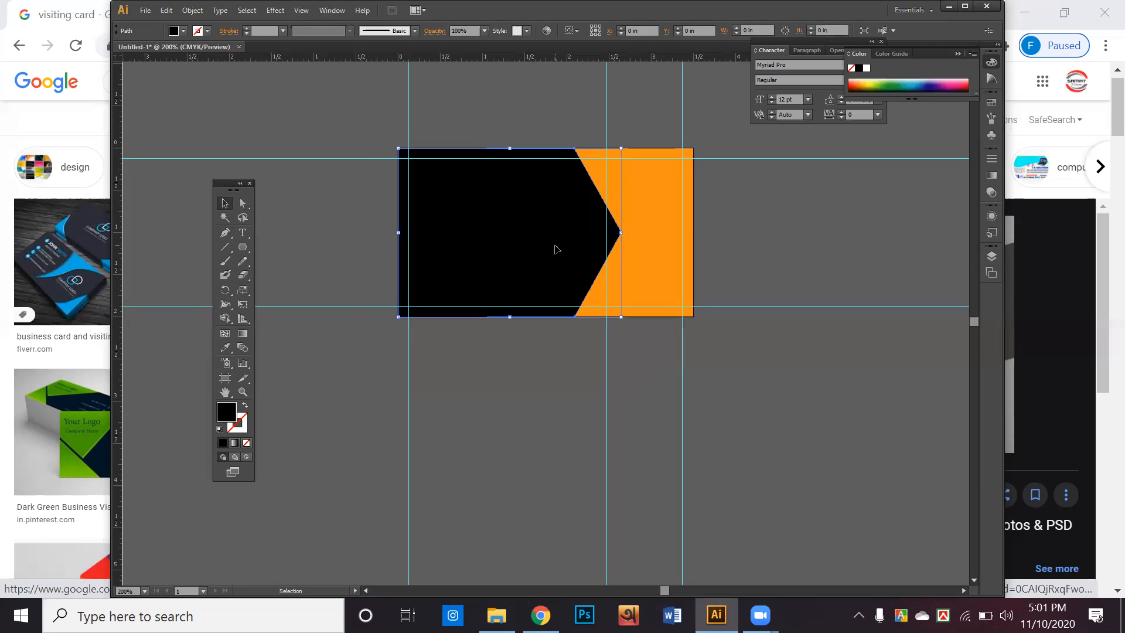
Draw a black hexagon about 1.88 by 1.63 in below the card with the Polygon tool
{"action": "left_click", "coordinate": [248, 246]}
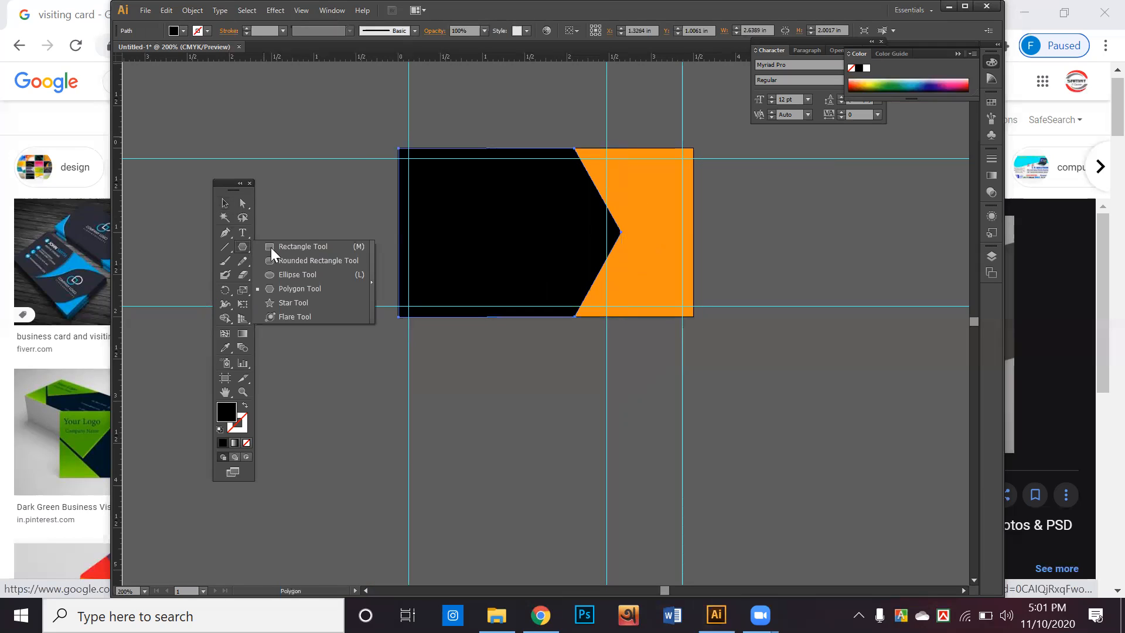
{"action": "left_click", "coordinate": [297, 289]}
{"action": "left_click_drag", "start_coordinate": [572, 427], "coordinate": [656, 419]}
{"action": "key", "text": "Up"}
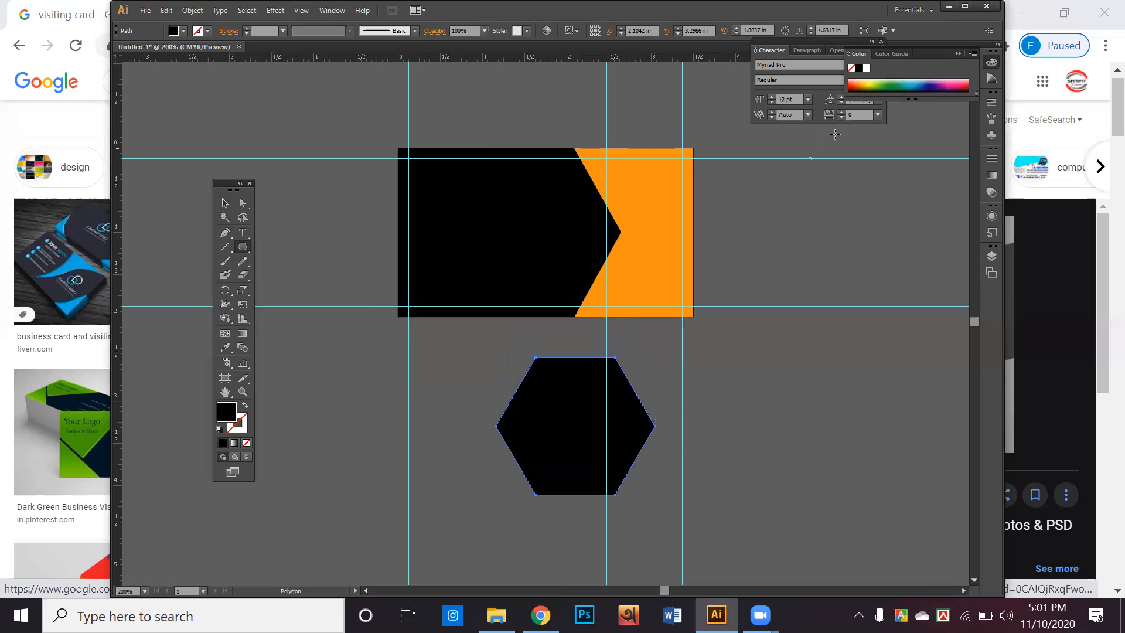
Fill the hexagon light blue and move it onto the card over the arrow tip, reaching the right margin guide
{"action": "left_click", "coordinate": [914, 75]}
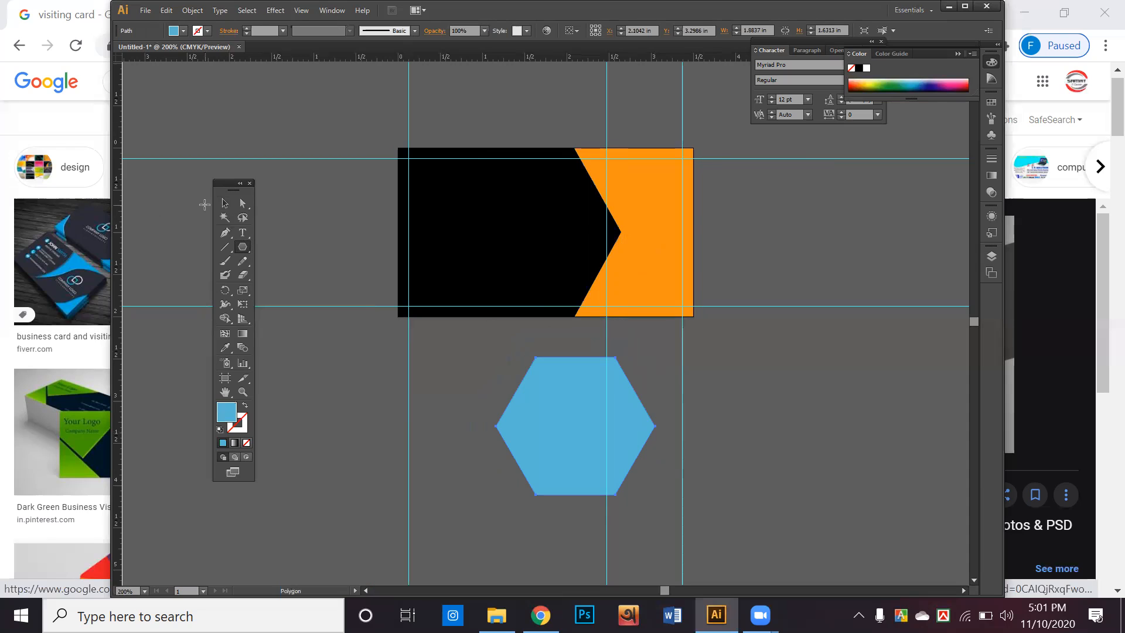
{"action": "left_click", "coordinate": [223, 204]}
{"action": "left_click_drag", "start_coordinate": [613, 432], "coordinate": [627, 237]}
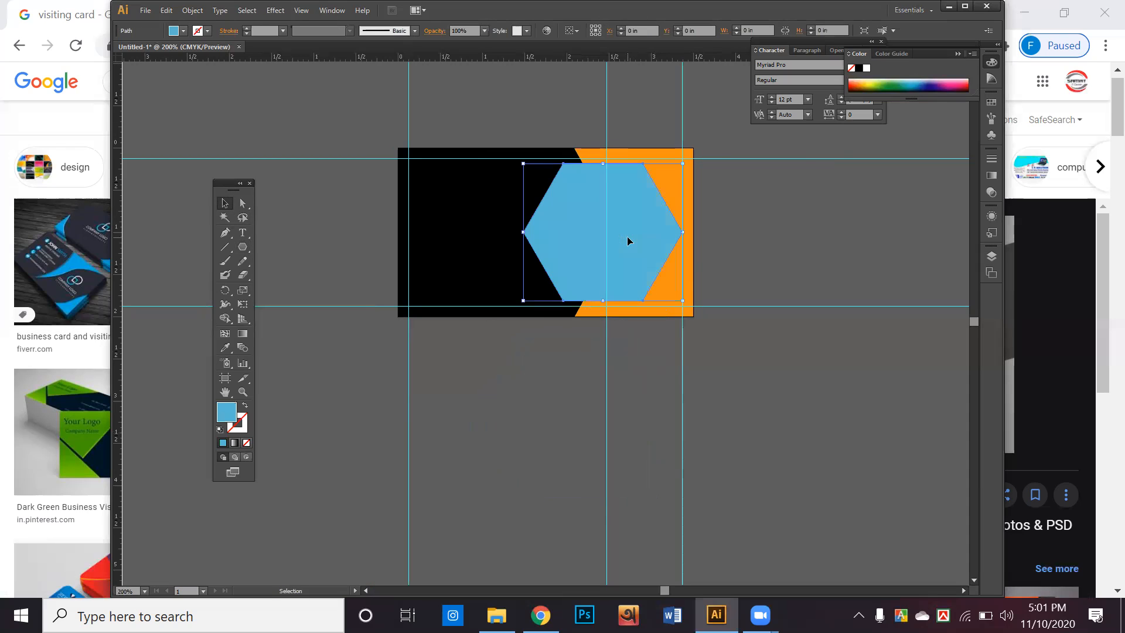
{"action": "left_click", "coordinate": [736, 235]}
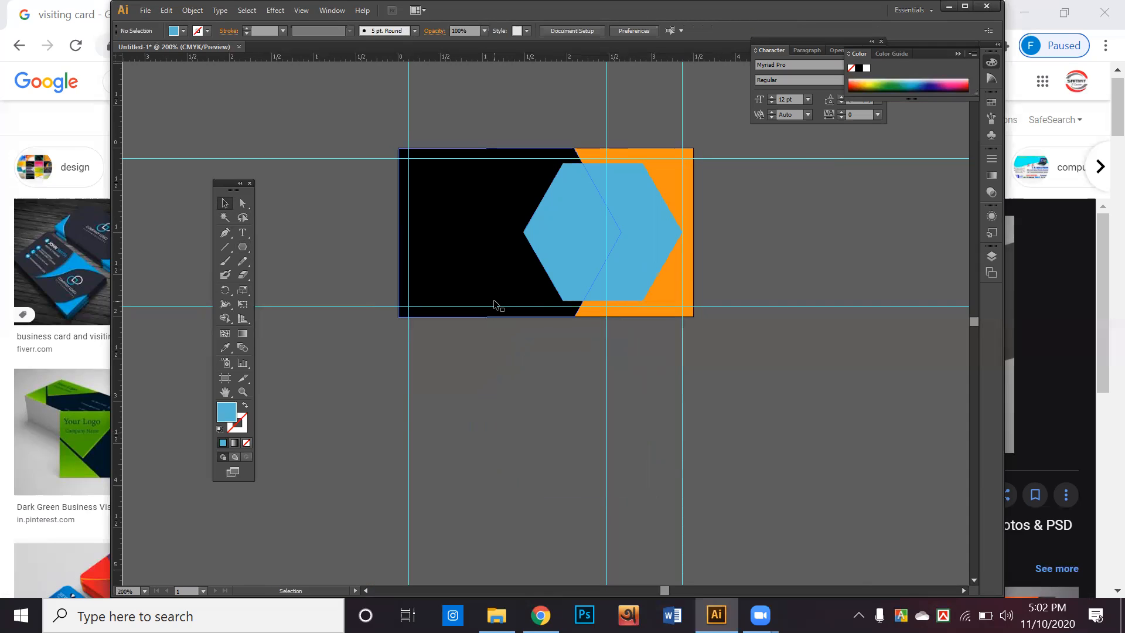
Recolour the black arrow shape near-black, sampled from the upper reference card with the Eyedropper
{"action": "left_click_drag", "start_coordinate": [495, 305], "coordinate": [750, 386]}
{"action": "left_click_drag", "start_coordinate": [297, 308], "coordinate": [550, 305]}
{"action": "scroll", "coordinate": [553, 286], "scroll_direction": "right", "scroll_amount": 4}
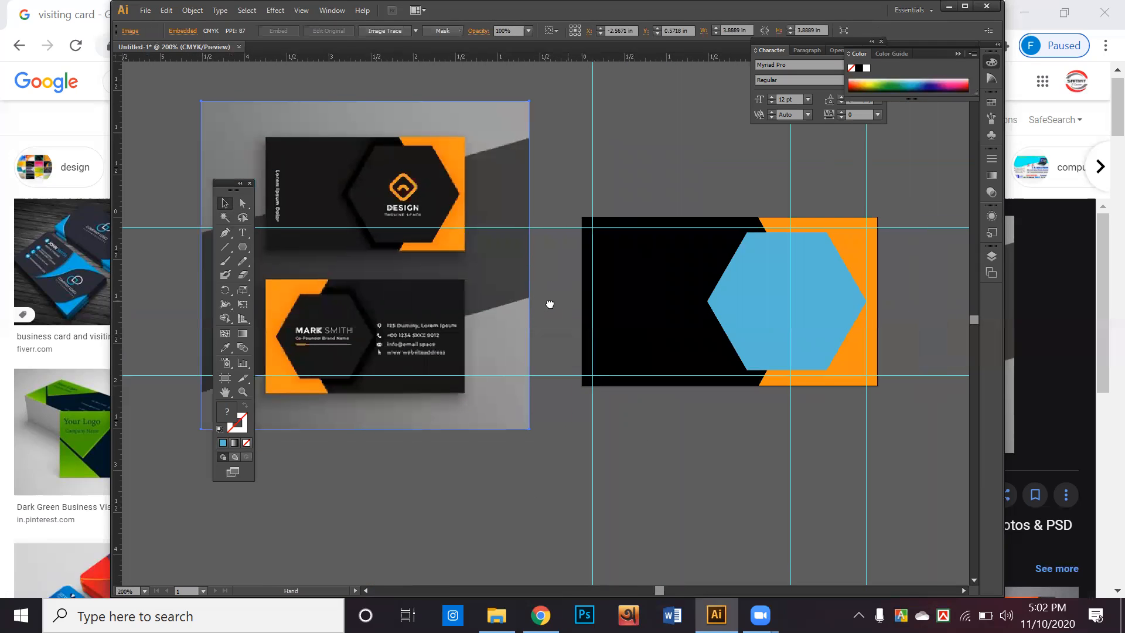
{"action": "left_click", "coordinate": [610, 305]}
{"action": "left_click", "coordinate": [222, 346]}
{"action": "left_click", "coordinate": [272, 169]}
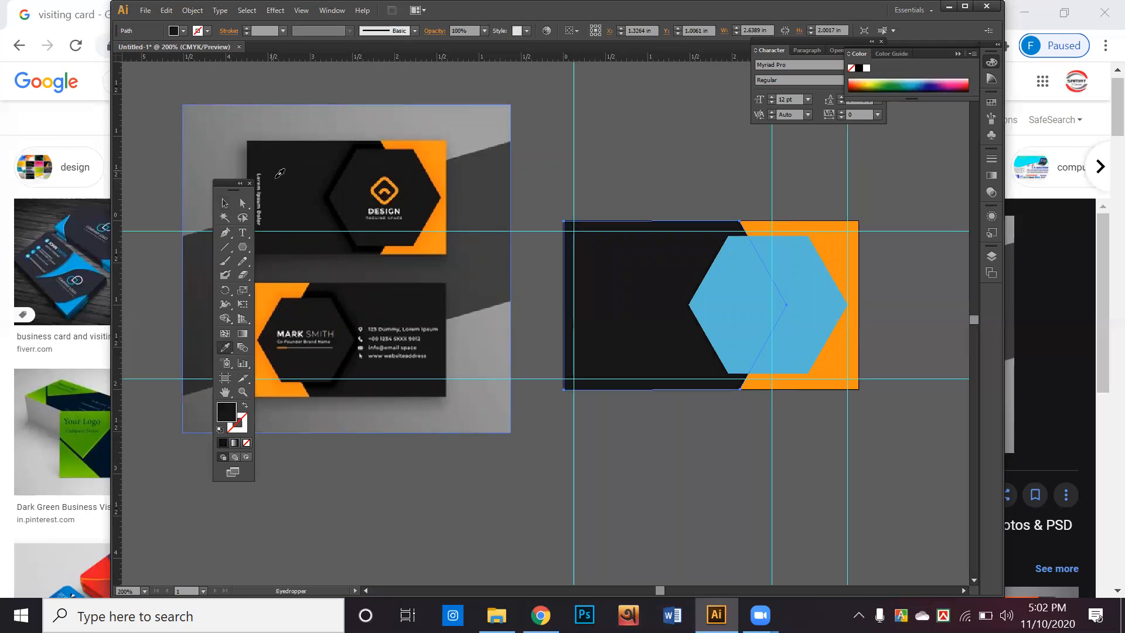
Lighten the arrow shape's near-black fill to a dark grey with the Color Picker, undoing any stray colour sampling
{"action": "double_click", "coordinate": [227, 412]}
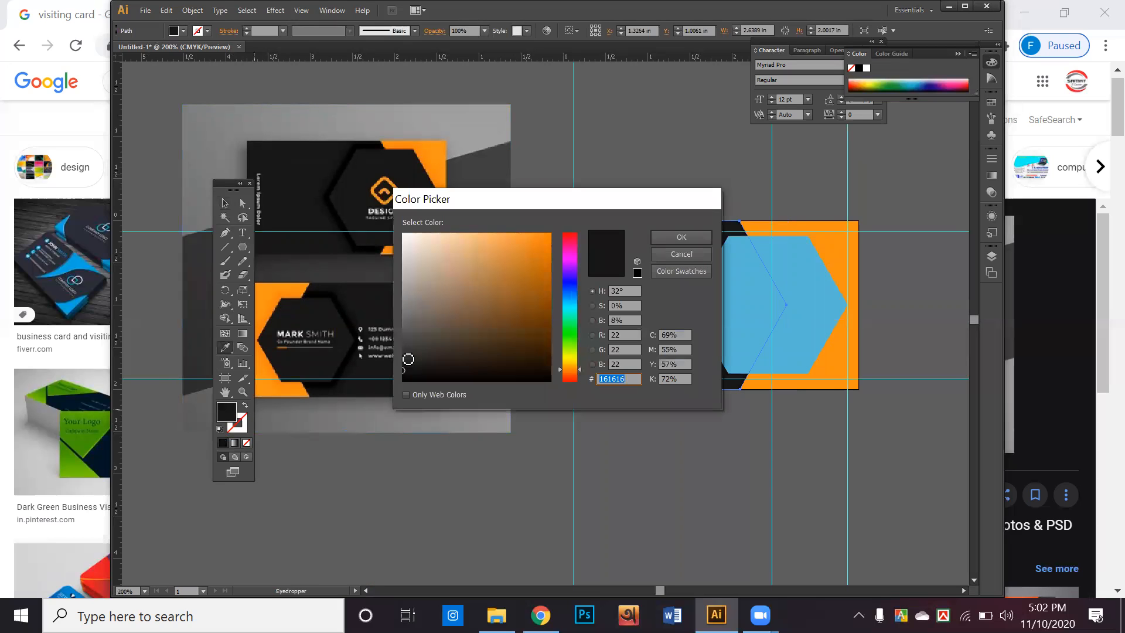
{"action": "left_click", "coordinate": [404, 358]}
{"action": "left_click", "coordinate": [684, 239]}
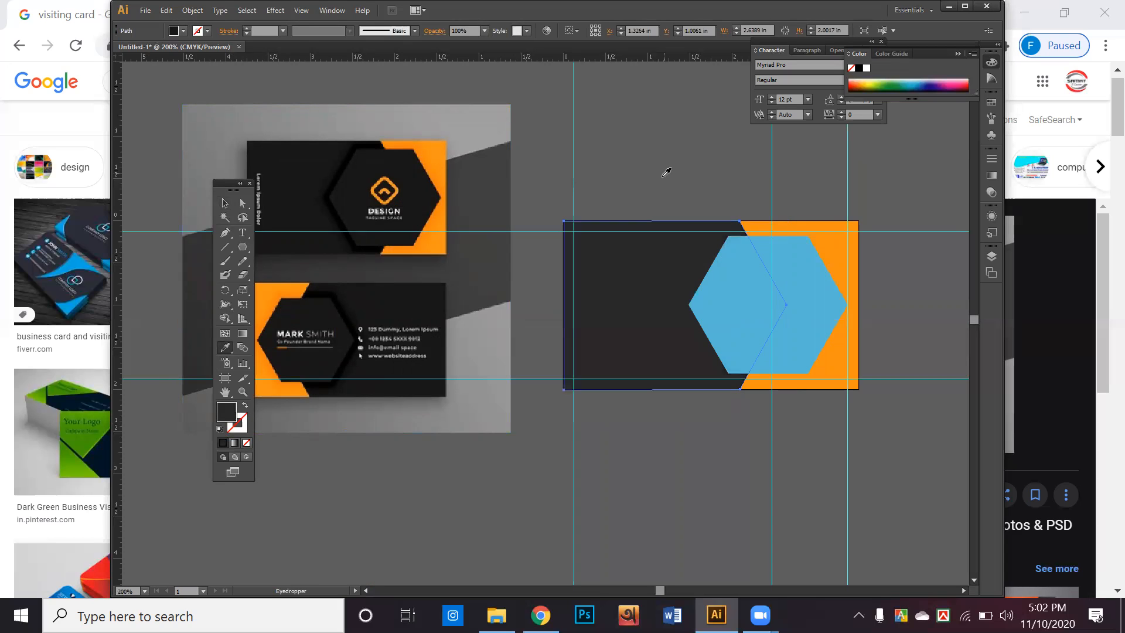
{"action": "left_click", "coordinate": [664, 158]}
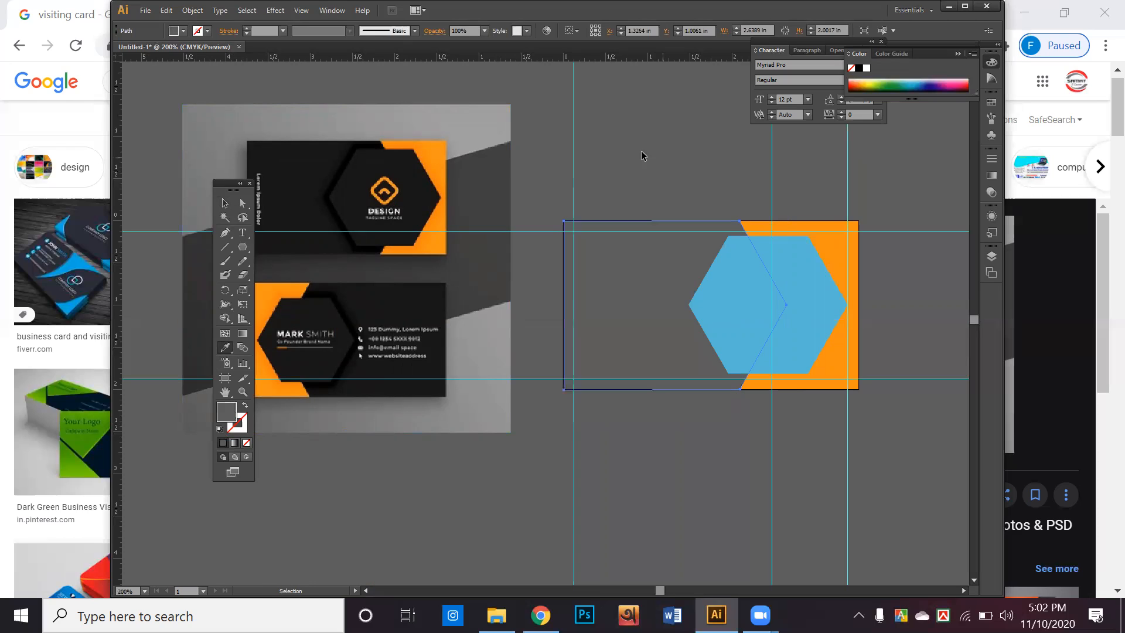
{"action": "key", "text": "ctrl+z"}
Recolour the light blue hexagon near-black, sampled from the upper reference card with the Eyedropper, and deselect it
{"action": "left_click", "coordinate": [225, 203]}
{"action": "left_click", "coordinate": [711, 290]}
{"action": "left_click", "coordinate": [225, 347]}
{"action": "left_click", "coordinate": [355, 172]}
{"action": "key", "text": "v"}
{"action": "left_click", "coordinate": [573, 133]}
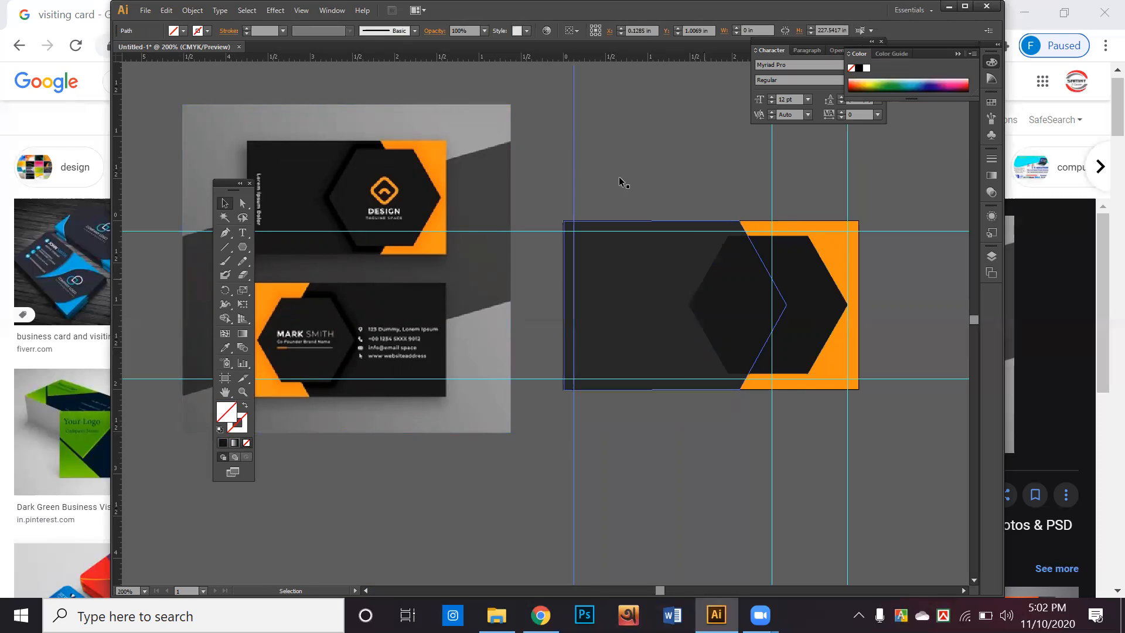
Place a copy of the near-black hexagon below the card and apply a Gaussian Blur with an 18.7 pixel radius to it
{"action": "left_click", "coordinate": [746, 332]}
{"action": "left_click_drag", "start_coordinate": [746, 332], "coordinate": [671, 492]}
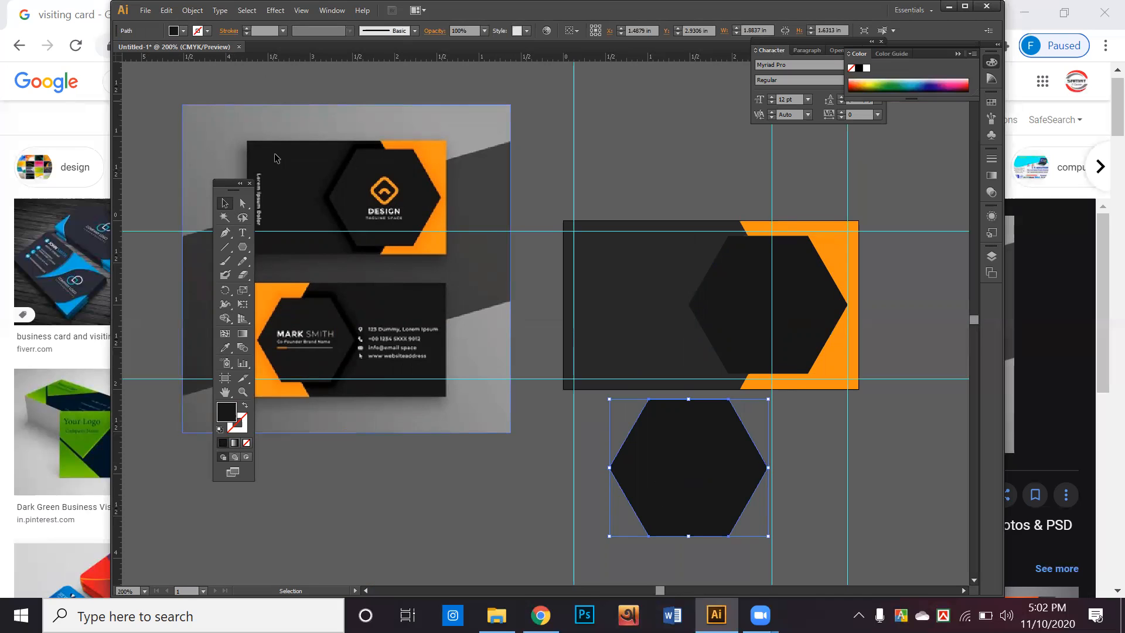
{"action": "left_click", "coordinate": [273, 10]}
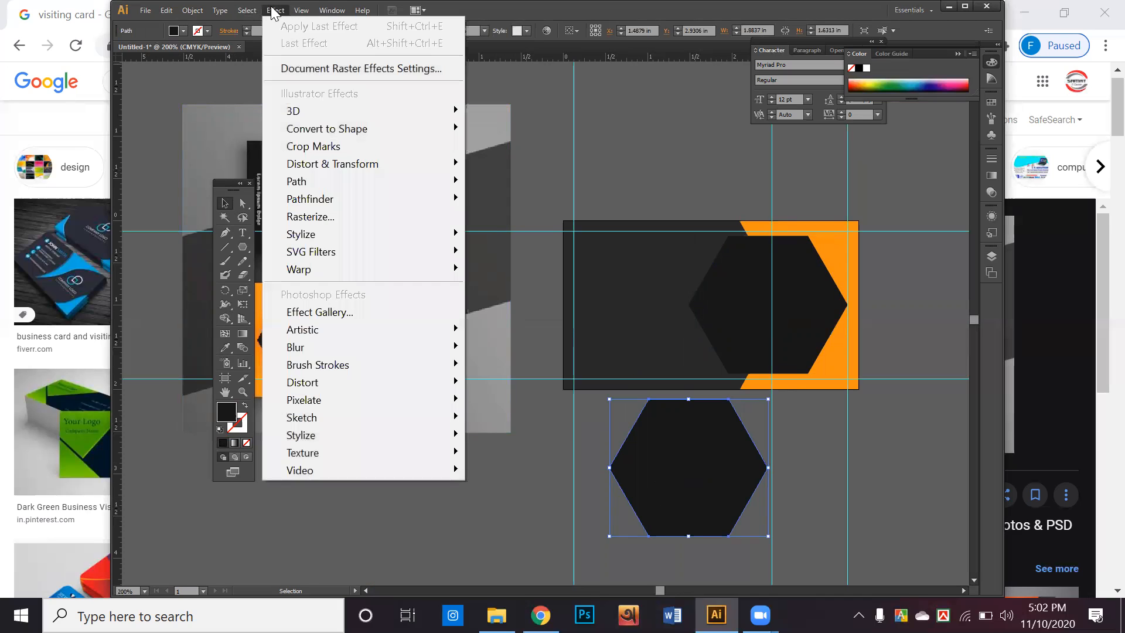
{"action": "mouse_move", "coordinate": [355, 346]}
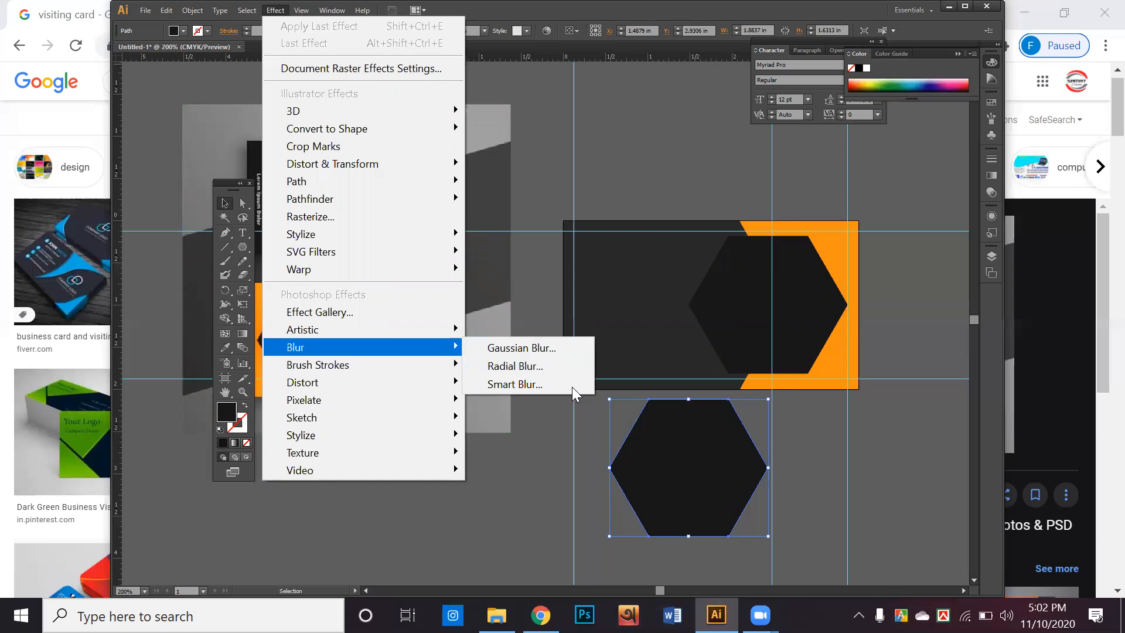
{"action": "left_click", "coordinate": [507, 339]}
{"action": "left_click_drag", "start_coordinate": [557, 263], "coordinate": [565, 150]}
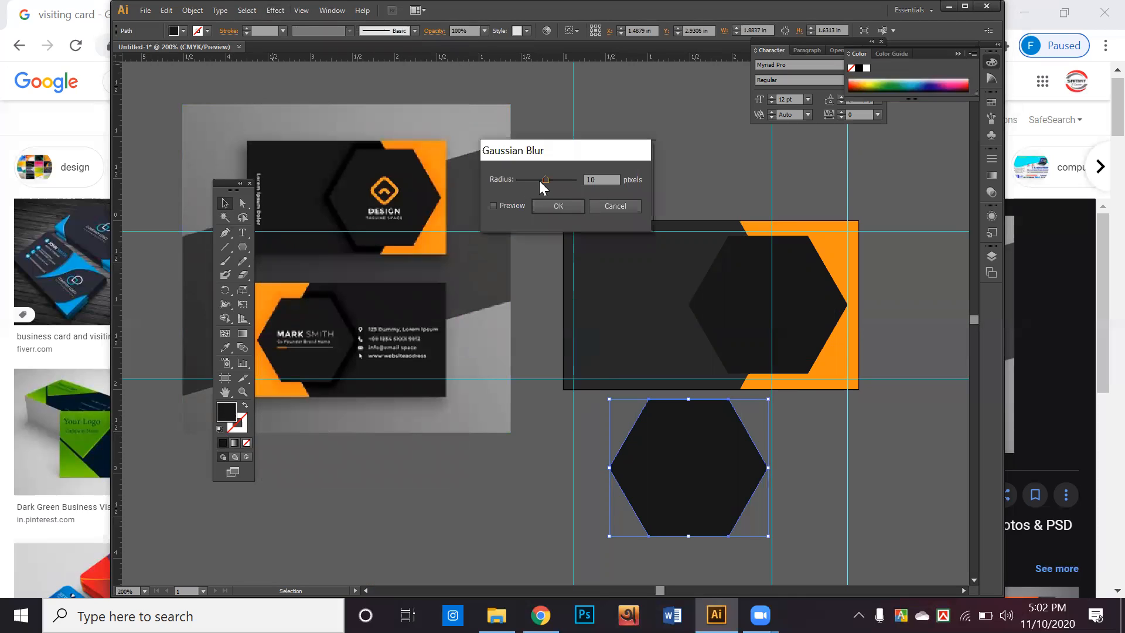
{"action": "left_click", "coordinate": [513, 206]}
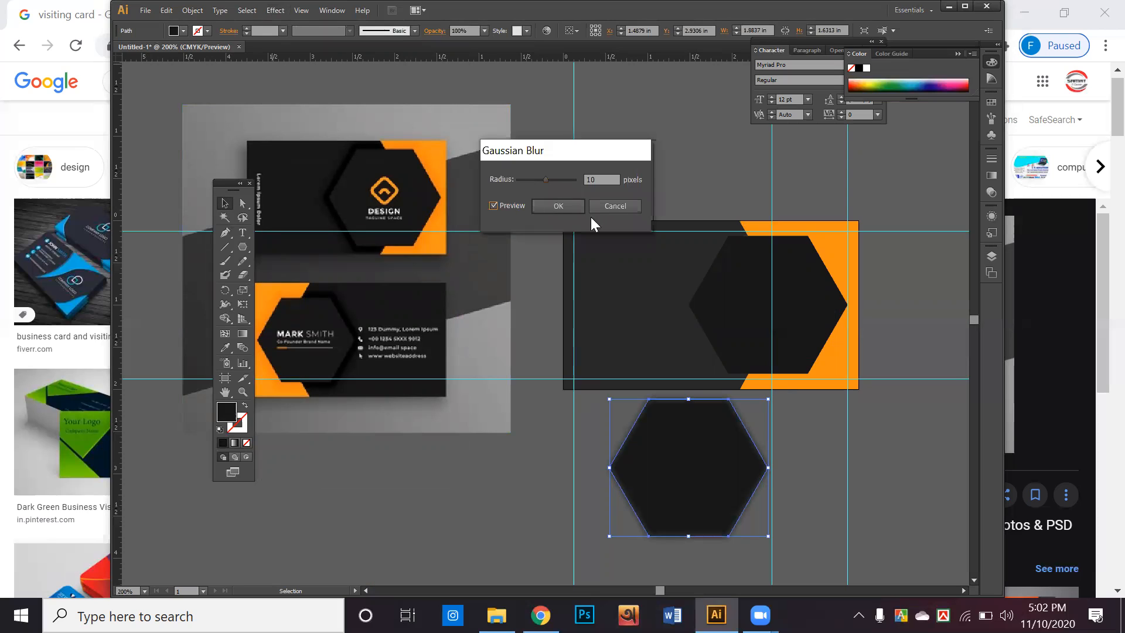
{"action": "left_click_drag", "start_coordinate": [546, 178], "coordinate": [547, 182]}
{"action": "left_click_drag", "start_coordinate": [547, 182], "coordinate": [549, 180]}
{"action": "left_click", "coordinate": [545, 208]}
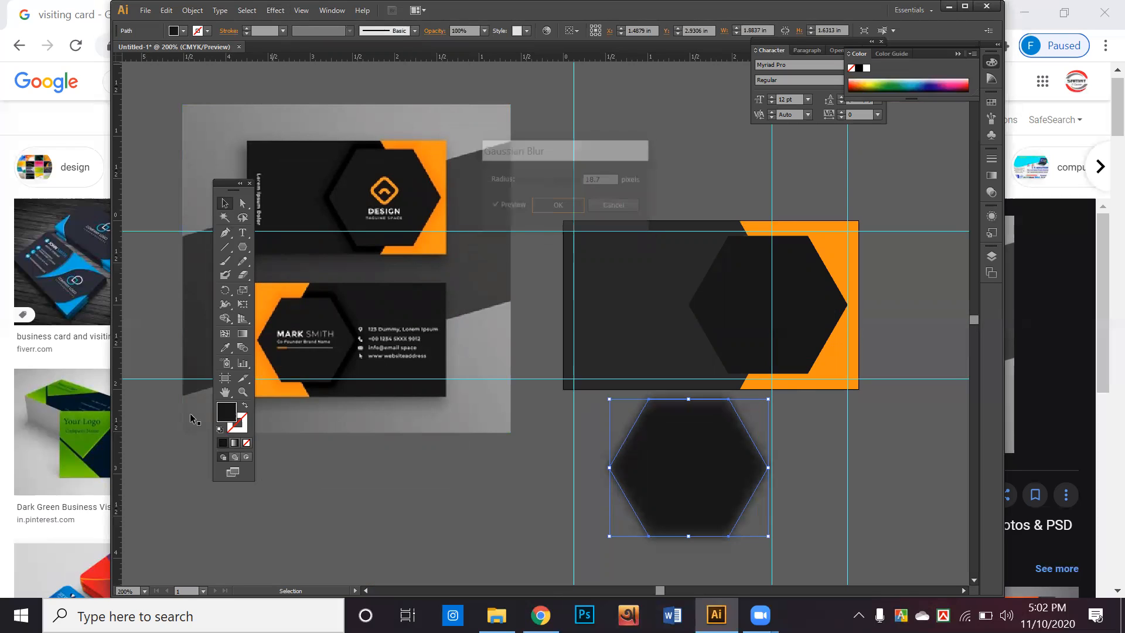
Set the blurred hexagon's fill to pure black (000000) with the Color Picker and deselect it
{"action": "left_click_drag", "start_coordinate": [480, 352], "coordinate": [570, 392]}
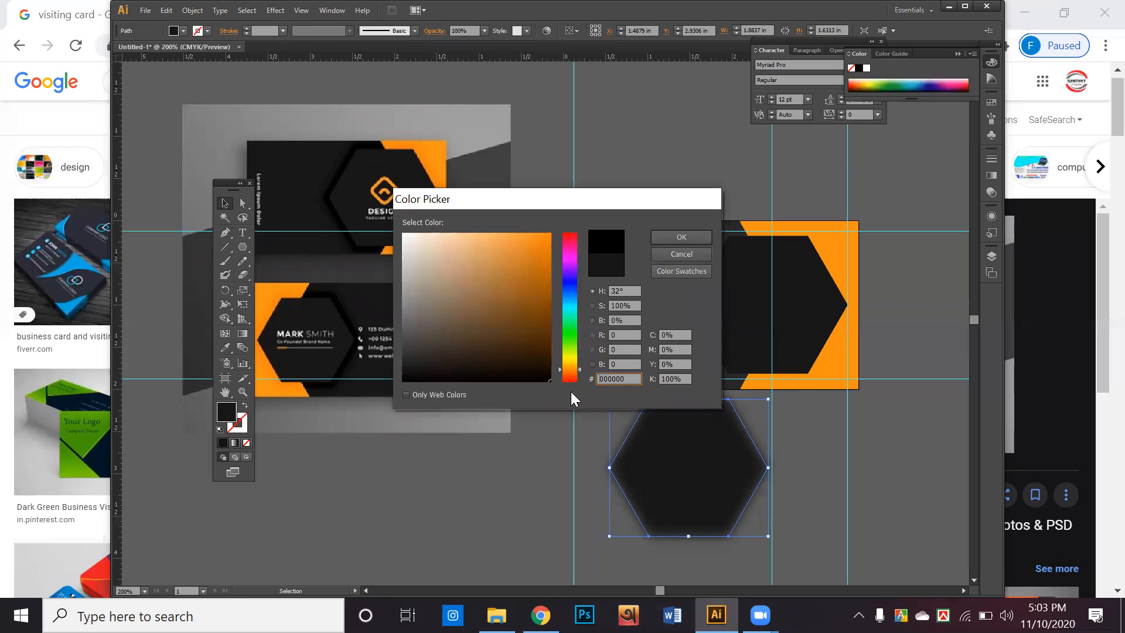
{"action": "left_click", "coordinate": [669, 240]}
{"action": "left_click", "coordinate": [648, 122]}
Move the blurred black hexagon onto the card, bring the sharp near-black hexagon to the front, and align the blur behind it as a shadow
{"action": "left_click_drag", "start_coordinate": [697, 474], "coordinate": [838, 301]}
{"action": "right_click", "coordinate": [811, 304]}
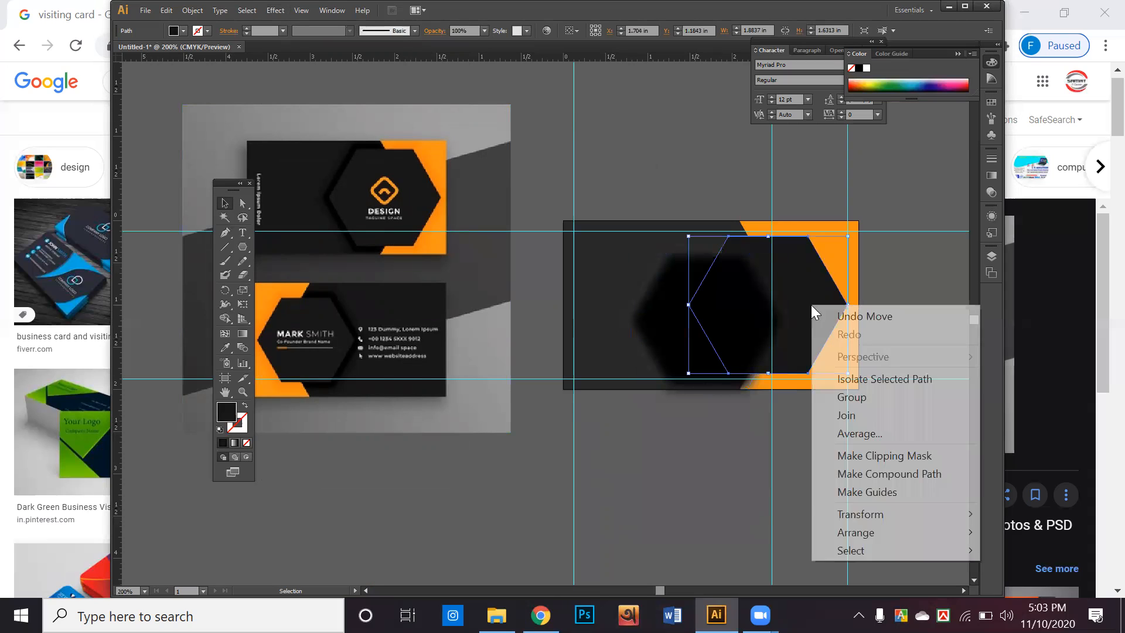
{"action": "mouse_move", "coordinate": [910, 527]}
{"action": "left_click", "coordinate": [708, 536]}
{"action": "left_click", "coordinate": [675, 436]}
{"action": "left_click_drag", "start_coordinate": [648, 313], "coordinate": [702, 296]}
{"action": "left_click", "coordinate": [676, 445]}
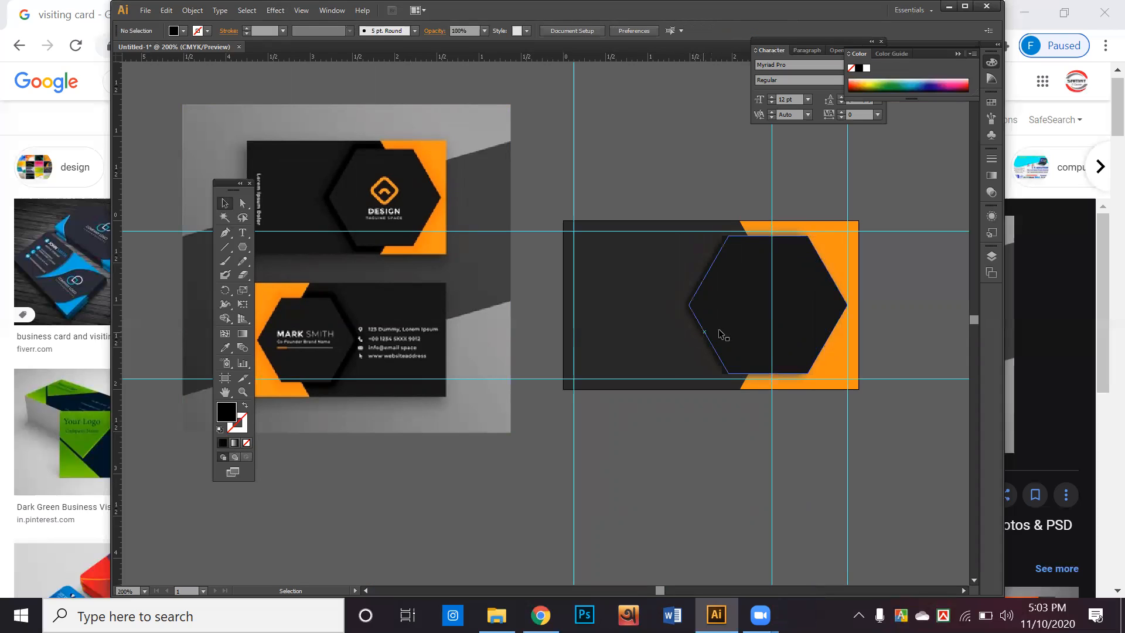
{"action": "double_click", "coordinate": [697, 333]}
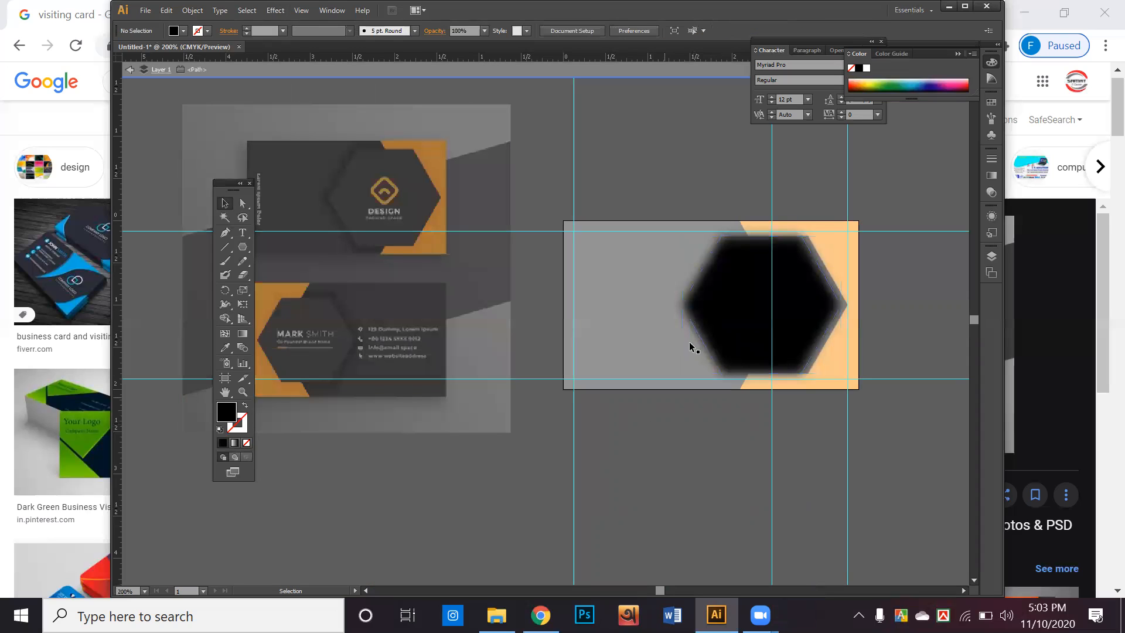
{"action": "left_click_drag", "start_coordinate": [698, 334], "coordinate": [743, 336]}
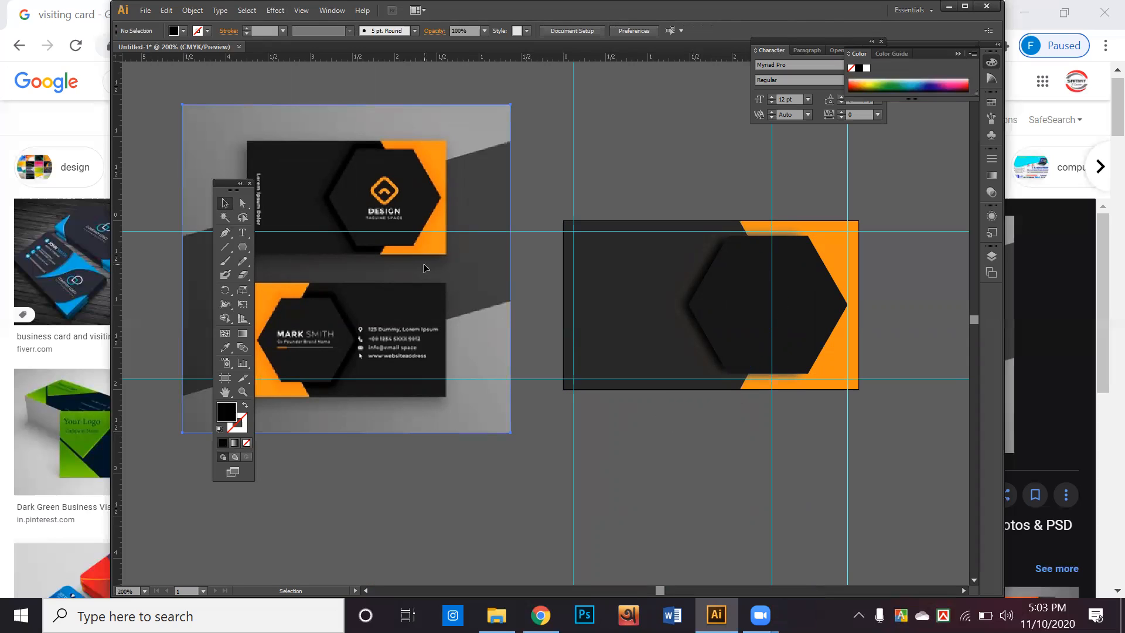
Pull the sharp hexagon and its blurred shadow apart and inspect the shadow in isolation mode
{"action": "left_click_drag", "start_coordinate": [752, 310], "coordinate": [748, 412]}
{"action": "left_click_drag", "start_coordinate": [739, 296], "coordinate": [574, 335]}
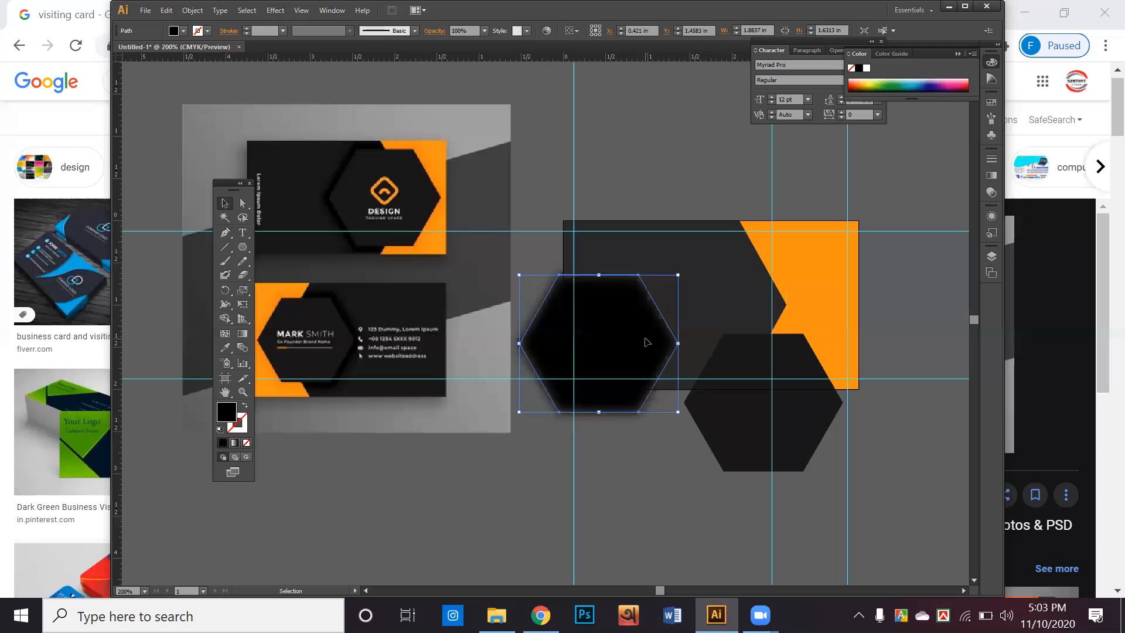
{"action": "left_click", "coordinate": [675, 459]}
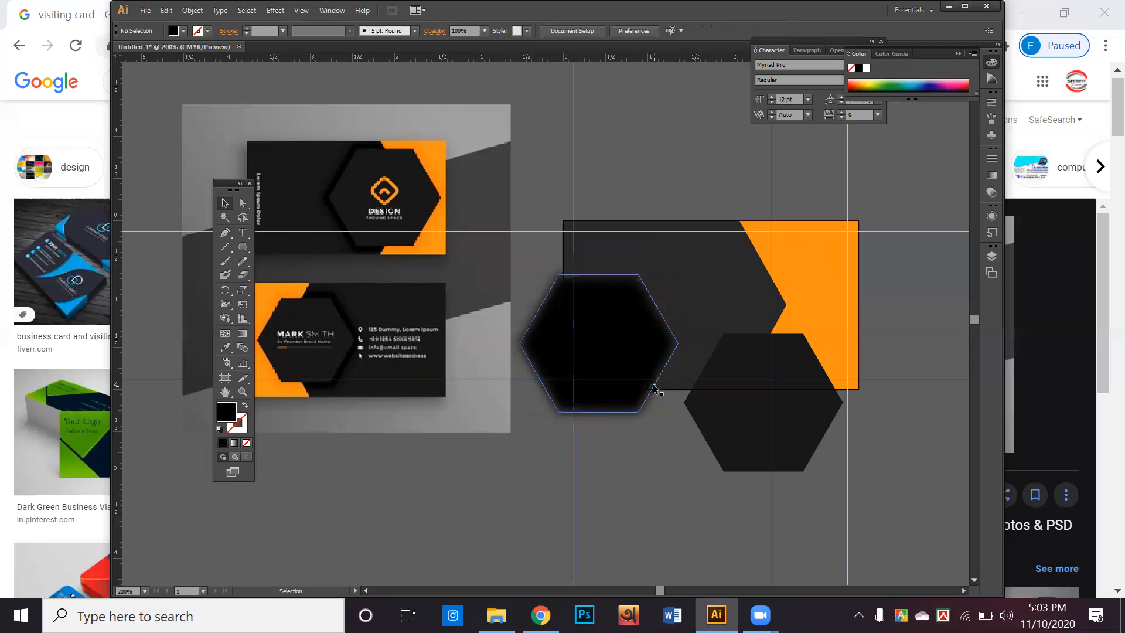
{"action": "double_click", "coordinate": [639, 349]}
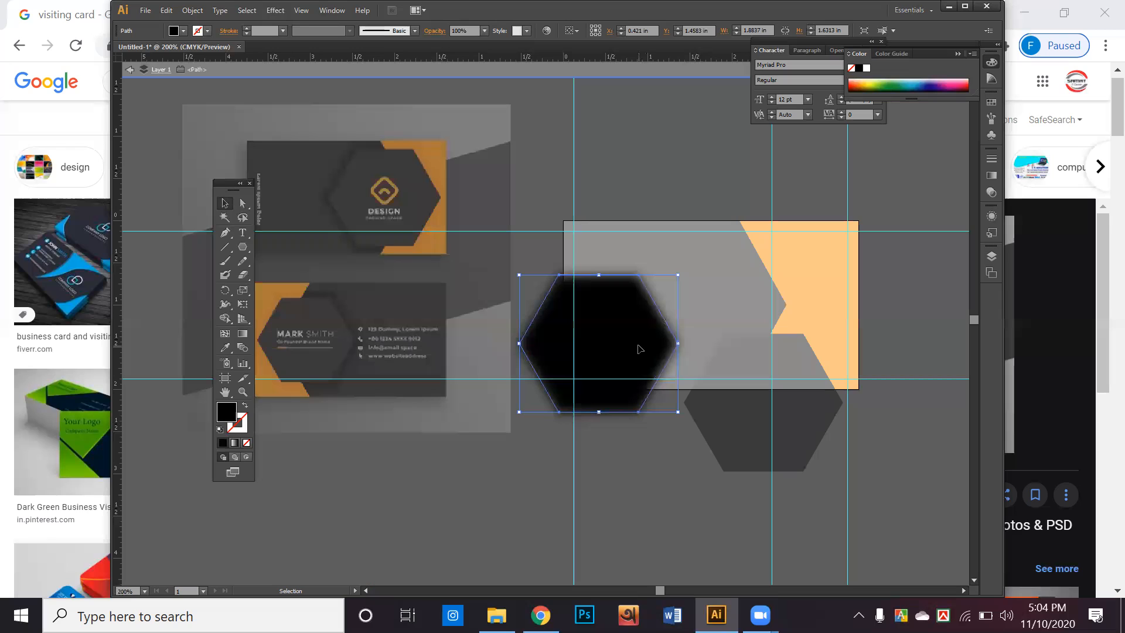
{"action": "double_click", "coordinate": [662, 152]}
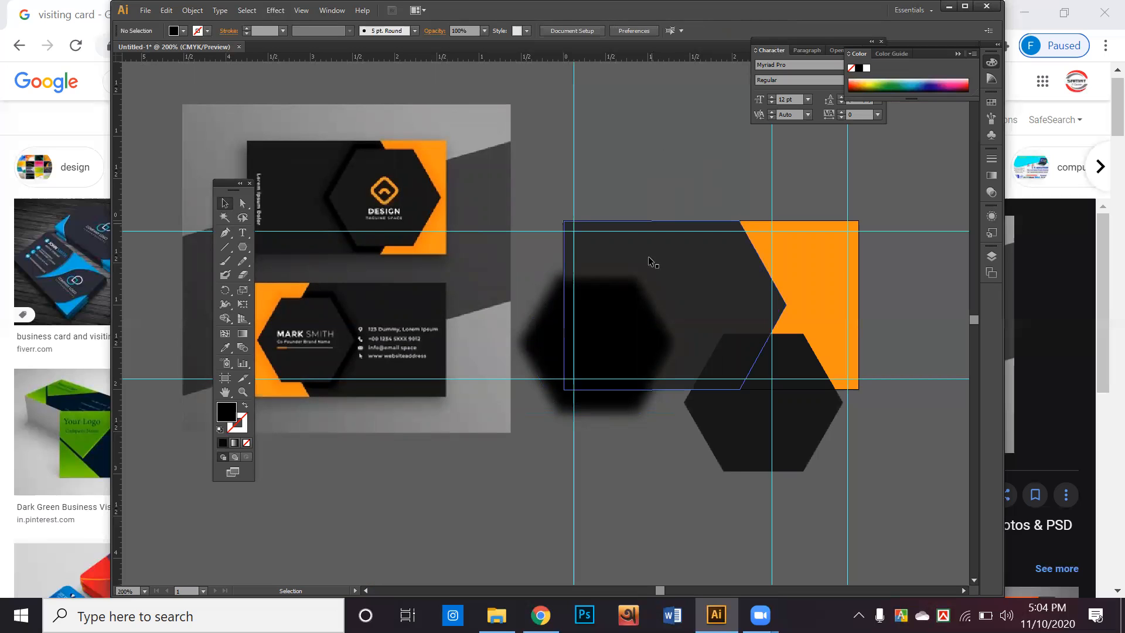
Place the blurred black hexagon back over the card's orange area and move the sharp near-black hexagon below the card
{"action": "left_click_drag", "start_coordinate": [641, 377], "coordinate": [801, 313]}
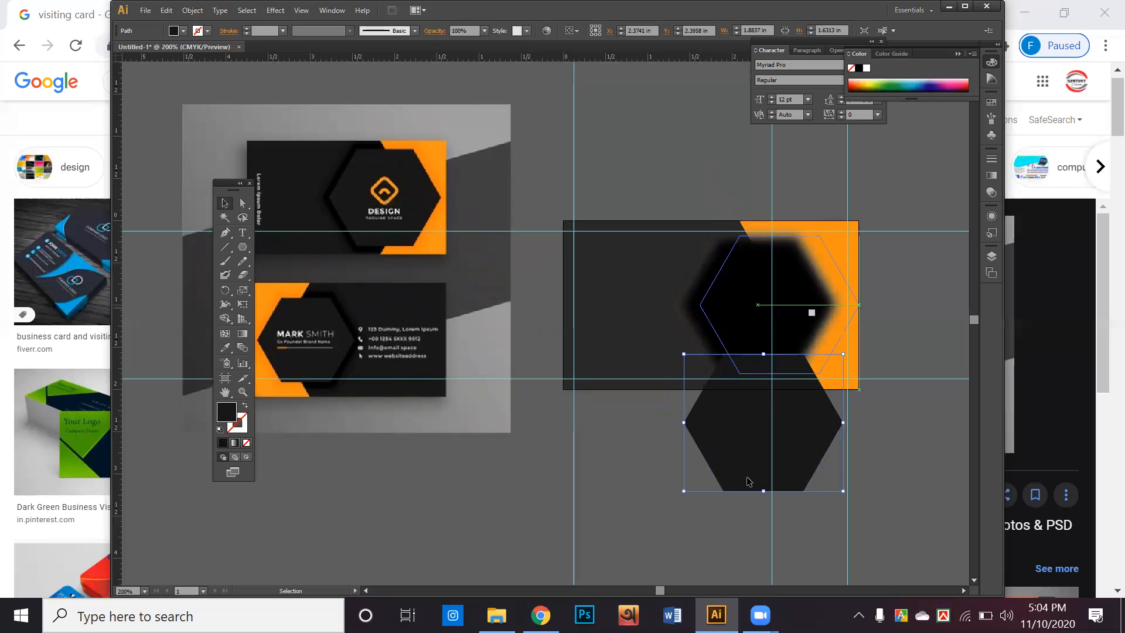
{"action": "left_click", "coordinate": [738, 453]}
{"action": "left_click_drag", "start_coordinate": [748, 349], "coordinate": [590, 554]}
{"action": "left_click", "coordinate": [741, 430]}
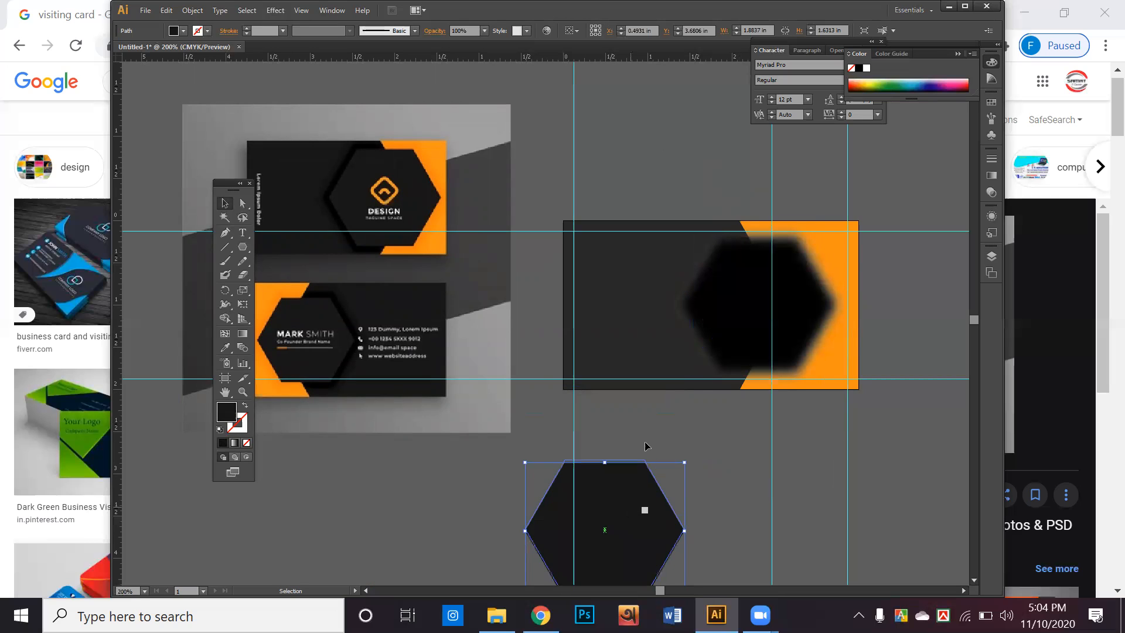
{"action": "left_click_drag", "start_coordinate": [611, 506], "coordinate": [631, 432]}
Place a copy of the near-black hexagon beside the one below the card and apply a Gaussian Blur to the copy
{"action": "scroll", "coordinate": [638, 385], "scroll_direction": "down", "scroll_amount": 5}
{"action": "left_click_drag", "start_coordinate": [656, 349], "coordinate": [551, 493]}
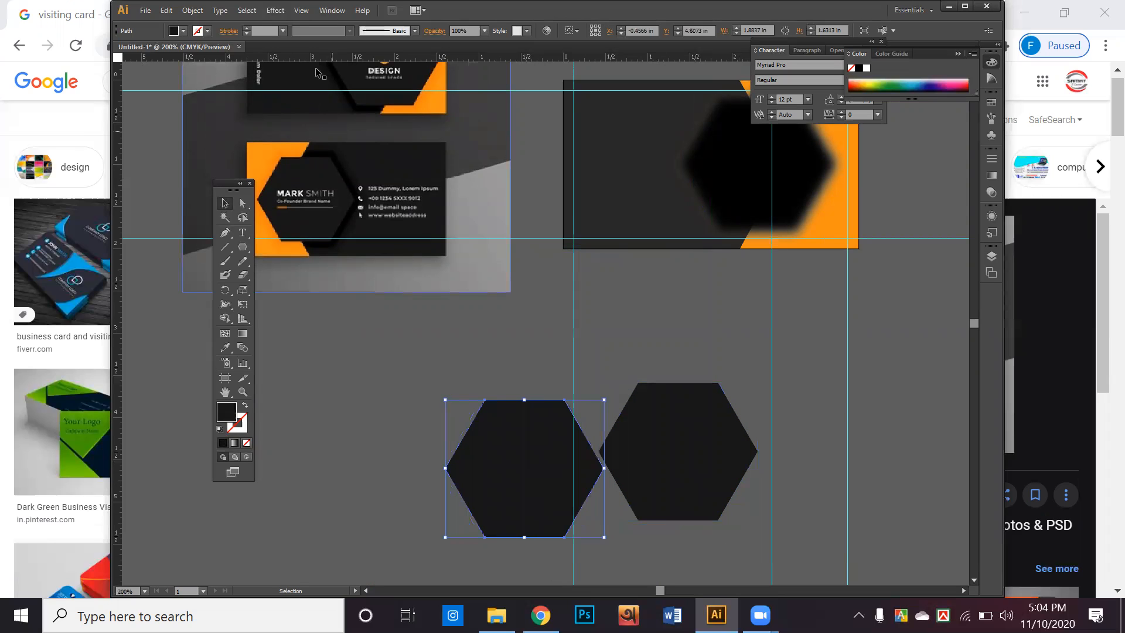
{"action": "left_click", "coordinate": [274, 11]}
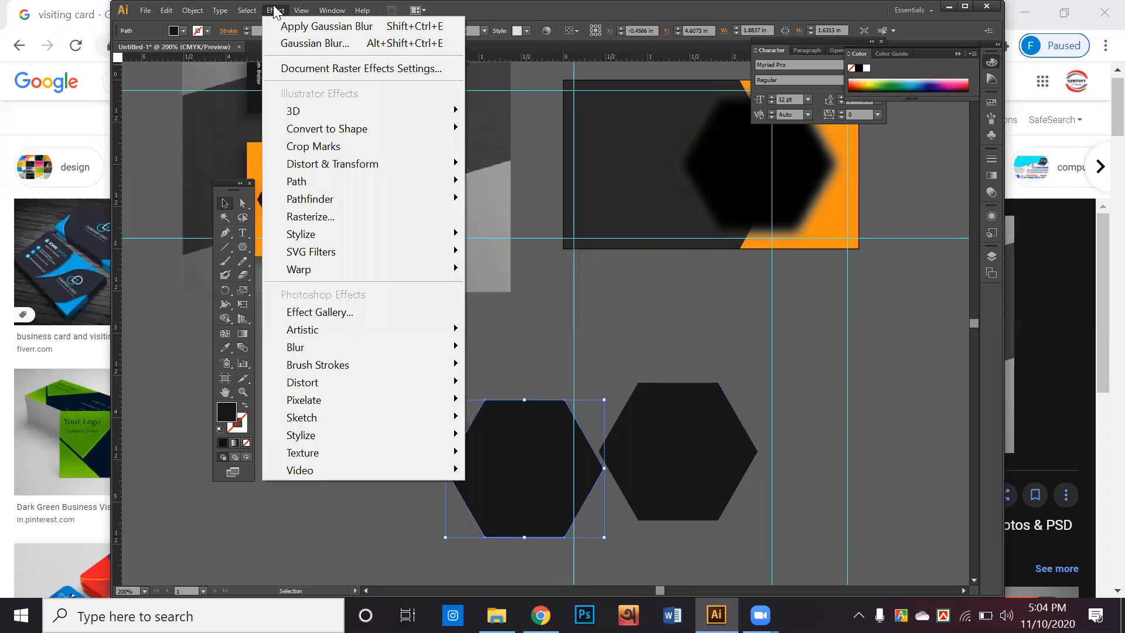
{"action": "mouse_move", "coordinate": [353, 340]}
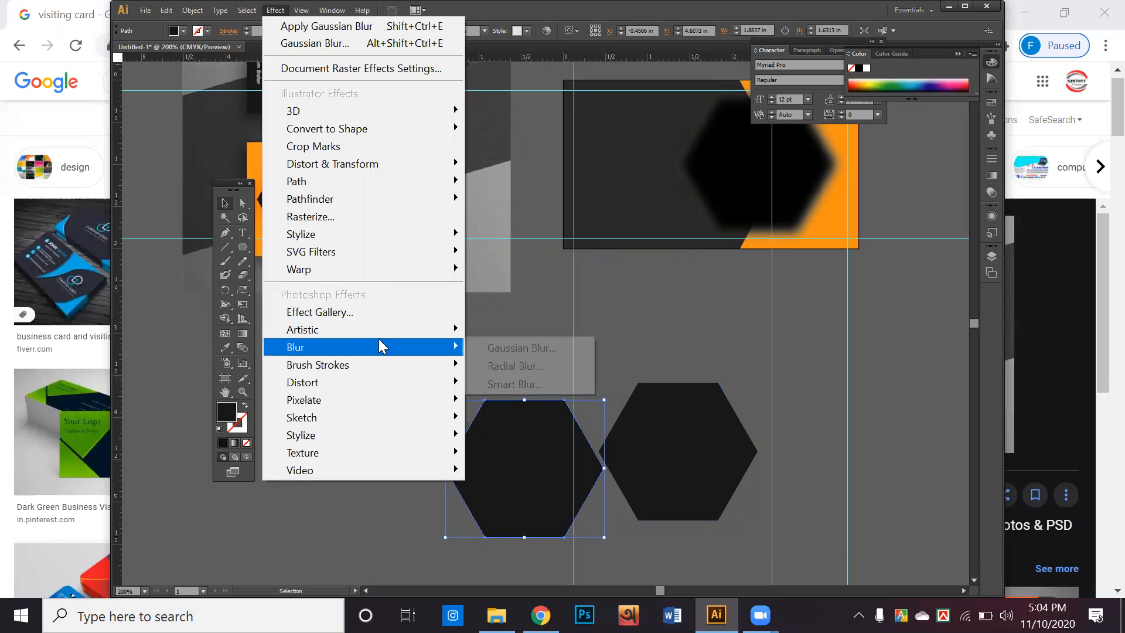
{"action": "left_click", "coordinate": [539, 347]}
{"action": "left_click", "coordinate": [507, 210]}
{"action": "mouse_move", "coordinate": [545, 179]}
{"action": "left_mouse_down"}
{"action": "mouse_move", "coordinate": [562, 181]}
{"action": "mouse_move", "coordinate": [553, 180]}
{"action": "left_mouse_up"}
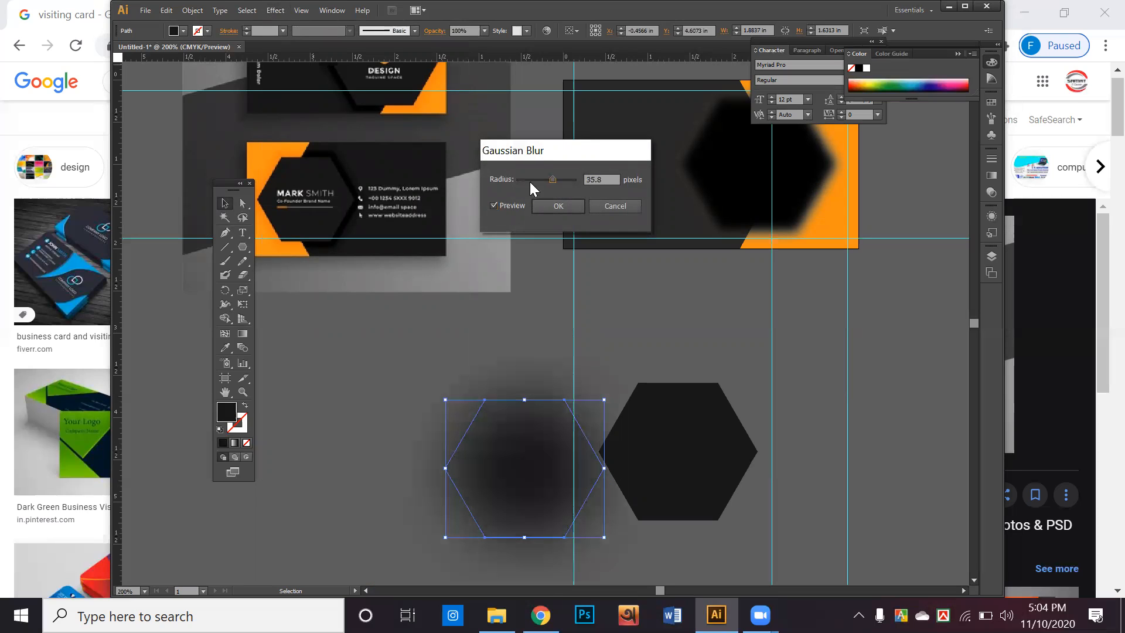
{"action": "left_click", "coordinate": [554, 205]}
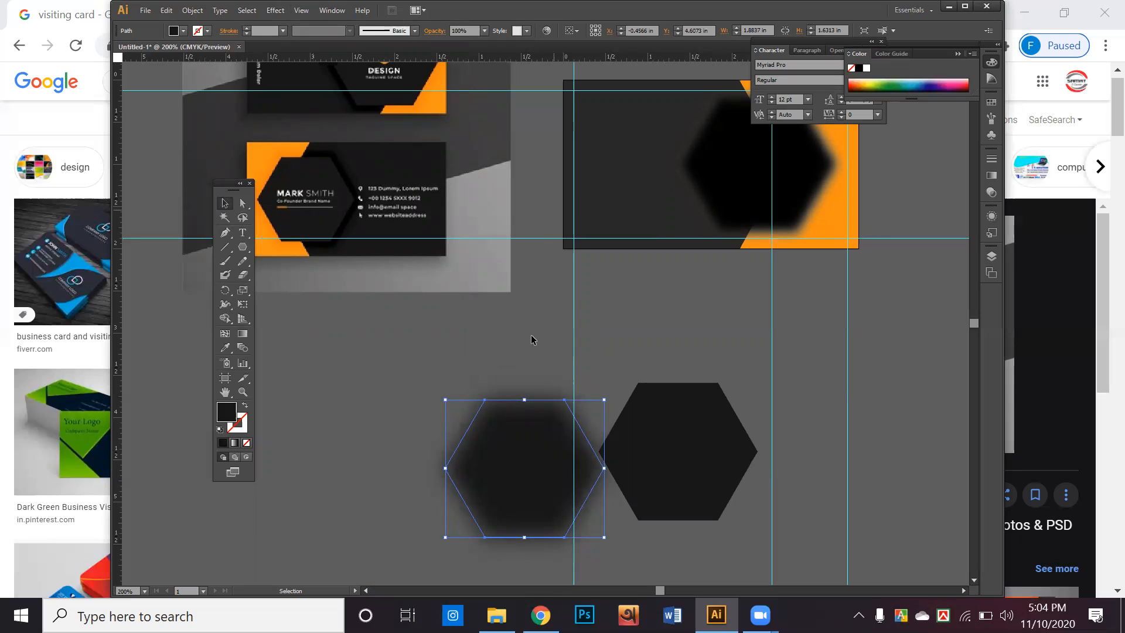
Overlap the blurred copy with the sharp hexagon, try blue and magenta fills on it, and recolour it very dark green
{"action": "left_click_drag", "start_coordinate": [539, 452], "coordinate": [638, 453]}
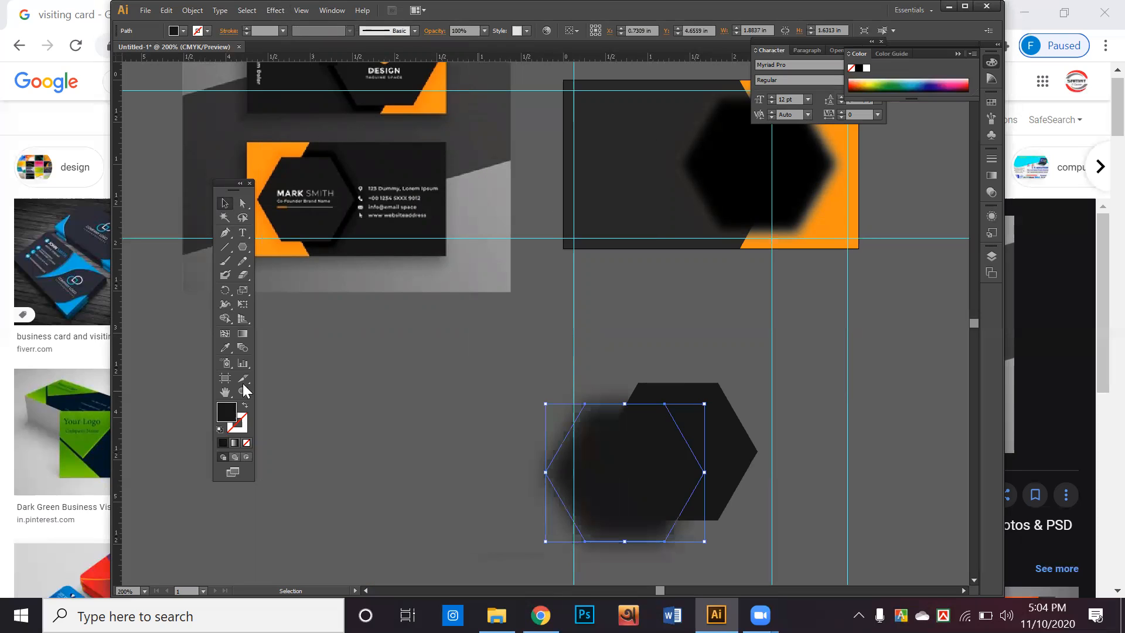
{"action": "left_click", "coordinate": [905, 83]}
{"action": "left_click", "coordinate": [948, 84]}
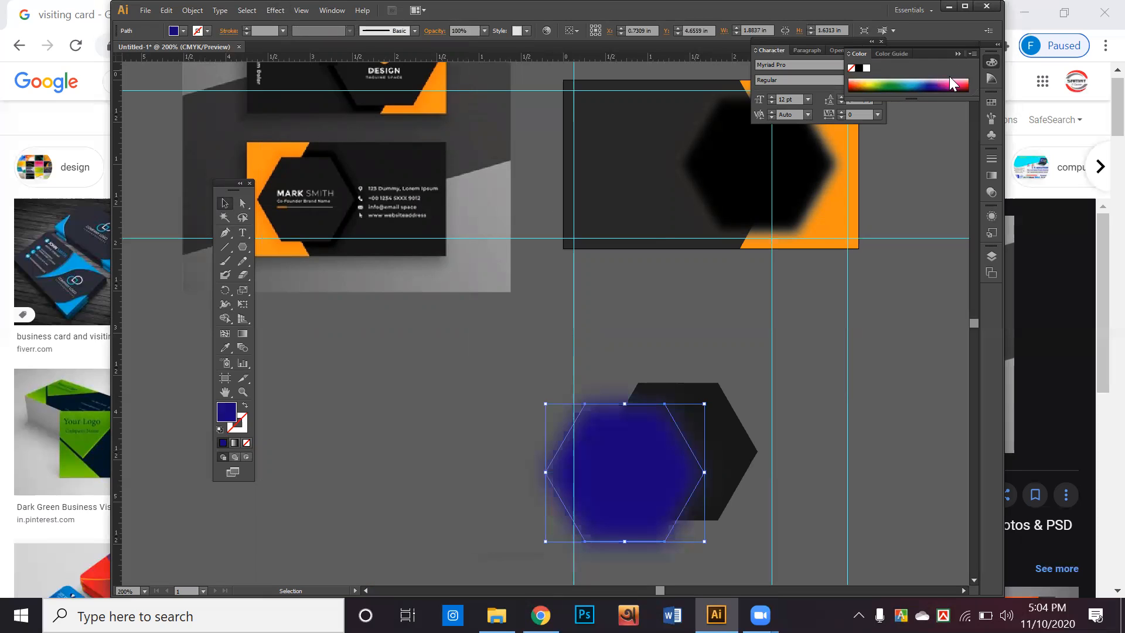
{"action": "left_click", "coordinate": [955, 84]}
{"action": "left_click", "coordinate": [908, 90]}
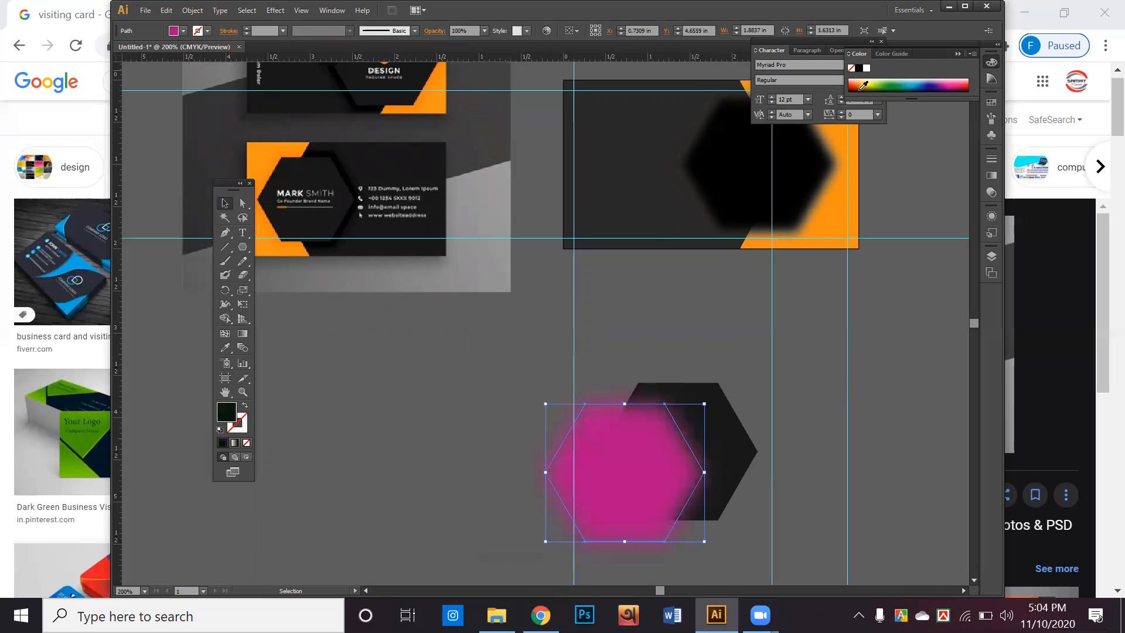
{"action": "left_click", "coordinate": [841, 329]}
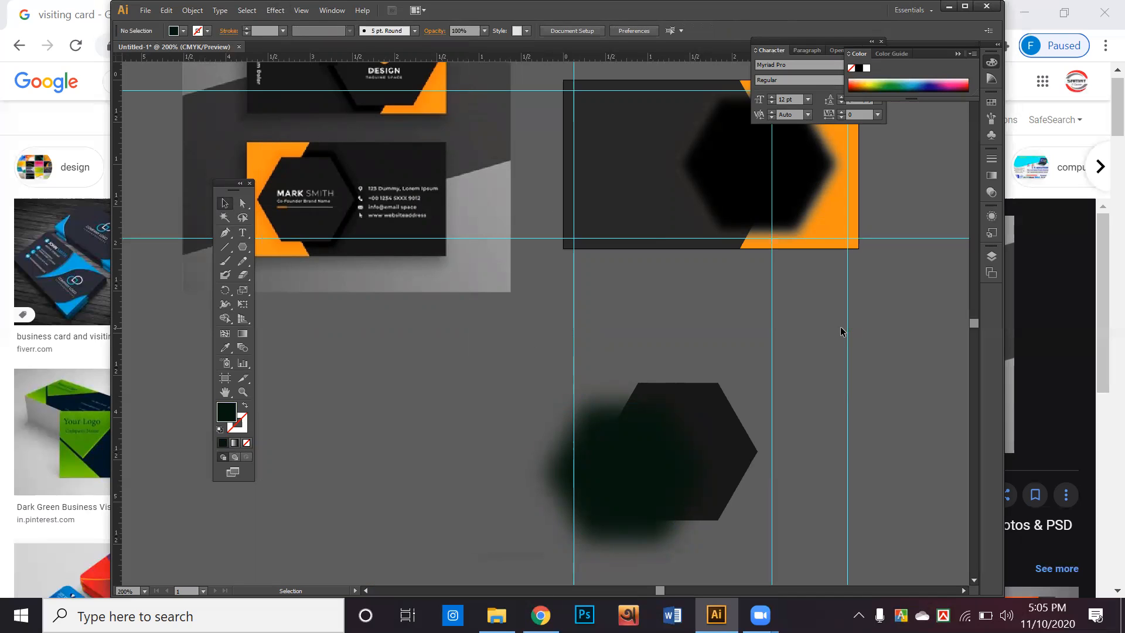
Move the reference image of the two business cards farther left of the card onto empty canvas and deselect it
{"action": "key", "text": "space"}
{"action": "left_click_drag", "start_coordinate": [623, 372], "coordinate": [1042, 382]}
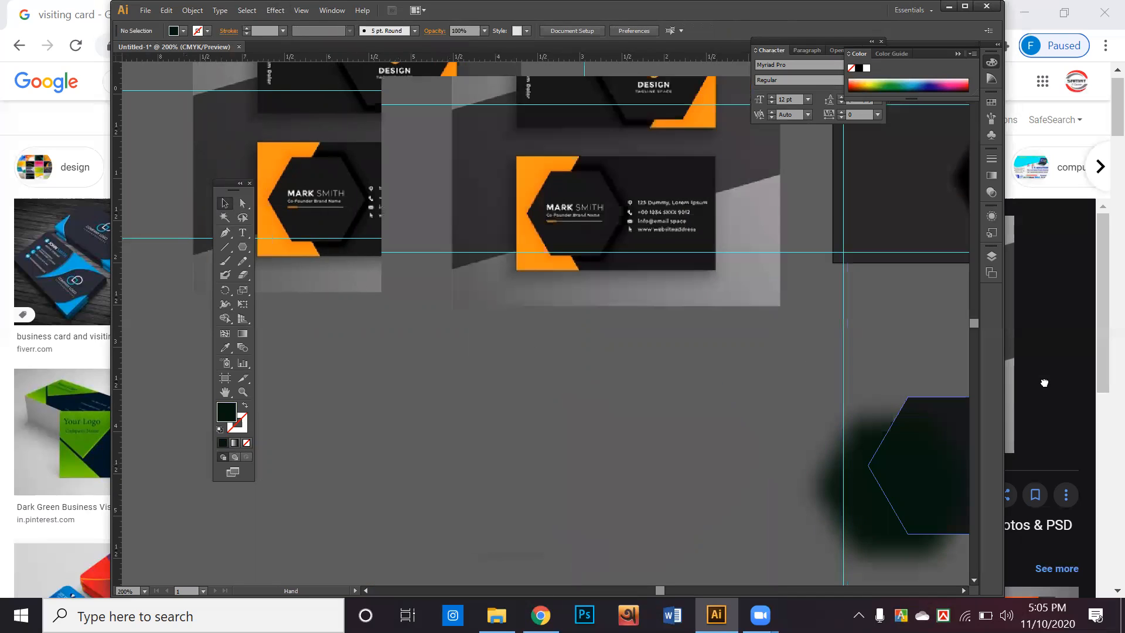
{"action": "left_click_drag", "start_coordinate": [797, 199], "coordinate": [529, 450]}
{"action": "key", "text": "space"}
{"action": "key", "text": "space"}
{"action": "left_click_drag", "start_coordinate": [531, 430], "coordinate": [570, 383]}
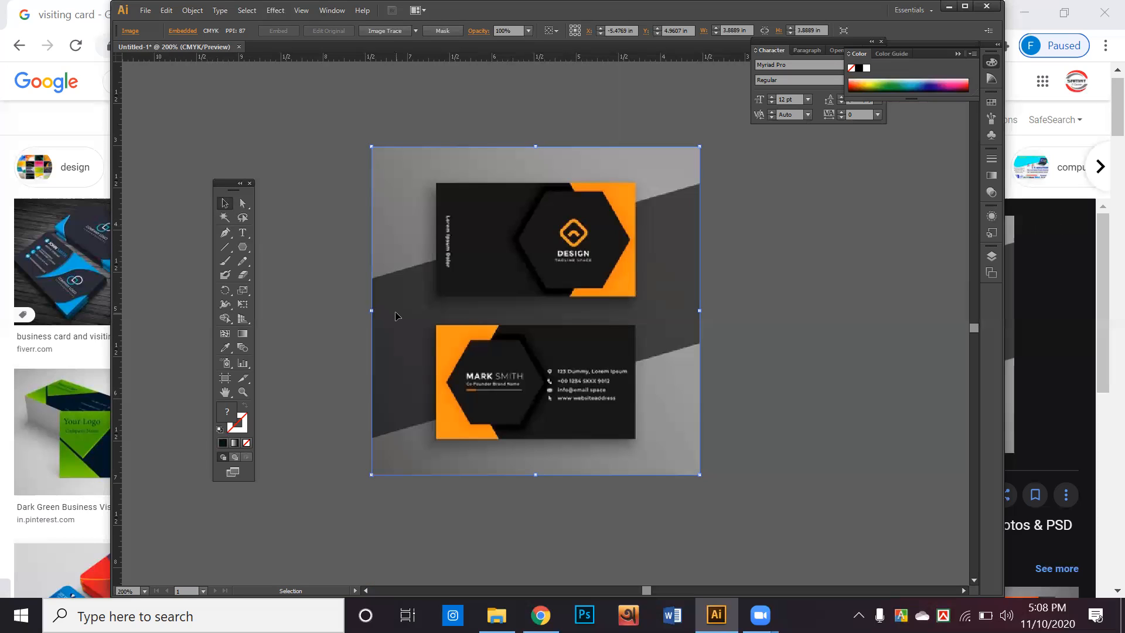
{"action": "left_click_drag", "start_coordinate": [464, 355], "coordinate": [516, 358]}
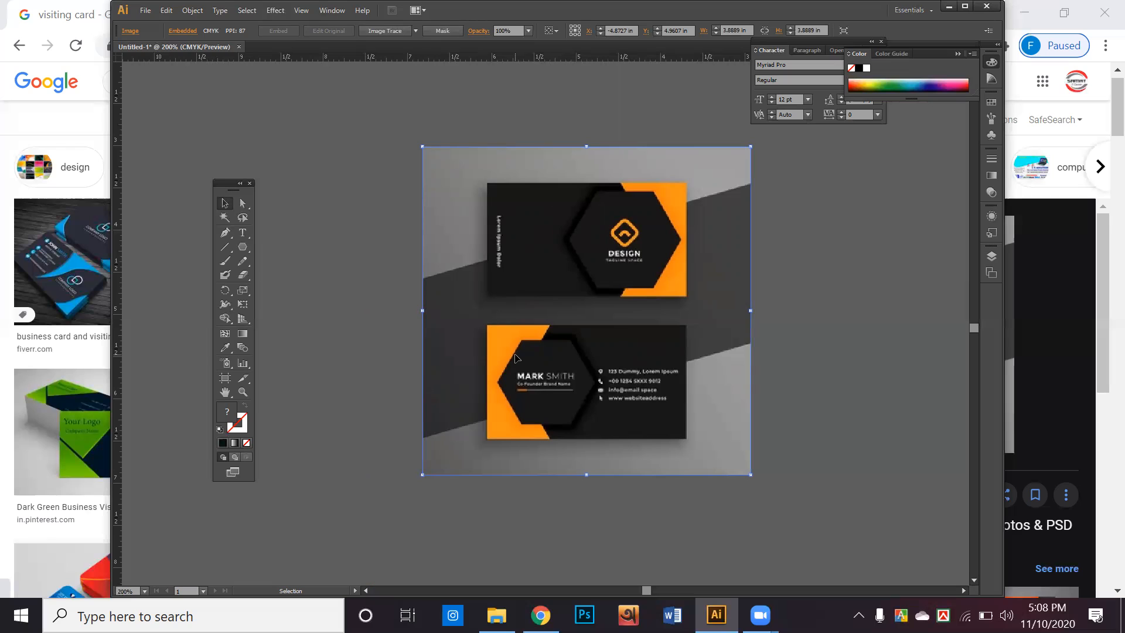
{"action": "left_click_drag", "start_coordinate": [521, 317], "coordinate": [414, 356]}
{"action": "left_click", "coordinate": [714, 309]}
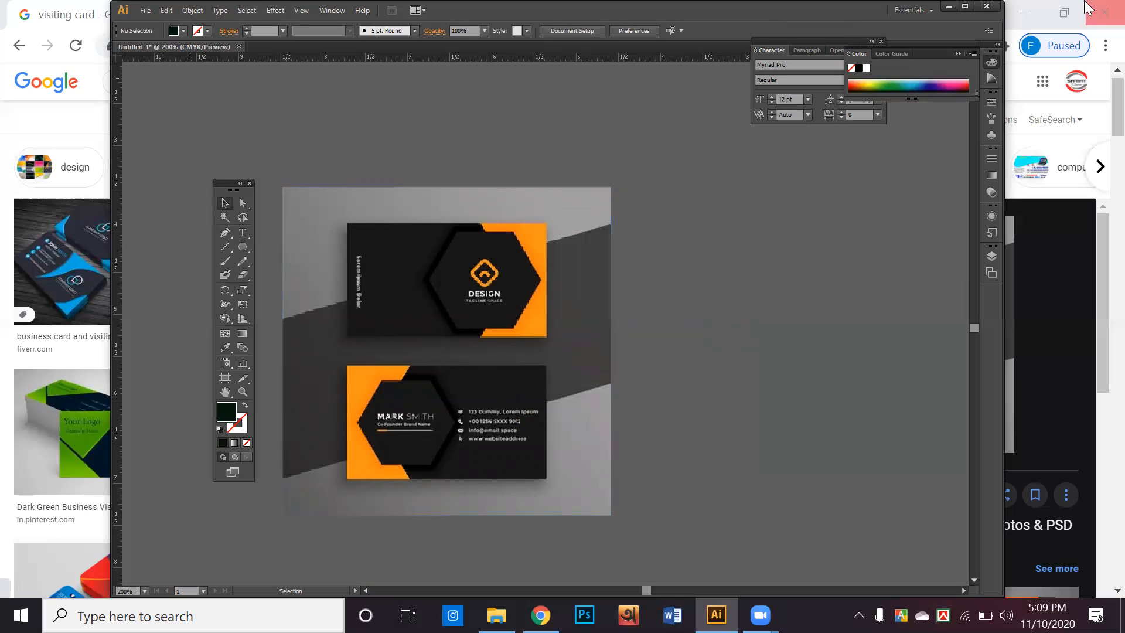
Switch to Chrome and look through the visiting card image results, previewing the Red Corporate and DJ Visiting Cards designs
{"action": "left_click", "coordinate": [947, 5]}
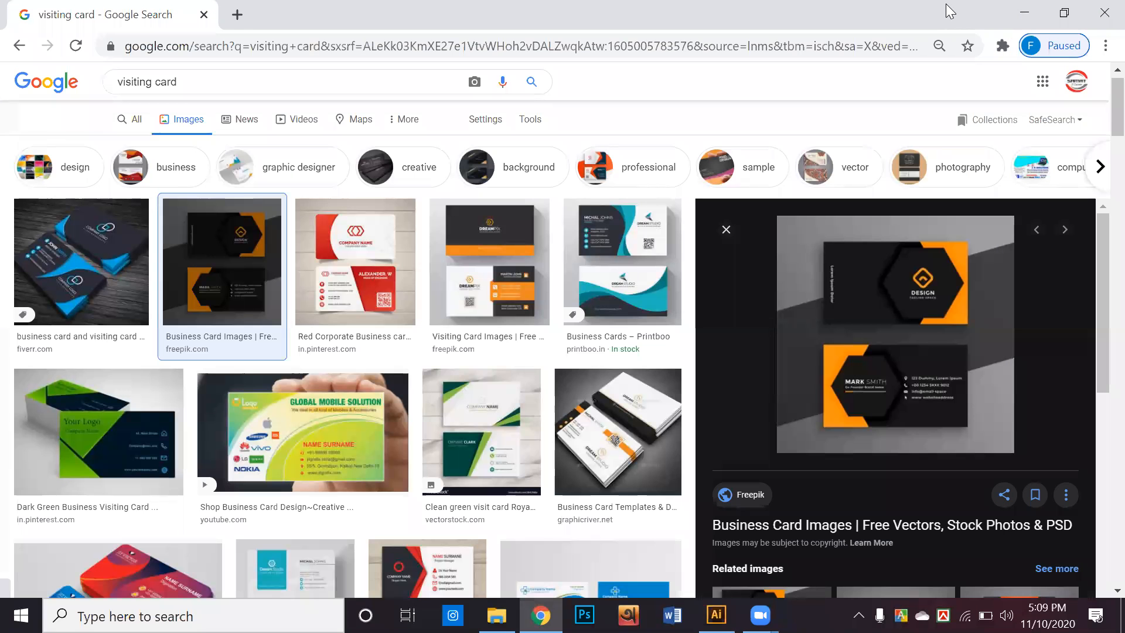
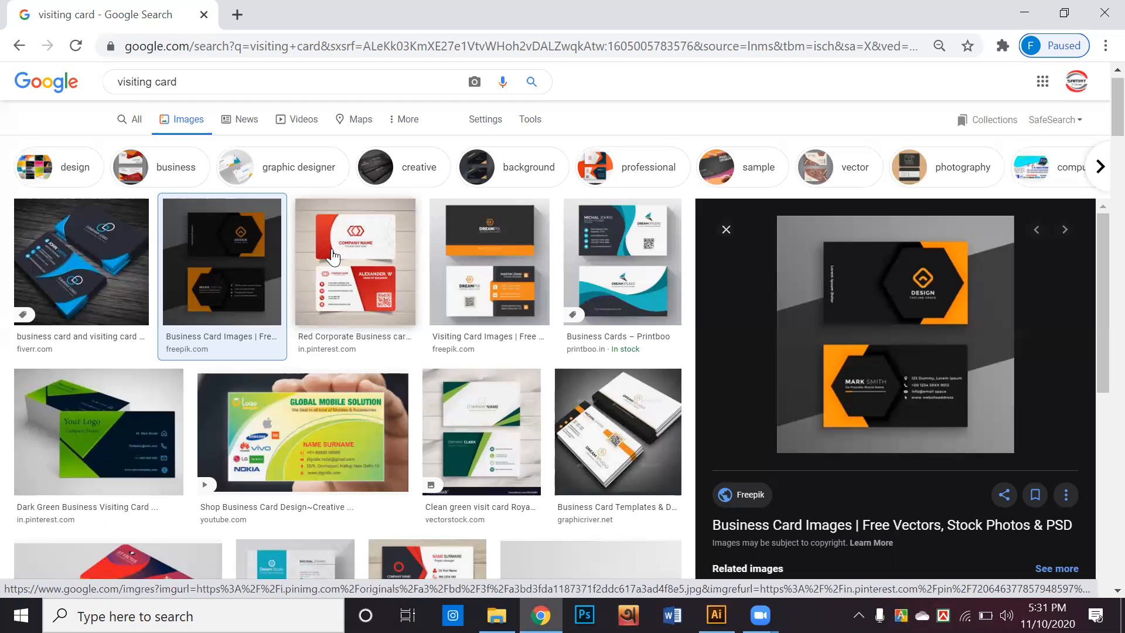
{"action": "left_click", "coordinate": [332, 256]}
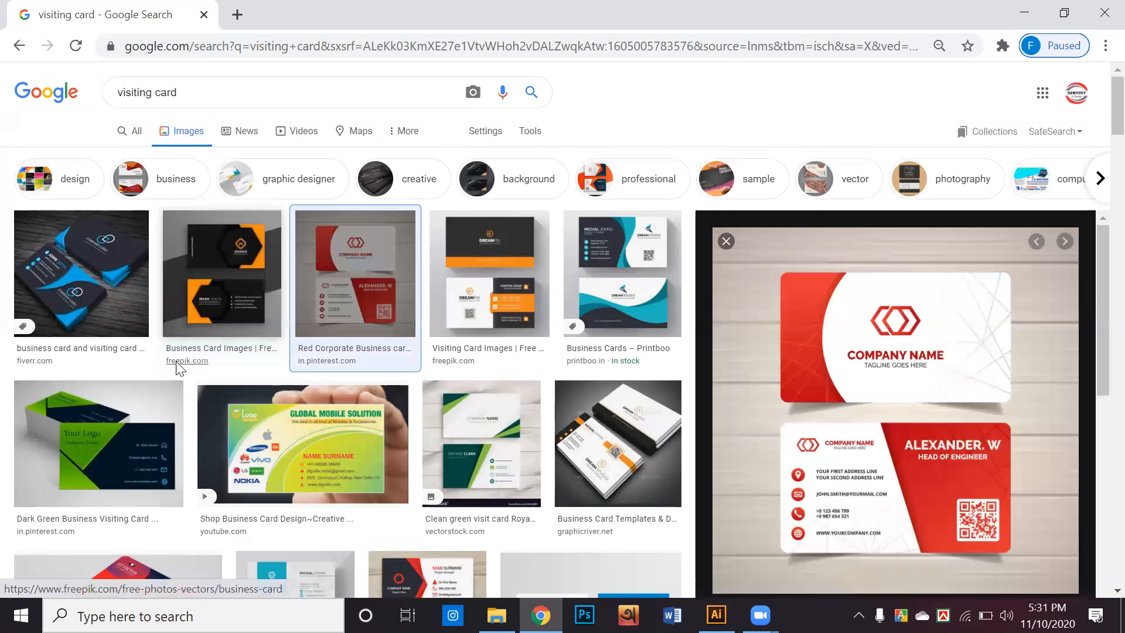
{"action": "scroll", "coordinate": [180, 360], "scroll_direction": "down", "scroll_amount": 3}
{"action": "scroll", "coordinate": [195, 357], "scroll_direction": "down", "scroll_amount": 5}
{"action": "scroll", "coordinate": [202, 380], "scroll_direction": "down", "scroll_amount": 6}
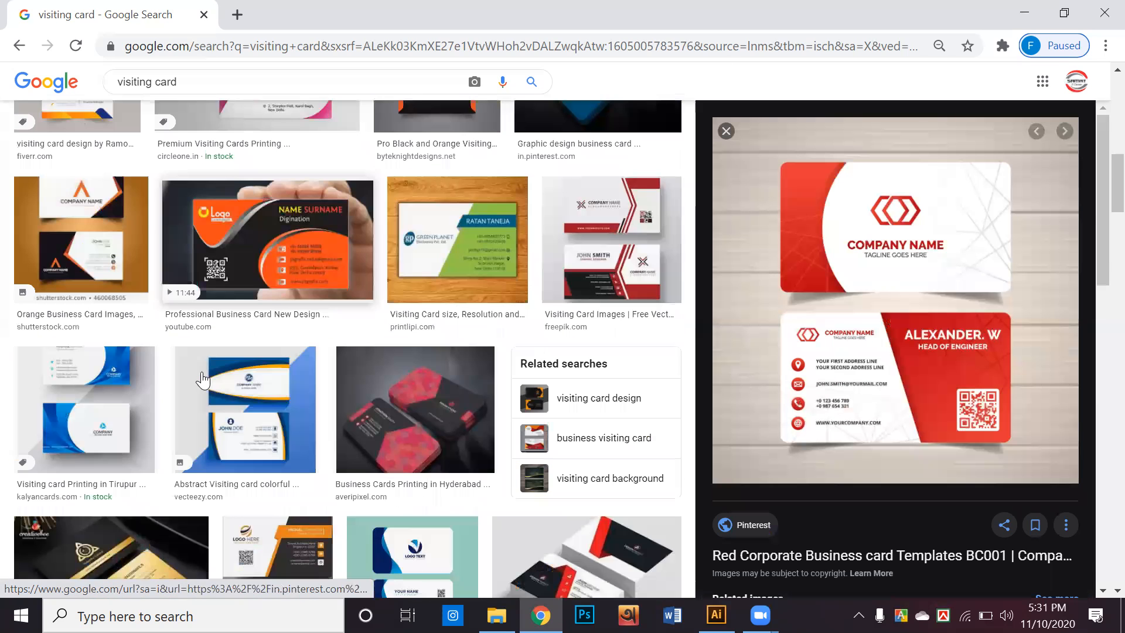
{"action": "scroll", "coordinate": [217, 377], "scroll_direction": "down", "scroll_amount": 3}
{"action": "scroll", "coordinate": [216, 377], "scroll_direction": "down", "scroll_amount": 6}
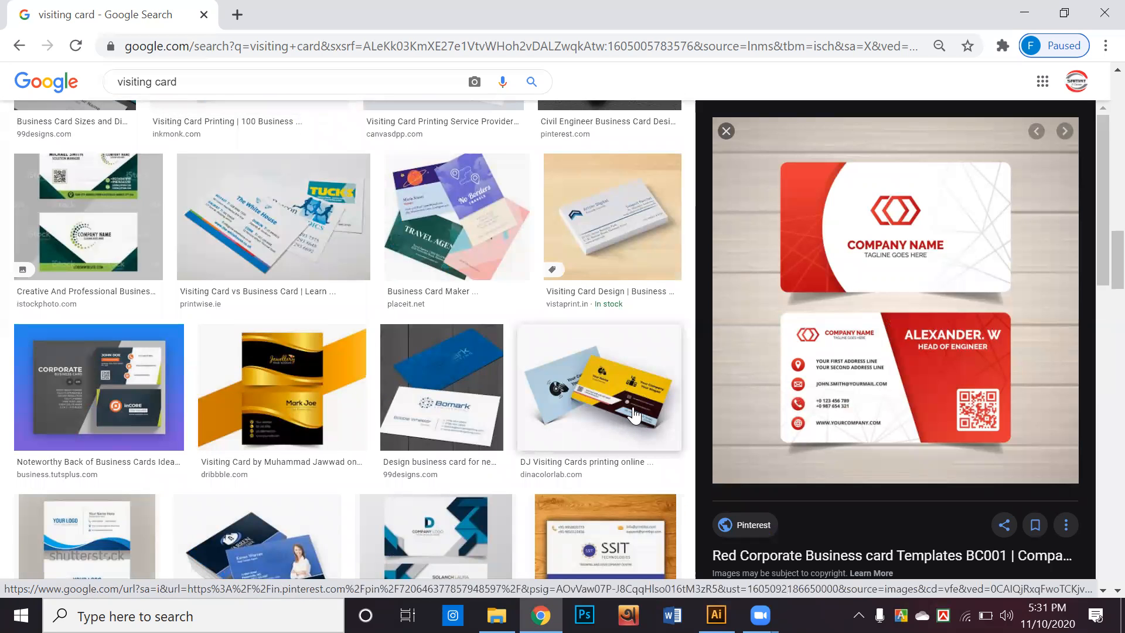
{"action": "scroll", "coordinate": [642, 404], "scroll_direction": "down", "scroll_amount": 2}
{"action": "scroll", "coordinate": [620, 326], "scroll_direction": "down", "scroll_amount": 4}
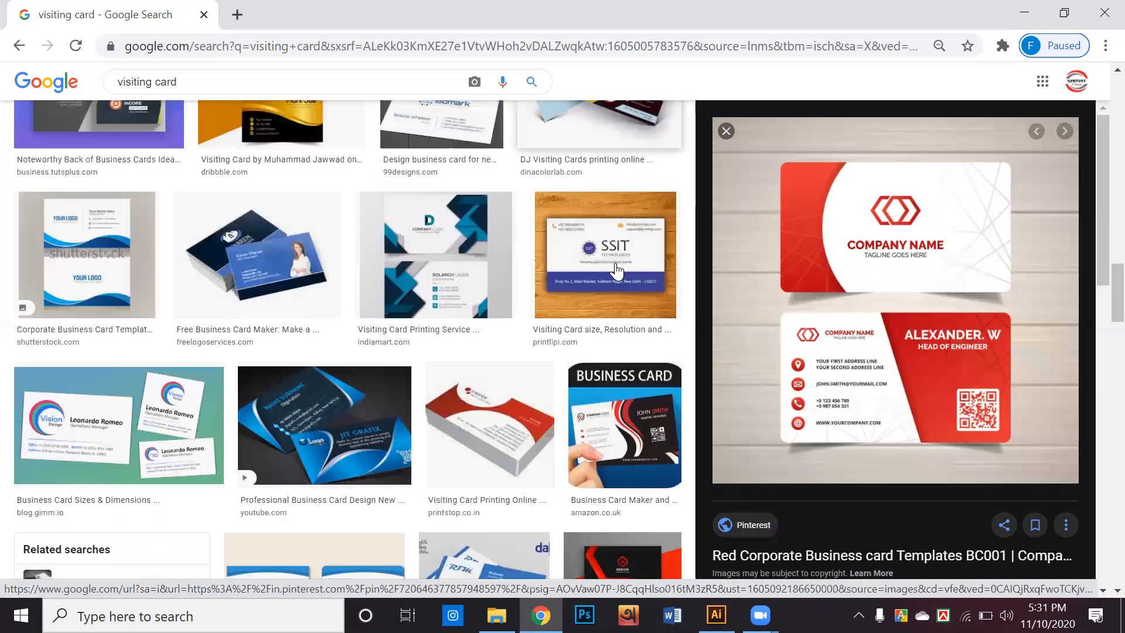
{"action": "scroll", "coordinate": [609, 257], "scroll_direction": "up", "scroll_amount": 3}
{"action": "left_click", "coordinate": [609, 252]}
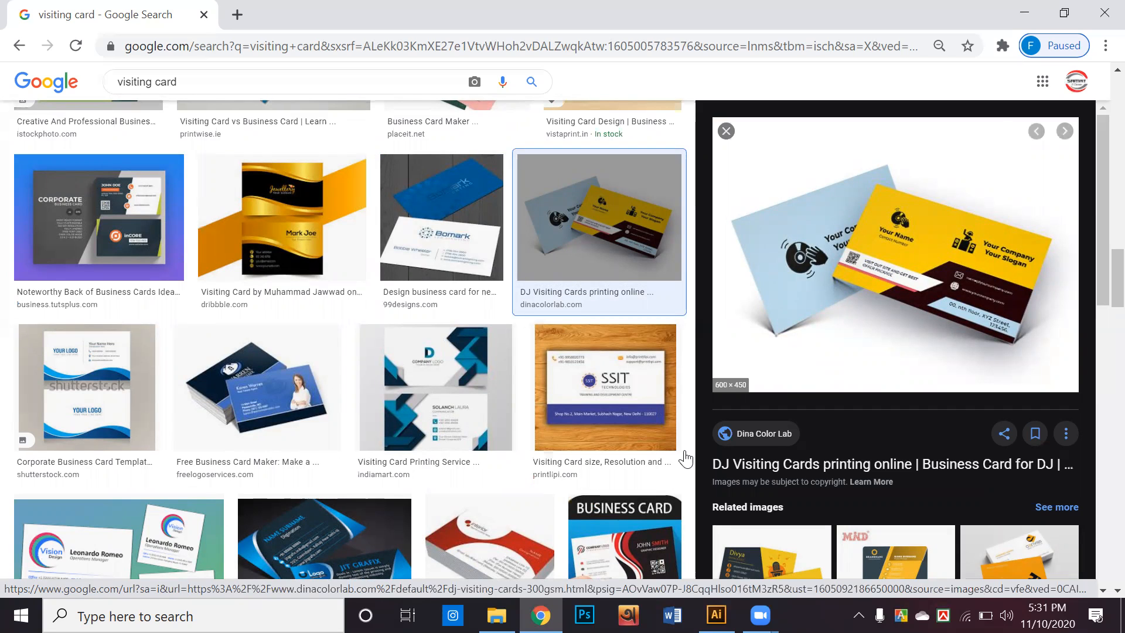
Switch back to Illustrator and examine the name, divider line and contact details on the lower reference card
{"action": "key", "text": "alt+Tab"}
{"action": "scroll", "coordinate": [380, 432], "scroll_direction": "up", "scroll_amount": 2}
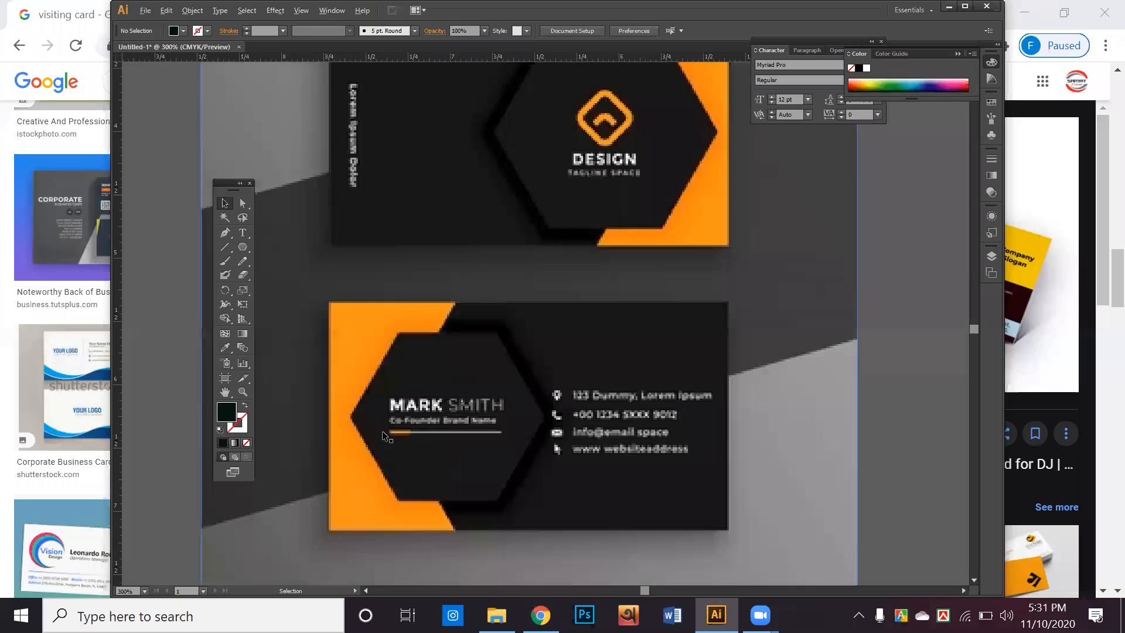
{"action": "scroll", "coordinate": [382, 435], "scroll_direction": "up", "scroll_amount": 3}
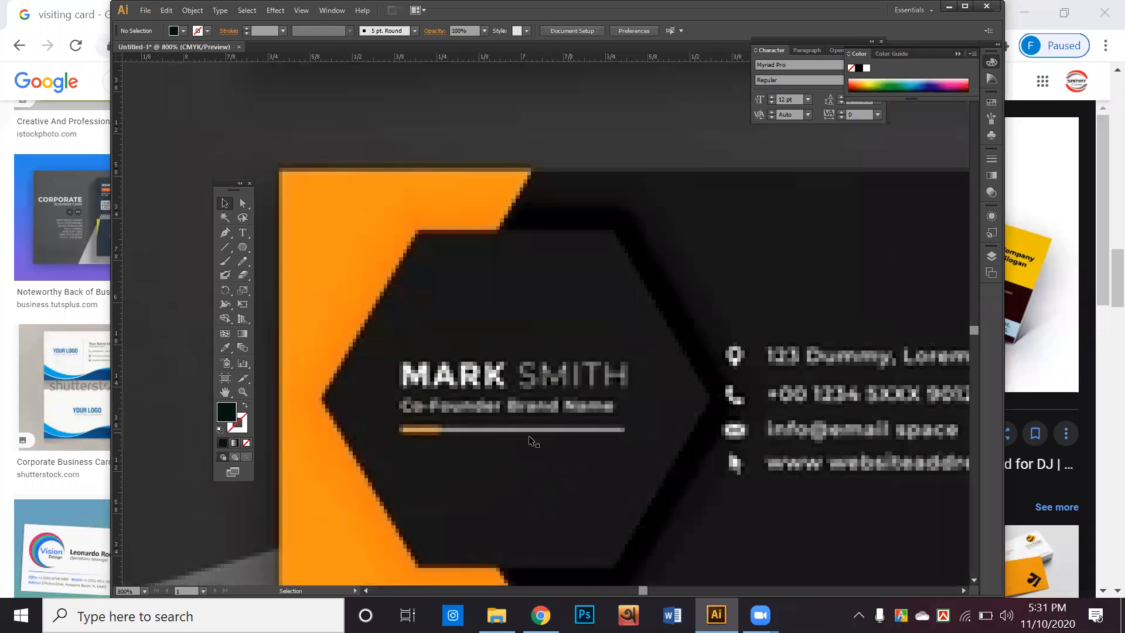
{"action": "scroll", "coordinate": [566, 444], "scroll_direction": "down", "scroll_amount": 1}
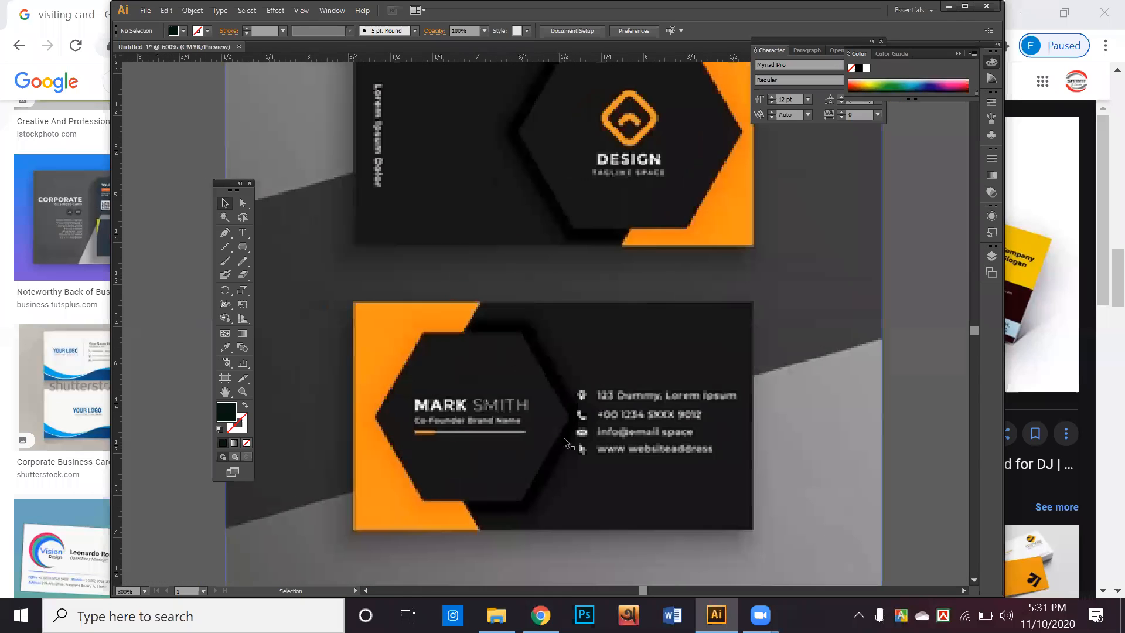
{"action": "scroll", "coordinate": [566, 444], "scroll_direction": "down", "scroll_amount": 3}
{"action": "left_click_drag", "start_coordinate": [820, 450], "coordinate": [581, 251]}
{"action": "left_click_drag", "start_coordinate": [553, 297], "coordinate": [572, 266]}
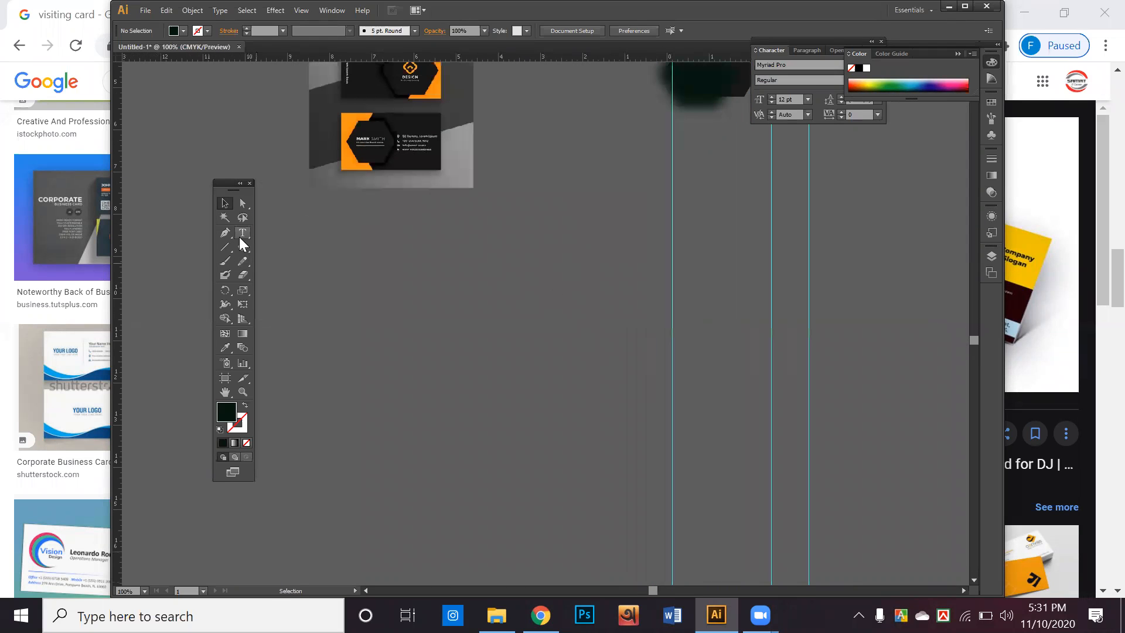
Draw a long, very dark green bar about 6.57 by 0.65 in on the empty canvas below the reference image
{"action": "left_click_drag", "start_coordinate": [242, 250], "coordinate": [273, 246]}
{"action": "left_click_drag", "start_coordinate": [376, 272], "coordinate": [654, 301]}
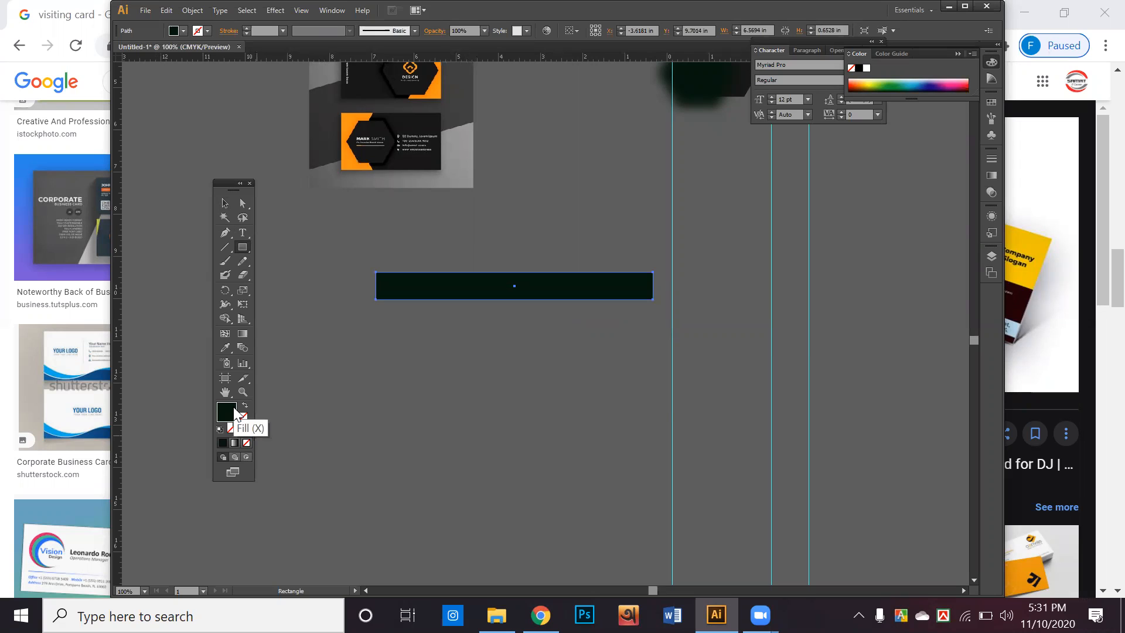
{"action": "double_click", "coordinate": [235, 413]}
{"action": "left_click", "coordinate": [693, 254]}
{"action": "left_click", "coordinate": [224, 202]}
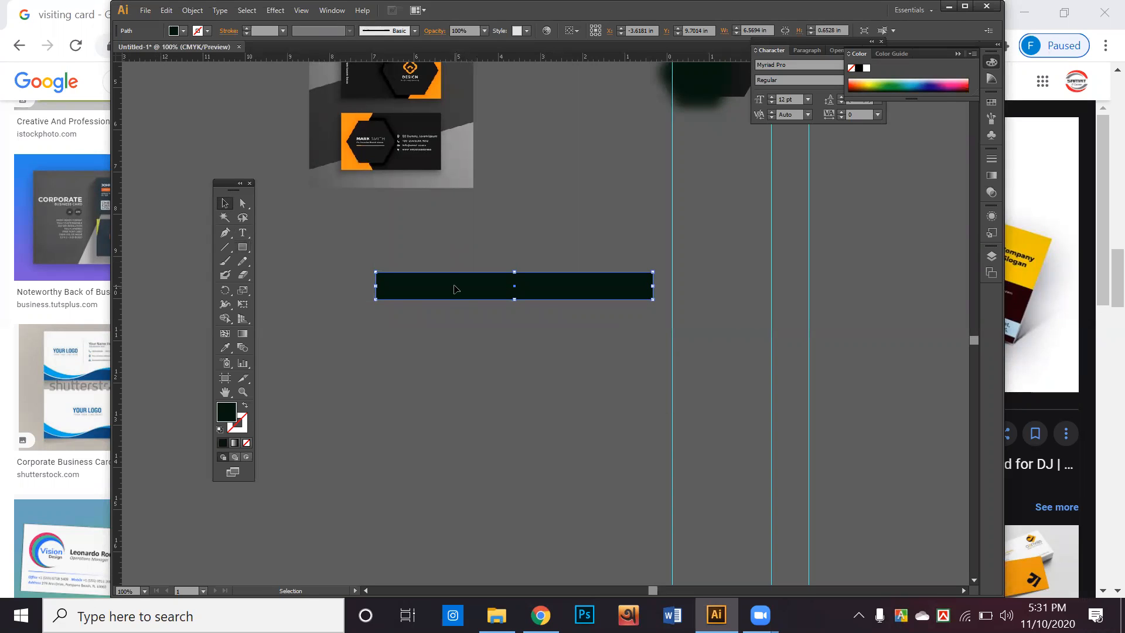
Copy the dark bar below itself, shorten the copy to about 2.61 in wide, and fill it with orange sampled from the reference card
{"action": "left_click_drag", "start_coordinate": [473, 287], "coordinate": [473, 370]}
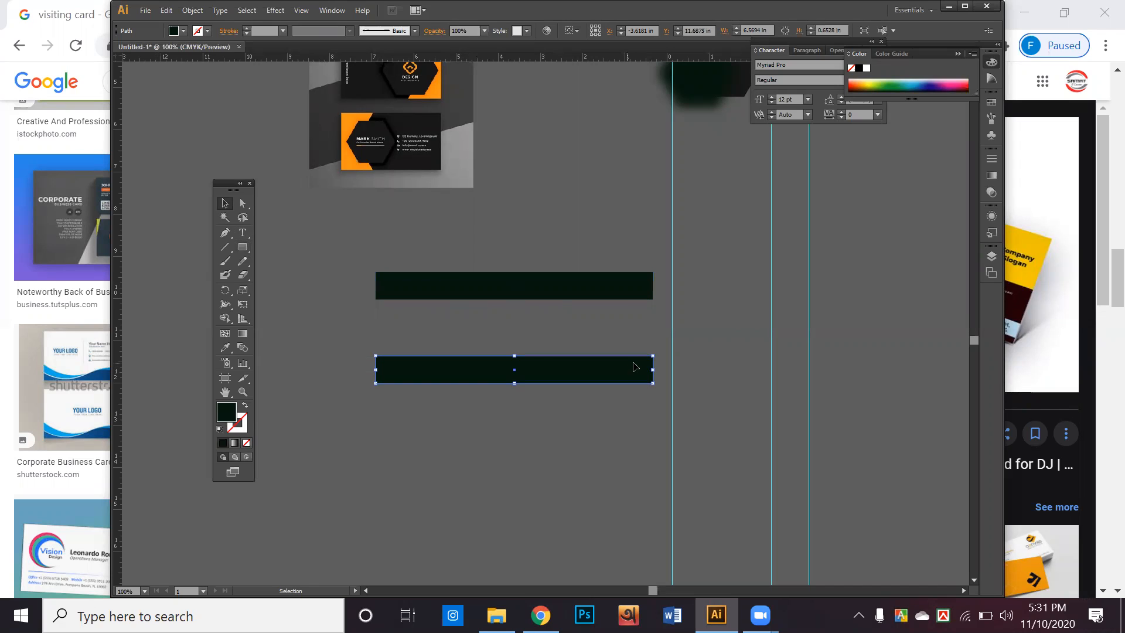
{"action": "left_click_drag", "start_coordinate": [652, 370], "coordinate": [486, 387]}
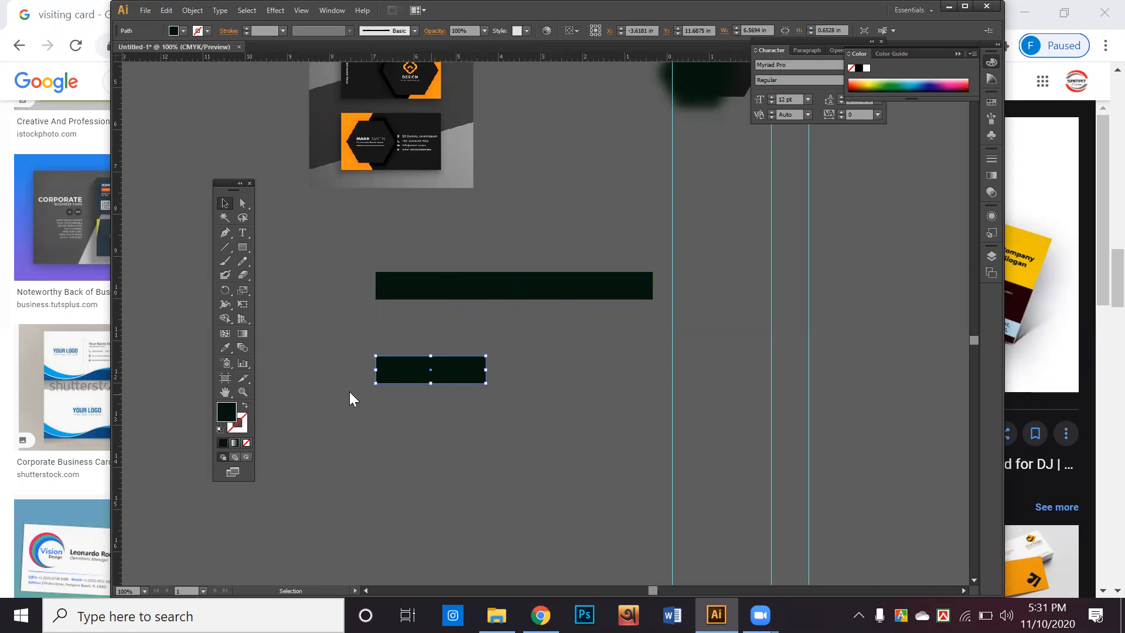
{"action": "left_click", "coordinate": [225, 347]}
{"action": "left_click", "coordinate": [342, 162]}
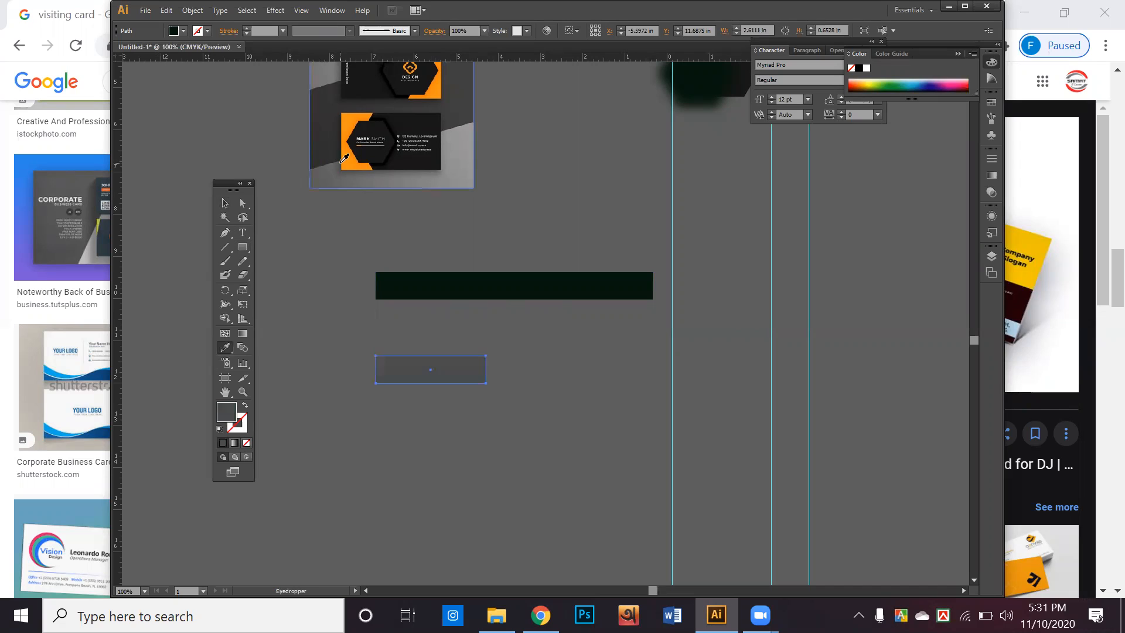
{"action": "left_click", "coordinate": [355, 122]}
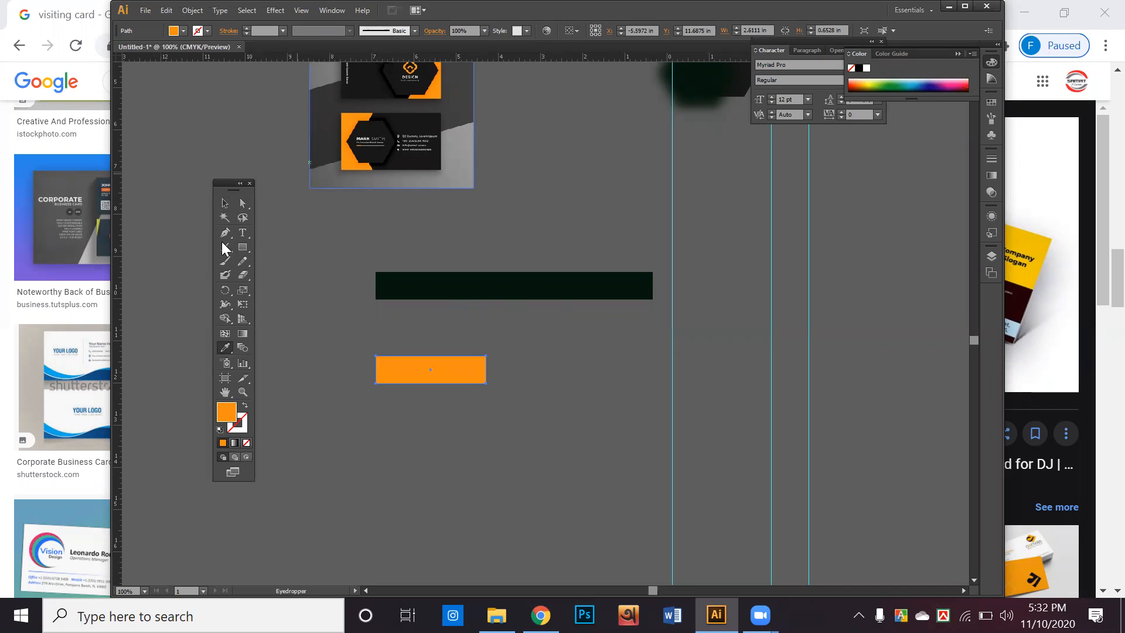
Place the short orange bar over the left end of the dark bar and align it flush with the bar's edge
{"action": "left_click", "coordinate": [224, 203]}
{"action": "left_click", "coordinate": [347, 335]}
{"action": "left_click_drag", "start_coordinate": [422, 371], "coordinate": [420, 289]}
{"action": "left_click", "coordinate": [520, 333]}
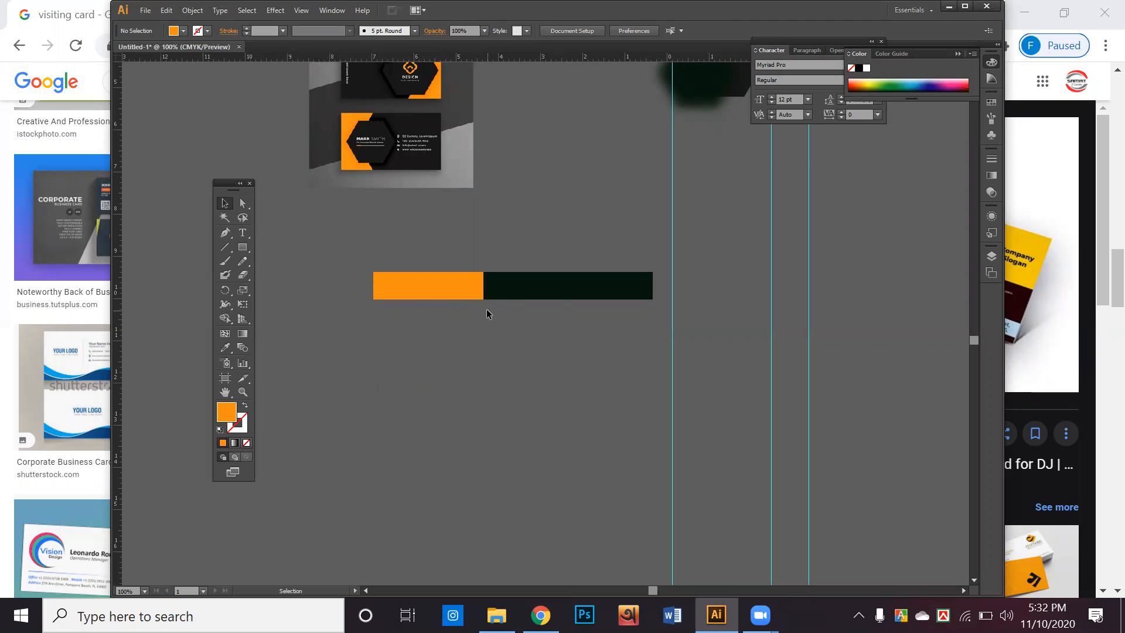
{"action": "left_click", "coordinate": [434, 289]}
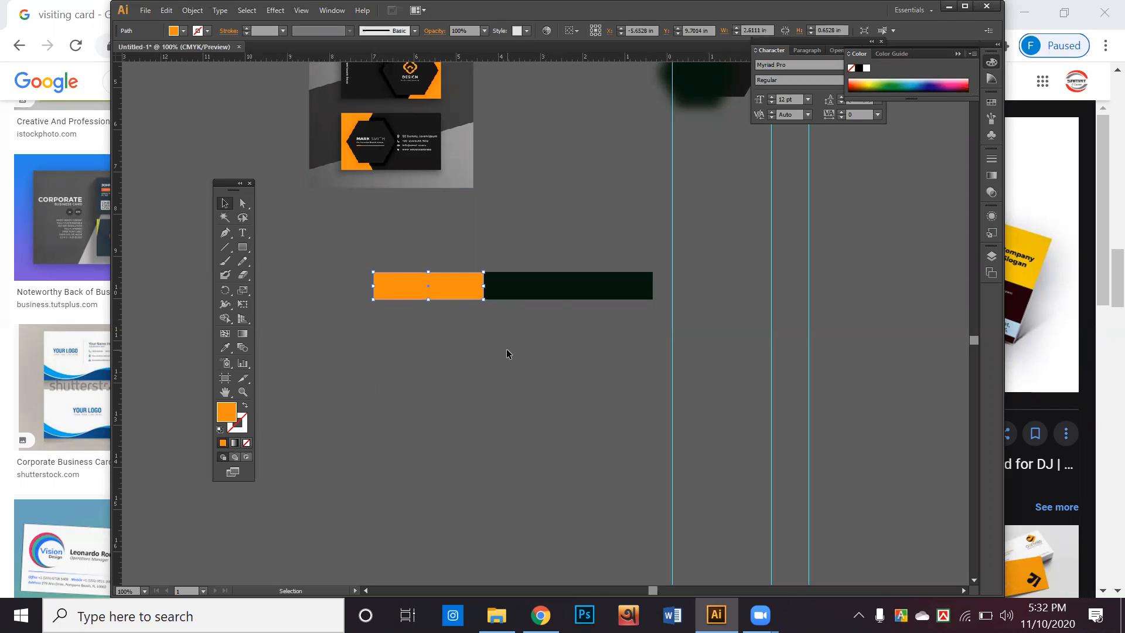
{"action": "left_click", "coordinate": [507, 354]}
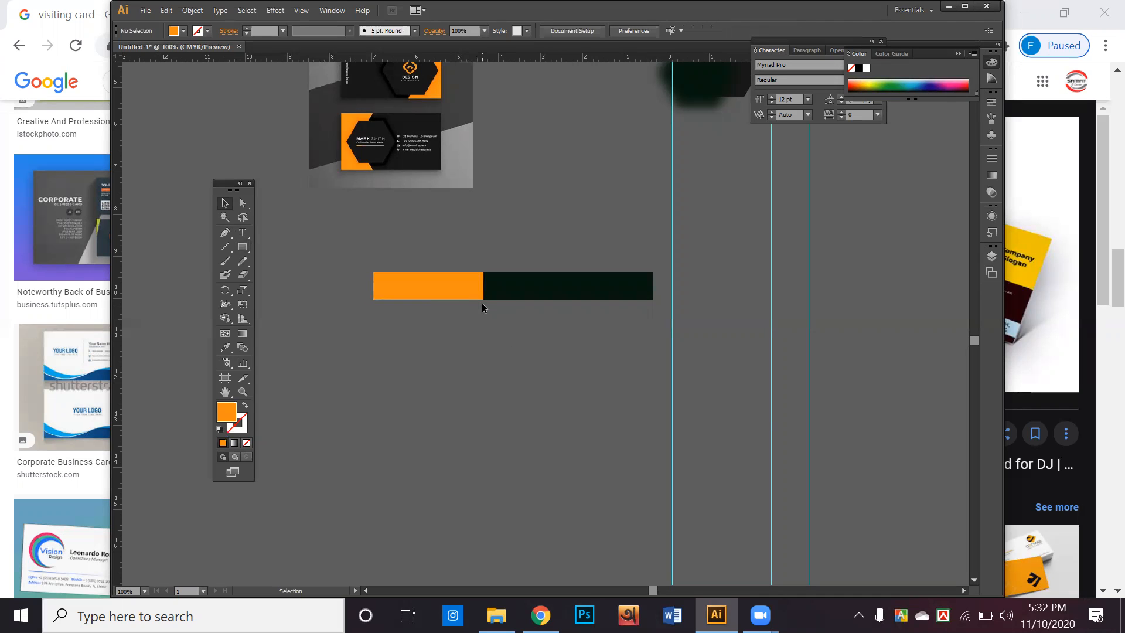
{"action": "mouse_move", "coordinate": [443, 288]}
{"action": "left_mouse_down"}
{"action": "mouse_move", "coordinate": [469, 415]}
{"action": "mouse_move", "coordinate": [470, 304]}
{"action": "mouse_move", "coordinate": [446, 285]}
{"action": "left_mouse_up"}
{"action": "left_click", "coordinate": [485, 356]}
Draw a trial rounded rectangle about 4.93 by 3.25 in with its corner radius enlarged to about 0.85 in, and delete it
{"action": "scroll", "coordinate": [294, 286], "scroll_direction": "up", "scroll_amount": 1}
{"action": "left_click_drag", "start_coordinate": [250, 248], "coordinate": [313, 260]}
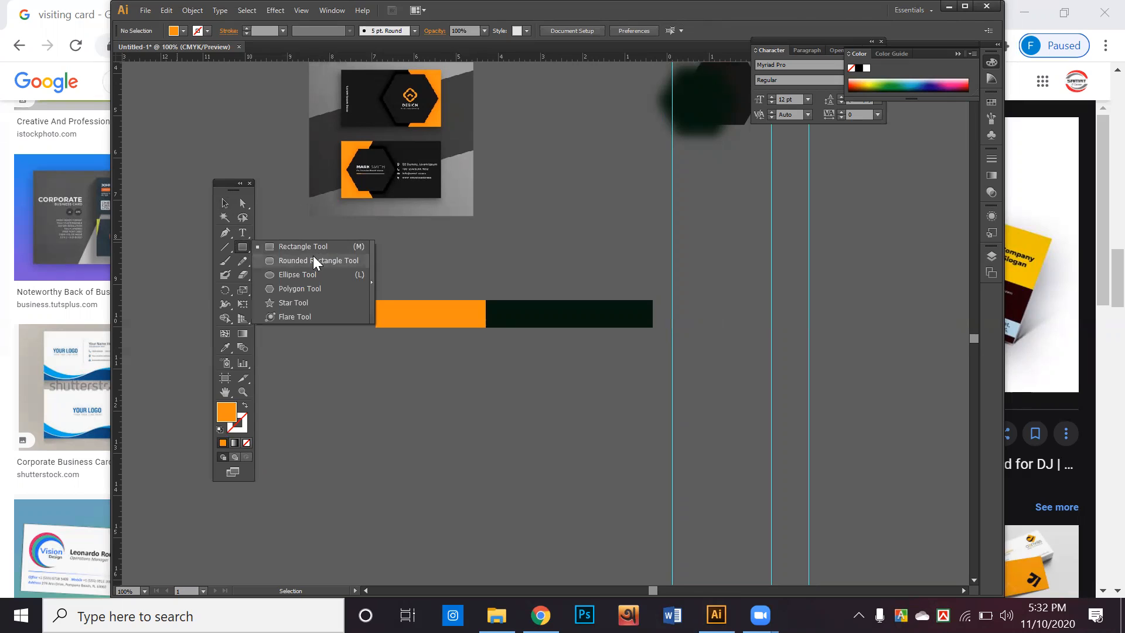
{"action": "left_click_drag", "start_coordinate": [314, 258], "coordinate": [313, 257]}
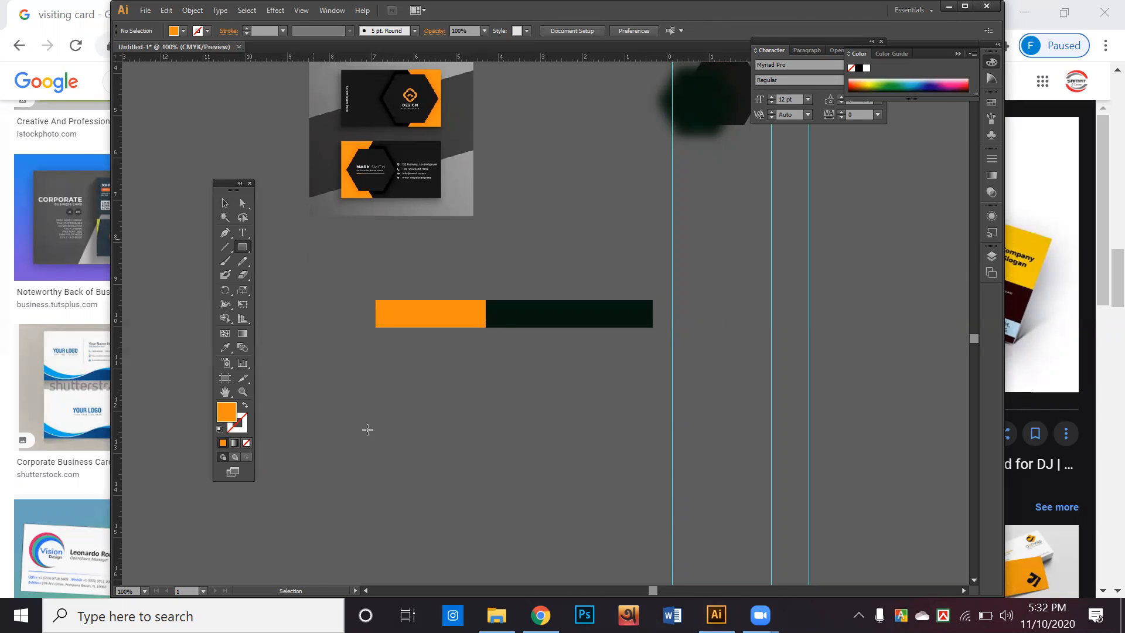
{"action": "scroll", "coordinate": [367, 427], "scroll_direction": "down", "scroll_amount": 4}
{"action": "left_click_drag", "start_coordinate": [355, 330], "coordinate": [680, 259]}
{"action": "key", "text": "Up"}
{"action": "key", "text": "Up"}
{"action": "key", "text": "Up"}
{"action": "key", "text": "Up"}
{"action": "key", "text": "Up"}
{"action": "key", "text": "Up"}
{"action": "key", "text": "Up"}
{"action": "key", "text": "Up"}
{"action": "key", "text": "Up"}
{"action": "key", "text": "Up"}
{"action": "key", "text": "Delete"}
{"action": "key", "text": "space"}
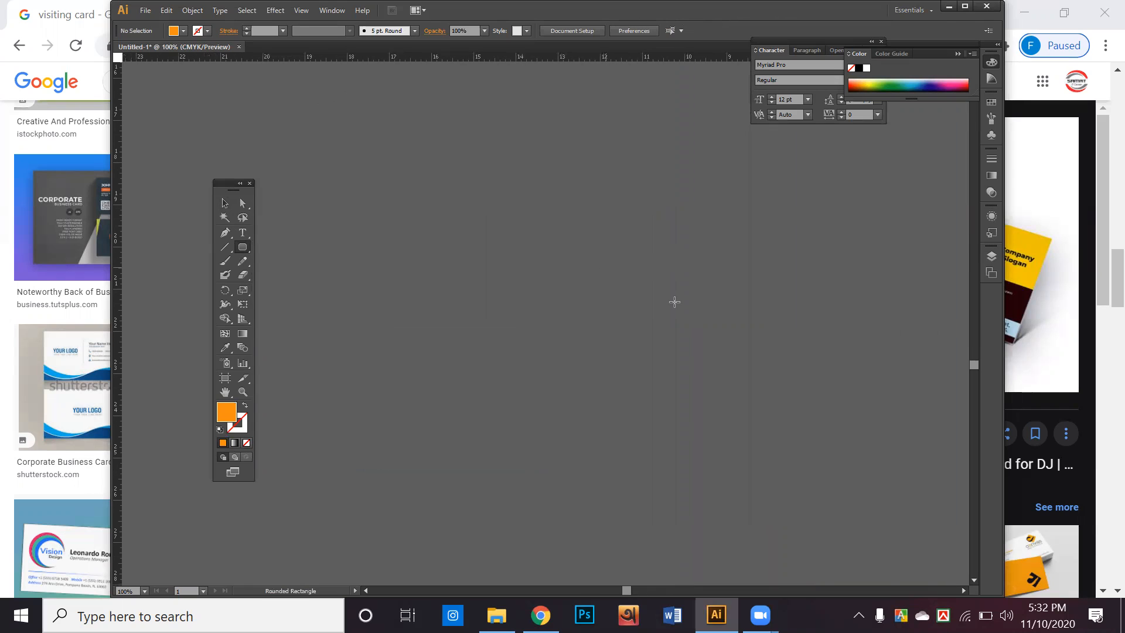
Create a rounded rectangle 3.5 in wide and 2 in high with a 0.8472 in corner radius on the empty canvas
{"action": "left_click", "coordinate": [676, 303]}
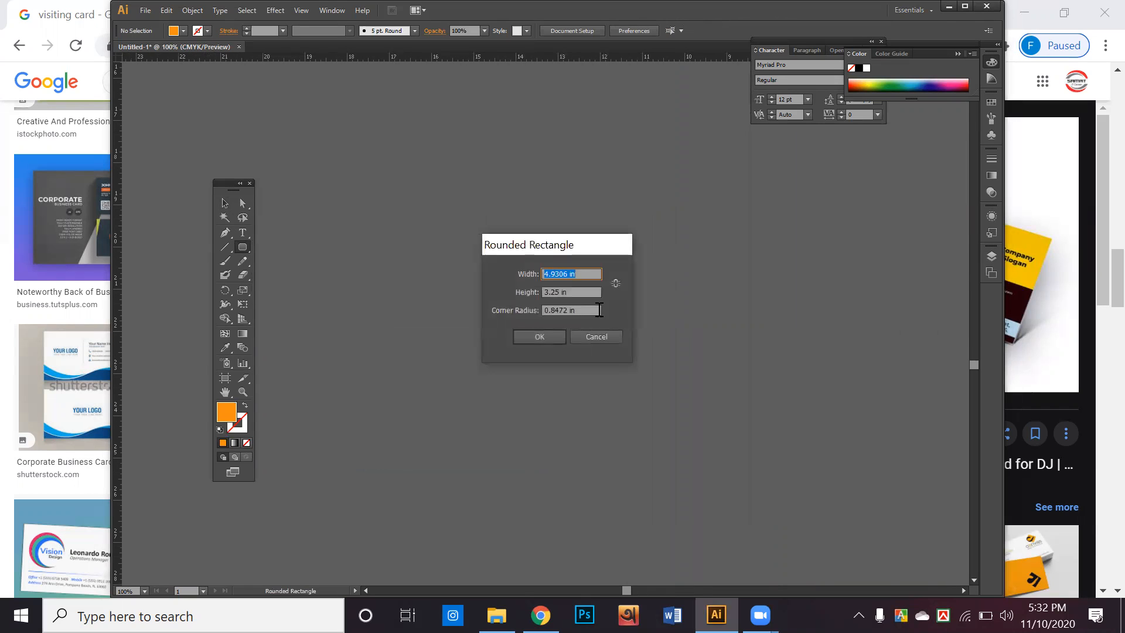
{"action": "type", "text": "3.5"}
{"action": "key", "text": "Tab"}
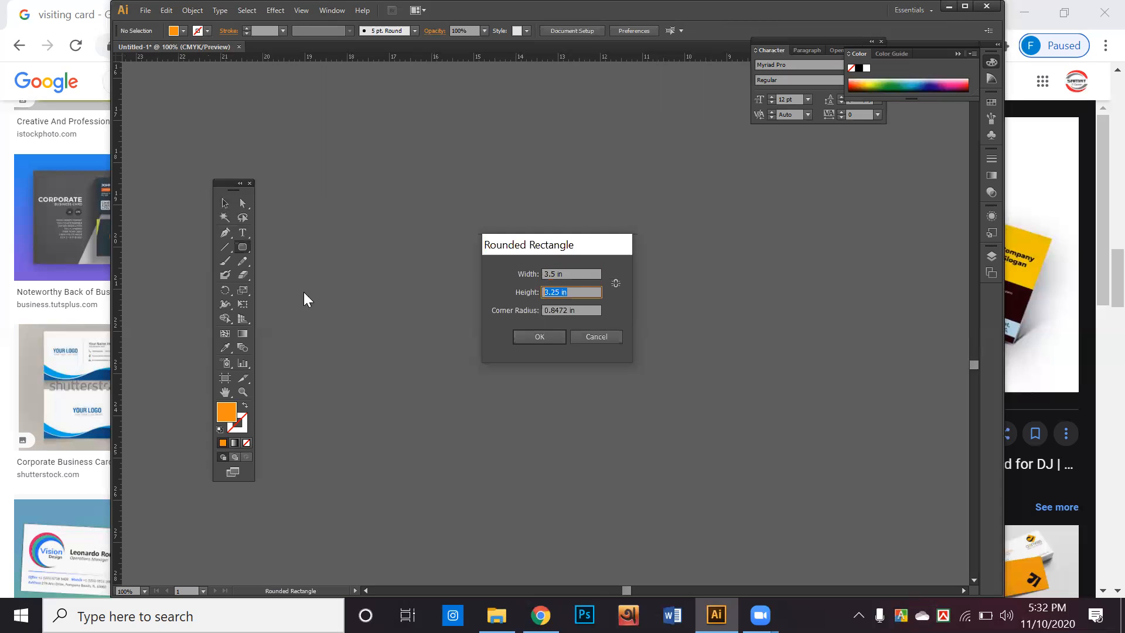
{"action": "type", "text": "2"}
{"action": "key", "text": "Return"}
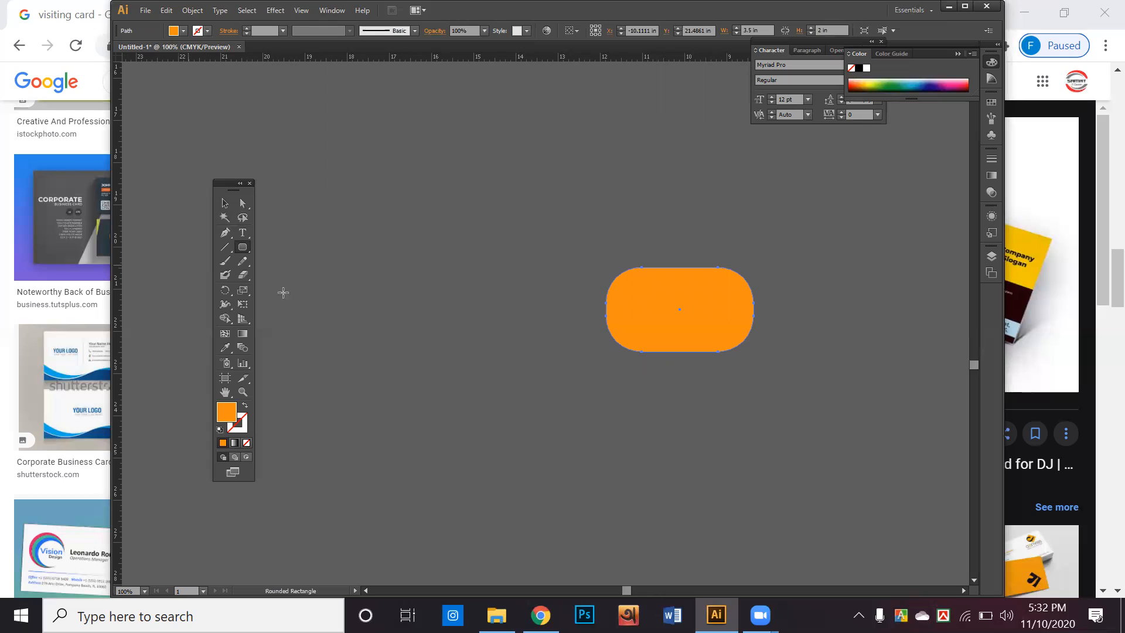
Draw a trial rounded rectangle about 2.01 in high with a smaller 0.375 in corner radius, and delete both rounded shapes
{"action": "left_click", "coordinate": [225, 203]}
{"action": "left_click_drag", "start_coordinate": [242, 249], "coordinate": [296, 266]}
{"action": "left_click_drag", "start_coordinate": [350, 253], "coordinate": [488, 338]}
{"action": "left_click", "coordinate": [225, 202]}
{"action": "left_click_drag", "start_coordinate": [337, 211], "coordinate": [631, 362]}
{"action": "key", "text": "Delete"}
Create a rounded rectangle 3.5 in wide and 2 in high with a 0.375 in corner radius
{"action": "left_click", "coordinate": [244, 251]}
{"action": "left_click", "coordinate": [527, 286]}
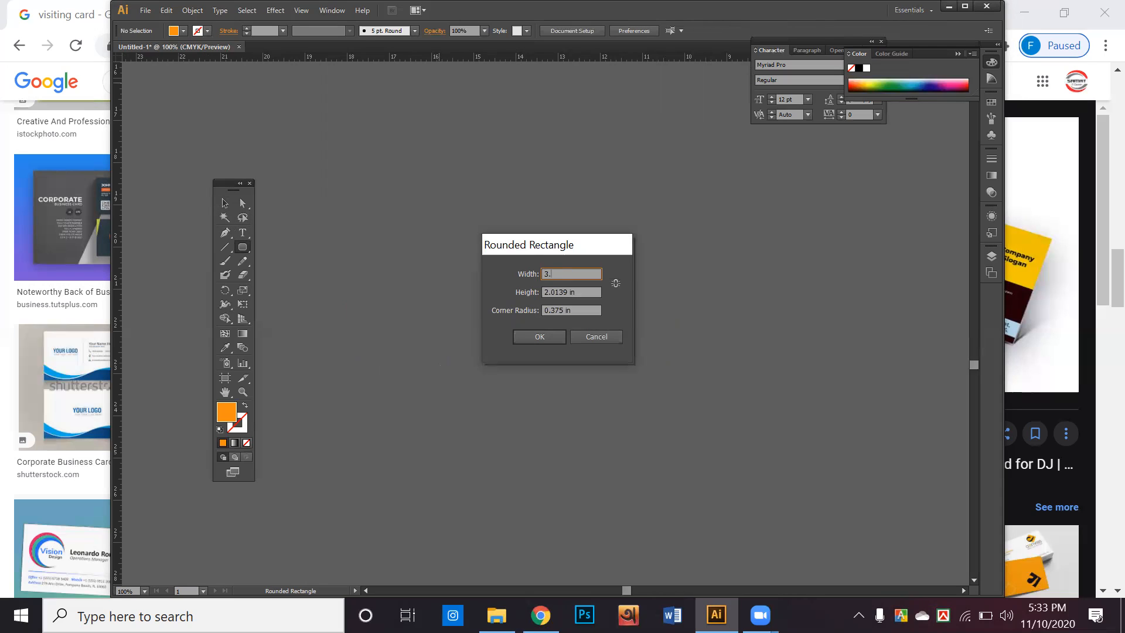
{"action": "key", "text": "Tab"}
{"action": "type", "text": "2"}
{"action": "key", "text": "Return"}
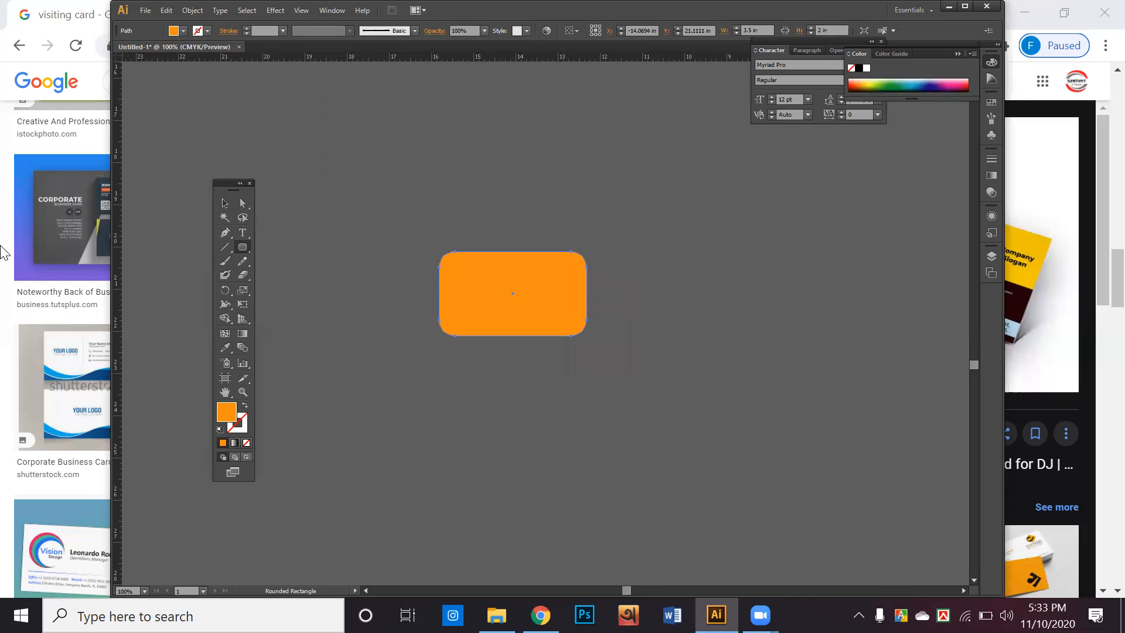
Examine the outline and rounded corners of the orange rounded rectangle up close
{"action": "left_click", "coordinate": [225, 204]}
{"action": "left_click", "coordinate": [334, 199]}
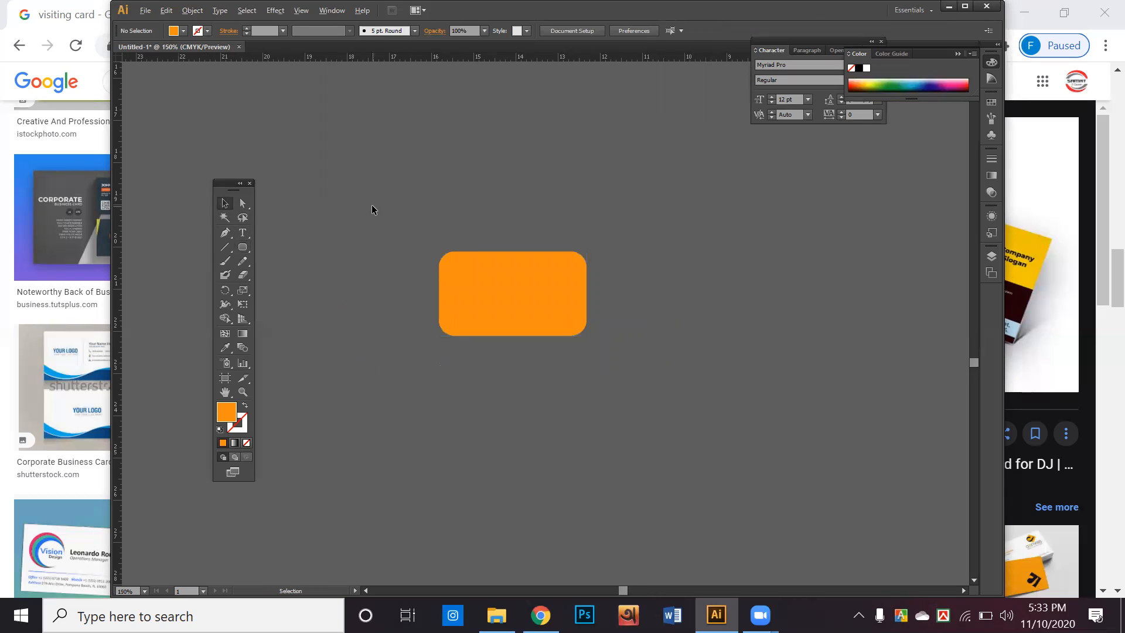
{"action": "scroll", "coordinate": [372, 205], "scroll_direction": "up", "scroll_amount": 3}
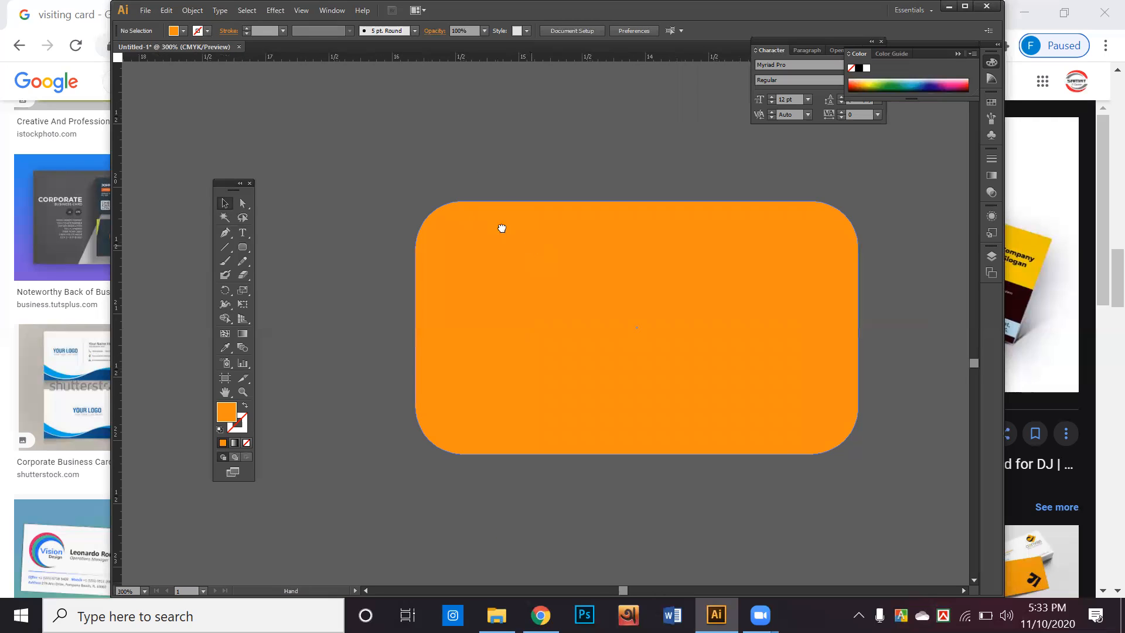
{"action": "left_click_drag", "start_coordinate": [531, 244], "coordinate": [502, 227]}
{"action": "left_click_drag", "start_coordinate": [532, 284], "coordinate": [562, 268]}
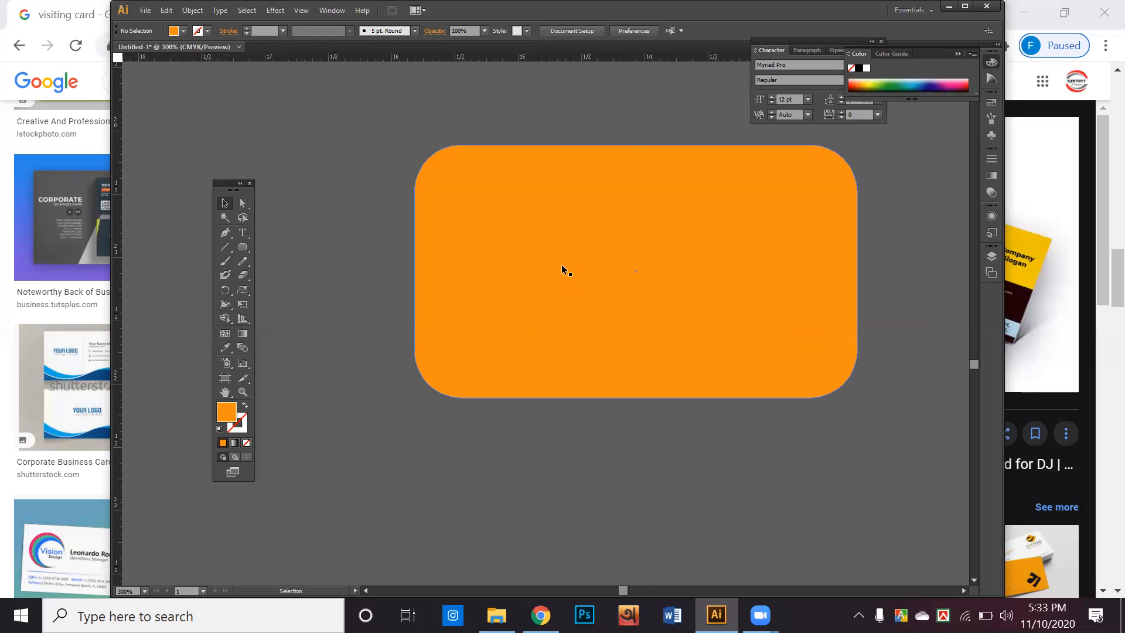
{"action": "left_click", "coordinate": [464, 257]}
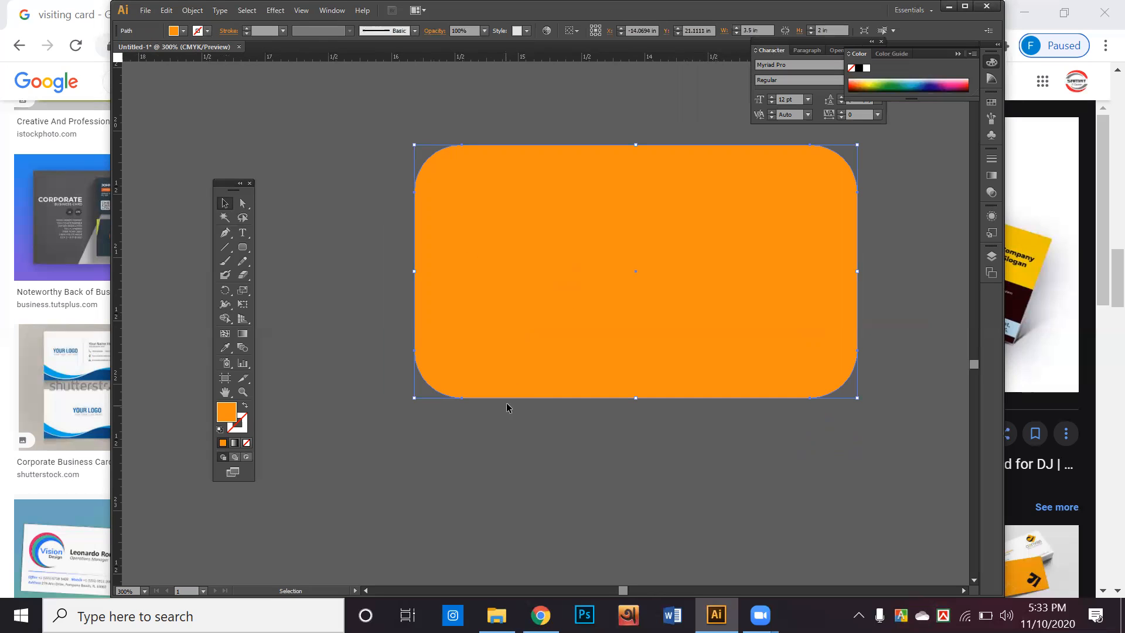
{"action": "scroll", "coordinate": [508, 407], "scroll_direction": "down", "scroll_amount": 2}
{"action": "left_click_drag", "start_coordinate": [561, 390], "coordinate": [560, 369]}
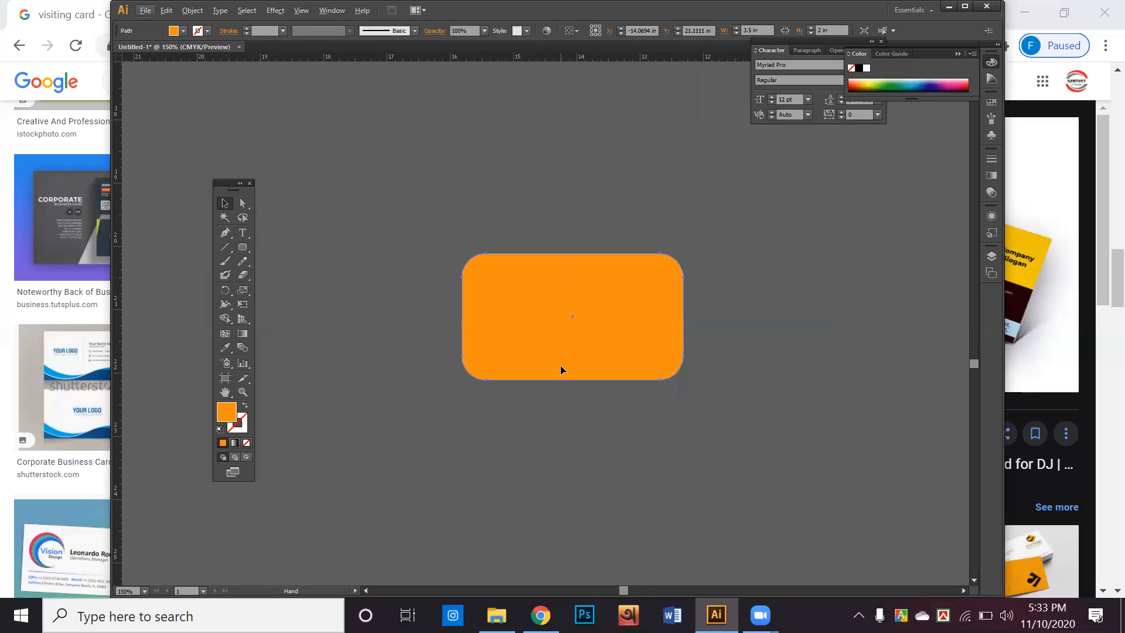
Move the orange rounded rectangle next to the left side of the reference image and deselect it
{"action": "scroll", "coordinate": [561, 370], "scroll_direction": "down", "scroll_amount": 1}
{"action": "scroll", "coordinate": [561, 370], "scroll_direction": "down", "scroll_amount": 1}
{"action": "scroll", "coordinate": [561, 367], "scroll_direction": "down", "scroll_amount": 1}
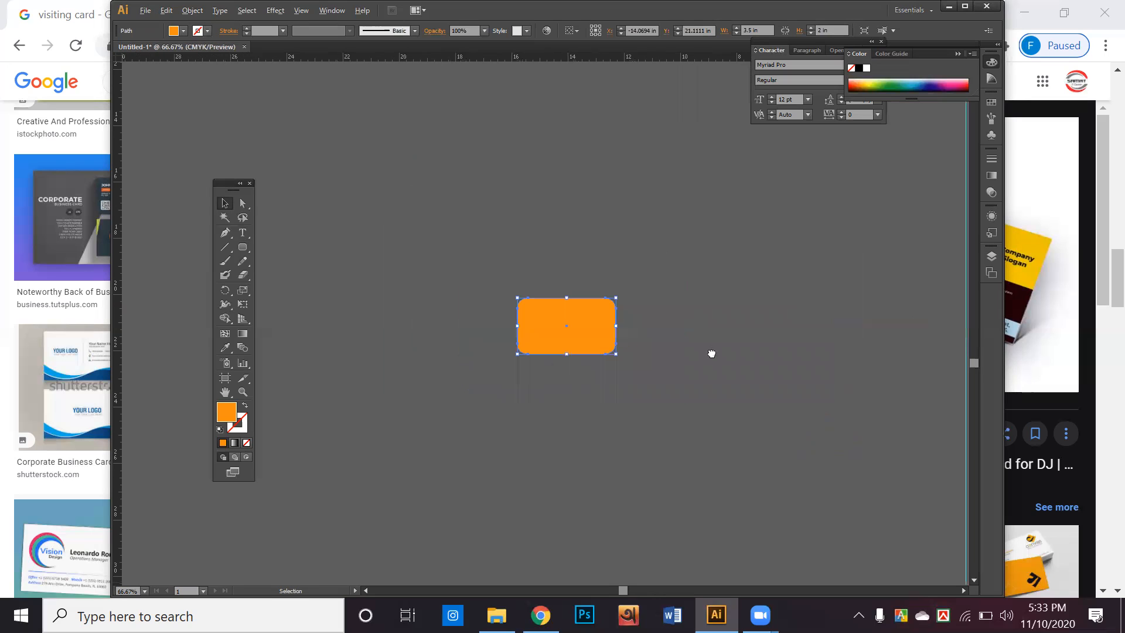
{"action": "left_click_drag", "start_coordinate": [712, 353], "coordinate": [542, 424]}
{"action": "scroll", "coordinate": [542, 424], "scroll_direction": "down", "scroll_amount": 3}
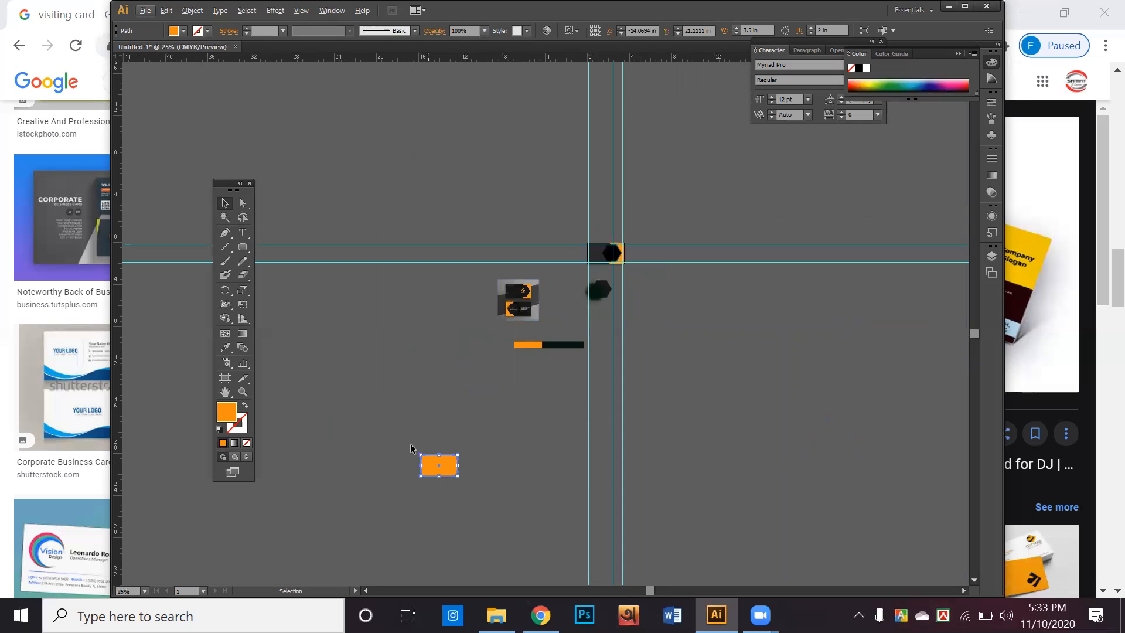
{"action": "left_click_drag", "start_coordinate": [451, 464], "coordinate": [486, 300]}
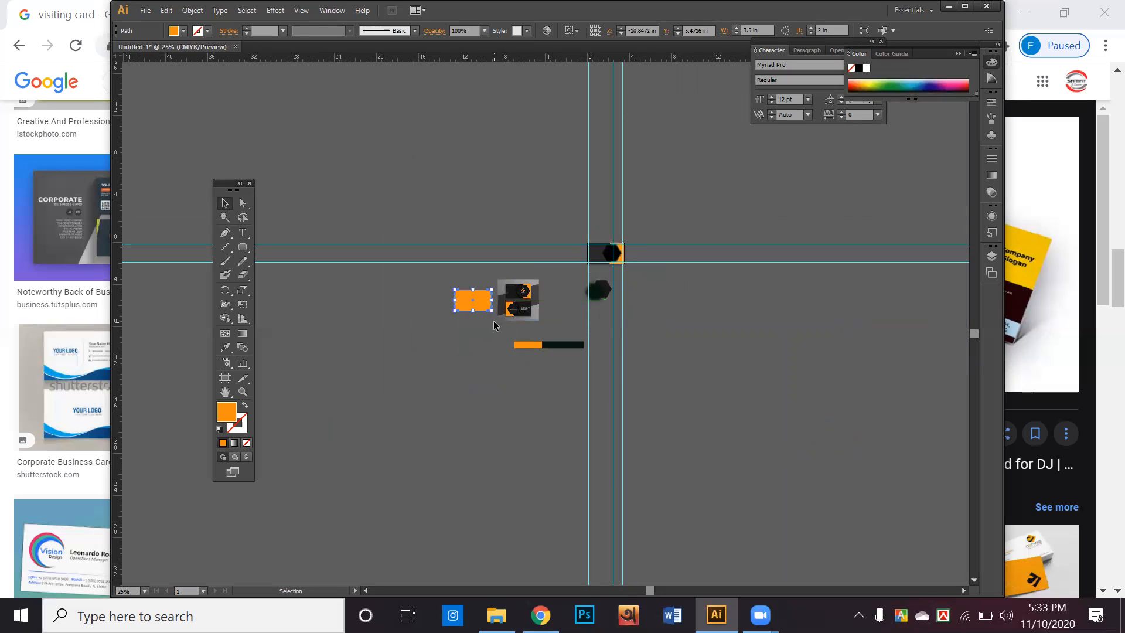
{"action": "left_click", "coordinate": [493, 321]}
{"action": "scroll", "coordinate": [520, 311], "scroll_direction": "up", "scroll_amount": 2}
{"action": "scroll", "coordinate": [520, 310], "scroll_direction": "up", "scroll_amount": 3}
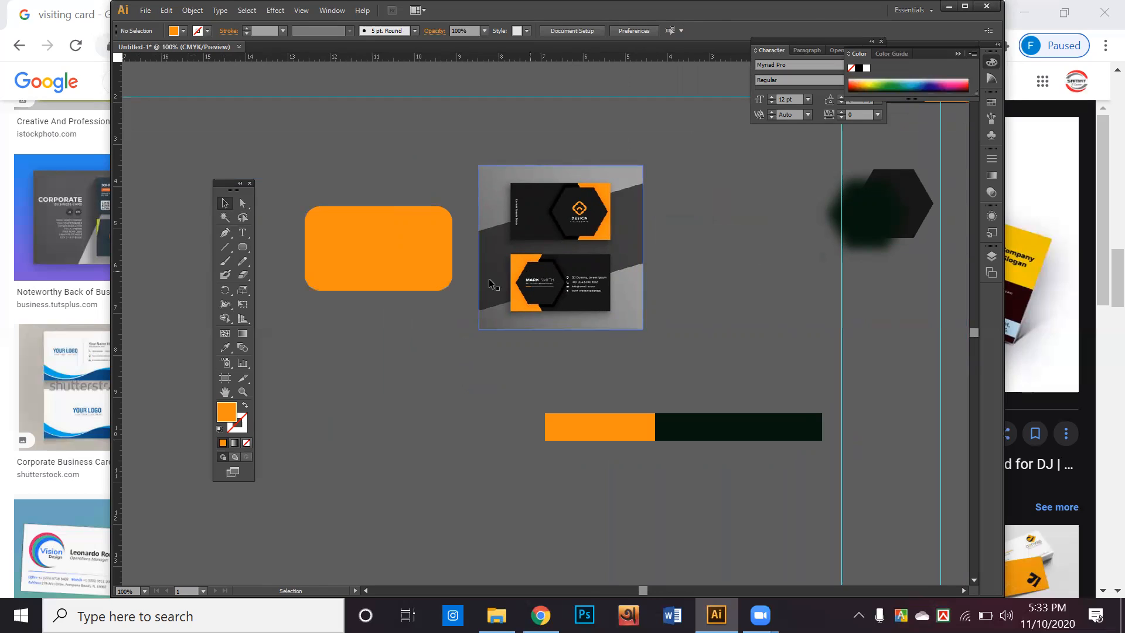
{"action": "left_click_drag", "start_coordinate": [435, 260], "coordinate": [459, 262]}
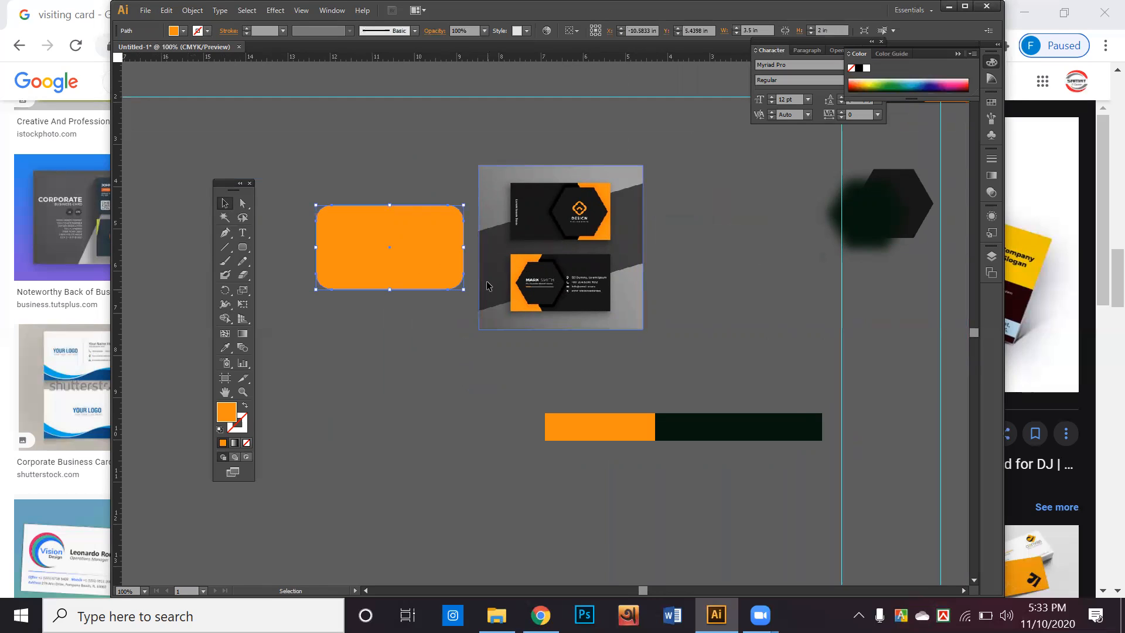
{"action": "left_click", "coordinate": [488, 420]}
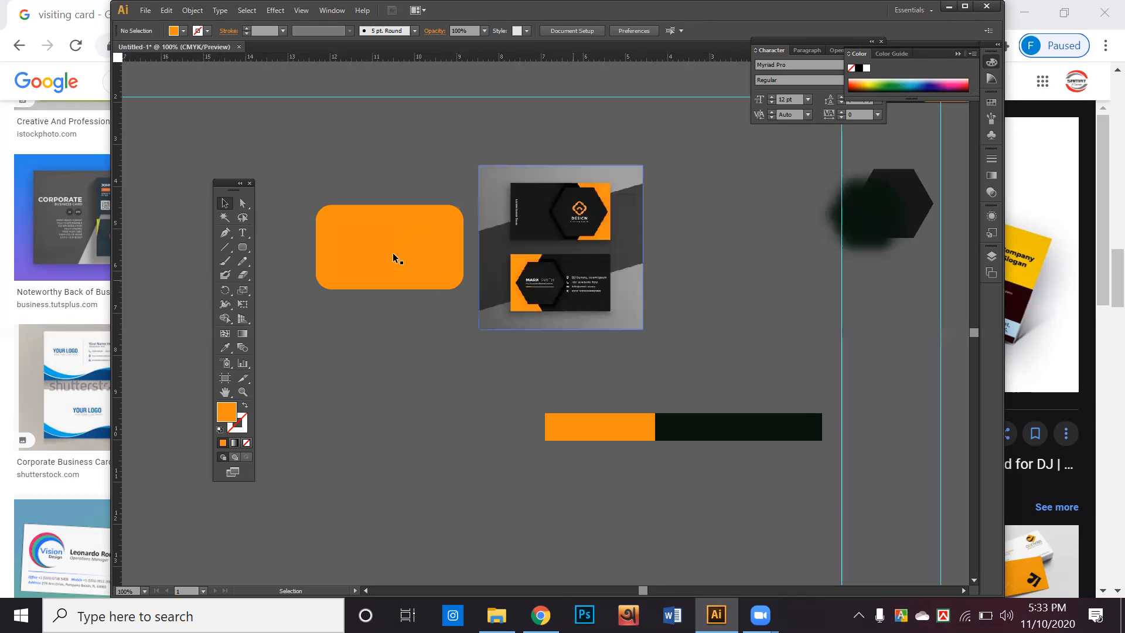
Draw a tilted hexagon about 2.34 by 2.22 in below the rounded rectangle and fill it with black sampled from the reference card
{"action": "left_click", "coordinate": [240, 248]}
{"action": "left_click", "coordinate": [239, 248]}
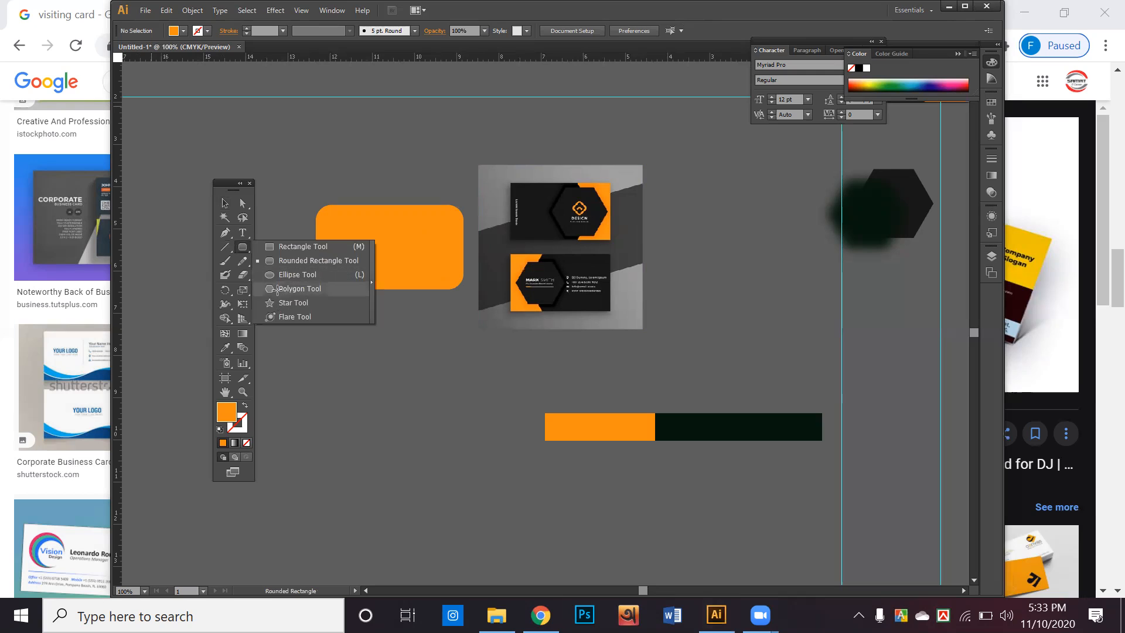
{"action": "left_click", "coordinate": [296, 288]}
{"action": "left_click_drag", "start_coordinate": [424, 395], "coordinate": [457, 438]}
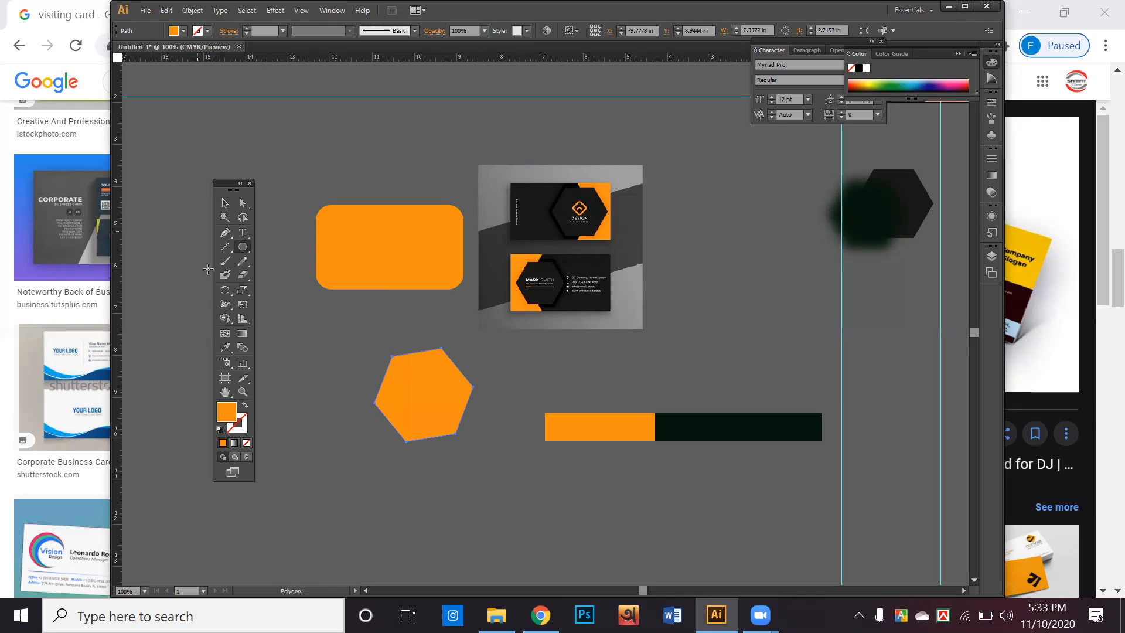
{"action": "left_click", "coordinate": [226, 347]}
{"action": "left_click", "coordinate": [565, 257]}
Place the black hexagon over the left part of the orange rounded rectangle and deselect it
{"action": "left_click", "coordinate": [225, 205]}
{"action": "left_click", "coordinate": [326, 354]}
{"action": "left_click_drag", "start_coordinate": [405, 372], "coordinate": [352, 232]}
{"action": "left_click", "coordinate": [380, 340]}
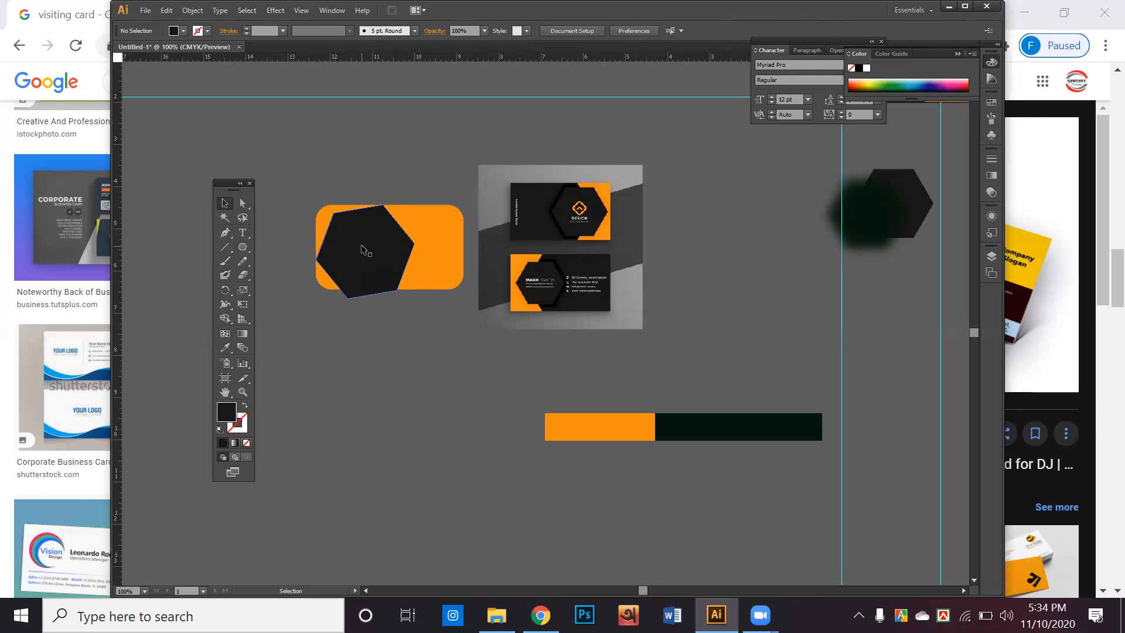
Delete the black hexagon and the orange rounded rectangle
{"action": "left_click_drag", "start_coordinate": [369, 251], "coordinate": [414, 346]}
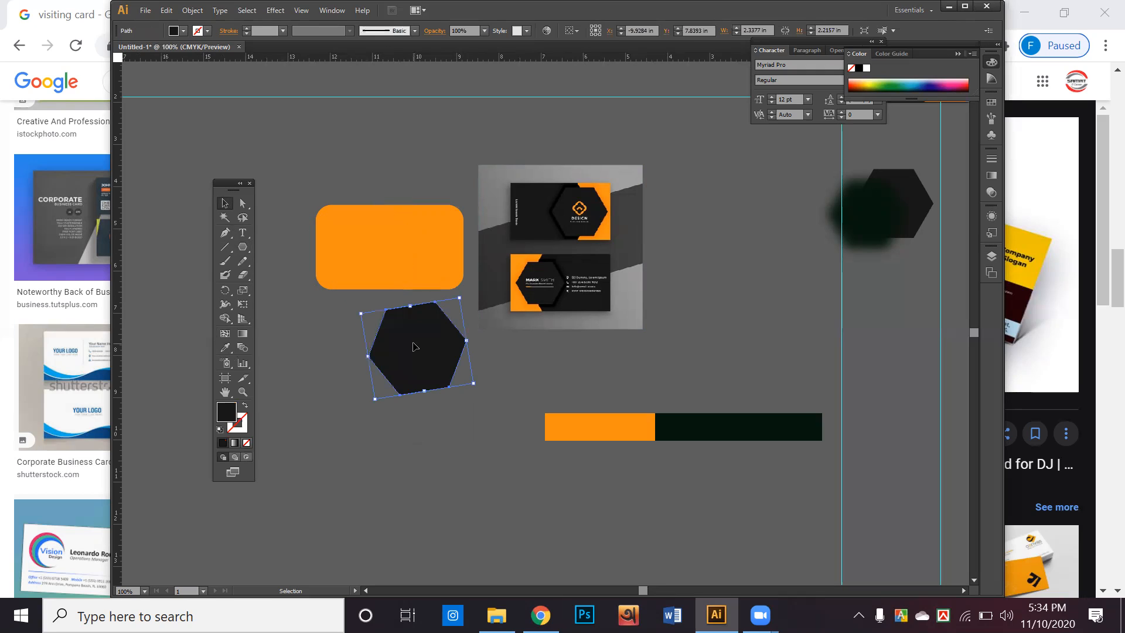
{"action": "key", "text": "Delete"}
{"action": "left_click", "coordinate": [415, 279]}
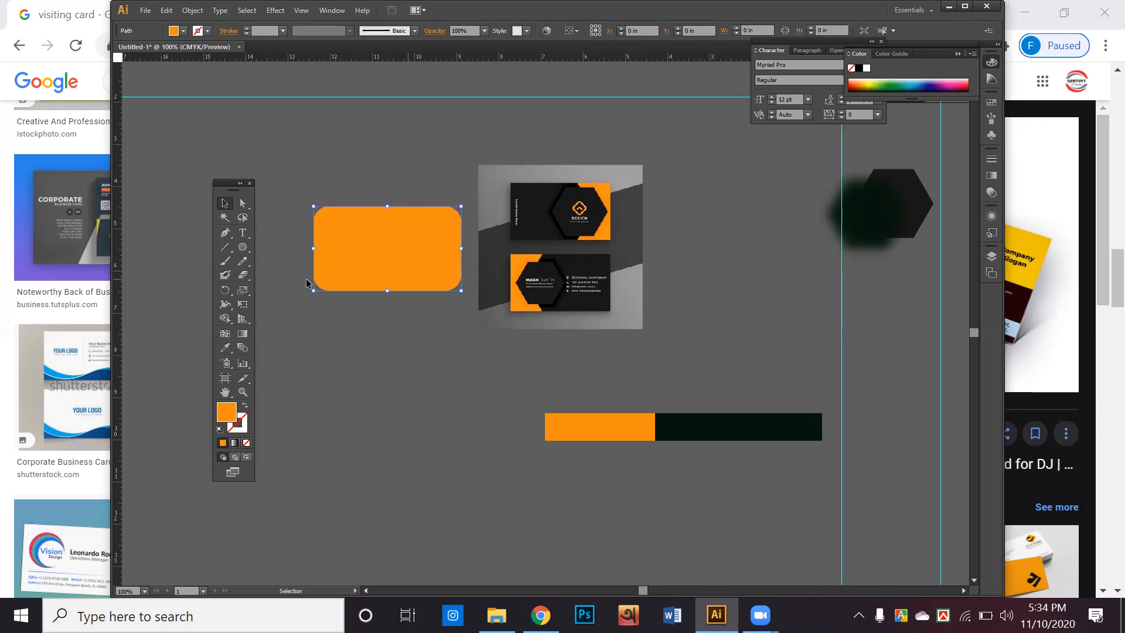
{"action": "key", "text": "Delete"}
Create an orange square-cornered rectangle 3.5 in wide and 2 in high to the left of the reference image
{"action": "left_click", "coordinate": [247, 243]}
{"action": "left_click_drag", "start_coordinate": [246, 250], "coordinate": [269, 249]}
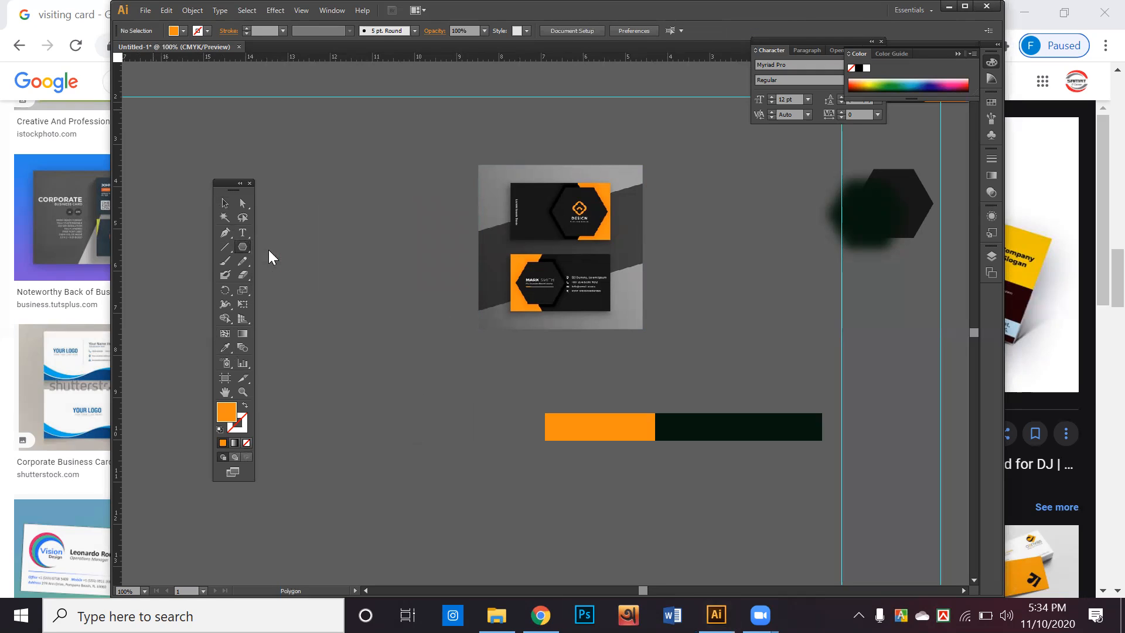
{"action": "left_click", "coordinate": [341, 309]}
{"action": "left_click", "coordinate": [548, 328]}
{"action": "left_click", "coordinate": [224, 203]}
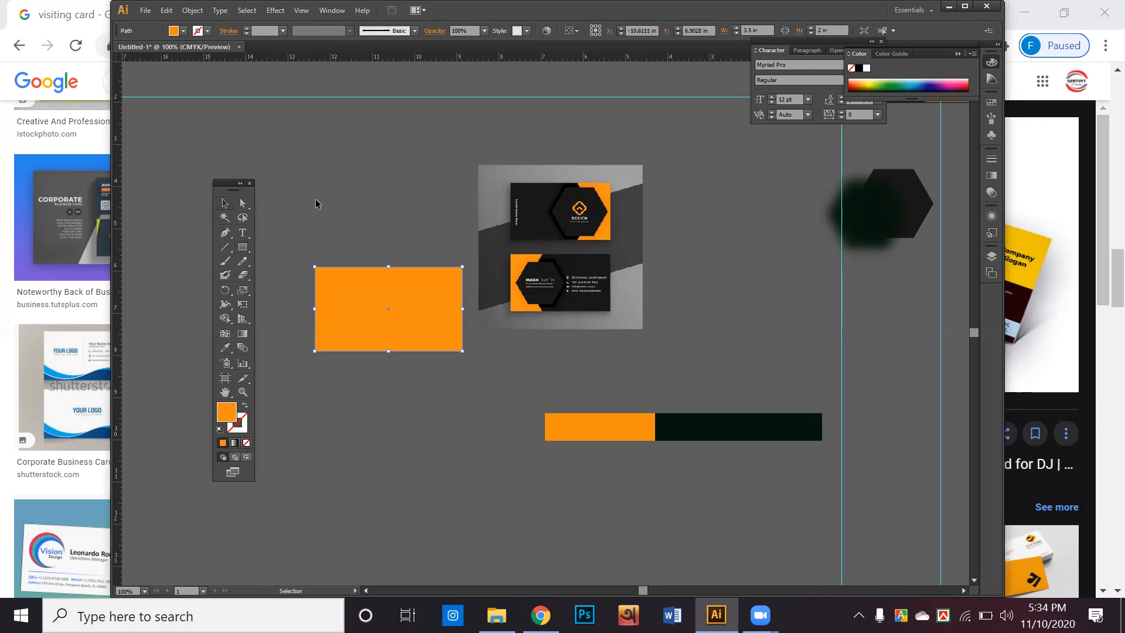
Try a rounded rectangle above the orange rectangle and undo it
{"action": "left_click", "coordinate": [315, 199]}
{"action": "left_click", "coordinate": [241, 248]}
{"action": "left_click_drag", "start_coordinate": [241, 249], "coordinate": [292, 258]}
{"action": "left_click_drag", "start_coordinate": [285, 178], "coordinate": [406, 227]}
{"action": "key", "text": "ctrl+z"}
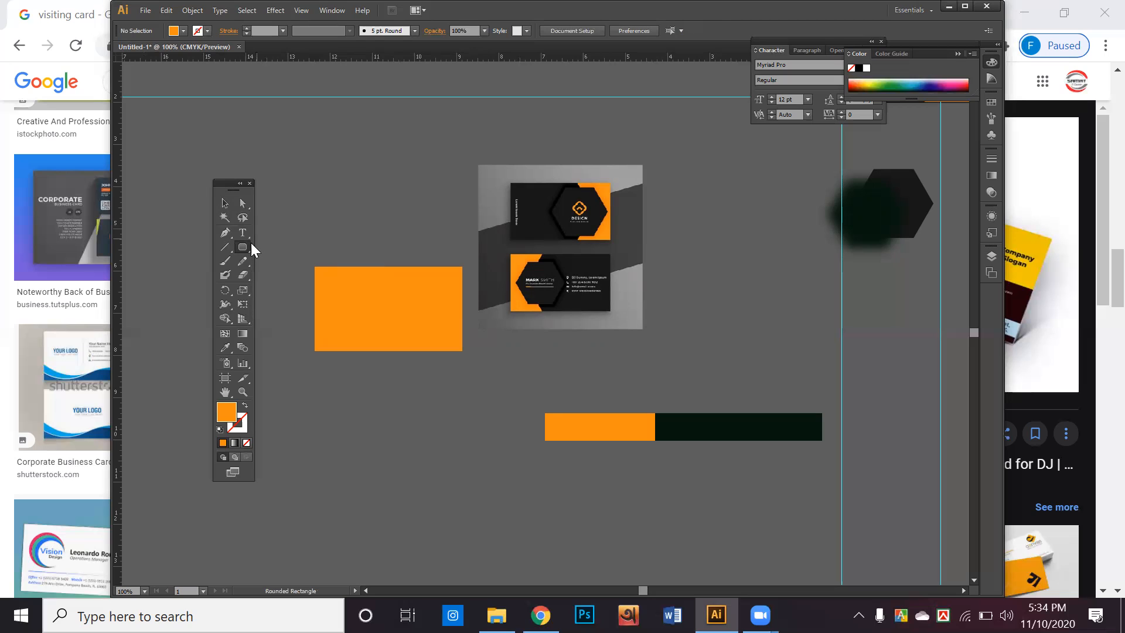
{"action": "left_click_drag", "start_coordinate": [244, 245], "coordinate": [259, 246]}
Move the orange rectangle to an empty area away from the black and orange reference image
{"action": "left_click", "coordinate": [225, 202]}
{"action": "scroll", "coordinate": [303, 227], "scroll_direction": "up", "scroll_amount": 5}
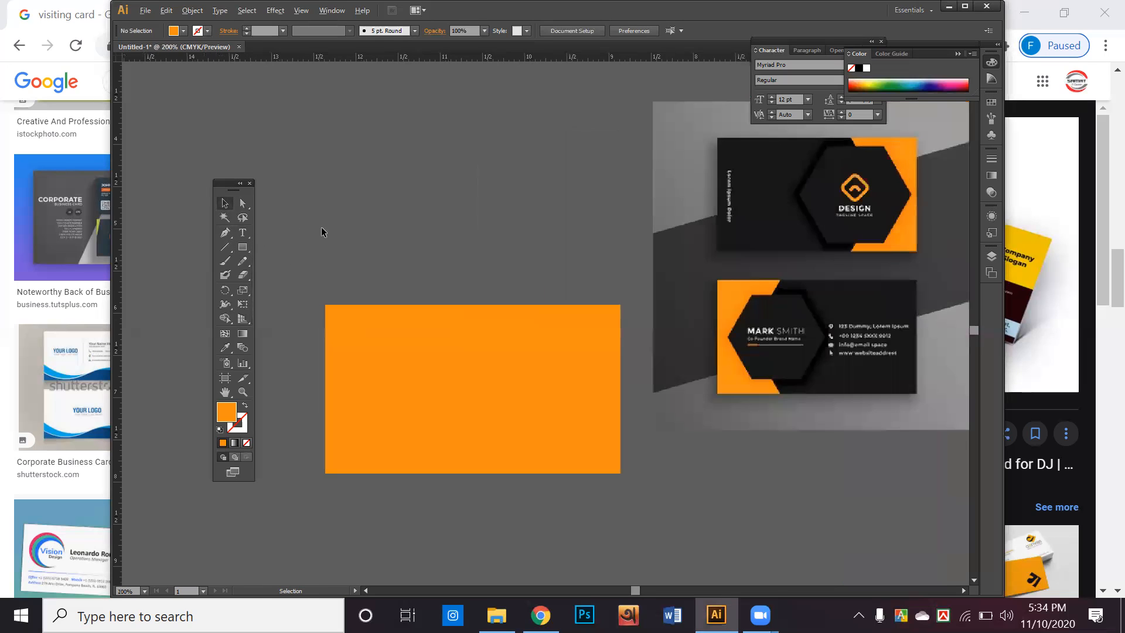
{"action": "left_click_drag", "start_coordinate": [628, 206], "coordinate": [466, 246]}
{"action": "scroll", "coordinate": [534, 160], "scroll_direction": "down", "scroll_amount": 2}
{"action": "left_click_drag", "start_coordinate": [298, 258], "coordinate": [517, 272]}
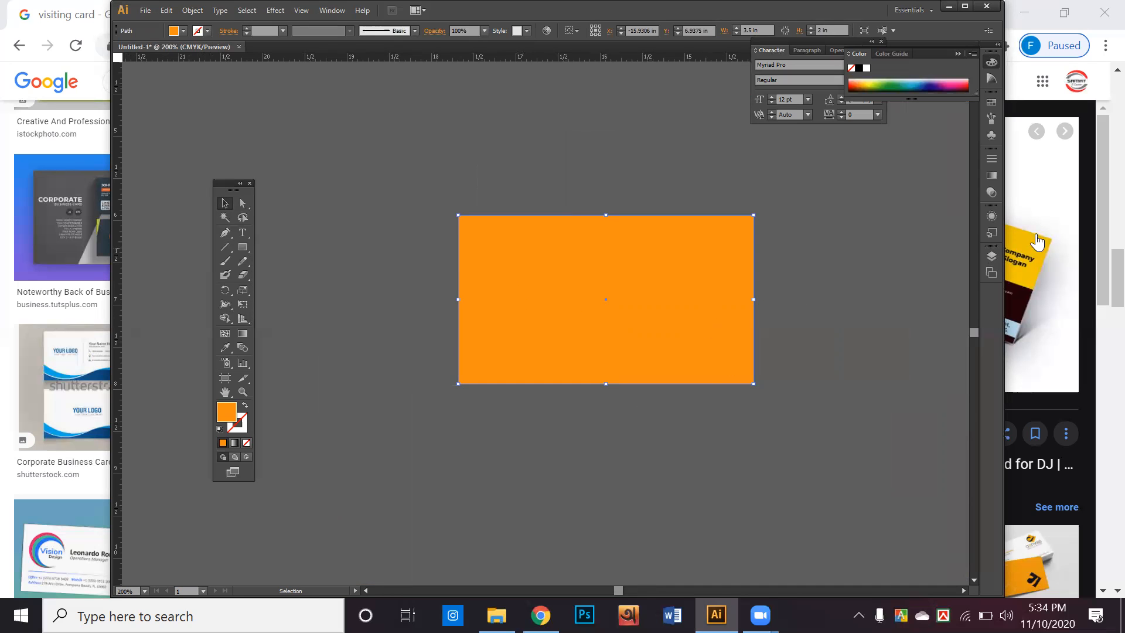
Copy the yellow DJ visiting card image from Chrome and place it in the Illustrator document to the left of the orange rectangle
{"action": "right_click", "coordinate": [1011, 229]}
{"action": "left_click", "coordinate": [909, 417]}
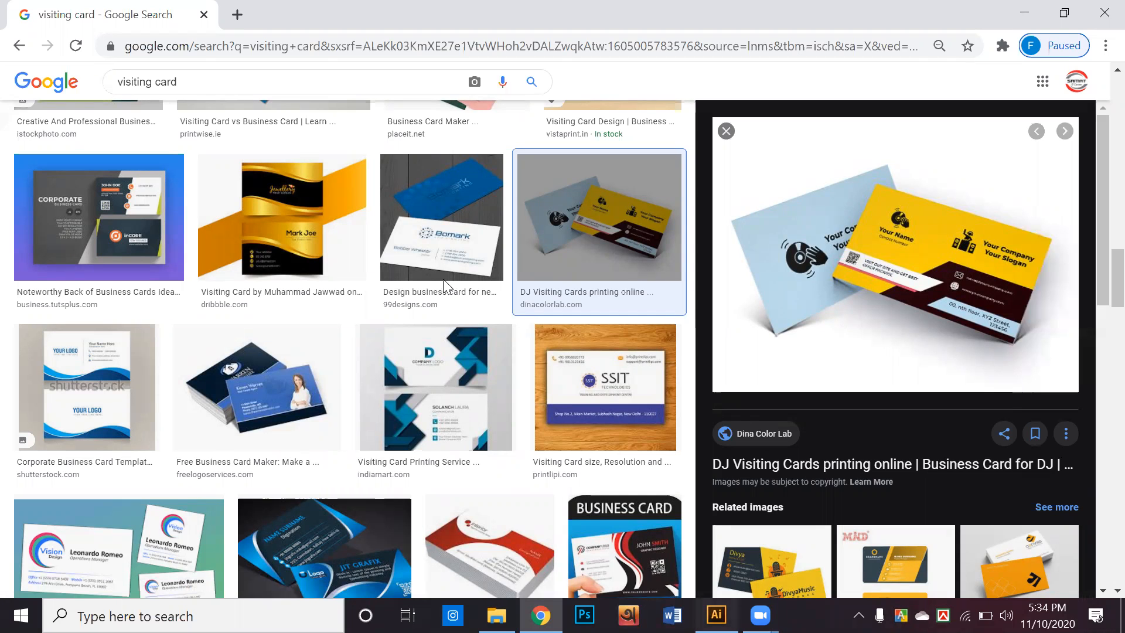
{"action": "key", "text": "alt+Tab"}
{"action": "scroll", "coordinate": [450, 281], "scroll_direction": "down", "scroll_amount": 2}
{"action": "left_click_drag", "start_coordinate": [441, 303], "coordinate": [242, 340]}
Move the orange rectangle clear of the DJ card image and recolour it with yellow sampled from that card
{"action": "left_click_drag", "start_coordinate": [694, 278], "coordinate": [754, 230]}
{"action": "key", "text": "space"}
{"action": "left_click_drag", "start_coordinate": [726, 222], "coordinate": [655, 211]}
{"action": "left_click", "coordinate": [226, 347]}
{"action": "left_click", "coordinate": [404, 246]}
{"action": "left_click", "coordinate": [224, 208]}
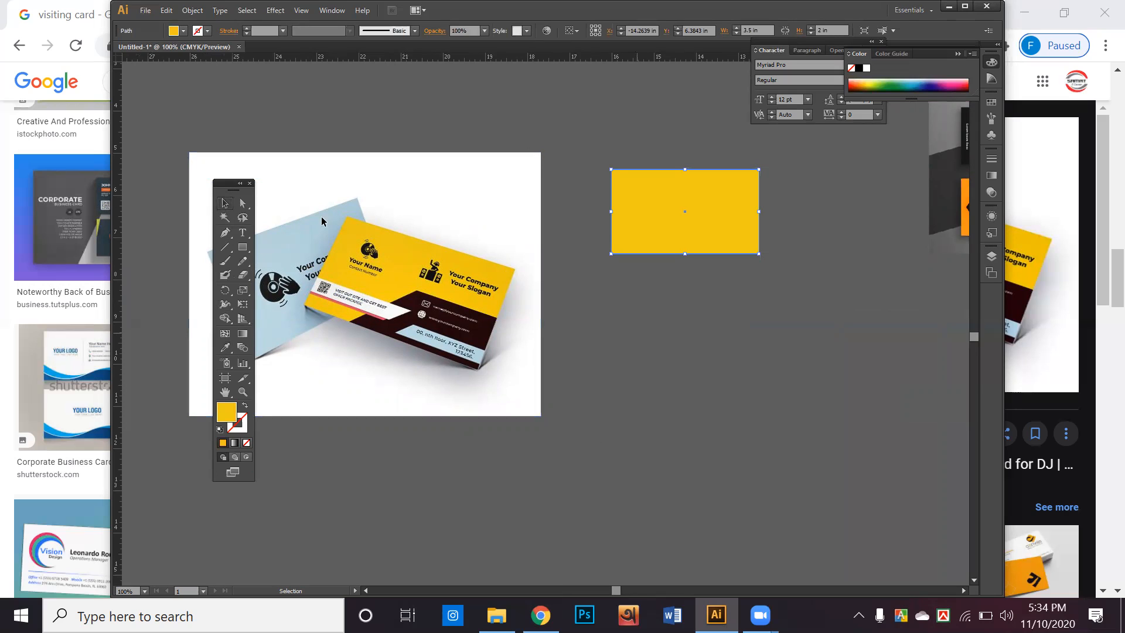
Reposition the yellow rectangle, the black and orange reference image and the DJ card image, and deselect them
{"action": "left_click", "coordinate": [650, 190]}
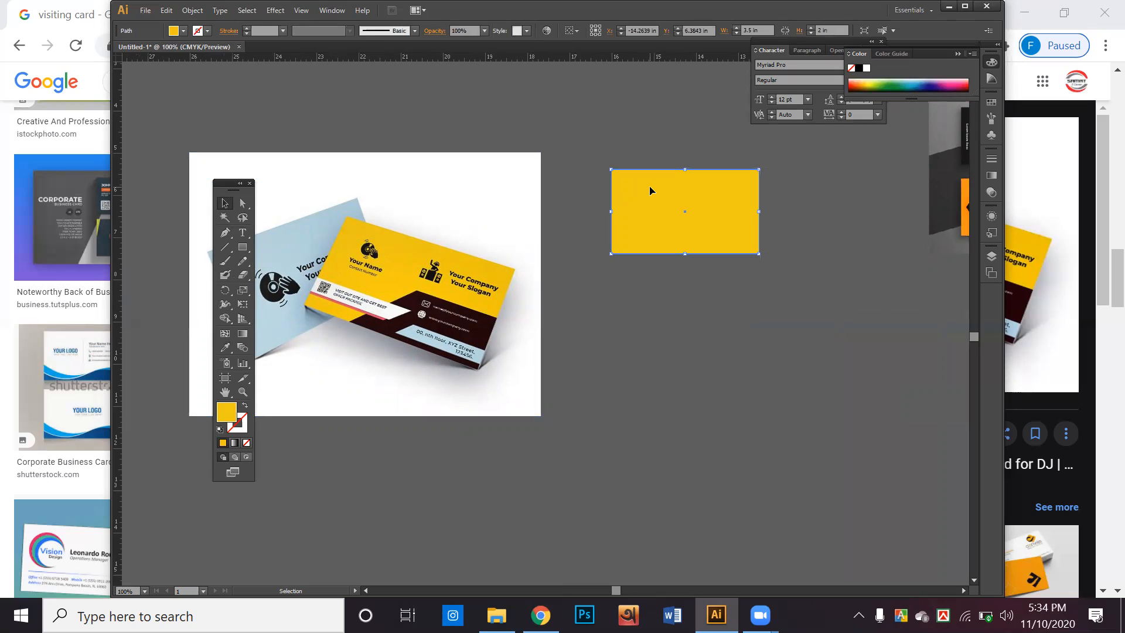
{"action": "mouse_move", "coordinate": [652, 210]}
{"action": "left_mouse_down"}
{"action": "mouse_move", "coordinate": [694, 284]}
{"action": "mouse_move", "coordinate": [659, 212]}
{"action": "left_mouse_up"}
{"action": "key", "text": "ctrl+2"}
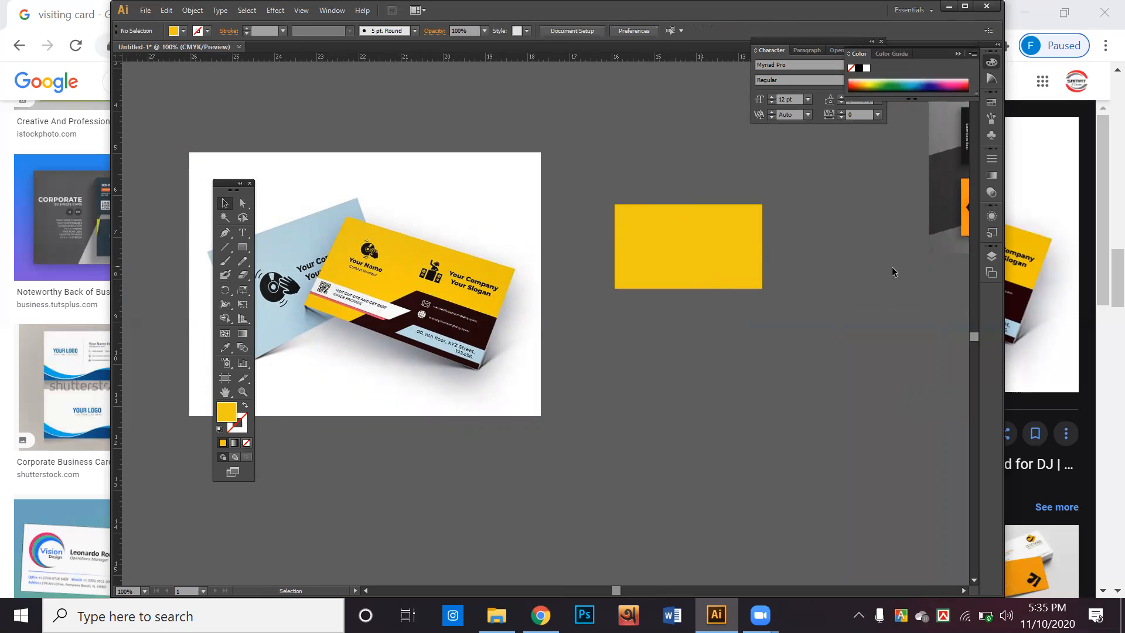
{"action": "left_click_drag", "start_coordinate": [966, 217], "coordinate": [876, 218]}
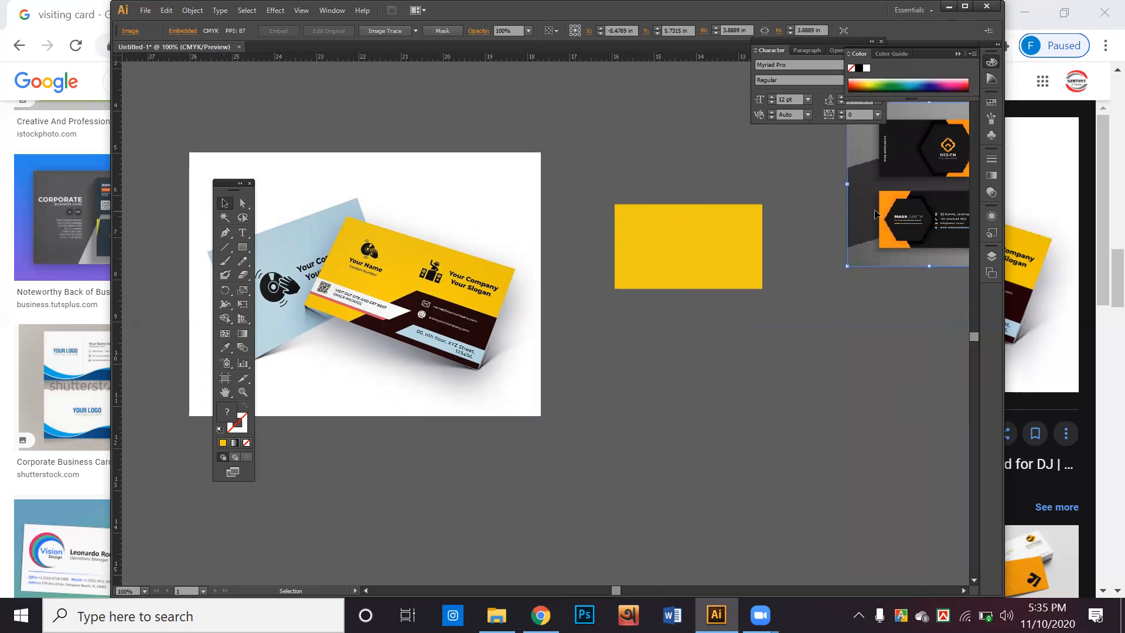
{"action": "left_click", "coordinate": [778, 201]}
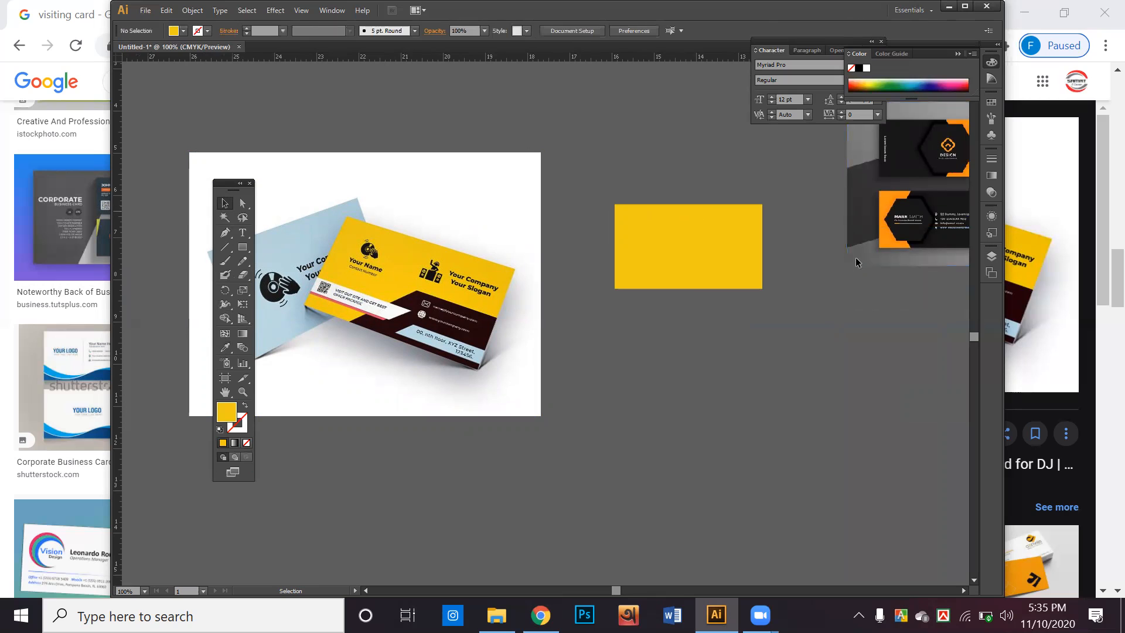
{"action": "mouse_move", "coordinate": [425, 161]}
{"action": "left_mouse_down"}
{"action": "mouse_move", "coordinate": [497, 221]}
{"action": "mouse_move", "coordinate": [451, 211]}
{"action": "mouse_move", "coordinate": [410, 174]}
{"action": "left_mouse_up"}
{"action": "key", "text": "ctrl+shift+a"}
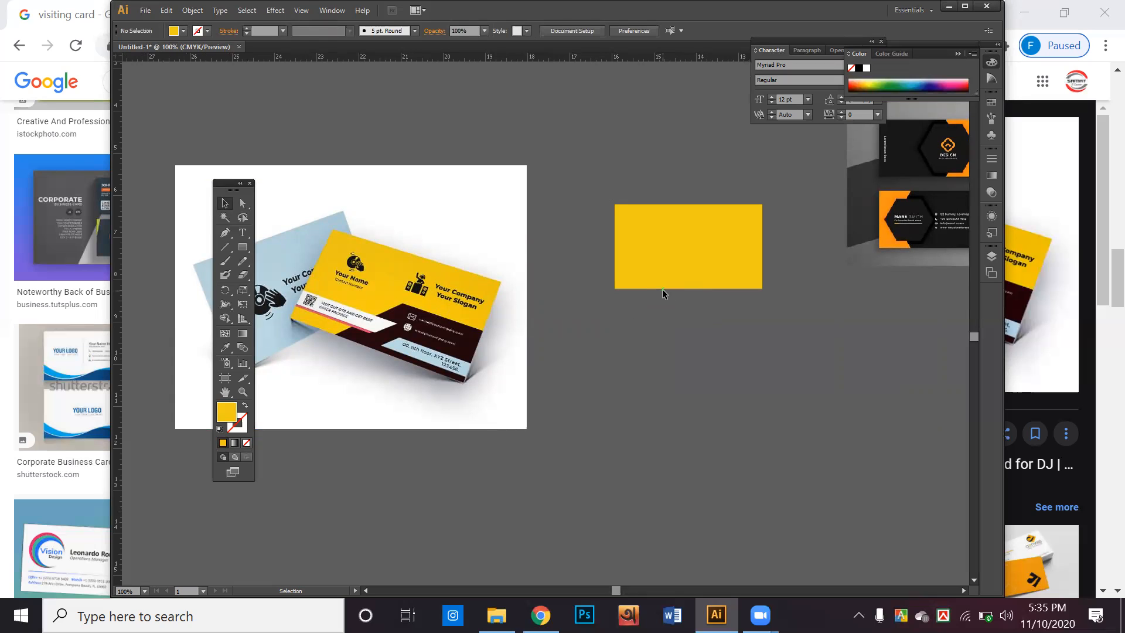
Rearrange the objects by shifting both reference images slightly and moving the yellow rectangle lower, closer to the DJ card image
{"action": "key", "text": "a"}
{"action": "key", "text": "v"}
{"action": "key", "text": "ctrl+a"}
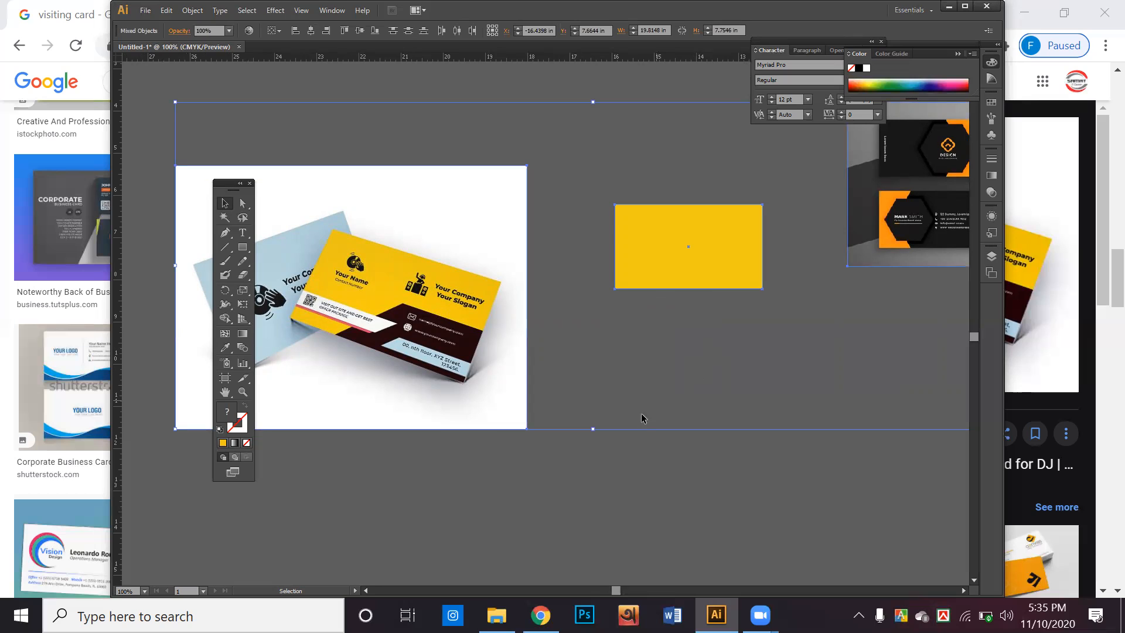
{"action": "left_click", "coordinate": [634, 346]}
{"action": "left_click_drag", "start_coordinate": [678, 278], "coordinate": [700, 345]}
{"action": "left_click_drag", "start_coordinate": [881, 222], "coordinate": [900, 201]}
{"action": "left_click_drag", "start_coordinate": [444, 210], "coordinate": [439, 183]}
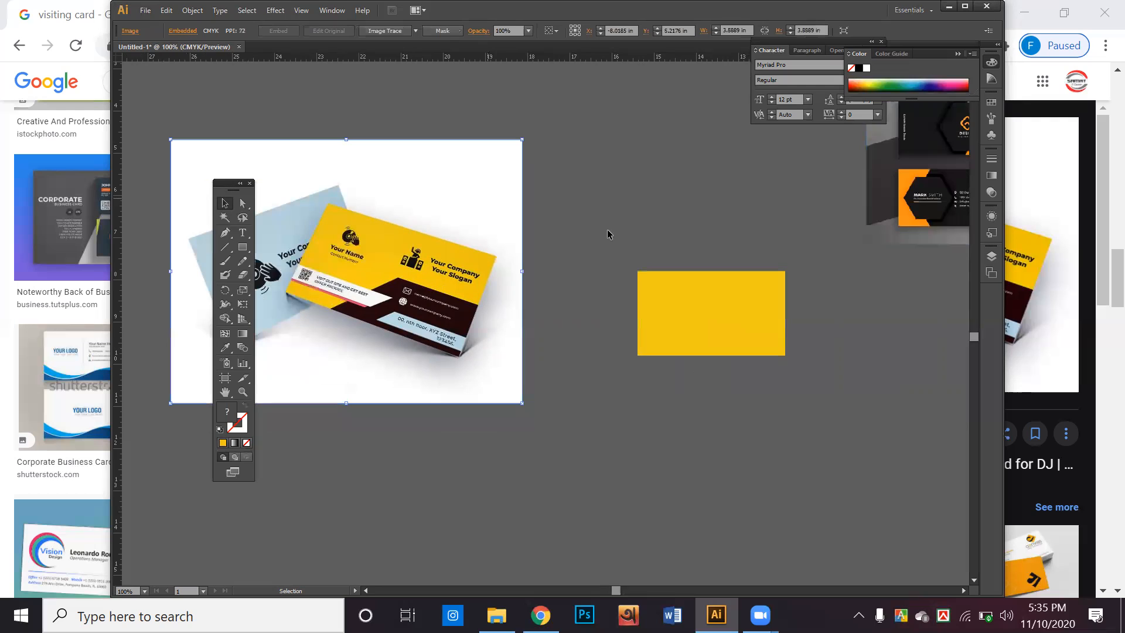
{"action": "left_click_drag", "start_coordinate": [665, 287], "coordinate": [672, 331]}
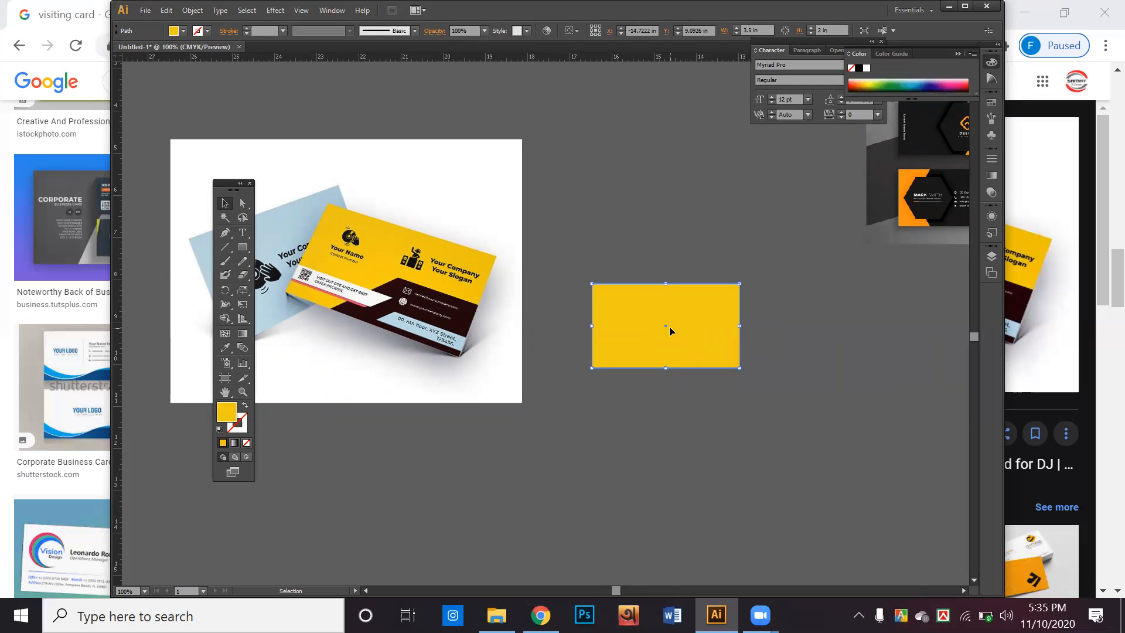
{"action": "left_click_drag", "start_coordinate": [702, 327], "coordinate": [704, 332]}
{"action": "key", "text": "ctrl+shift+a"}
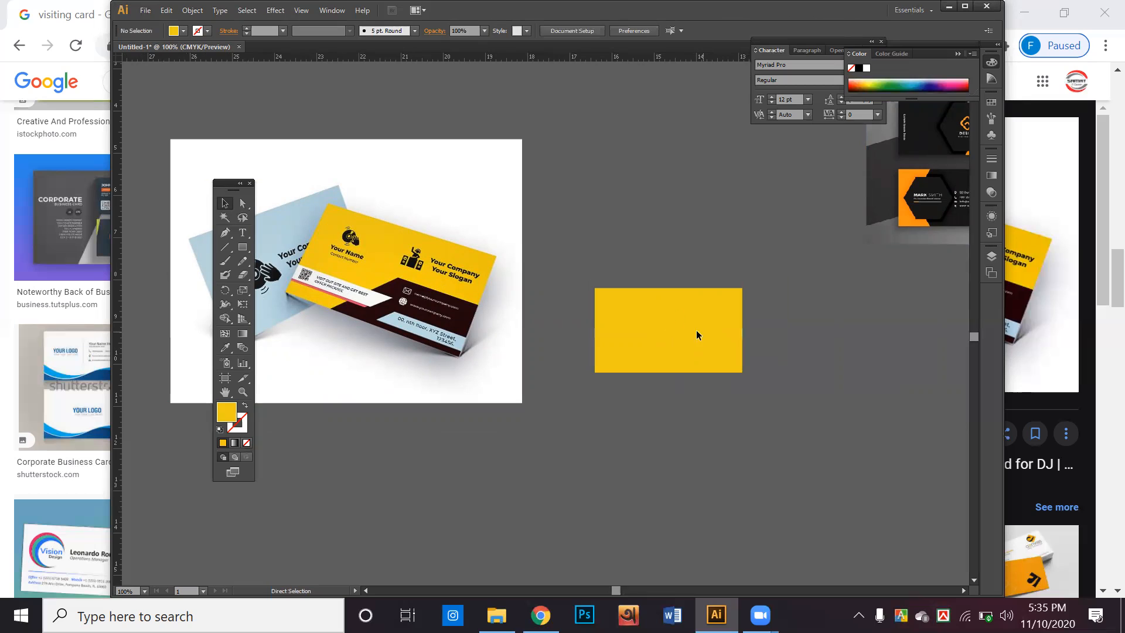
Draw a rectangle about 1.99 by 1 in in the yellow card's lower-right corner, filled with dark brown sampled from the DJ card
{"action": "left_click_drag", "start_coordinate": [242, 247], "coordinate": [278, 247]}
{"action": "left_click_drag", "start_coordinate": [659, 329], "coordinate": [742, 372]}
{"action": "left_click", "coordinate": [225, 347]}
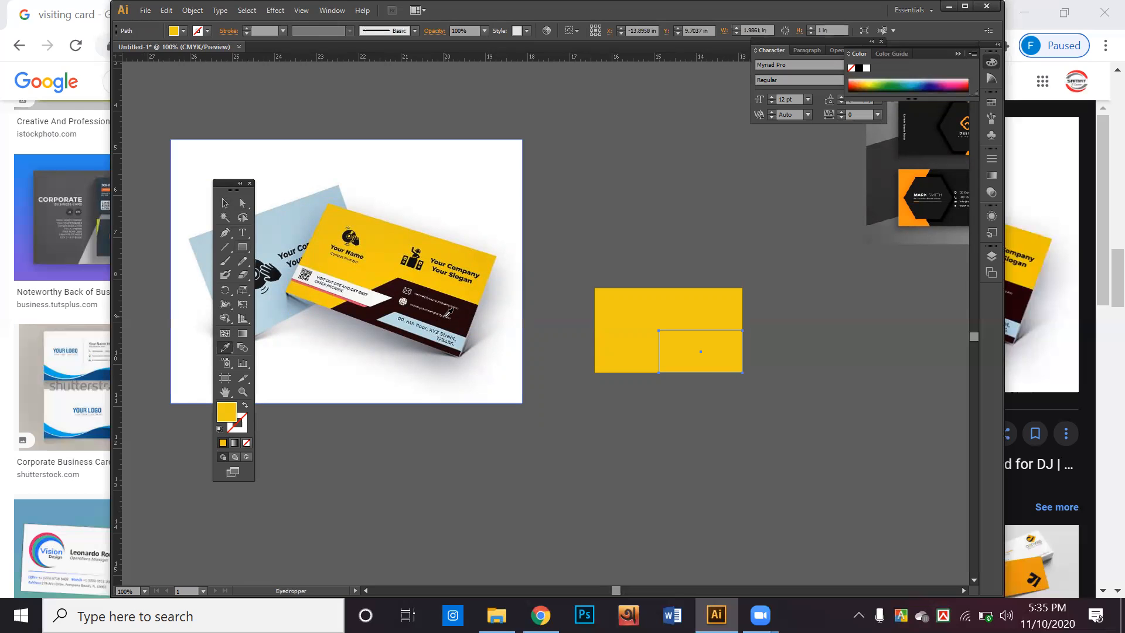
{"action": "left_click", "coordinate": [467, 321]}
Slant the dark brown rectangle's left side by moving its upper-left corner point horizontally inward
{"action": "left_click", "coordinate": [225, 204]}
{"action": "left_click", "coordinate": [495, 297]}
{"action": "left_click", "coordinate": [678, 354]}
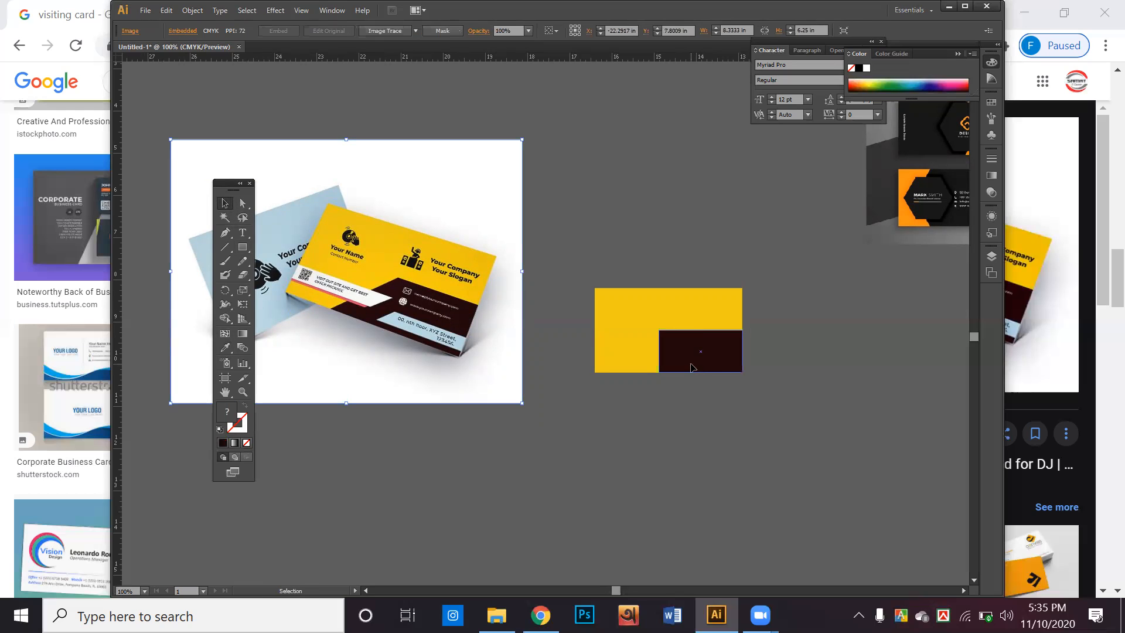
{"action": "left_click", "coordinate": [242, 203]}
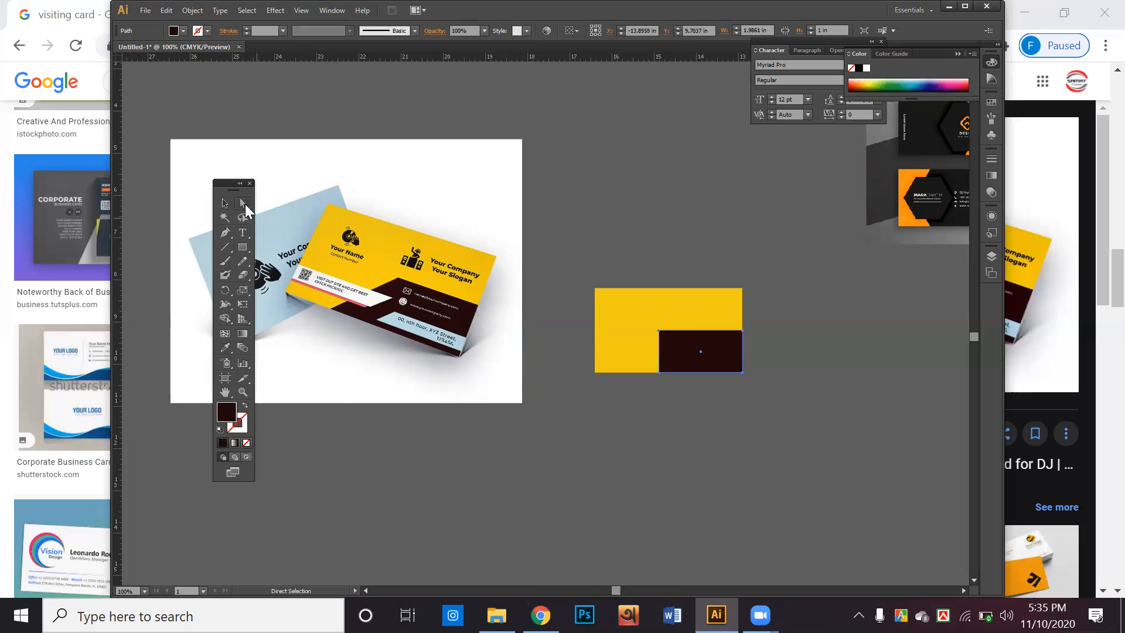
{"action": "left_click_drag", "start_coordinate": [659, 334], "coordinate": [697, 334]}
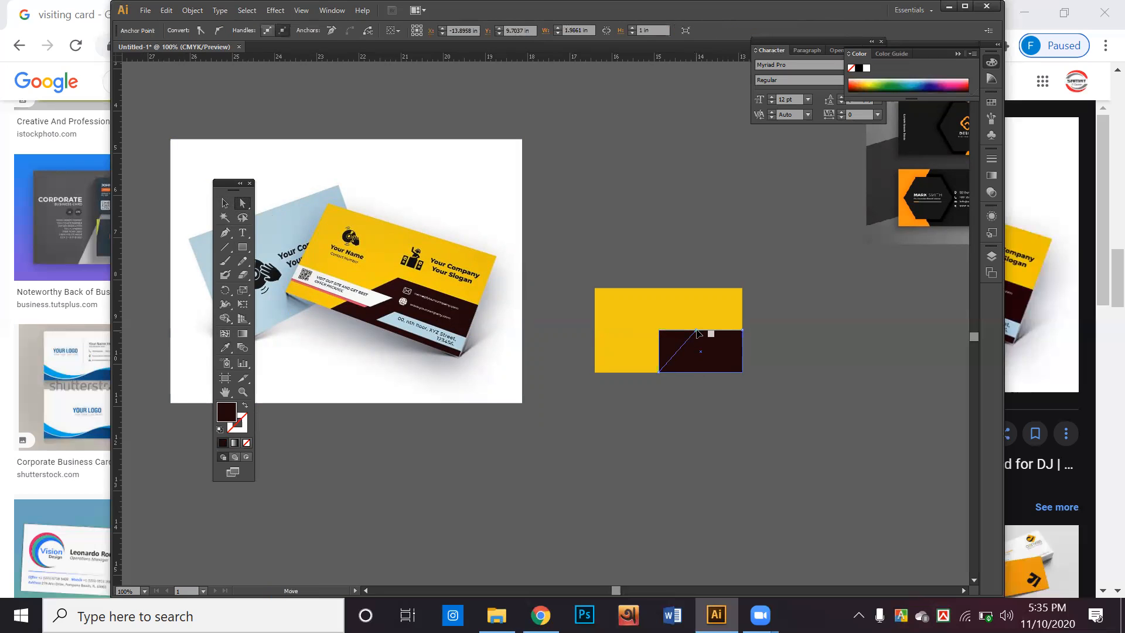
{"action": "left_click", "coordinate": [684, 398]}
Draw a strip about 2.33 by 0.51 in from the card's left edge and fill it with white sampled from the DJ card
{"action": "left_click", "coordinate": [239, 246]}
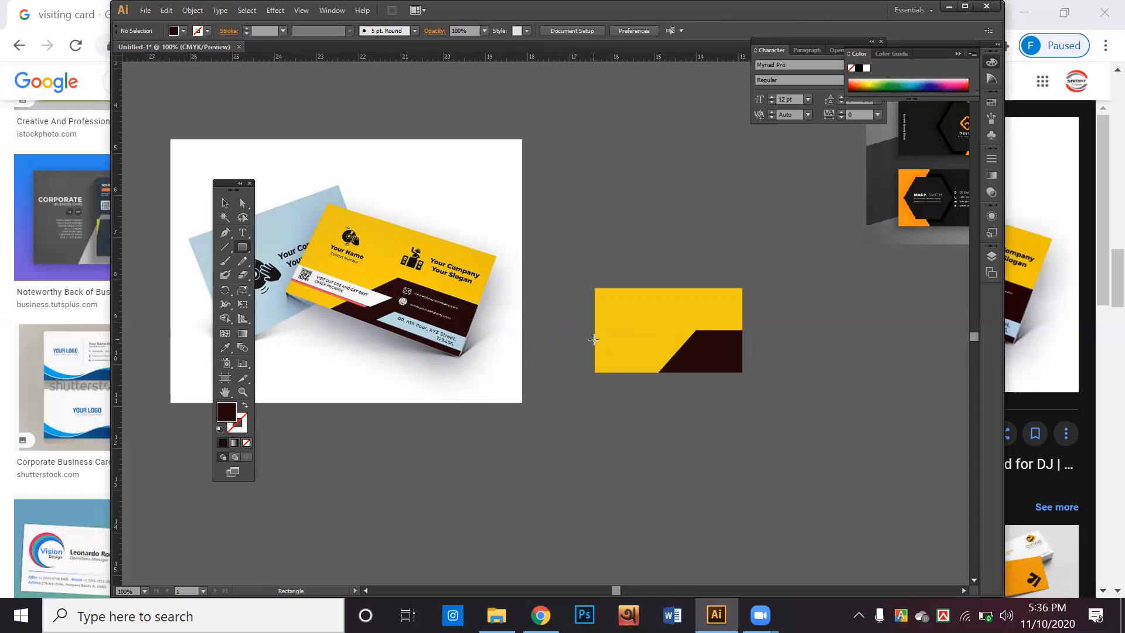
{"action": "mouse_move", "coordinate": [593, 339]}
{"action": "left_mouse_down"}
{"action": "mouse_move", "coordinate": [616, 359]}
{"action": "mouse_move", "coordinate": [694, 361]}
{"action": "left_mouse_up"}
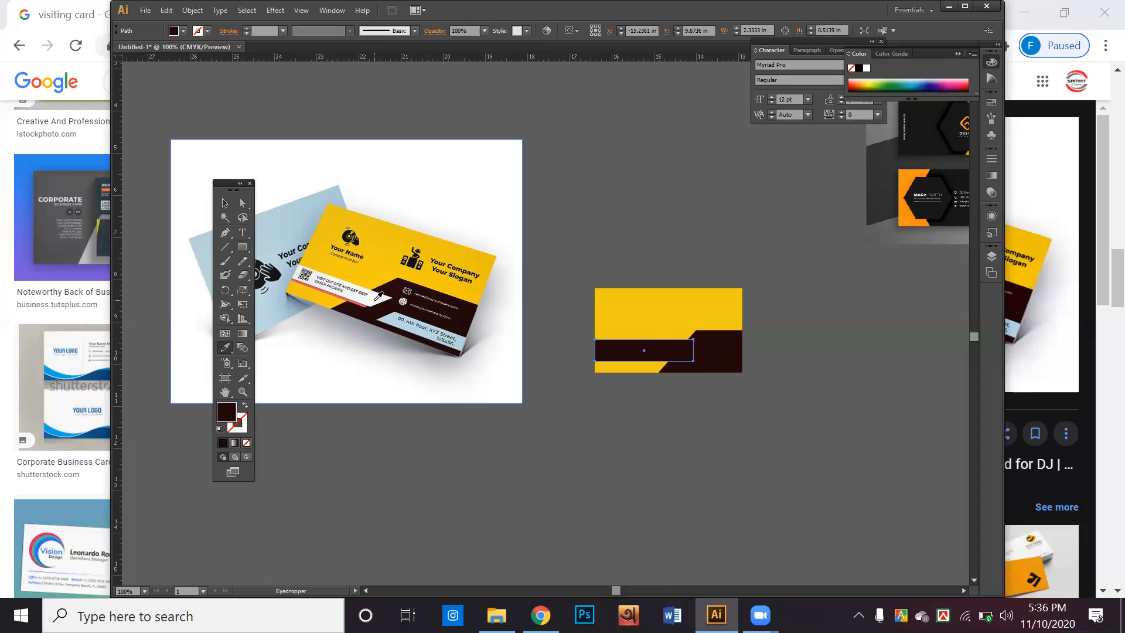
{"action": "left_click", "coordinate": [378, 296]}
Slant the white strip's right end by moving its upper-right corner point outward over the brown shape
{"action": "left_click", "coordinate": [242, 203]}
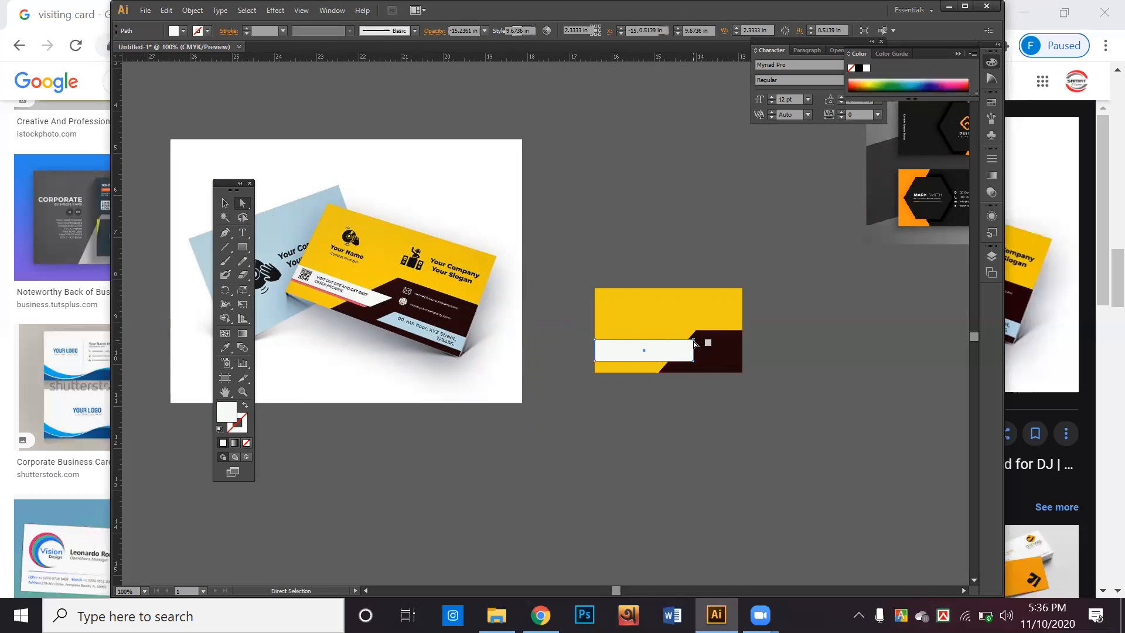
{"action": "left_click_drag", "start_coordinate": [694, 341], "coordinate": [720, 340]}
{"action": "left_click", "coordinate": [226, 203]}
{"action": "left_click", "coordinate": [668, 401]}
Duplicate the white strip below the card and fill the copy with pinkish red sampled from the DJ card
{"action": "left_click", "coordinate": [660, 359]}
{"action": "left_click_drag", "start_coordinate": [659, 355], "coordinate": [668, 427]}
{"action": "left_click", "coordinate": [229, 349]}
{"action": "left_click", "coordinate": [360, 300]}
{"action": "left_click", "coordinate": [225, 203]}
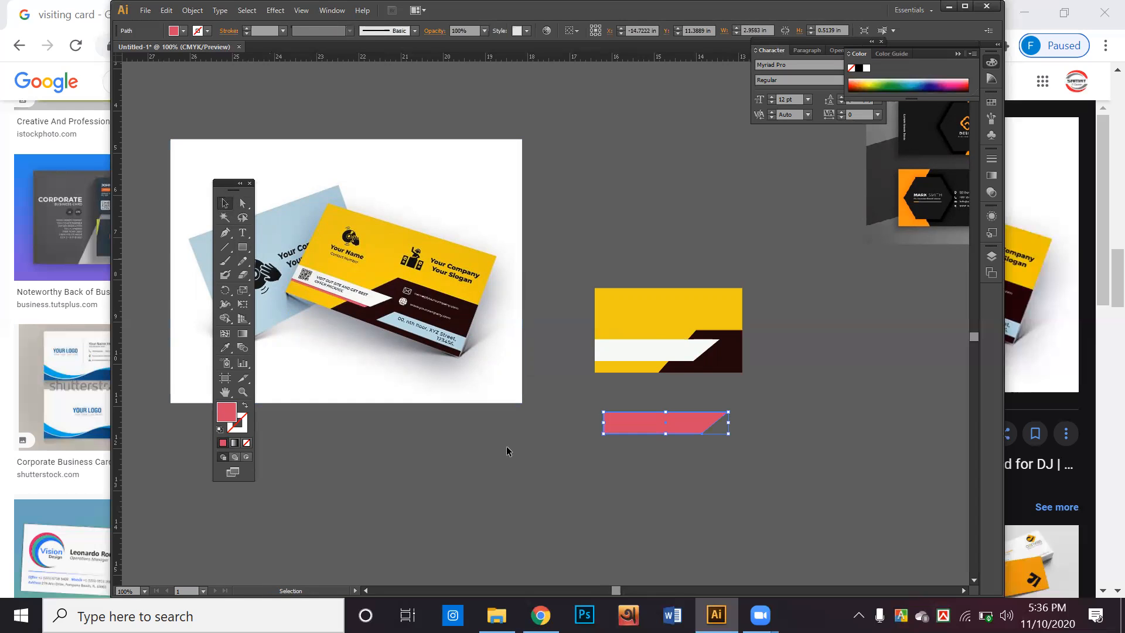
Place the red strip over the white one, slightly lower, and shorten it to about 2.58 in wide
{"action": "left_click_drag", "start_coordinate": [637, 413], "coordinate": [604, 350]}
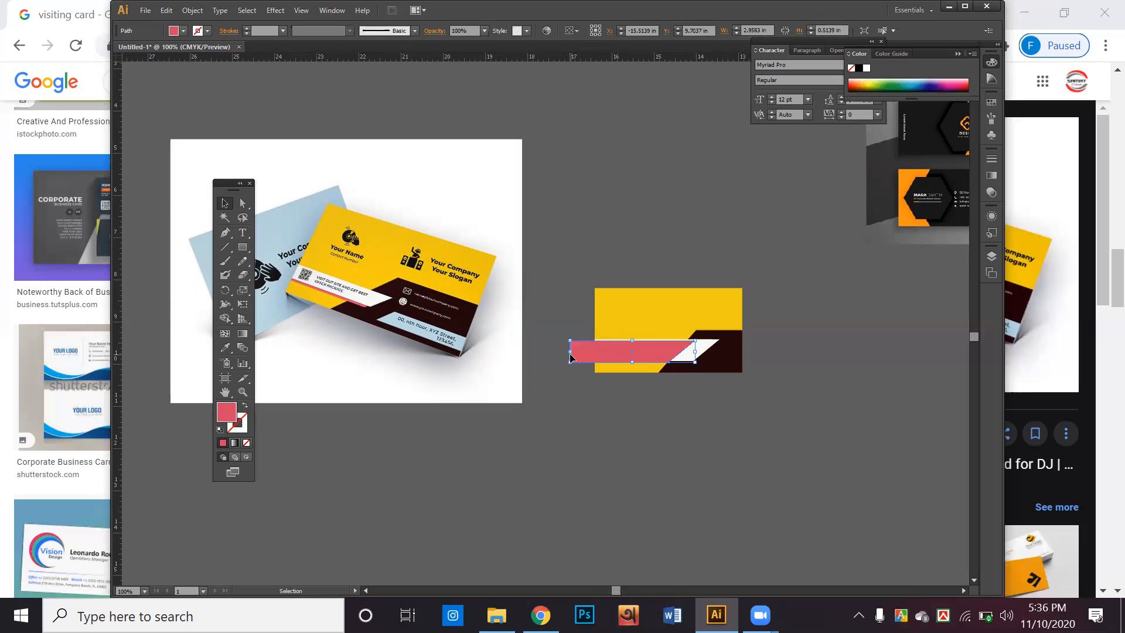
{"action": "left_click_drag", "start_coordinate": [569, 353], "coordinate": [625, 347]}
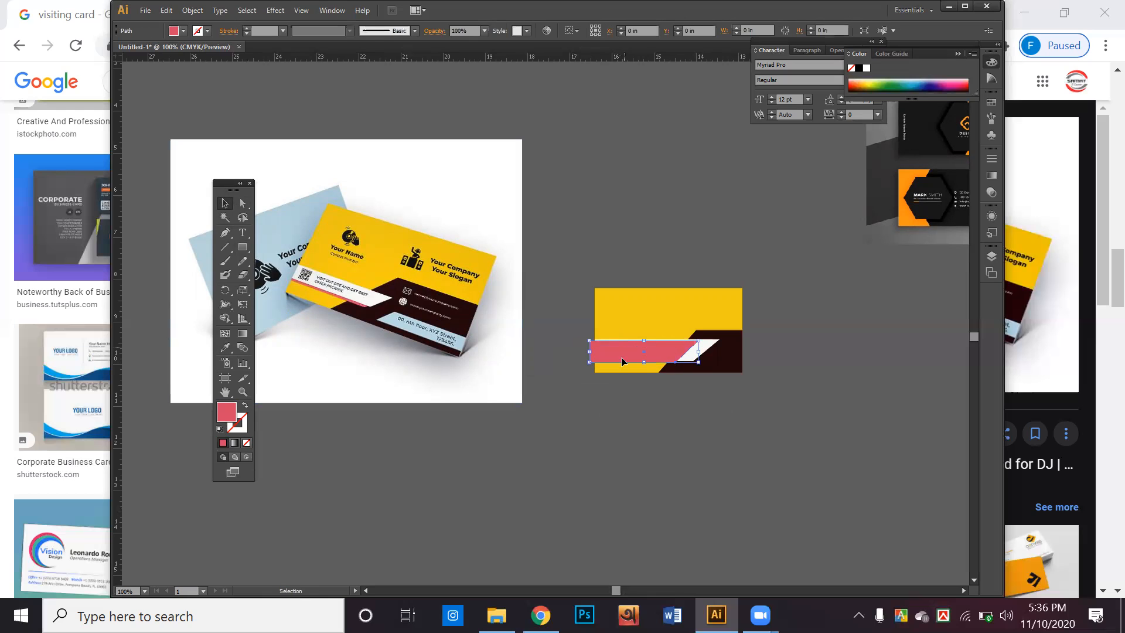
{"action": "left_click", "coordinate": [702, 399]}
{"action": "left_click", "coordinate": [637, 352]}
{"action": "left_click_drag", "start_coordinate": [636, 350], "coordinate": [636, 352]}
Send the red strip backward behind the white strip and trim its left end to the card's edge
{"action": "right_click", "coordinate": [636, 352]}
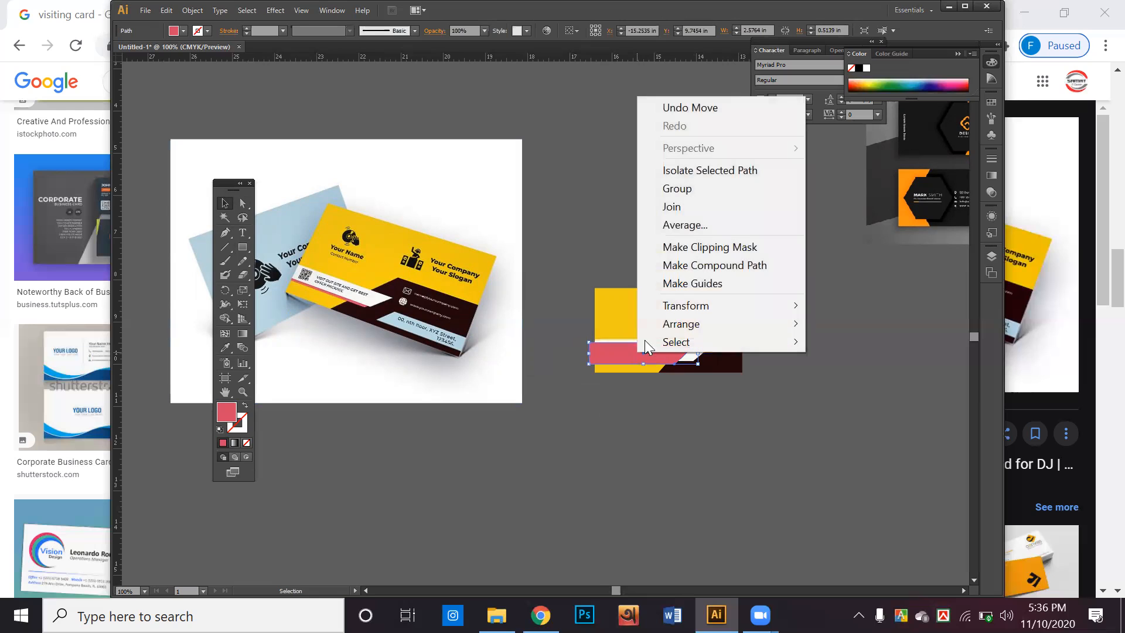
{"action": "mouse_move", "coordinate": [672, 323]}
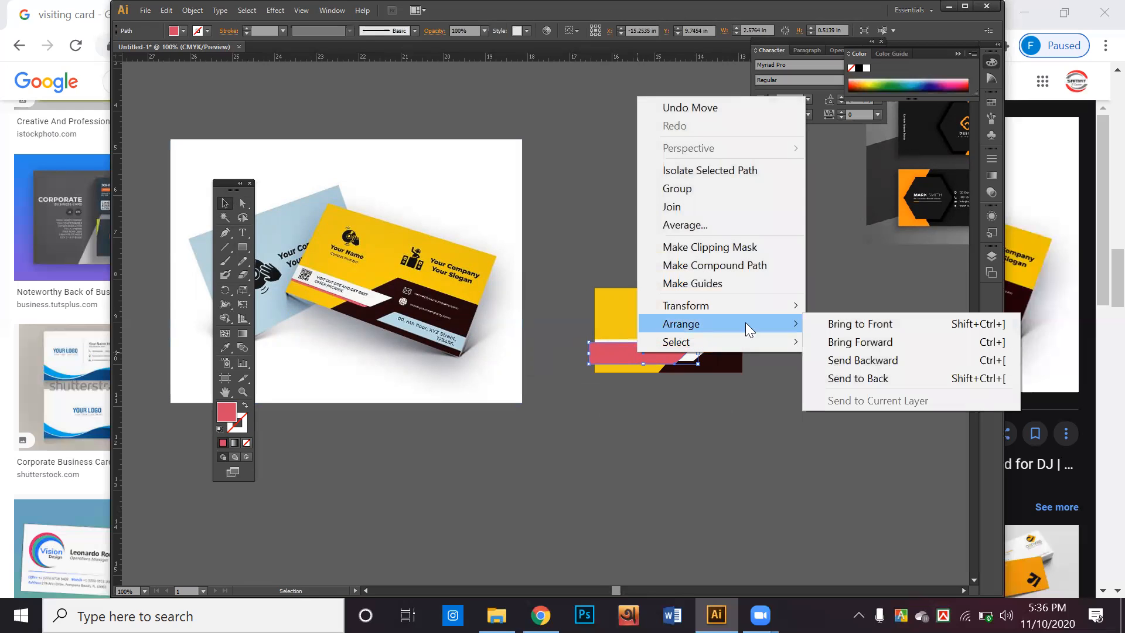
{"action": "left_click", "coordinate": [860, 361]}
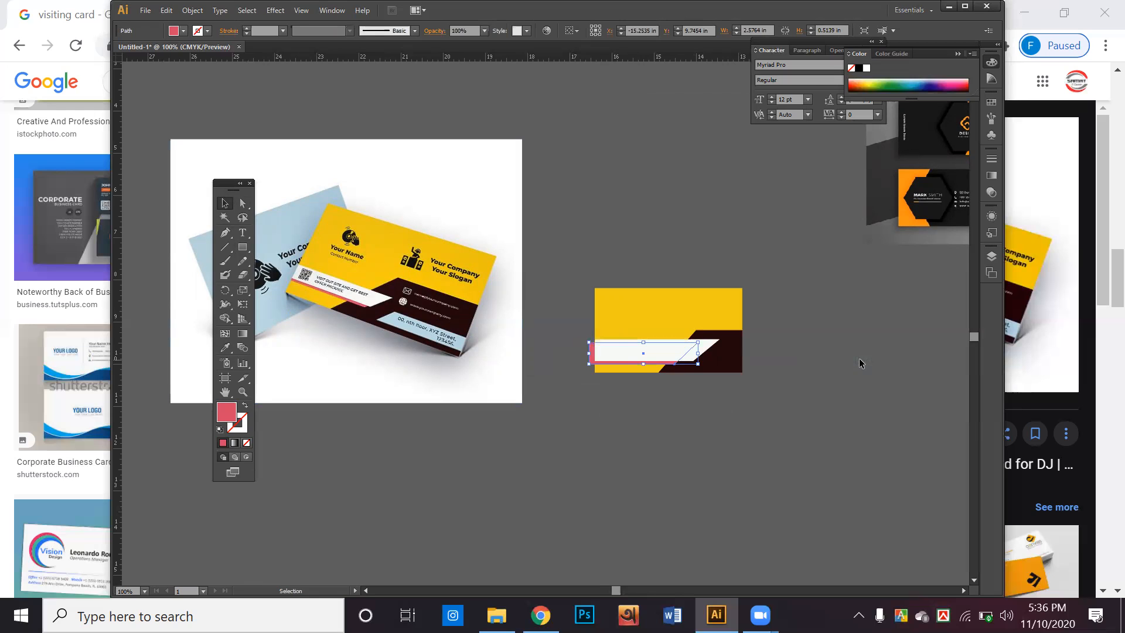
{"action": "left_click", "coordinate": [626, 382]}
{"action": "left_click_drag", "start_coordinate": [588, 357], "coordinate": [596, 357]}
{"action": "left_click", "coordinate": [563, 375]}
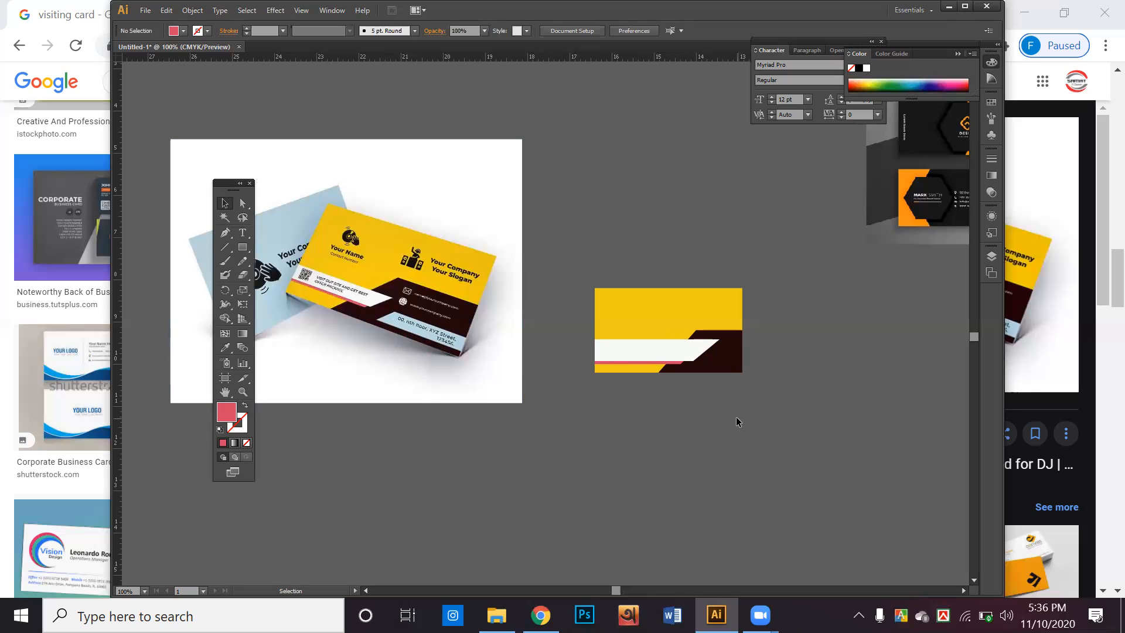
{"action": "left_click_drag", "start_coordinate": [750, 438], "coordinate": [621, 301]}
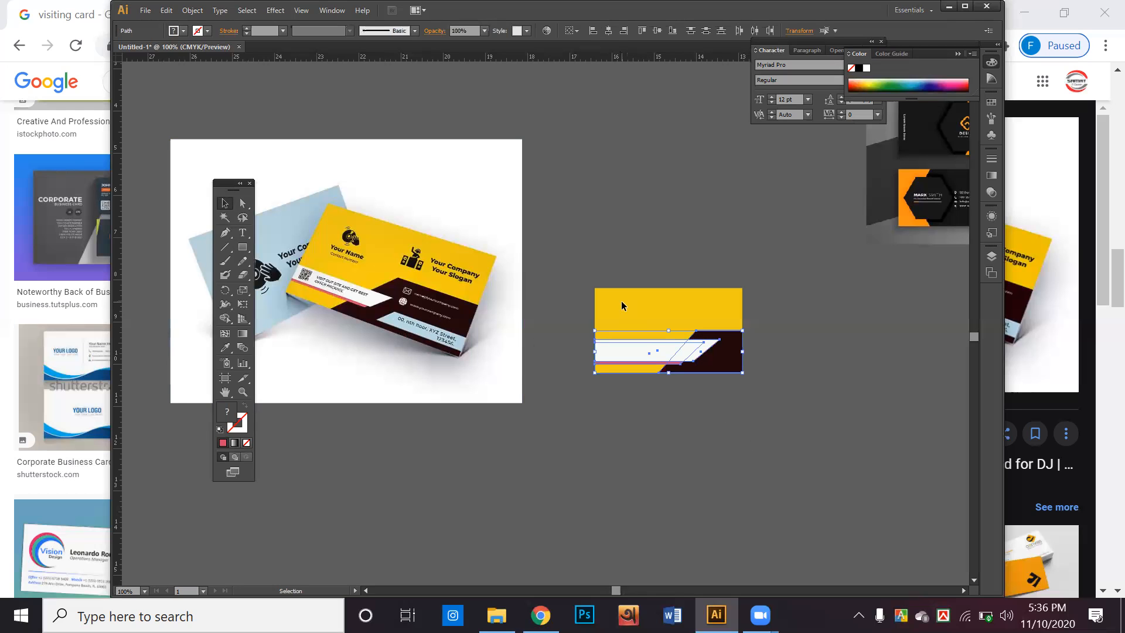
{"action": "left_click", "coordinate": [728, 420]}
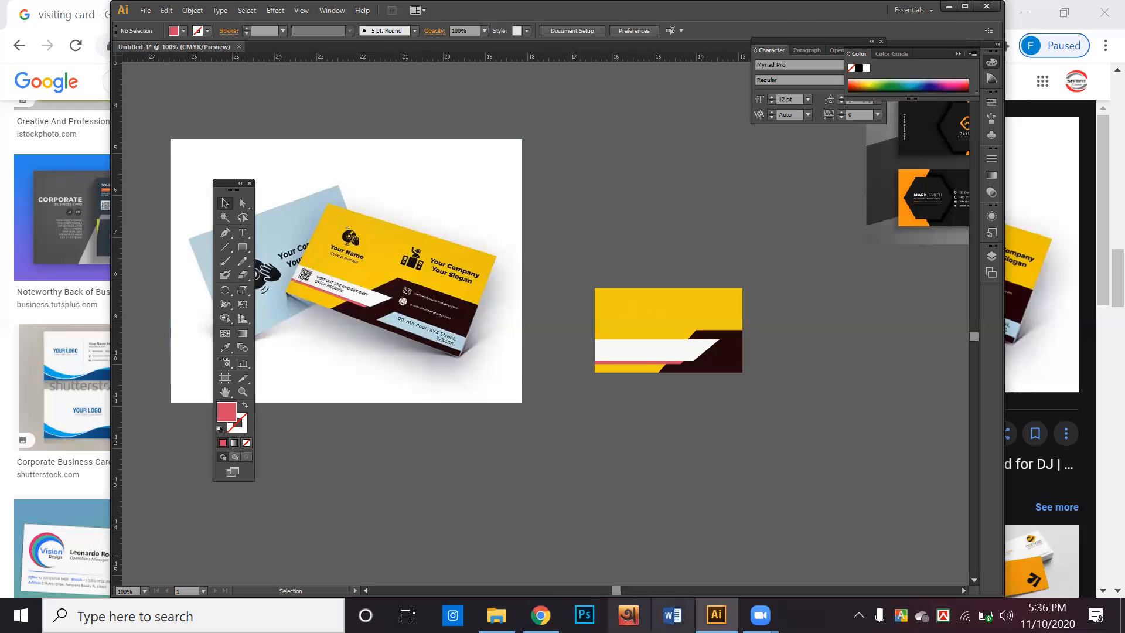
Switch to Chrome and examine further business card designs in the visiting card image results
{"action": "left_click", "coordinate": [540, 615]}
{"action": "scroll", "coordinate": [684, 425], "scroll_direction": "down", "scroll_amount": 10}
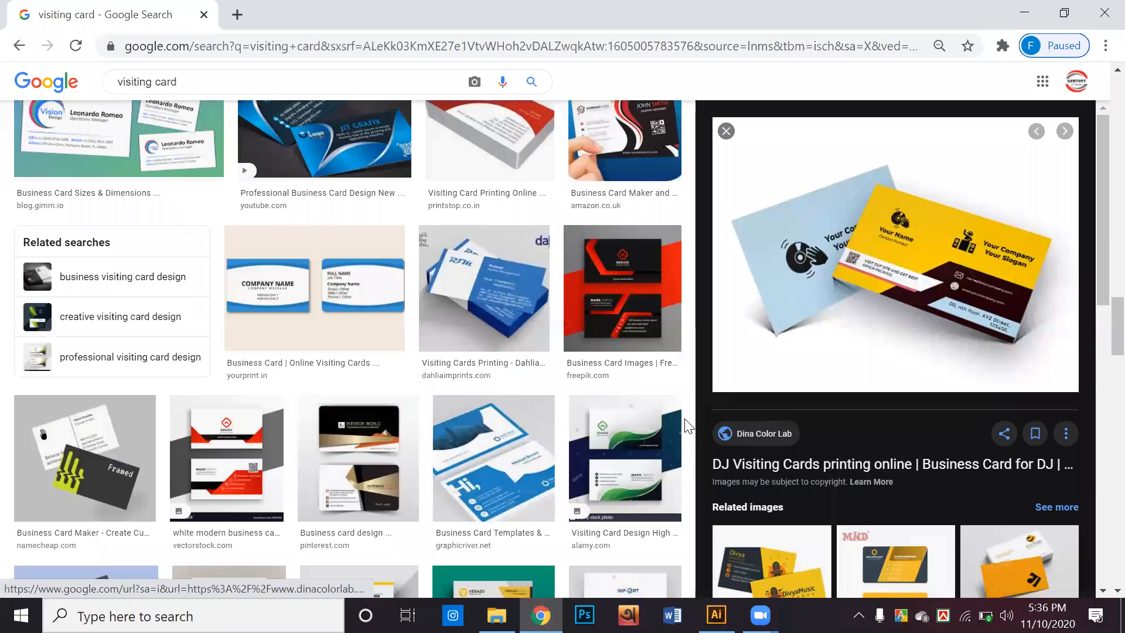
{"action": "scroll", "coordinate": [672, 429], "scroll_direction": "down", "scroll_amount": 4}
{"action": "scroll", "coordinate": [670, 429], "scroll_direction": "up", "scroll_amount": 4}
{"action": "scroll", "coordinate": [671, 430], "scroll_direction": "down", "scroll_amount": 4}
{"action": "scroll", "coordinate": [670, 429], "scroll_direction": "up", "scroll_amount": 3}
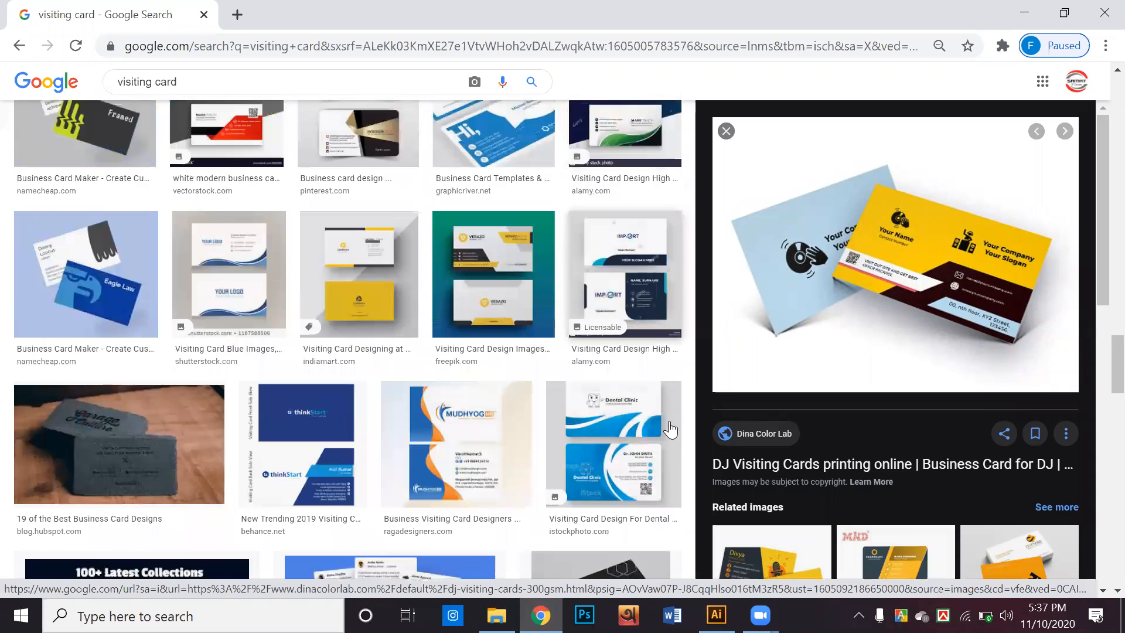
{"action": "scroll", "coordinate": [502, 335], "scroll_direction": "down", "scroll_amount": 7}
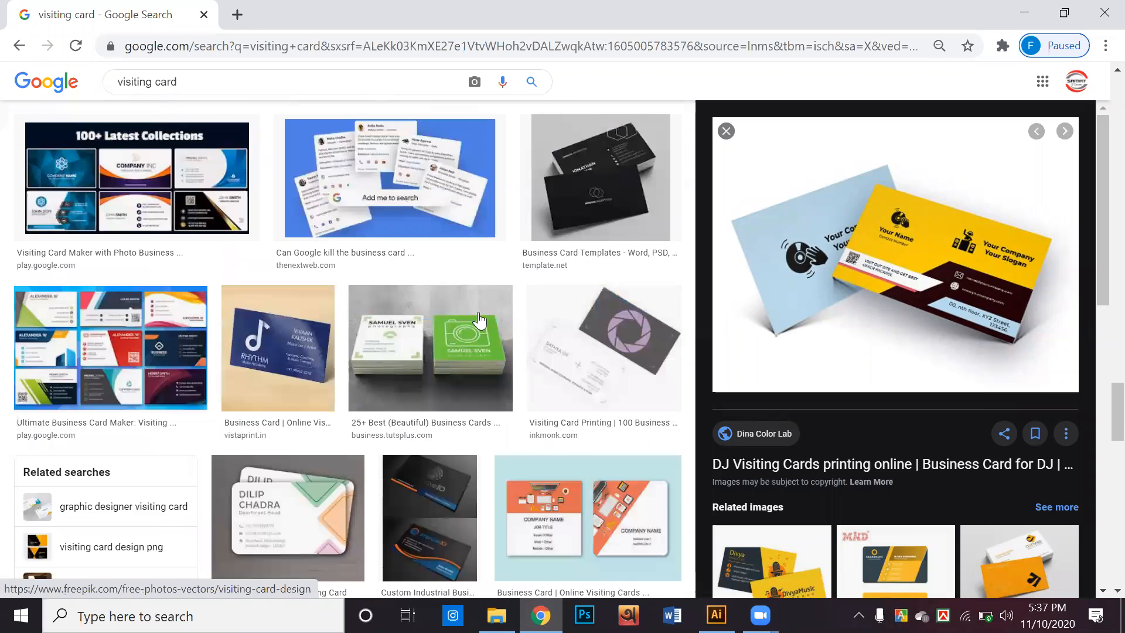
Browse the visiting card image results for card design examples
{"action": "scroll", "coordinate": [469, 308], "scroll_direction": "down", "scroll_amount": 15}
{"action": "scroll", "coordinate": [480, 319], "scroll_direction": "down", "scroll_amount": 7}
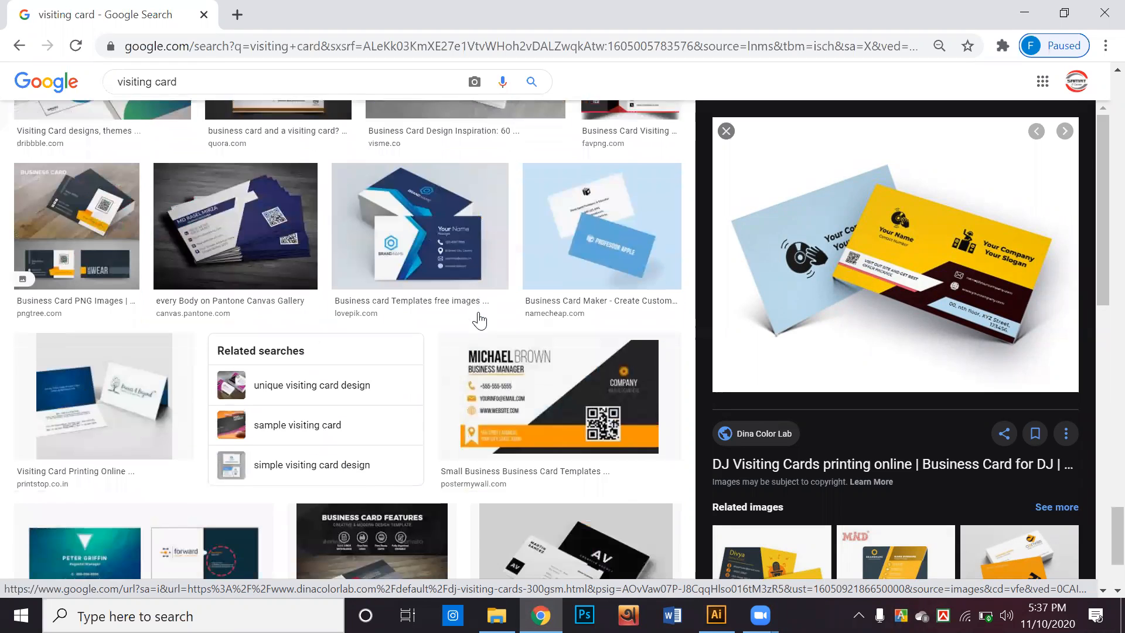
{"action": "scroll", "coordinate": [766, 326], "scroll_direction": "down", "scroll_amount": 10}
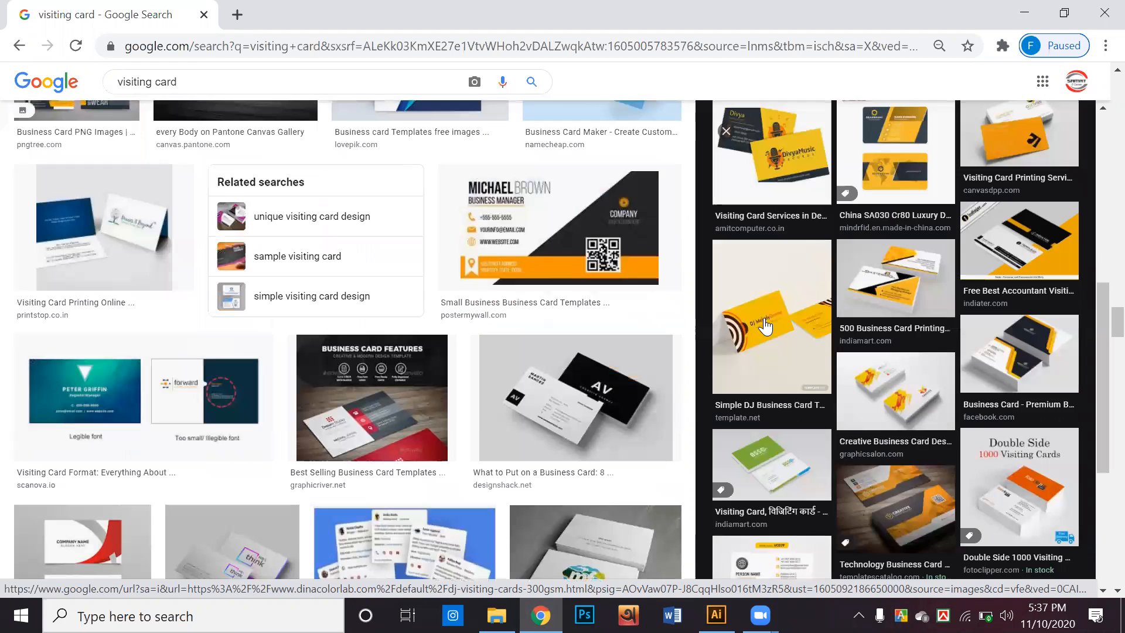
{"action": "scroll", "coordinate": [539, 320], "scroll_direction": "up", "scroll_amount": 5}
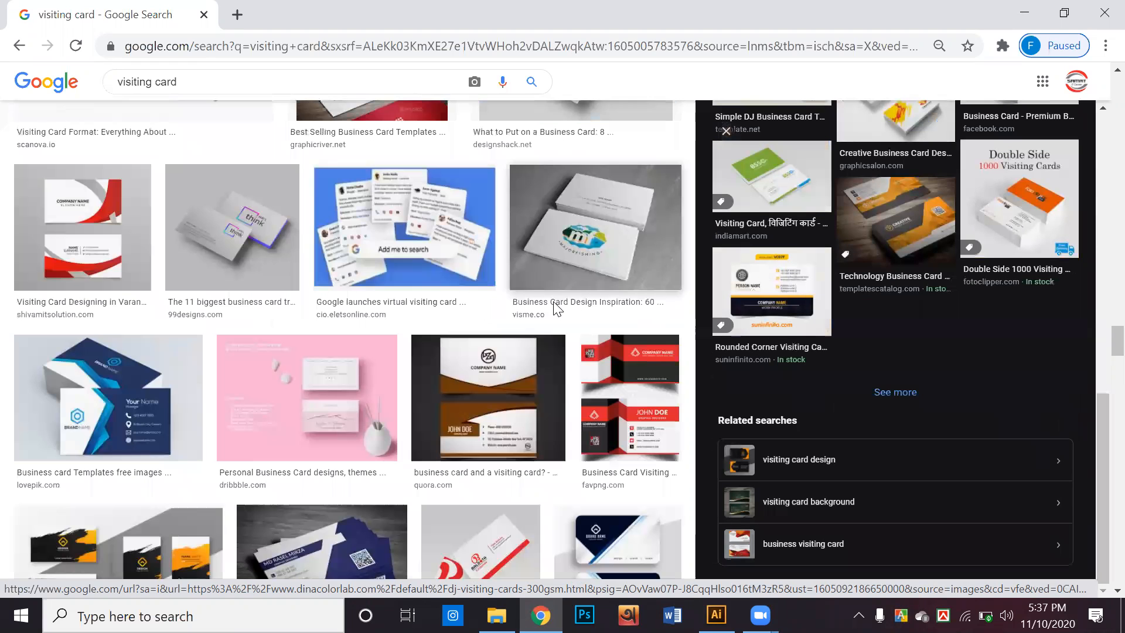
{"action": "scroll", "coordinate": [510, 328], "scroll_direction": "down", "scroll_amount": 10}
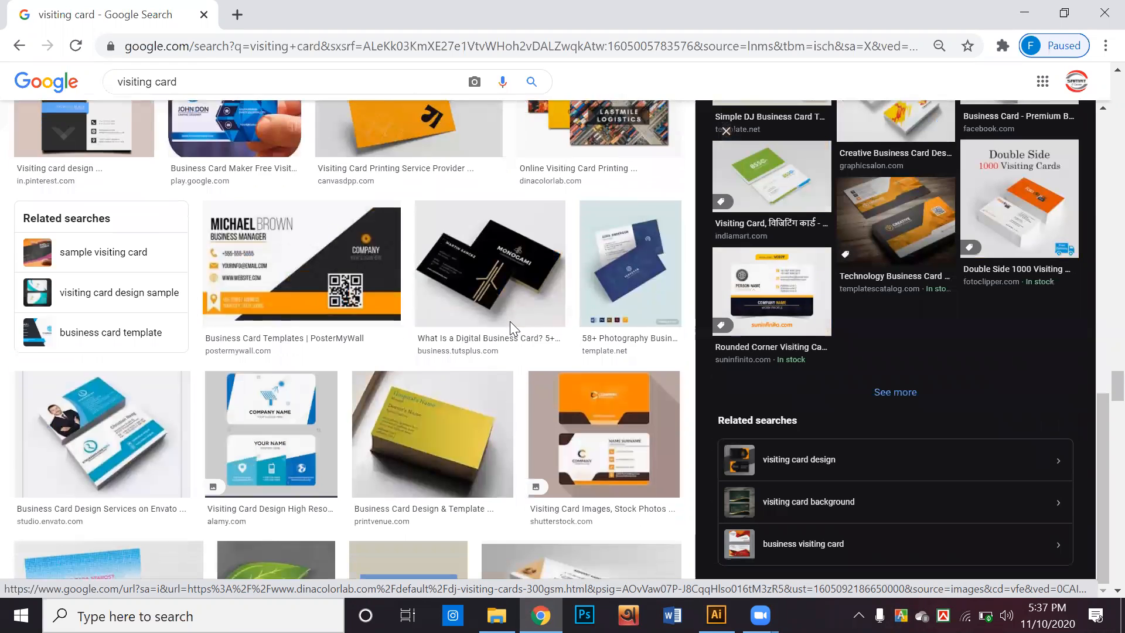
{"action": "scroll", "coordinate": [510, 331], "scroll_direction": "down", "scroll_amount": 14}
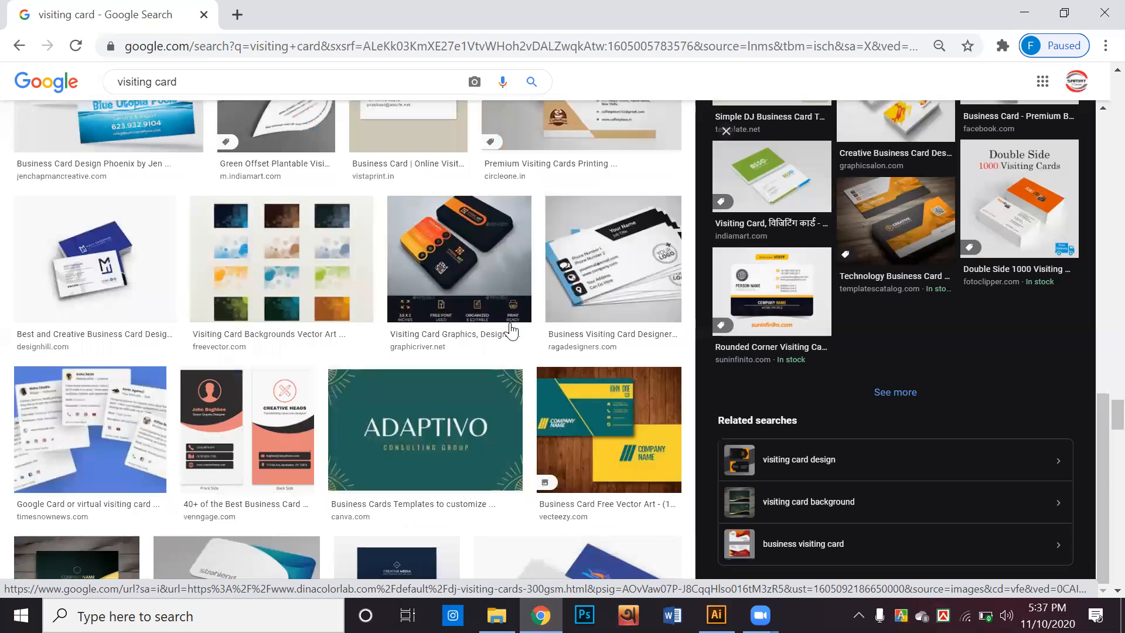
{"action": "scroll", "coordinate": [510, 331], "scroll_direction": "down", "scroll_amount": 5}
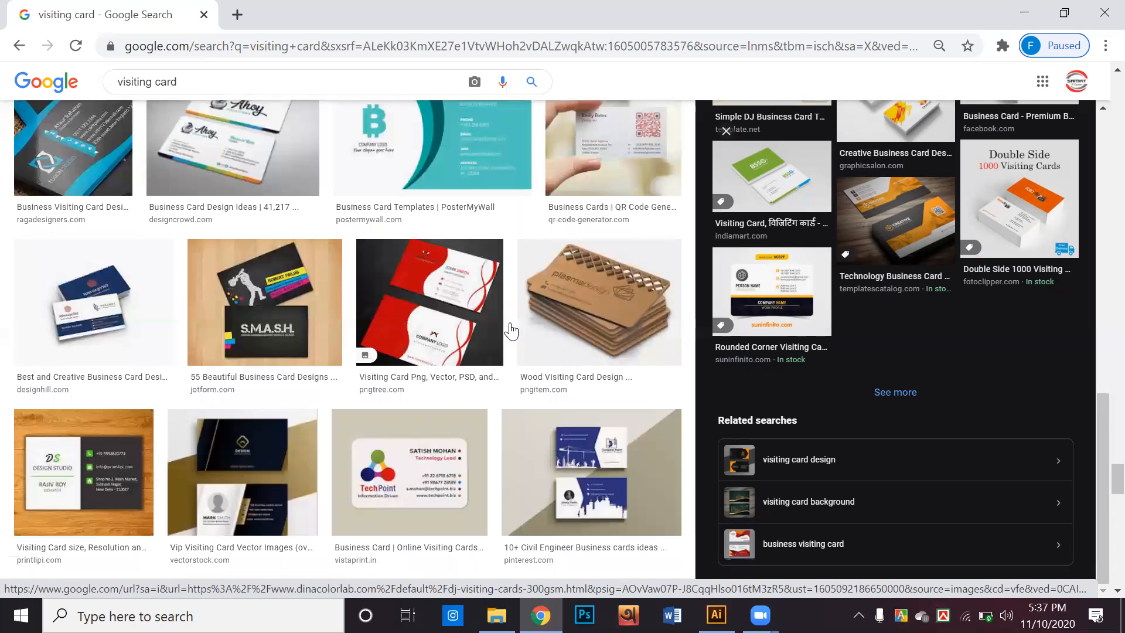
Switch to Illustrator and place the yellow 3.5 × 2 in card rectangle on an empty area of the canvas
{"action": "left_click", "coordinate": [1017, 14]}
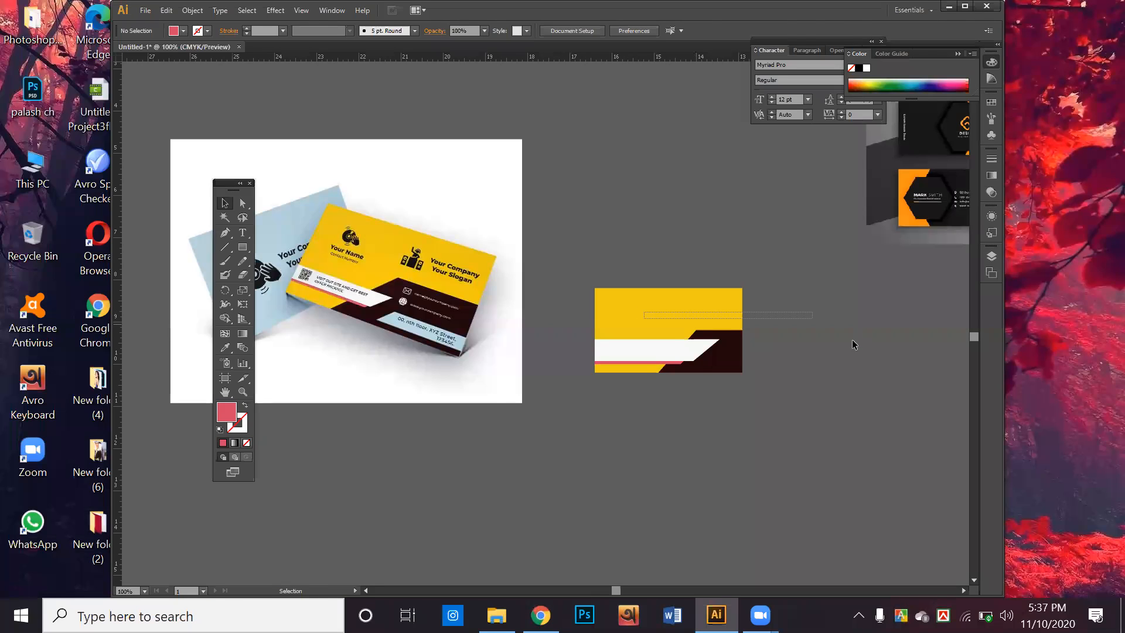
{"action": "left_click", "coordinate": [728, 354]}
{"action": "key", "text": "ctrl+alt+["}
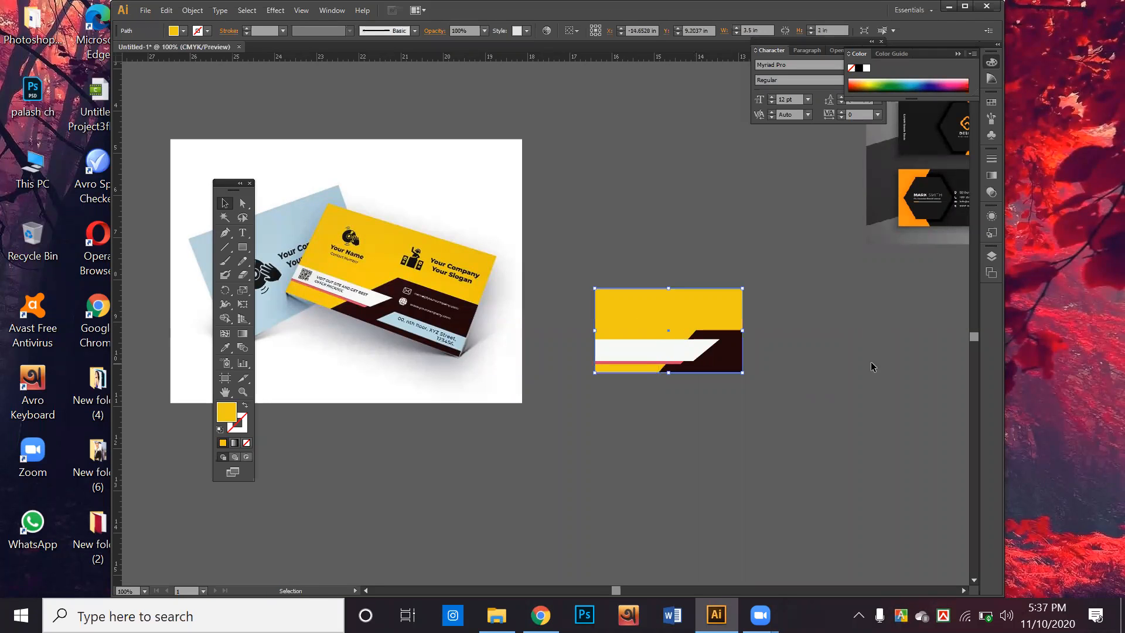
{"action": "left_click_drag", "start_coordinate": [678, 321], "coordinate": [790, 473]}
{"action": "left_click_drag", "start_coordinate": [530, 288], "coordinate": [586, 139]}
{"action": "left_click_drag", "start_coordinate": [541, 175], "coordinate": [524, 229]}
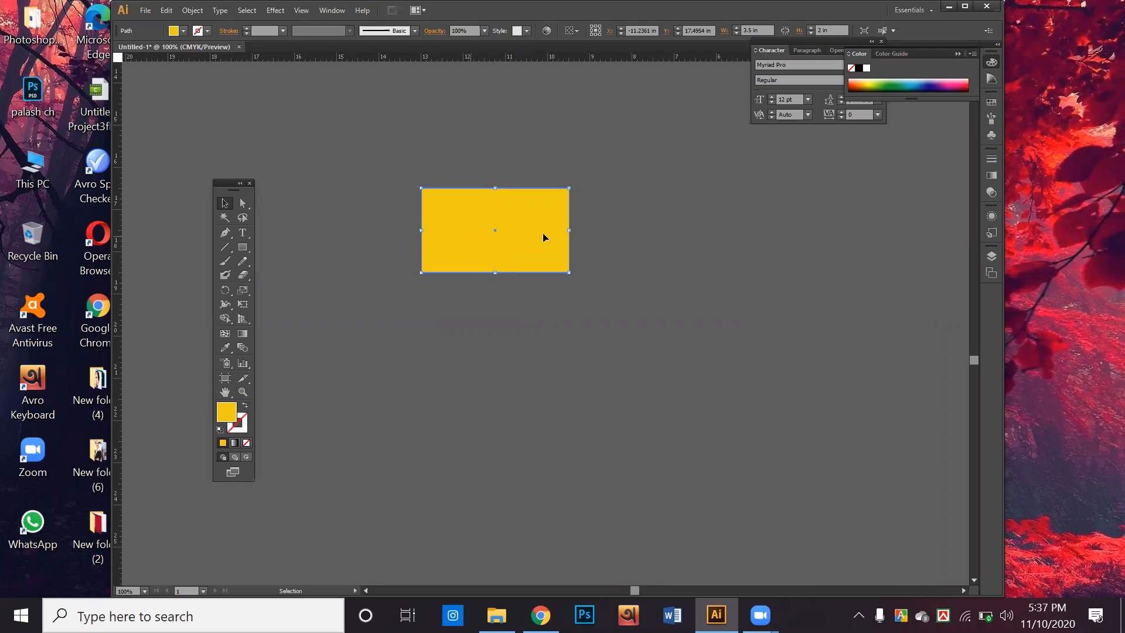
{"action": "left_click_drag", "start_coordinate": [525, 244], "coordinate": [495, 270]}
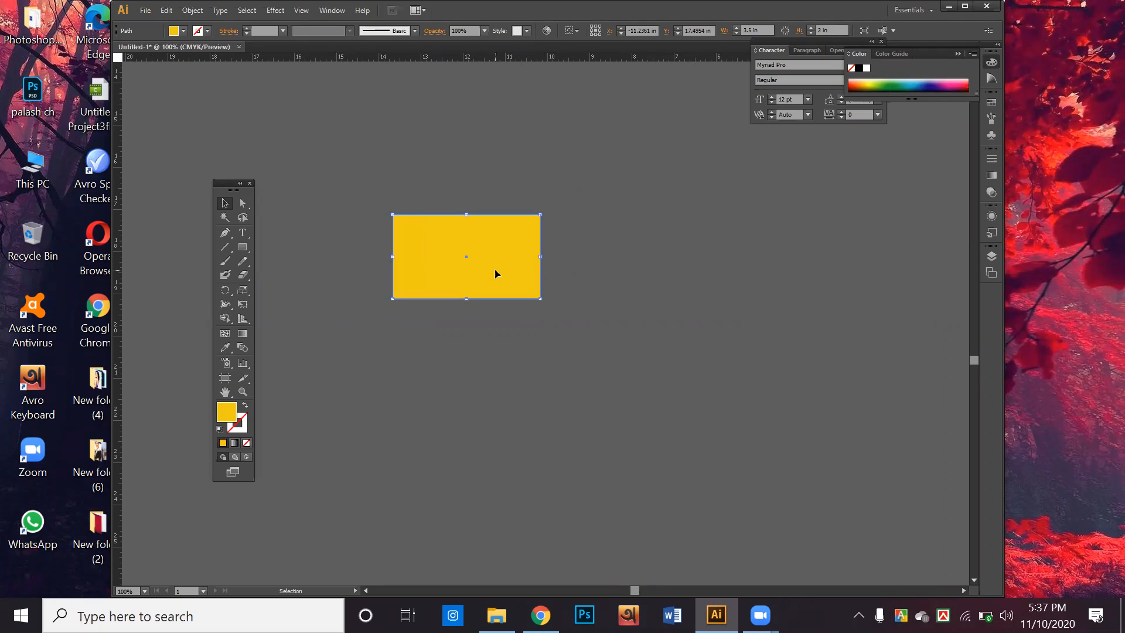
Draw an ellipse about 4.96 × 4.10 in below the yellow rectangle and fill it with black
{"action": "left_click_drag", "start_coordinate": [242, 247], "coordinate": [274, 274]}
{"action": "left_click_drag", "start_coordinate": [501, 396], "coordinate": [709, 568]}
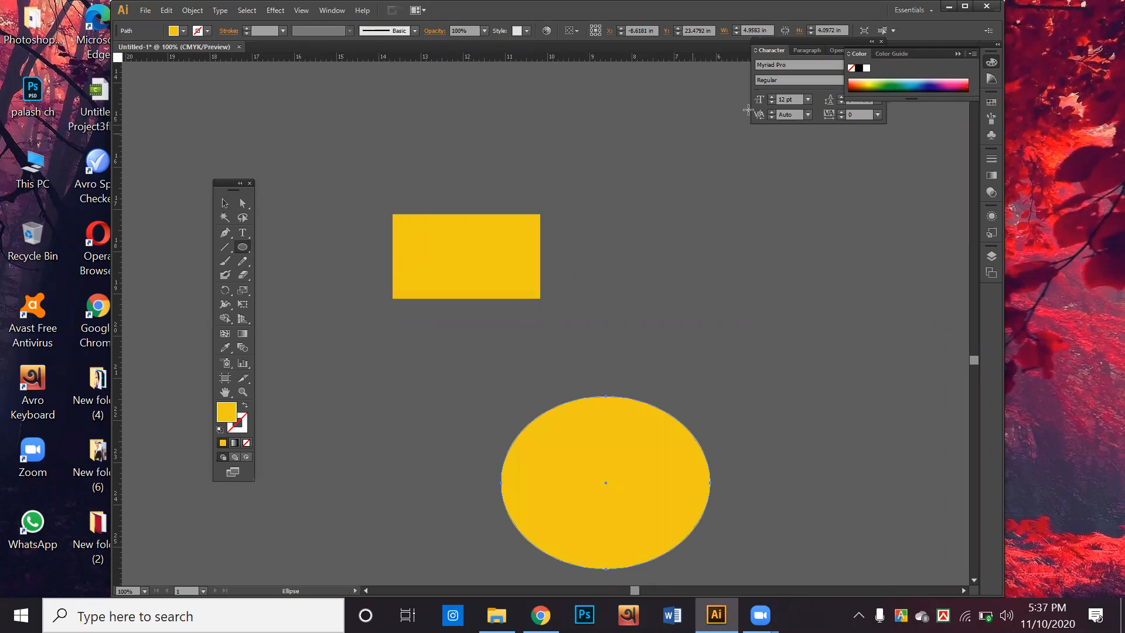
{"action": "left_click", "coordinate": [860, 82]}
{"action": "left_click", "coordinate": [860, 68]}
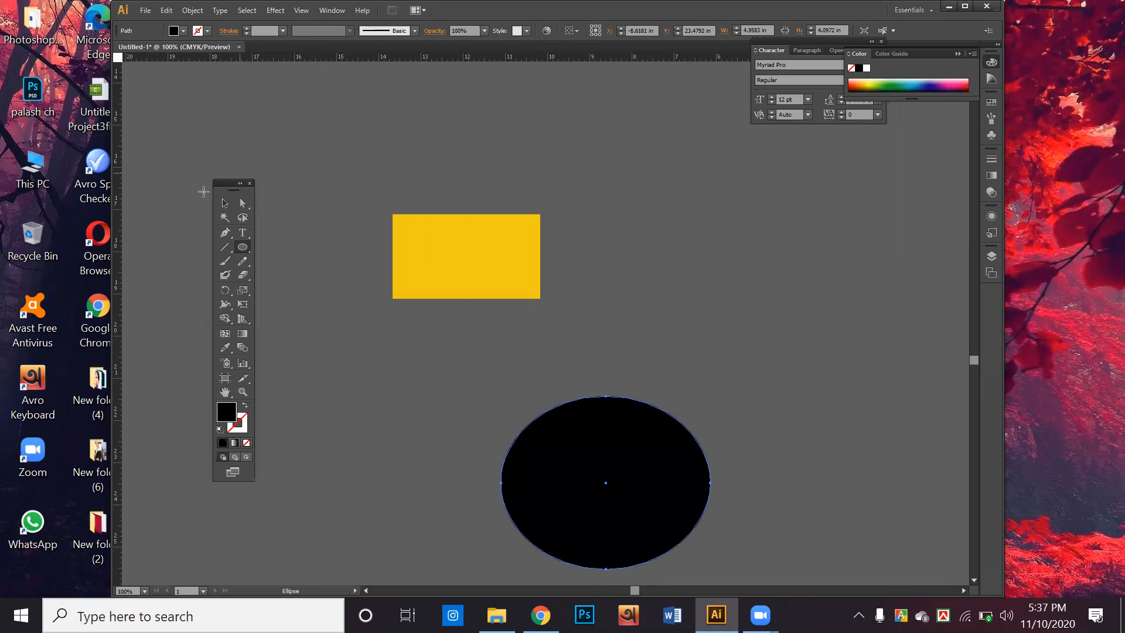
Move the black ellipse so that it overlaps the right end of the yellow rectangle
{"action": "left_click", "coordinate": [225, 204]}
{"action": "left_click_drag", "start_coordinate": [651, 450], "coordinate": [587, 267]}
{"action": "left_click", "coordinate": [767, 272]}
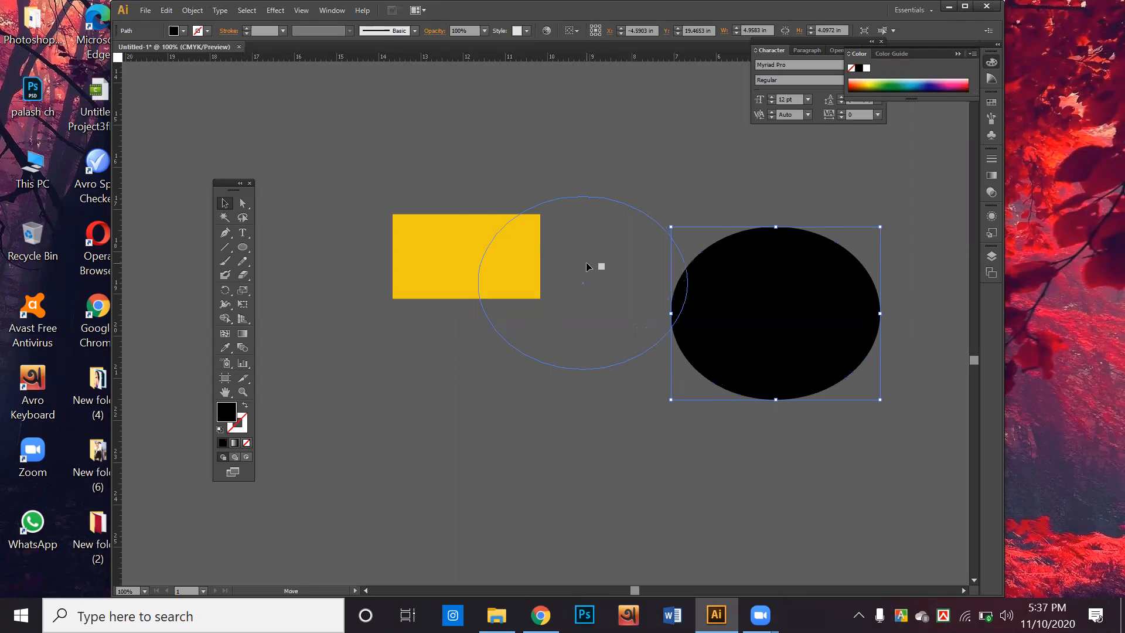
Select the rectangle and ellipse, show the Pathfinder controls, and place them beside the shapes
{"action": "left_click_drag", "start_coordinate": [431, 179], "coordinate": [654, 384]}
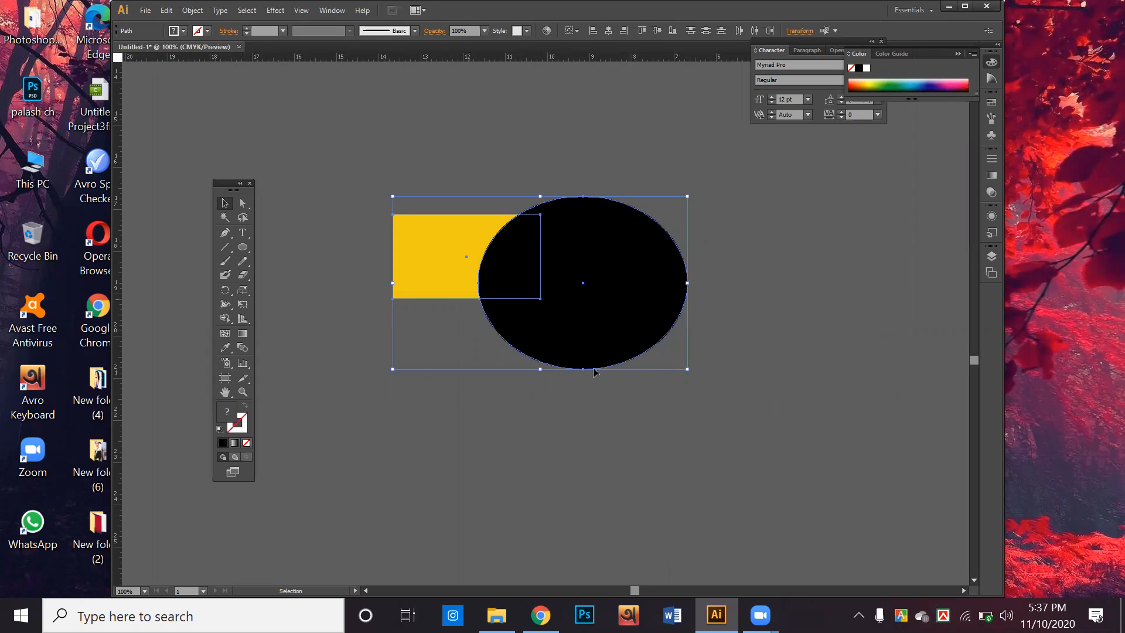
{"action": "left_click", "coordinate": [331, 12]}
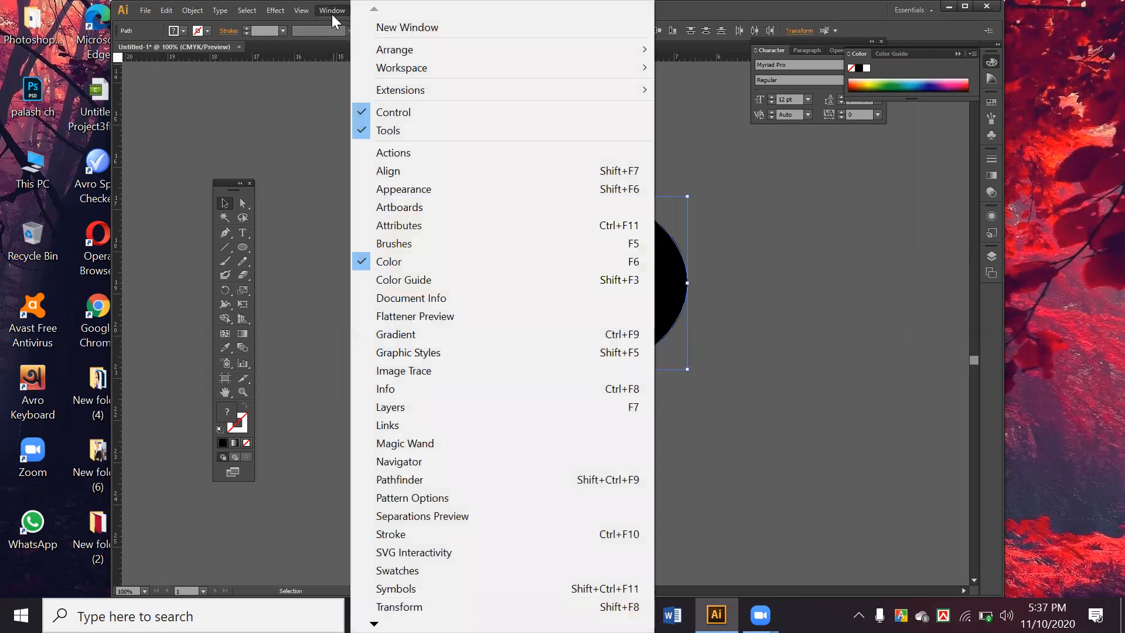
{"action": "left_click", "coordinate": [462, 484]}
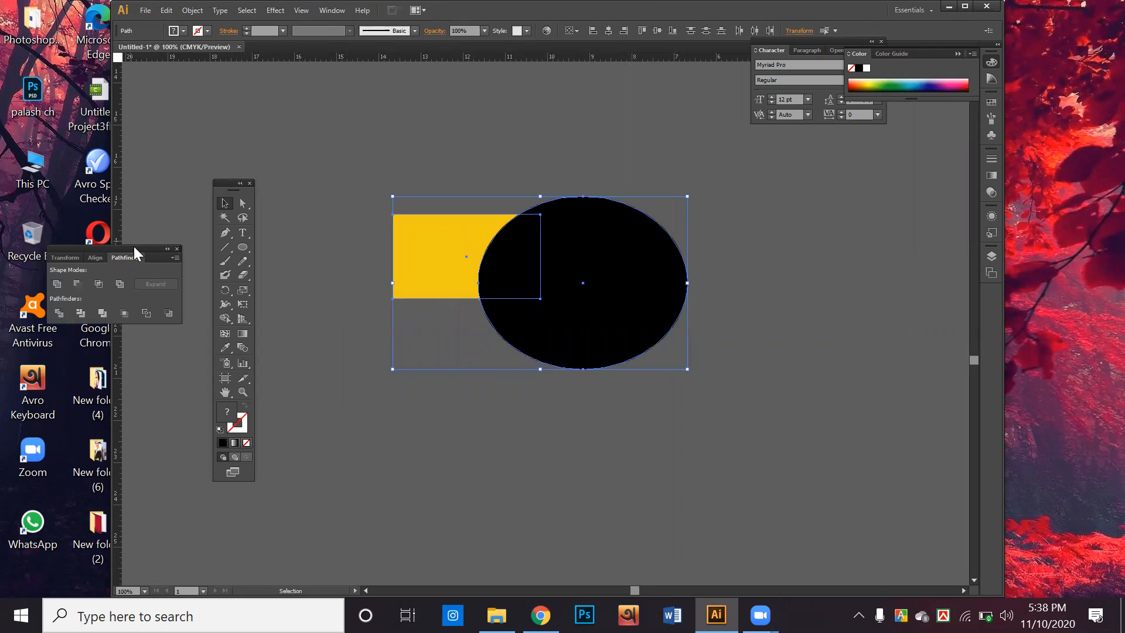
{"action": "left_click_drag", "start_coordinate": [136, 247], "coordinate": [828, 306]}
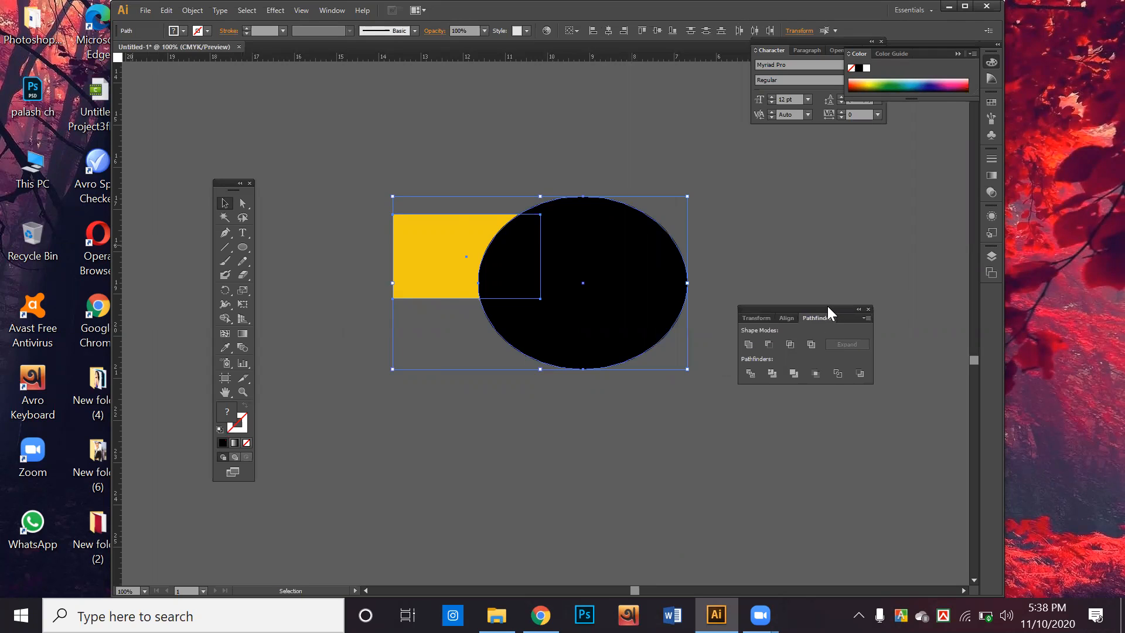
Divide the overlapping yellow rectangle and black ellipse with Pathfinder and ungroup the resulting pieces
{"action": "left_click", "coordinate": [560, 381]}
{"action": "left_click_drag", "start_coordinate": [520, 355], "coordinate": [426, 249]}
{"action": "left_click", "coordinate": [590, 466]}
{"action": "left_click_drag", "start_coordinate": [558, 434], "coordinate": [395, 244]}
{"action": "left_click", "coordinate": [750, 374]}
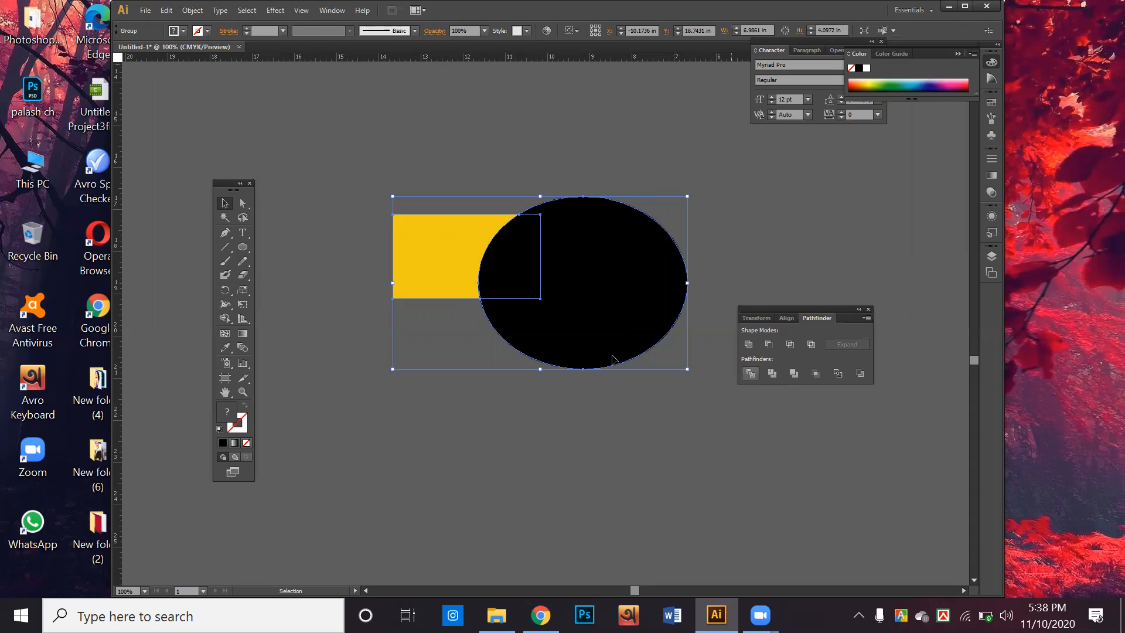
{"action": "right_click", "coordinate": [578, 233]}
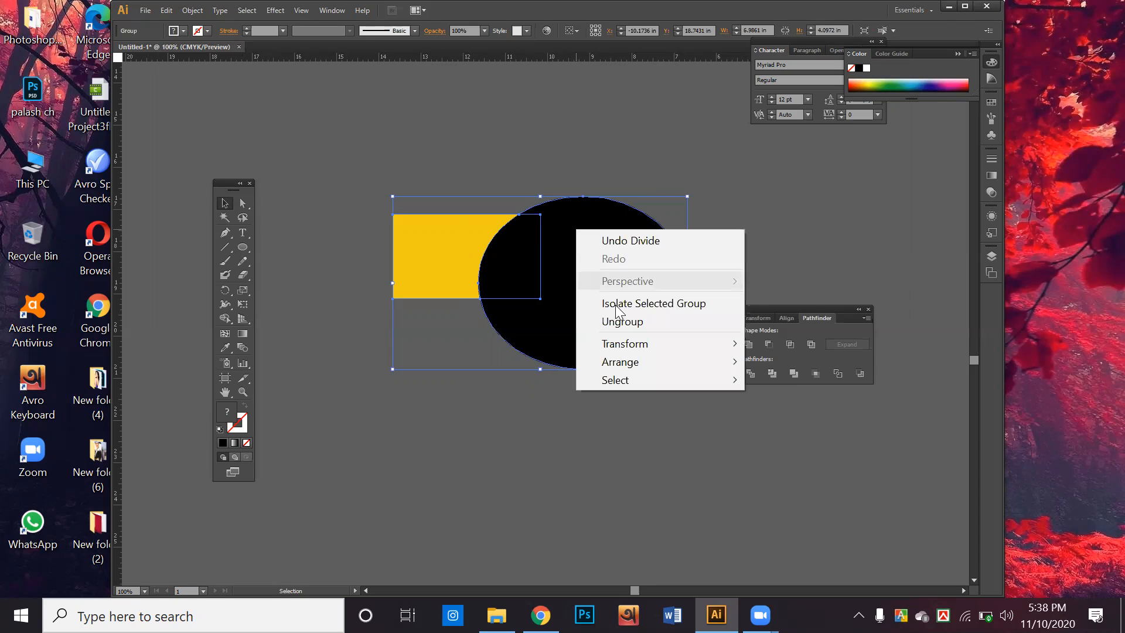
{"action": "left_click", "coordinate": [618, 324]}
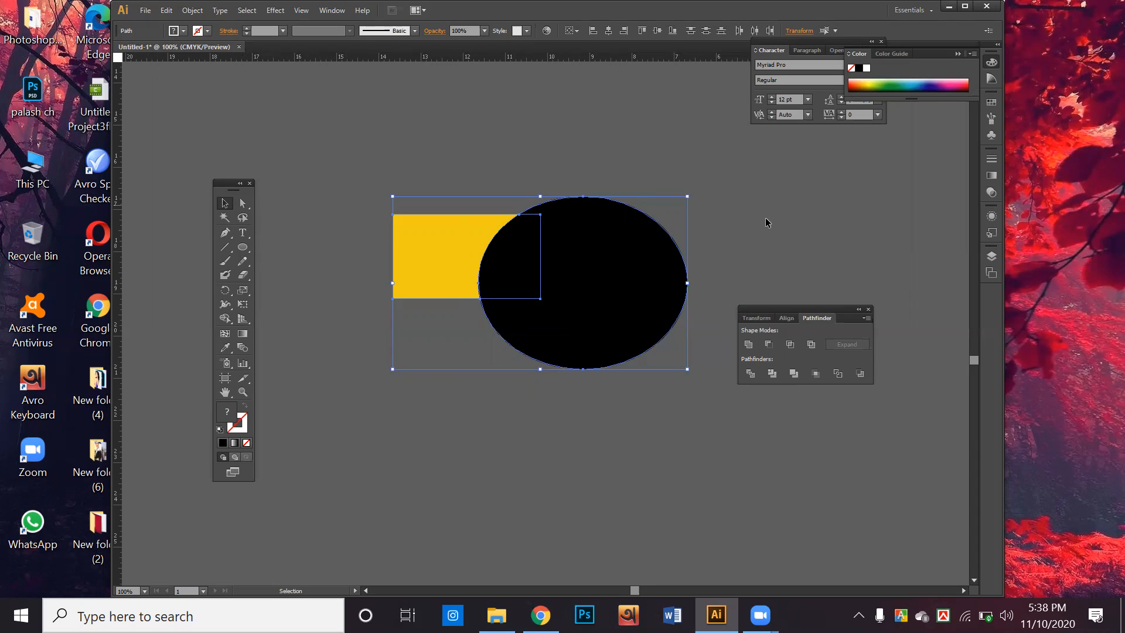
Move the ellipse piece lying outside the yellow rectangle away to the upper right of the card
{"action": "left_click", "coordinate": [802, 199]}
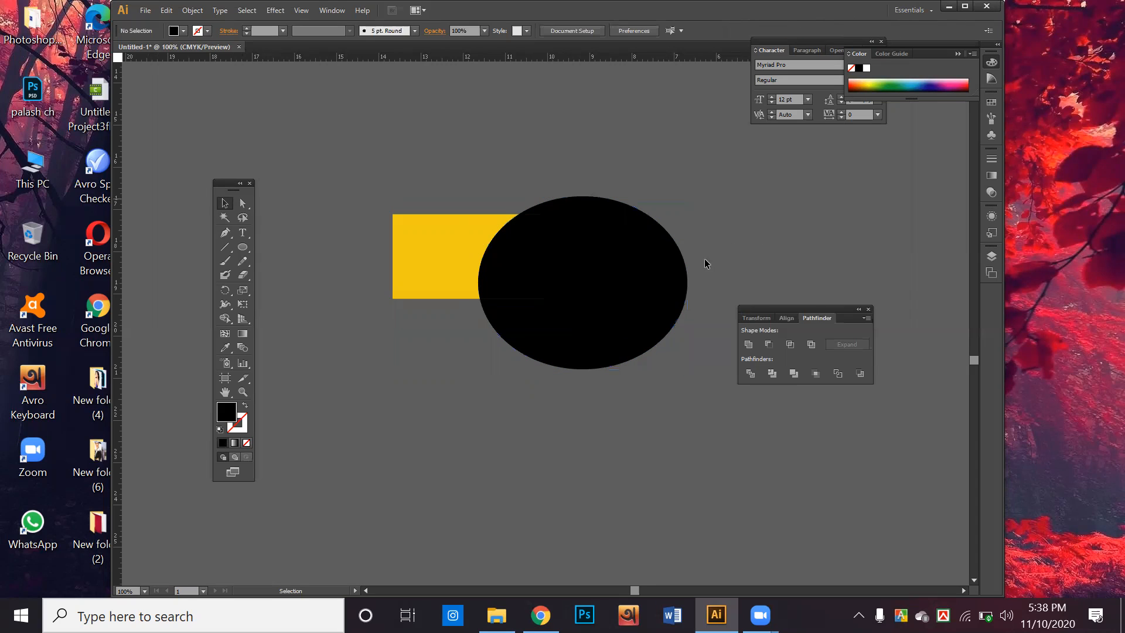
{"action": "left_click_drag", "start_coordinate": [622, 283], "coordinate": [786, 224]}
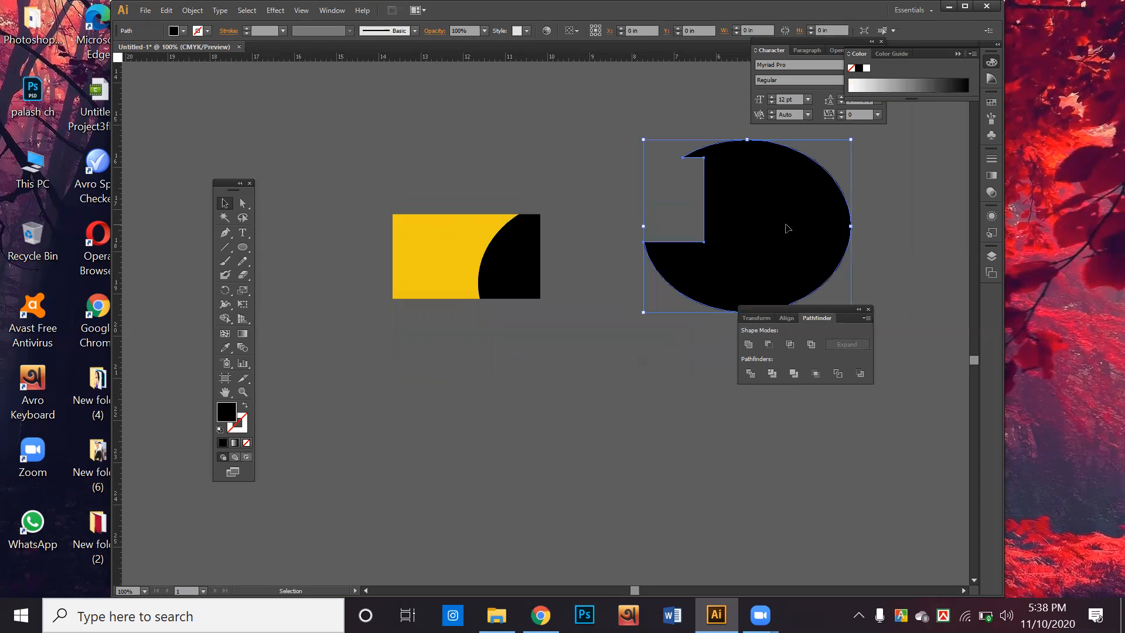
{"action": "left_click", "coordinate": [573, 391]}
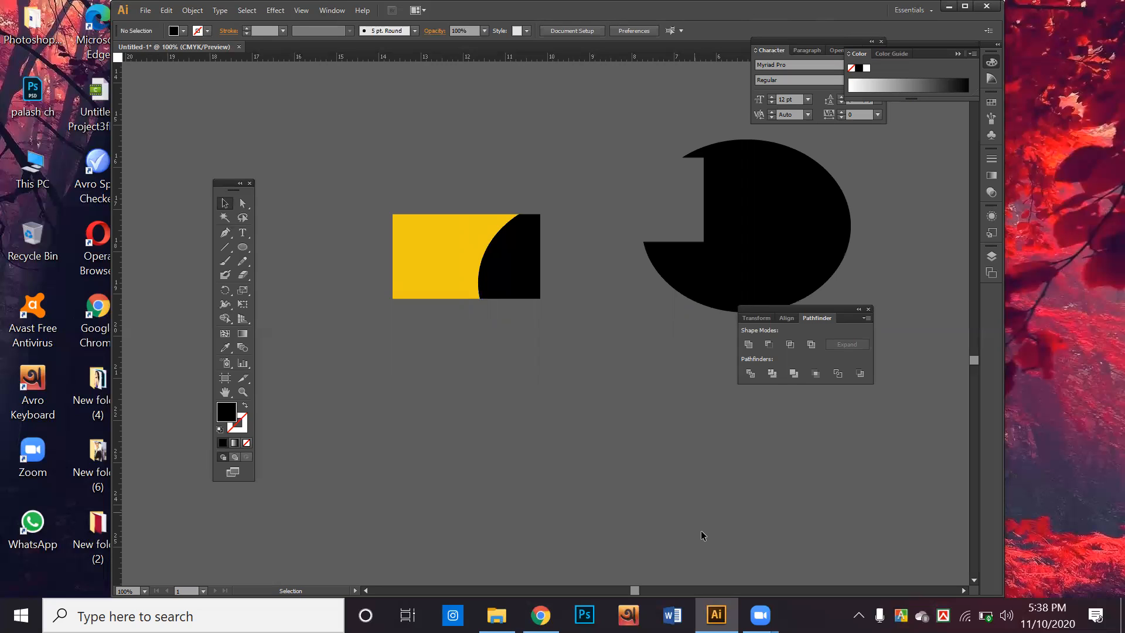
Draw a black rectangle about 7.24 × 3.72 in below the card and a hexagon about 6.06 × 5.25 in over its lower-right corner
{"action": "left_click_drag", "start_coordinate": [500, 464], "coordinate": [662, 287]}
{"action": "left_click_drag", "start_coordinate": [243, 251], "coordinate": [609, 384]}
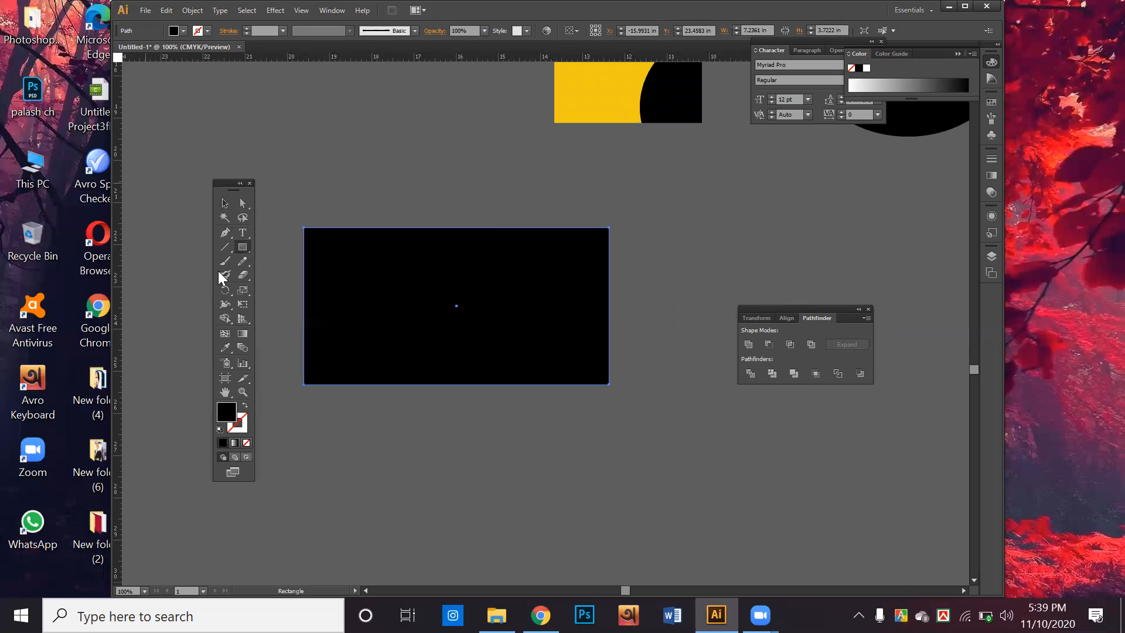
{"action": "left_click_drag", "start_coordinate": [243, 246], "coordinate": [293, 288]}
{"action": "left_click_drag", "start_coordinate": [578, 451], "coordinate": [671, 548]}
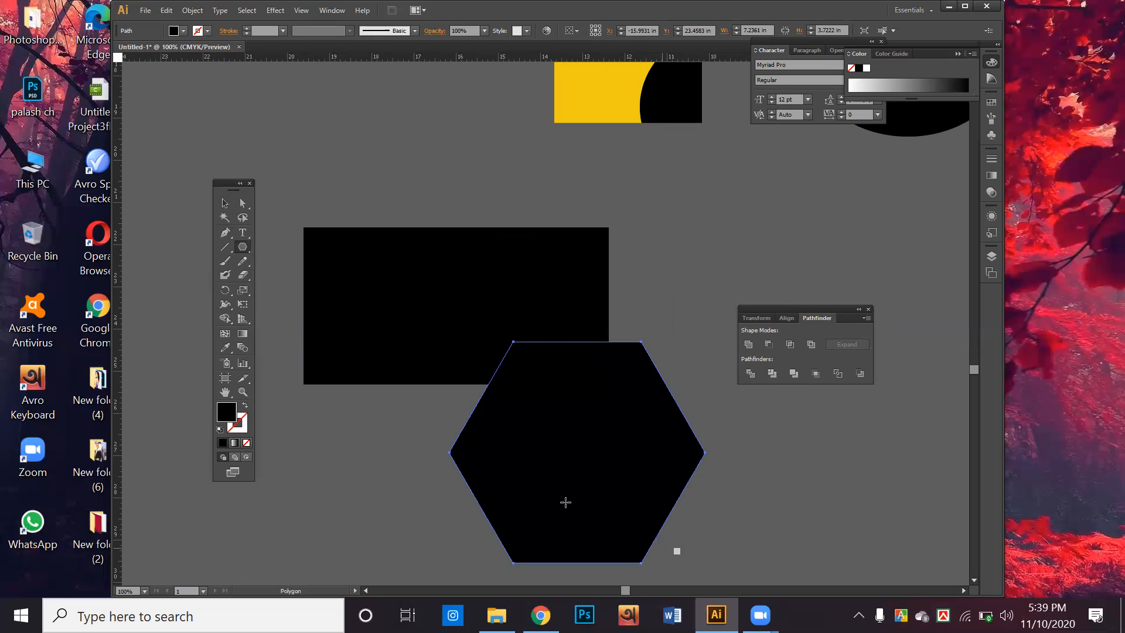
Fill the hexagon with yellow sampled from the first card and move it over the right end of the black rectangle
{"action": "left_click", "coordinate": [223, 348]}
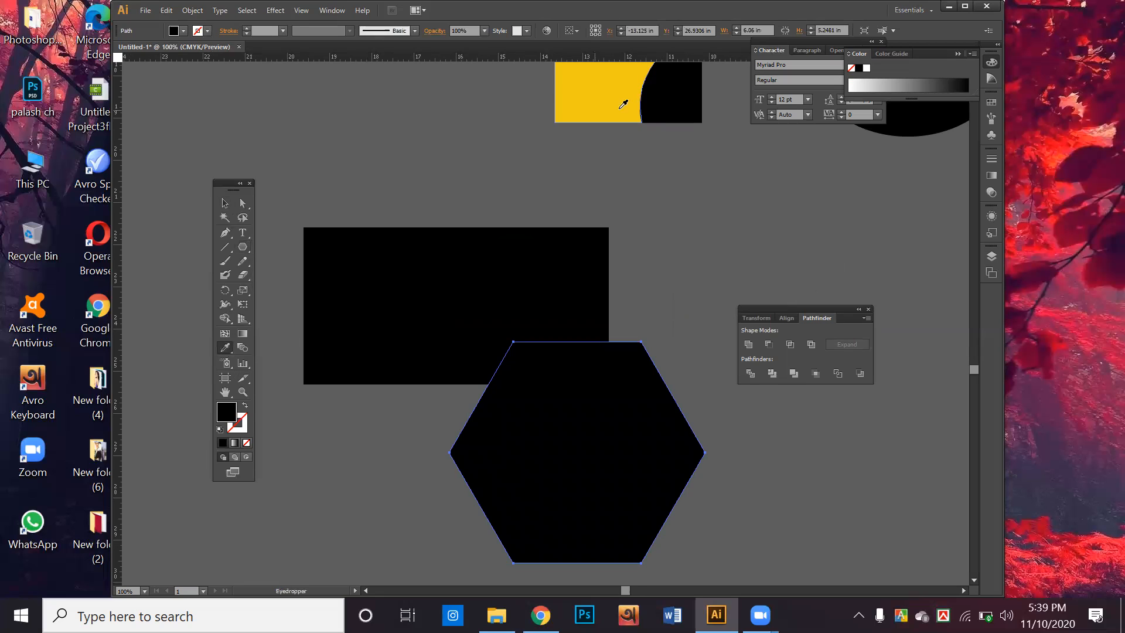
{"action": "left_click", "coordinate": [623, 104]}
{"action": "left_click", "coordinate": [224, 203]}
{"action": "left_click", "coordinate": [274, 178]}
{"action": "left_click_drag", "start_coordinate": [532, 441], "coordinate": [551, 302]}
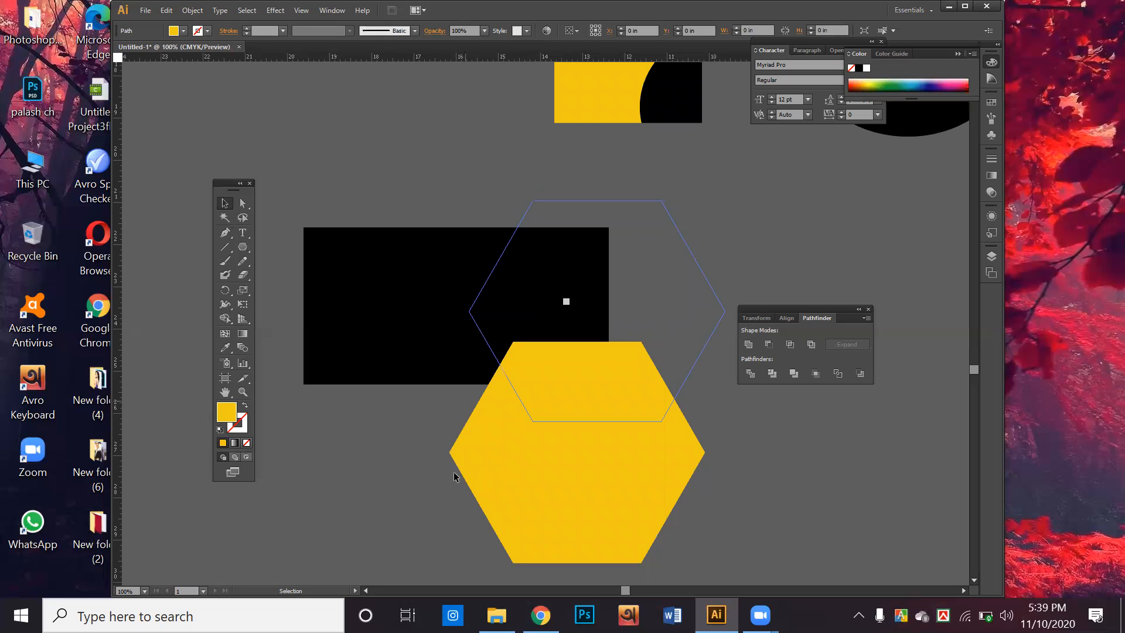
{"action": "left_click", "coordinate": [473, 477]}
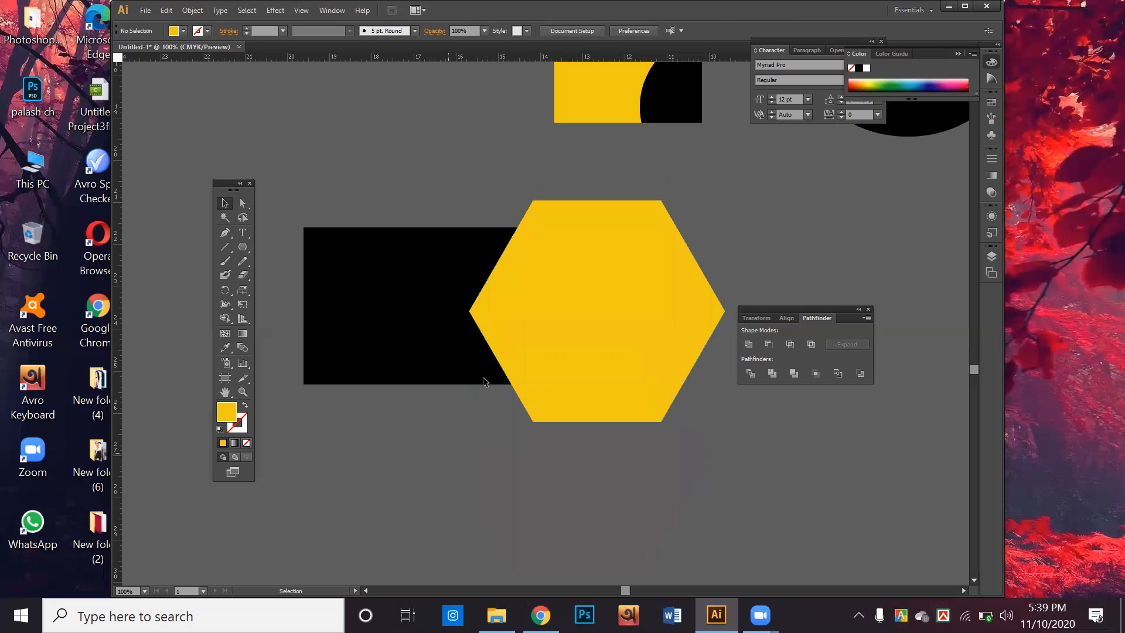
Divide the overlapping black rectangle and yellow hexagon with Pathfinder and ungroup the resulting pieces
{"action": "left_click_drag", "start_coordinate": [390, 469], "coordinate": [557, 250]}
{"action": "left_click", "coordinate": [545, 460]}
{"action": "left_click_drag", "start_coordinate": [497, 472], "coordinate": [551, 216]}
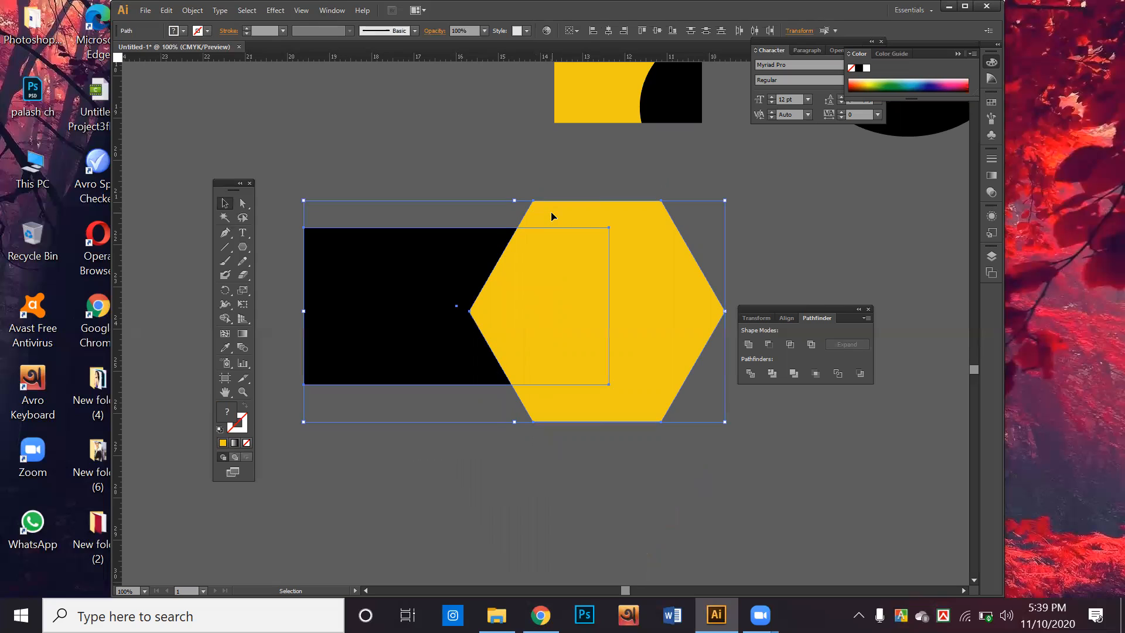
{"action": "left_click", "coordinate": [750, 374]}
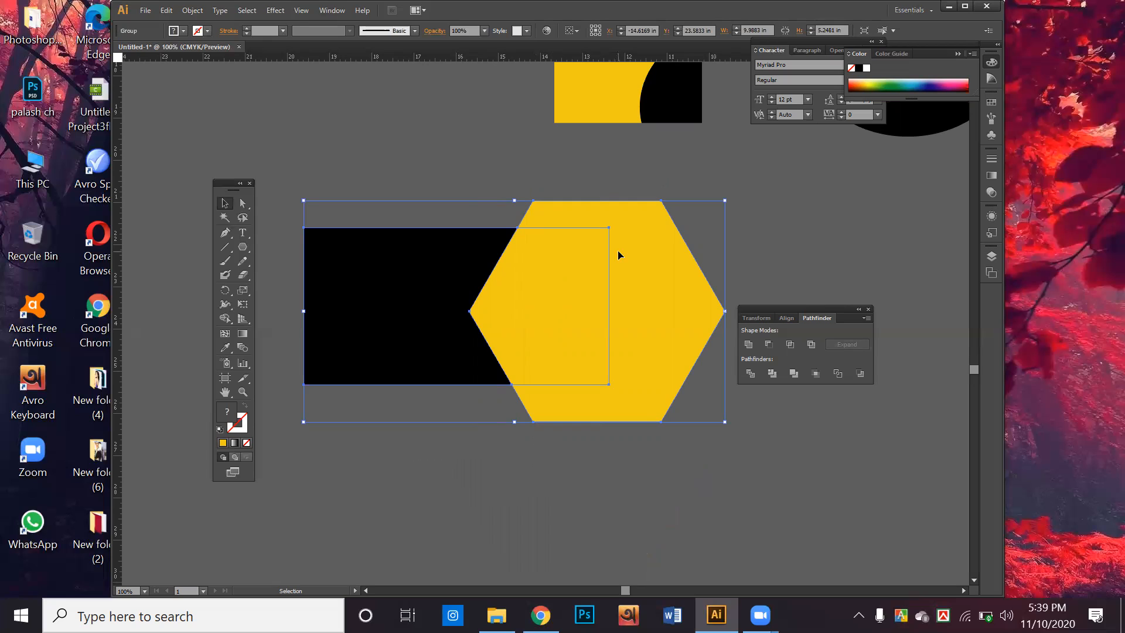
{"action": "right_click", "coordinate": [603, 251]}
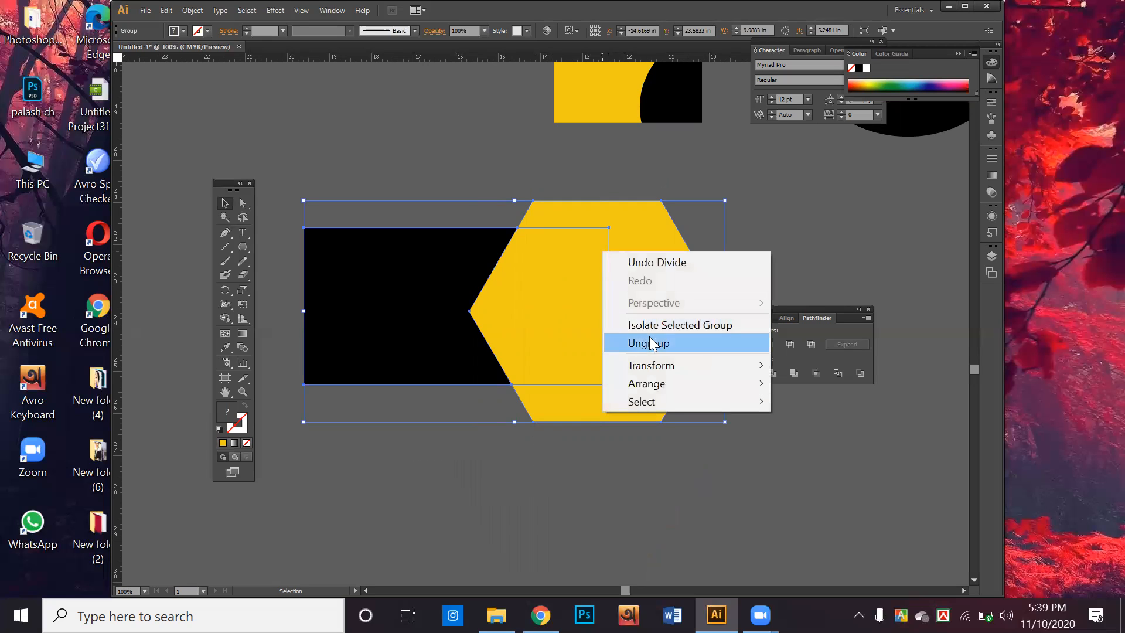
{"action": "left_click", "coordinate": [648, 343]}
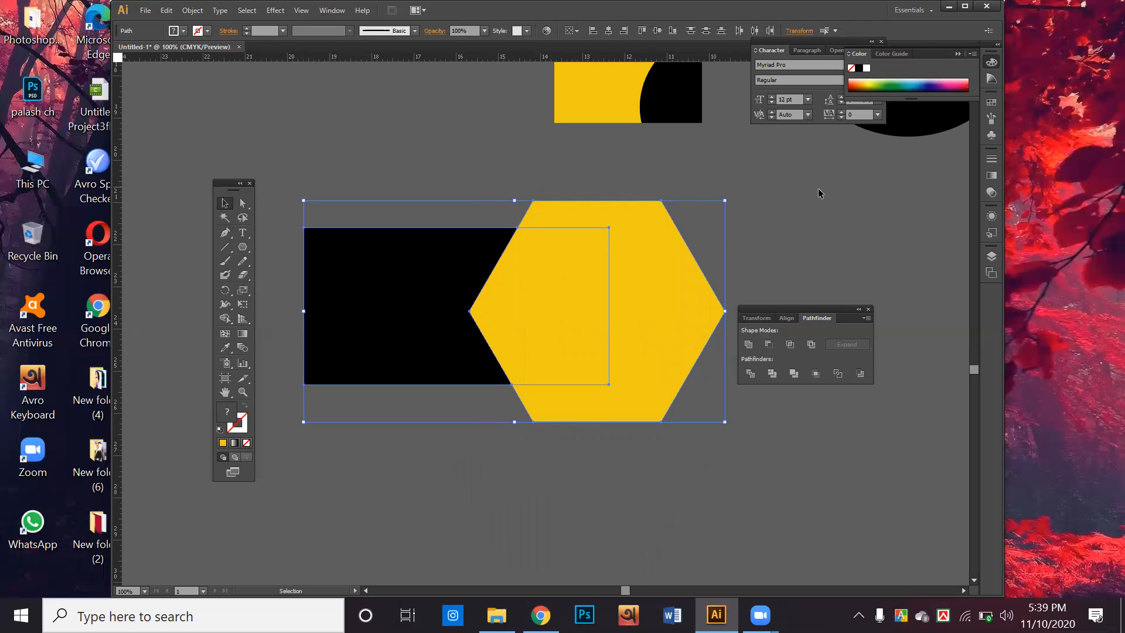
Try moving the outer hexagon piece and the overlapping piece away from the black rectangle, undoing each move
{"action": "left_click", "coordinate": [835, 214]}
{"action": "left_click_drag", "start_coordinate": [669, 310], "coordinate": [844, 469]}
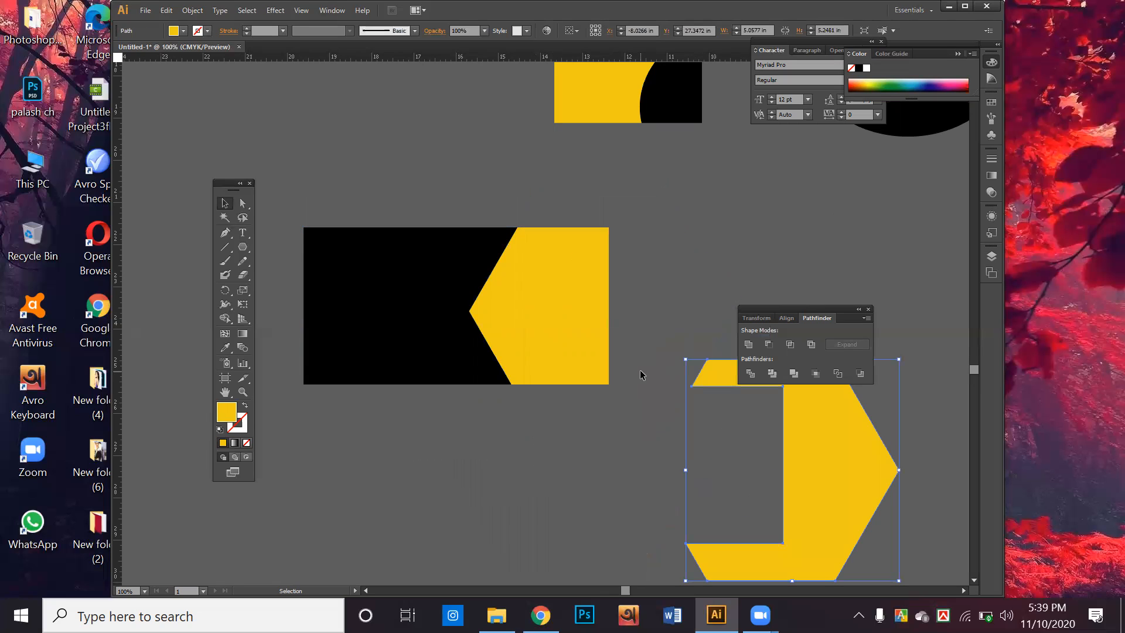
{"action": "key", "text": "ctrl+z"}
{"action": "left_click_drag", "start_coordinate": [543, 334], "coordinate": [697, 476]}
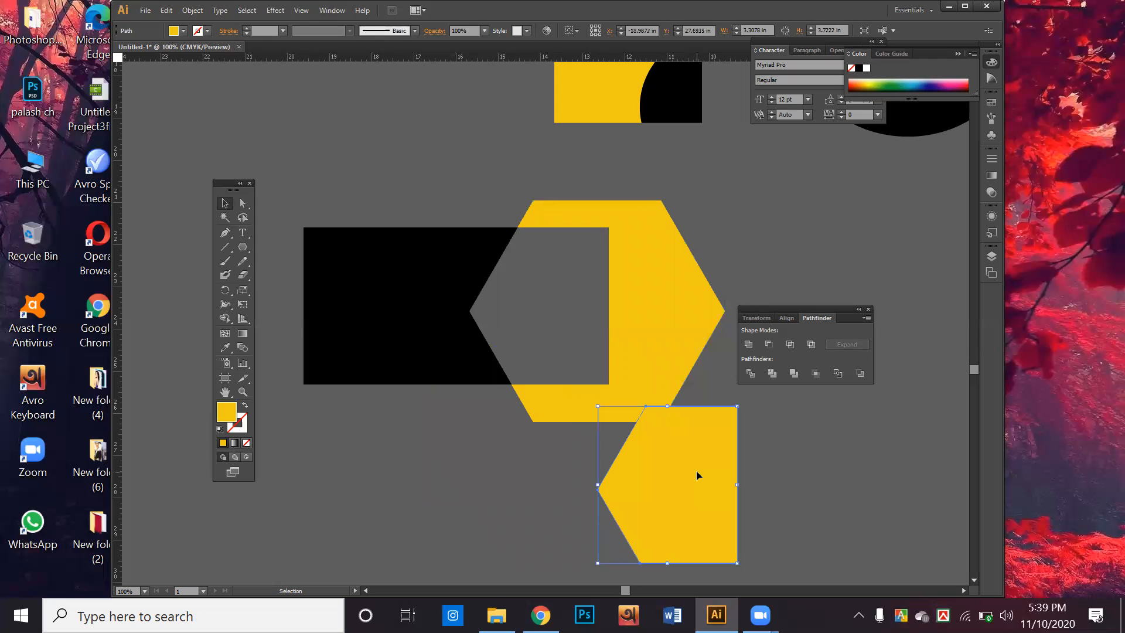
{"action": "key", "text": "ctrl+z"}
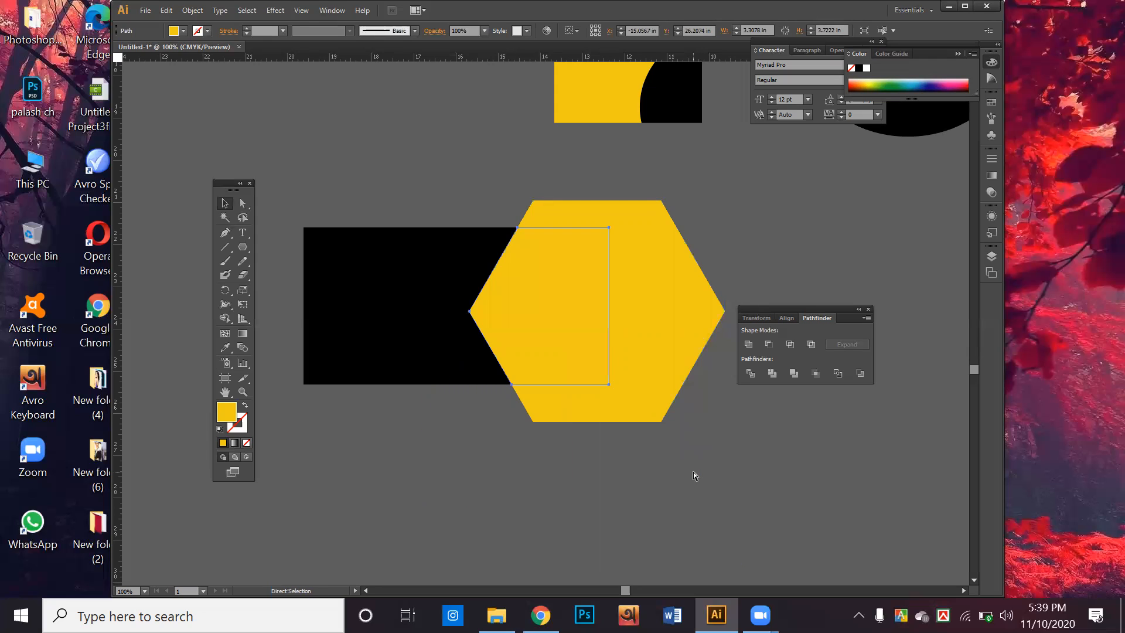
Move the outer hexagon piece away from the black and yellow card, delete it, and close the Pathfinder panel
{"action": "left_click_drag", "start_coordinate": [656, 346], "coordinate": [804, 430]}
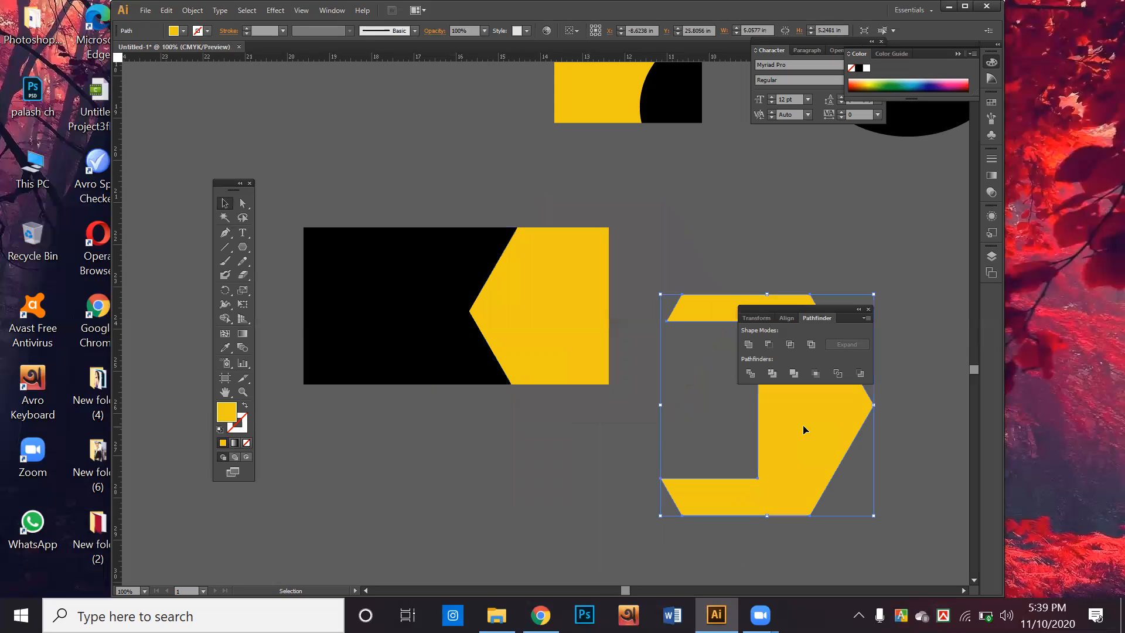
{"action": "key", "text": "Delete"}
{"action": "scroll", "coordinate": [536, 382], "scroll_direction": "down", "scroll_amount": 3}
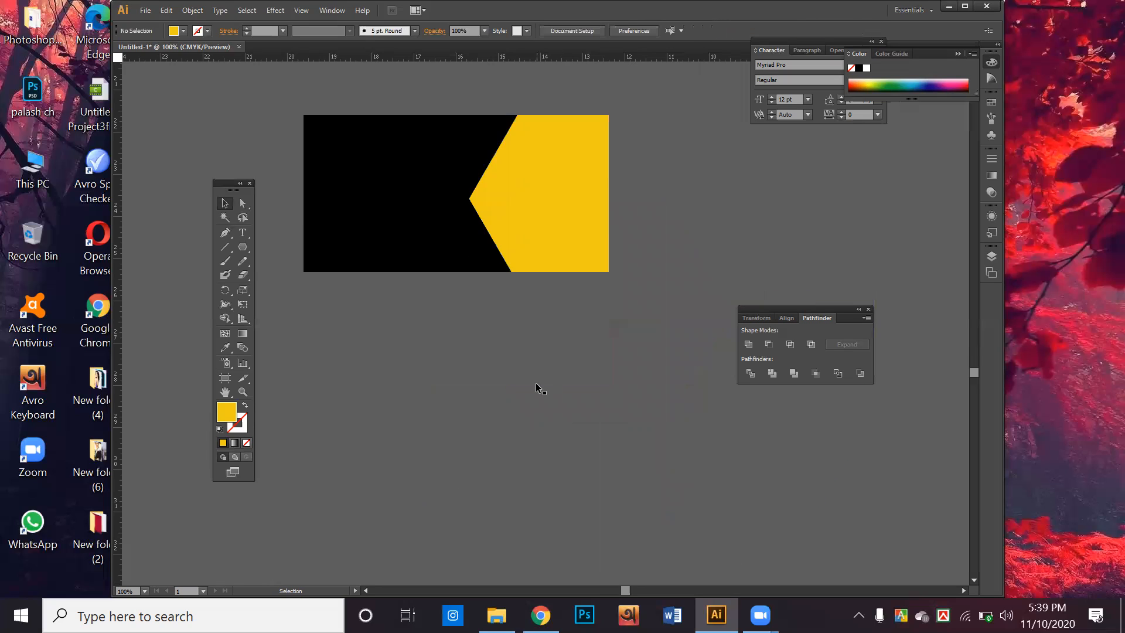
{"action": "scroll", "coordinate": [614, 385], "scroll_direction": "down", "scroll_amount": 3}
{"action": "left_click", "coordinate": [869, 310]}
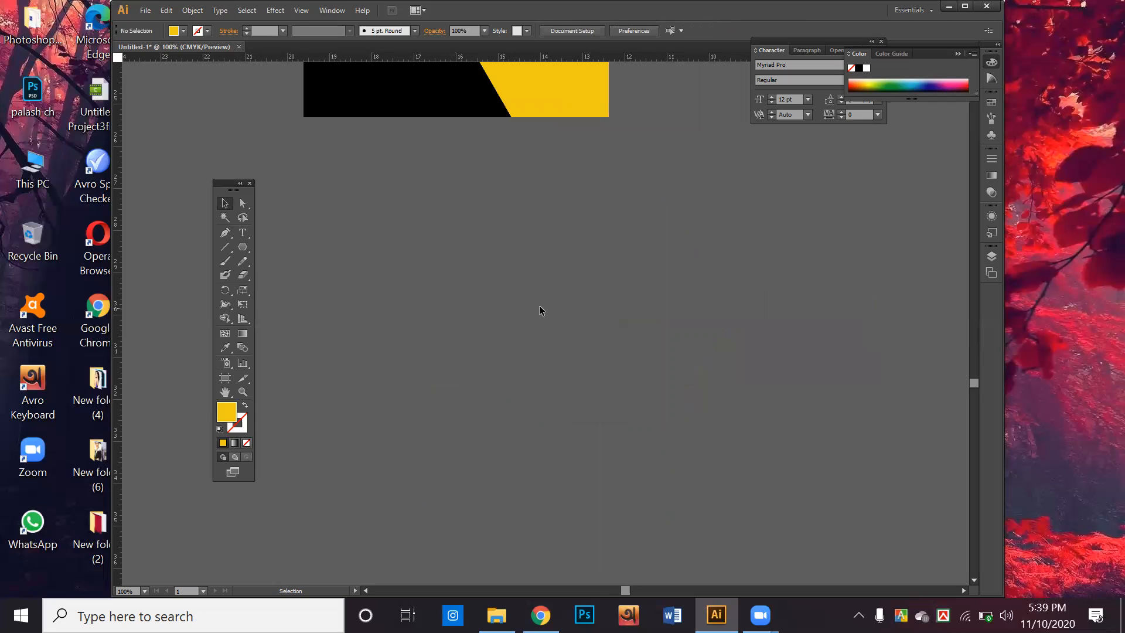
Draw a yellow rectangle about 10.13 × 5.15 in on the empty canvas below the hexagon card
{"action": "scroll", "coordinate": [540, 305], "scroll_direction": "down", "scroll_amount": 3}
{"action": "left_click", "coordinate": [242, 248]}
{"action": "left_click_drag", "start_coordinate": [242, 256], "coordinate": [278, 247]}
{"action": "left_click_drag", "start_coordinate": [302, 202], "coordinate": [724, 422]}
{"action": "scroll", "coordinate": [342, 369], "scroll_direction": "down", "scroll_amount": 2}
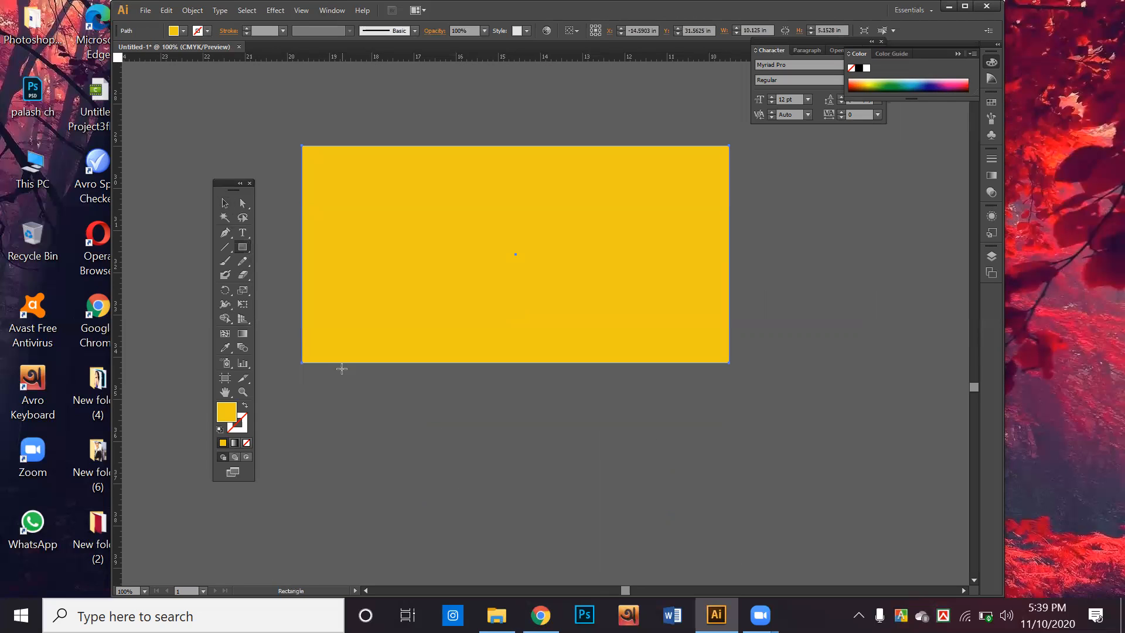
Draw a rounded rectangle about 10.25 × 1.51 in with fully rounded ends below the yellow rectangle and fill it with near-black
{"action": "left_click_drag", "start_coordinate": [242, 248], "coordinate": [302, 254]}
{"action": "left_click_drag", "start_coordinate": [441, 398], "coordinate": [760, 477]}
{"action": "key", "text": "Up"}
{"action": "key", "text": "Up"}
{"action": "key", "text": "Up"}
{"action": "left_click_drag", "start_coordinate": [768, 473], "coordinate": [783, 471]}
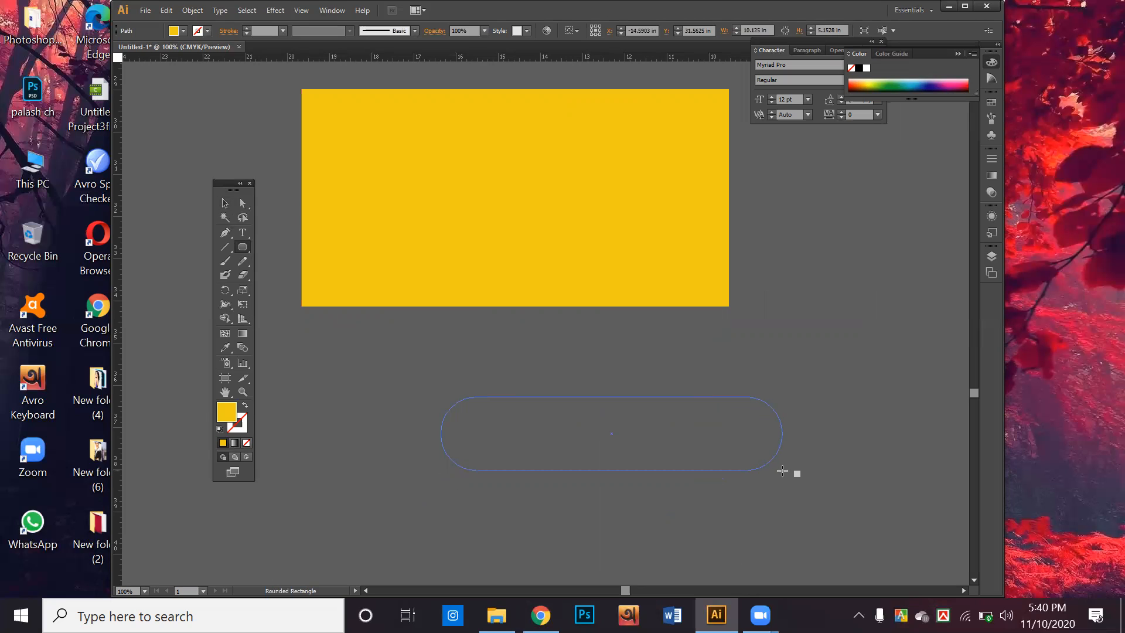
{"action": "left_click_drag", "start_coordinate": [791, 466], "coordinate": [873, 460]}
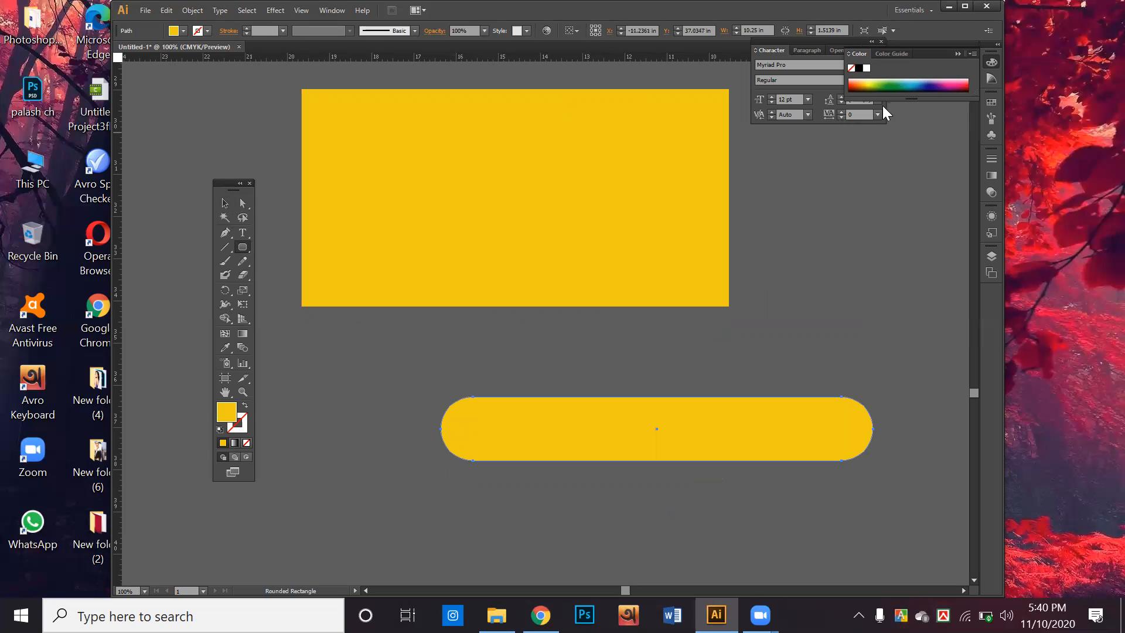
{"action": "left_click", "coordinate": [932, 86]}
Move the rounded rectangle over the yellow rectangle's bottom edge and resize it to about 10.19 in wide
{"action": "left_click", "coordinate": [225, 203]}
{"action": "left_click", "coordinate": [376, 354]}
{"action": "left_click_drag", "start_coordinate": [475, 400], "coordinate": [327, 278]}
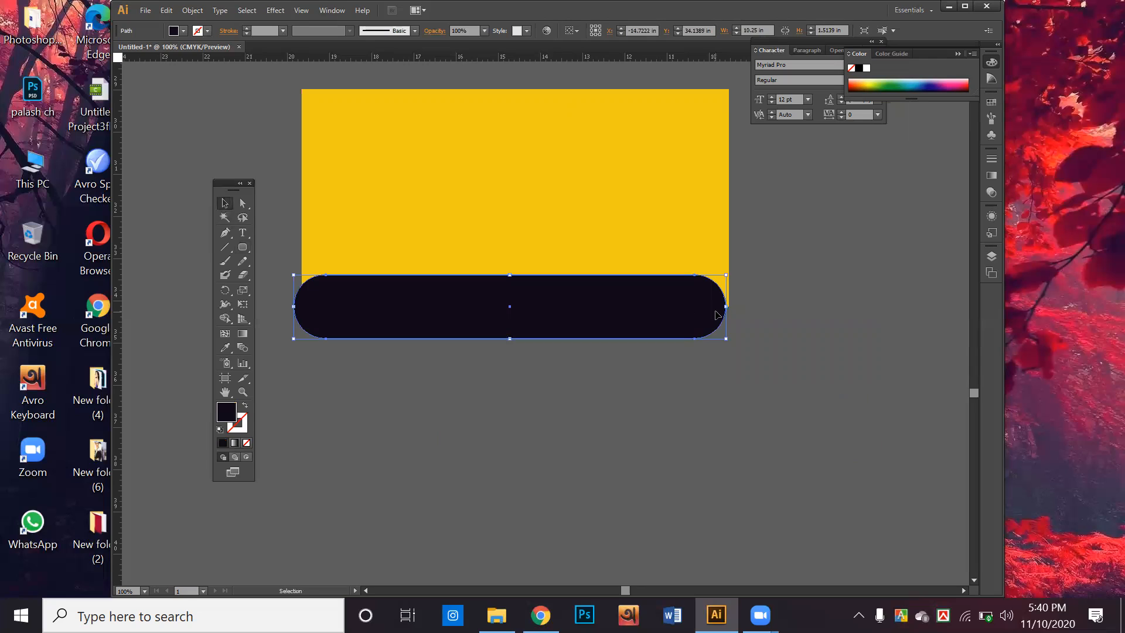
{"action": "left_click_drag", "start_coordinate": [717, 317], "coordinate": [877, 306]}
{"action": "left_click", "coordinate": [789, 385]}
{"action": "mouse_move", "coordinate": [733, 324]}
{"action": "left_mouse_down"}
{"action": "mouse_move", "coordinate": [661, 322]}
{"action": "mouse_move", "coordinate": [686, 328]}
{"action": "mouse_move", "coordinate": [731, 311]}
{"action": "mouse_move", "coordinate": [719, 315]}
{"action": "left_mouse_up"}
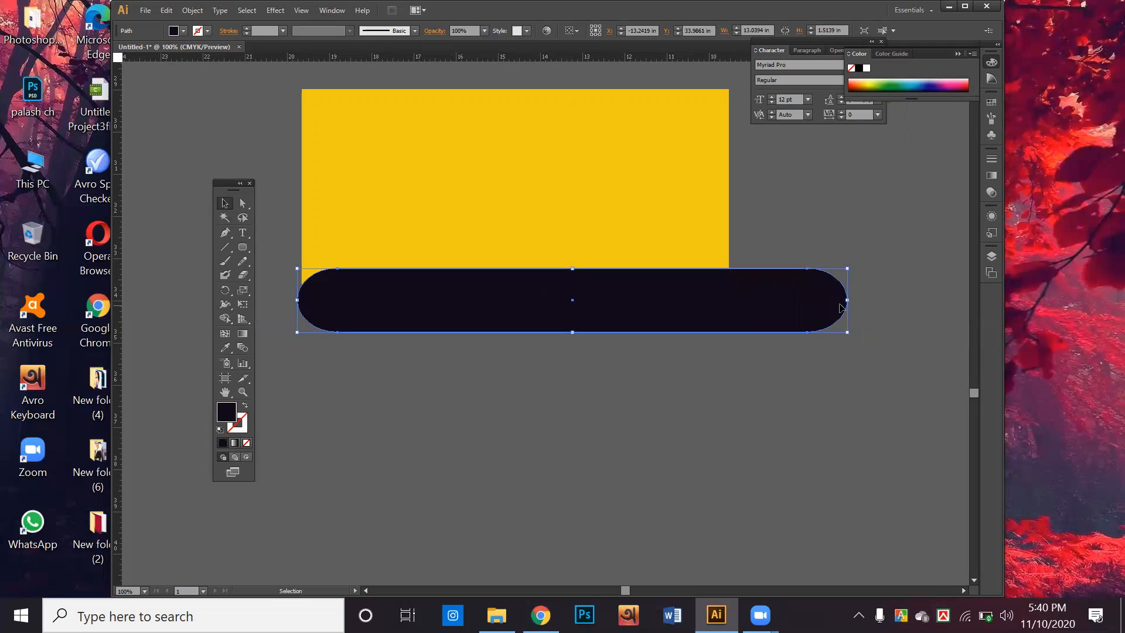
{"action": "left_click_drag", "start_coordinate": [852, 299], "coordinate": [733, 302]}
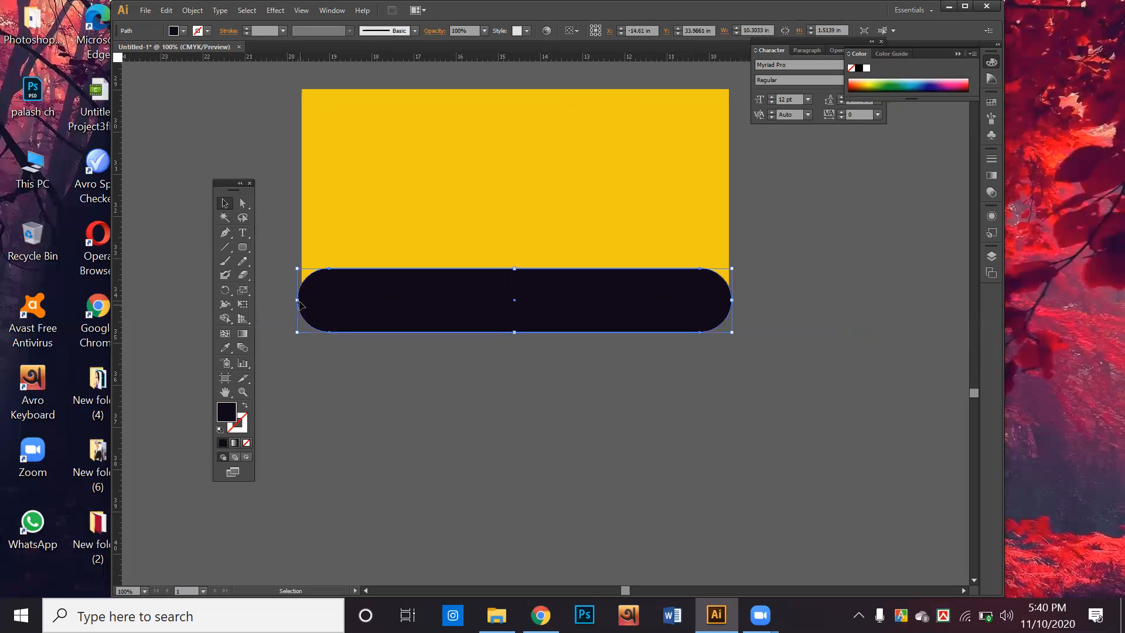
{"action": "left_click_drag", "start_coordinate": [299, 301], "coordinate": [303, 301]}
{"action": "left_click", "coordinate": [485, 362]}
Nudge the near-black rounded rectangle slightly upward over the yellow card's lower edge
{"action": "left_click", "coordinate": [596, 307]}
{"action": "key", "text": "Up"}
{"action": "key", "text": "Up"}
{"action": "key", "text": "Up"}
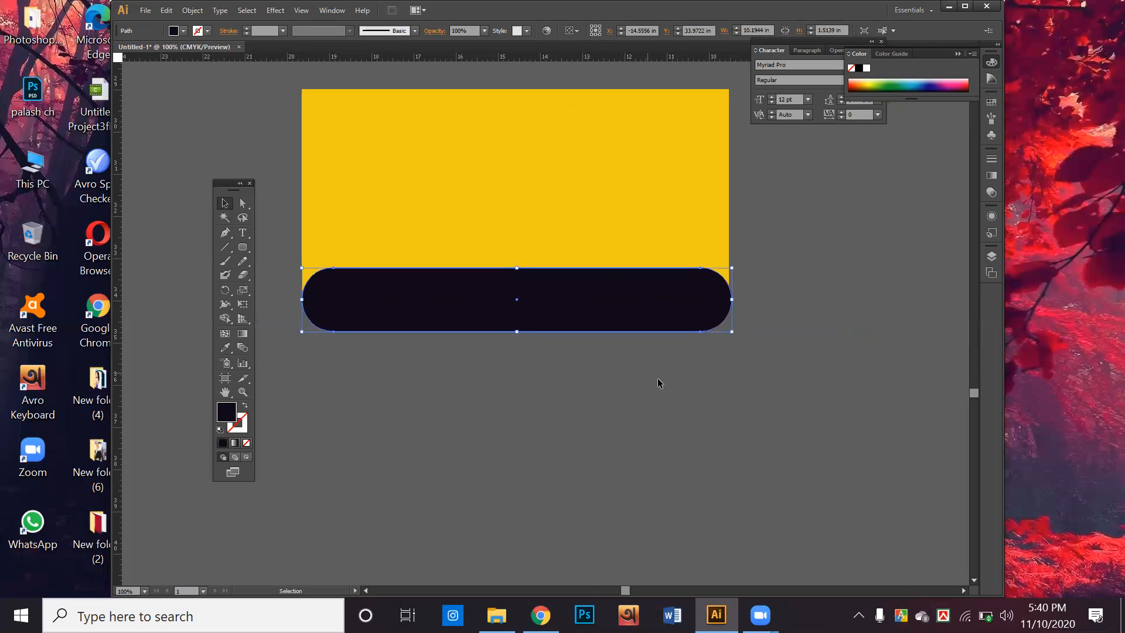
{"action": "key", "text": "Up"}
{"action": "key", "text": "Up"}
{"action": "key", "text": "Up"}
{"action": "key", "text": "Up"}
{"action": "key", "text": "Up"}
{"action": "key", "text": "Up"}
Divide the yellow rectangle and the rounded rectangle with Pathfinder and ungroup the resulting pieces
{"action": "left_click_drag", "start_coordinate": [706, 391], "coordinate": [505, 247]}
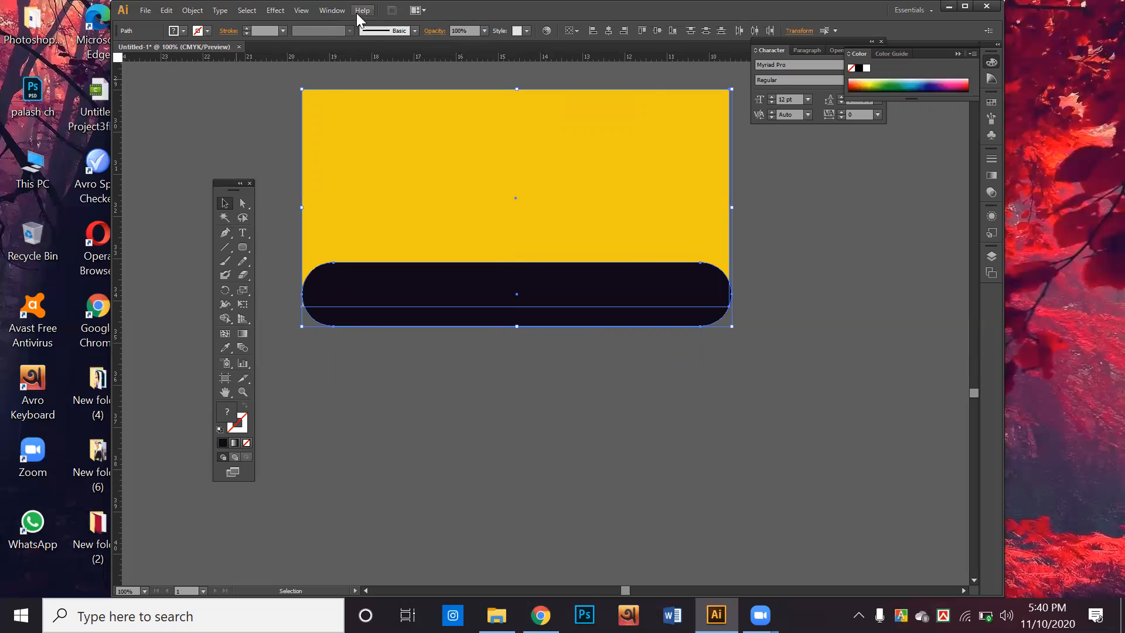
{"action": "left_click", "coordinate": [335, 11]}
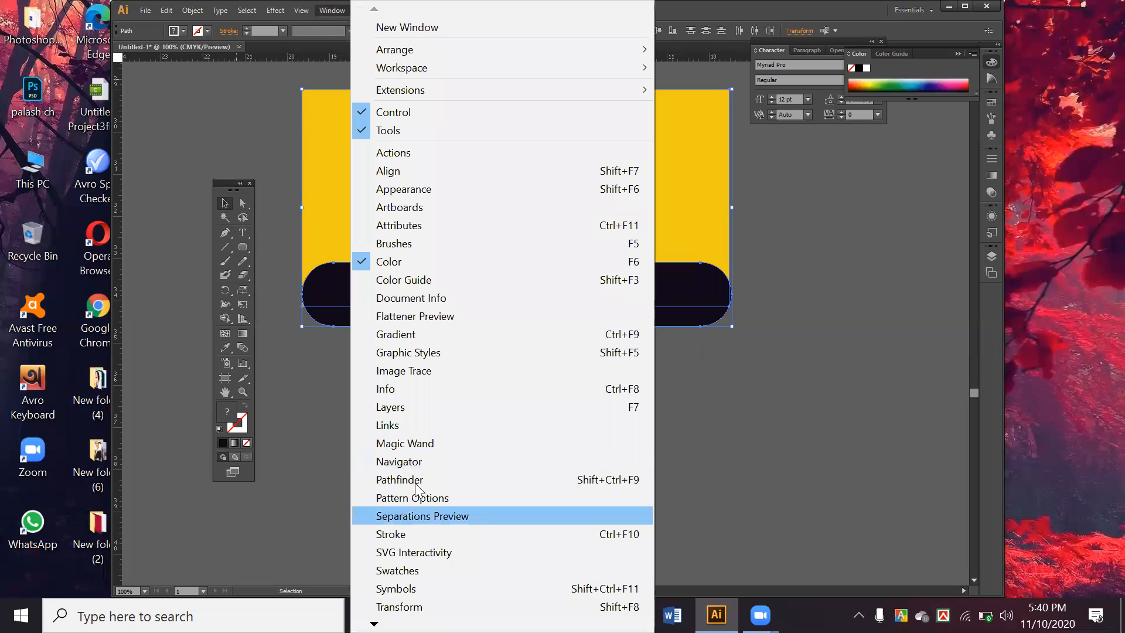
{"action": "left_click", "coordinate": [413, 479]}
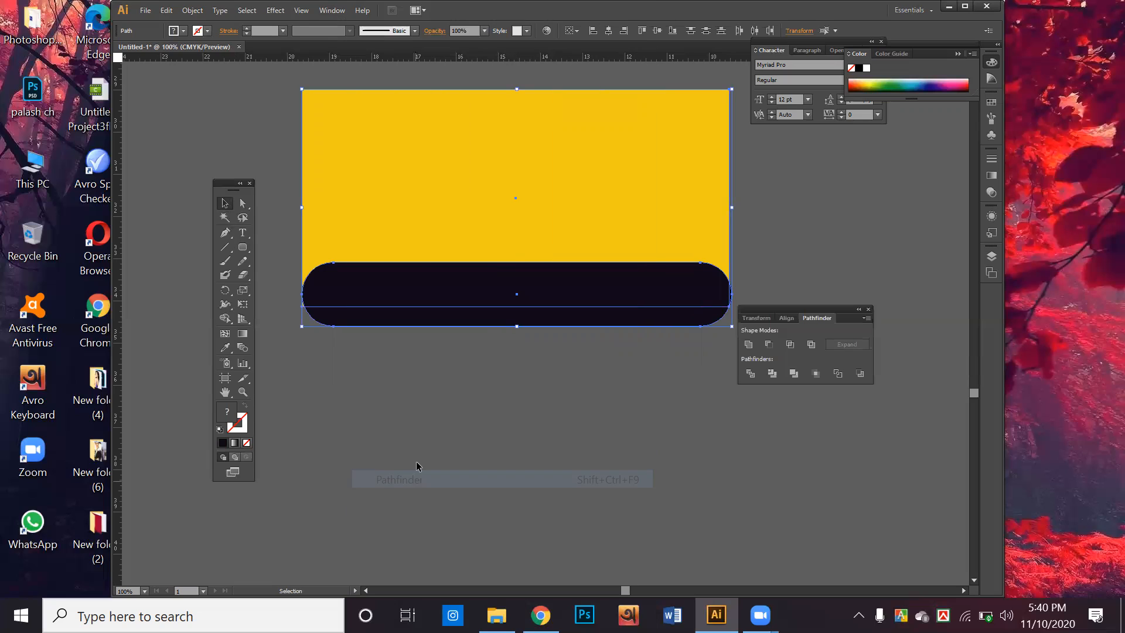
{"action": "left_click", "coordinate": [750, 374]}
{"action": "right_click", "coordinate": [614, 265]}
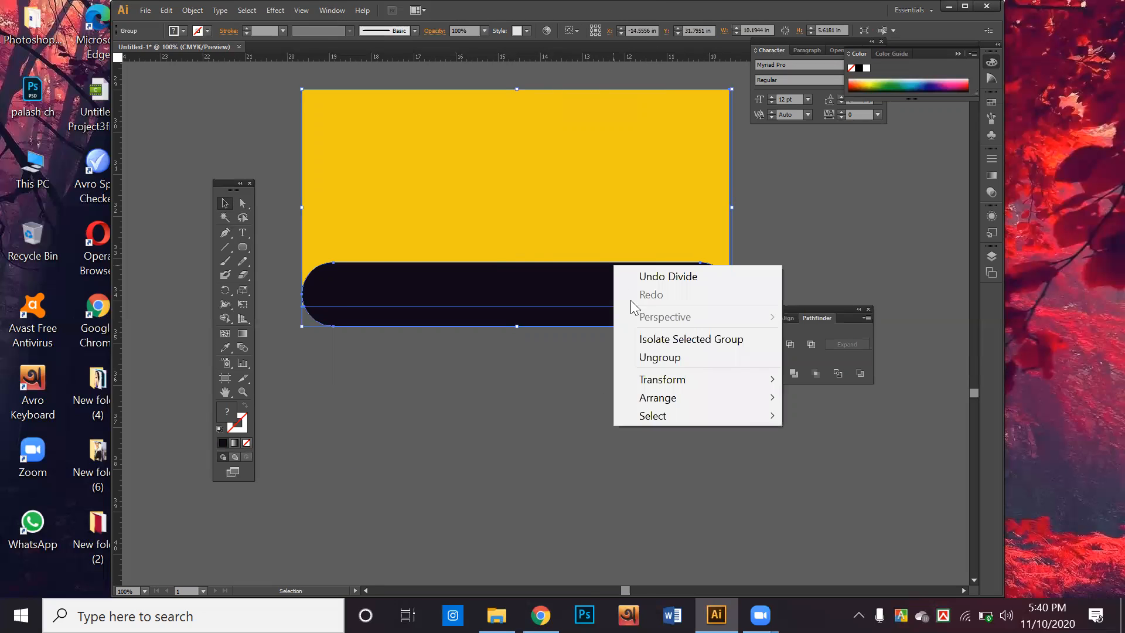
{"action": "left_click", "coordinate": [664, 358]}
Move the part of the rounded rectangle outside the yellow card down and away from it
{"action": "left_click", "coordinate": [662, 352]}
{"action": "left_click_drag", "start_coordinate": [661, 325], "coordinate": [677, 467]}
{"action": "left_click", "coordinate": [482, 361]}
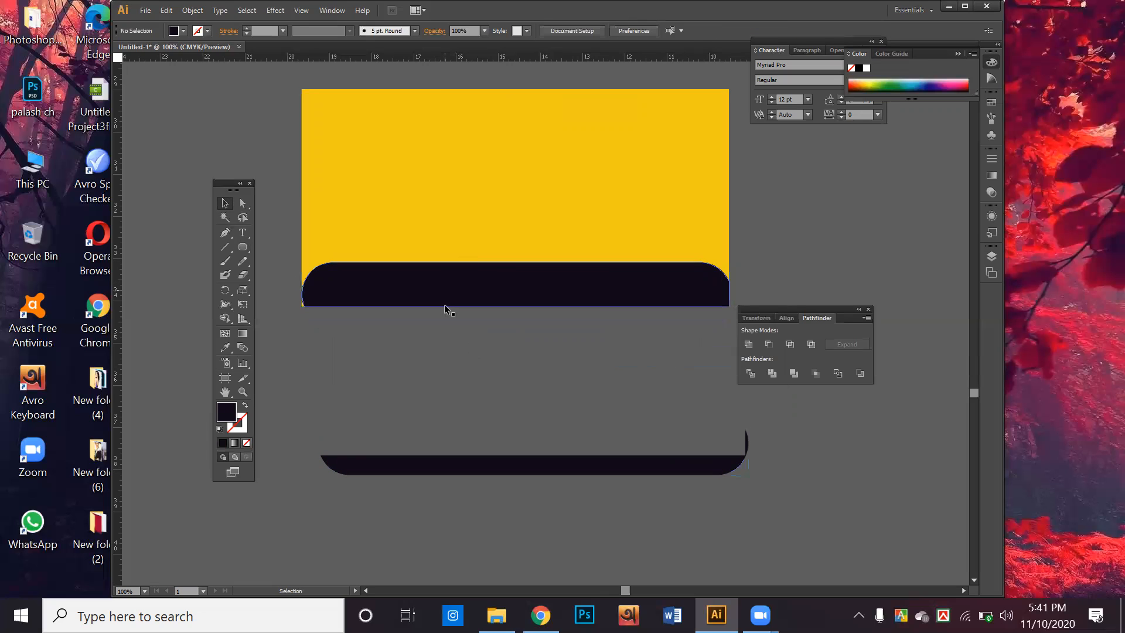
{"action": "left_click_drag", "start_coordinate": [538, 467], "coordinate": [538, 491]}
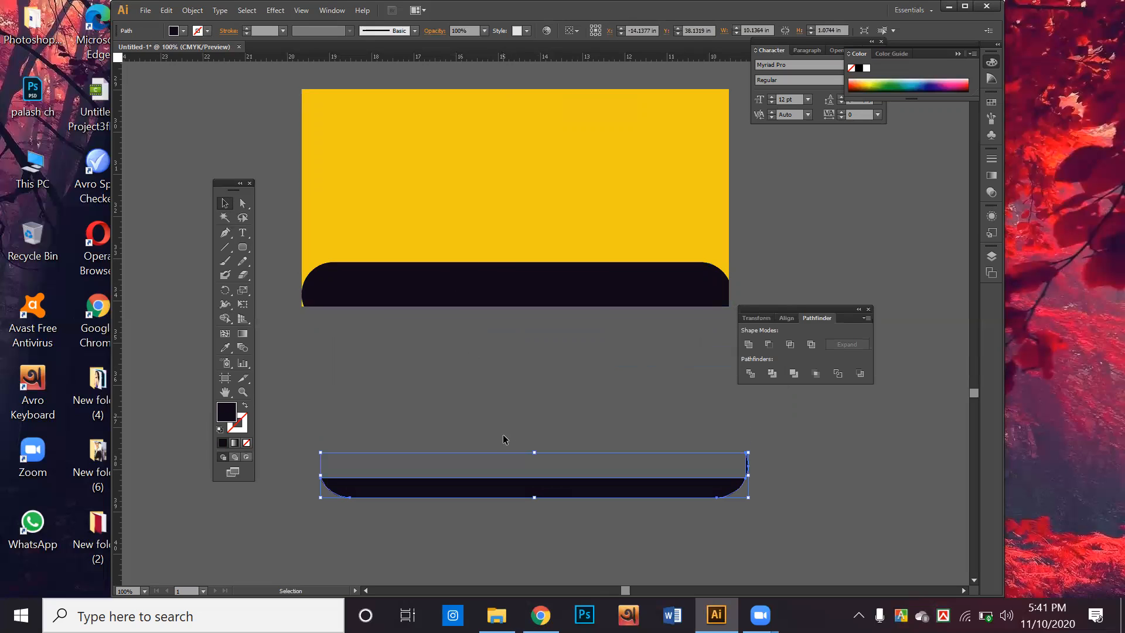
{"action": "scroll", "coordinate": [507, 411], "scroll_direction": "down", "scroll_amount": 2}
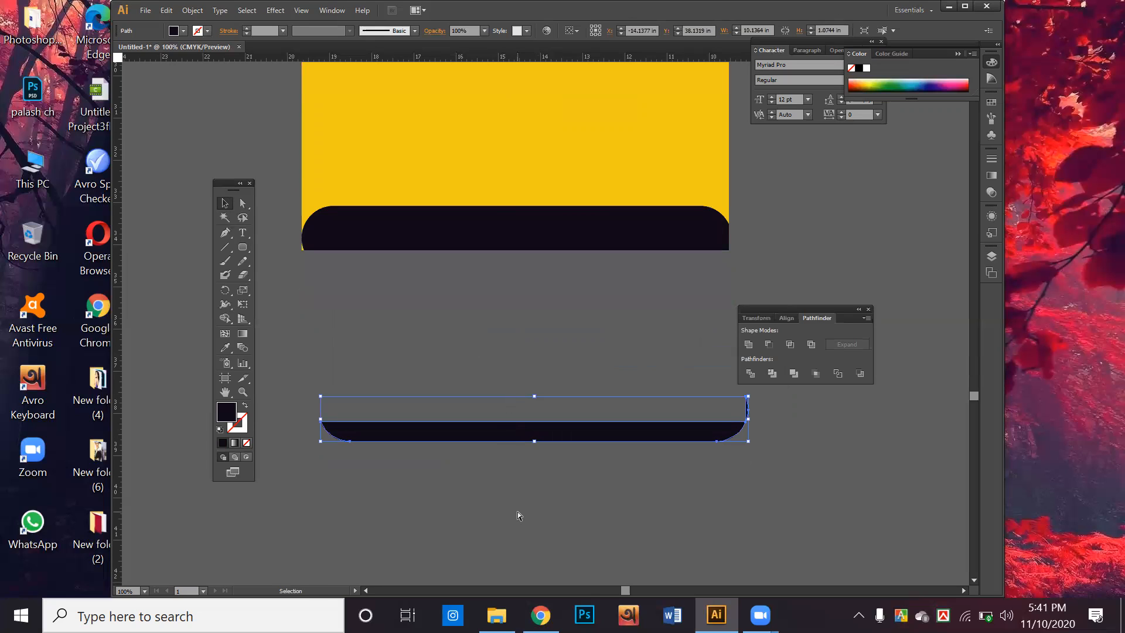
Undo the separation, division and placement of the rounded rectangle, and remove it from the canvas
{"action": "key", "text": "ctrl+z"}
{"action": "key", "text": "ctrl+z"}
{"action": "key", "text": "ctrl+z"}
{"action": "key", "text": "ctrl+z"}
{"action": "key", "text": "ctrl+z"}
{"action": "key", "text": "ctrl+z"}
{"action": "key", "text": "ctrl+z"}
{"action": "key", "text": "ctrl+z"}
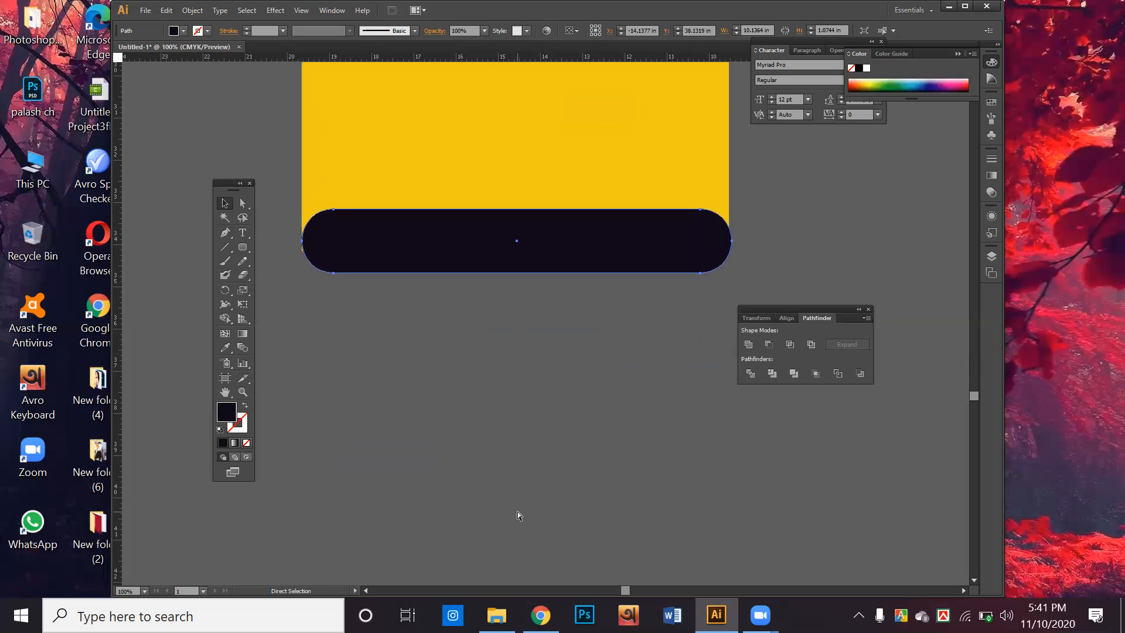
{"action": "key", "text": "ctrl+z"}
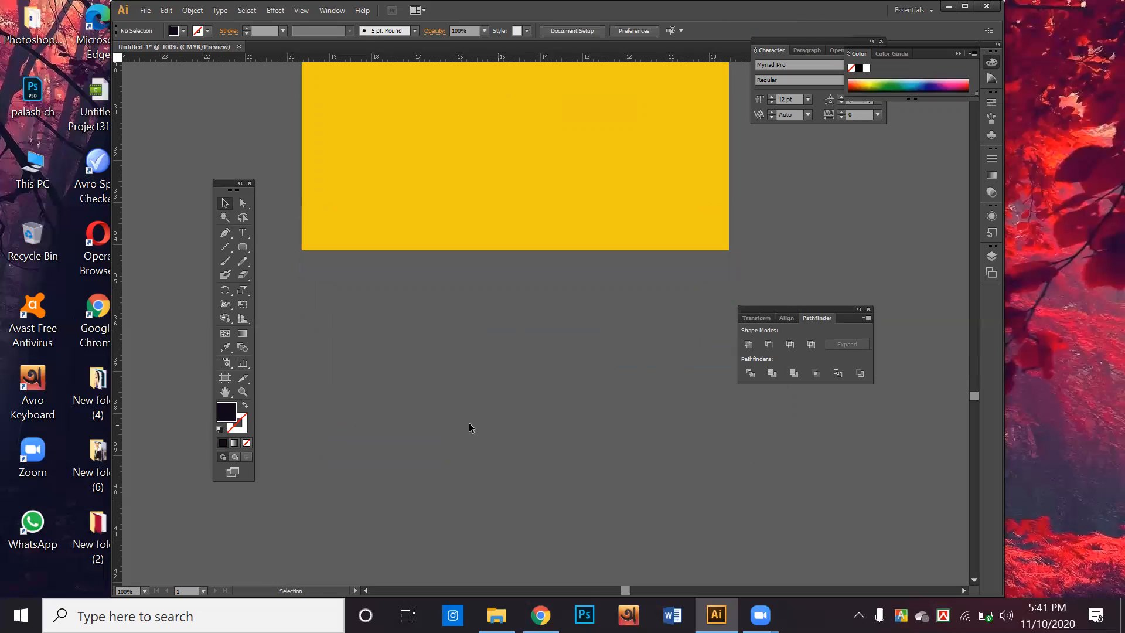
Draw a near-black ellipse about 15.04 × 3.39 in and move it over the yellow rectangle's lower edge
{"action": "left_click", "coordinate": [235, 246]}
{"action": "left_click_drag", "start_coordinate": [235, 246], "coordinate": [297, 275]}
{"action": "left_click_drag", "start_coordinate": [307, 319], "coordinate": [943, 462]}
{"action": "left_click", "coordinate": [225, 202]}
{"action": "left_click_drag", "start_coordinate": [527, 381], "coordinate": [423, 269]}
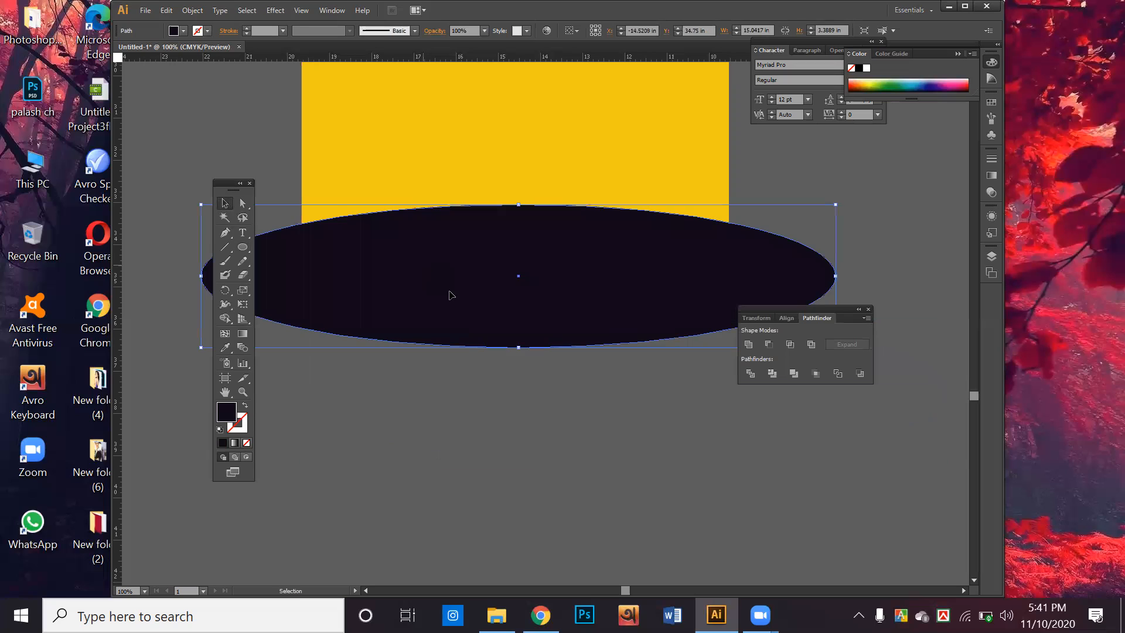
Divide the yellow rectangle and the ellipse with Pathfinder, ungroup the pieces, and clear the selection
{"action": "left_click_drag", "start_coordinate": [524, 402], "coordinate": [437, 129]}
{"action": "scroll", "coordinate": [645, 272], "scroll_direction": "up", "scroll_amount": 1}
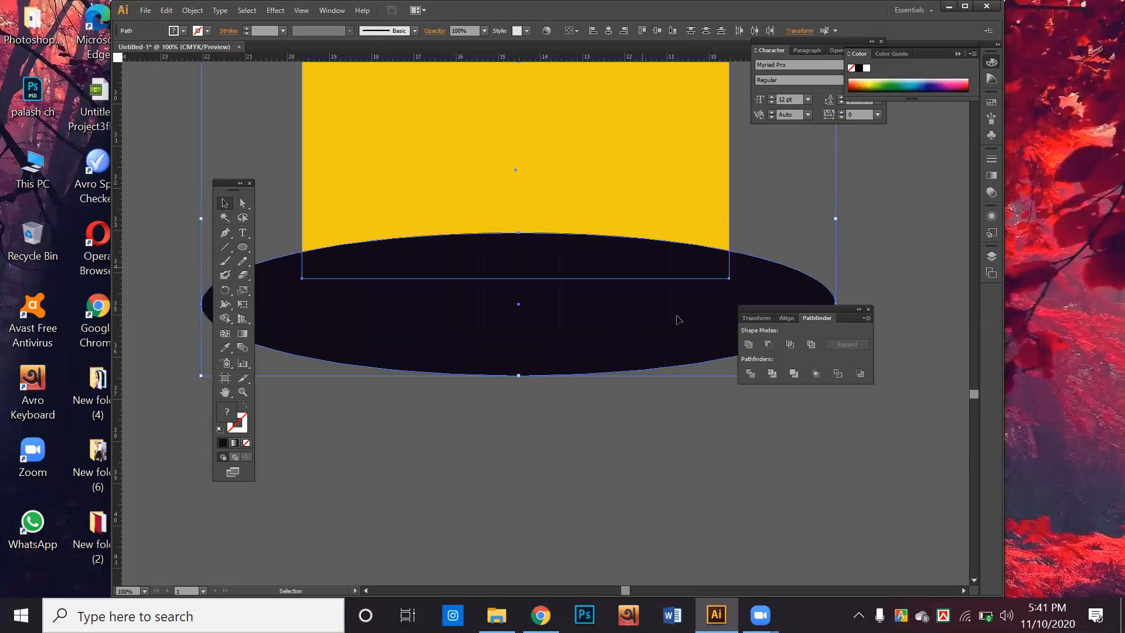
{"action": "left_click", "coordinate": [751, 374]}
{"action": "right_click", "coordinate": [691, 321]}
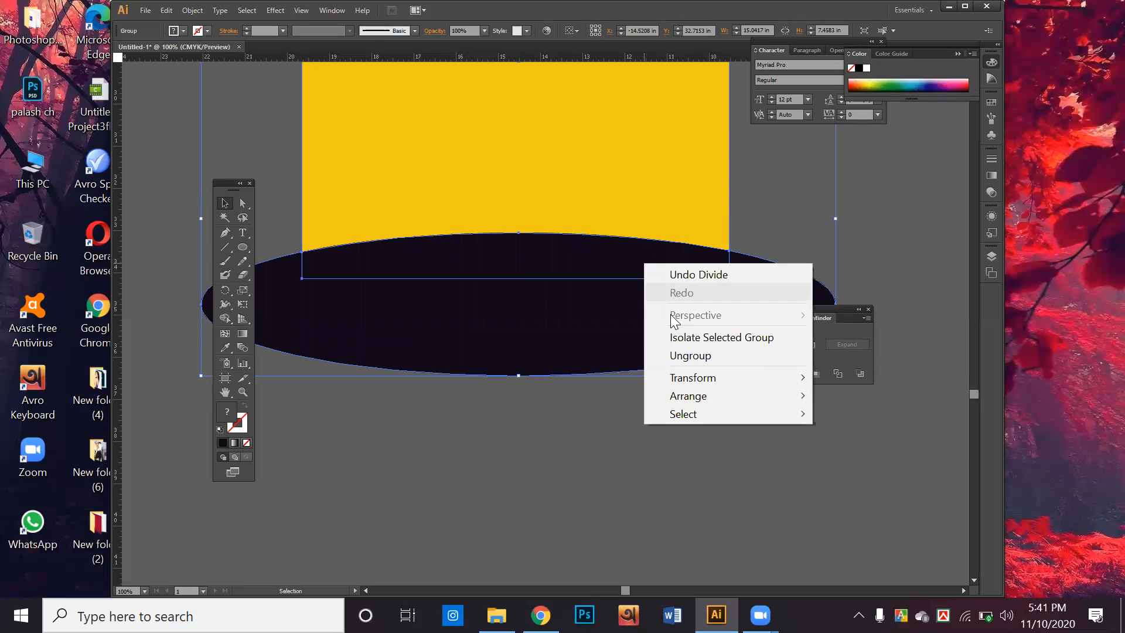
{"action": "left_click", "coordinate": [682, 351]}
{"action": "left_click", "coordinate": [698, 448]}
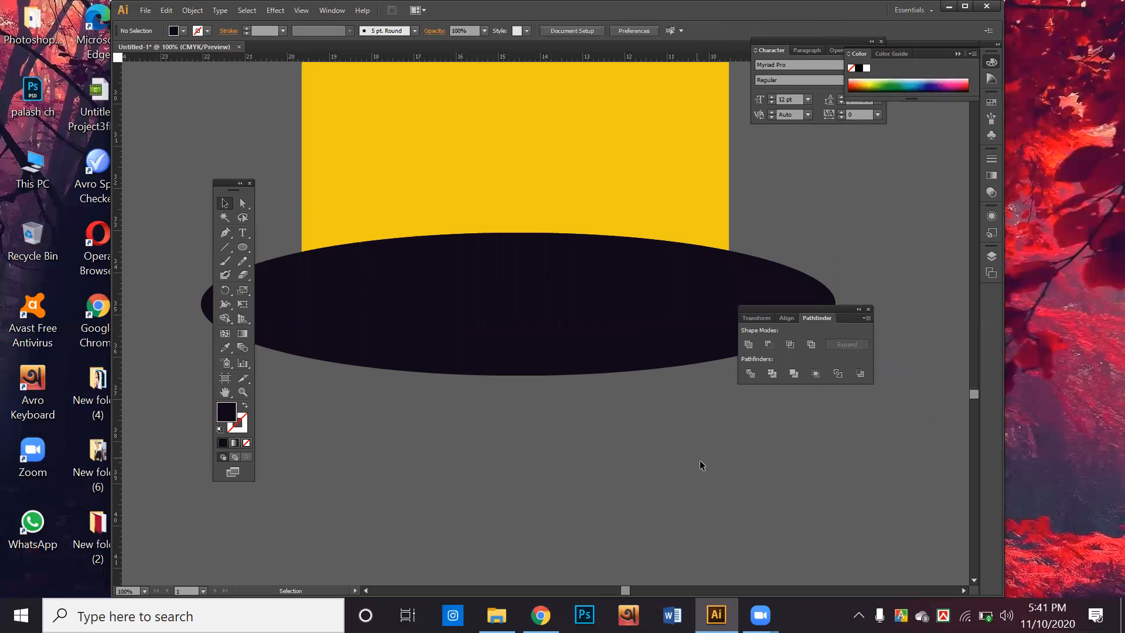
Move the ellipse piece outside the yellow card away from it and delete it
{"action": "left_click_drag", "start_coordinate": [525, 332], "coordinate": [655, 447]}
{"action": "scroll", "coordinate": [609, 430], "scroll_direction": "down", "scroll_amount": 2}
{"action": "key", "text": "Delete"}
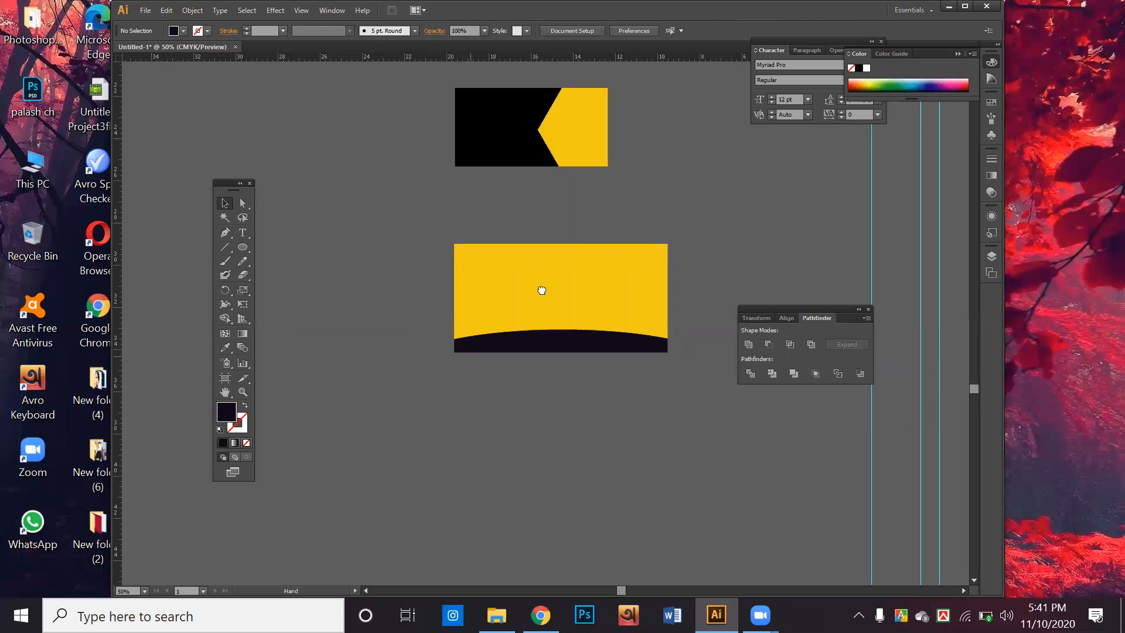
Draw a near-black rectangle about 15.25 × 9.53 in below and to the left of the curved yellow card
{"action": "left_click_drag", "start_coordinate": [542, 290], "coordinate": [644, 196]}
{"action": "left_click_drag", "start_coordinate": [386, 299], "coordinate": [358, 227]}
{"action": "left_click_drag", "start_coordinate": [243, 246], "coordinate": [612, 449]}
Draw a rounded square about 11.42 × 11.42 in beside the dark rectangle and fill it with light green
{"action": "left_click_drag", "start_coordinate": [241, 249], "coordinate": [287, 271]}
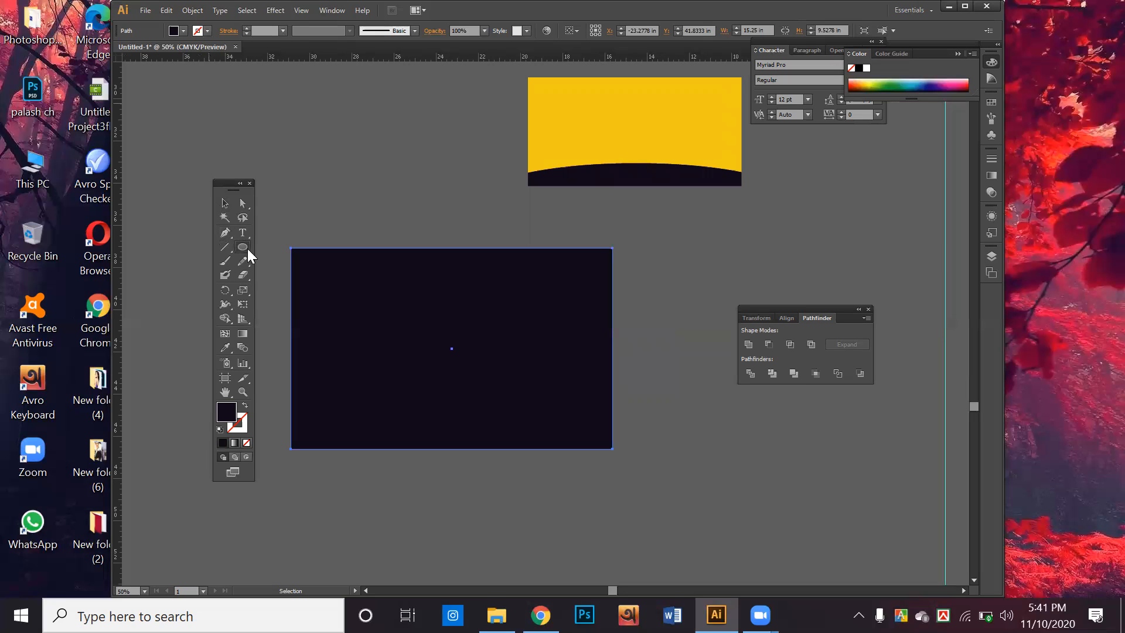
{"action": "left_click_drag", "start_coordinate": [240, 248], "coordinate": [275, 261]}
{"action": "left_click_drag", "start_coordinate": [697, 414], "coordinate": [937, 556]}
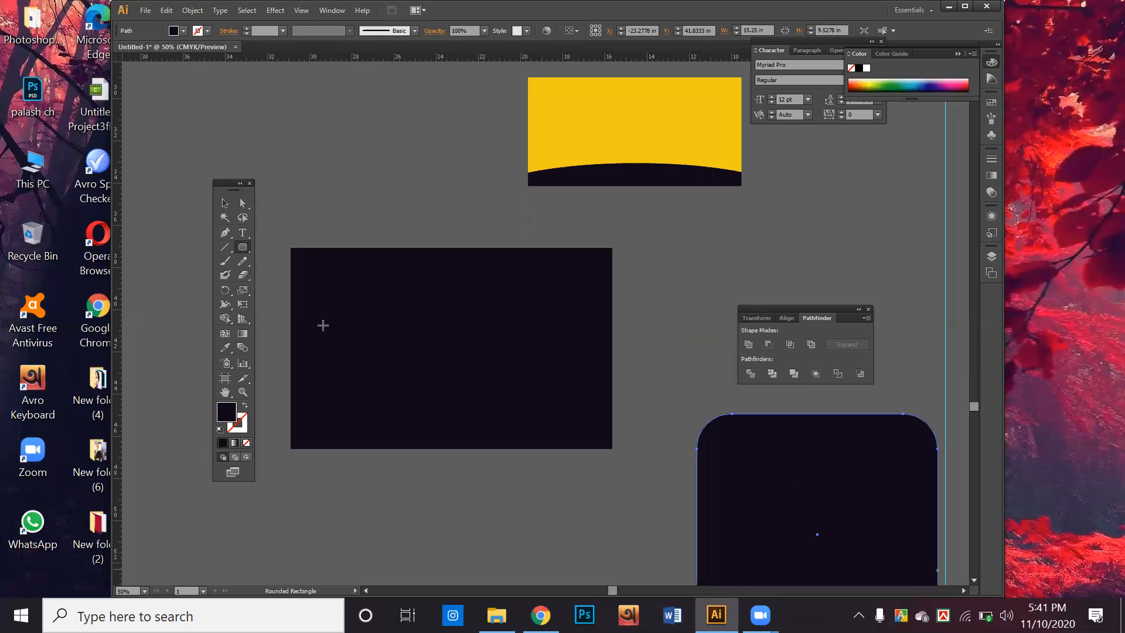
{"action": "left_click", "coordinate": [862, 83]}
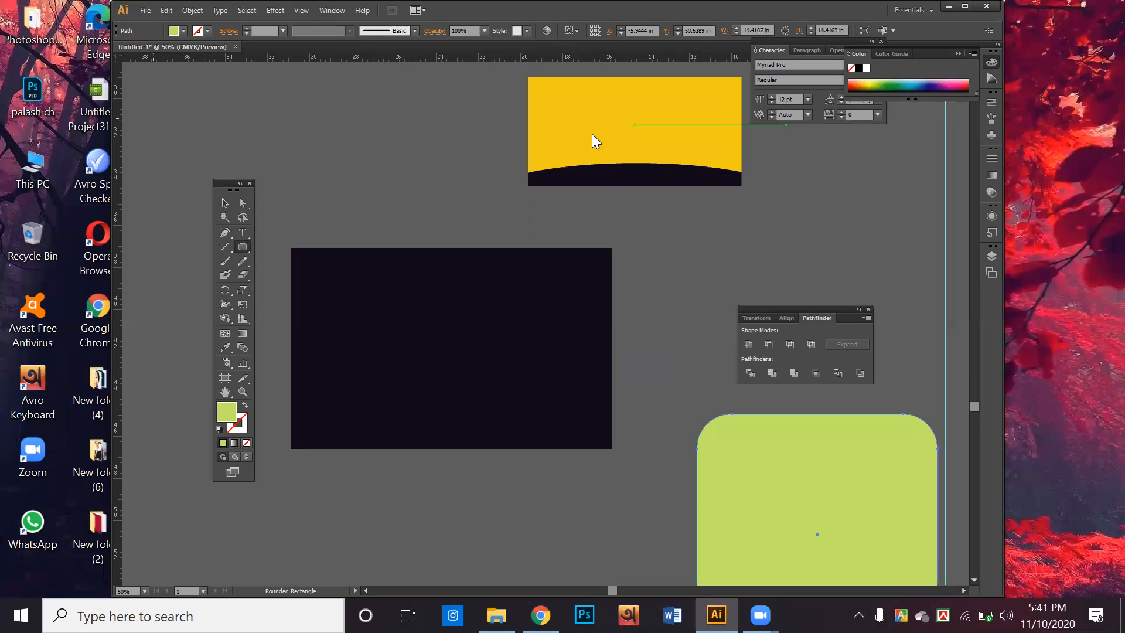
Rotate the green rounded square clockwise and place it over the left end of the dark rectangle, moving the tools panel aside
{"action": "left_click", "coordinate": [225, 203]}
{"action": "left_click_drag", "start_coordinate": [225, 184], "coordinate": [123, 226]}
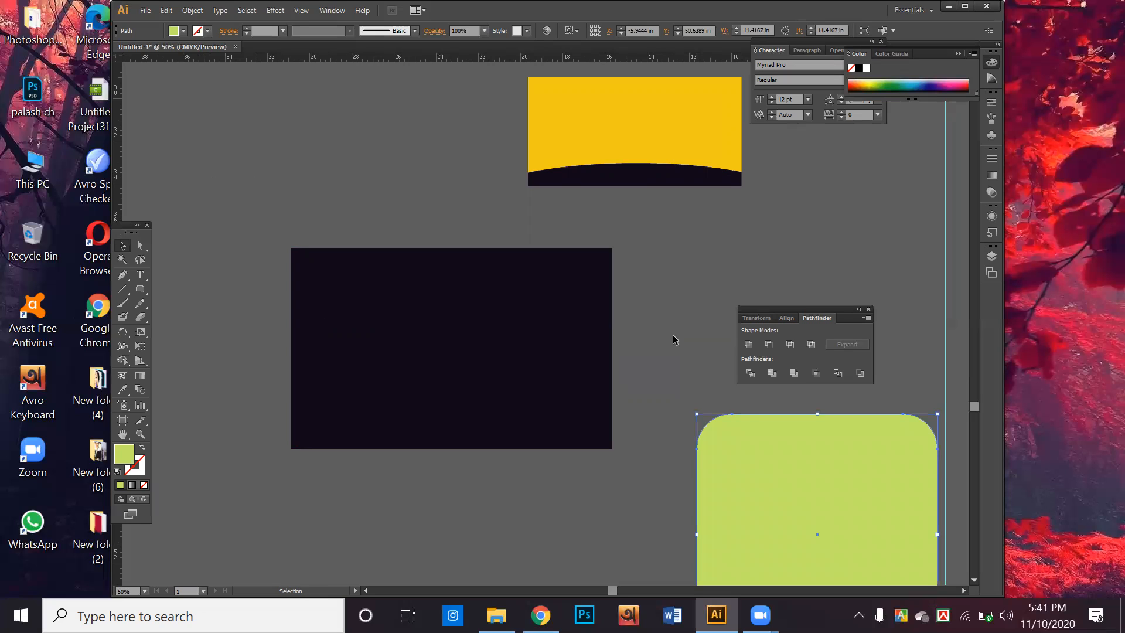
{"action": "left_click_drag", "start_coordinate": [739, 426], "coordinate": [235, 127]}
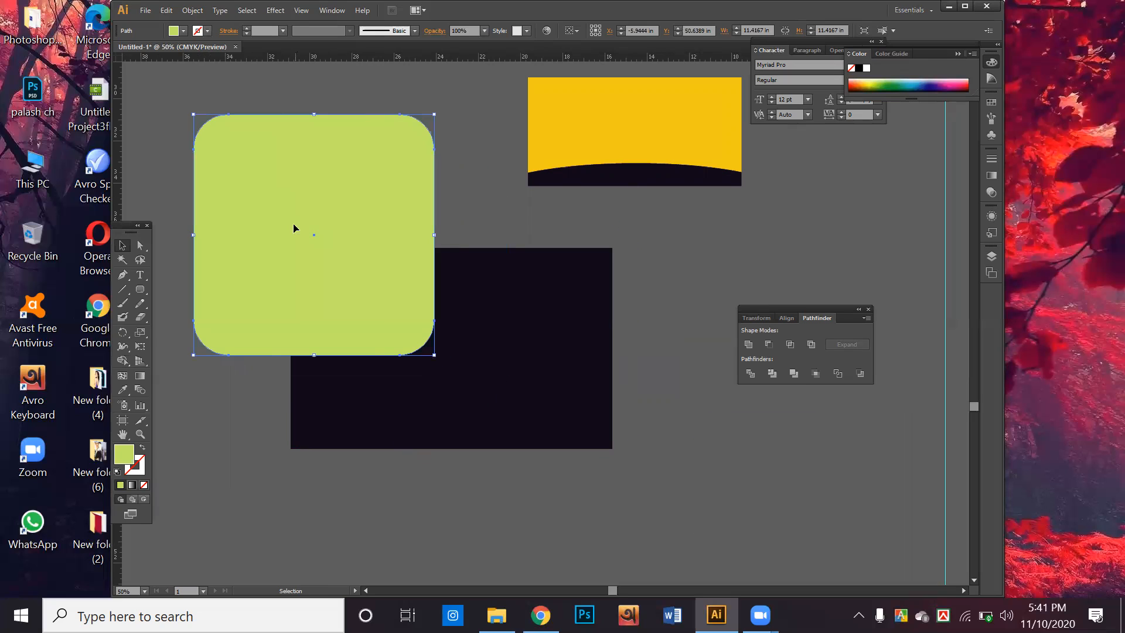
{"action": "left_click_drag", "start_coordinate": [432, 340], "coordinate": [396, 337]}
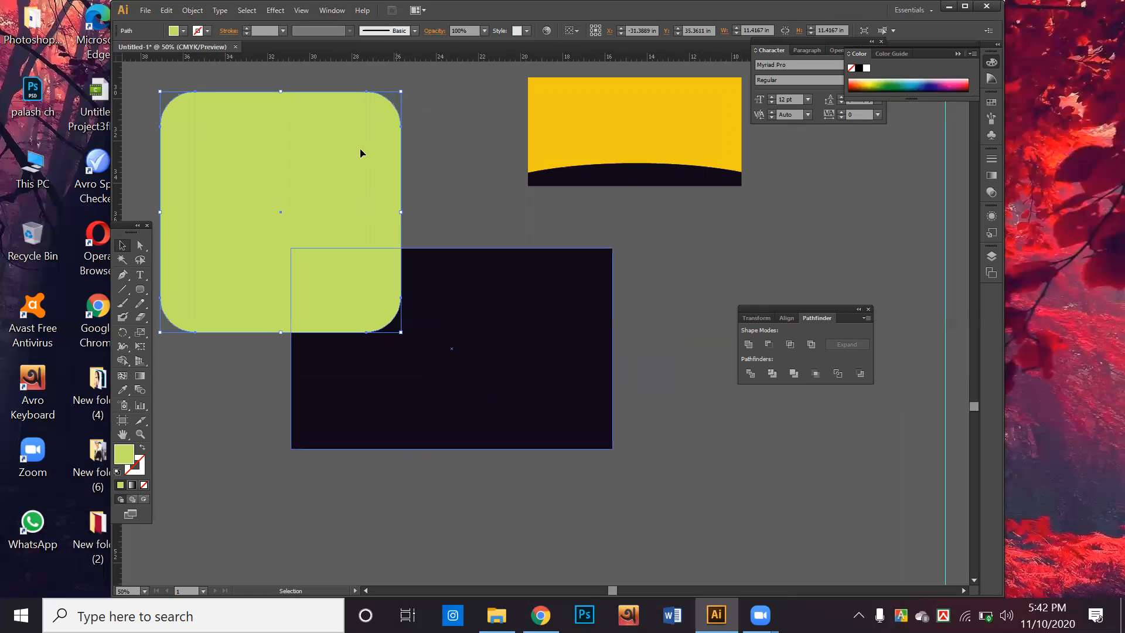
{"action": "left_click_drag", "start_coordinate": [405, 88], "coordinate": [434, 156]}
{"action": "left_click_drag", "start_coordinate": [349, 223], "coordinate": [301, 405]}
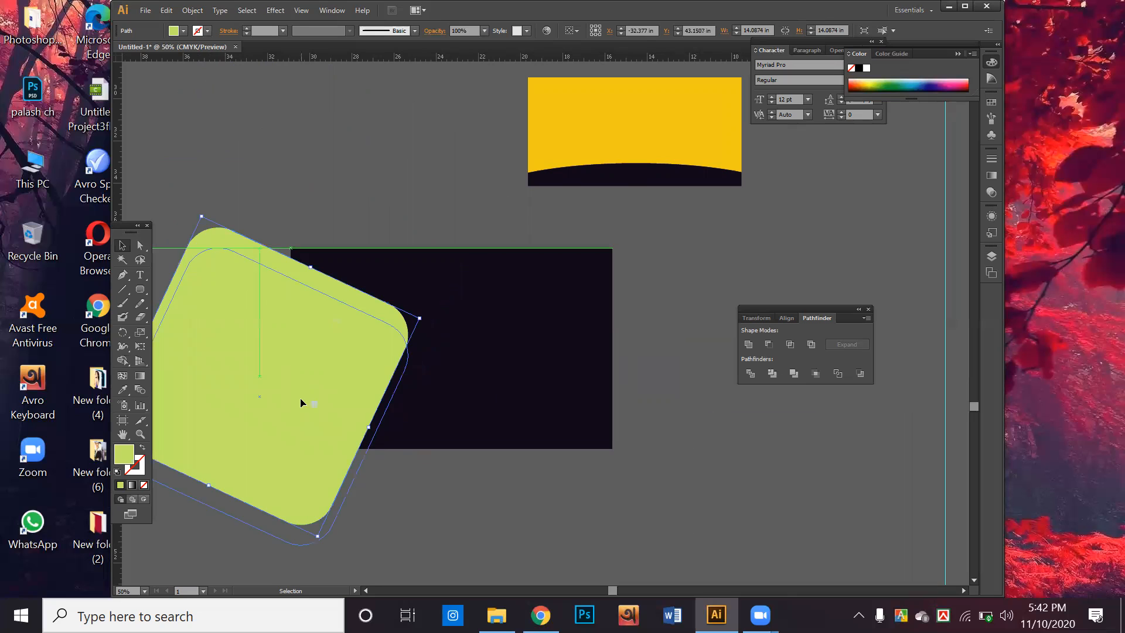
Divide the dark rectangle and the rotated green square with Pathfinder and ungroup the resulting pieces
{"action": "left_click_drag", "start_coordinate": [447, 500], "coordinate": [304, 322]}
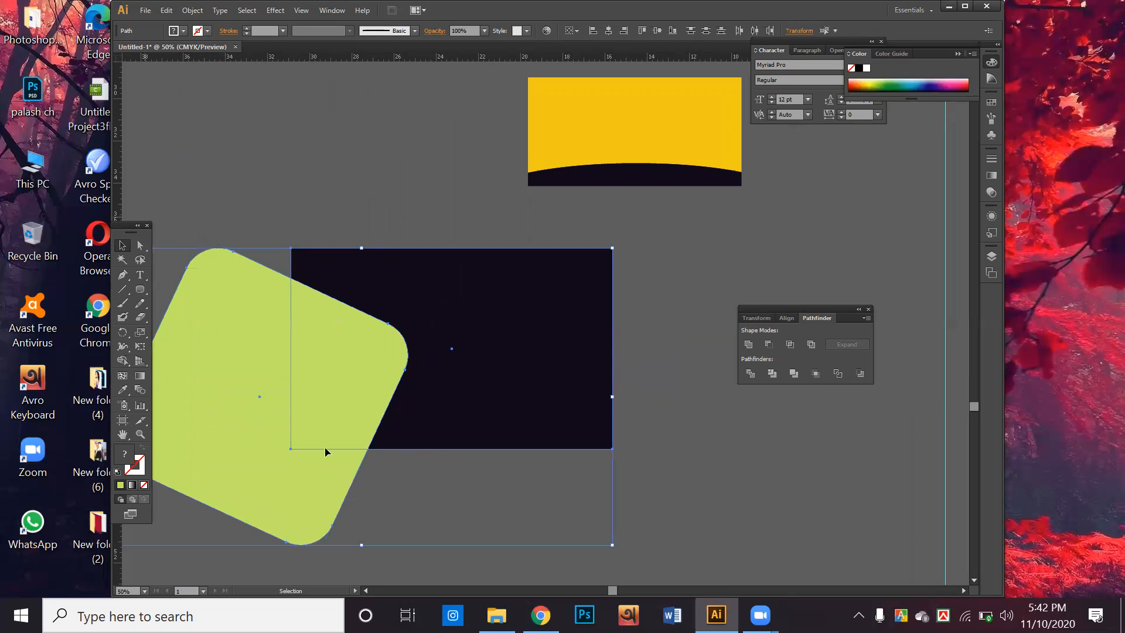
{"action": "right_click", "coordinate": [505, 386]}
{"action": "left_click", "coordinate": [527, 454]}
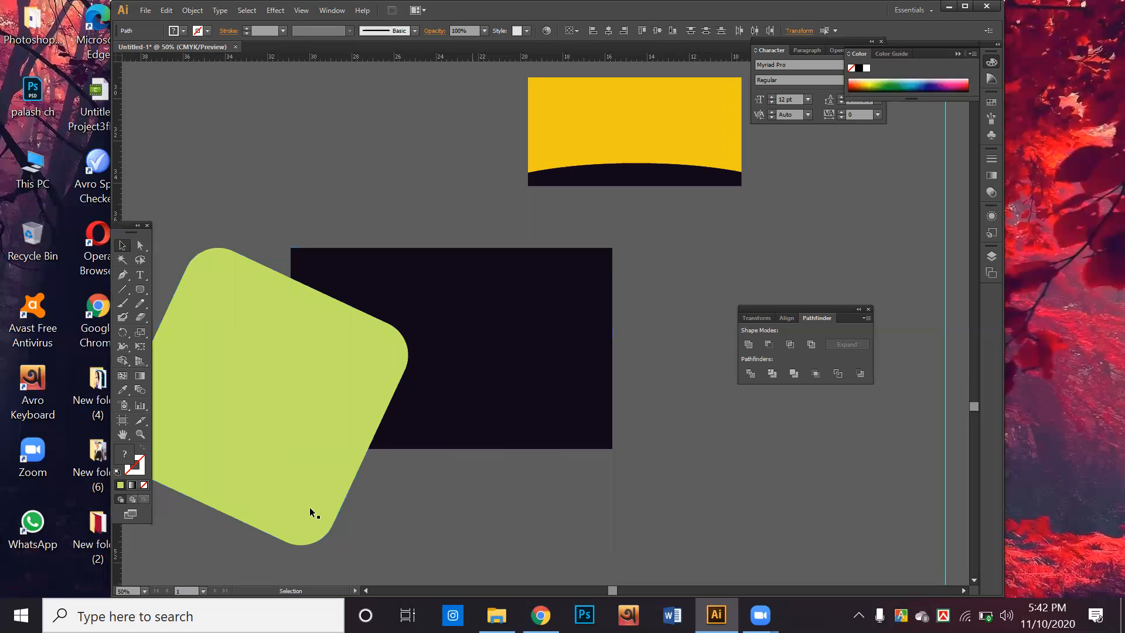
Move the green piece outside the dark rectangle away from the card and delete it
{"action": "left_click", "coordinate": [311, 517]}
{"action": "left_click_drag", "start_coordinate": [251, 463], "coordinate": [785, 472]}
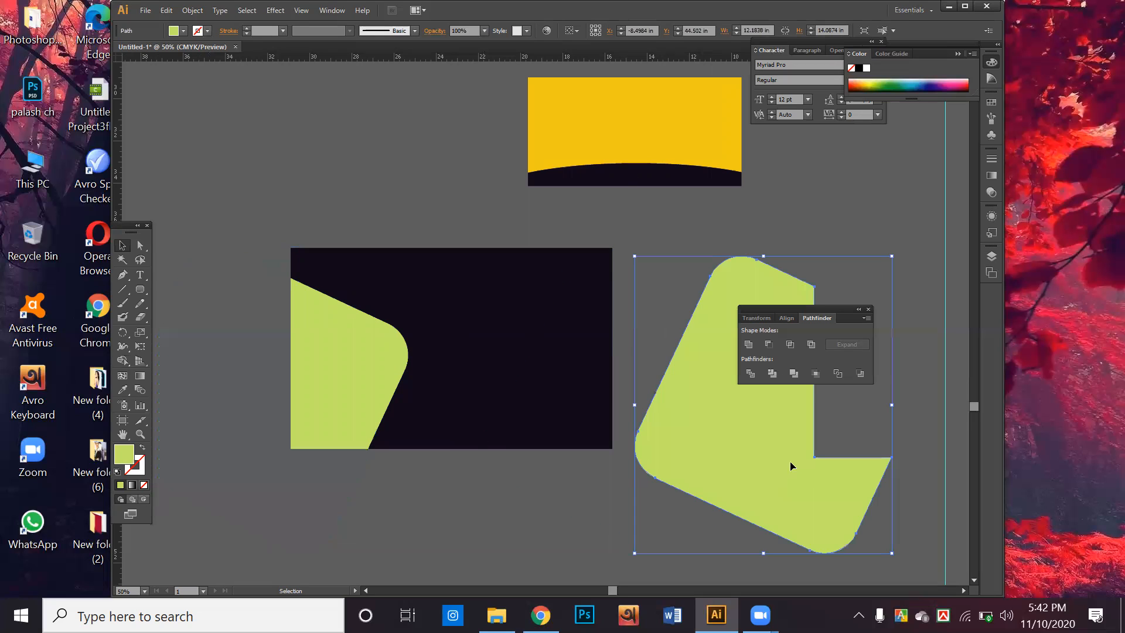
{"action": "key", "text": "Delete"}
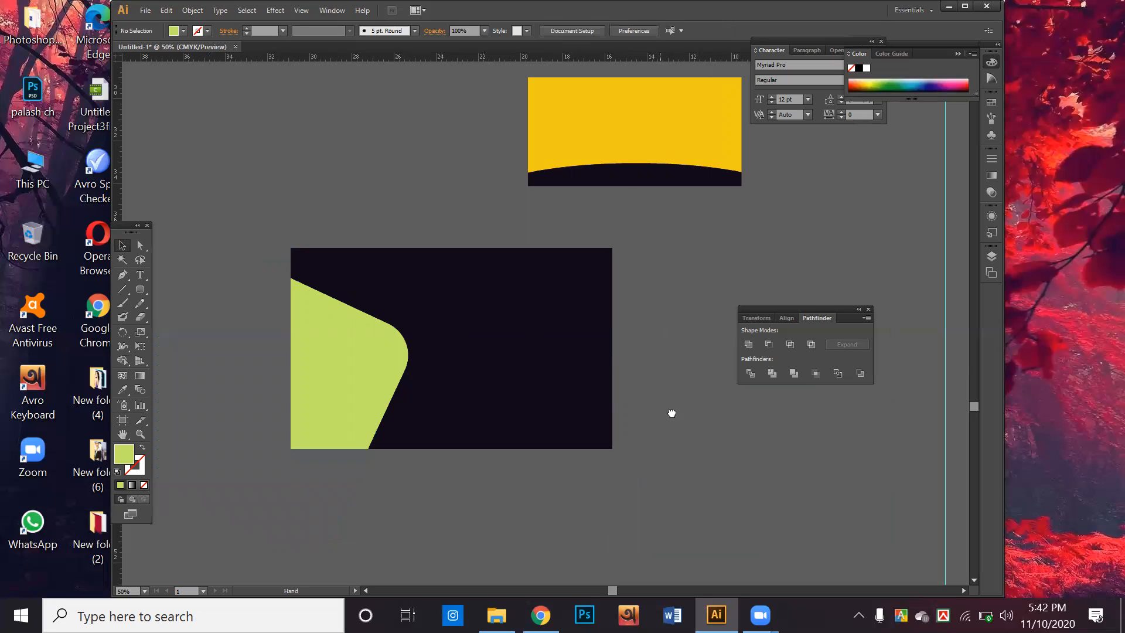
Copy the light green piece to the space below the dark card and recolour the copy with the yellow of the card above
{"action": "left_click_drag", "start_coordinate": [672, 414], "coordinate": [674, 231]}
{"action": "key", "text": "space"}
{"action": "left_click_drag", "start_coordinate": [591, 276], "coordinate": [628, 359]}
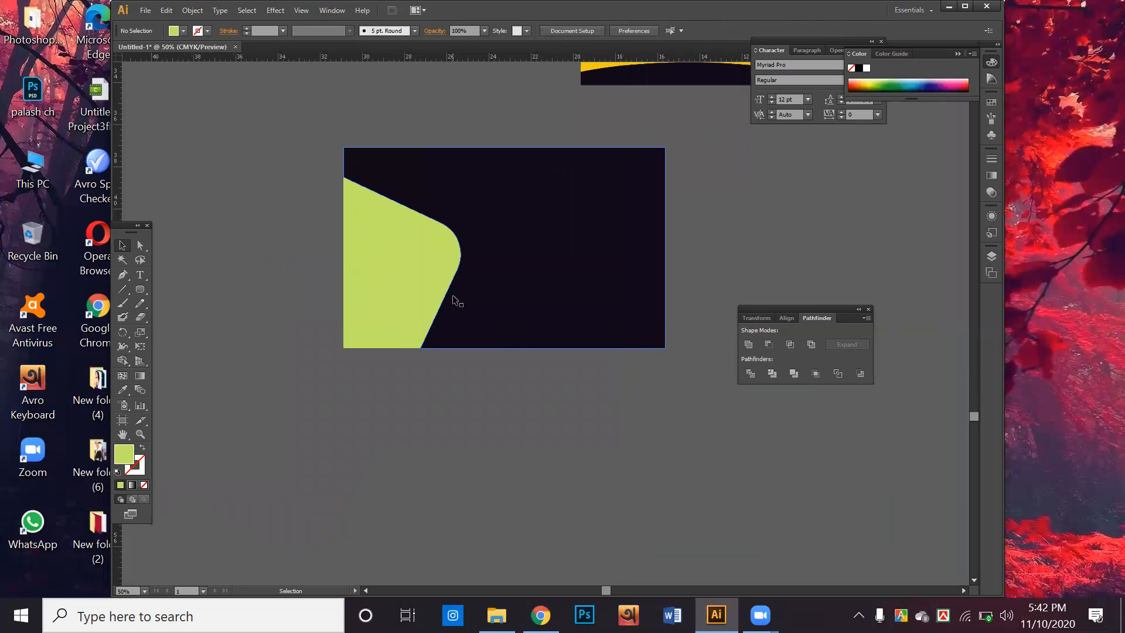
{"action": "left_click", "coordinate": [421, 292]}
{"action": "left_click_drag", "start_coordinate": [421, 303], "coordinate": [535, 449]}
{"action": "left_click", "coordinate": [122, 389]}
{"action": "scroll", "coordinate": [589, 111], "scroll_direction": "up", "scroll_amount": 2}
{"action": "left_click", "coordinate": [585, 106]}
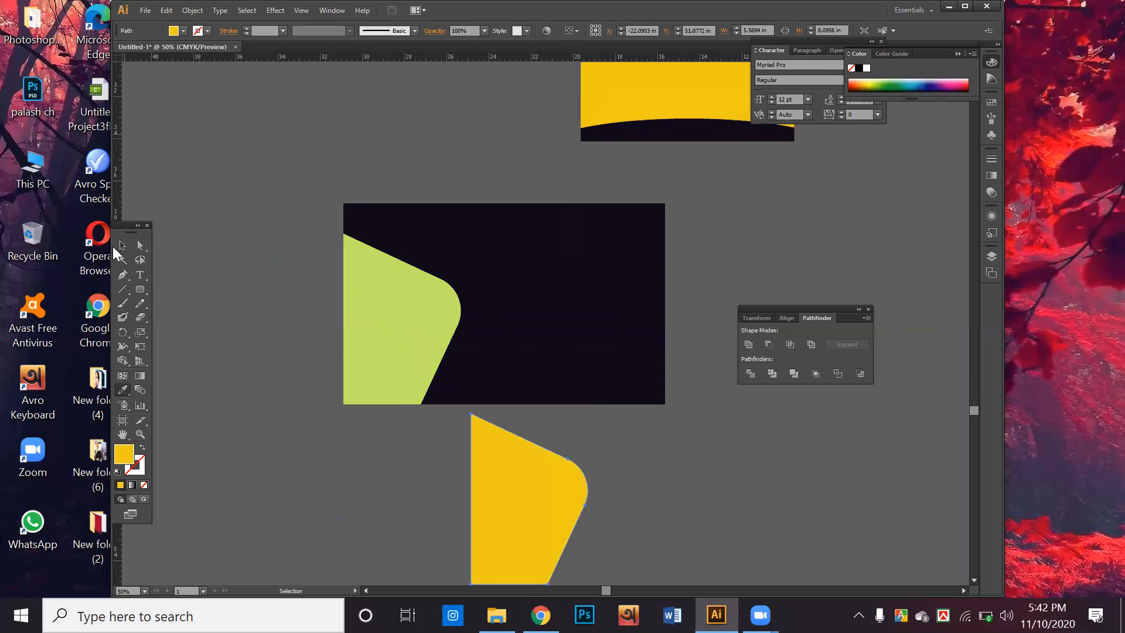
Place the yellow copy over the green piece, send it backward, and offset it slightly so it forms a thin border
{"action": "left_click", "coordinate": [123, 245]}
{"action": "left_click_drag", "start_coordinate": [563, 484], "coordinate": [467, 326]}
{"action": "right_click", "coordinate": [471, 343]}
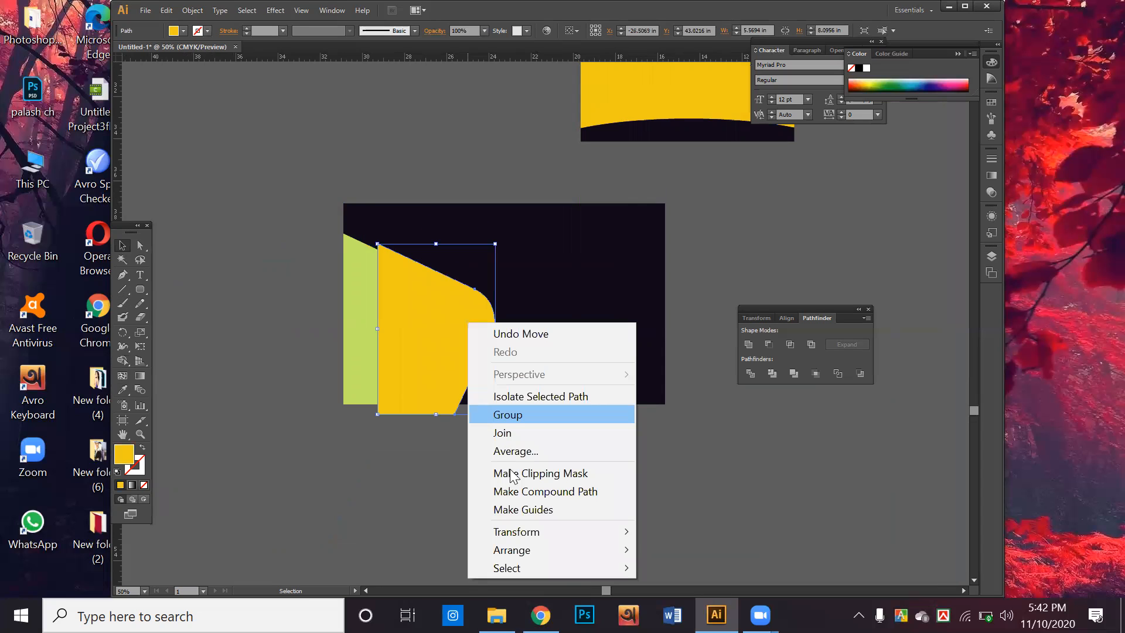
{"action": "mouse_move", "coordinate": [515, 550]}
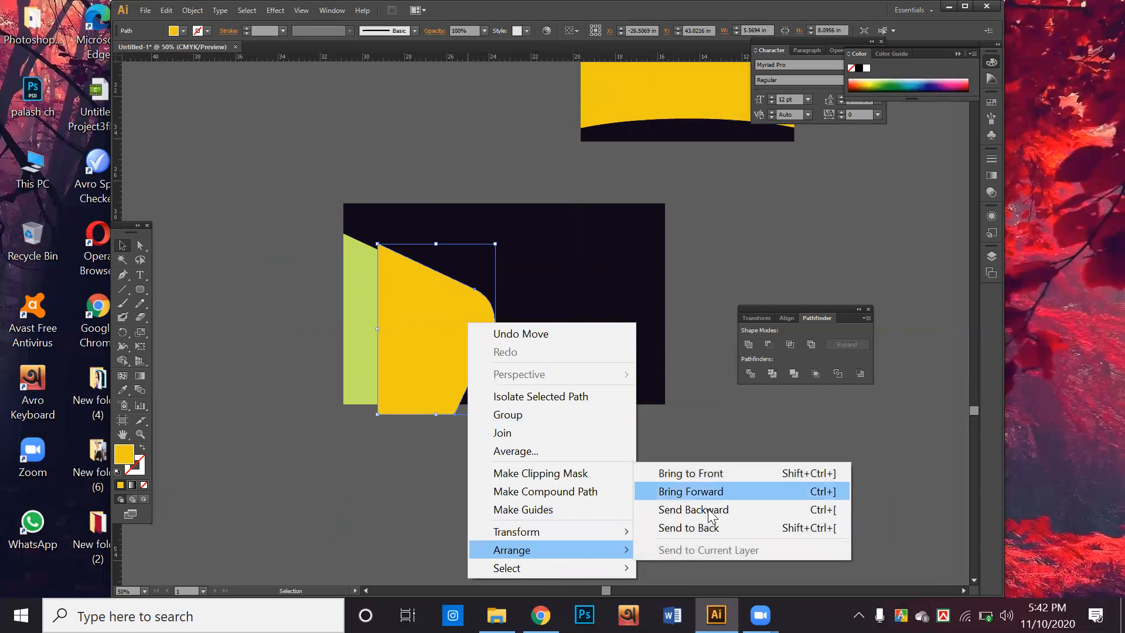
{"action": "left_click", "coordinate": [699, 506]}
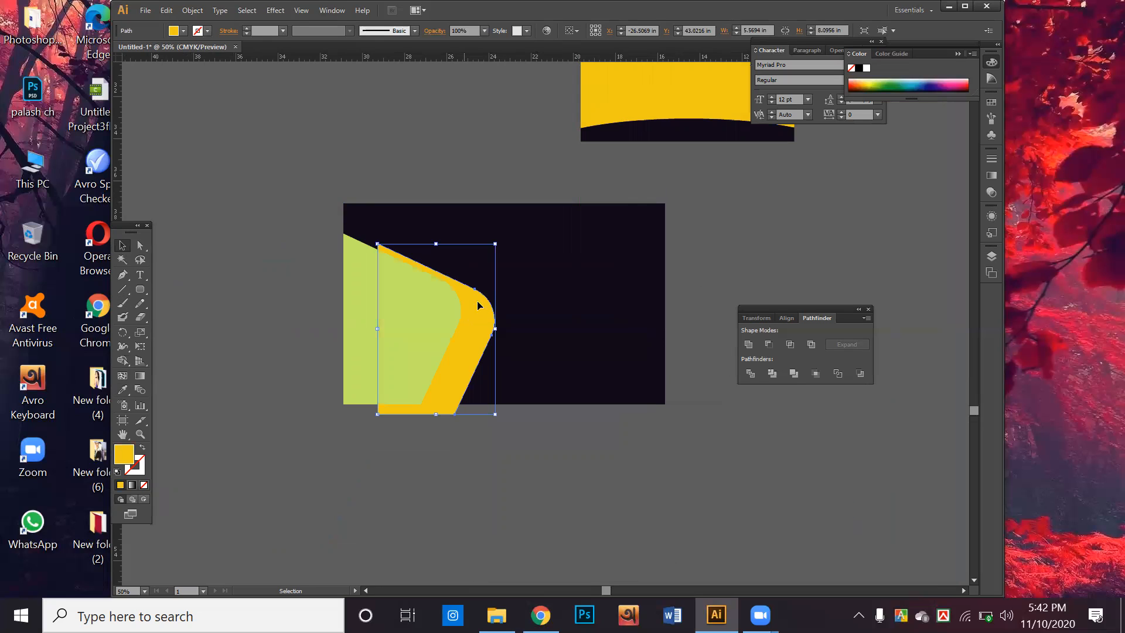
{"action": "left_click_drag", "start_coordinate": [442, 308], "coordinate": [433, 303]}
Adjust the yellow shape's anchor points so its corners meet the card's edges
{"action": "left_click", "coordinate": [141, 246]}
{"action": "left_click_drag", "start_coordinate": [348, 234], "coordinate": [344, 227]}
{"action": "left_click", "coordinate": [258, 265]}
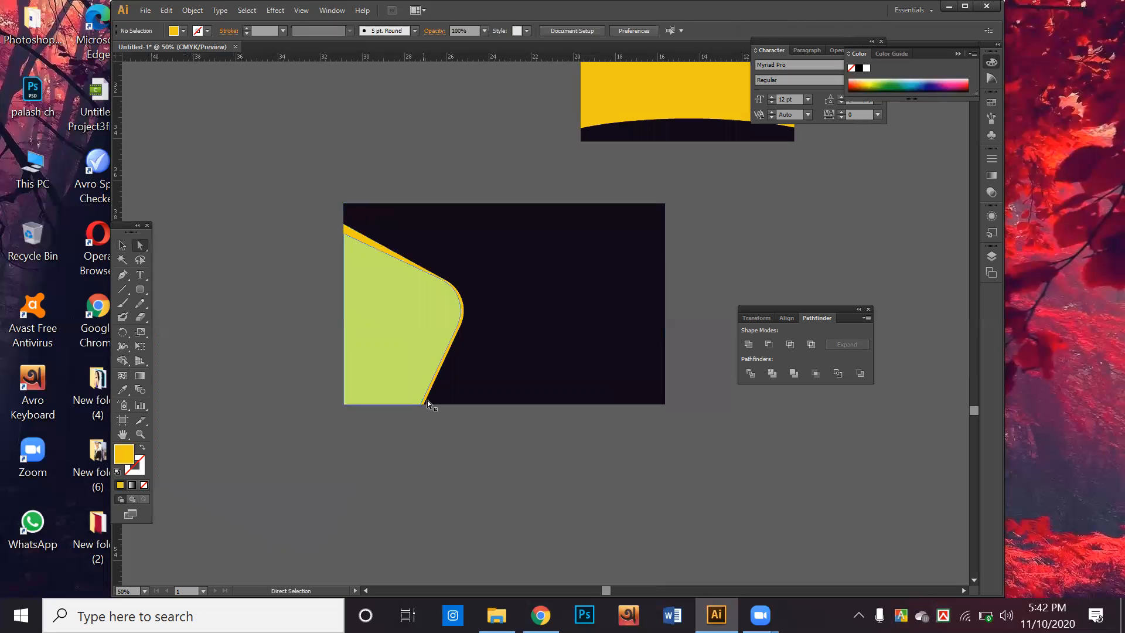
Recolour the light green piece on the card dark green
{"action": "left_click", "coordinate": [438, 337]}
{"action": "left_click", "coordinate": [123, 389]}
{"action": "left_click_drag", "start_coordinate": [900, 86], "coordinate": [907, 82]}
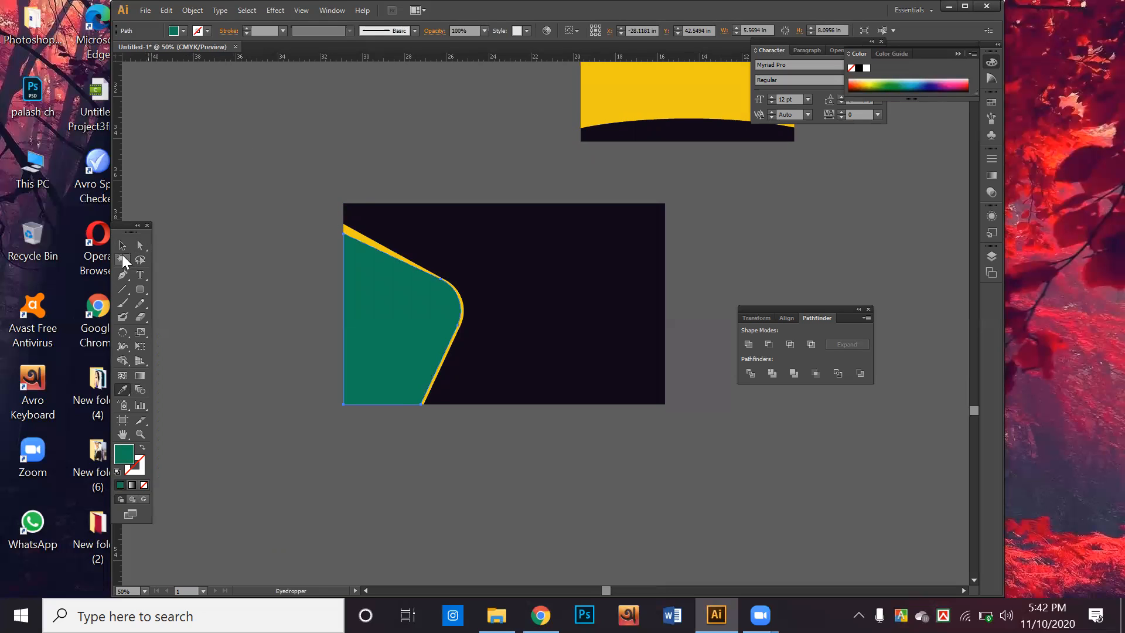
{"action": "left_click", "coordinate": [122, 246]}
{"action": "left_click", "coordinate": [276, 264]}
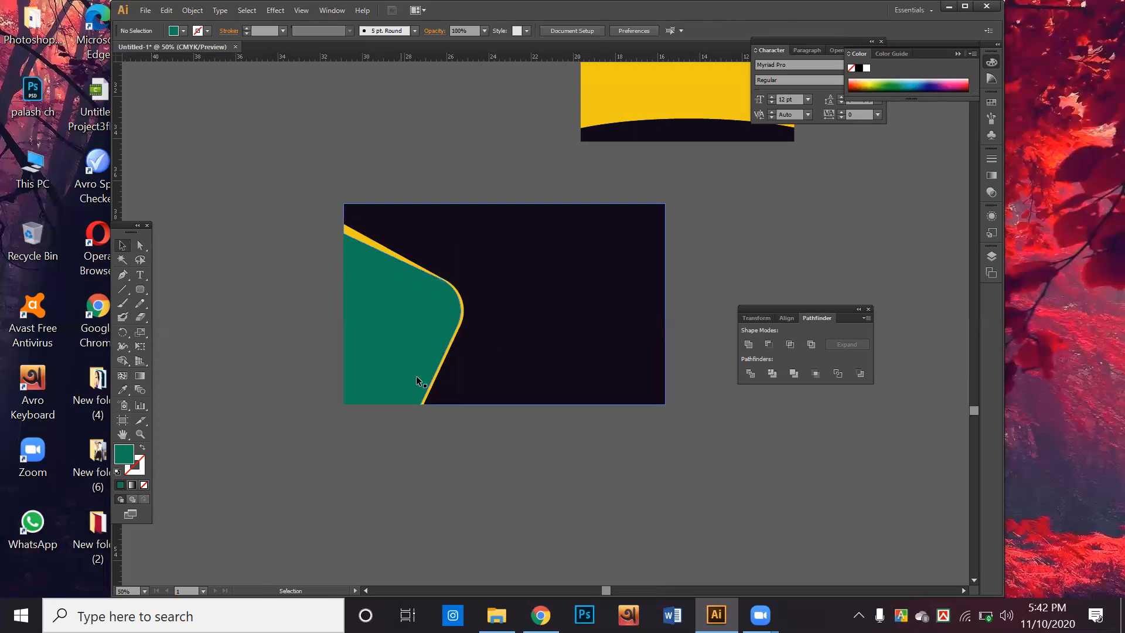
Move the yellow shape off the card and delete it together with the dark green piece
{"action": "left_click_drag", "start_coordinate": [437, 382], "coordinate": [597, 504]}
{"action": "left_click_drag", "start_coordinate": [563, 454], "coordinate": [396, 478]}
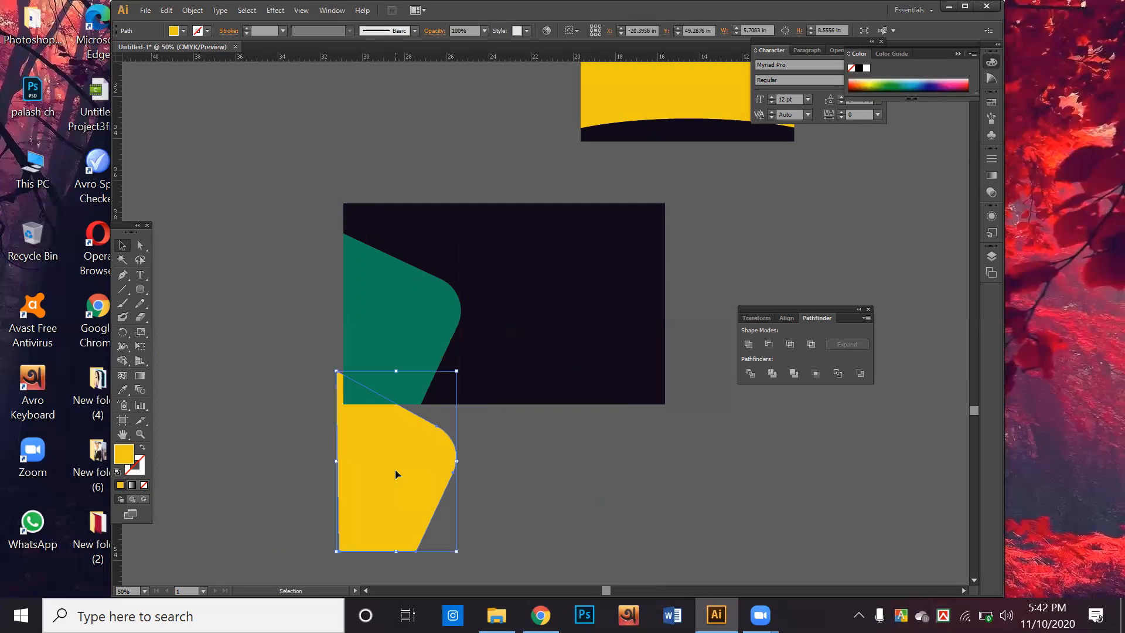
{"action": "key", "text": "Delete"}
{"action": "left_click", "coordinate": [379, 373]}
{"action": "key", "text": "Delete"}
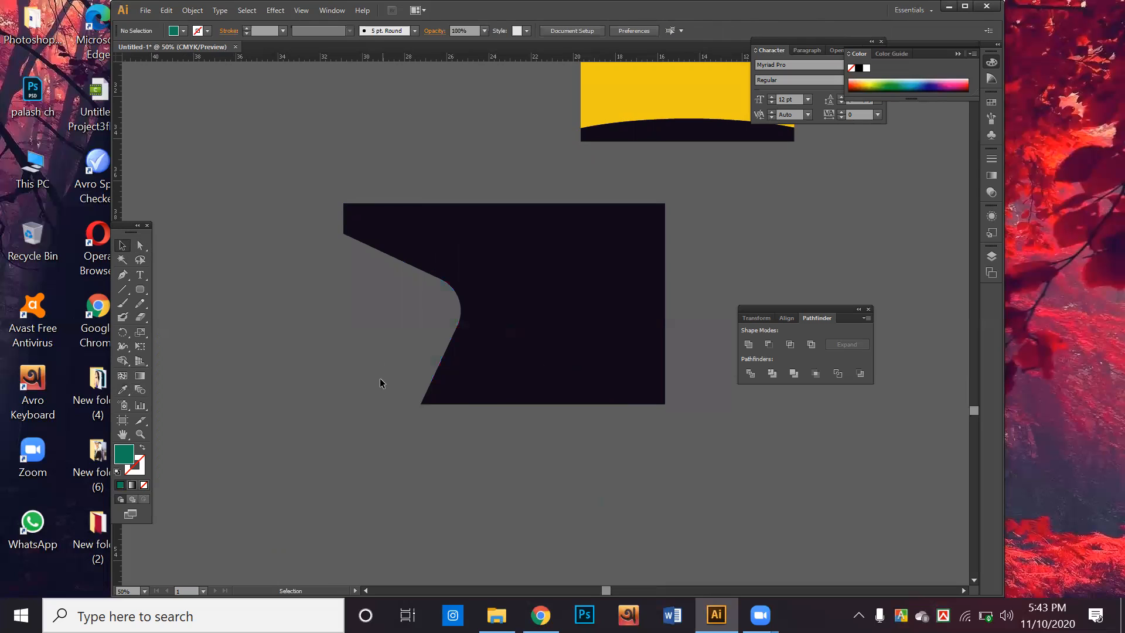
Draw a dark green rectangle about 11.31 in high in the empty area below the card
{"action": "scroll", "coordinate": [411, 375], "scroll_direction": "down", "scroll_amount": 5}
{"action": "scroll", "coordinate": [351, 242], "scroll_direction": "down", "scroll_amount": 7}
{"action": "left_click_drag", "start_coordinate": [140, 289], "coordinate": [162, 289]}
{"action": "left_click_drag", "start_coordinate": [225, 221], "coordinate": [648, 459]}
Draw a seven-sided polygon about 8.88 × 8.66 in with the Polygon tool
{"action": "left_click_drag", "start_coordinate": [140, 289], "coordinate": [190, 327]}
{"action": "left_click_drag", "start_coordinate": [389, 154], "coordinate": [173, 244]}
{"action": "key", "text": "Down"}
{"action": "key", "text": "Down"}
{"action": "key", "text": "Down"}
{"action": "key", "text": "Up"}
{"action": "key", "text": "Up"}
{"action": "key", "text": "Up"}
{"action": "key", "text": "Up"}
Fill the seven-sided polygon with pale yellow
{"action": "left_click", "coordinate": [122, 245]}
{"action": "left_click", "coordinate": [873, 80]}
{"action": "left_click", "coordinate": [548, 153]}
Enlarge the pale yellow polygon to about 14.78 × 14.41 in and position it across the right end of the green rectangle
{"action": "left_click_drag", "start_coordinate": [413, 191], "coordinate": [549, 358]}
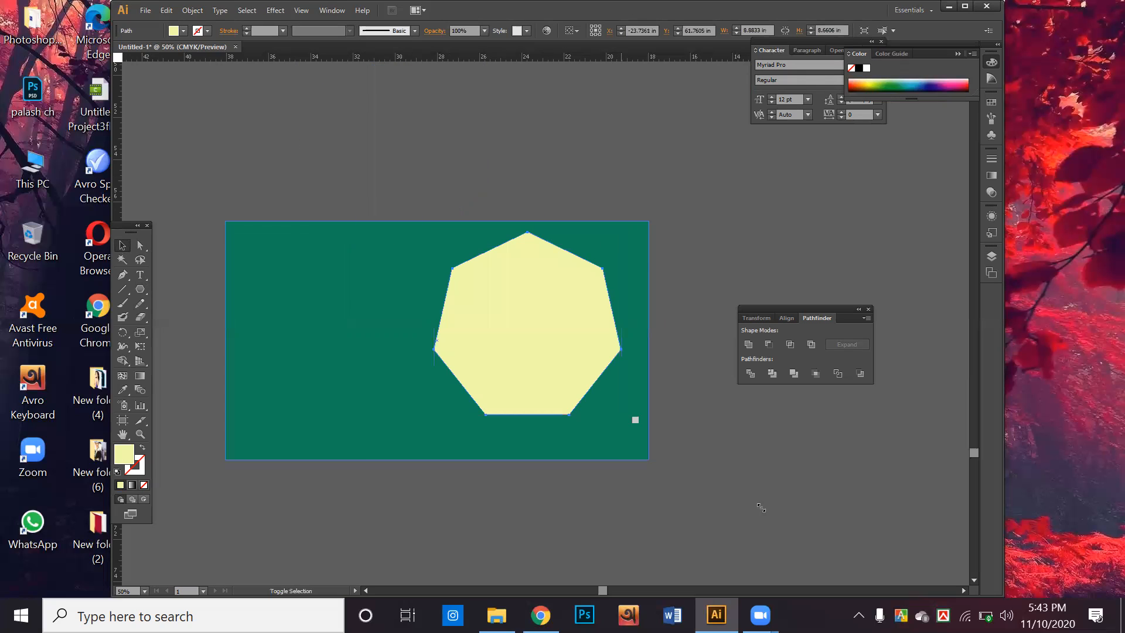
{"action": "left_click_drag", "start_coordinate": [761, 508], "coordinate": [763, 514]}
{"action": "left_click_drag", "start_coordinate": [635, 423], "coordinate": [661, 393]}
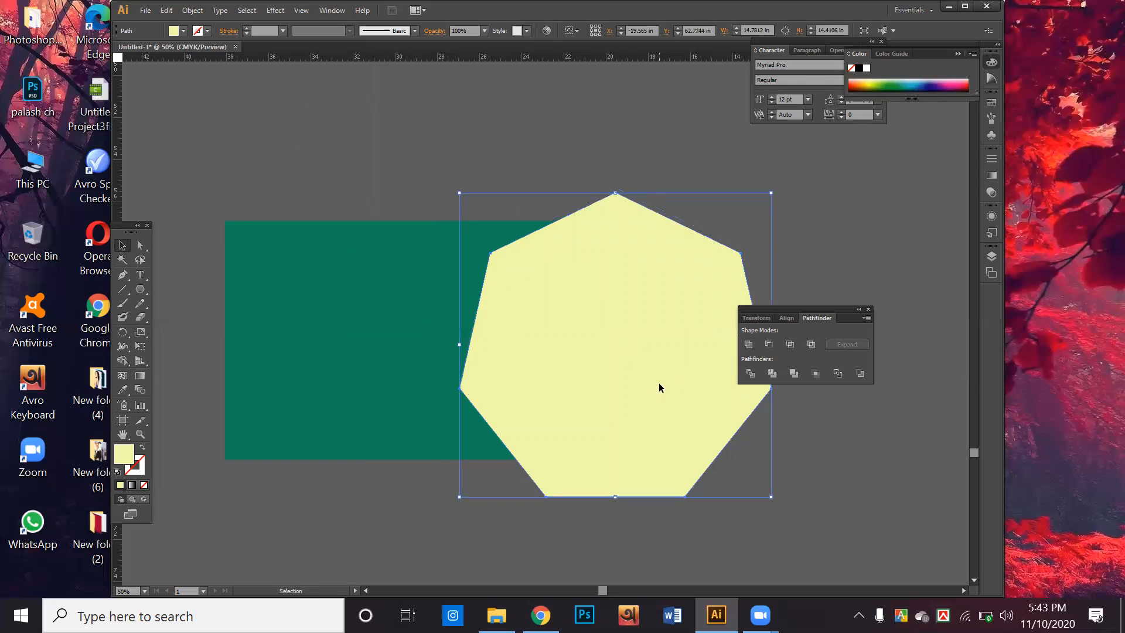
{"action": "left_click_drag", "start_coordinate": [645, 389], "coordinate": [640, 389]}
Divide the green rectangle and the pale yellow polygon with Pathfinder and ungroup the resulting pieces
{"action": "left_click_drag", "start_coordinate": [474, 206], "coordinate": [614, 400]}
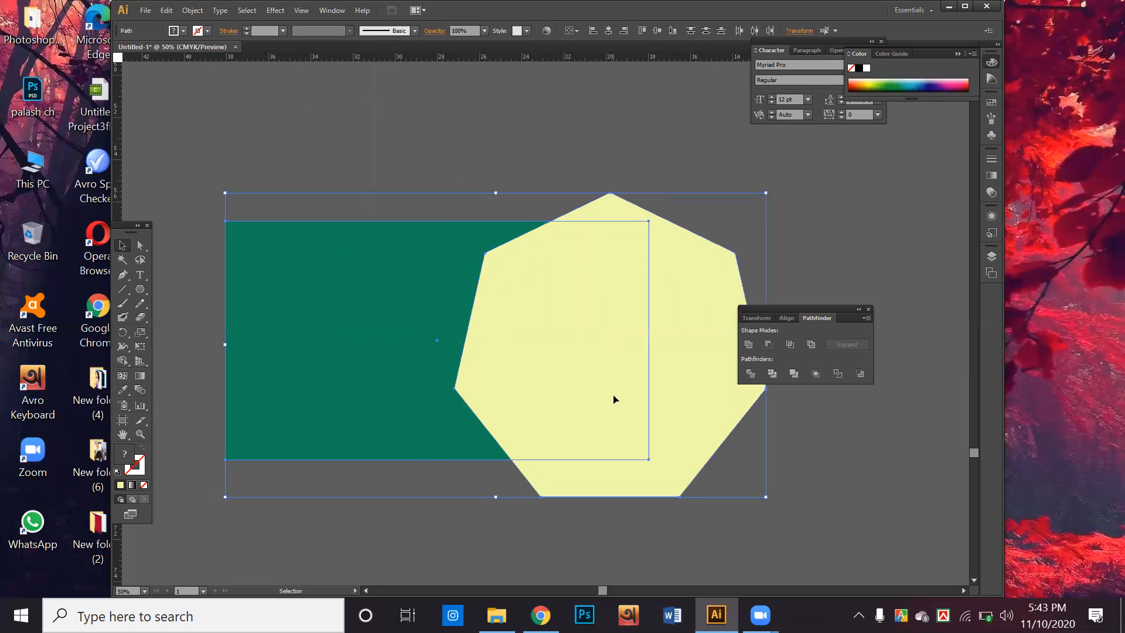
{"action": "left_click", "coordinate": [750, 373]}
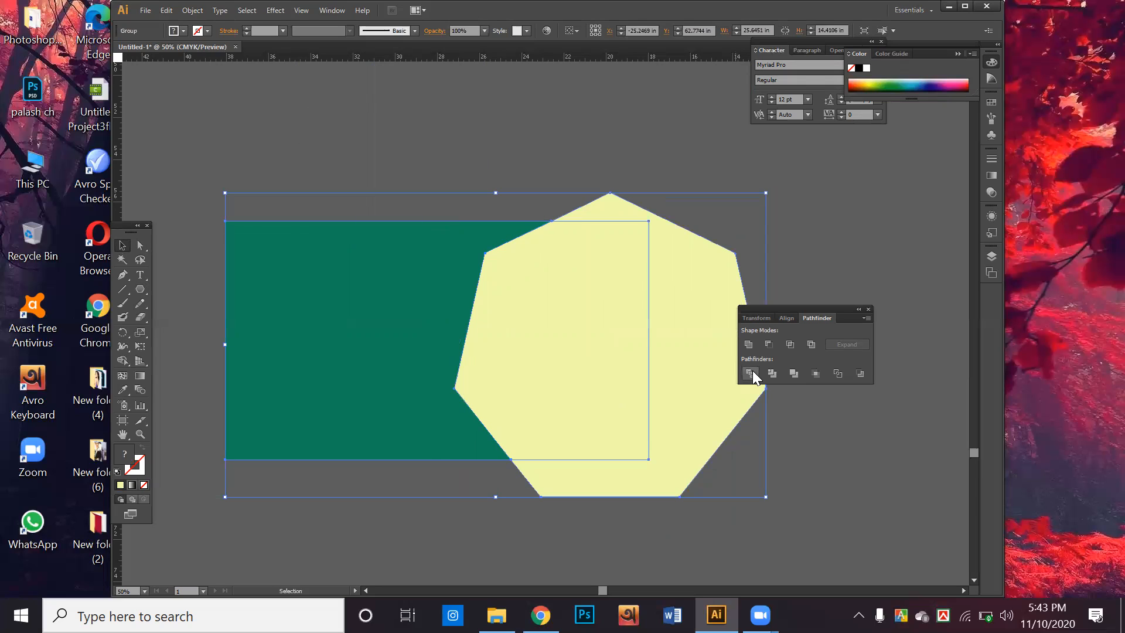
{"action": "right_click", "coordinate": [699, 345]}
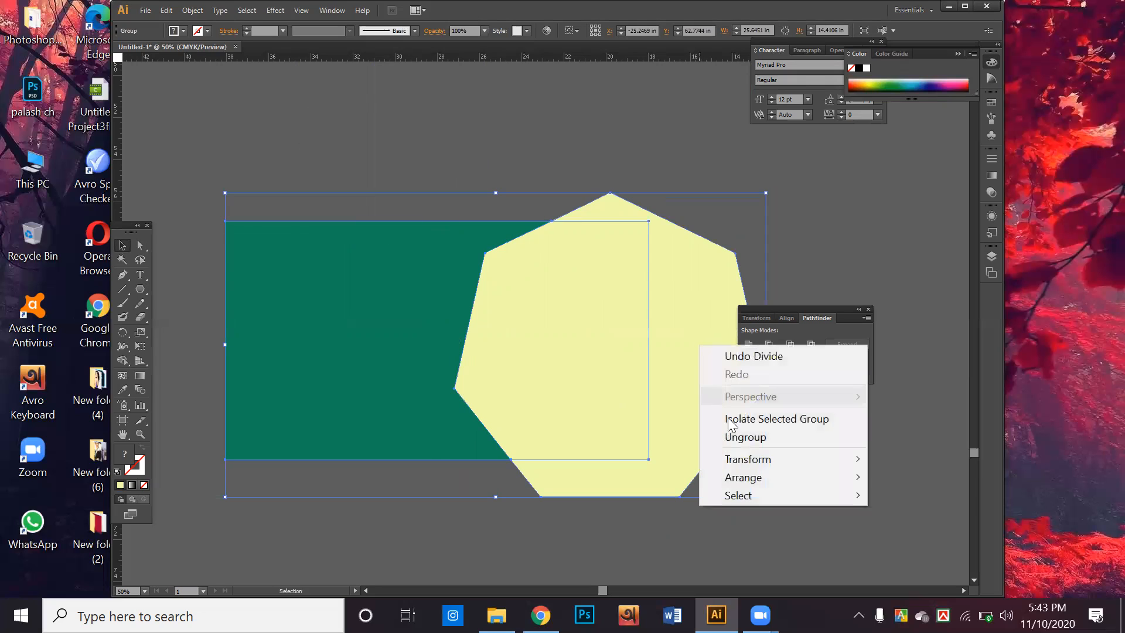
{"action": "left_click", "coordinate": [753, 437]}
Delete the pale yellow piece lying outside the green rectangle
{"action": "left_click", "coordinate": [825, 469]}
{"action": "left_click_drag", "start_coordinate": [698, 396], "coordinate": [896, 459]}
{"action": "key", "text": "Delete"}
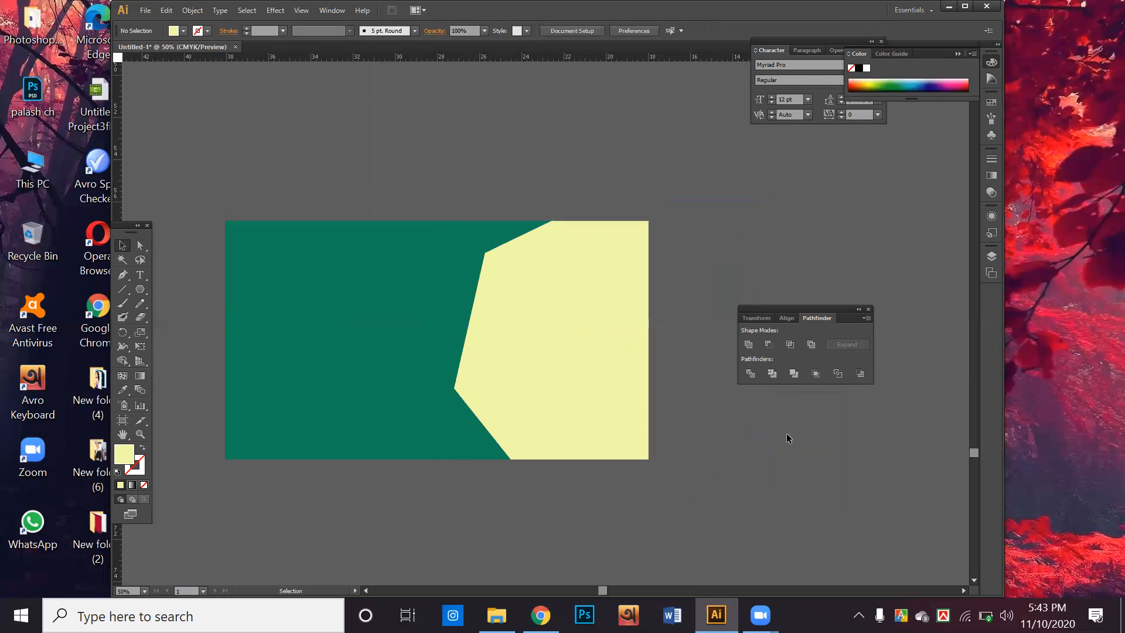
Recolour the remaining pale yellow piece of the card dark magenta
{"action": "left_click", "coordinate": [555, 382]}
{"action": "left_click", "coordinate": [936, 82]}
{"action": "left_click", "coordinate": [937, 81]}
{"action": "left_click", "coordinate": [960, 85]}
{"action": "left_click", "coordinate": [660, 248]}
Move the magenta and green pieces apart to show them as separate shapes
{"action": "left_click_drag", "start_coordinate": [587, 283], "coordinate": [729, 300]}
{"action": "left_click_drag", "start_coordinate": [383, 302], "coordinate": [349, 222]}
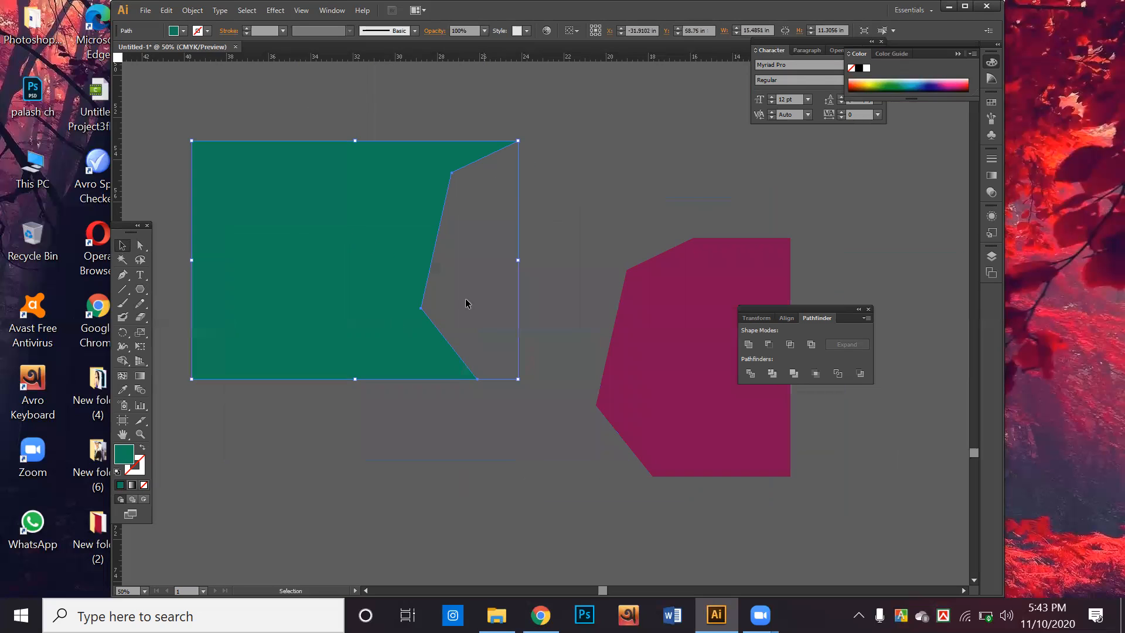
{"action": "left_click", "coordinate": [468, 434]}
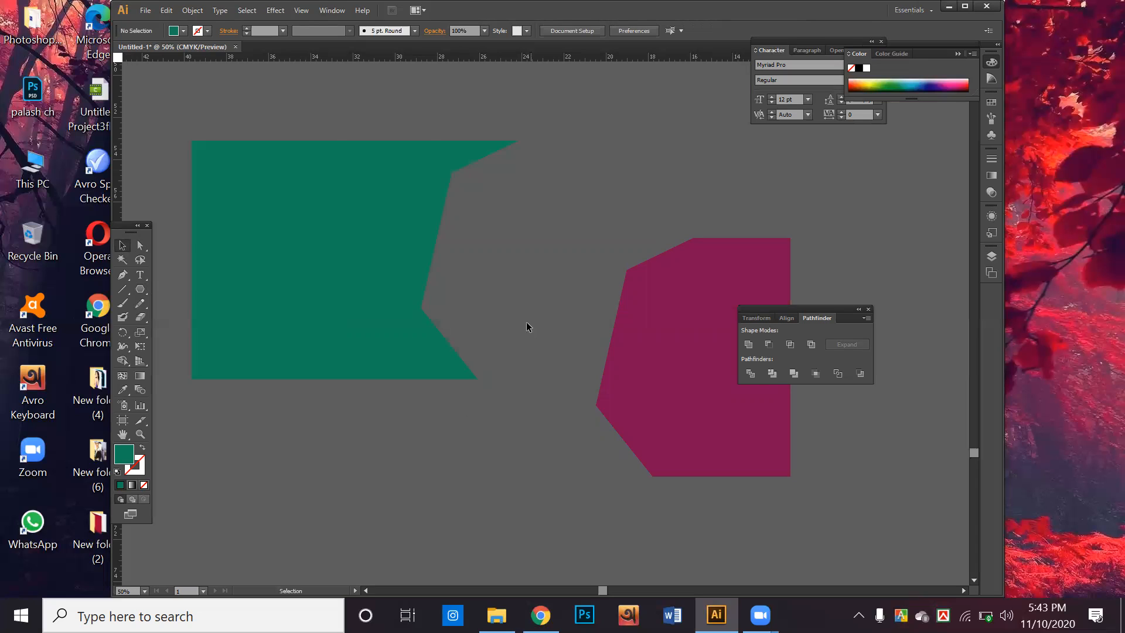
Switch to Chrome and open the red-and-white PrintStop card image from the visiting card image results
{"action": "scroll", "coordinate": [523, 319], "scroll_direction": "down", "scroll_amount": 10}
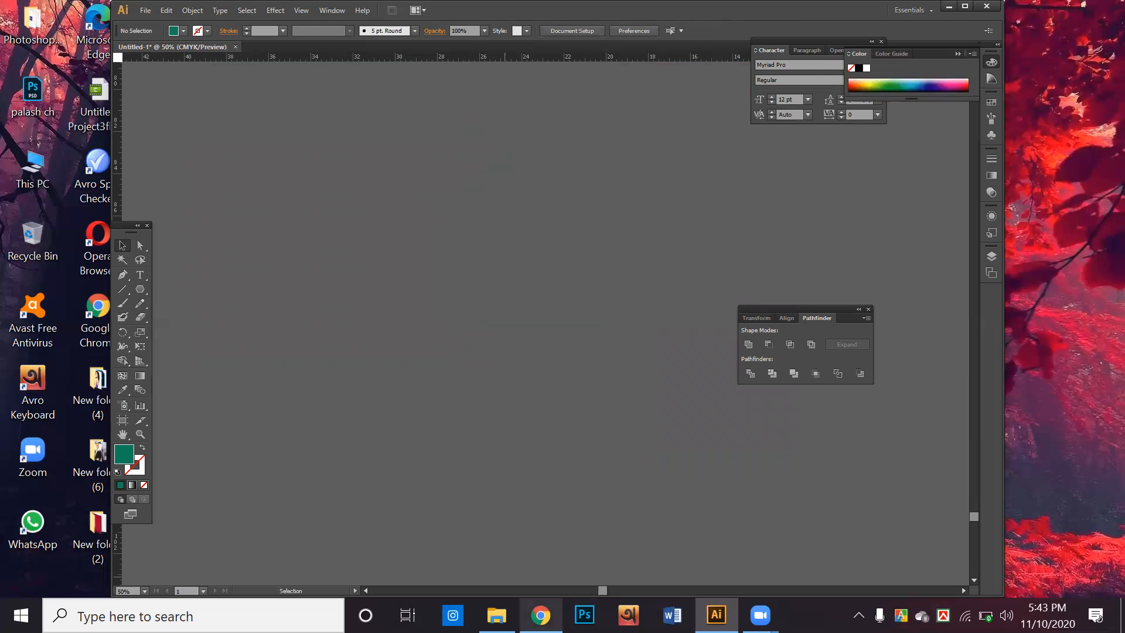
{"action": "left_click", "coordinate": [541, 615]}
{"action": "scroll", "coordinate": [648, 328], "scroll_direction": "up", "scroll_amount": 10}
{"action": "scroll", "coordinate": [647, 331], "scroll_direction": "up", "scroll_amount": 10}
{"action": "scroll", "coordinate": [642, 328], "scroll_direction": "up", "scroll_amount": 10}
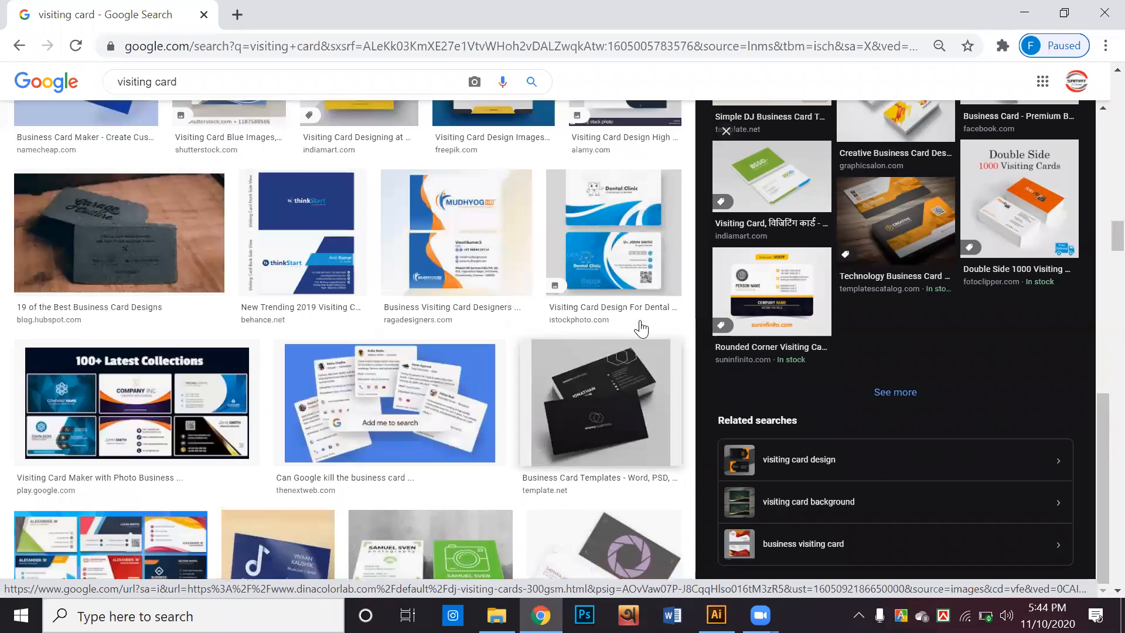
{"action": "scroll", "coordinate": [641, 328], "scroll_direction": "up", "scroll_amount": 10}
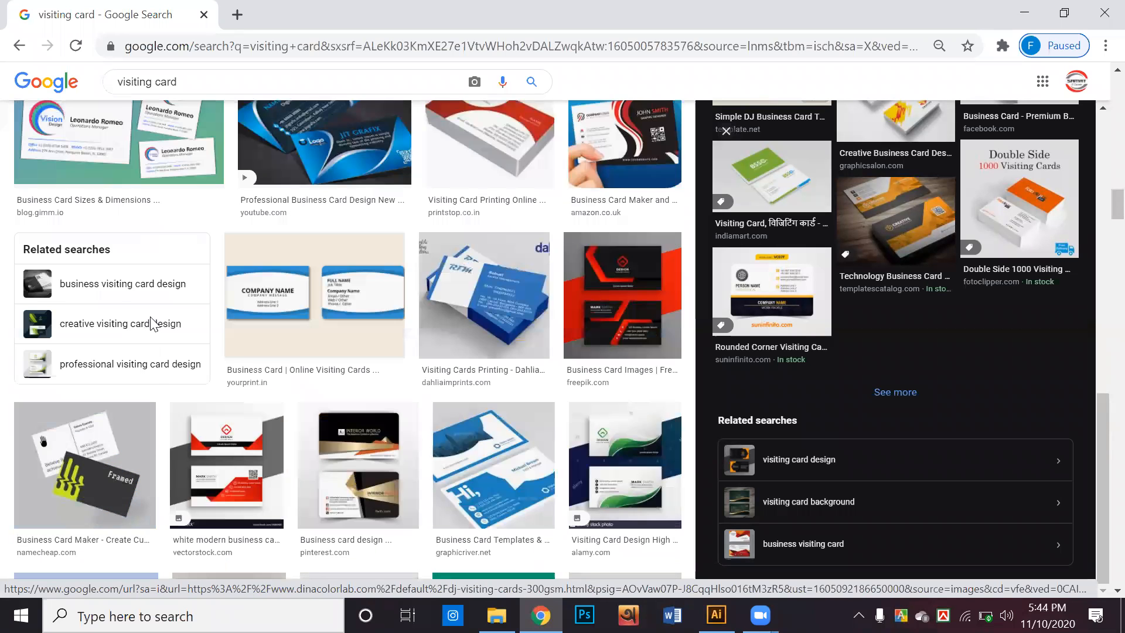
{"action": "scroll", "coordinate": [276, 397], "scroll_direction": "up", "scroll_amount": 3}
{"action": "left_click", "coordinate": [526, 303]}
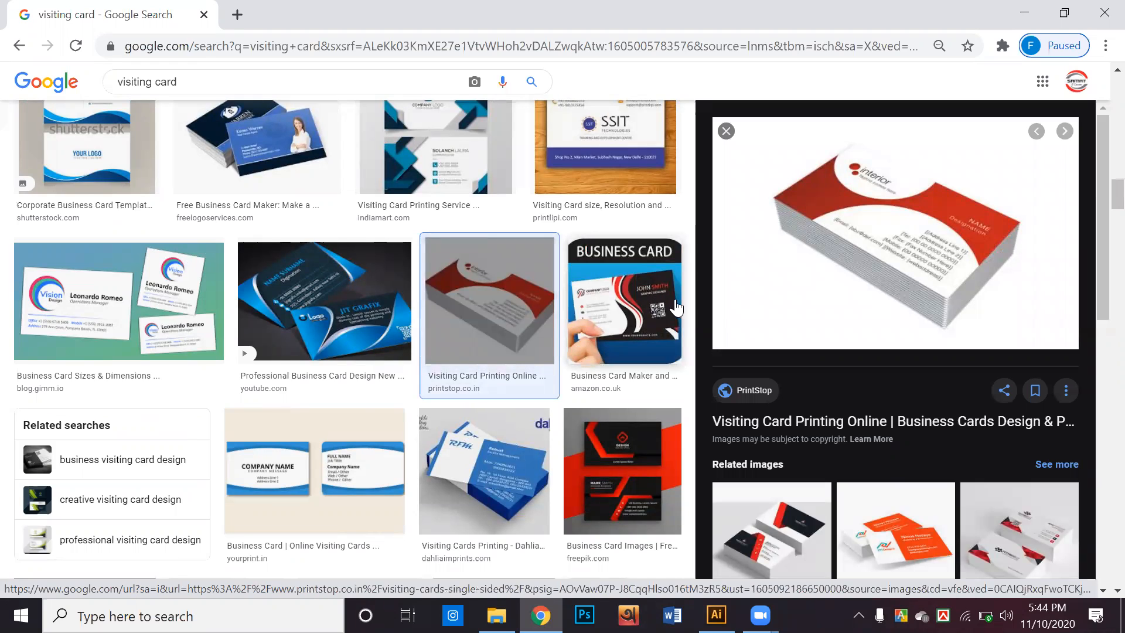
Save the PrintStop card image as the JPEG 1_BusinessCardSS_S137 in the ai folder inside Downloads
{"action": "right_click", "coordinate": [866, 120]}
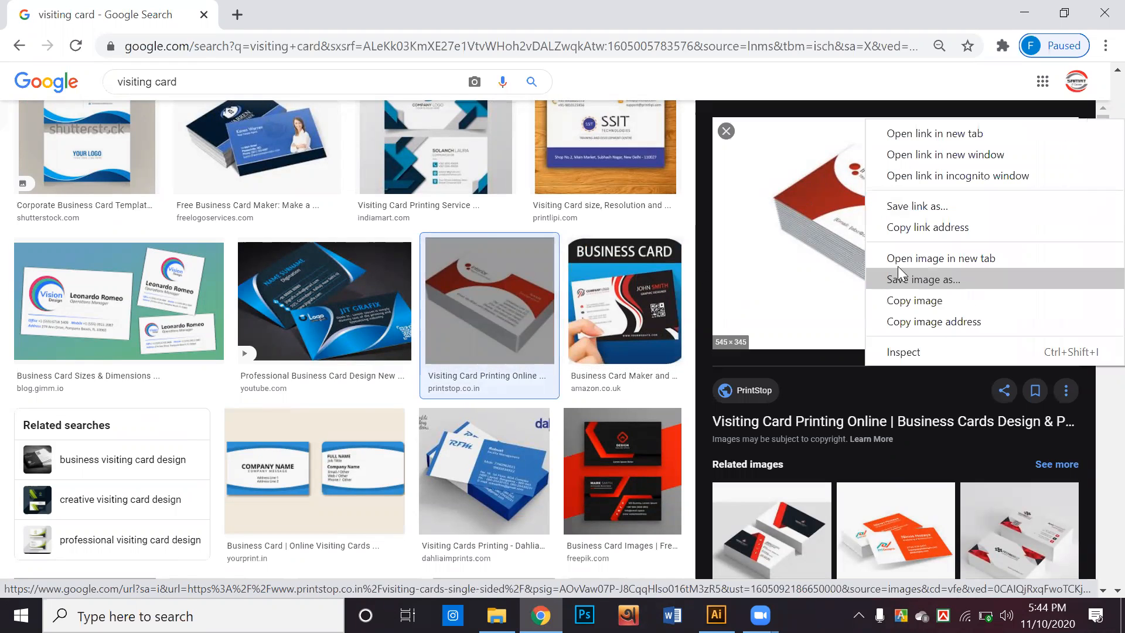
{"action": "left_click", "coordinate": [903, 280]}
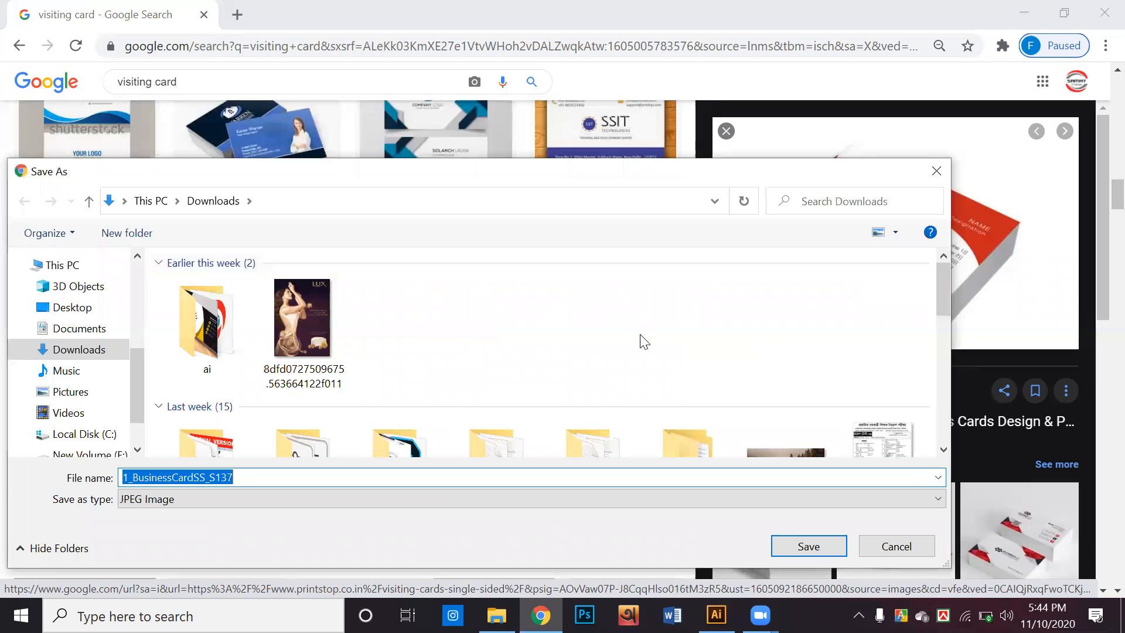
{"action": "left_click", "coordinate": [200, 366]}
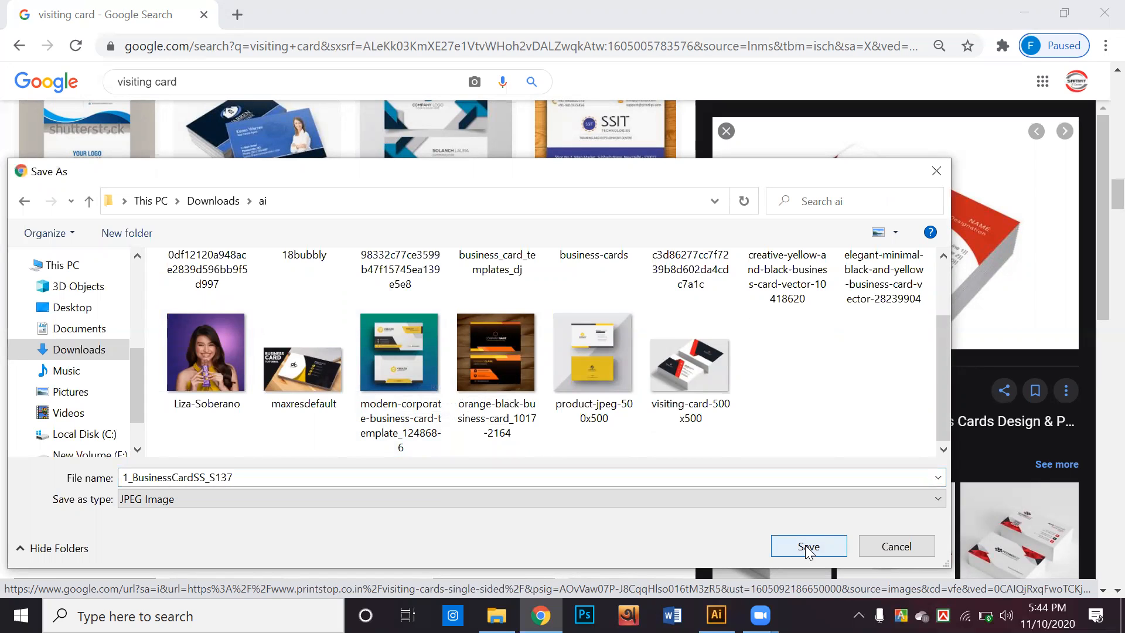
{"action": "left_click", "coordinate": [808, 547]}
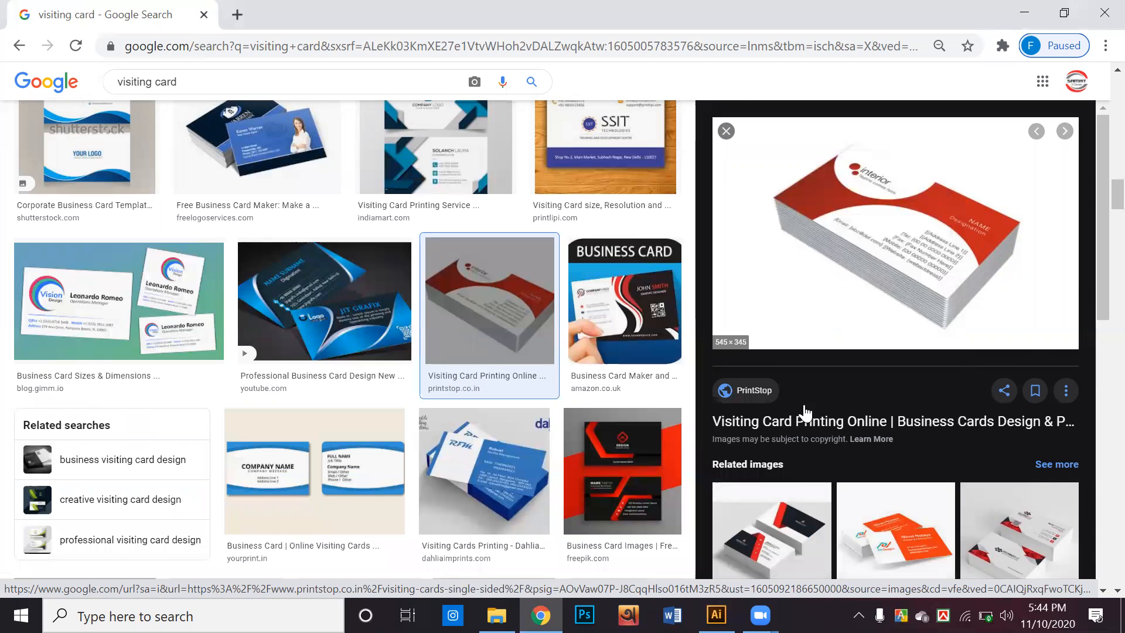
Open the related StretchIT image of red and dark grey business cards and save it to disk
{"action": "scroll", "coordinate": [806, 413], "scroll_direction": "down", "scroll_amount": 5}
{"action": "left_click", "coordinate": [906, 378]}
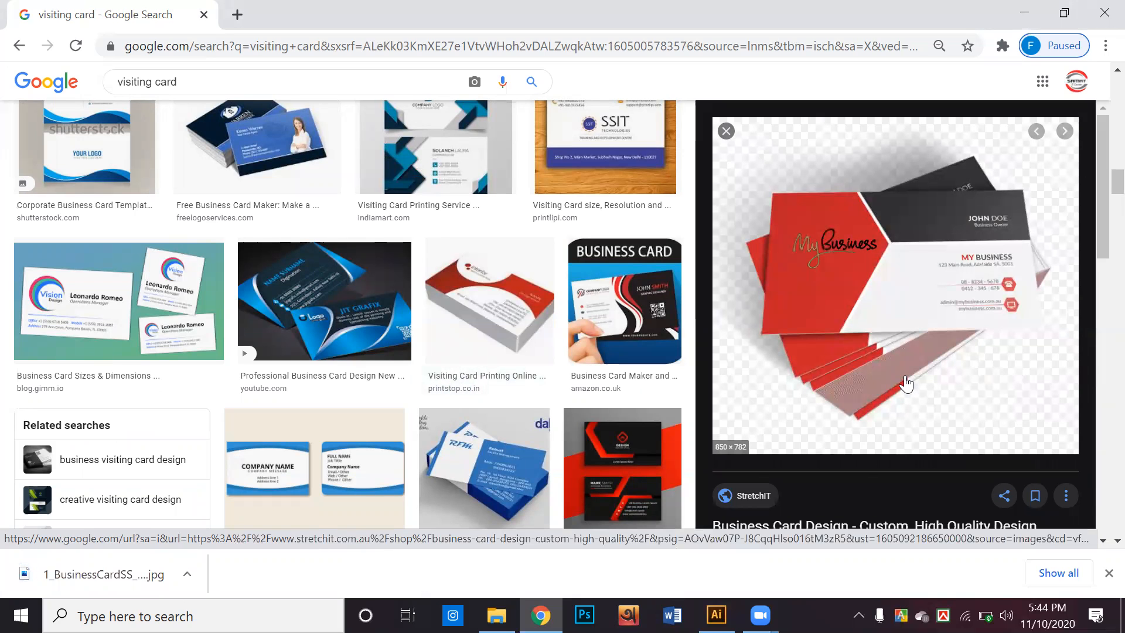
{"action": "right_click", "coordinate": [865, 297]}
{"action": "left_click", "coordinate": [907, 456]}
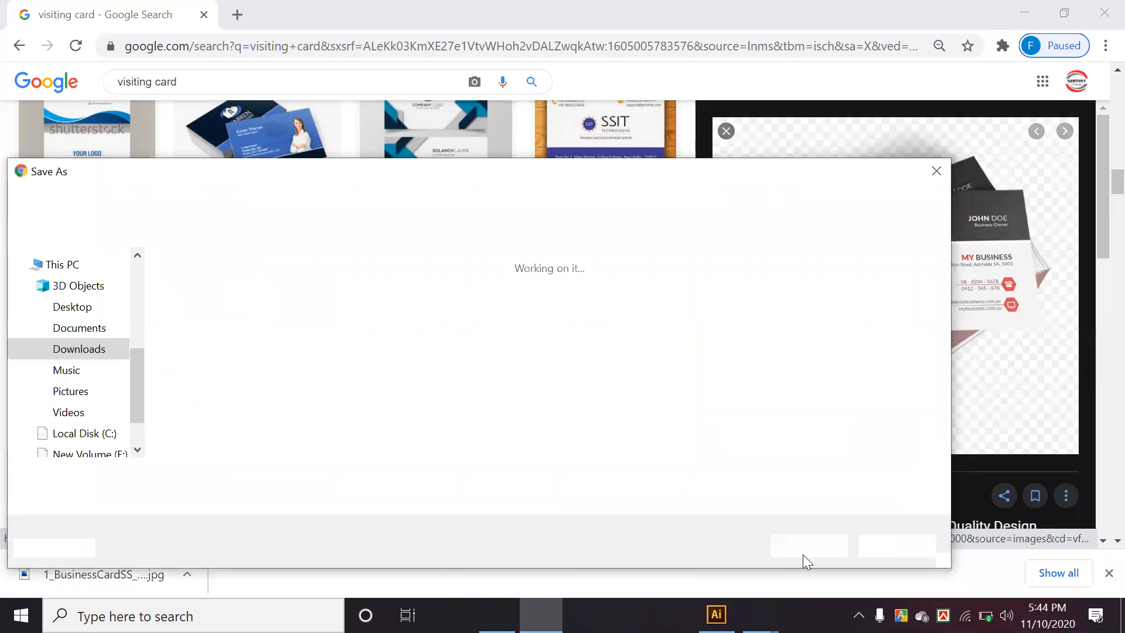
{"action": "left_click", "coordinate": [804, 546]}
Open the Designhill image of navy and white business cards from the visiting card results and save it as a JPEG in the ai folder
{"action": "scroll", "coordinate": [786, 416], "scroll_direction": "down", "scroll_amount": 3}
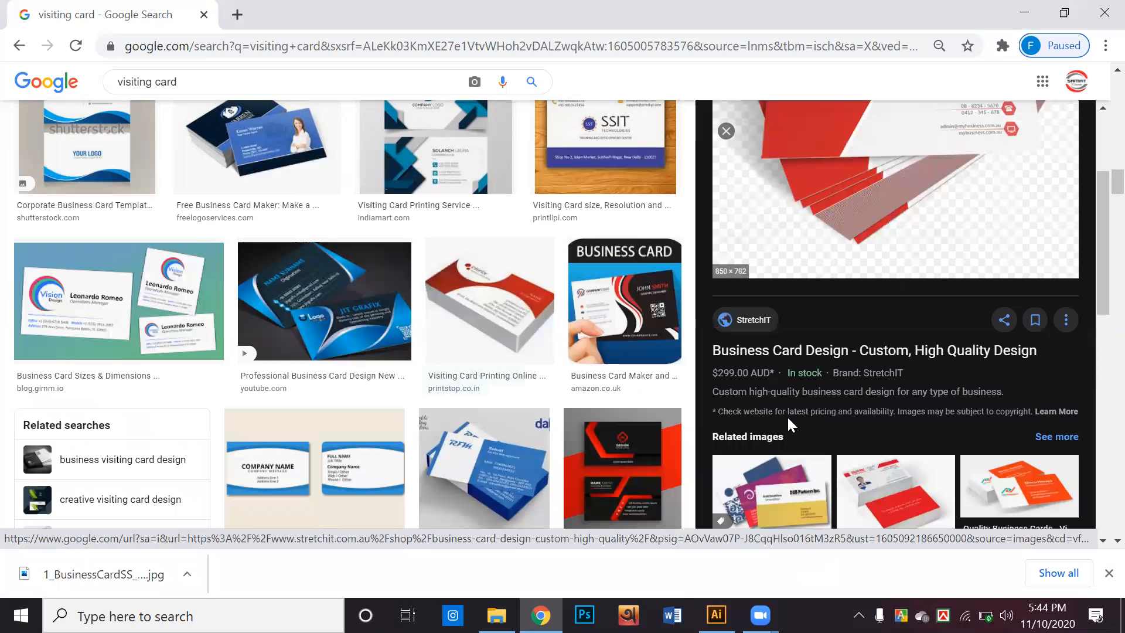
{"action": "scroll", "coordinate": [786, 416], "scroll_direction": "down", "scroll_amount": 4}
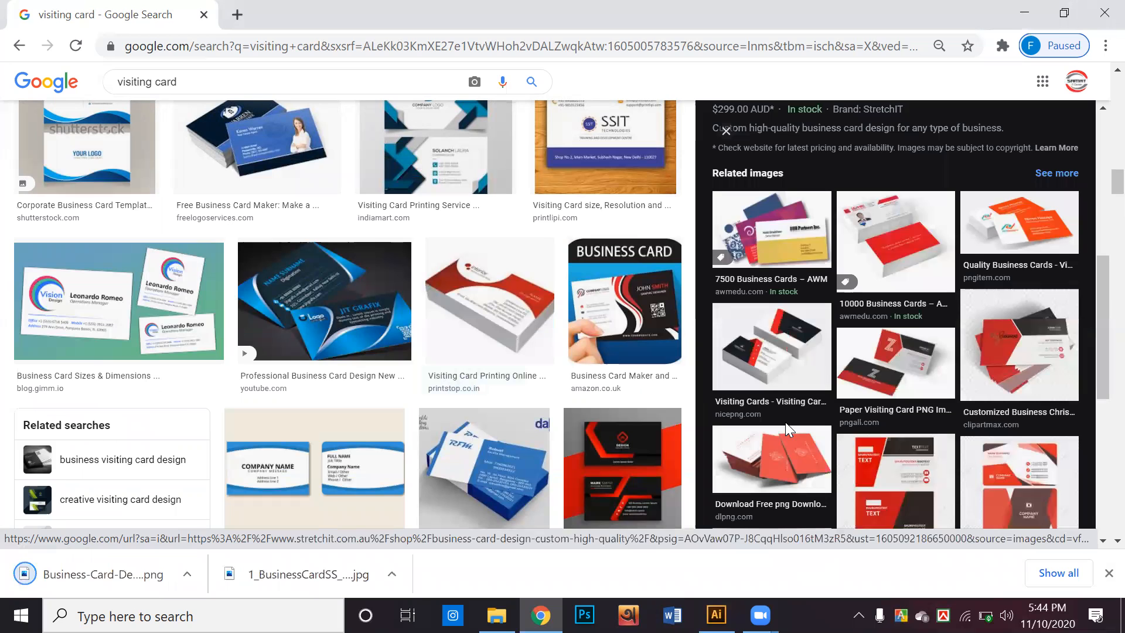
{"action": "scroll", "coordinate": [785, 421], "scroll_direction": "down", "scroll_amount": 3}
{"action": "scroll", "coordinate": [714, 430], "scroll_direction": "down", "scroll_amount": 1}
{"action": "scroll", "coordinate": [573, 427], "scroll_direction": "down", "scroll_amount": 10}
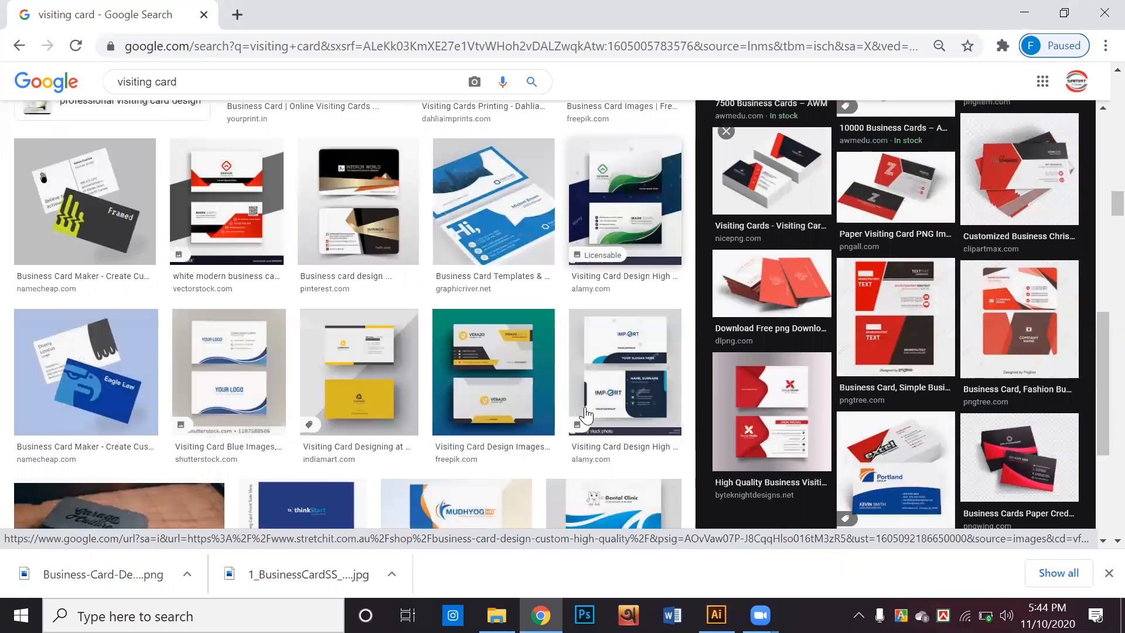
{"action": "scroll", "coordinate": [574, 425], "scroll_direction": "down", "scroll_amount": 8}
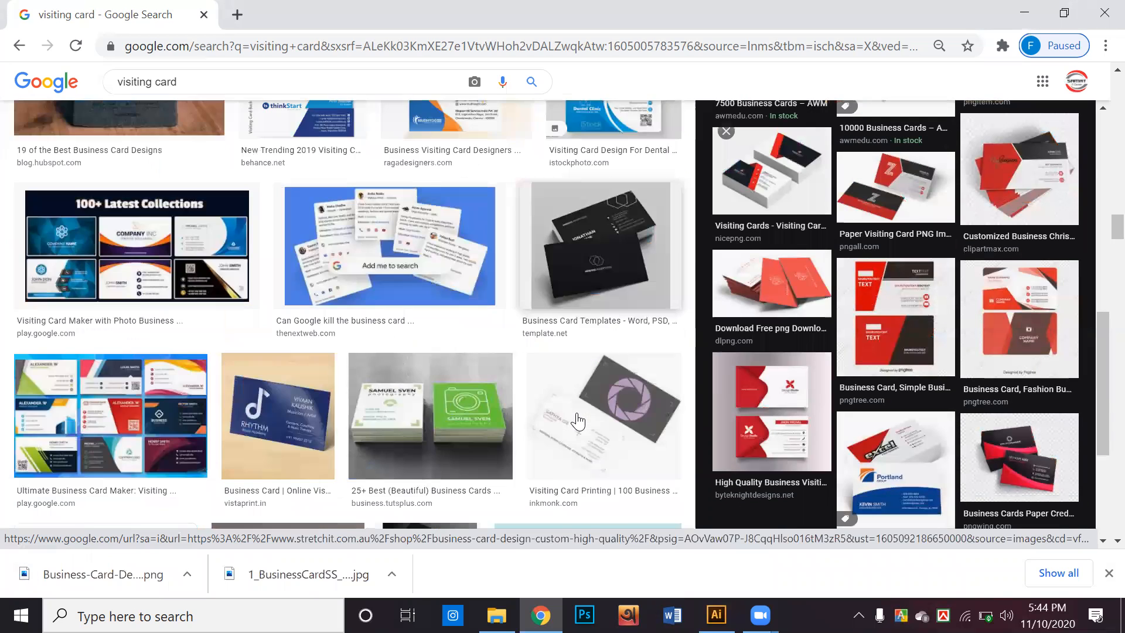
{"action": "scroll", "coordinate": [577, 421], "scroll_direction": "down", "scroll_amount": 8}
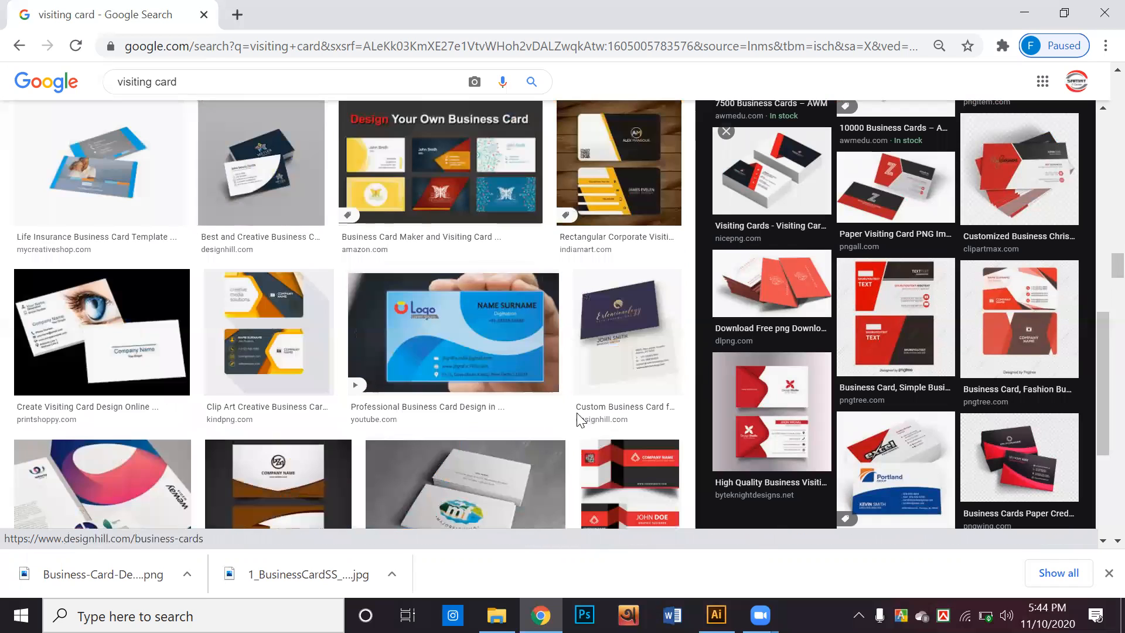
{"action": "left_click", "coordinate": [299, 201]}
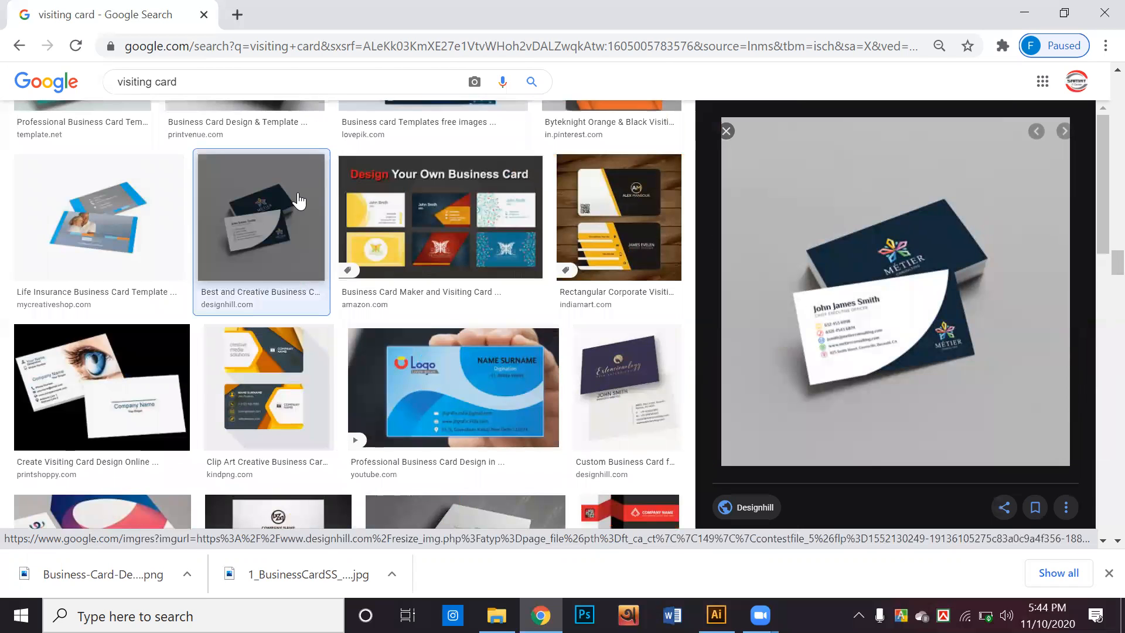
{"action": "right_click", "coordinate": [800, 221]}
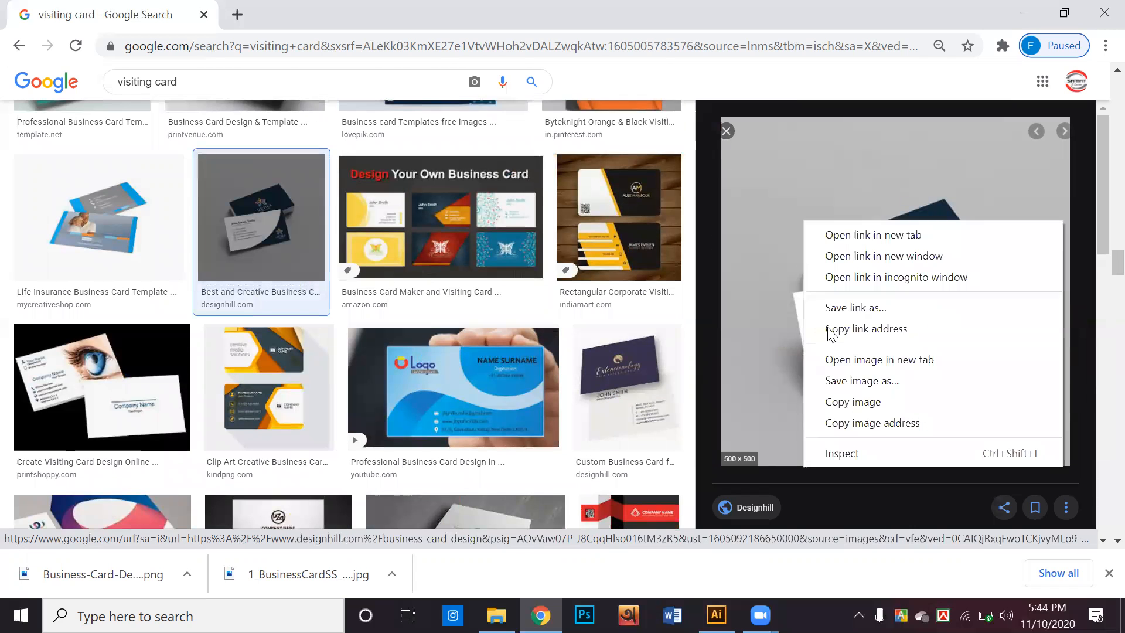
{"action": "left_click", "coordinate": [838, 384]}
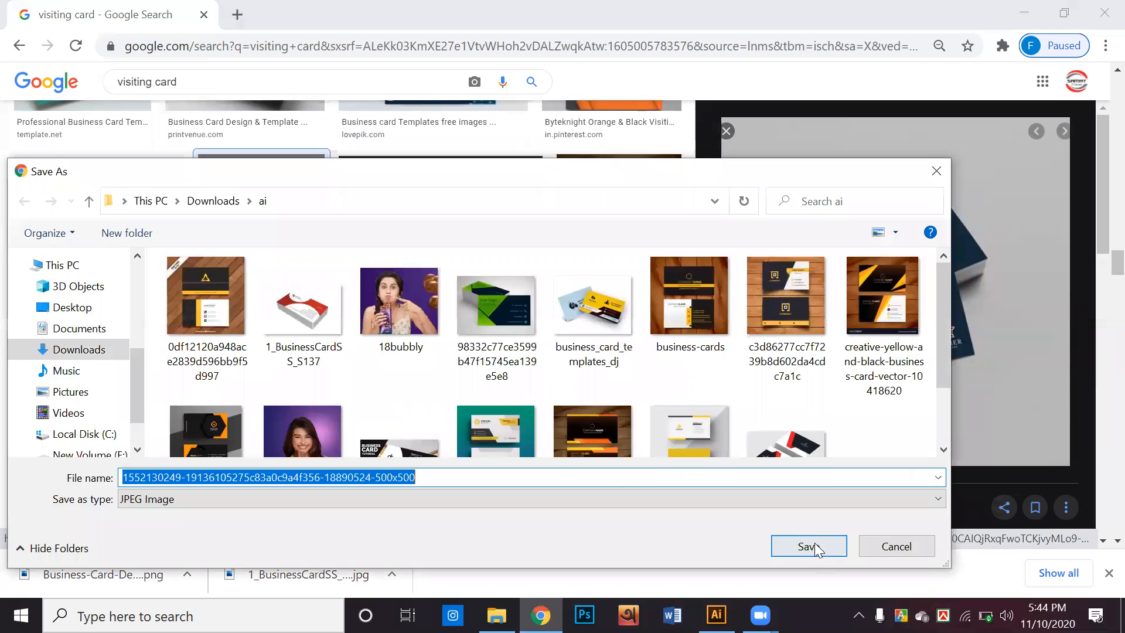
{"action": "left_click", "coordinate": [816, 546]}
Look through the related images of the Designhill card and the main visiting card results for another reference design
{"action": "scroll", "coordinate": [792, 381], "scroll_direction": "down", "scroll_amount": 5}
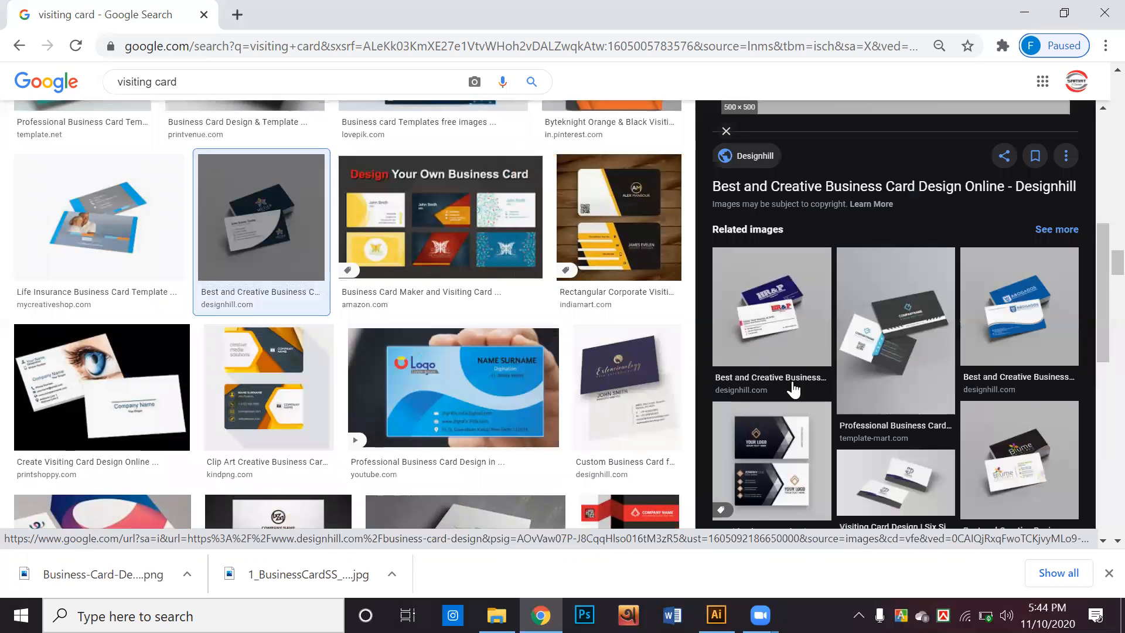
{"action": "scroll", "coordinate": [792, 387], "scroll_direction": "down", "scroll_amount": 5}
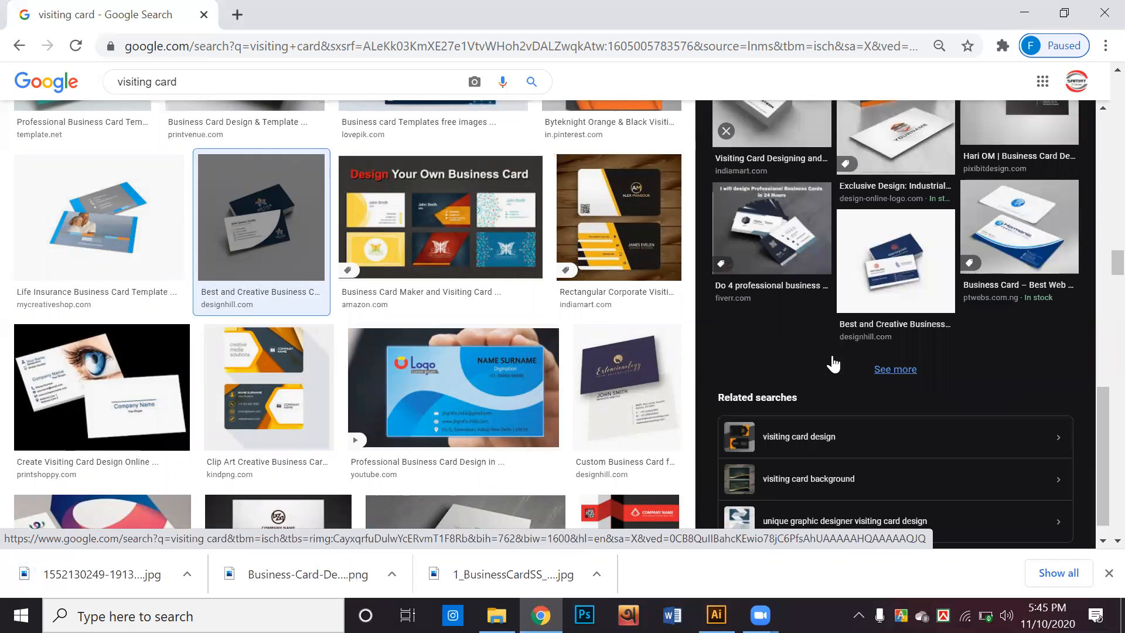
{"action": "scroll", "coordinate": [773, 391], "scroll_direction": "down", "scroll_amount": 1}
{"action": "scroll", "coordinate": [701, 400], "scroll_direction": "down", "scroll_amount": 7}
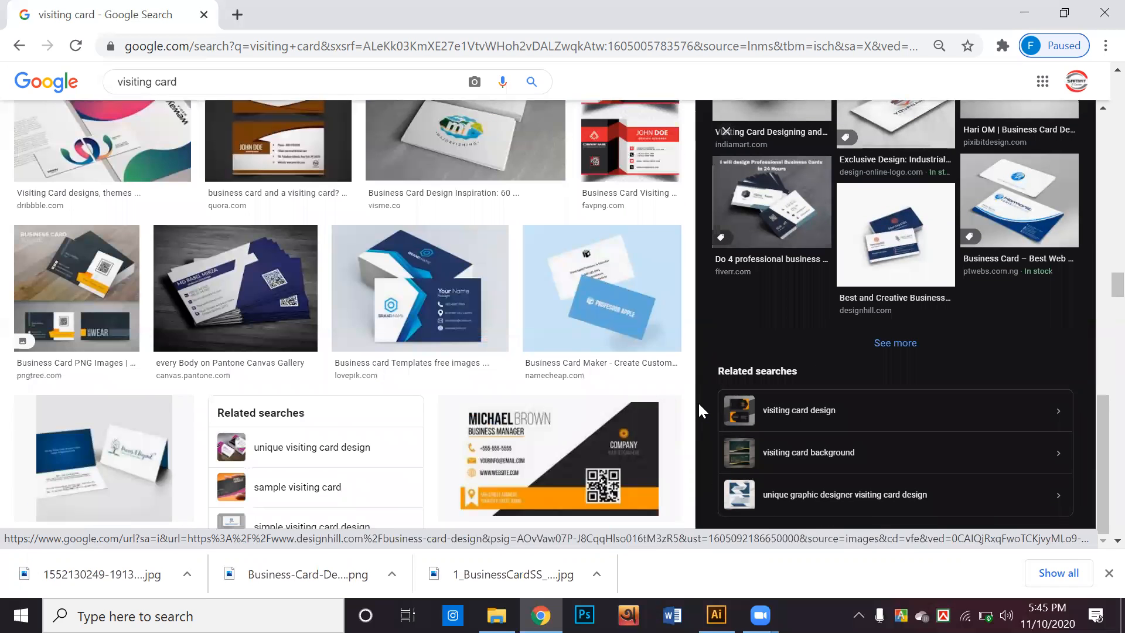
{"action": "scroll", "coordinate": [698, 402], "scroll_direction": "down", "scroll_amount": 8}
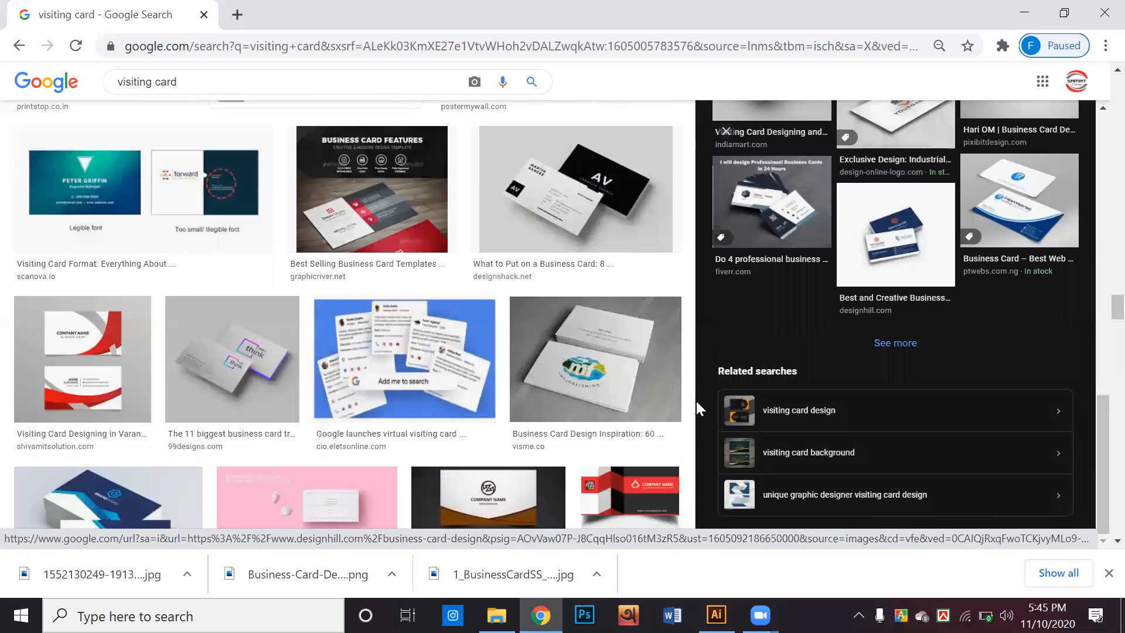
{"action": "scroll", "coordinate": [696, 402], "scroll_direction": "down", "scroll_amount": 6}
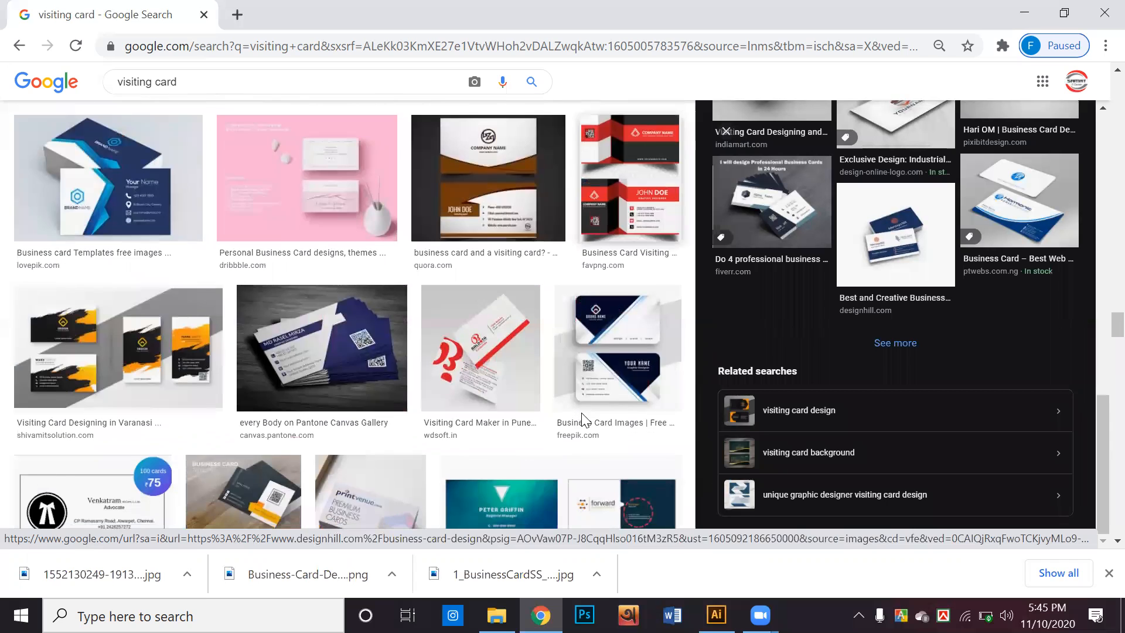
{"action": "scroll", "coordinate": [582, 416], "scroll_direction": "down", "scroll_amount": 5}
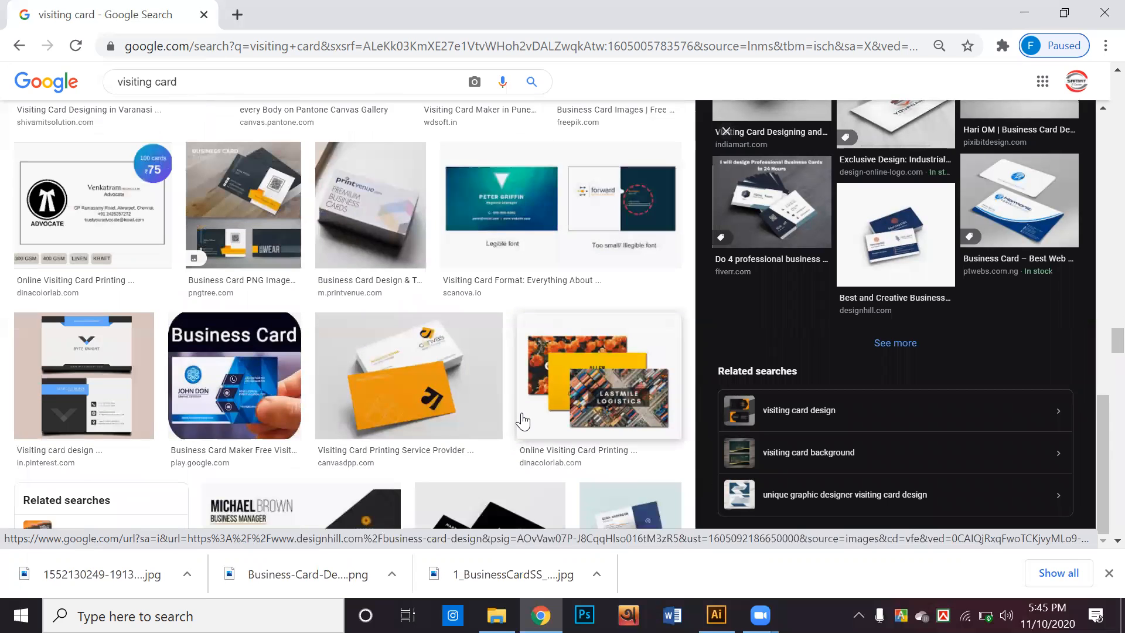
{"action": "scroll", "coordinate": [523, 421], "scroll_direction": "down", "scroll_amount": 8}
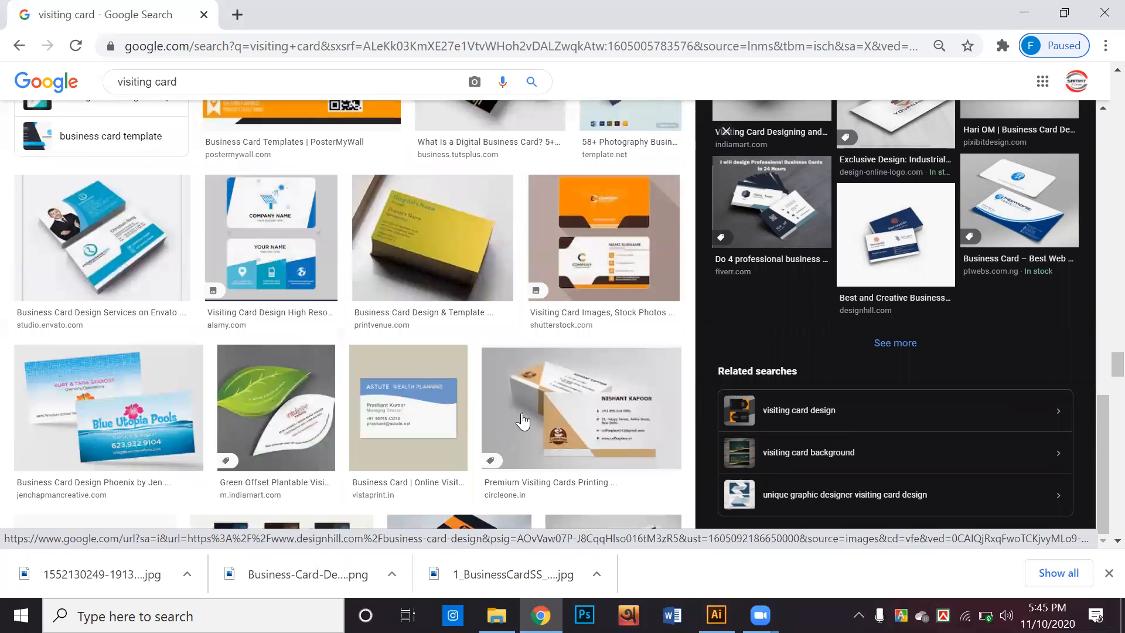
{"action": "scroll", "coordinate": [523, 420], "scroll_direction": "down", "scroll_amount": 4}
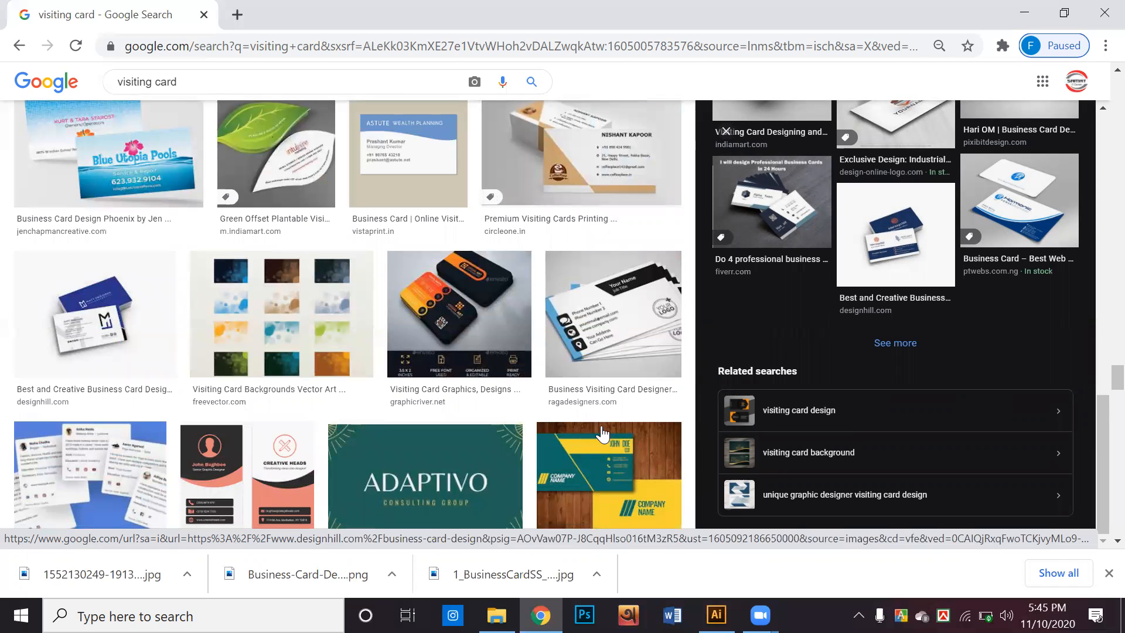
{"action": "scroll", "coordinate": [574, 431], "scroll_direction": "down", "scroll_amount": 7}
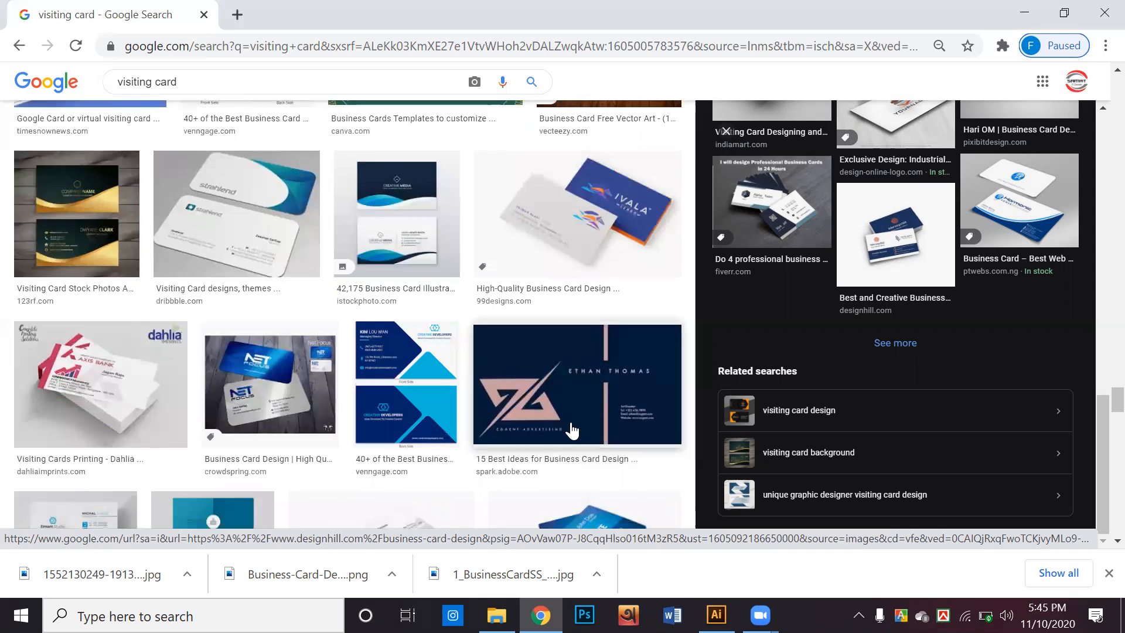
{"action": "scroll", "coordinate": [573, 428], "scroll_direction": "down", "scroll_amount": 2}
Open the blue Venngage card image and save it as the PNG Blue-Triangle-Personal-Business-Card-Template in the ai folder
{"action": "left_click", "coordinate": [441, 335]}
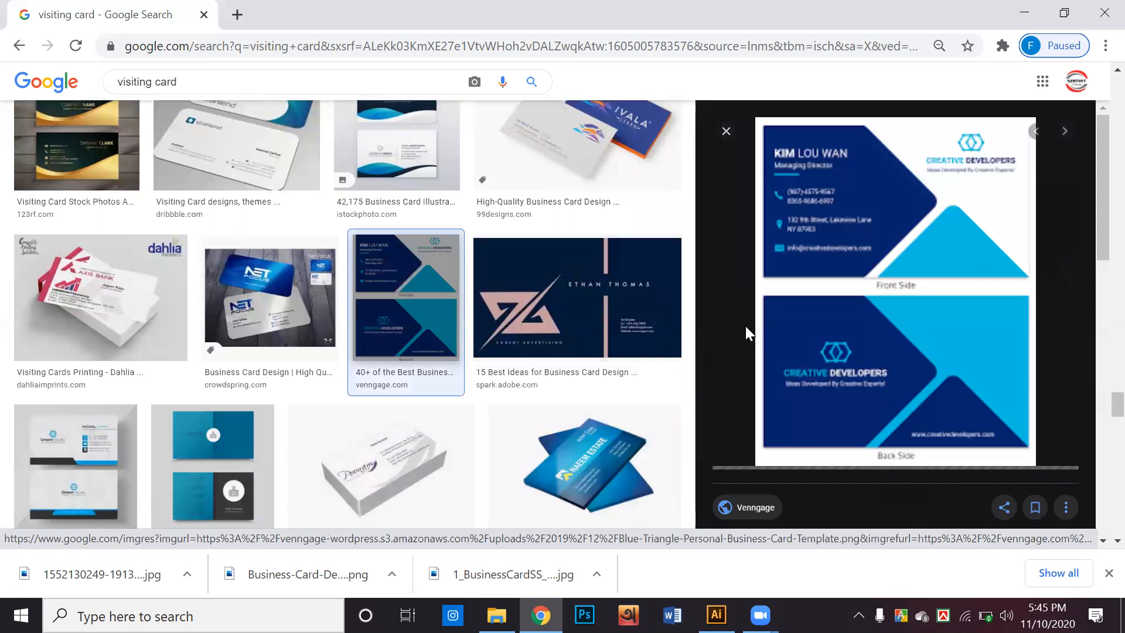
{"action": "right_click", "coordinate": [809, 253]}
{"action": "left_click", "coordinate": [837, 414]}
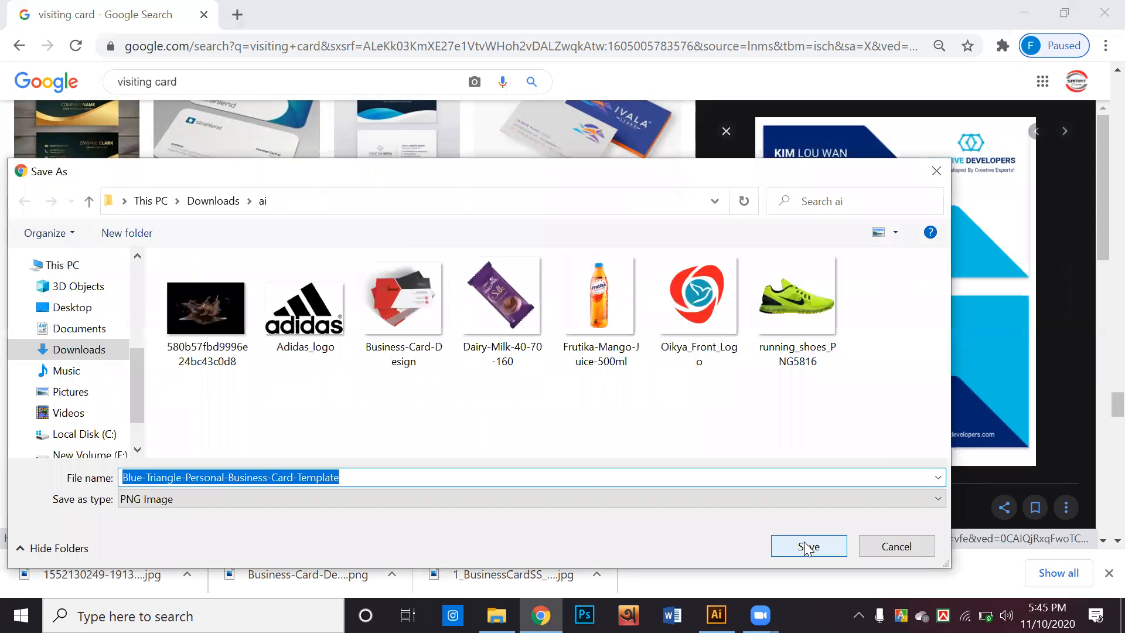
{"action": "left_click", "coordinate": [807, 546]}
Look further down the visiting card image results for a card design with curved background shapes
{"action": "scroll", "coordinate": [616, 351], "scroll_direction": "down", "scroll_amount": 6}
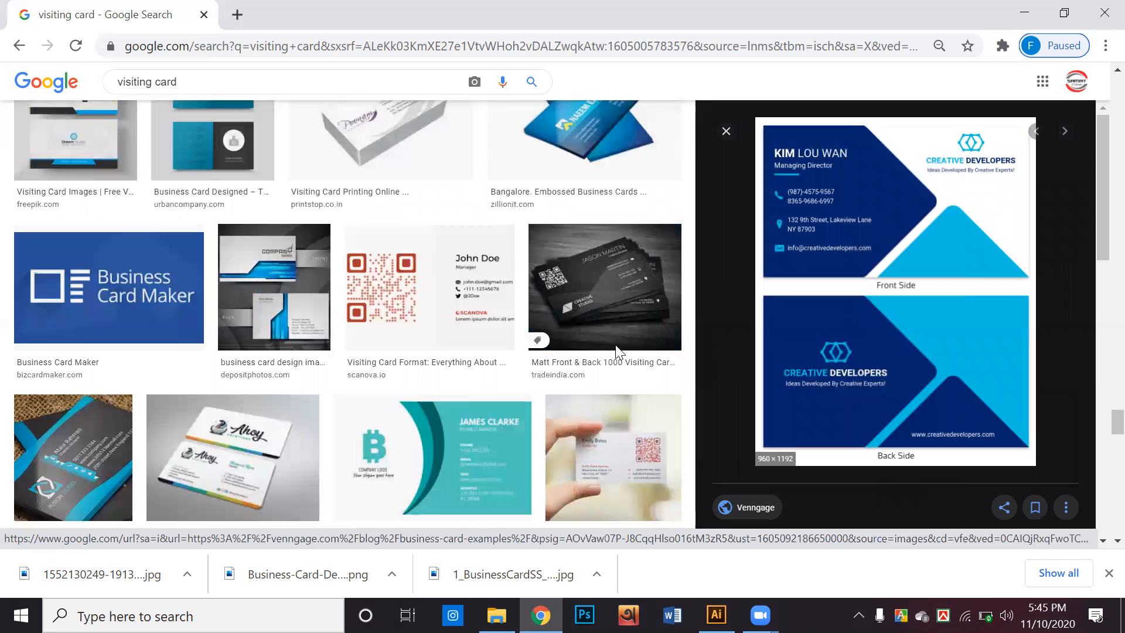
{"action": "scroll", "coordinate": [472, 347], "scroll_direction": "down", "scroll_amount": 3}
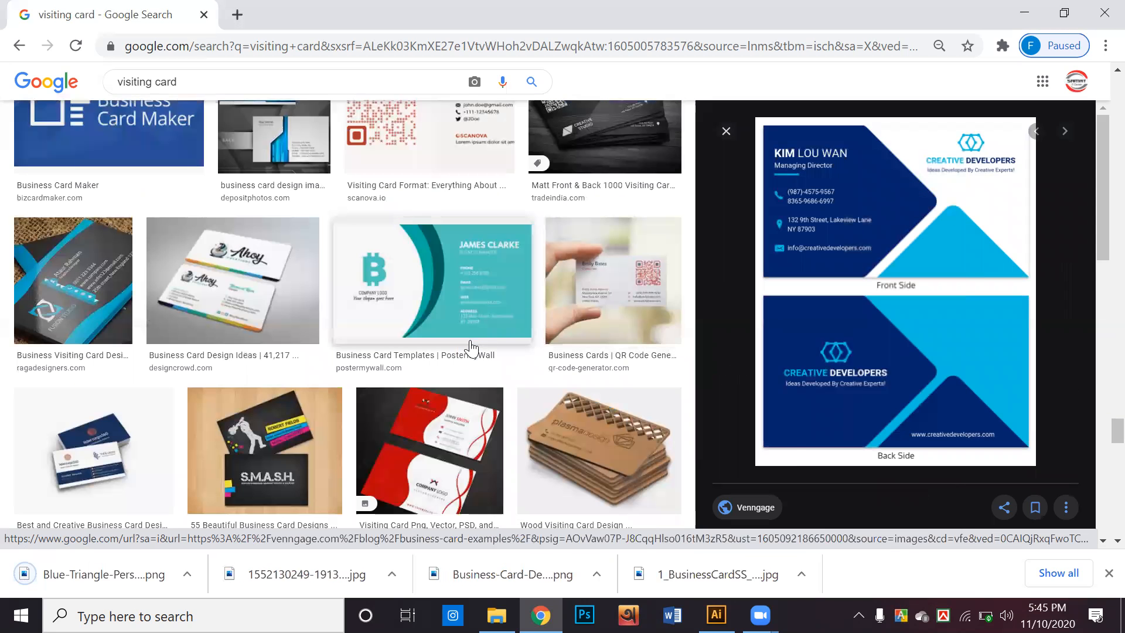
{"action": "scroll", "coordinate": [471, 347], "scroll_direction": "down", "scroll_amount": 4}
{"action": "scroll", "coordinate": [470, 348], "scroll_direction": "down", "scroll_amount": 5}
{"action": "scroll", "coordinate": [469, 349], "scroll_direction": "down", "scroll_amount": 6}
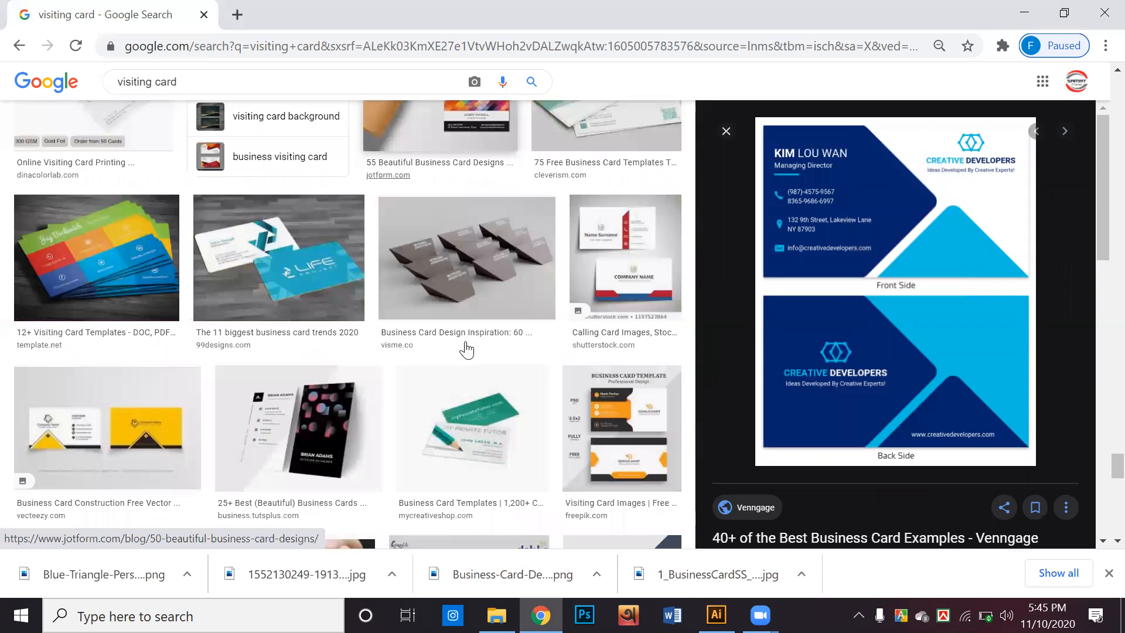
{"action": "scroll", "coordinate": [463, 351], "scroll_direction": "down", "scroll_amount": 3}
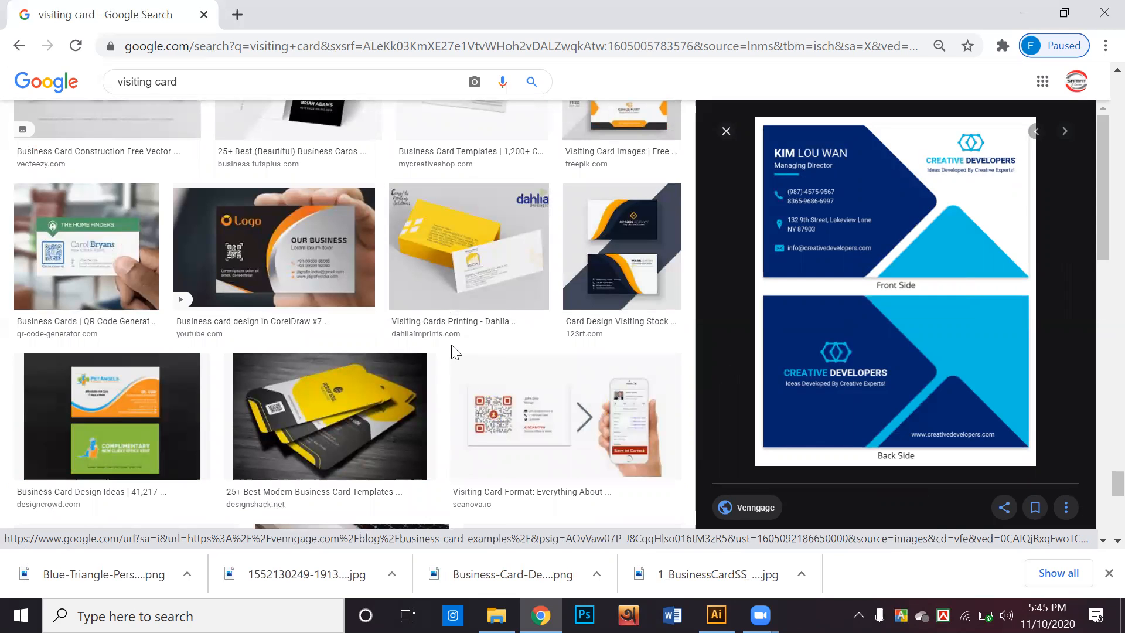
{"action": "scroll", "coordinate": [456, 352], "scroll_direction": "down", "scroll_amount": 3}
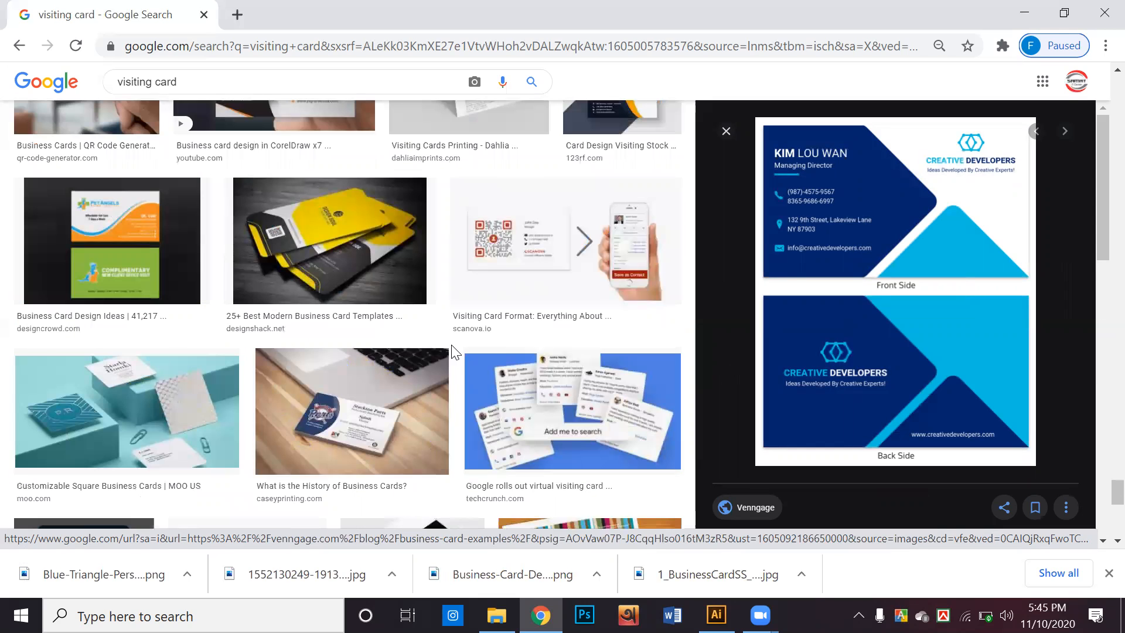
{"action": "scroll", "coordinate": [456, 352], "scroll_direction": "down", "scroll_amount": 9}
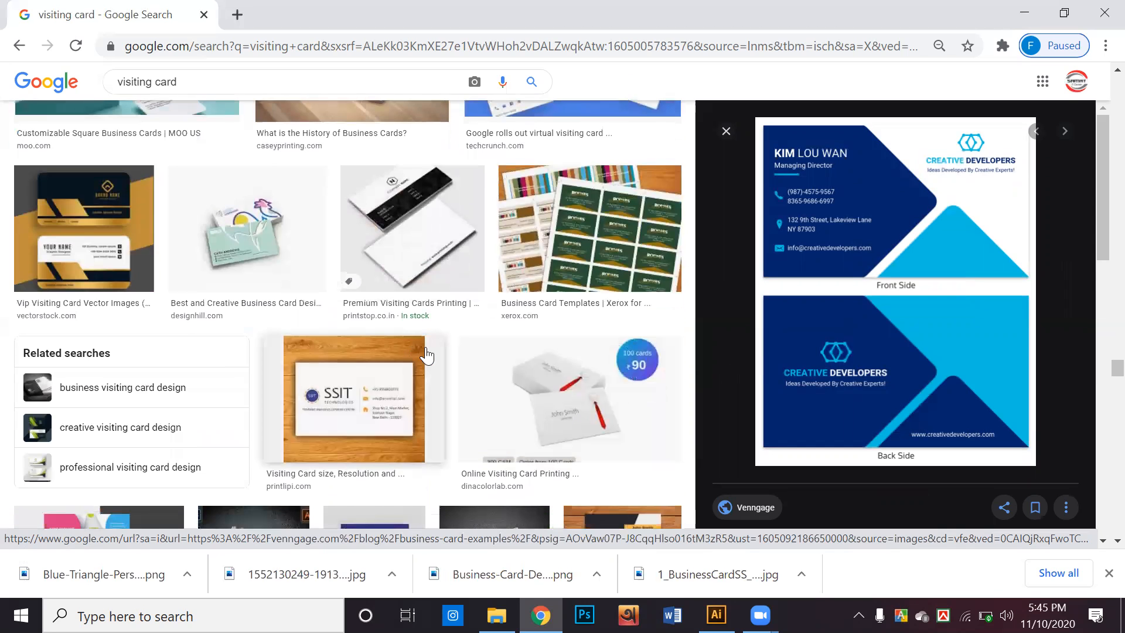
{"action": "scroll", "coordinate": [430, 354], "scroll_direction": "down", "scroll_amount": 8}
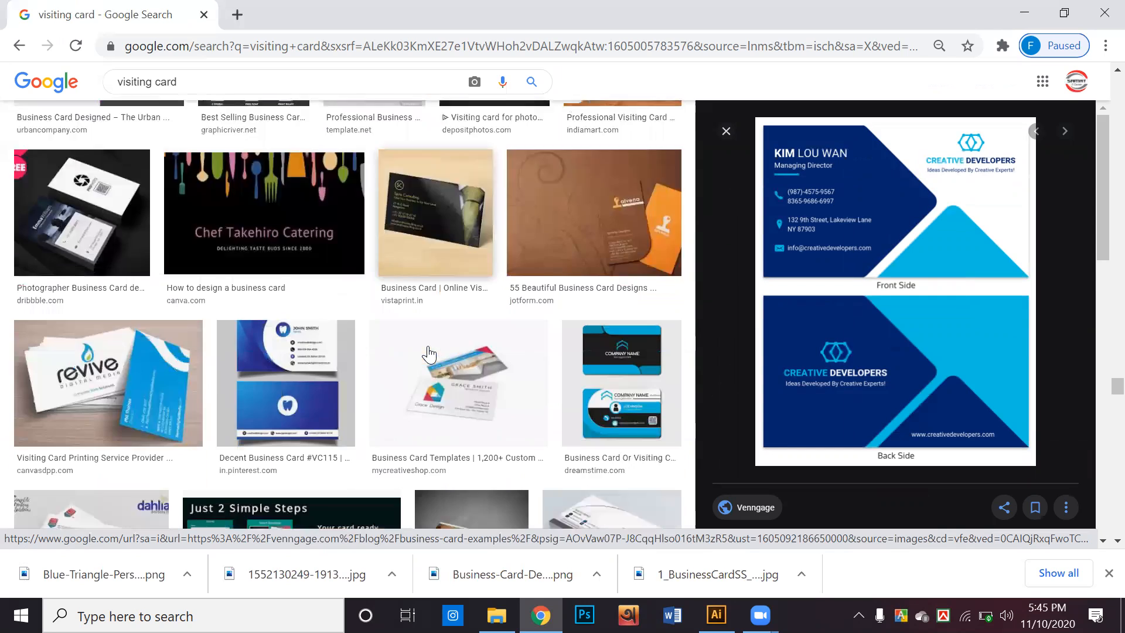
{"action": "scroll", "coordinate": [509, 330], "scroll_direction": "down", "scroll_amount": 3}
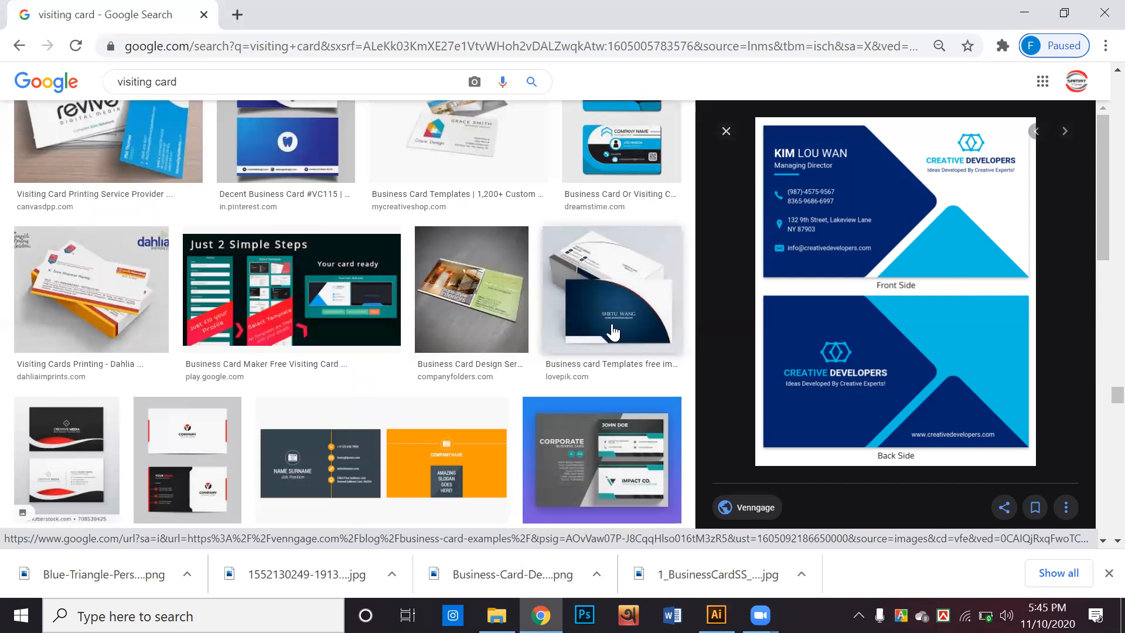
{"action": "scroll", "coordinate": [613, 332], "scroll_direction": "down", "scroll_amount": 2}
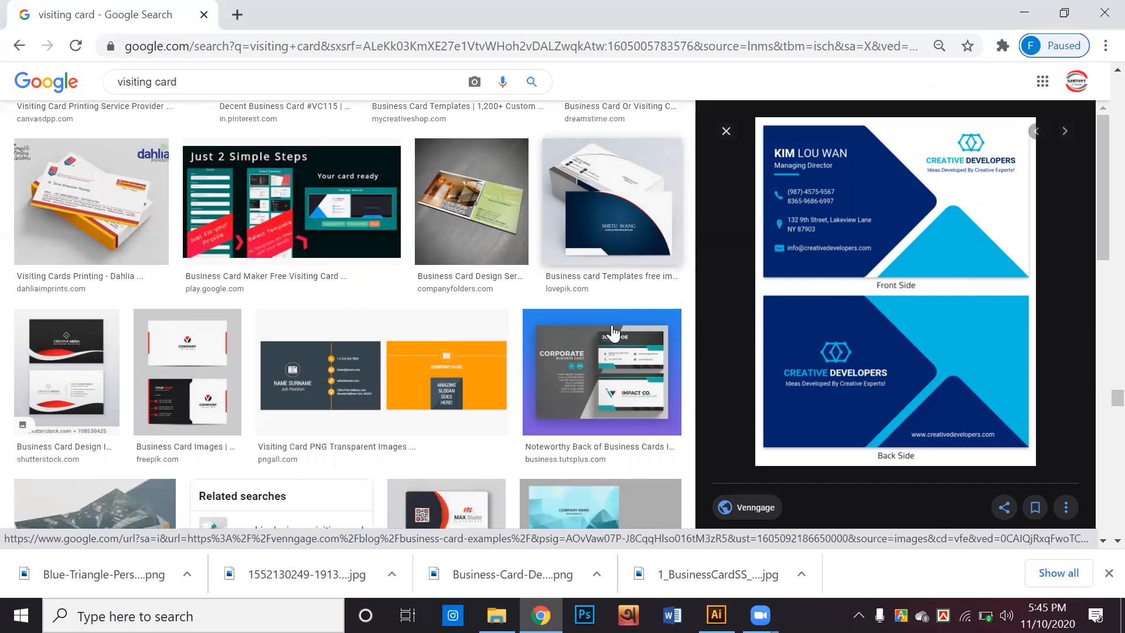
{"action": "scroll", "coordinate": [613, 332], "scroll_direction": "down", "scroll_amount": 2}
{"action": "scroll", "coordinate": [613, 332], "scroll_direction": "down", "scroll_amount": 1}
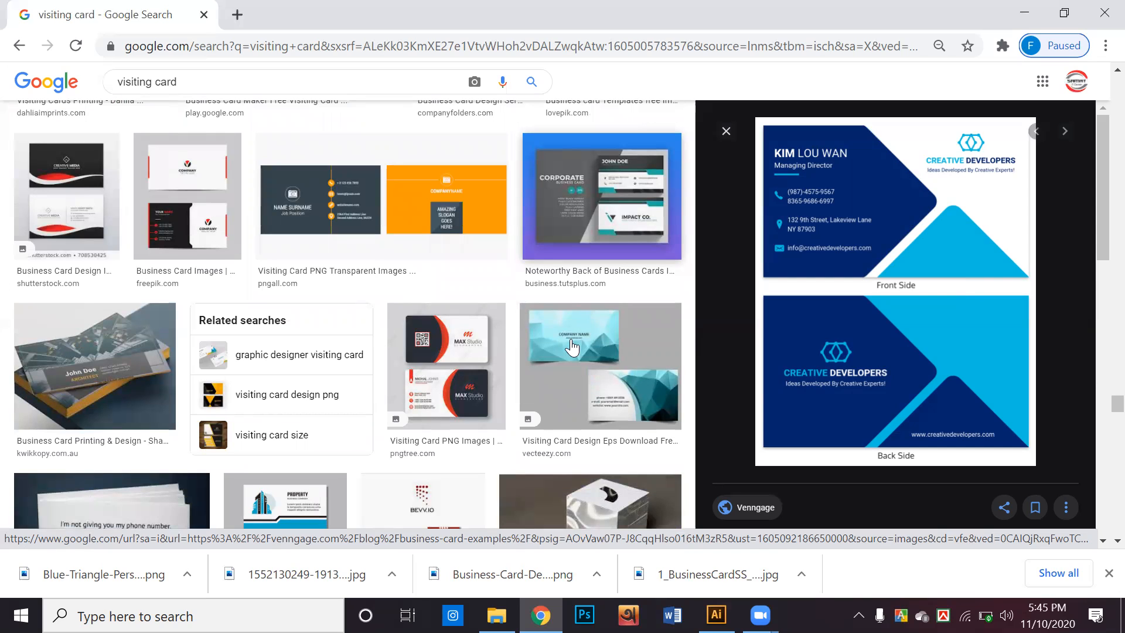
{"action": "scroll", "coordinate": [476, 274], "scroll_direction": "down", "scroll_amount": 2}
Open the Pngtree MAX Studio card image and save it as the JPEG pngtree-designer-business-card-png-image_5147969 in the ai folder
{"action": "left_click", "coordinate": [475, 274]}
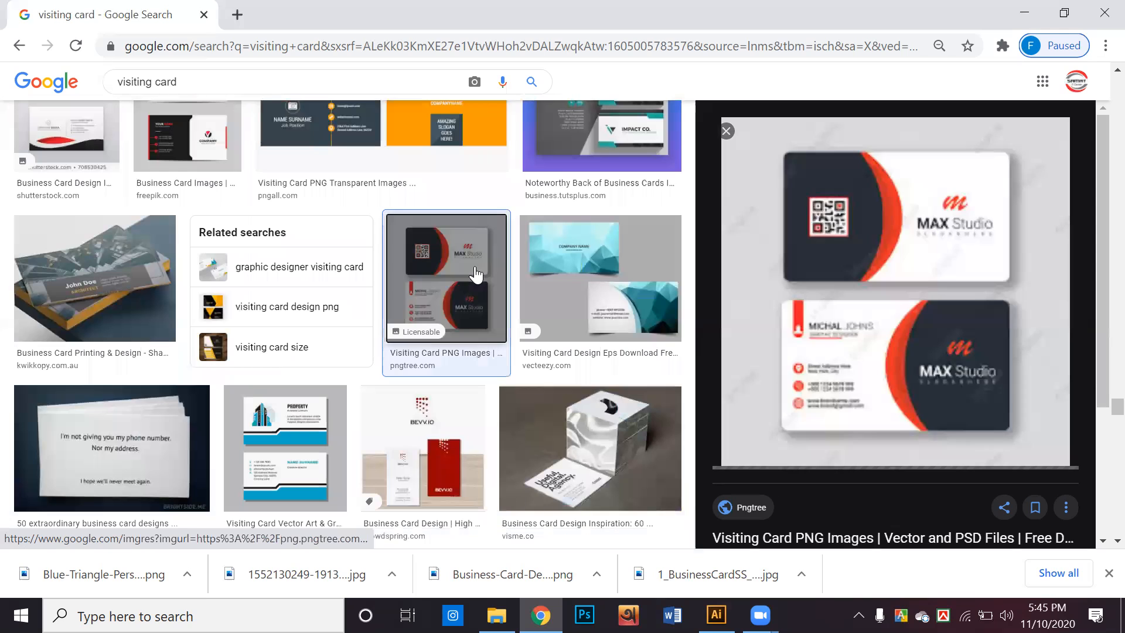
{"action": "right_click", "coordinate": [849, 274]}
{"action": "left_click", "coordinate": [885, 432]}
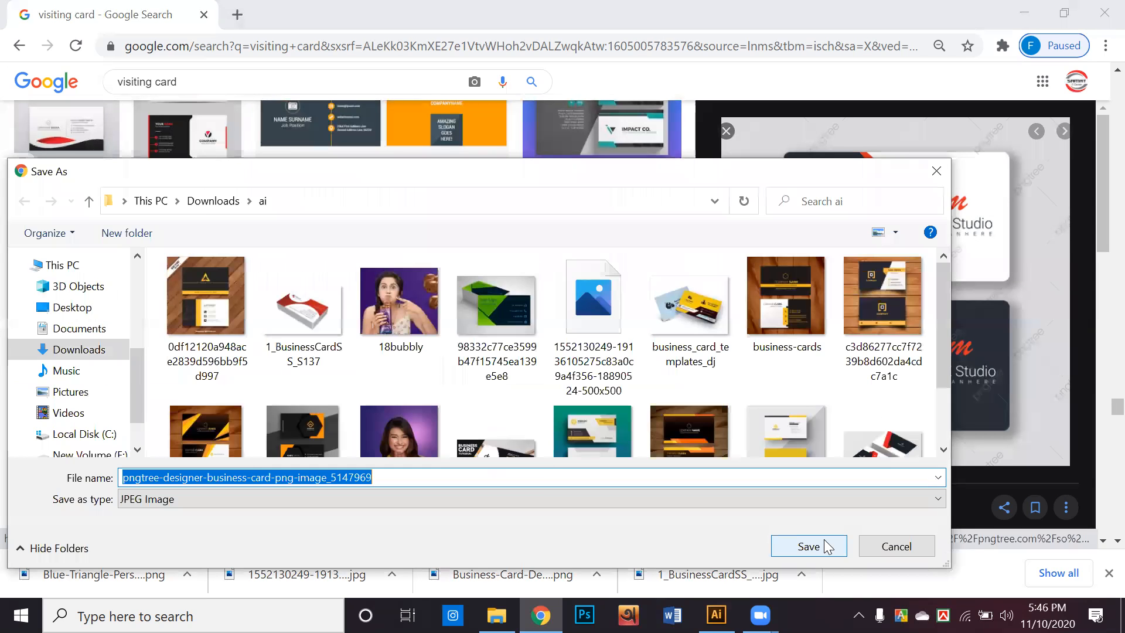
{"action": "key", "text": "Return"}
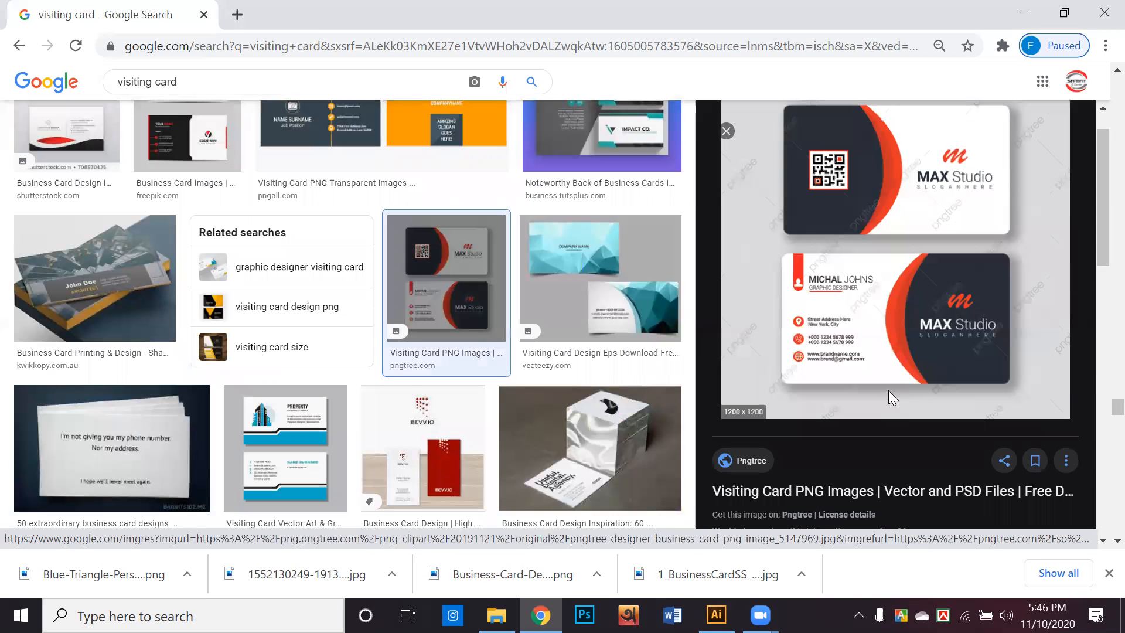
Look through the related images of the Pngtree card and further visiting card results for another reference design
{"action": "scroll", "coordinate": [888, 390], "scroll_direction": "down", "scroll_amount": 8}
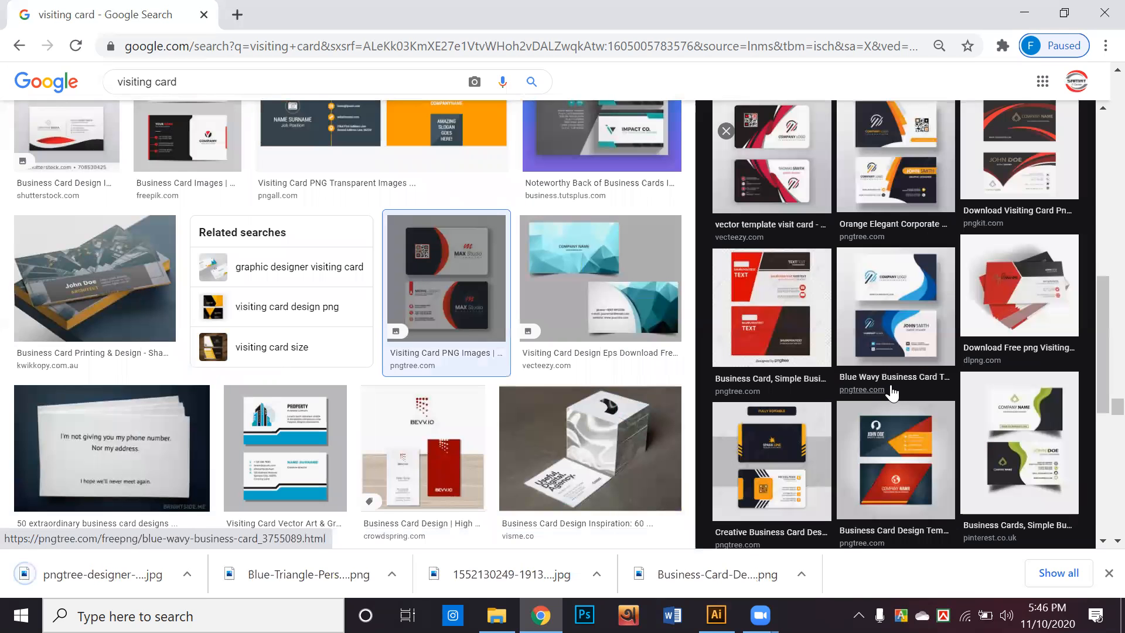
{"action": "scroll", "coordinate": [891, 392], "scroll_direction": "down", "scroll_amount": 1}
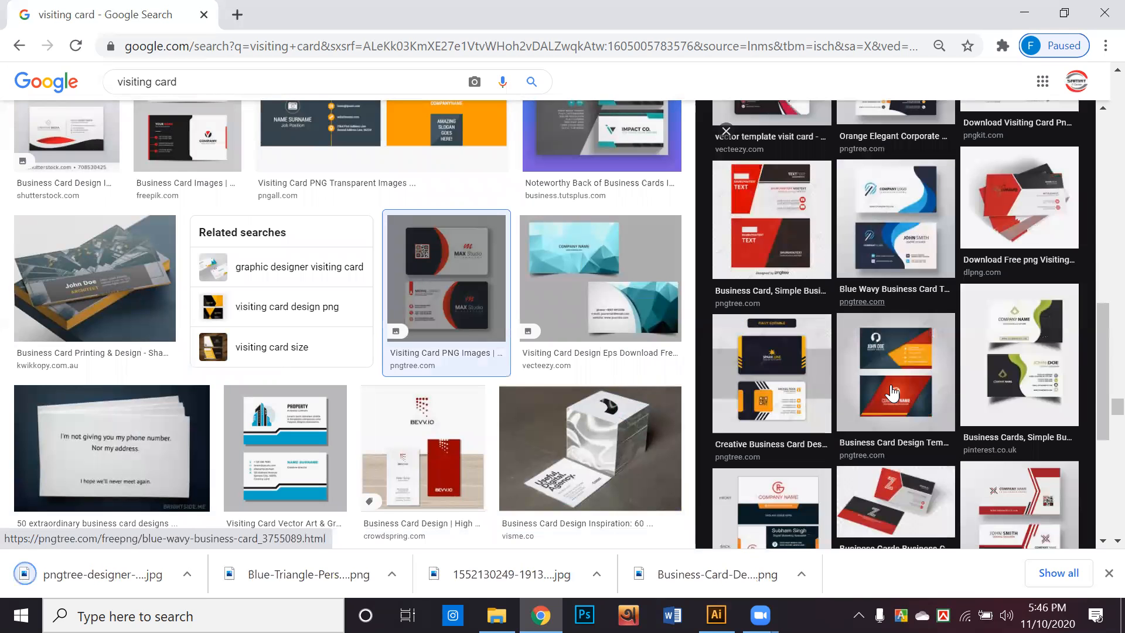
{"action": "scroll", "coordinate": [891, 391], "scroll_direction": "down", "scroll_amount": 3}
{"action": "scroll", "coordinate": [873, 385], "scroll_direction": "down", "scroll_amount": 2}
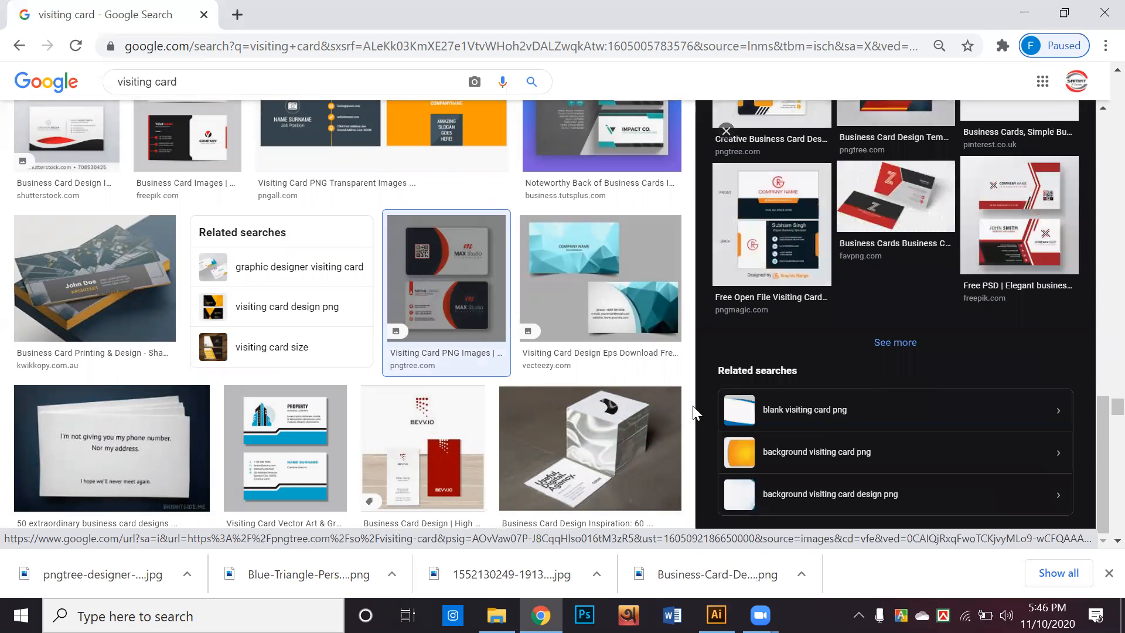
{"action": "scroll", "coordinate": [698, 413], "scroll_direction": "down", "scroll_amount": 3}
{"action": "scroll", "coordinate": [679, 416], "scroll_direction": "down", "scroll_amount": 5}
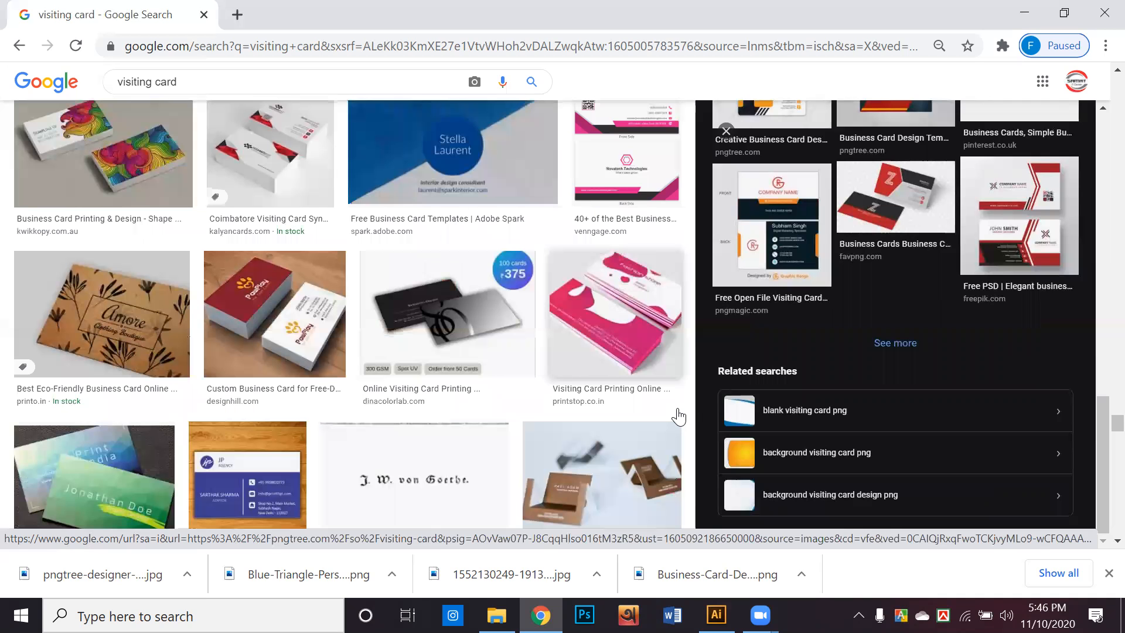
{"action": "scroll", "coordinate": [679, 417], "scroll_direction": "down", "scroll_amount": 4}
{"action": "scroll", "coordinate": [679, 417], "scroll_direction": "down", "scroll_amount": 4}
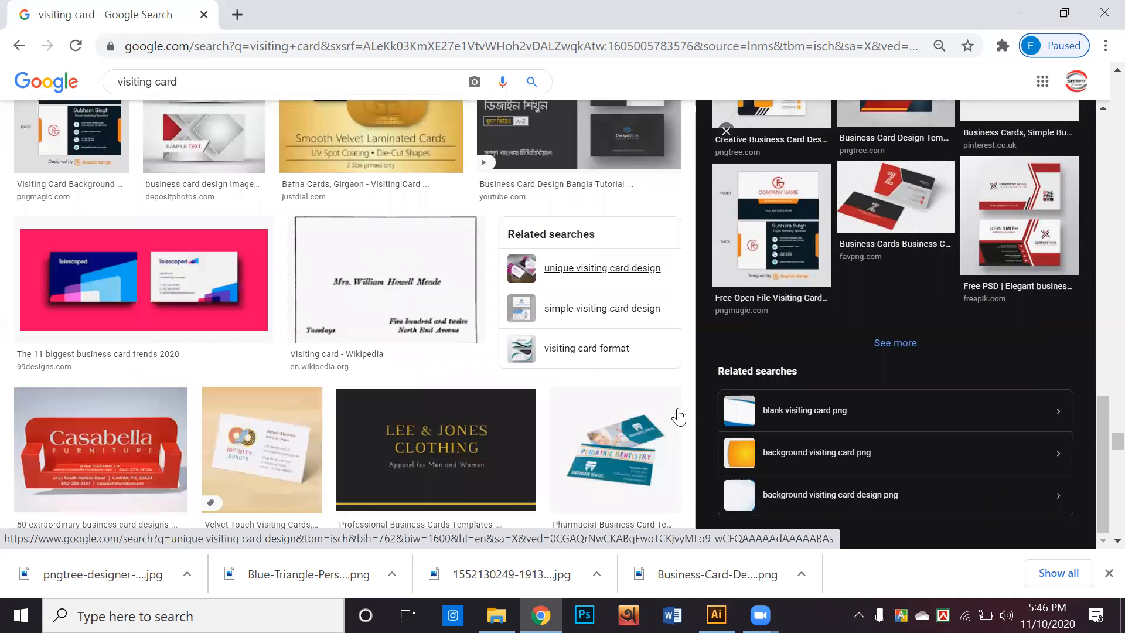
{"action": "scroll", "coordinate": [678, 417], "scroll_direction": "down", "scroll_amount": 5}
{"action": "scroll", "coordinate": [683, 418], "scroll_direction": "down", "scroll_amount": 3}
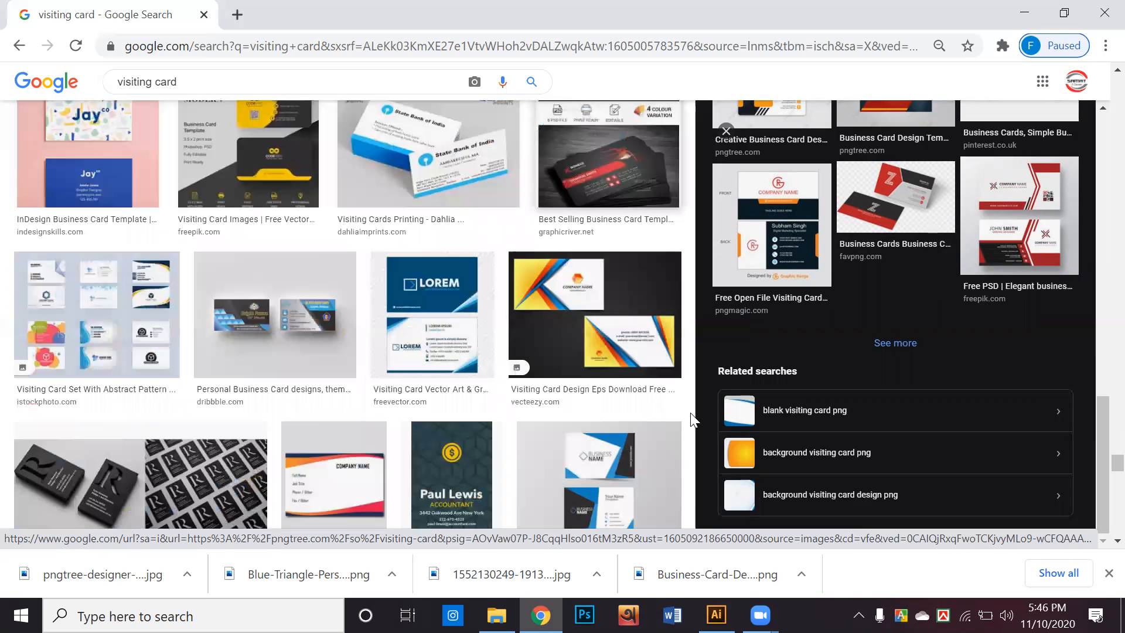
{"action": "scroll", "coordinate": [685, 418], "scroll_direction": "down", "scroll_amount": 2}
{"action": "scroll", "coordinate": [679, 418], "scroll_direction": "down", "scroll_amount": 4}
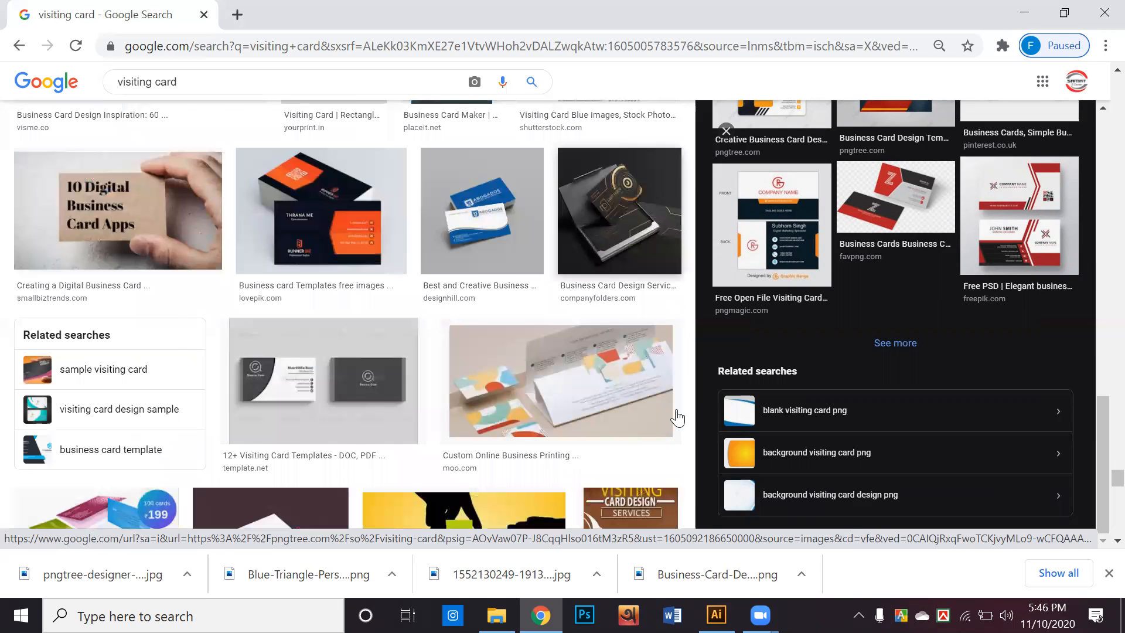
{"action": "scroll", "coordinate": [677, 418], "scroll_direction": "down", "scroll_amount": 3}
{"action": "scroll", "coordinate": [268, 150], "scroll_direction": "down", "scroll_amount": 1}
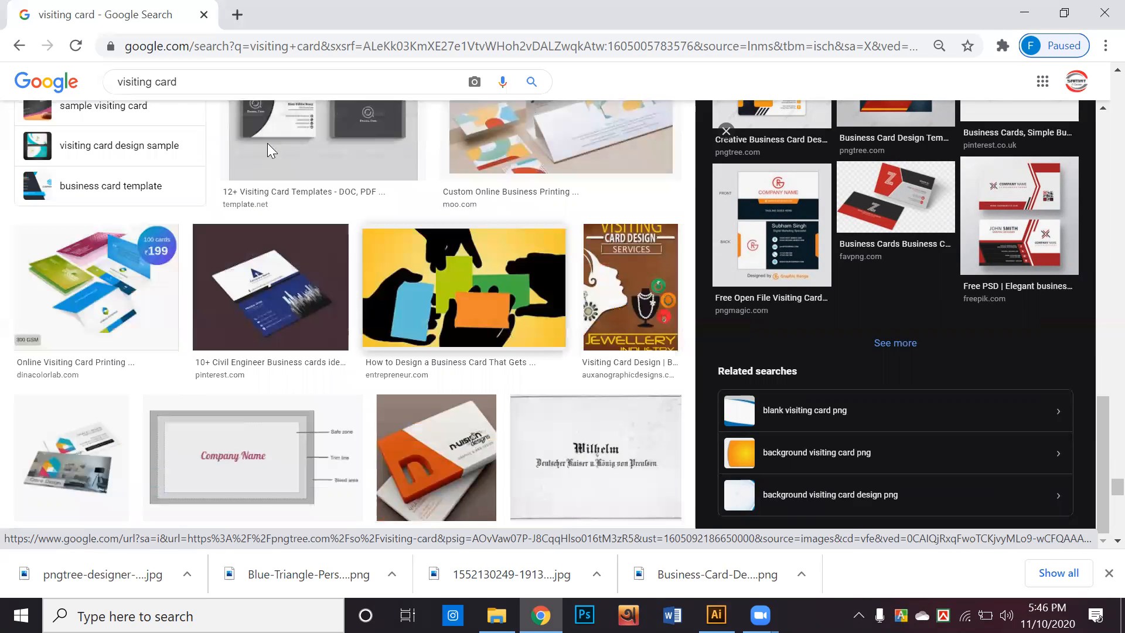
Open the dark grey Template.net visiting card image with the curved shape and save it as a JPG
{"action": "left_click", "coordinate": [267, 144]}
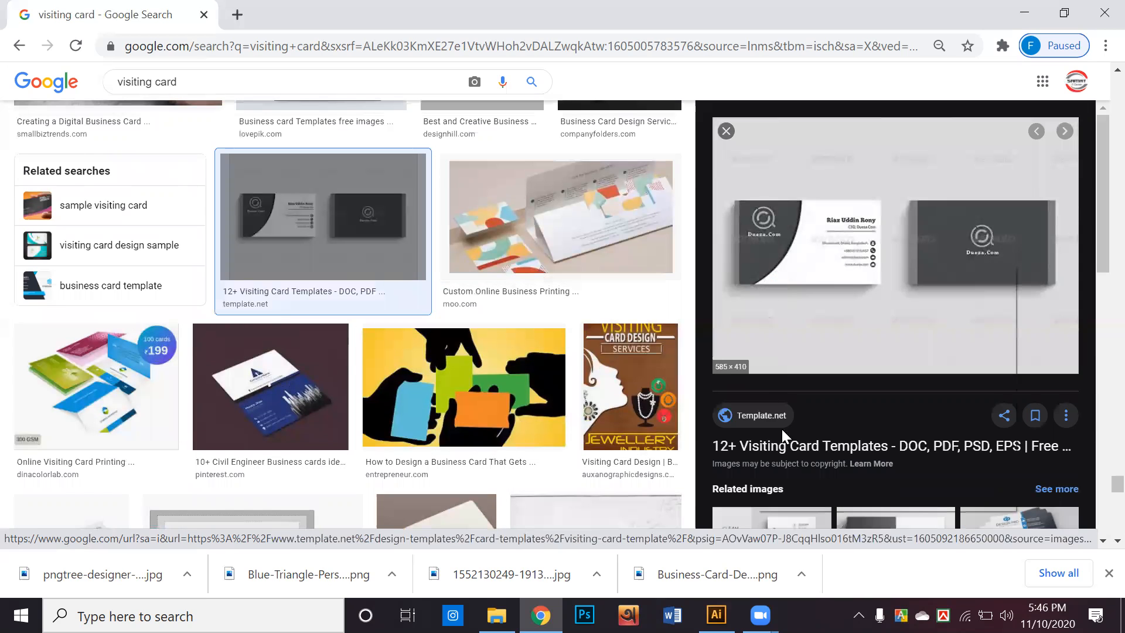
{"action": "right_click", "coordinate": [782, 429]}
{"action": "left_click", "coordinate": [783, 416]}
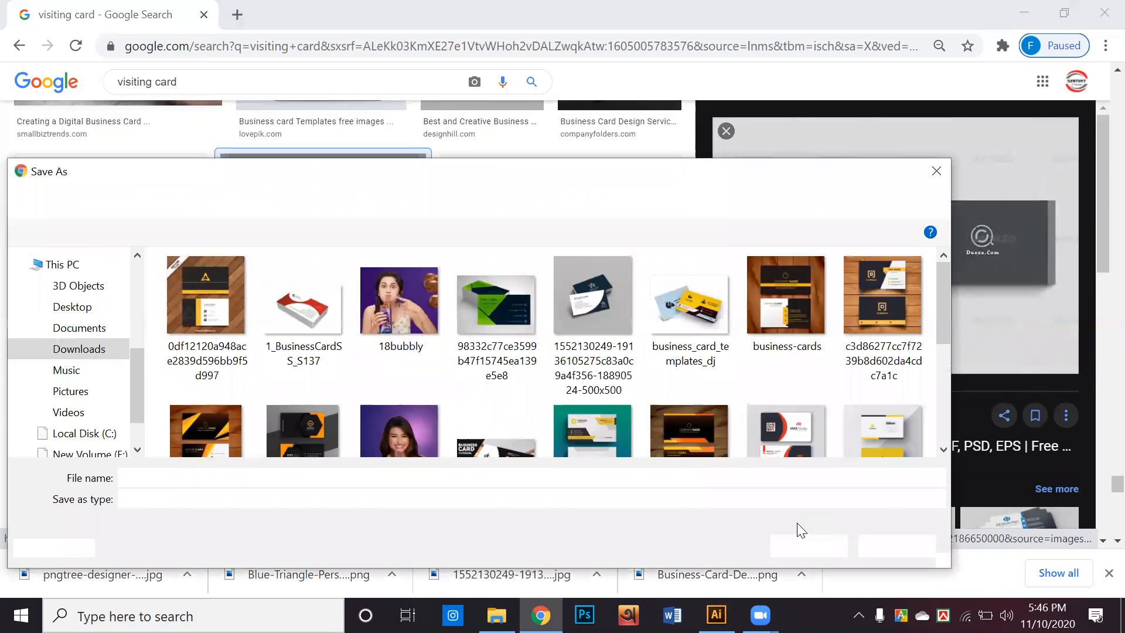
Find the Shutterstock card with a notched blue panel among the related images and open its preview
{"action": "scroll", "coordinate": [701, 410], "scroll_direction": "down", "scroll_amount": 3}
{"action": "scroll", "coordinate": [701, 409], "scroll_direction": "down", "scroll_amount": 5}
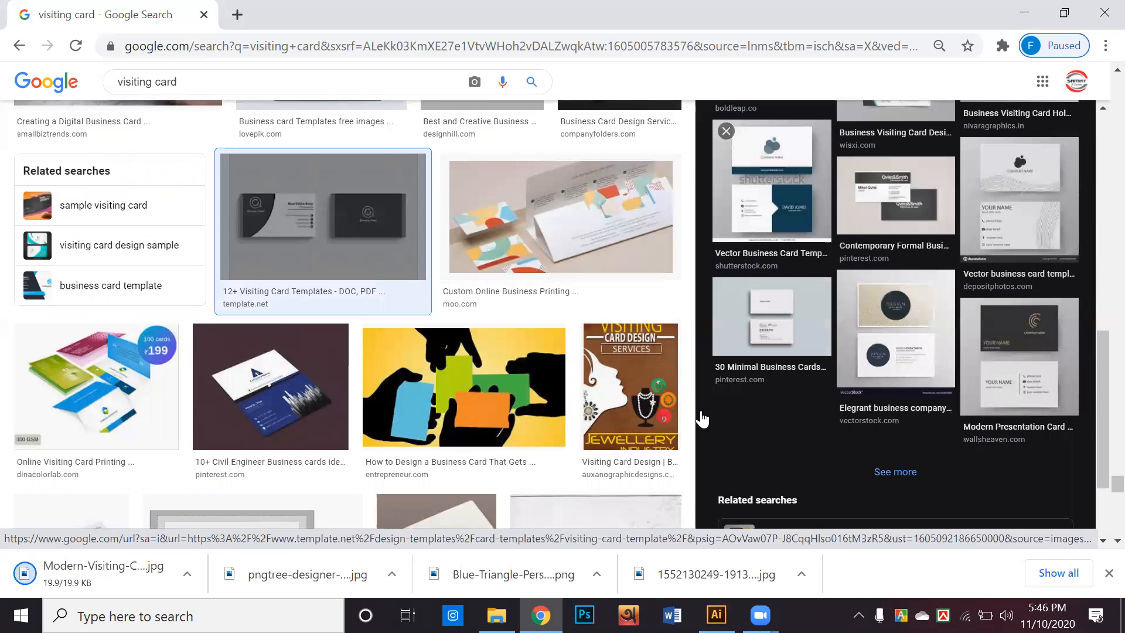
{"action": "left_click", "coordinate": [750, 217]}
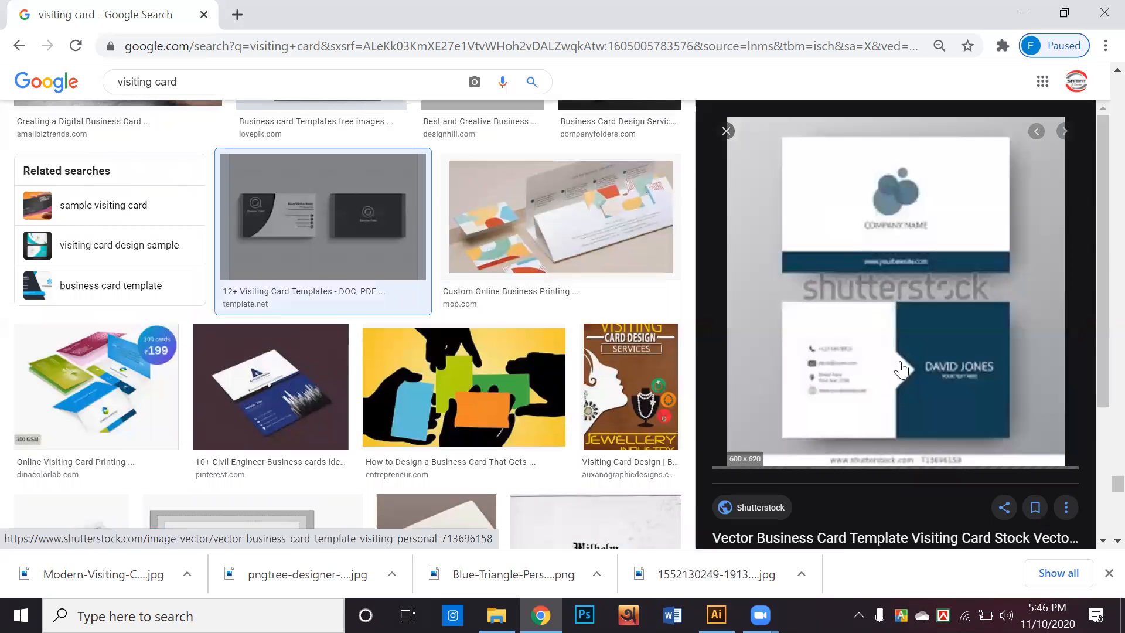
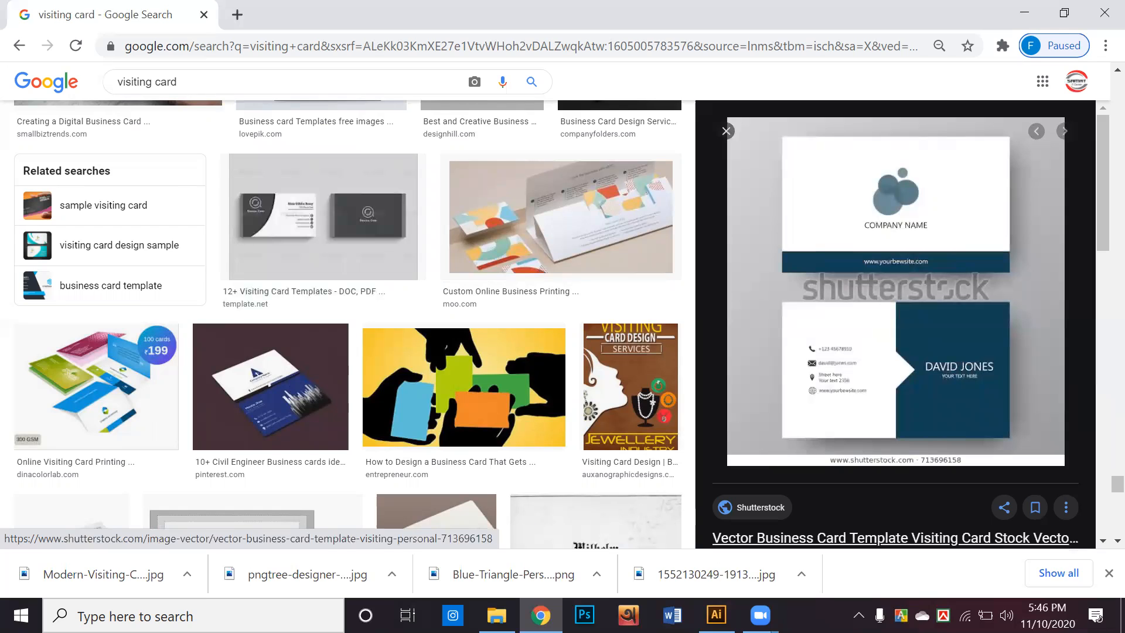
Switch to Illustrator, draw a green rectangle on the empty canvas and widen it to about 10.14 by 13.03 in
{"action": "left_click_drag", "start_coordinate": [885, 337], "coordinate": [716, 615]}
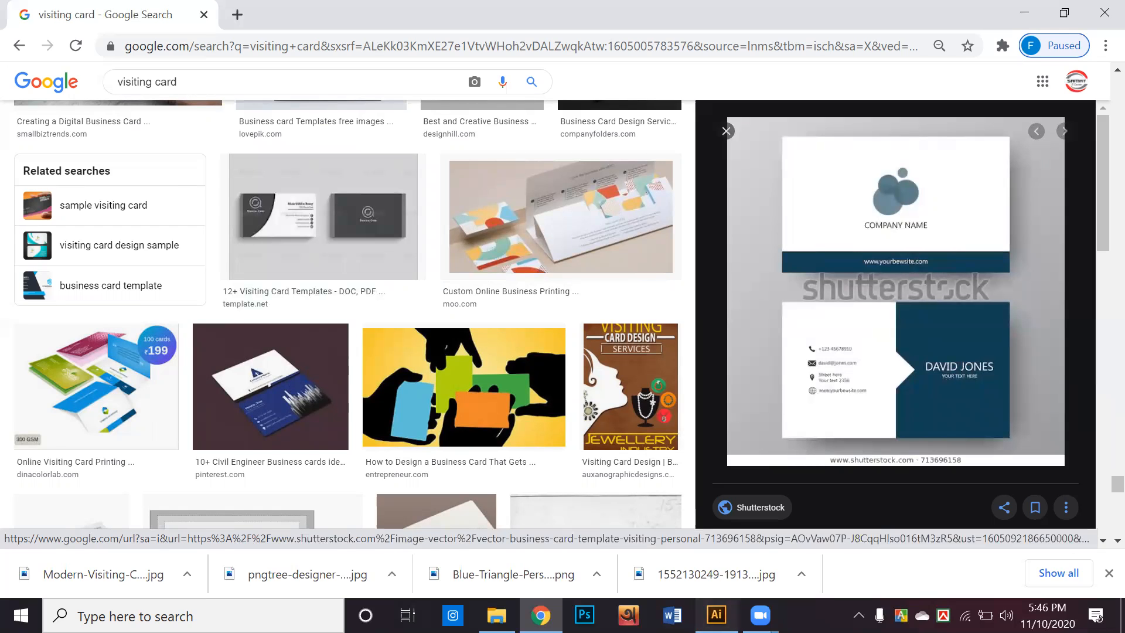
{"action": "left_click_drag", "start_coordinate": [140, 289], "coordinate": [165, 287]}
{"action": "left_click_drag", "start_coordinate": [354, 187], "coordinate": [449, 462]}
{"action": "left_click", "coordinate": [122, 245]}
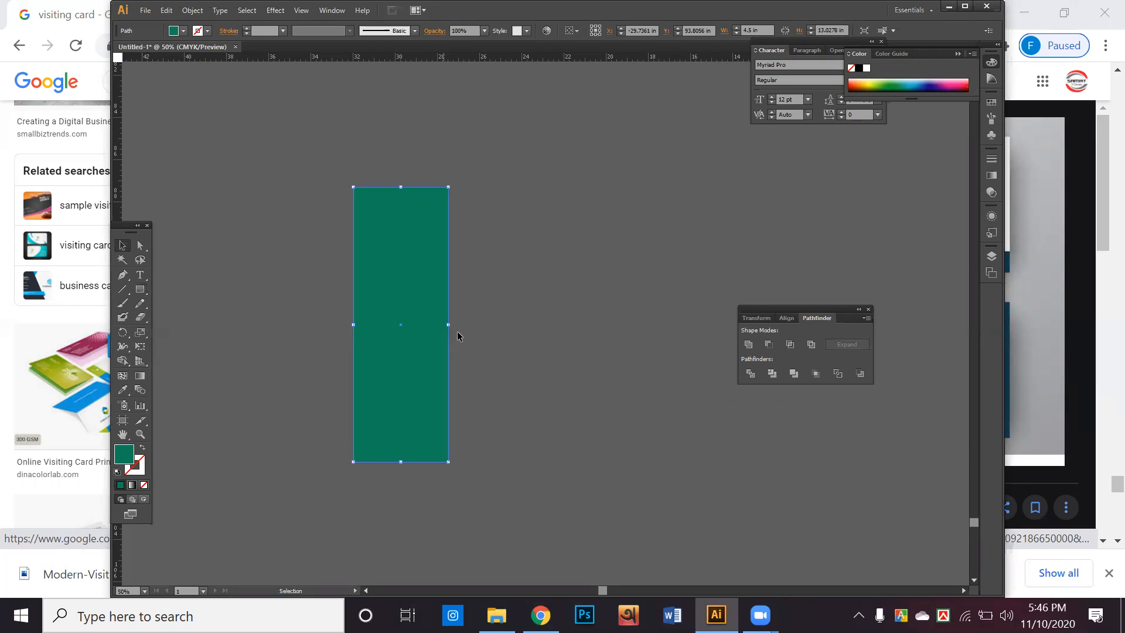
{"action": "left_click_drag", "start_coordinate": [448, 325], "coordinate": [567, 325]}
Create a three-sided polygon with a 4.5559 in radius beside the green rectangle and fill it dark brown
{"action": "left_click_drag", "start_coordinate": [141, 290], "coordinate": [197, 329]}
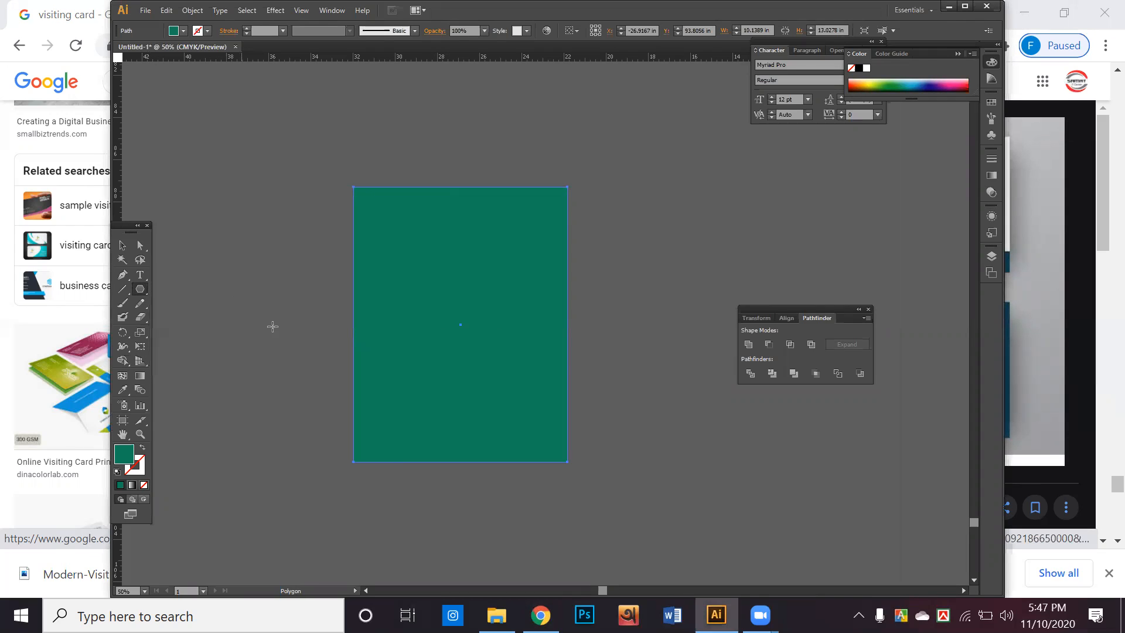
{"action": "left_click", "coordinate": [419, 357]}
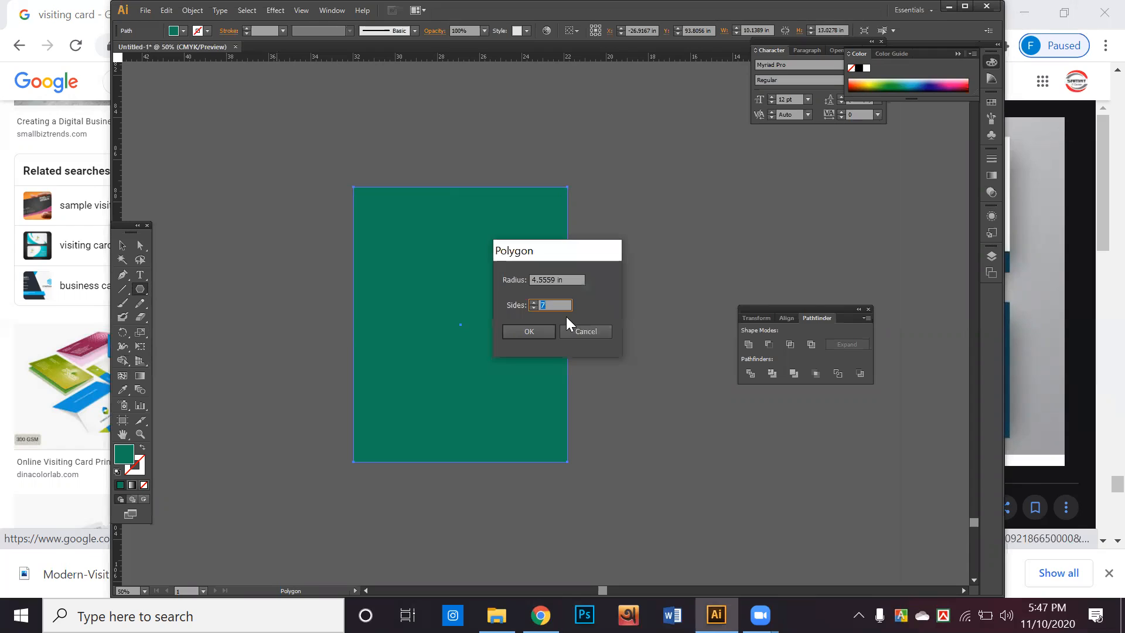
{"action": "key", "text": "Return"}
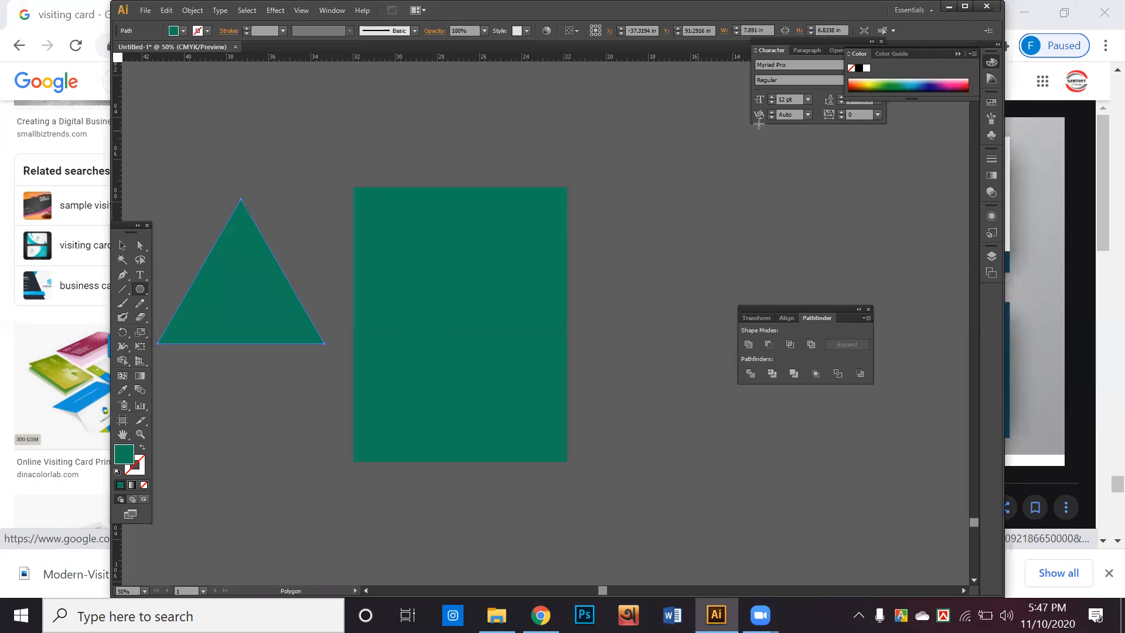
{"action": "left_click", "coordinate": [864, 89]}
{"action": "left_click", "coordinate": [119, 240]}
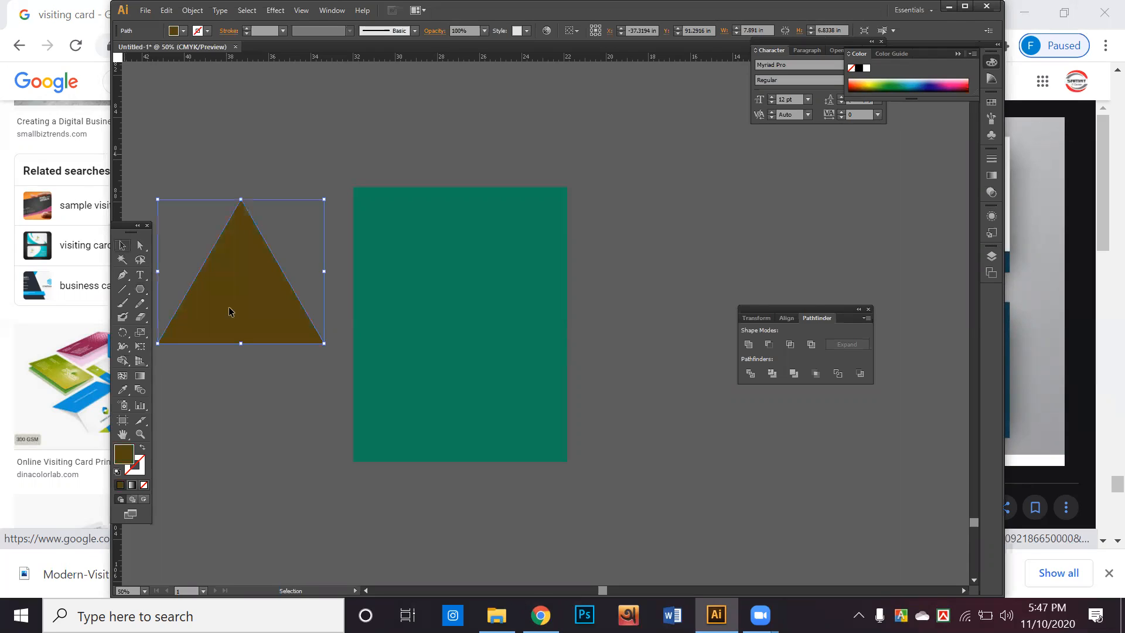
Shrink the brown triangle, rotate it to point right, and place it across the green rectangle's left edge
{"action": "left_click_drag", "start_coordinate": [323, 343], "coordinate": [260, 287]}
{"action": "mouse_move", "coordinate": [245, 274]}
{"action": "left_mouse_down"}
{"action": "mouse_move", "coordinate": [268, 334]}
{"action": "mouse_move", "coordinate": [305, 335]}
{"action": "mouse_move", "coordinate": [267, 385]}
{"action": "mouse_move", "coordinate": [248, 372]}
{"action": "mouse_move", "coordinate": [218, 340]}
{"action": "mouse_move", "coordinate": [346, 346]}
{"action": "left_mouse_up"}
{"action": "left_click", "coordinate": [256, 399]}
{"action": "left_click_drag", "start_coordinate": [311, 433], "coordinate": [398, 332]}
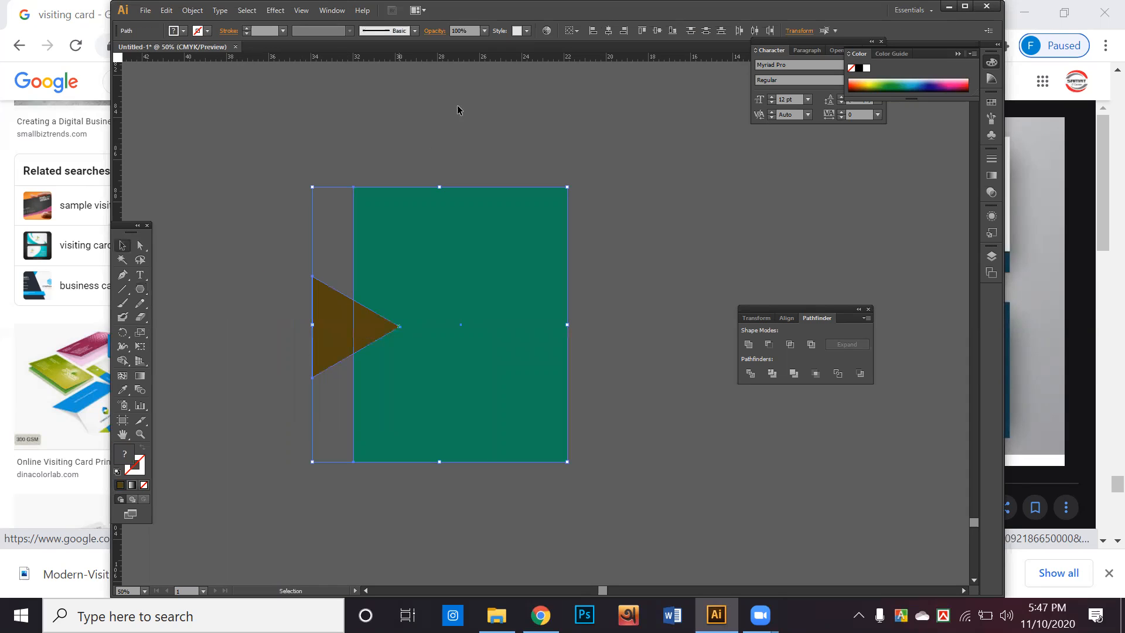
Align the left edges of the brown triangle and the green rectangle
{"action": "left_click", "coordinate": [592, 31]}
{"action": "left_click", "coordinate": [600, 226]}
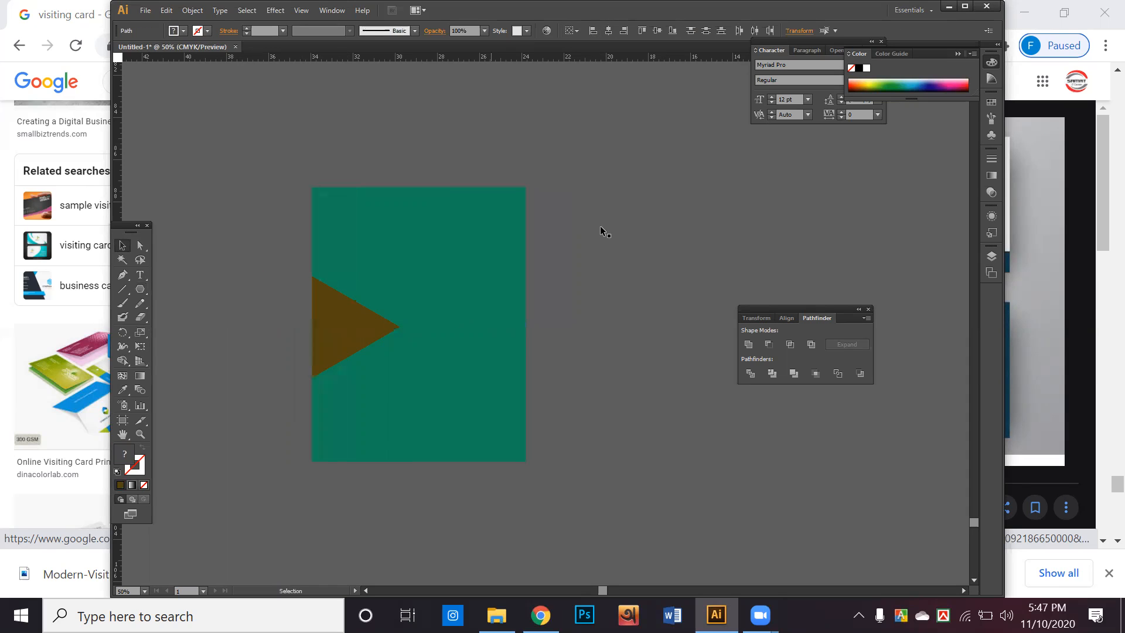
{"action": "left_click_drag", "start_coordinate": [542, 368], "coordinate": [263, 280]}
{"action": "left_click", "coordinate": [602, 355]}
Move the triangle lower inside the rectangle and try centring and right-aligning the two shapes horizontally
{"action": "left_click_drag", "start_coordinate": [331, 331], "coordinate": [333, 391]}
{"action": "left_click_drag", "start_coordinate": [560, 434], "coordinate": [347, 391]}
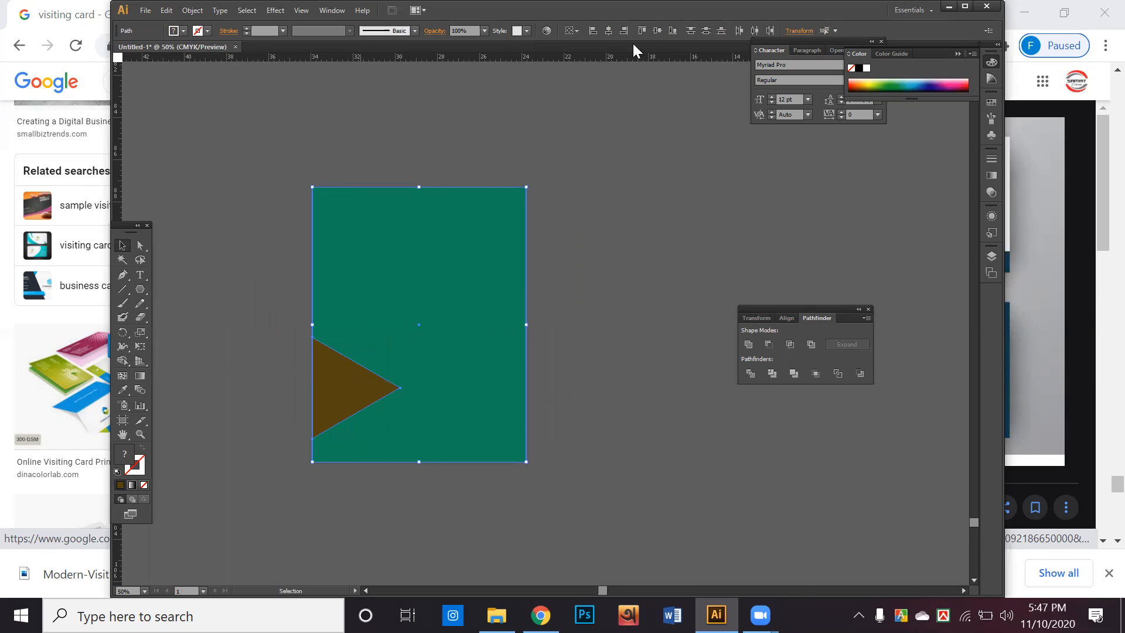
{"action": "left_click", "coordinate": [609, 30]}
{"action": "left_click", "coordinate": [621, 30]}
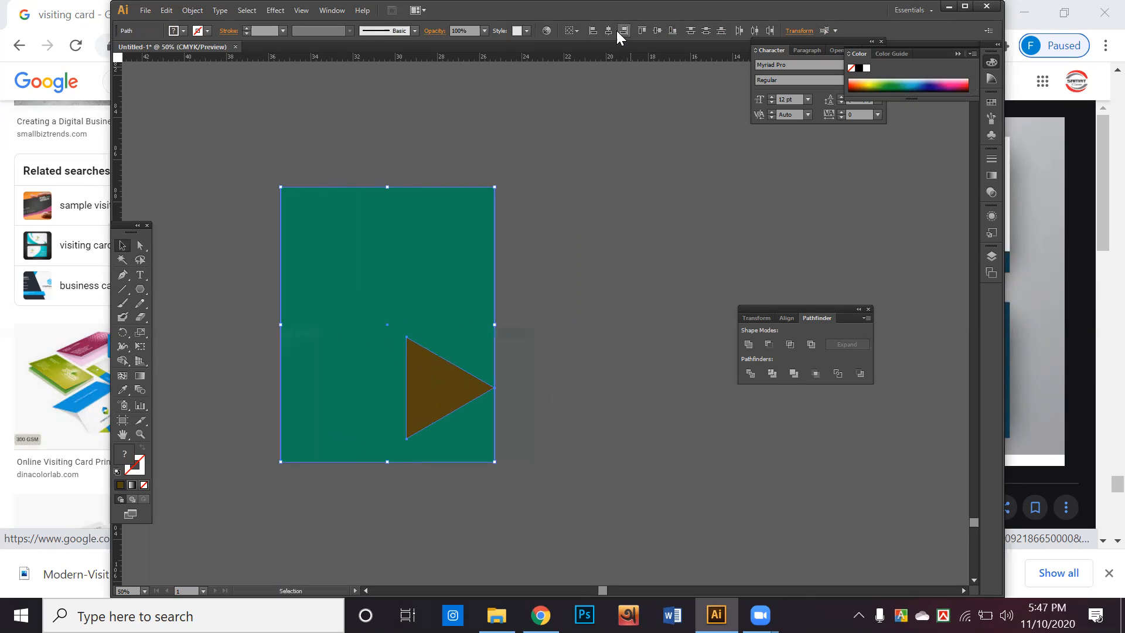
Align the triangle to the rectangle's left edge and vertical middle
{"action": "left_click", "coordinate": [593, 30]}
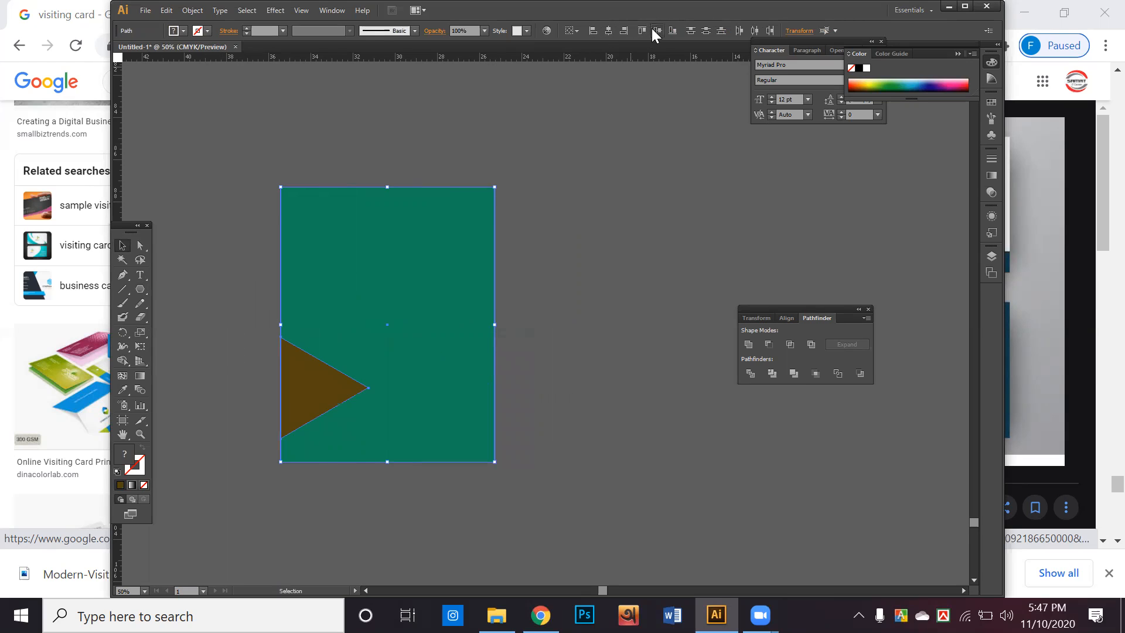
{"action": "left_click", "coordinate": [653, 30]}
{"action": "left_click", "coordinate": [607, 244]}
Divide the overlapping triangle and green rectangle with Pathfinder and ungroup the resulting pieces
{"action": "left_click_drag", "start_coordinate": [395, 327], "coordinate": [228, 265]}
{"action": "left_click", "coordinate": [751, 373]}
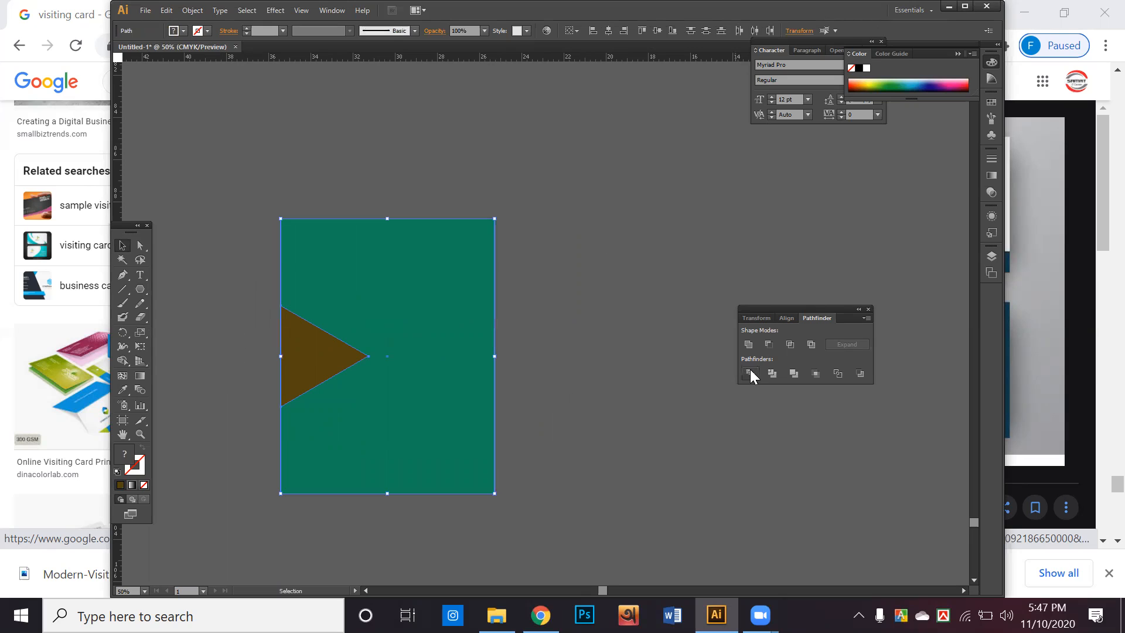
{"action": "right_click", "coordinate": [360, 346]}
{"action": "left_click", "coordinate": [403, 430]}
{"action": "left_click", "coordinate": [557, 376]}
Move the brown triangle out to the right of the notched green shape and reposition the green shape
{"action": "left_click_drag", "start_coordinate": [300, 360], "coordinate": [623, 295]}
{"action": "left_click_drag", "start_coordinate": [427, 367], "coordinate": [437, 268]}
{"action": "left_click", "coordinate": [468, 440]}
{"action": "scroll", "coordinate": [467, 440], "scroll_direction": "down", "scroll_amount": 1}
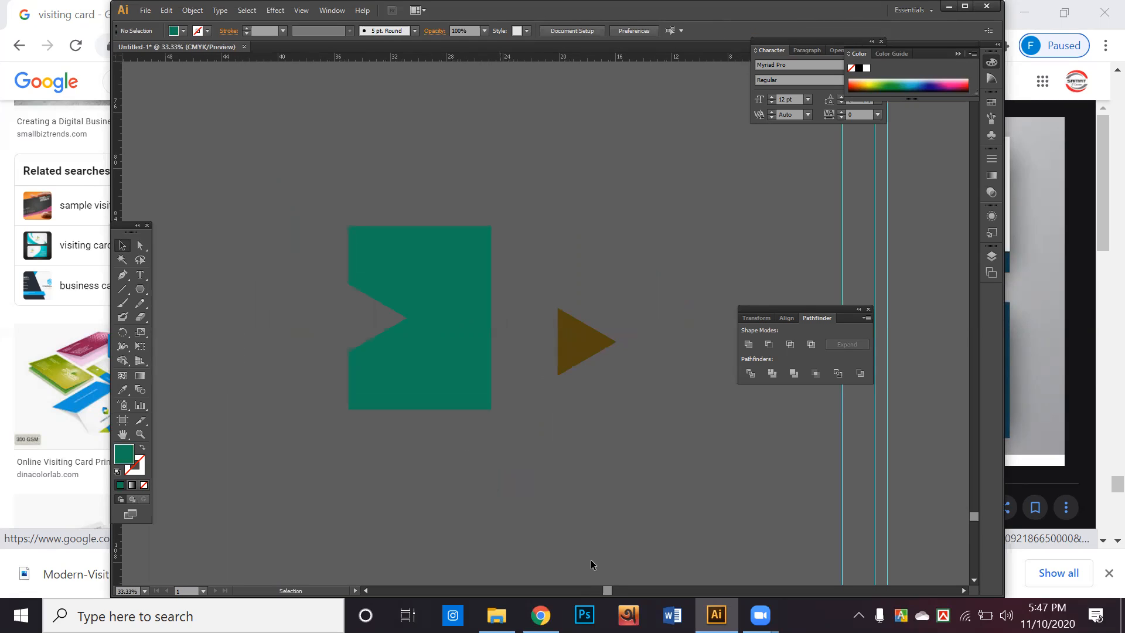
Switch to Chrome and save the Shutterstock business card image with the notched blue panel
{"action": "key", "text": "alt+Tab"}
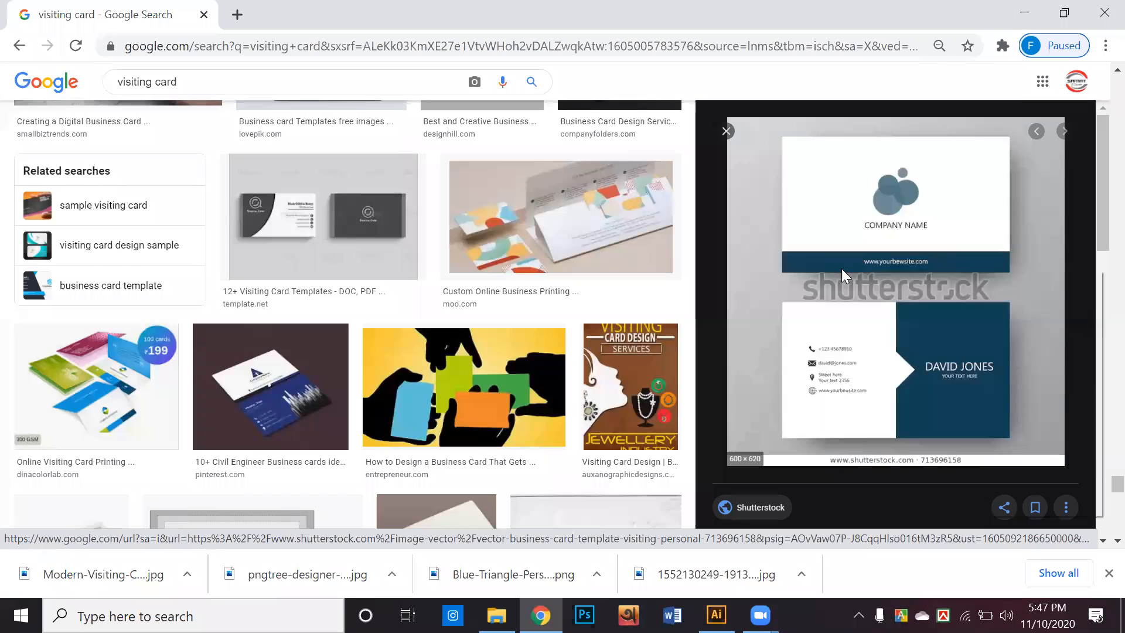
{"action": "right_click", "coordinate": [841, 269]}
{"action": "left_click", "coordinate": [905, 432]}
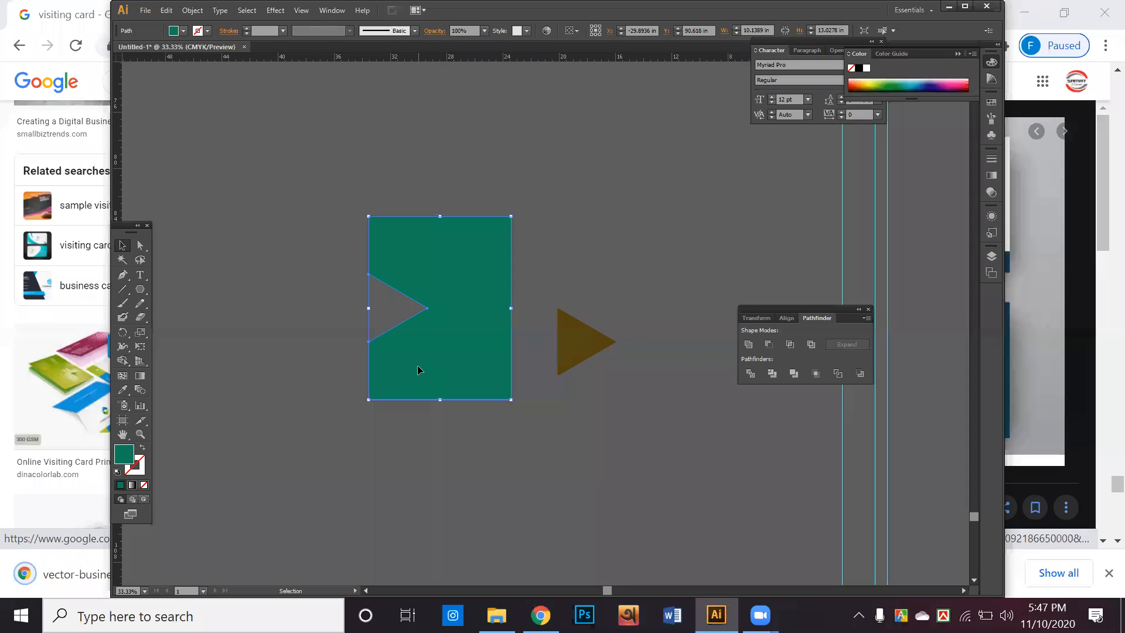
In Illustrator, draw a light green rectangle about 28.53 by 13.03 in from the notched shape's upper-right corner, extending past its left side
{"action": "key", "text": "ctrl+minus"}
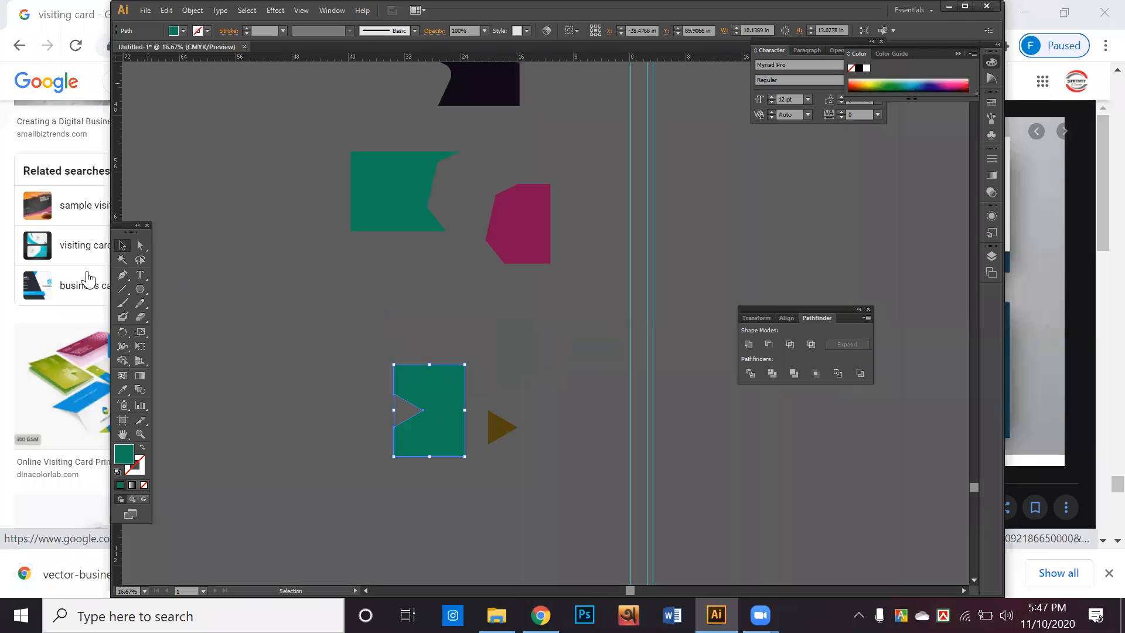
{"action": "left_click", "coordinate": [141, 290]}
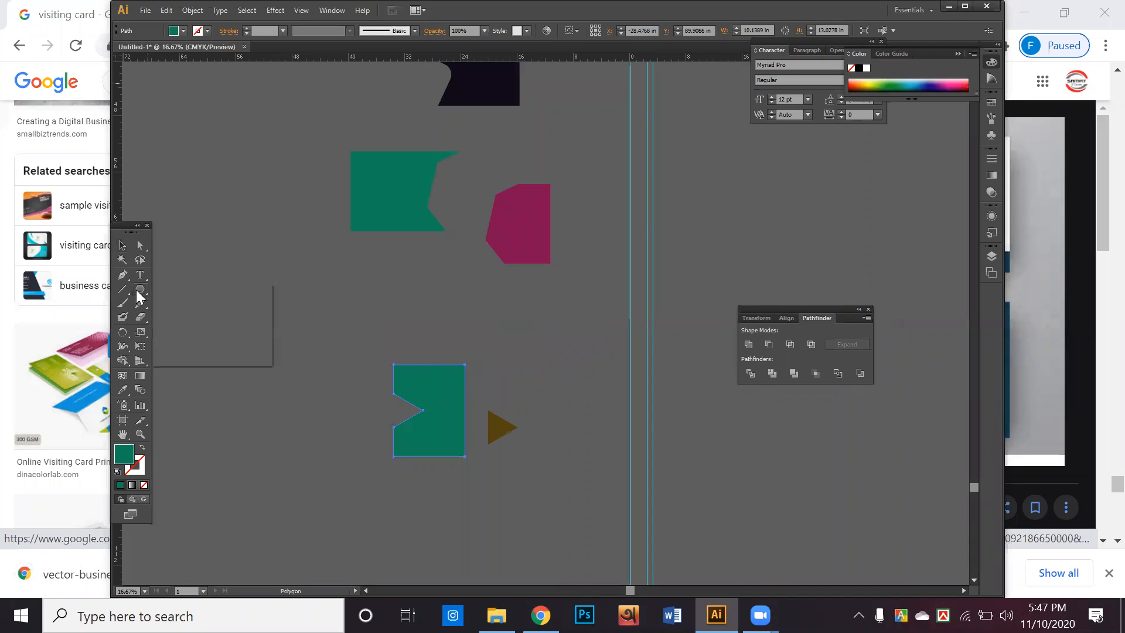
{"action": "key", "text": "m"}
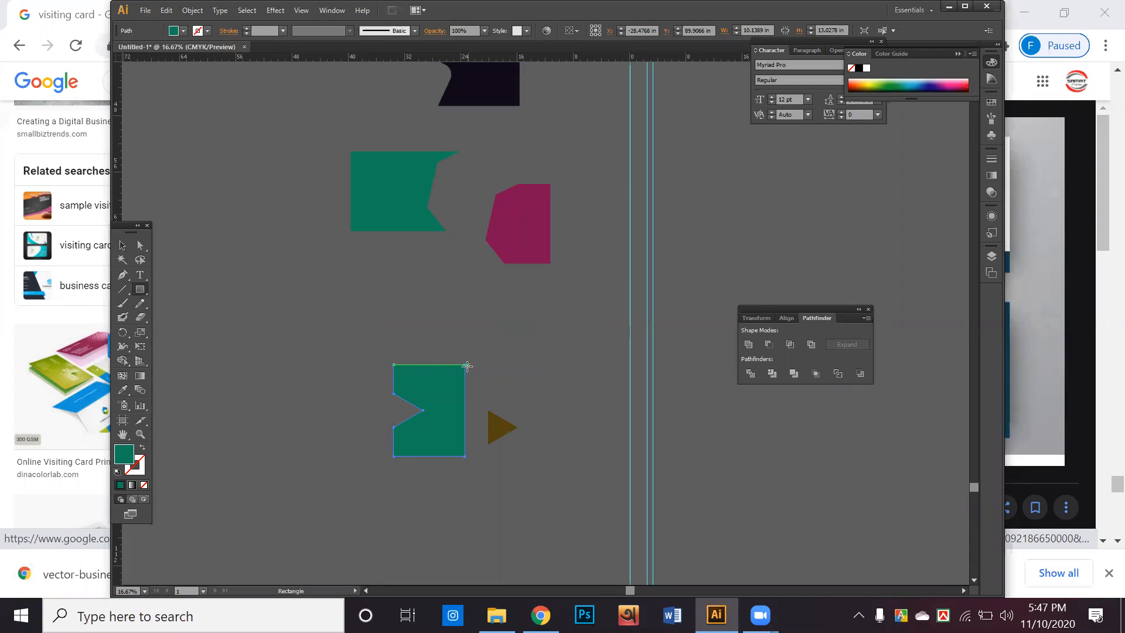
{"action": "left_click_drag", "start_coordinate": [465, 364], "coordinate": [264, 456]}
{"action": "left_click", "coordinate": [871, 84]}
{"action": "left_click", "coordinate": [123, 245]}
Send the large rectangle behind the notched green shape and change its fill to light blue
{"action": "right_click", "coordinate": [374, 401]}
{"action": "mouse_move", "coordinate": [528, 371]}
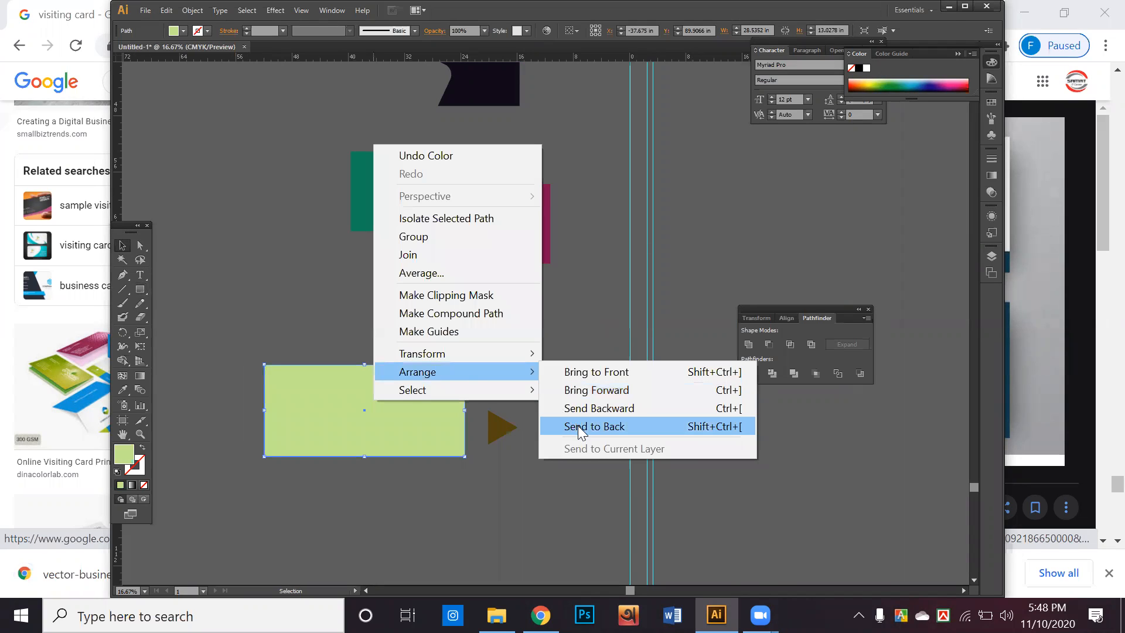
{"action": "left_click", "coordinate": [577, 426]}
{"action": "mouse_move", "coordinate": [921, 79]}
{"action": "left_mouse_down"}
{"action": "mouse_move", "coordinate": [954, 88]}
{"action": "mouse_move", "coordinate": [911, 76]}
{"action": "left_mouse_up"}
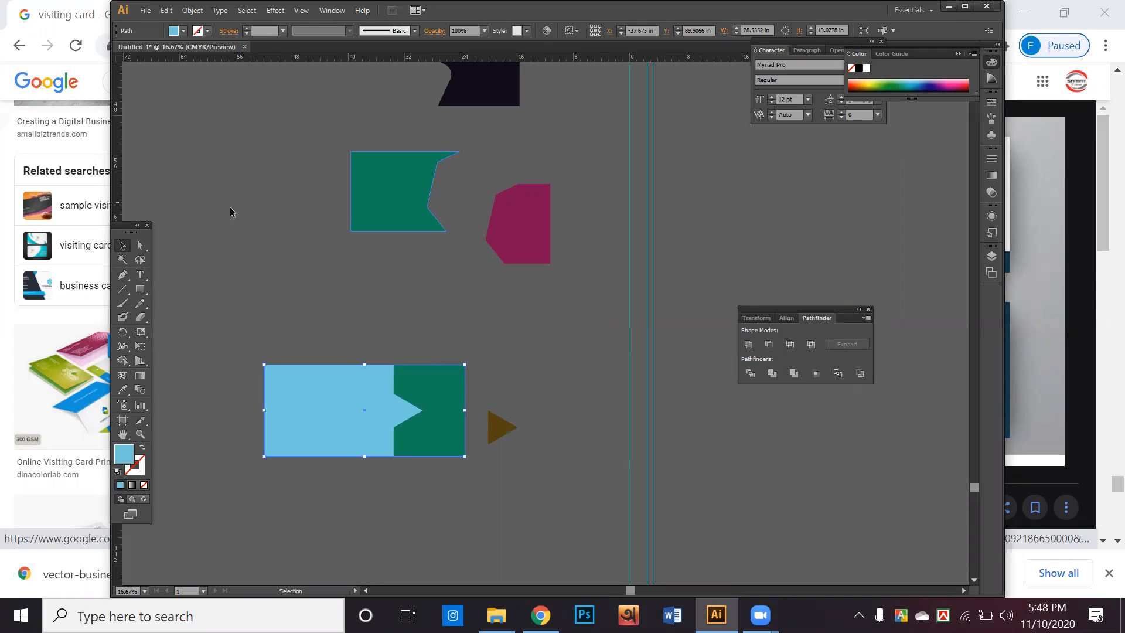
{"action": "left_click", "coordinate": [332, 227]}
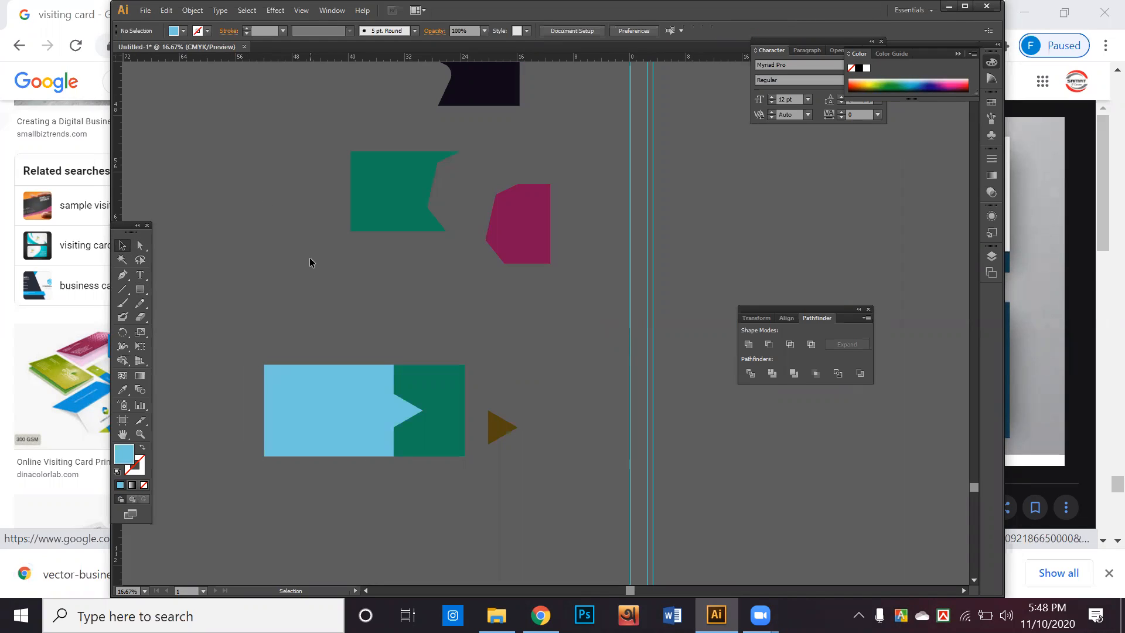
{"action": "scroll", "coordinate": [341, 421], "scroll_direction": "down", "scroll_amount": 3}
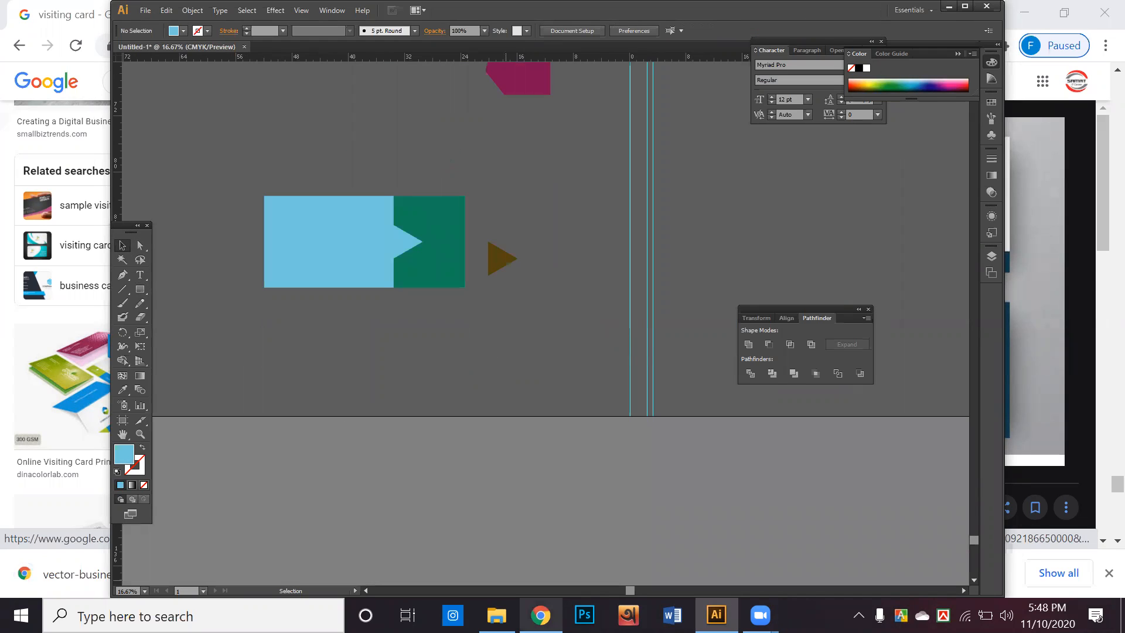
Switch to Chrome and browse the related images and visiting card search results for another reference design
{"action": "left_click", "coordinate": [541, 615]}
{"action": "scroll", "coordinate": [542, 350], "scroll_direction": "down", "scroll_amount": 8}
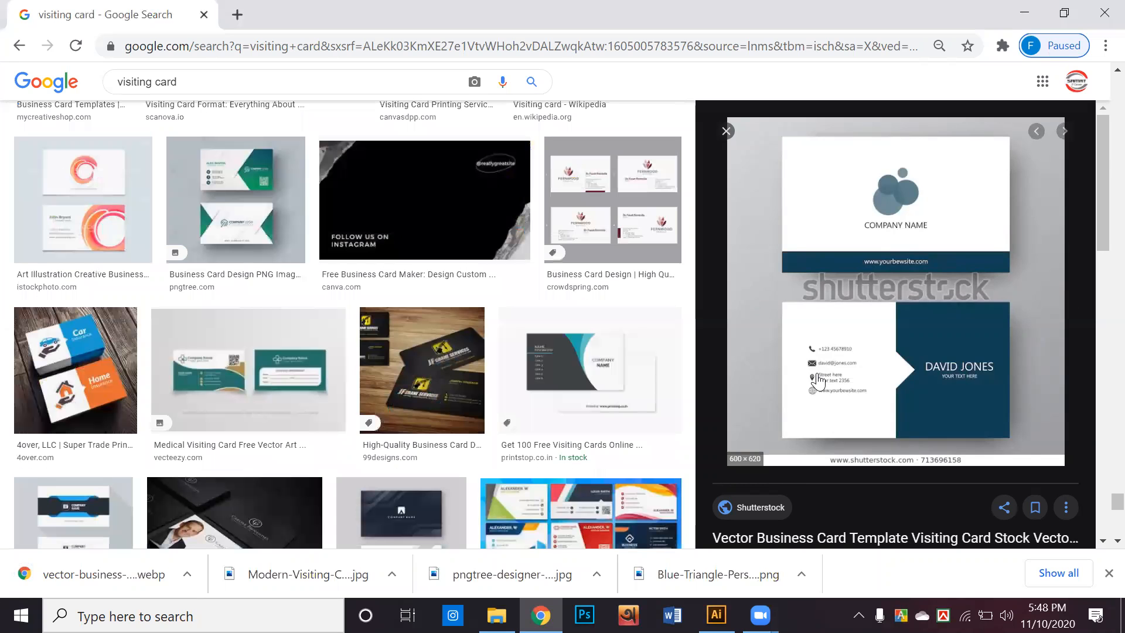
{"action": "scroll", "coordinate": [817, 381], "scroll_direction": "down", "scroll_amount": 5}
{"action": "scroll", "coordinate": [817, 382], "scroll_direction": "down", "scroll_amount": 2}
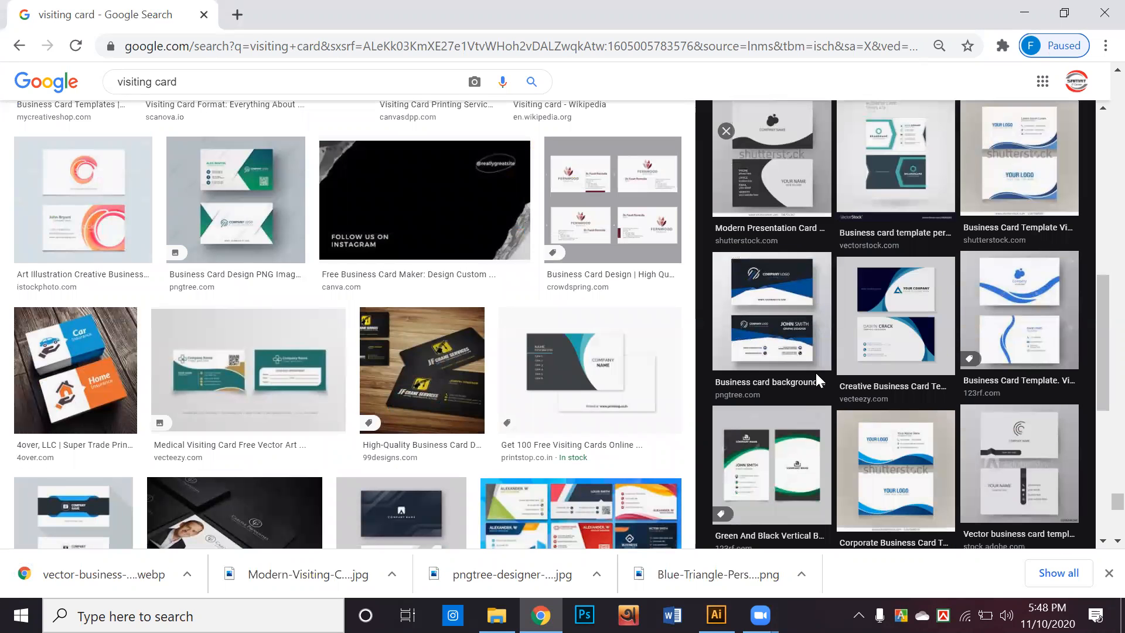
{"action": "scroll", "coordinate": [816, 378], "scroll_direction": "down", "scroll_amount": 7}
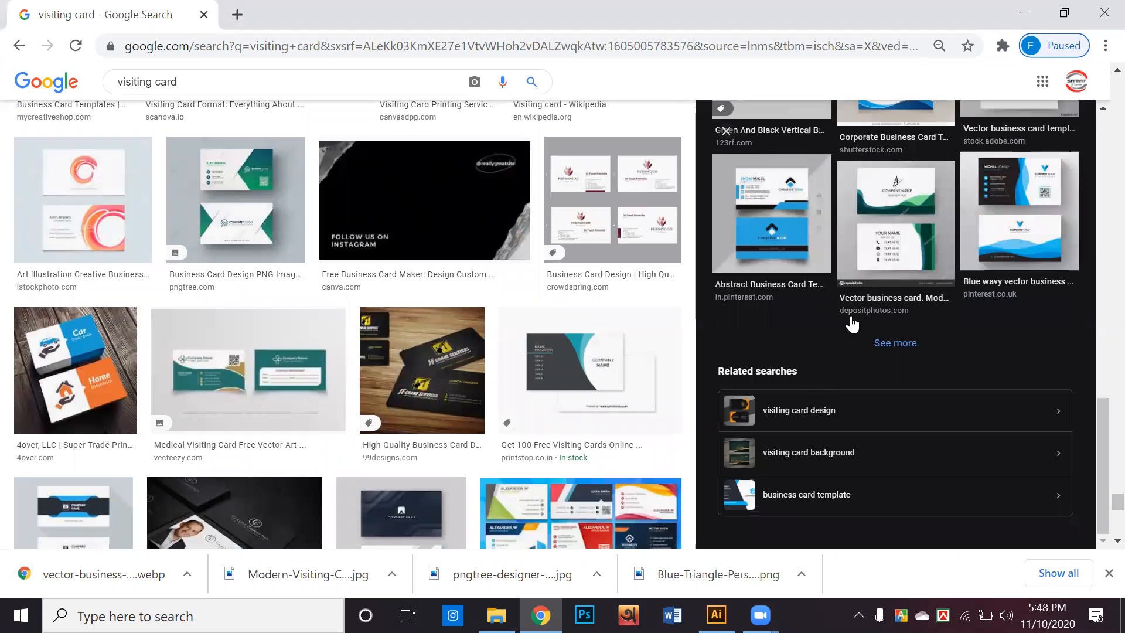
{"action": "scroll", "coordinate": [647, 275], "scroll_direction": "down", "scroll_amount": 7}
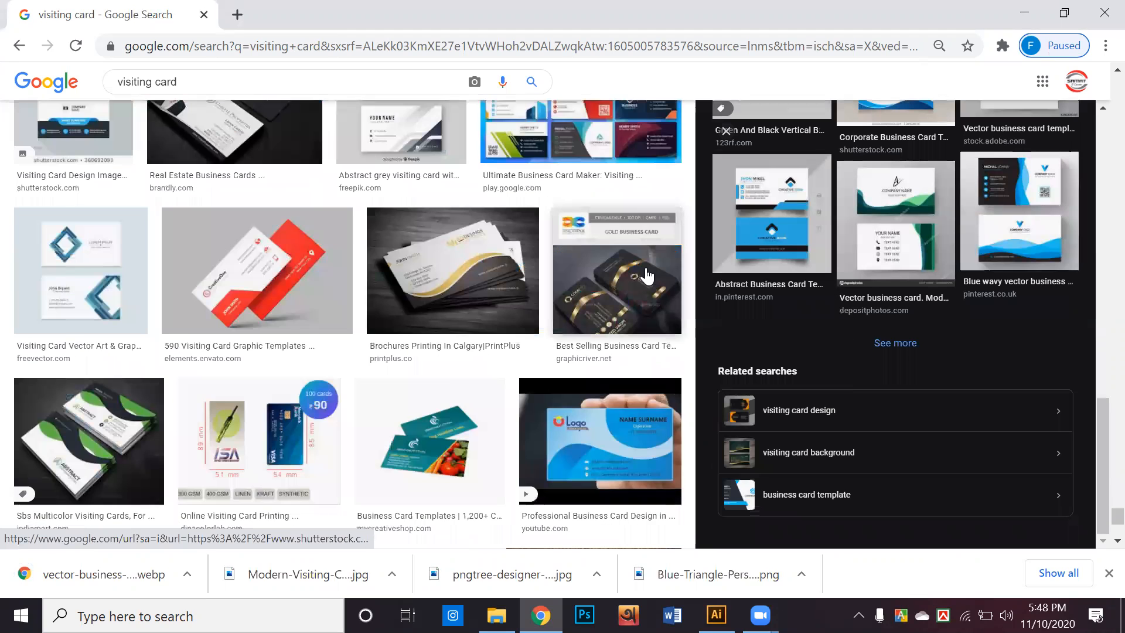
{"action": "scroll", "coordinate": [647, 275], "scroll_direction": "down", "scroll_amount": 6}
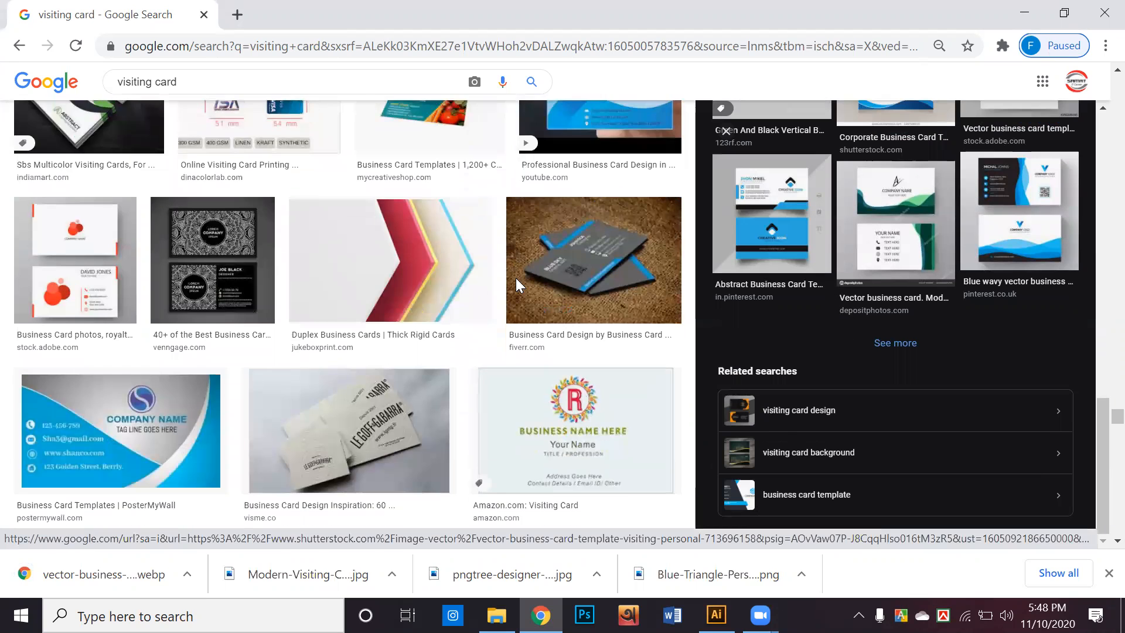
{"action": "scroll", "coordinate": [516, 286], "scroll_direction": "down", "scroll_amount": 11}
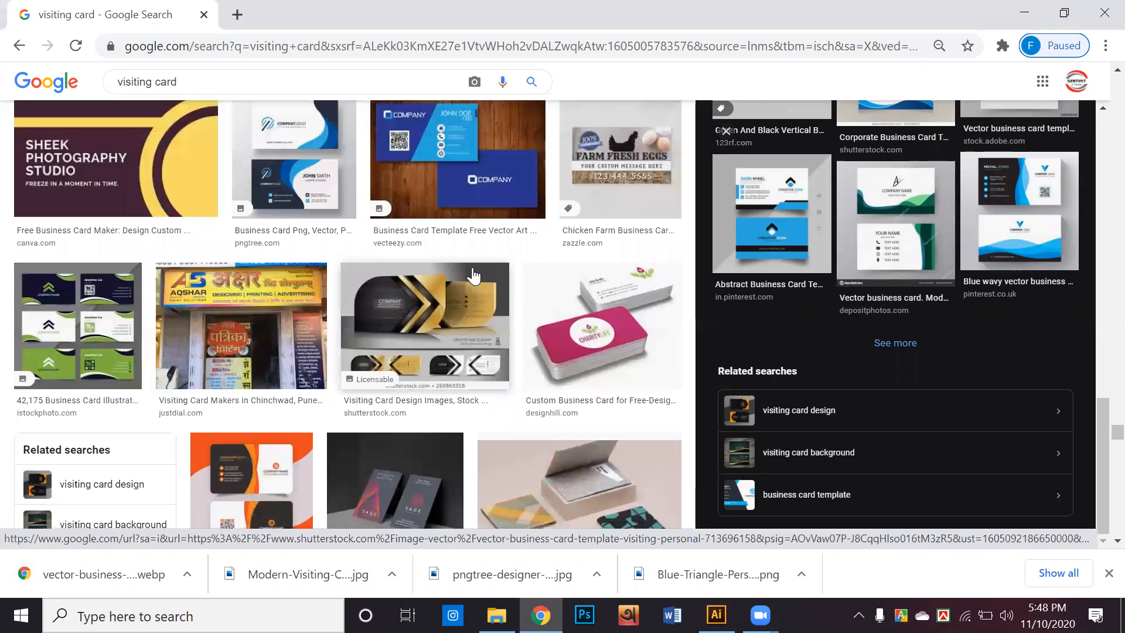
{"action": "scroll", "coordinate": [473, 274], "scroll_direction": "down", "scroll_amount": 5}
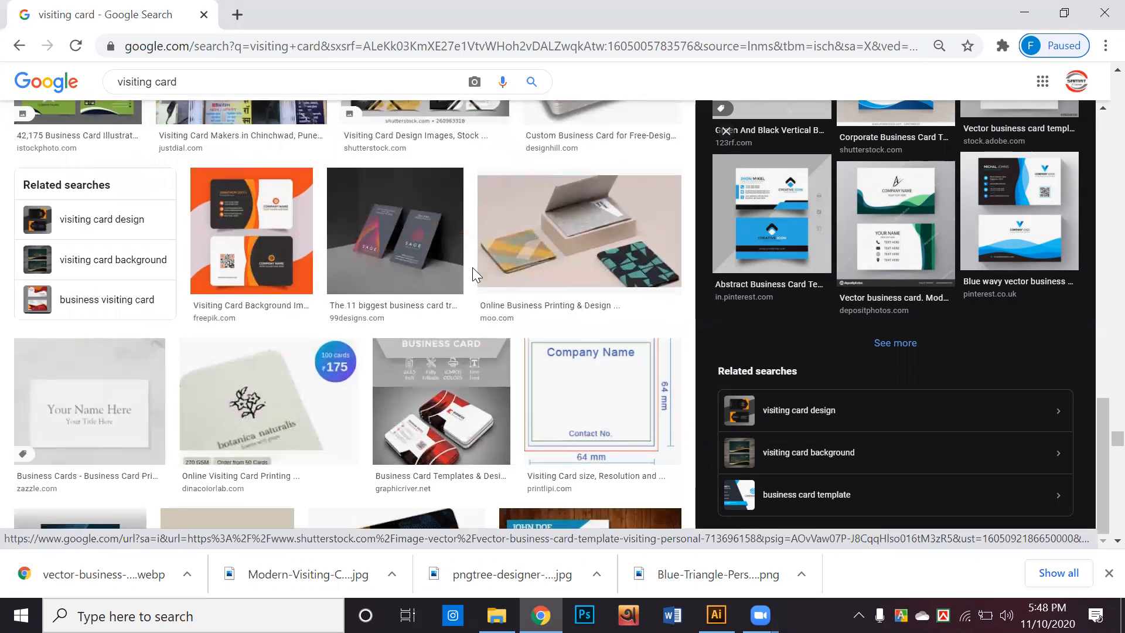
{"action": "scroll", "coordinate": [473, 268], "scroll_direction": "down", "scroll_amount": 6}
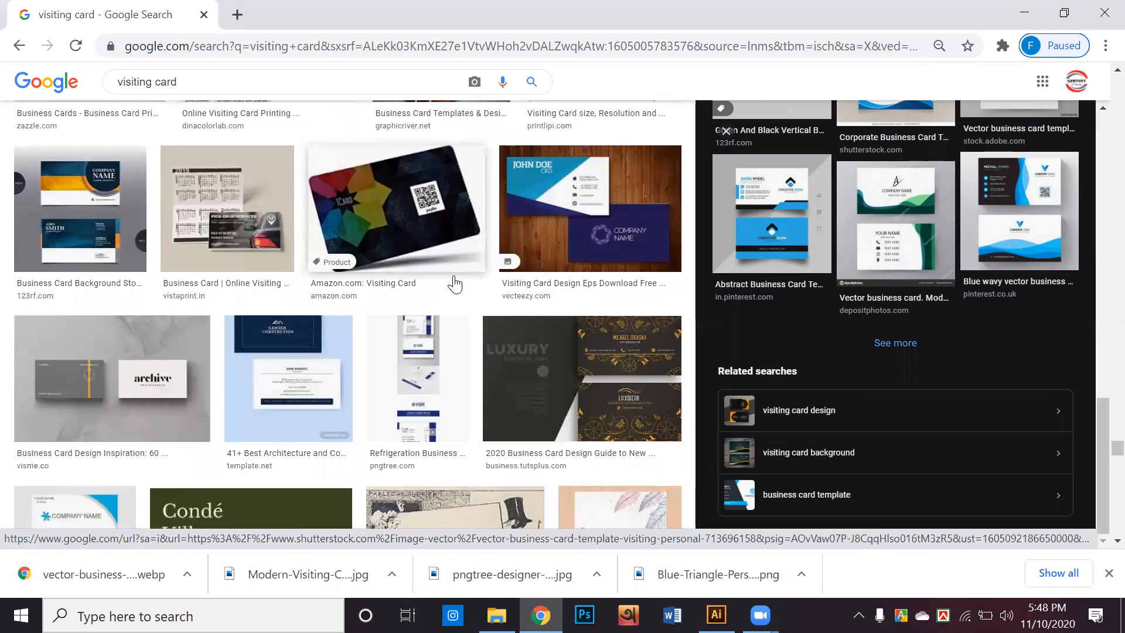
{"action": "scroll", "coordinate": [456, 284], "scroll_direction": "down", "scroll_amount": 10}
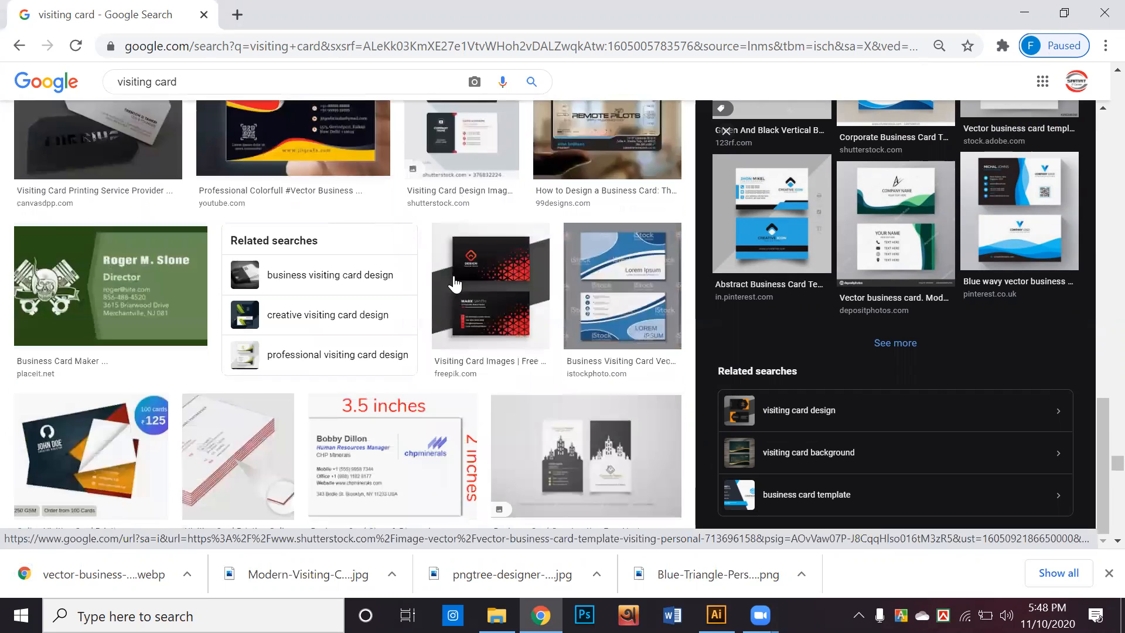
{"action": "scroll", "coordinate": [455, 285], "scroll_direction": "down", "scroll_amount": 10}
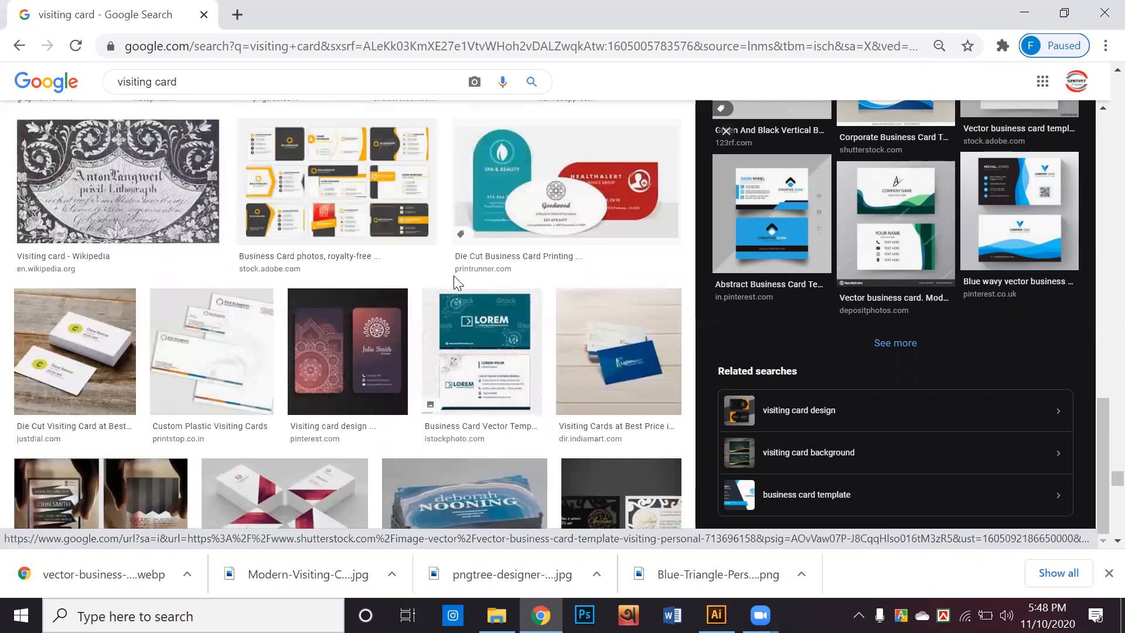
Open the PrintRunner die cut business cards image with teal, white and red cards and save it
{"action": "scroll", "coordinate": [454, 277], "scroll_direction": "down", "scroll_amount": 1}
{"action": "scroll", "coordinate": [634, 231], "scroll_direction": "up", "scroll_amount": 2}
{"action": "left_click", "coordinate": [579, 279]}
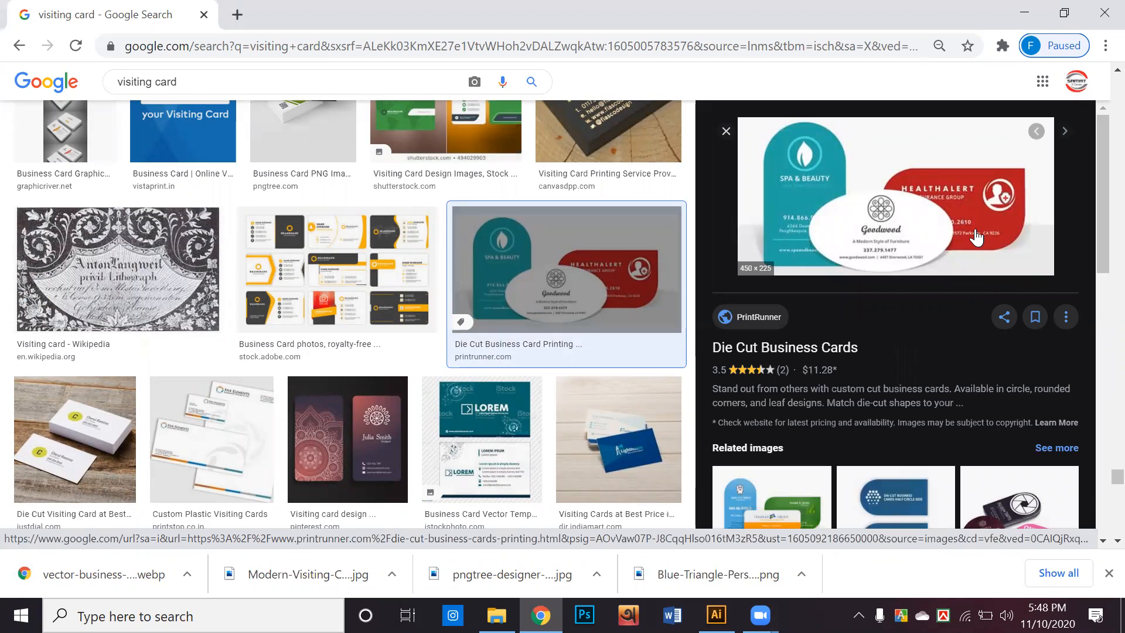
{"action": "scroll", "coordinate": [976, 237], "scroll_direction": "down", "scroll_amount": 1}
{"action": "right_click", "coordinate": [920, 144]}
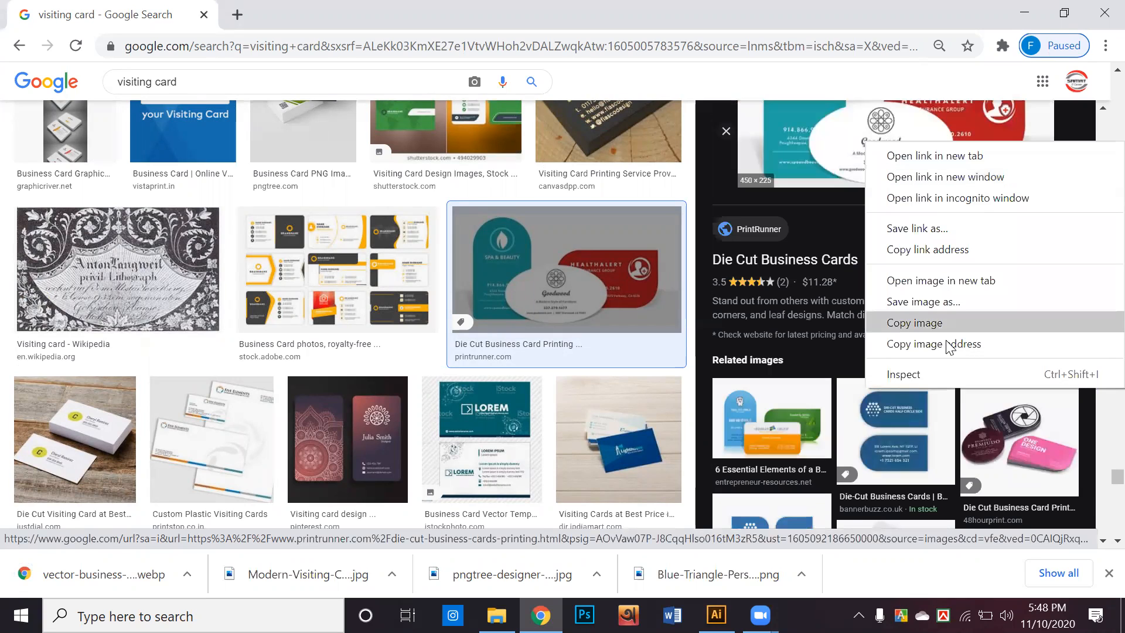
{"action": "left_click", "coordinate": [953, 298]}
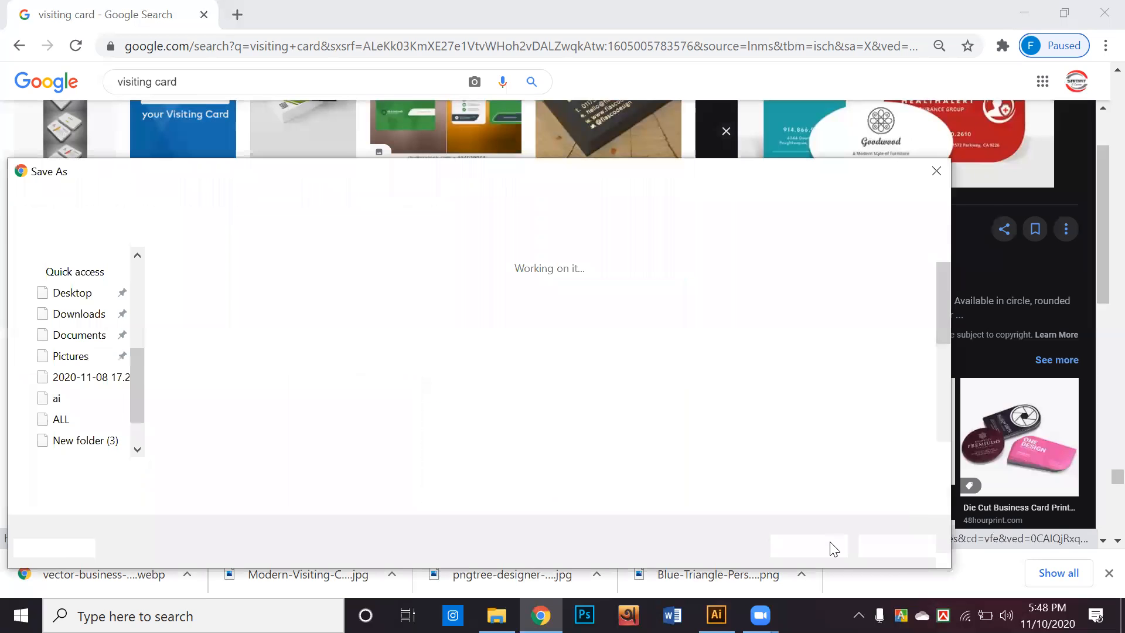
{"action": "left_click", "coordinate": [831, 543]}
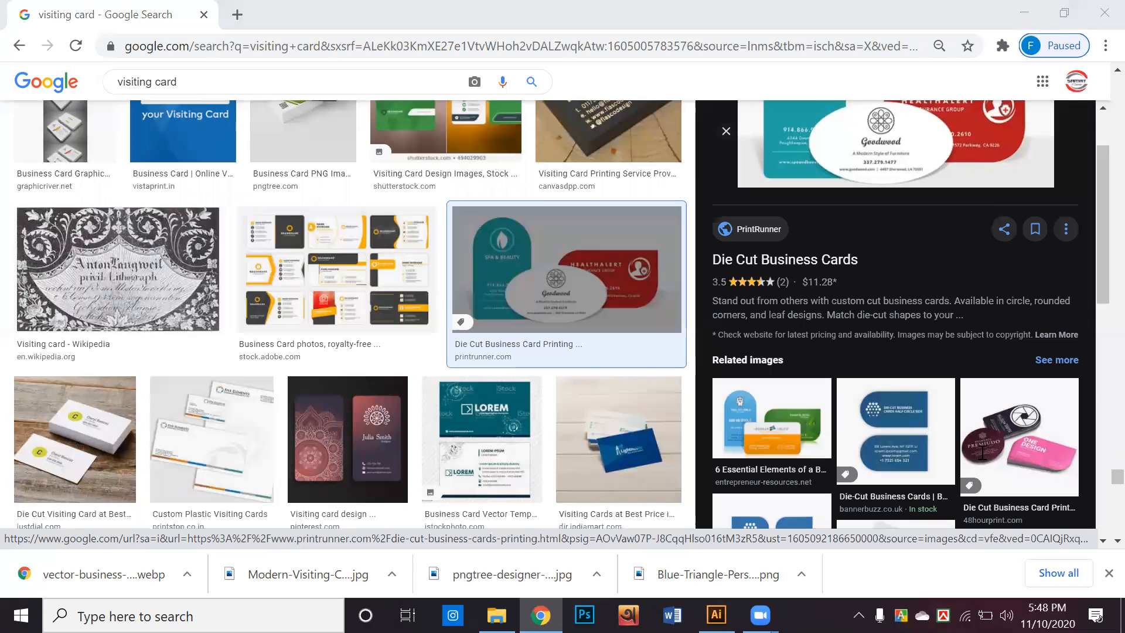
Open the related 48HourPrint die-cut business cards image with the pink card and save it
{"action": "left_click", "coordinate": [982, 448]}
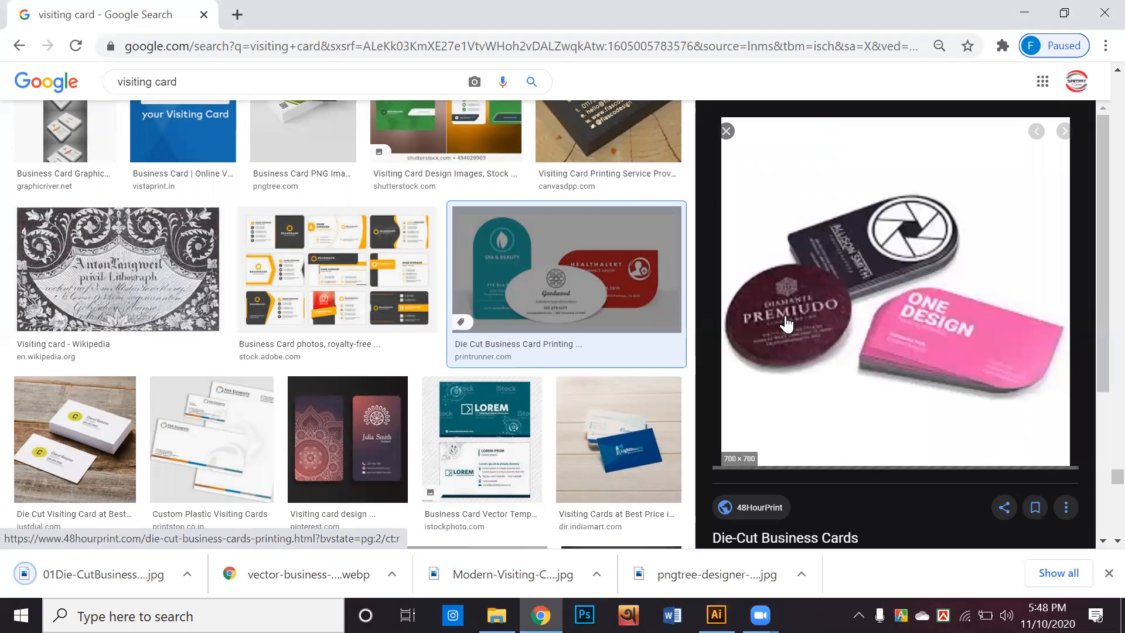
{"action": "right_click", "coordinate": [834, 250]}
{"action": "left_click", "coordinate": [874, 403]}
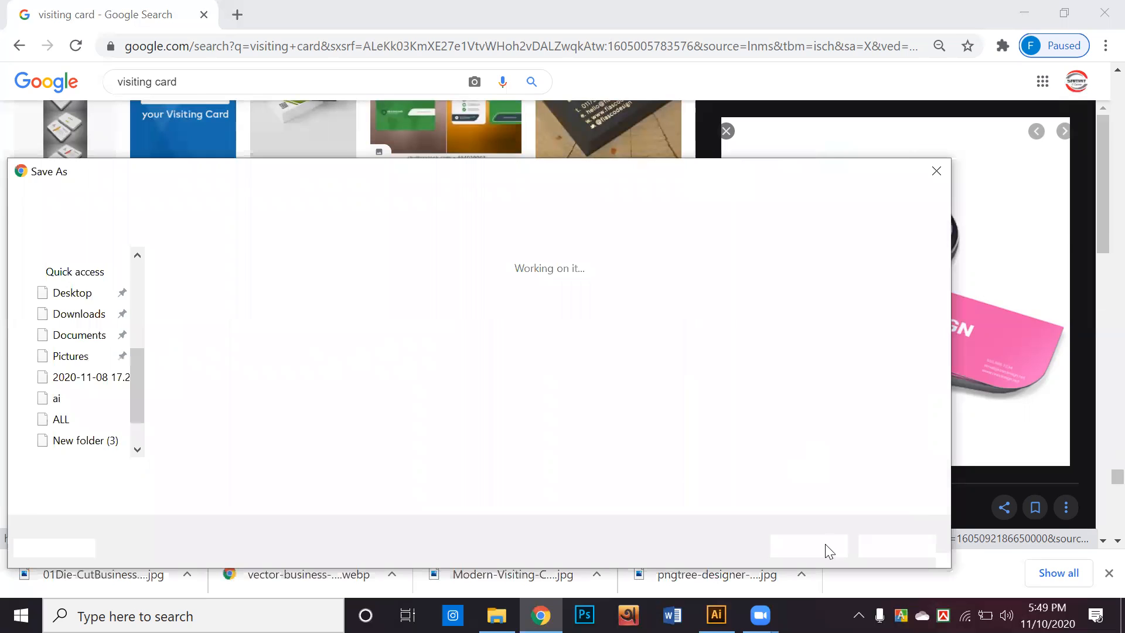
{"action": "left_click", "coordinate": [826, 544]}
Find the Pinterest "80+ Visiting Card Designs" image with the navy Sigmanest cards and save it in the ai folder
{"action": "scroll", "coordinate": [803, 426], "scroll_direction": "down", "scroll_amount": 5}
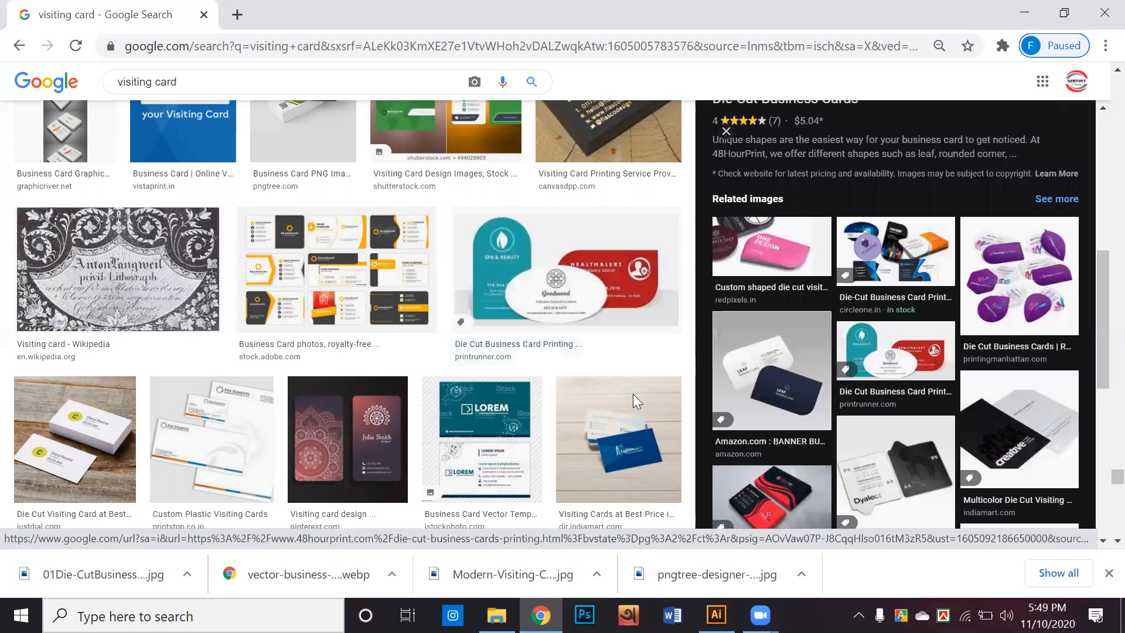
{"action": "scroll", "coordinate": [633, 393], "scroll_direction": "down", "scroll_amount": 1}
{"action": "scroll", "coordinate": [701, 372], "scroll_direction": "down", "scroll_amount": 8}
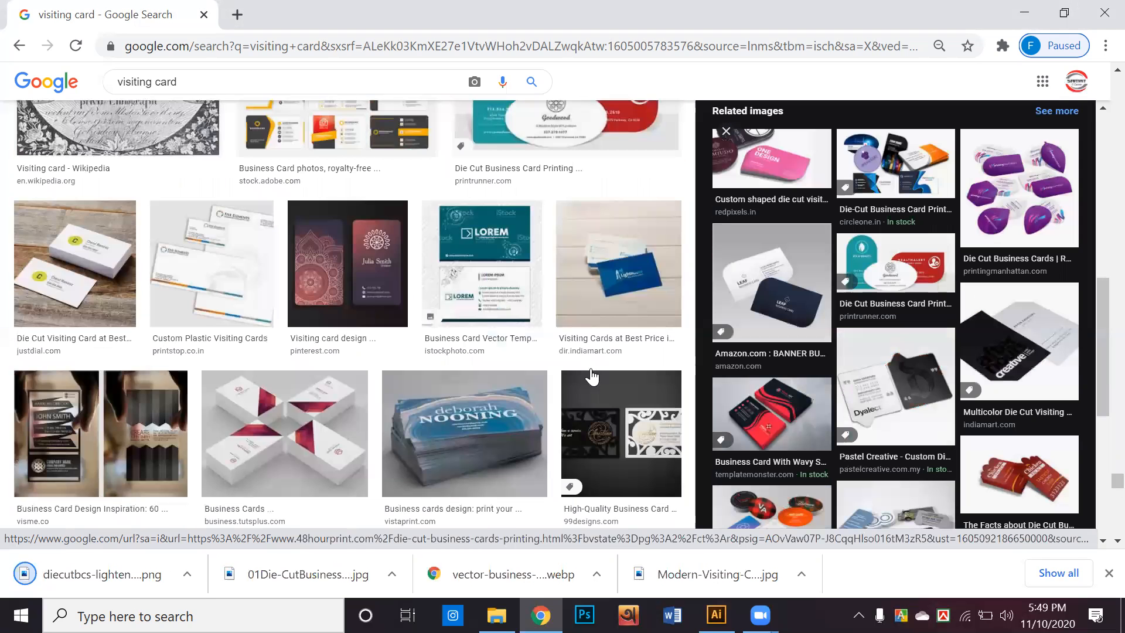
{"action": "scroll", "coordinate": [586, 373], "scroll_direction": "down", "scroll_amount": 3}
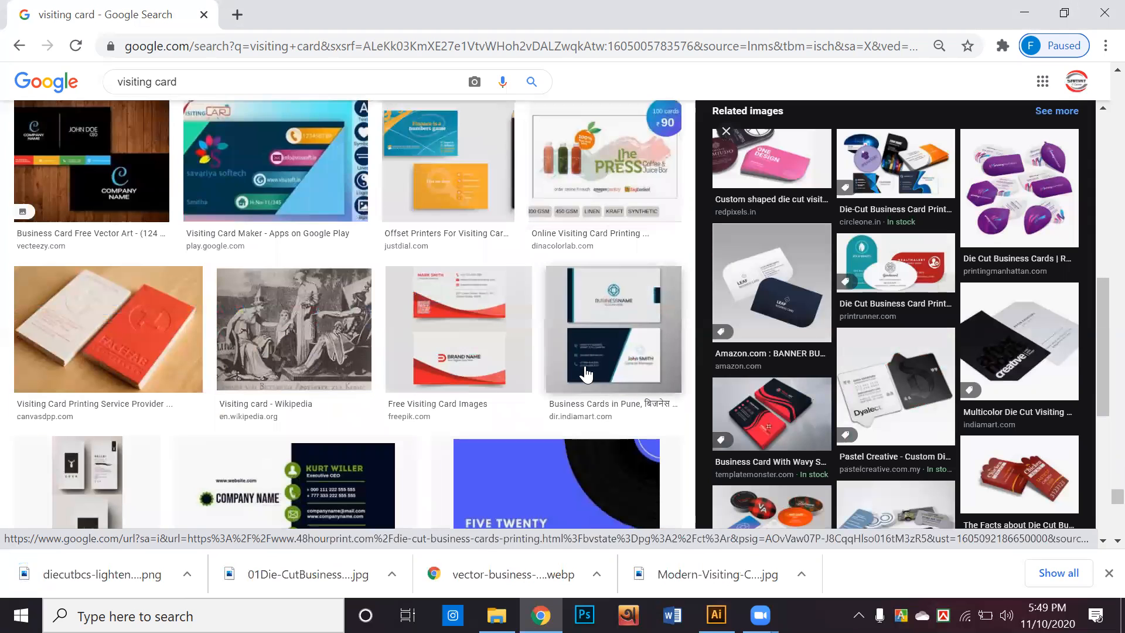
{"action": "scroll", "coordinate": [586, 373], "scroll_direction": "down", "scroll_amount": 7}
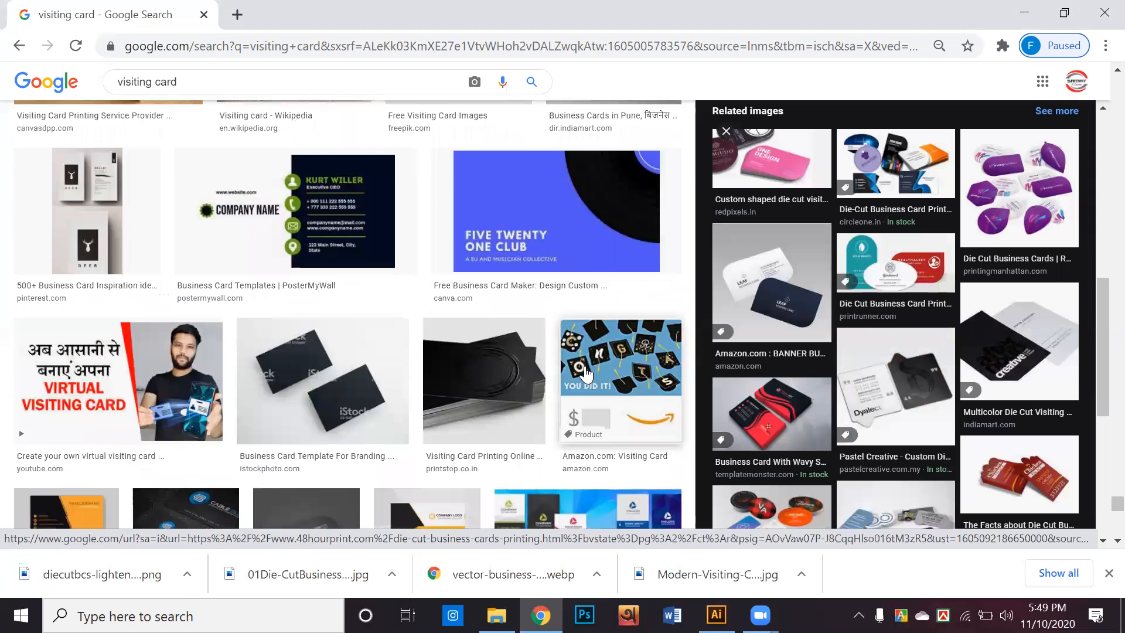
{"action": "scroll", "coordinate": [586, 373], "scroll_direction": "down", "scroll_amount": 8}
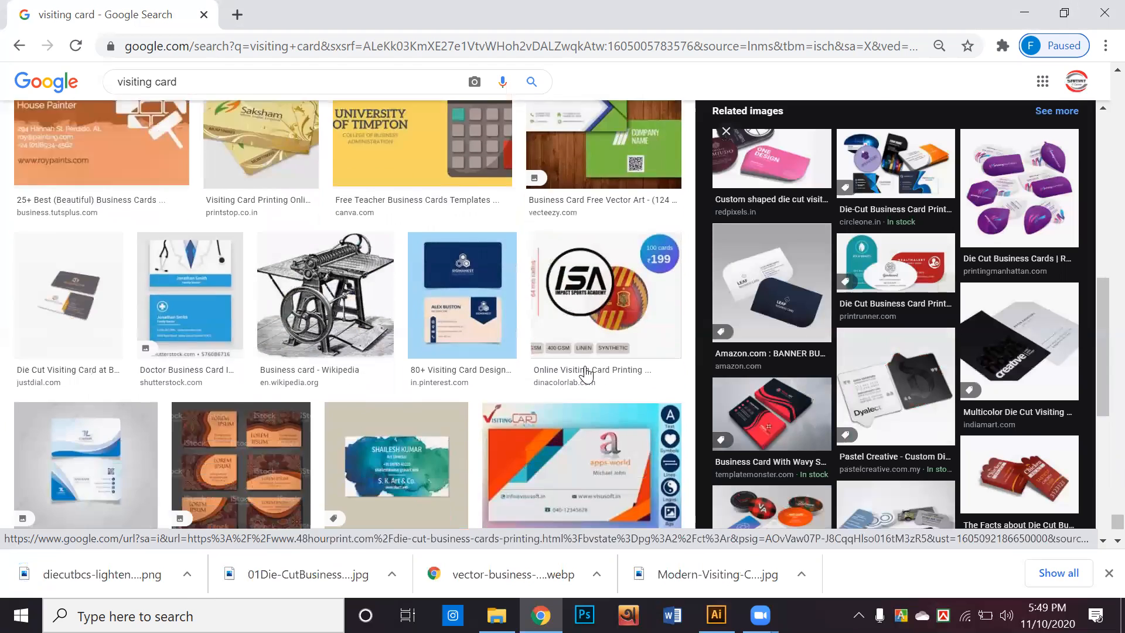
{"action": "scroll", "coordinate": [586, 373], "scroll_direction": "down", "scroll_amount": 3}
{"action": "left_click", "coordinate": [457, 136]}
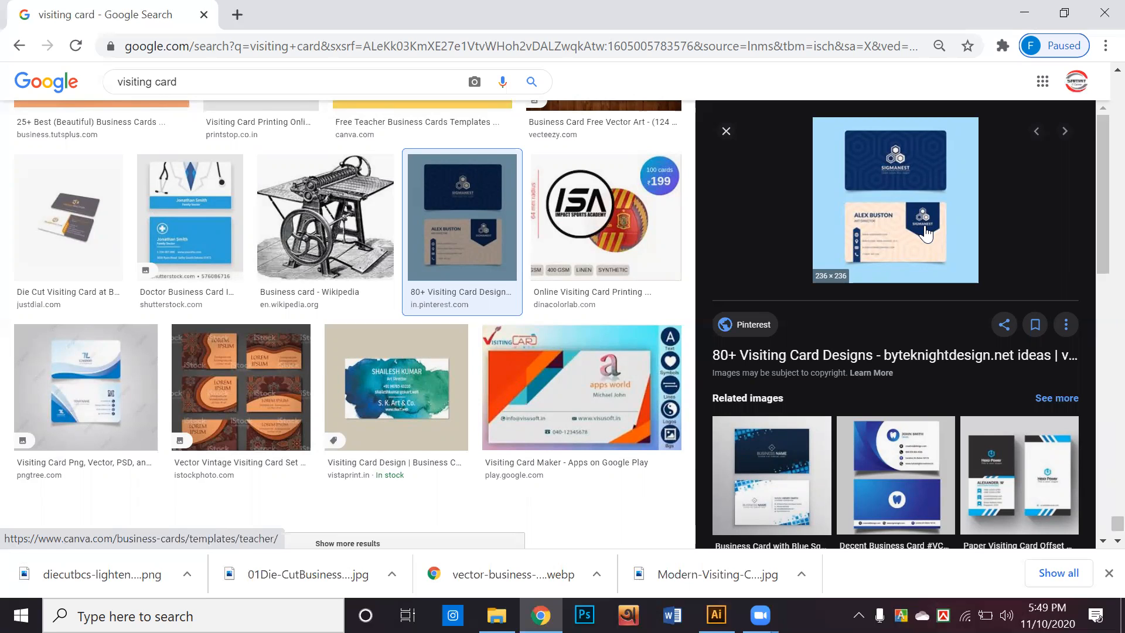
{"action": "right_click", "coordinate": [885, 214]}
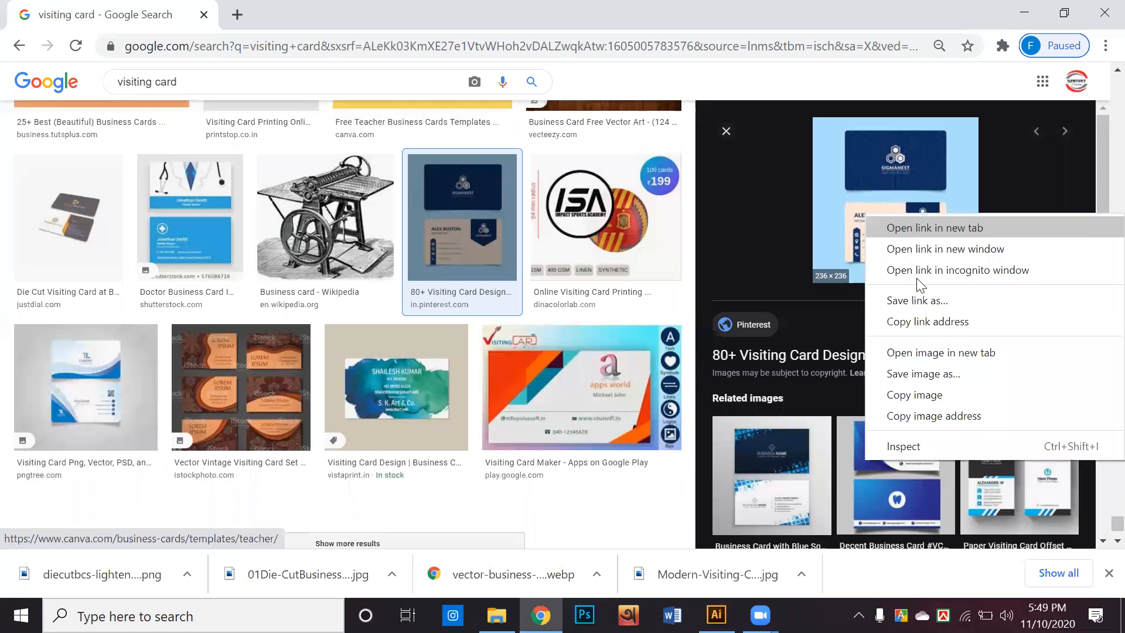
{"action": "left_click", "coordinate": [940, 373]}
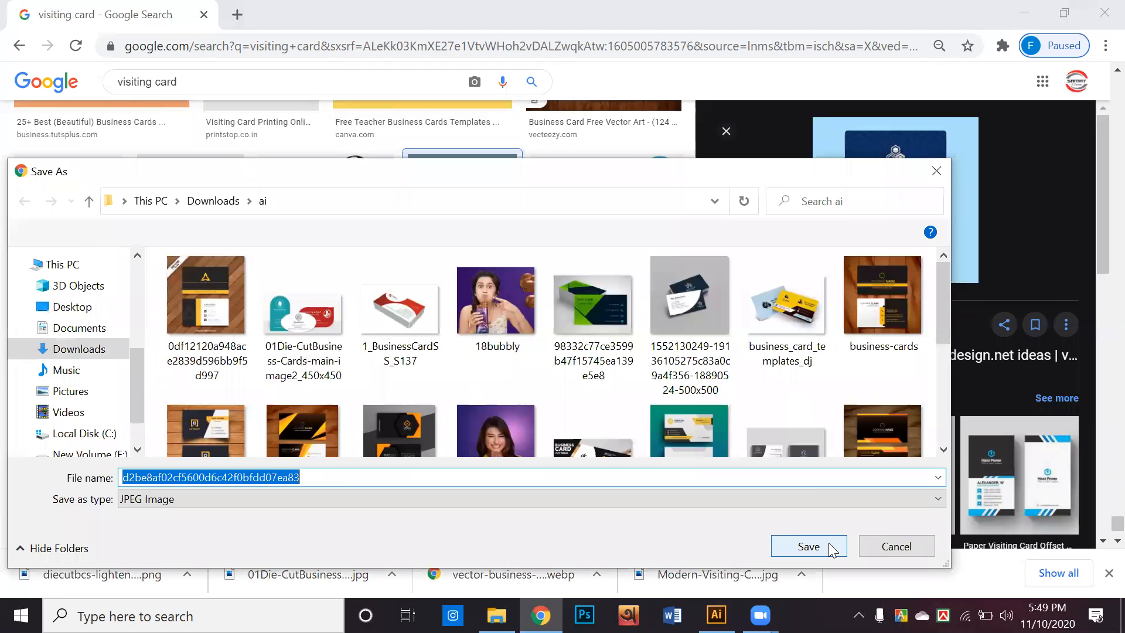
{"action": "left_click", "coordinate": [828, 543]}
Look through the images related to the Sigmanest card and open the full set of related results
{"action": "scroll", "coordinate": [779, 346], "scroll_direction": "down", "scroll_amount": 2}
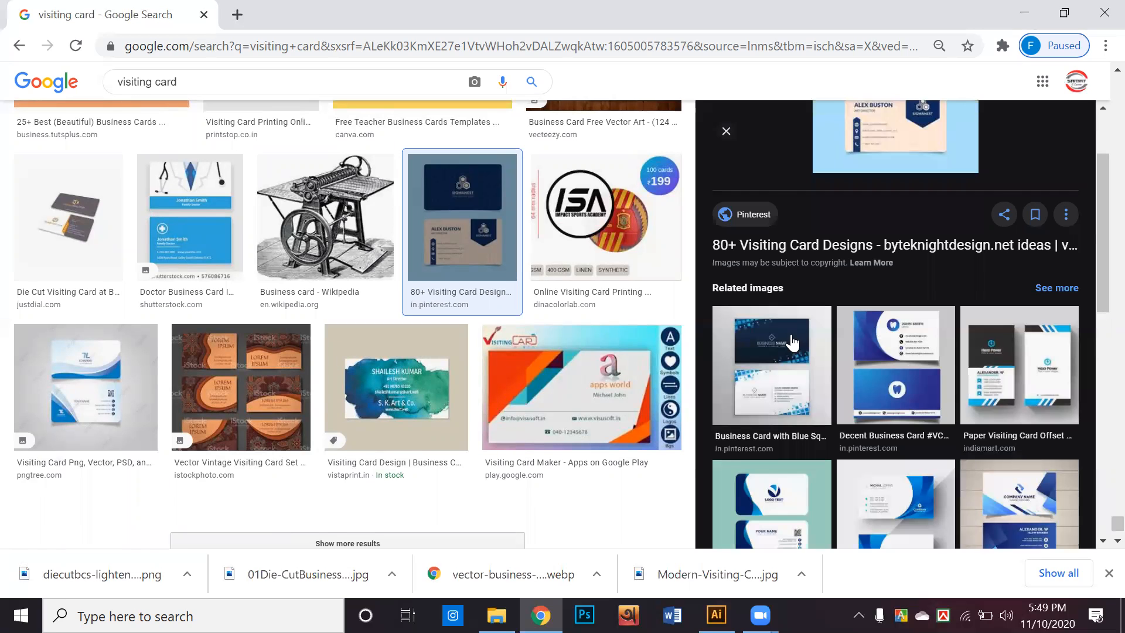
{"action": "scroll", "coordinate": [784, 336], "scroll_direction": "down", "scroll_amount": 10}
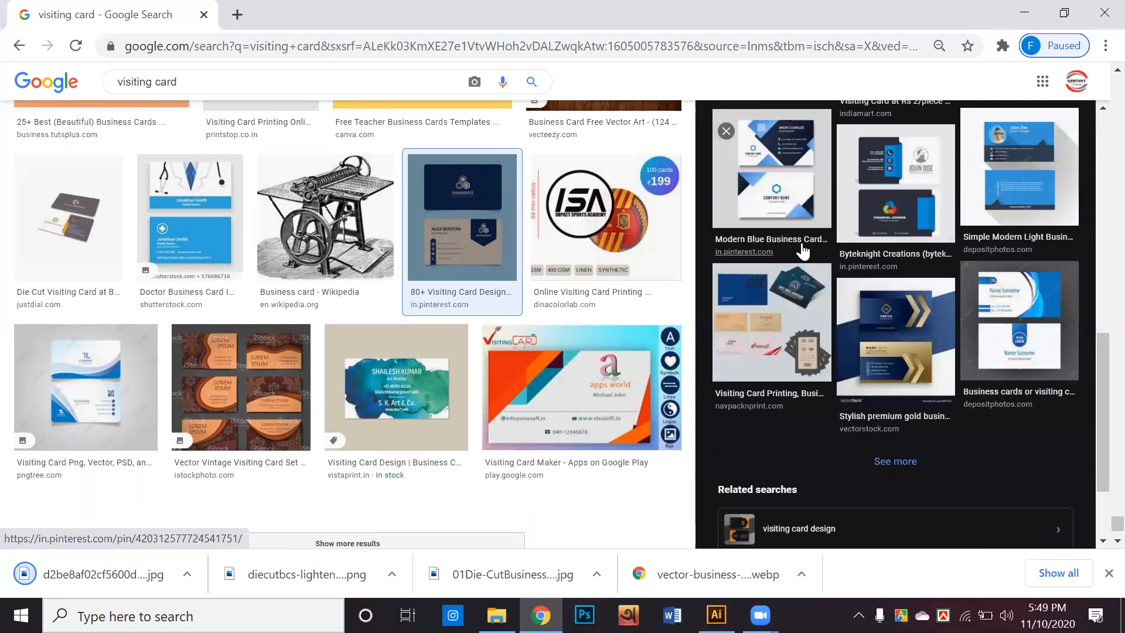
{"action": "scroll", "coordinate": [856, 252], "scroll_direction": "down", "scroll_amount": 2}
{"action": "left_click", "coordinate": [890, 346]}
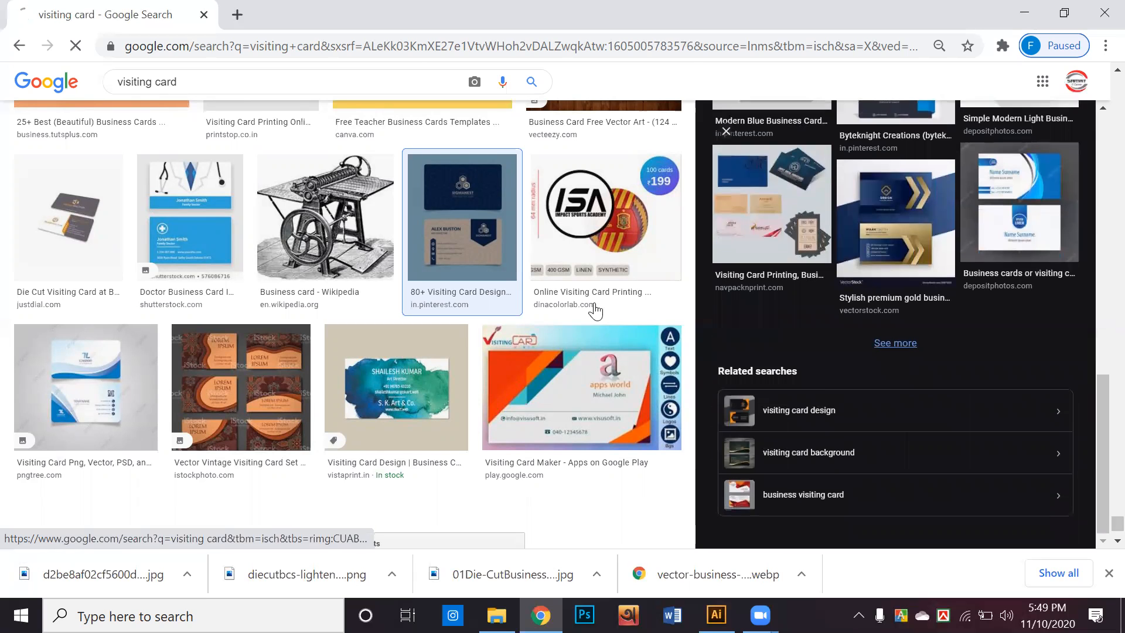
Browse the related visiting card designs and open the IndiaMART image of white cards with a curved blue-grey panel
{"action": "scroll", "coordinate": [589, 272], "scroll_direction": "down", "scroll_amount": 6}
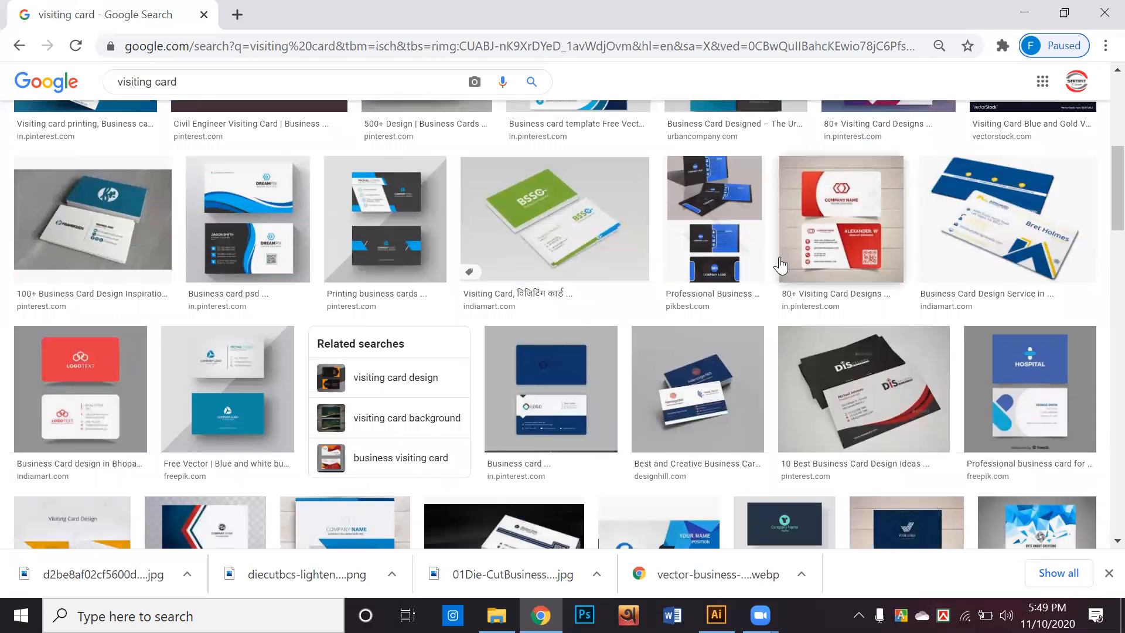
{"action": "scroll", "coordinate": [777, 261], "scroll_direction": "down", "scroll_amount": 6}
{"action": "scroll", "coordinate": [777, 267], "scroll_direction": "down", "scroll_amount": 9}
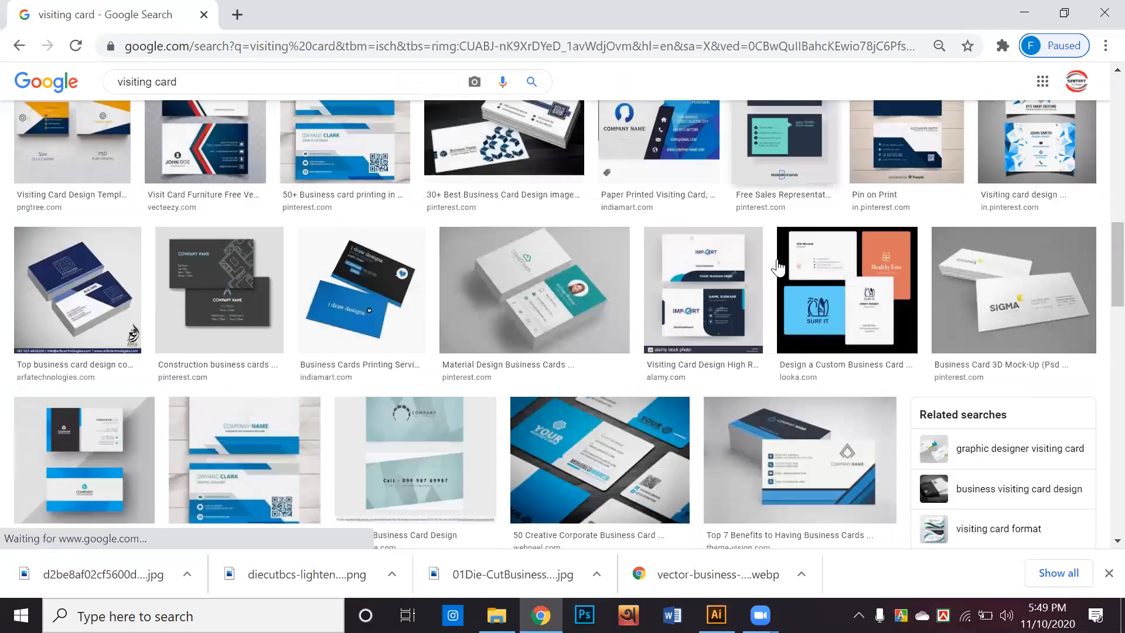
{"action": "scroll", "coordinate": [770, 273], "scroll_direction": "down", "scroll_amount": 3}
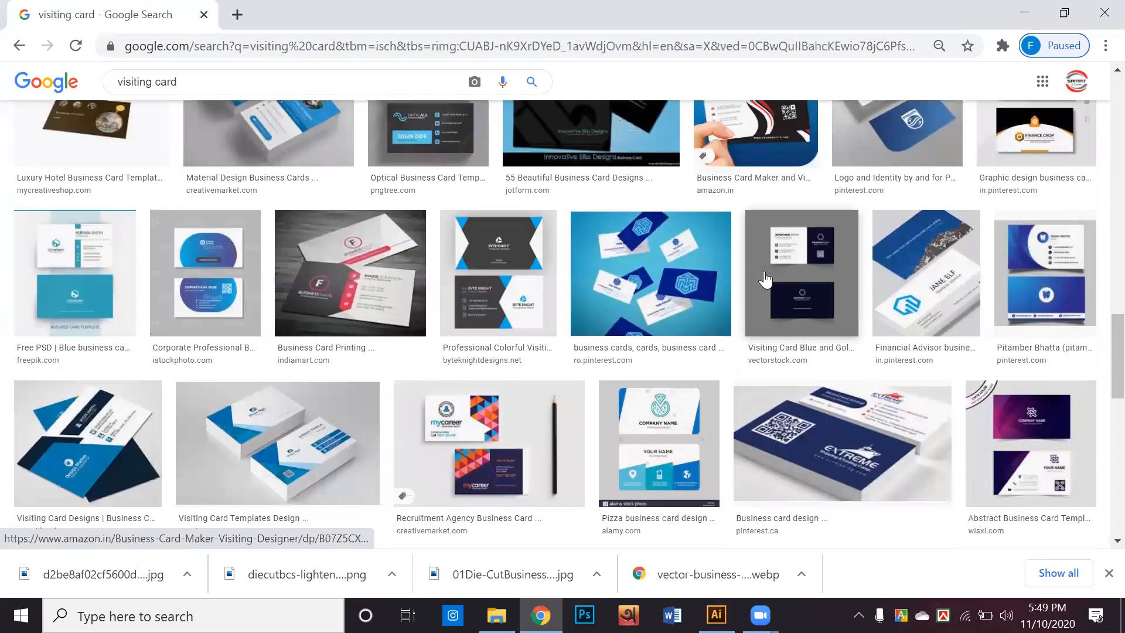
{"action": "scroll", "coordinate": [428, 274], "scroll_direction": "down", "scroll_amount": 2}
{"action": "scroll", "coordinate": [428, 274], "scroll_direction": "down", "scroll_amount": 3}
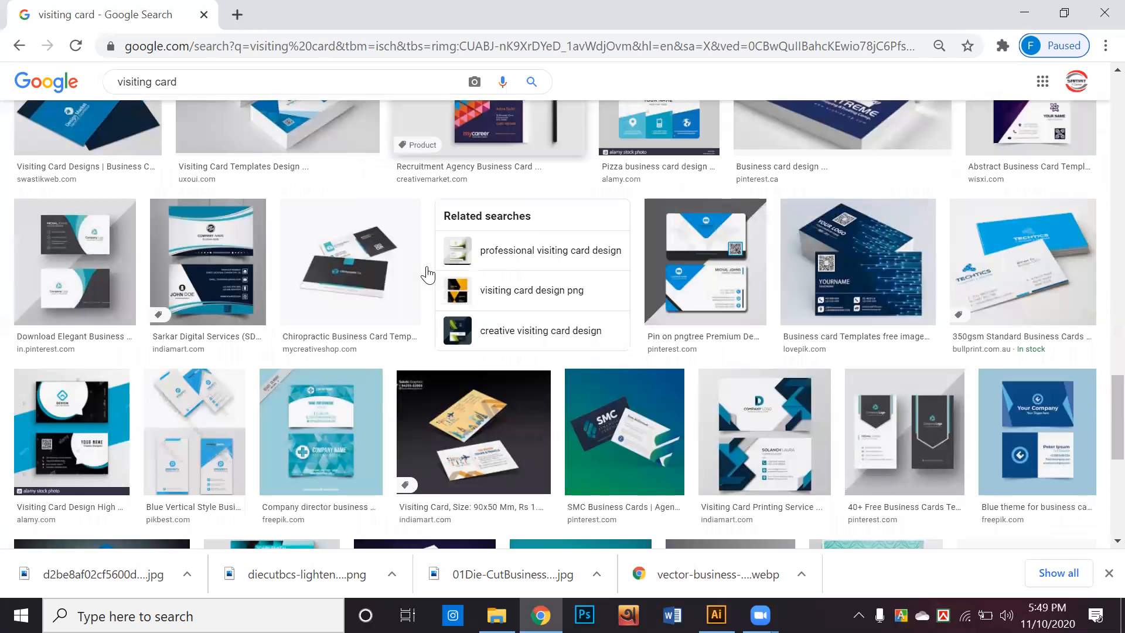
{"action": "scroll", "coordinate": [415, 277], "scroll_direction": "up", "scroll_amount": 3}
{"action": "scroll", "coordinate": [410, 284], "scroll_direction": "down", "scroll_amount": 3}
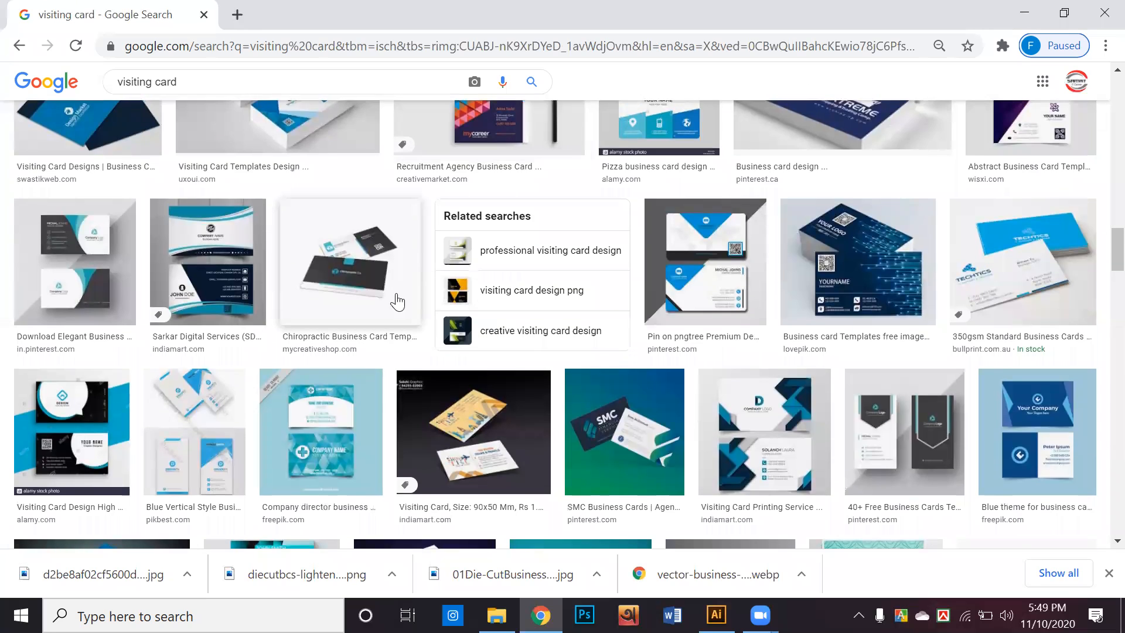
{"action": "scroll", "coordinate": [394, 297], "scroll_direction": "down", "scroll_amount": 6}
{"action": "scroll", "coordinate": [350, 323], "scroll_direction": "down", "scroll_amount": 7}
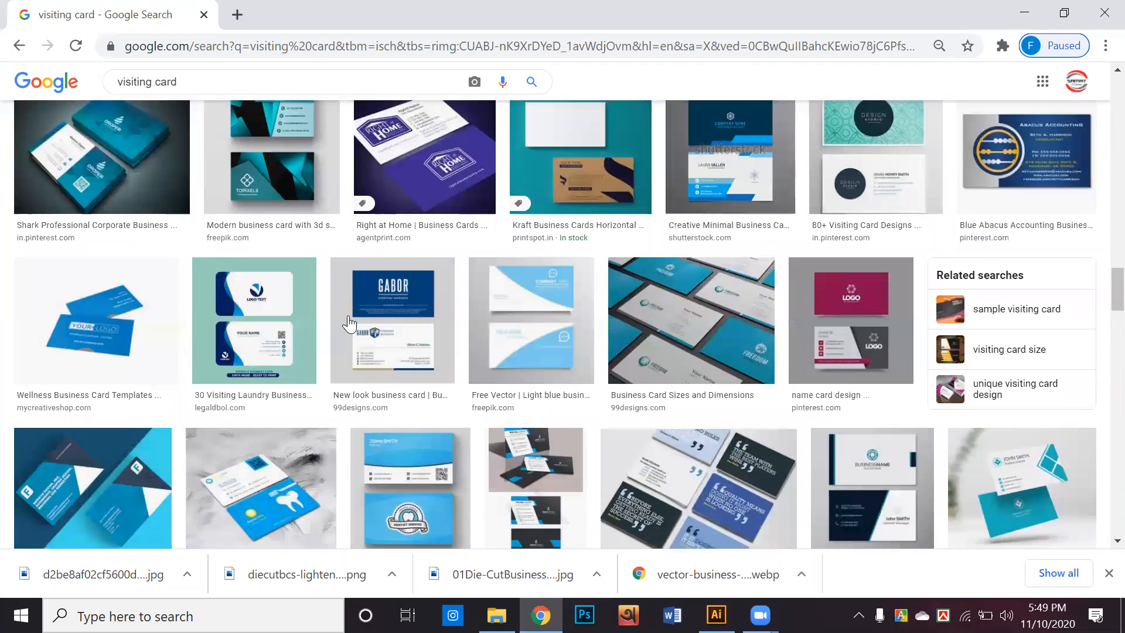
{"action": "scroll", "coordinate": [507, 325], "scroll_direction": "down", "scroll_amount": 3}
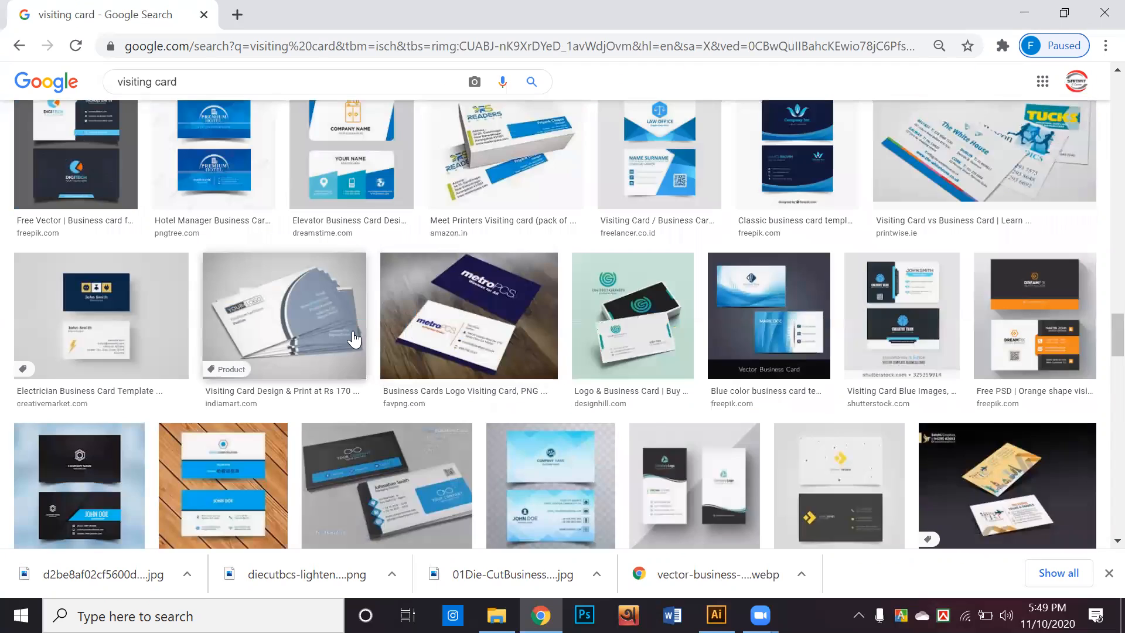
{"action": "left_click", "coordinate": [351, 329]}
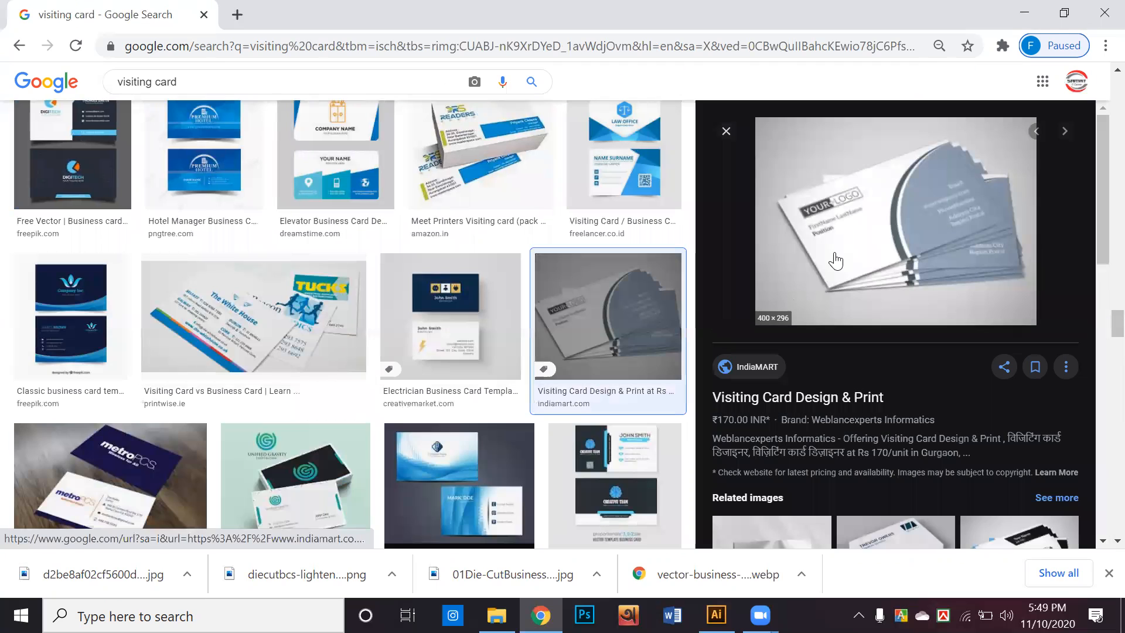
Save the opened IndiaMART visiting card image with the curved blue-grey panel
{"action": "right_click", "coordinate": [837, 238]}
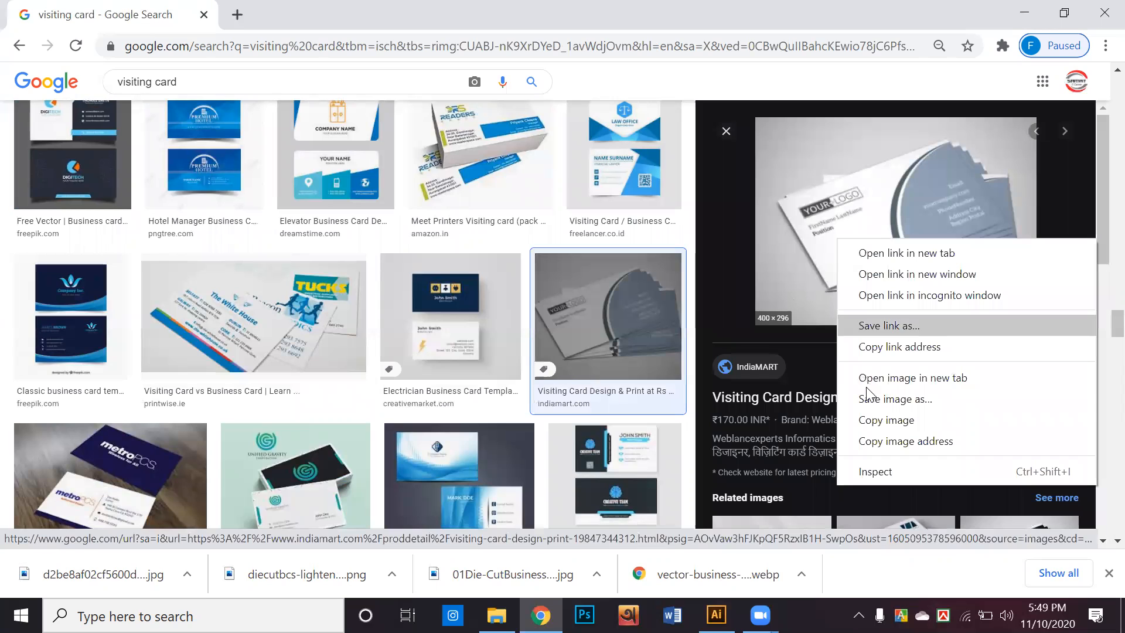
{"action": "left_click", "coordinate": [711, 354]}
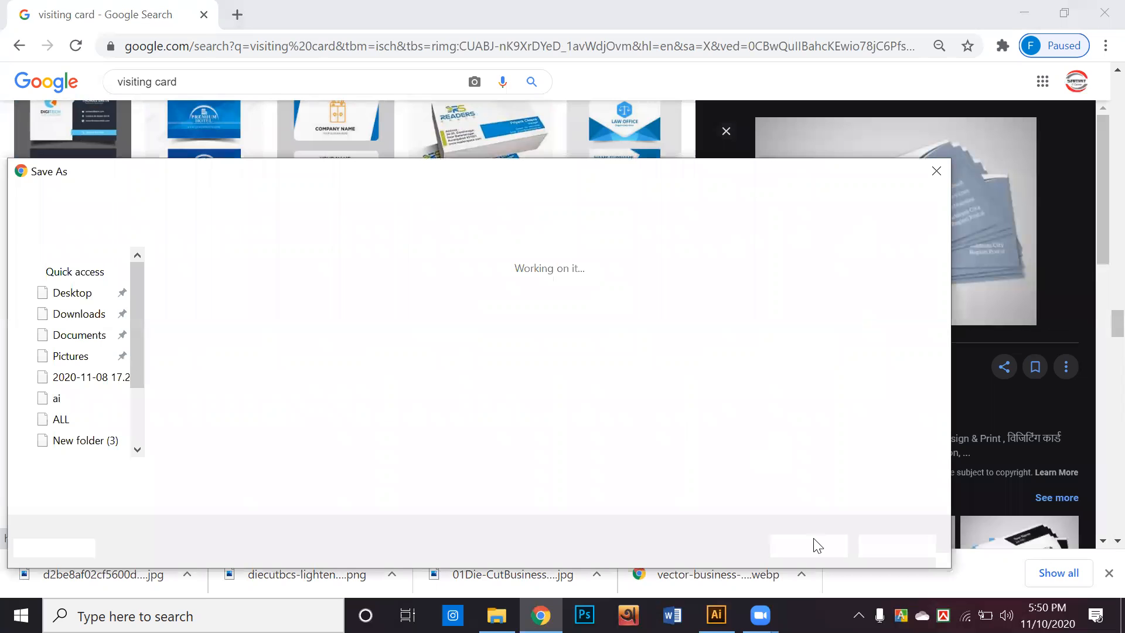
{"action": "left_click", "coordinate": [818, 547]}
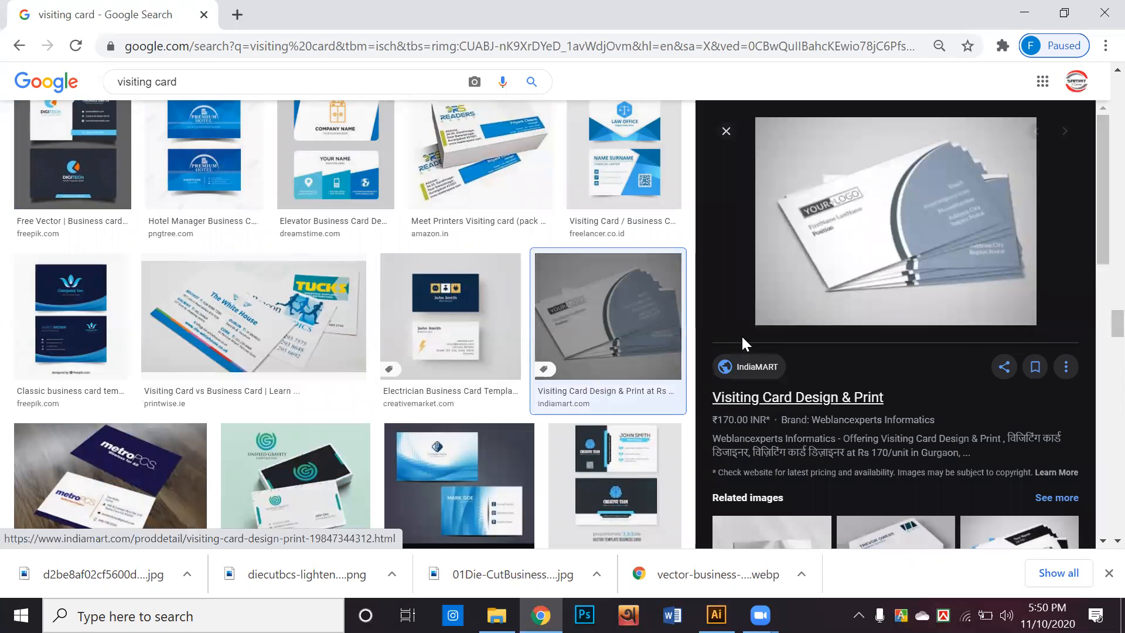
Look through the related images and further visiting card results, and open the Shutterstock image of teal and dark company cards
{"action": "scroll", "coordinate": [743, 343], "scroll_direction": "down", "scroll_amount": 6}
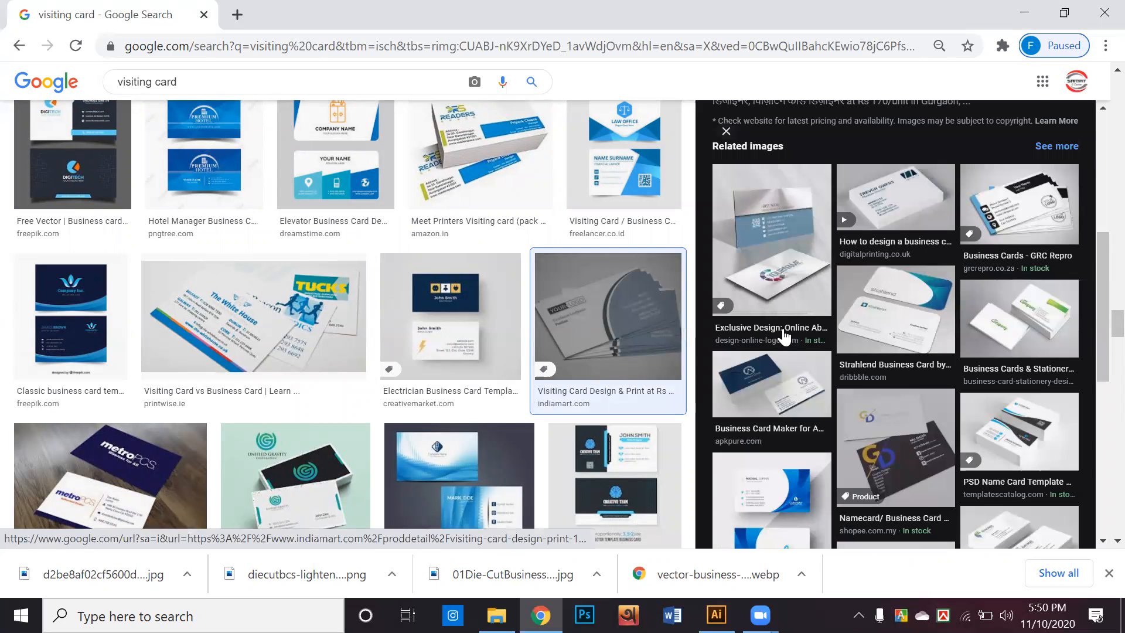
{"action": "scroll", "coordinate": [770, 340], "scroll_direction": "down", "scroll_amount": 10}
{"action": "scroll", "coordinate": [578, 347], "scroll_direction": "down", "scroll_amount": 8}
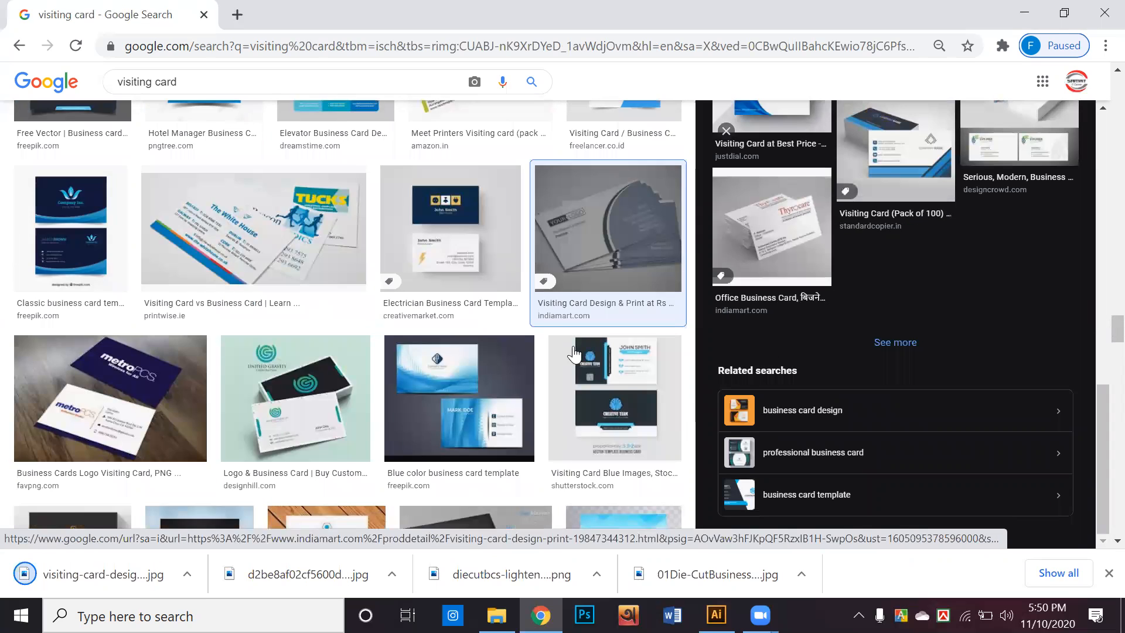
{"action": "scroll", "coordinate": [577, 347], "scroll_direction": "down", "scroll_amount": 8}
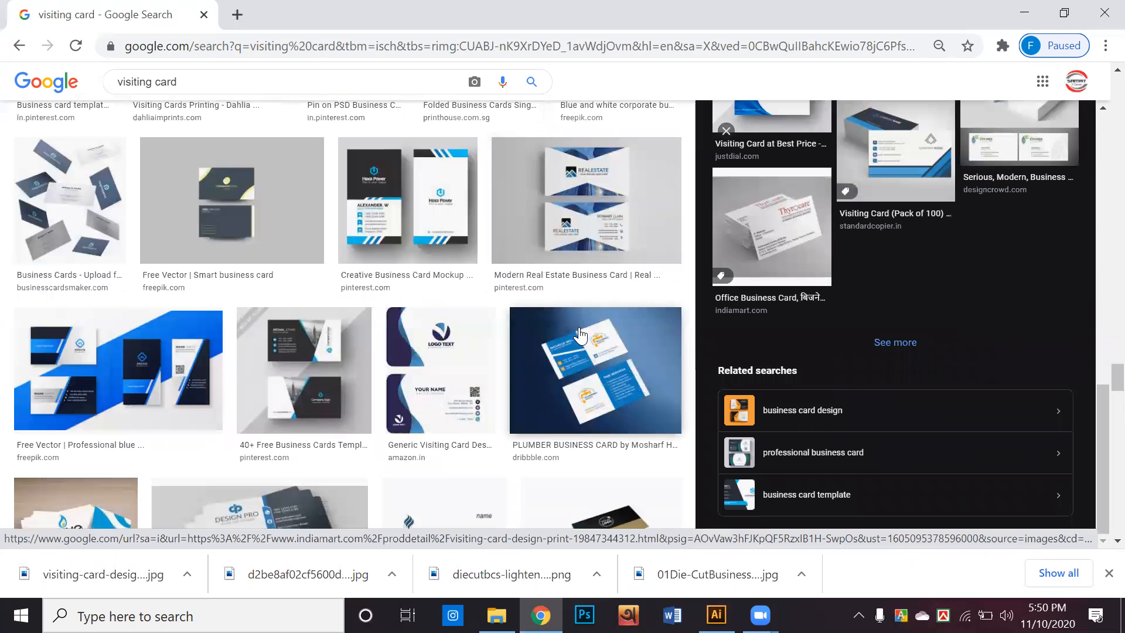
{"action": "scroll", "coordinate": [579, 334], "scroll_direction": "down", "scroll_amount": 5}
{"action": "scroll", "coordinate": [576, 332], "scroll_direction": "down", "scroll_amount": 6}
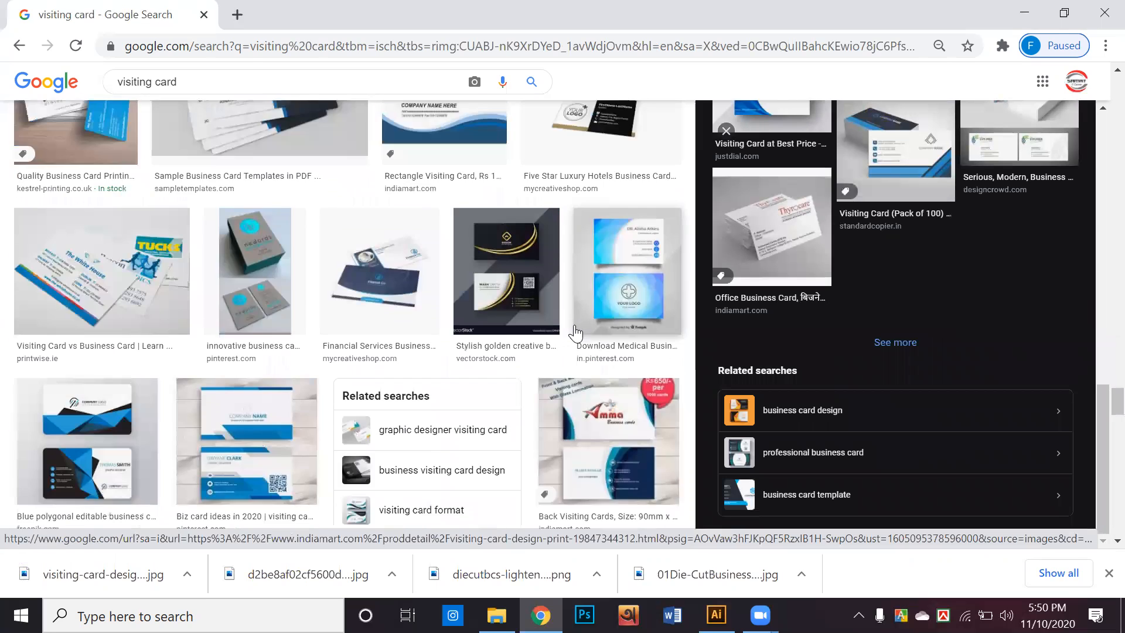
{"action": "scroll", "coordinate": [535, 238], "scroll_direction": "down", "scroll_amount": 8}
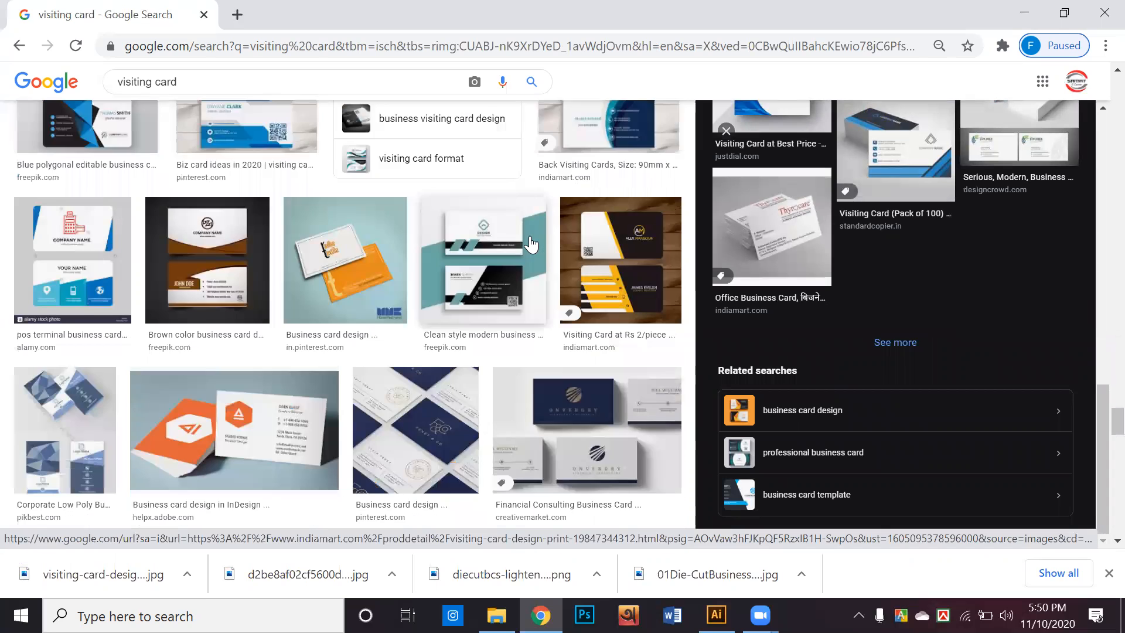
{"action": "scroll", "coordinate": [508, 287], "scroll_direction": "down", "scroll_amount": 5}
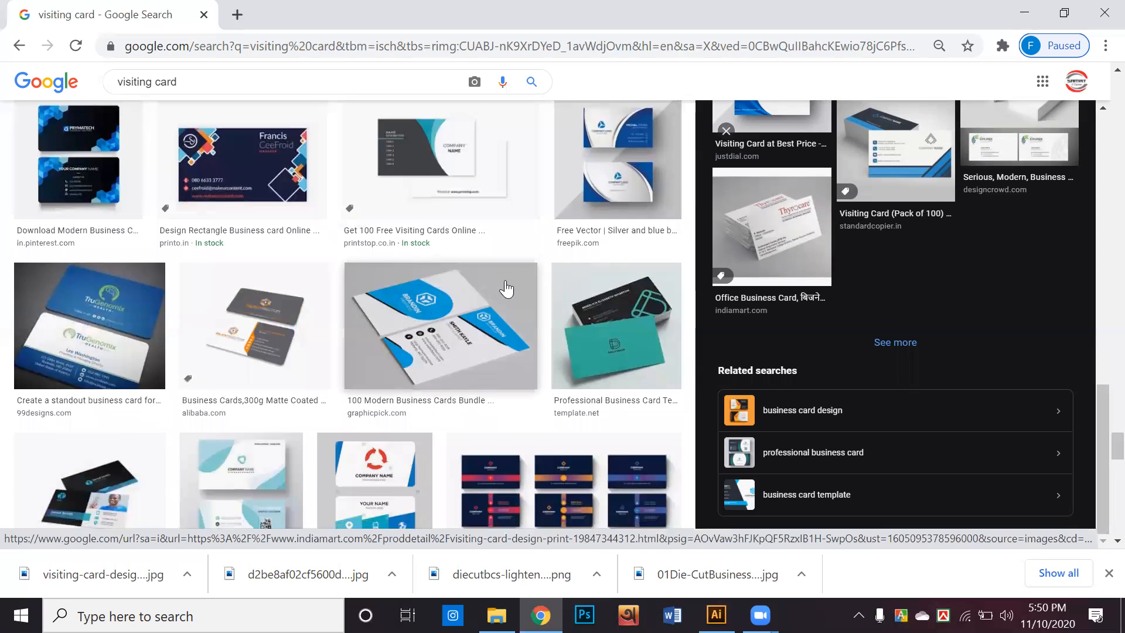
{"action": "scroll", "coordinate": [463, 264], "scroll_direction": "down", "scroll_amount": 8}
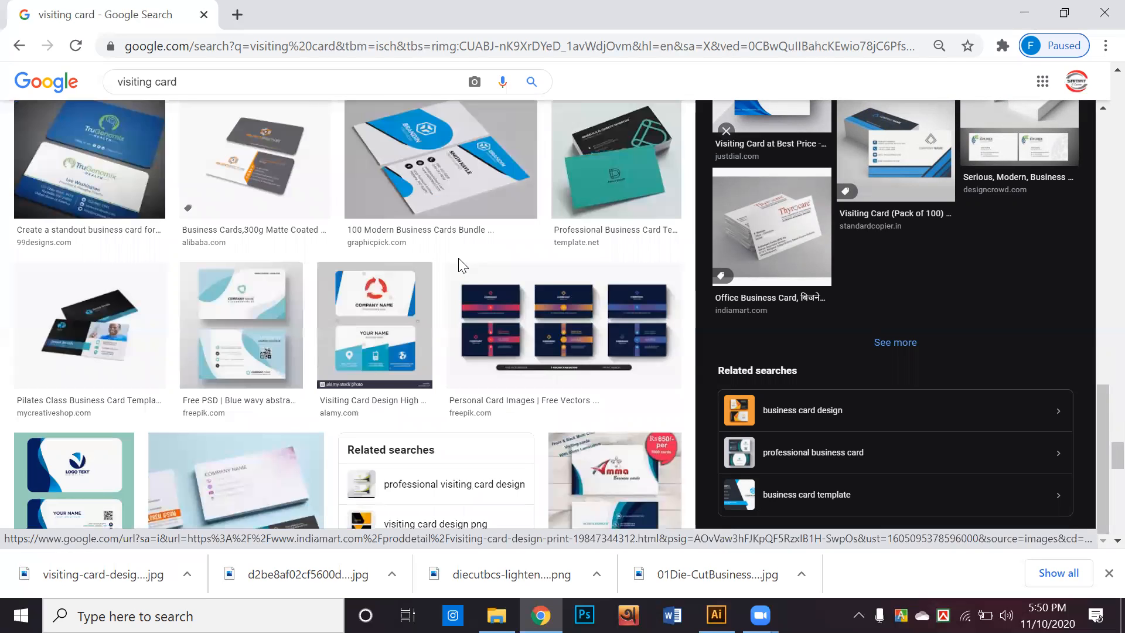
{"action": "scroll", "coordinate": [457, 267], "scroll_direction": "down", "scroll_amount": 6}
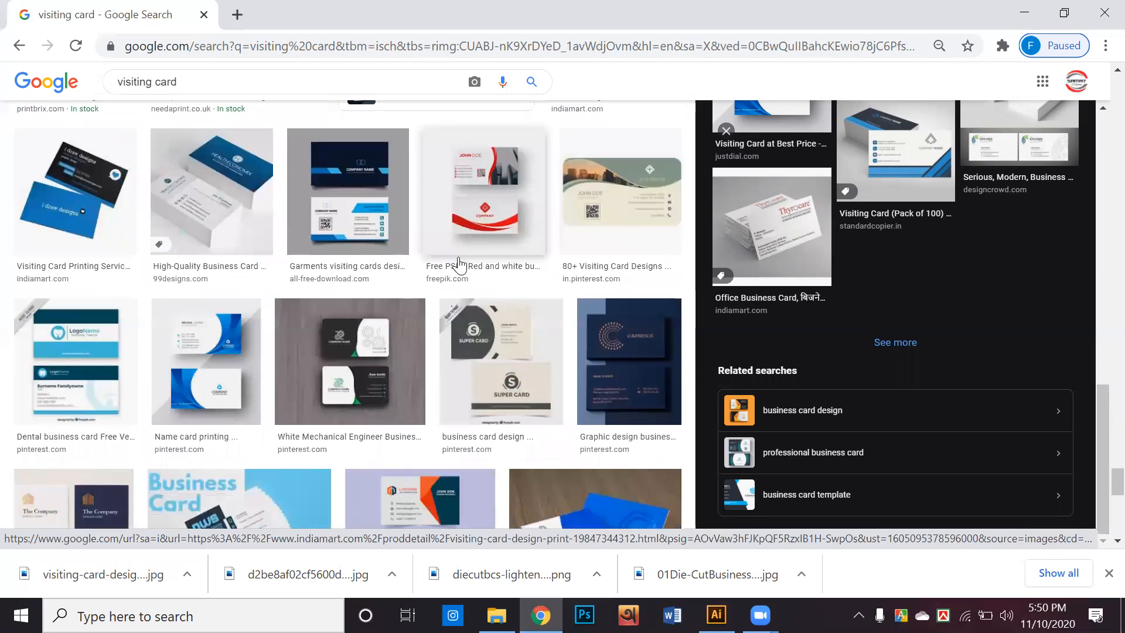
{"action": "scroll", "coordinate": [459, 270], "scroll_direction": "down", "scroll_amount": 9}
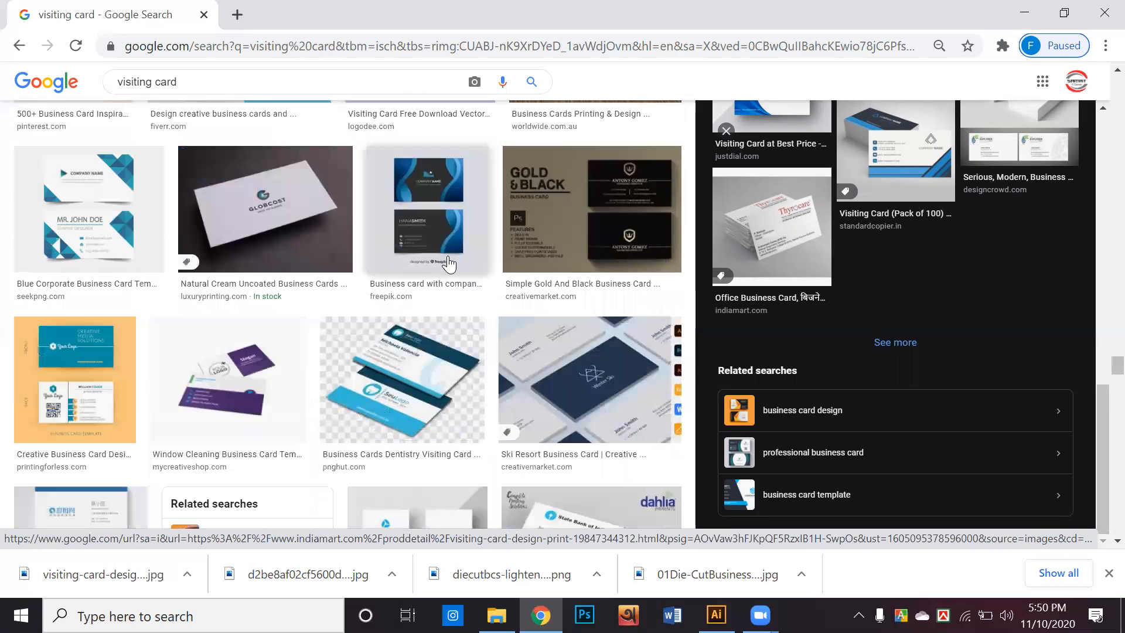
{"action": "scroll", "coordinate": [450, 265], "scroll_direction": "down", "scroll_amount": 9}
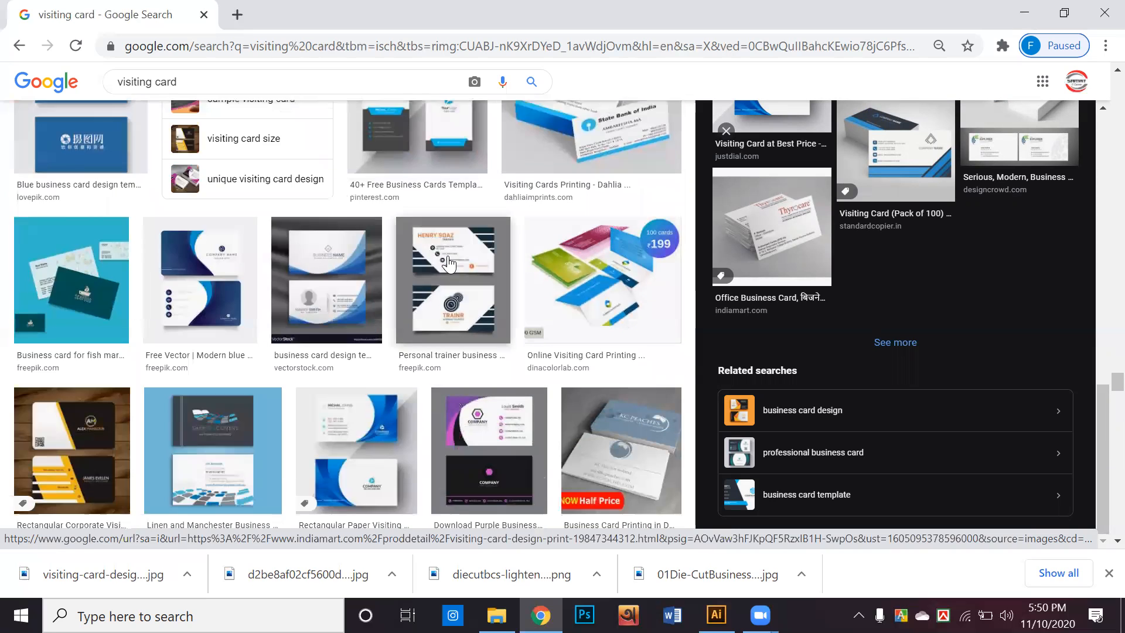
{"action": "scroll", "coordinate": [450, 265], "scroll_direction": "down", "scroll_amount": 10}
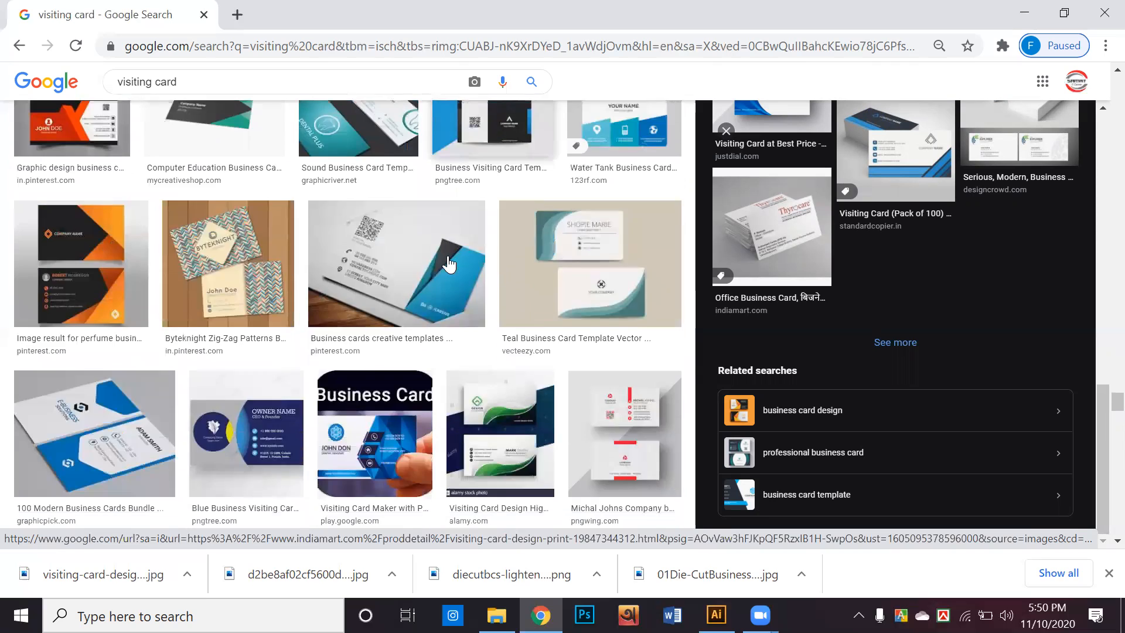
{"action": "scroll", "coordinate": [449, 268], "scroll_direction": "down", "scroll_amount": 2}
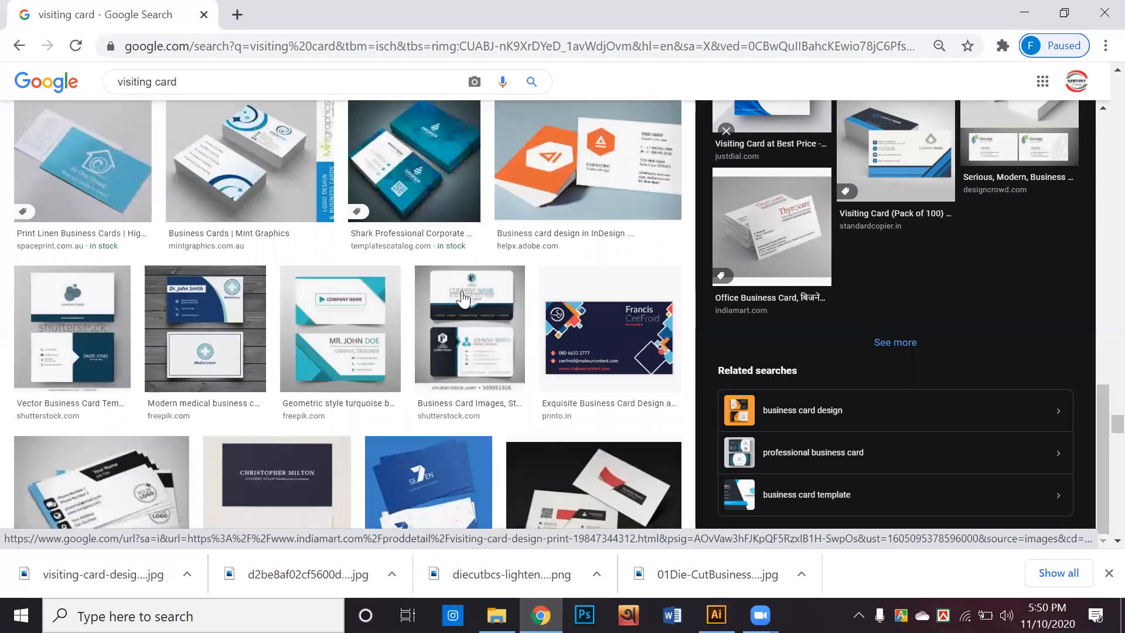
{"action": "left_click", "coordinate": [495, 340]}
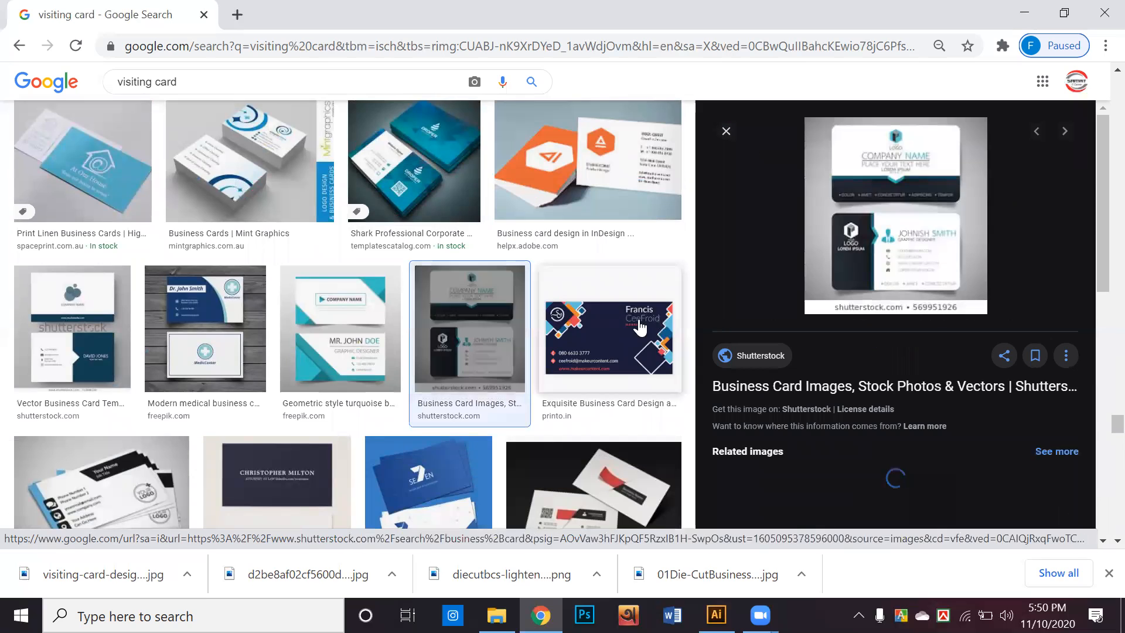
Find the PRISMA PRINTING image of a hand holding the Pegasus card and save it as business-card-01 in the ai folder
{"action": "scroll", "coordinate": [630, 321], "scroll_direction": "down", "scroll_amount": 7}
{"action": "scroll", "coordinate": [625, 320], "scroll_direction": "down", "scroll_amount": 9}
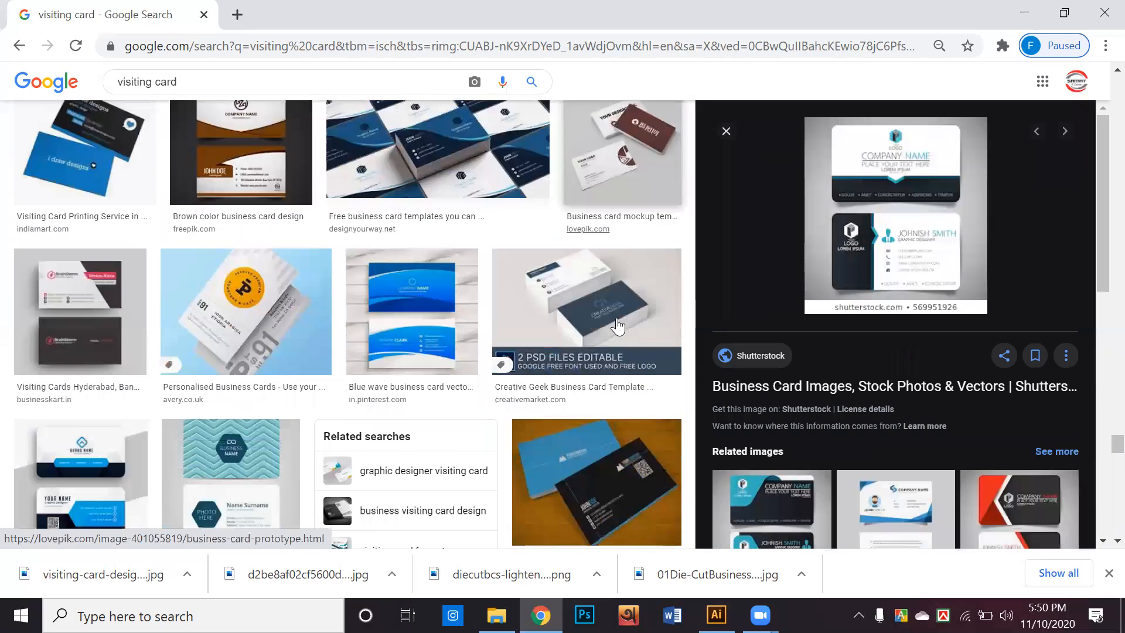
{"action": "scroll", "coordinate": [722, 337], "scroll_direction": "down", "scroll_amount": 7}
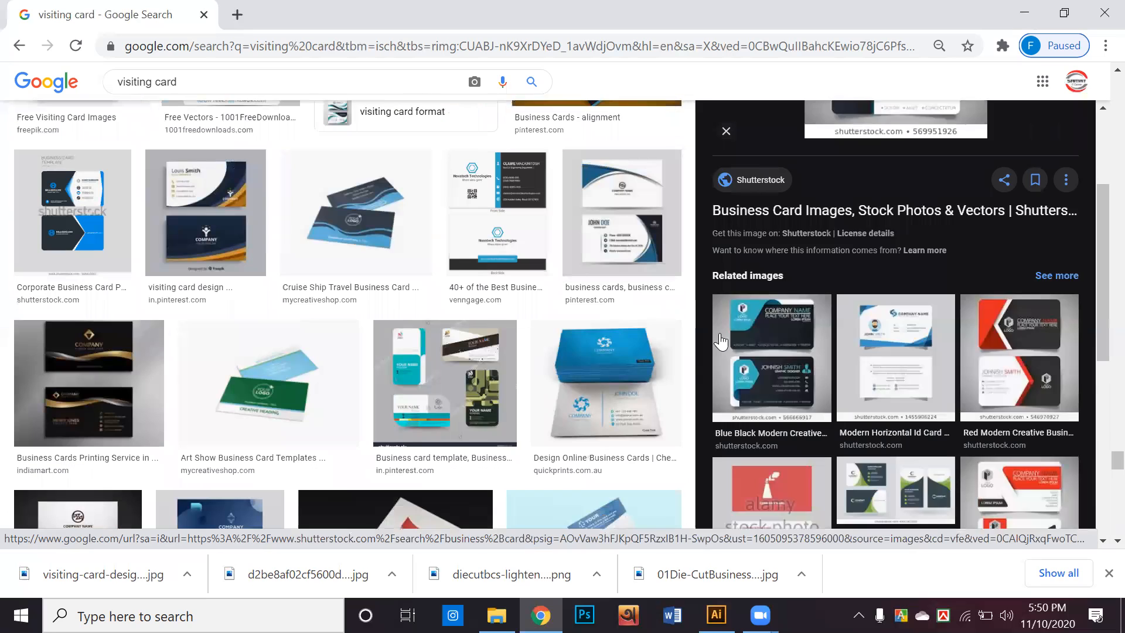
{"action": "scroll", "coordinate": [656, 369], "scroll_direction": "down", "scroll_amount": 10}
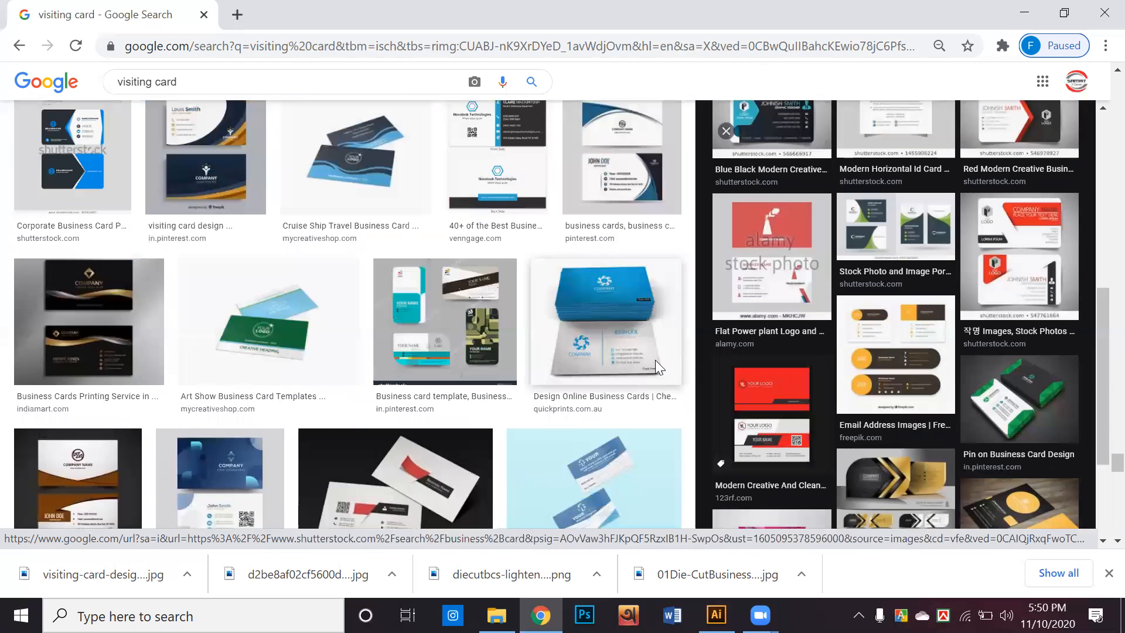
{"action": "scroll", "coordinate": [655, 366], "scroll_direction": "down", "scroll_amount": 3}
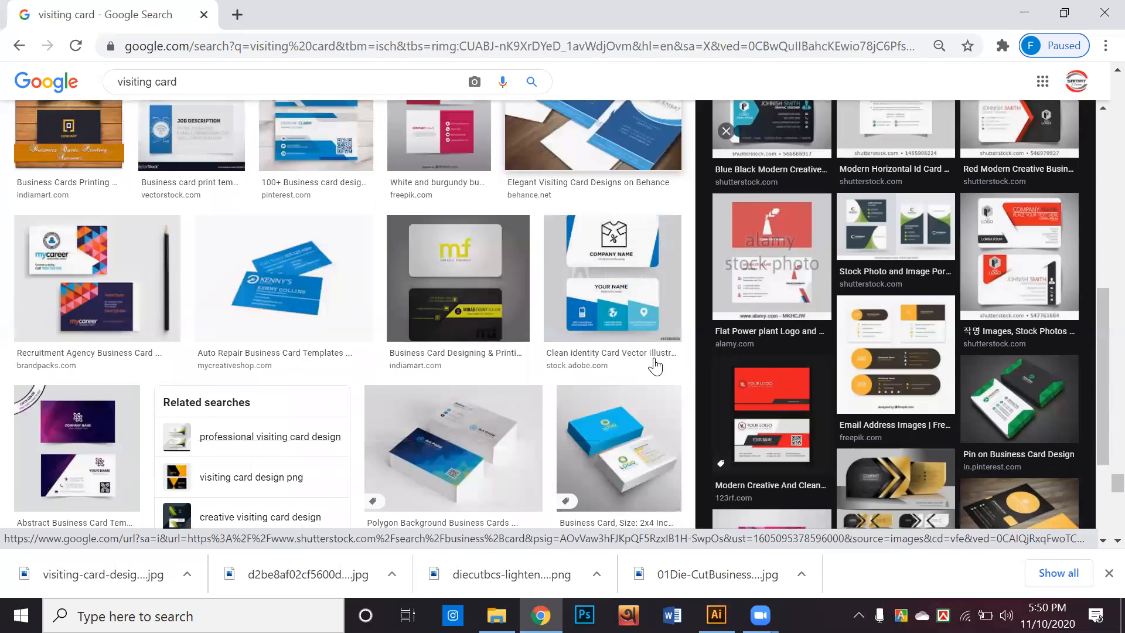
{"action": "scroll", "coordinate": [649, 361], "scroll_direction": "down", "scroll_amount": 4}
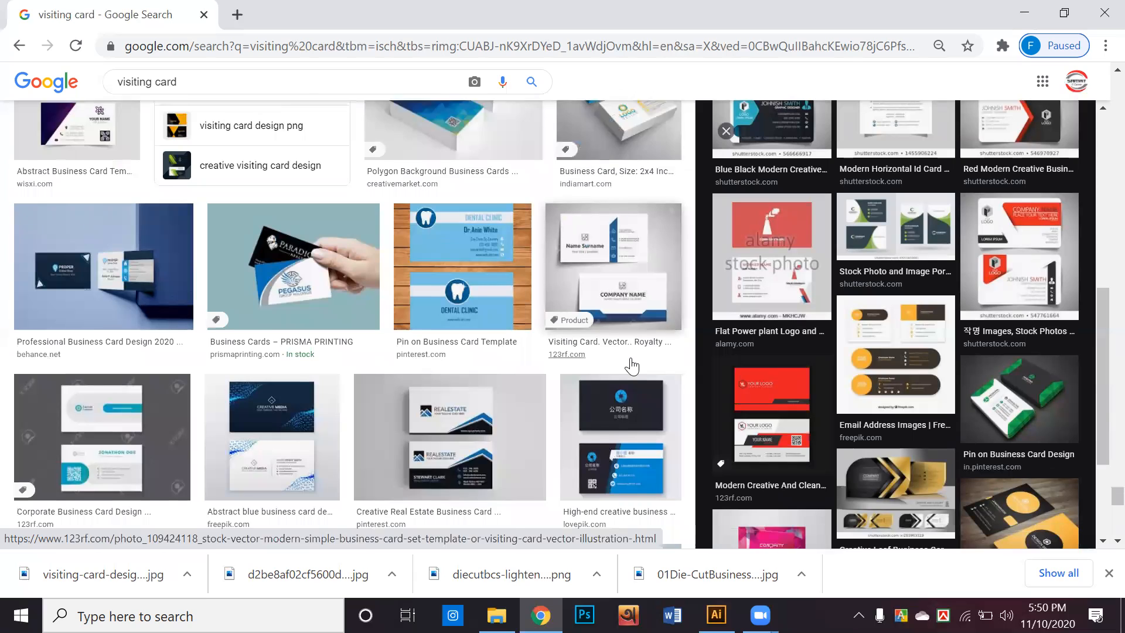
{"action": "scroll", "coordinate": [629, 365], "scroll_direction": "down", "scroll_amount": 2}
{"action": "left_click", "coordinate": [315, 232]}
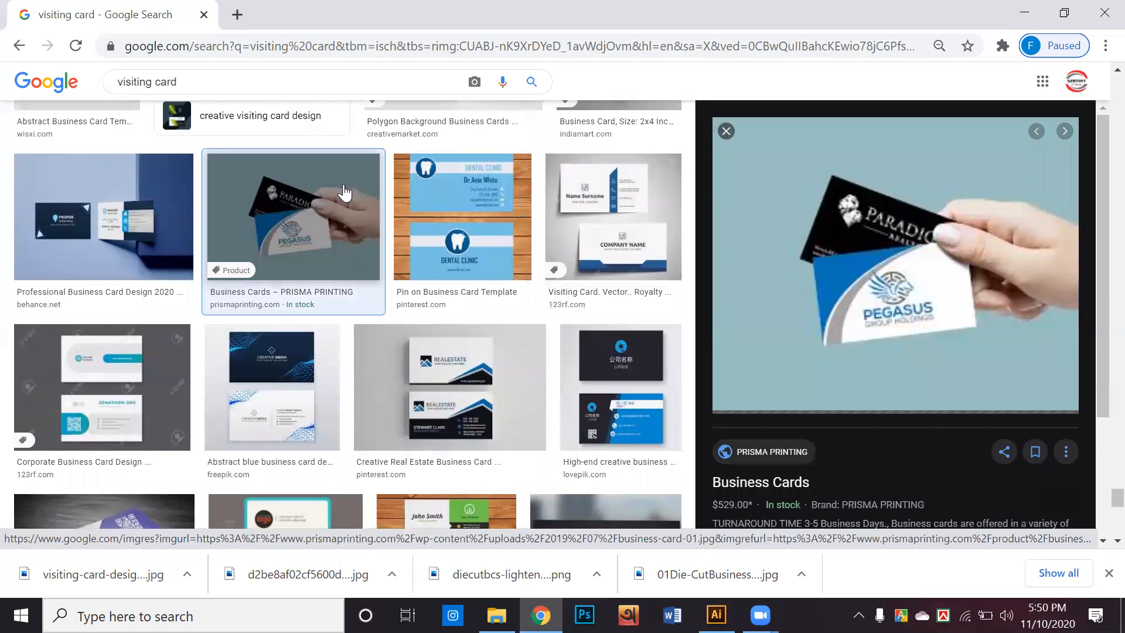
{"action": "right_click", "coordinate": [779, 187]}
{"action": "left_click", "coordinate": [805, 349]}
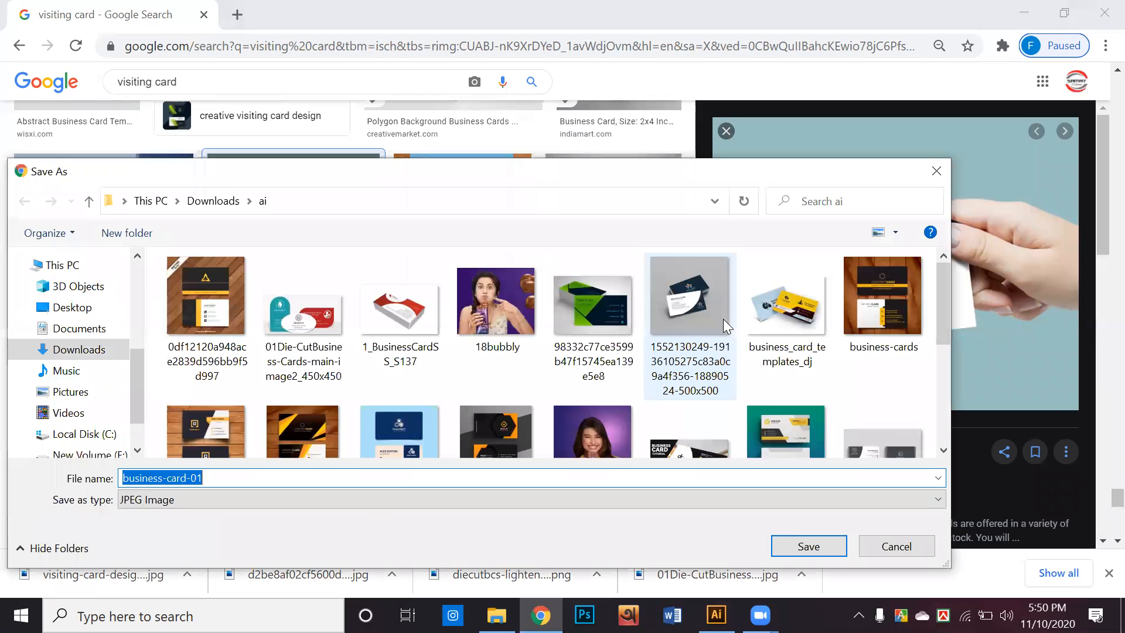
{"action": "left_click", "coordinate": [837, 538]}
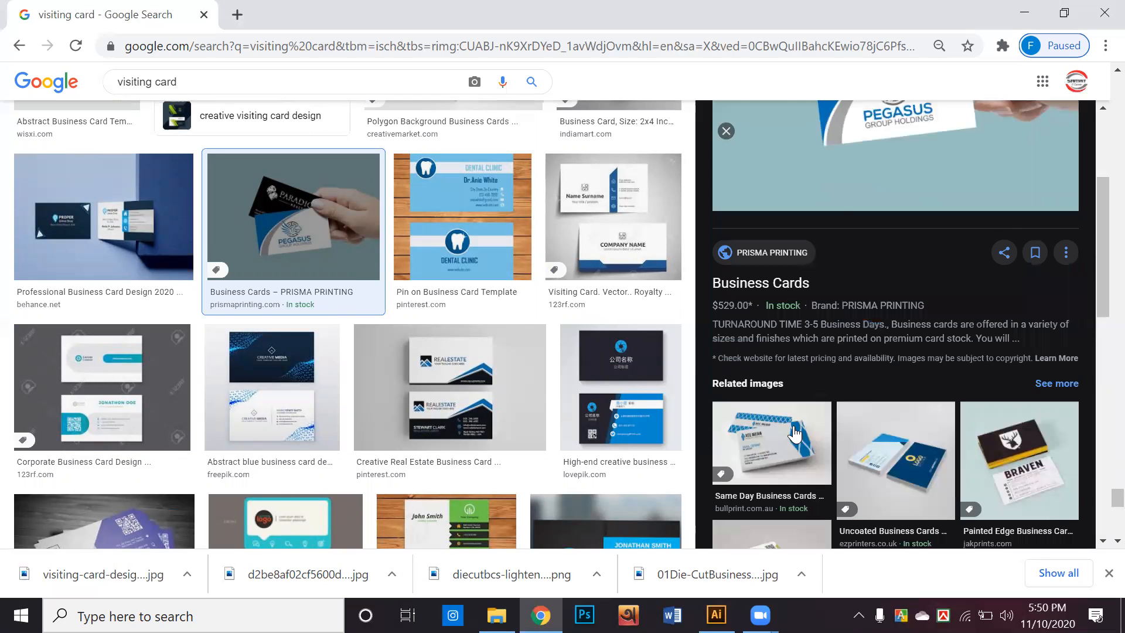
Find the Pinterest business card design image with the red, black and white Dreampix cards and save it
{"action": "scroll", "coordinate": [795, 433], "scroll_direction": "down", "scroll_amount": 10}
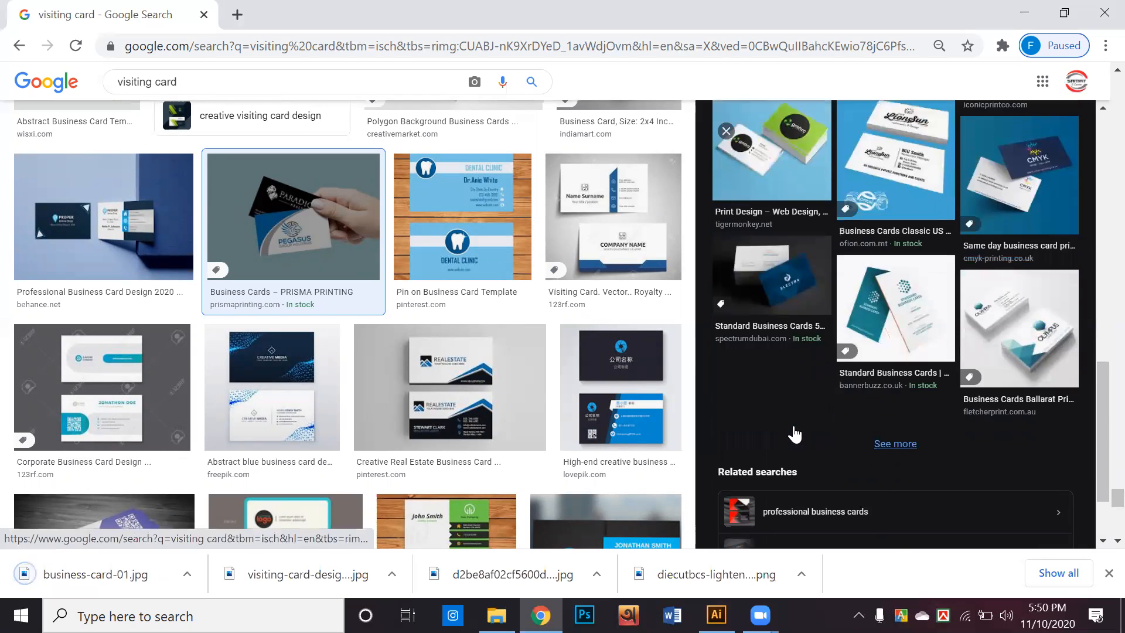
{"action": "scroll", "coordinate": [795, 434], "scroll_direction": "down", "scroll_amount": 2}
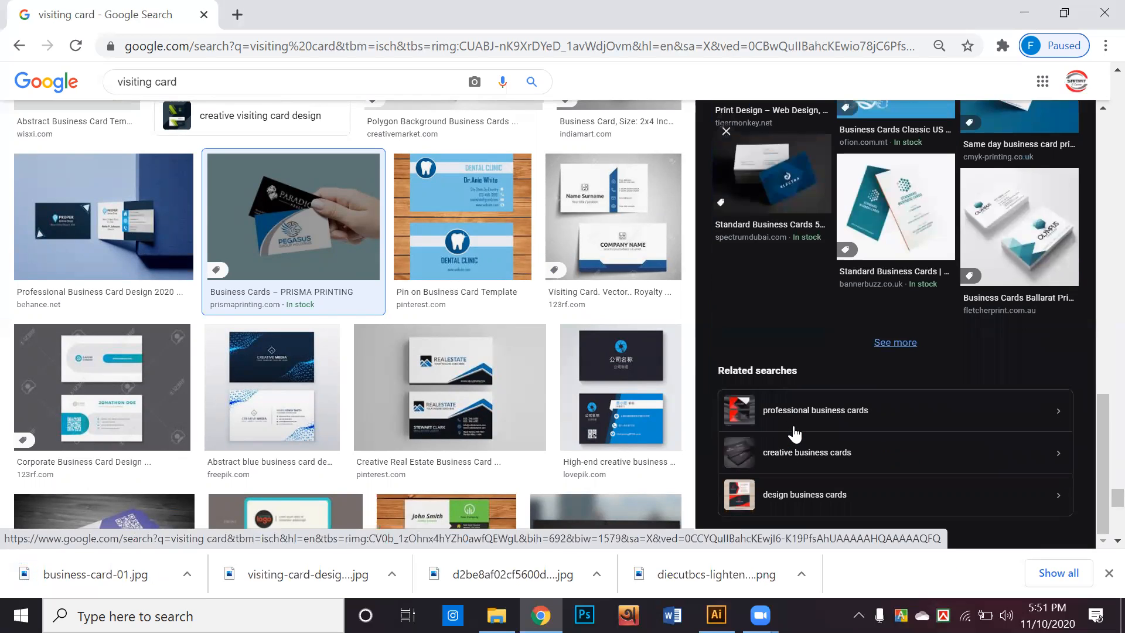
{"action": "scroll", "coordinate": [795, 434], "scroll_direction": "down", "scroll_amount": 3}
{"action": "scroll", "coordinate": [737, 410], "scroll_direction": "down", "scroll_amount": 3}
{"action": "scroll", "coordinate": [737, 411], "scroll_direction": "down", "scroll_amount": 3}
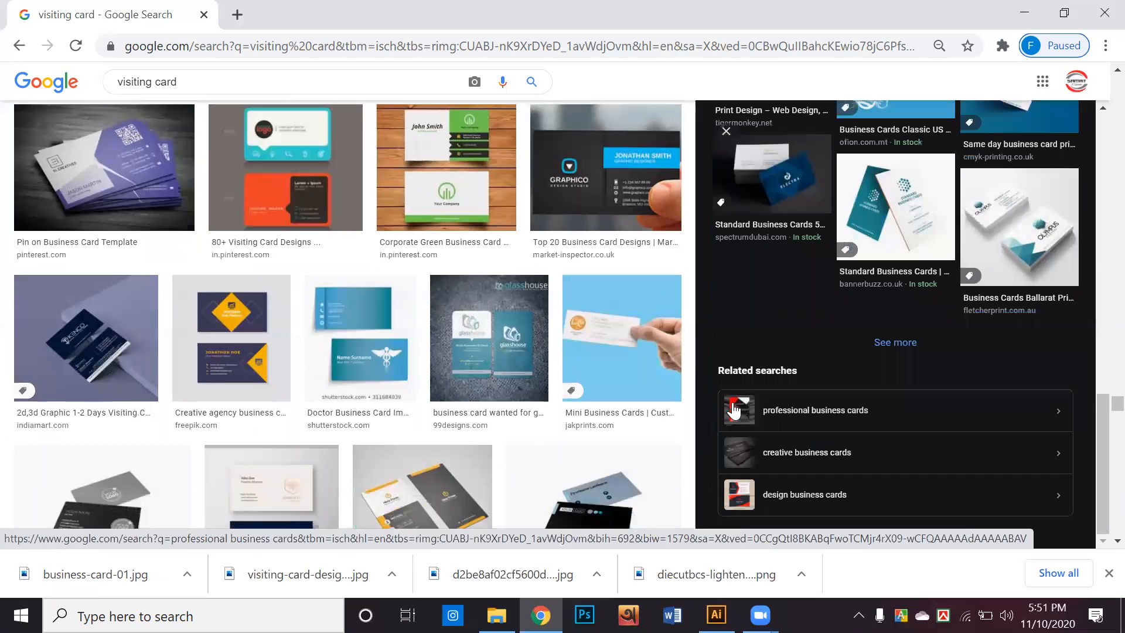
{"action": "scroll", "coordinate": [686, 407], "scroll_direction": "down", "scroll_amount": 3}
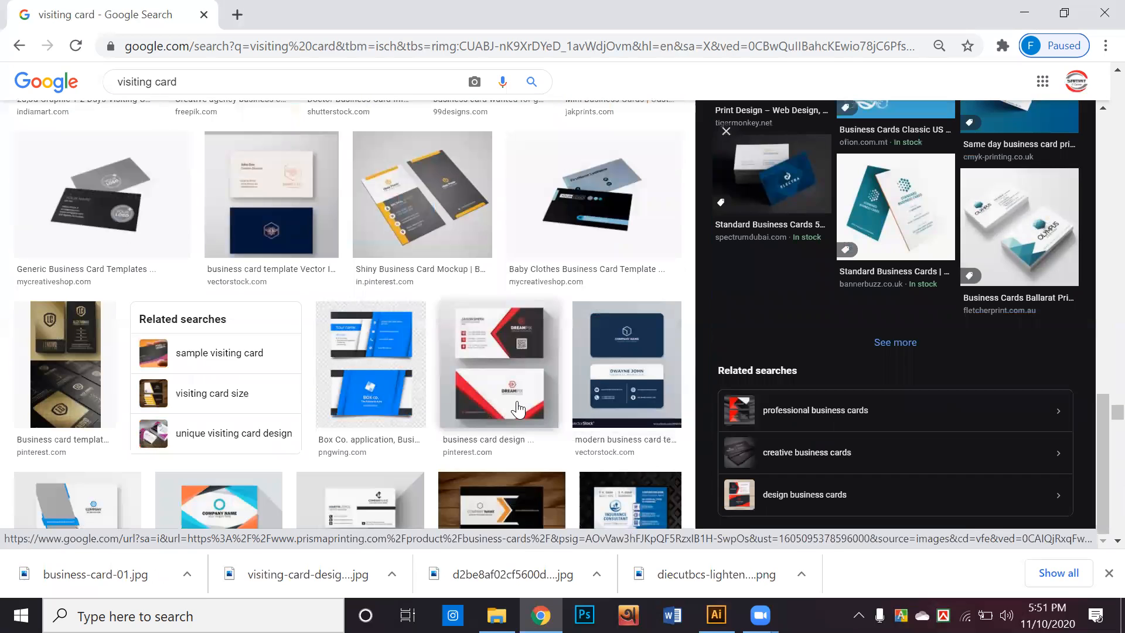
{"action": "left_click", "coordinate": [518, 406]}
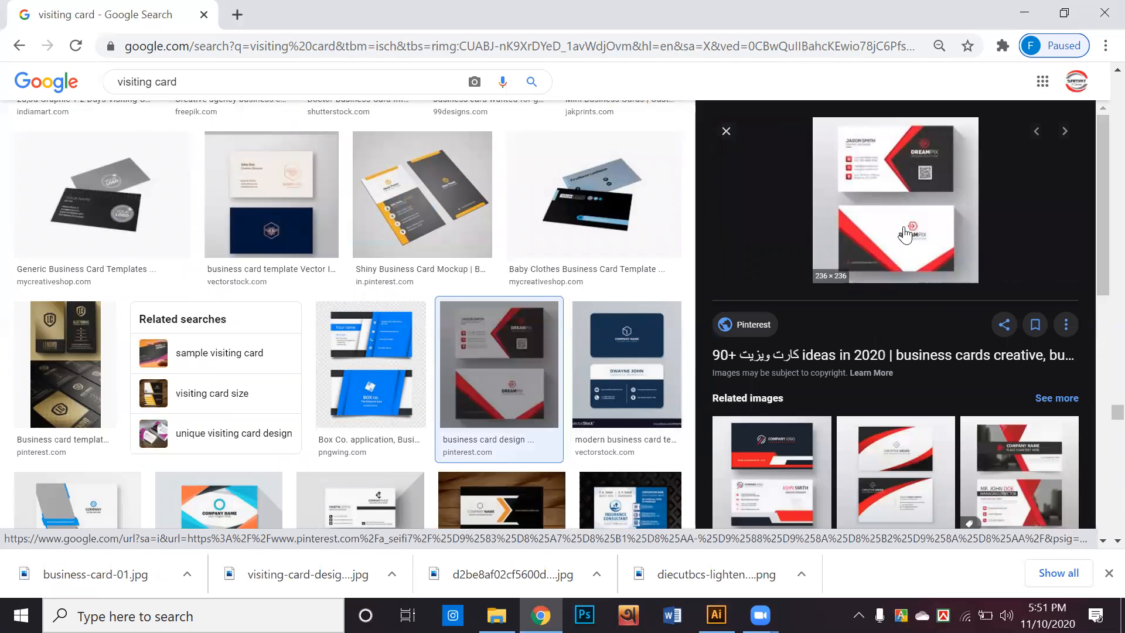
{"action": "right_click", "coordinate": [897, 209]}
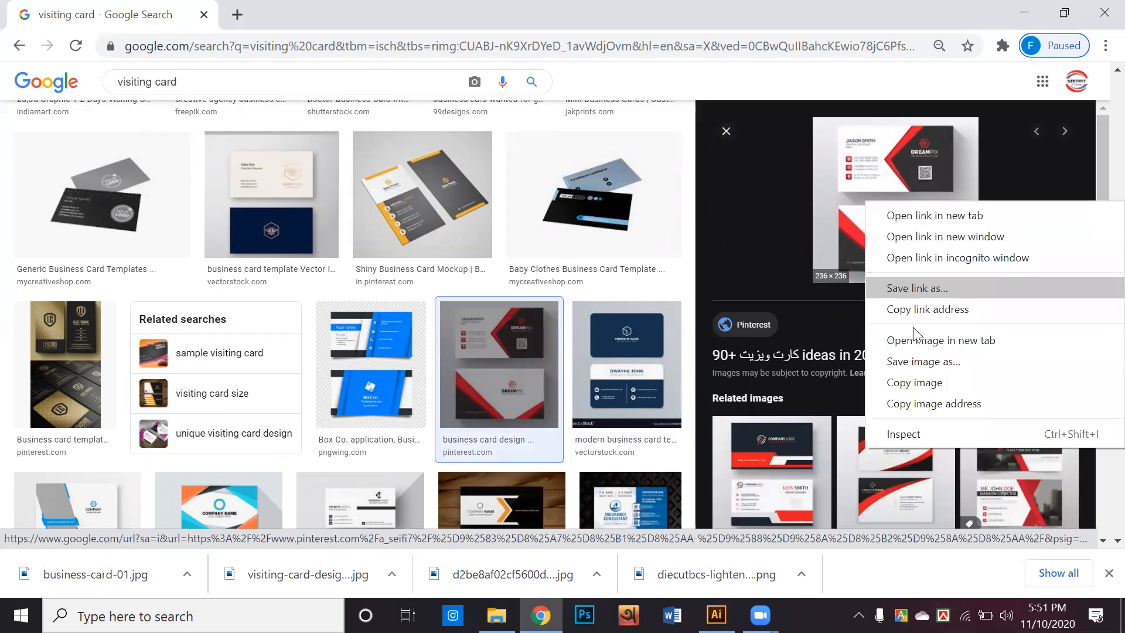
{"action": "left_click", "coordinate": [913, 362]}
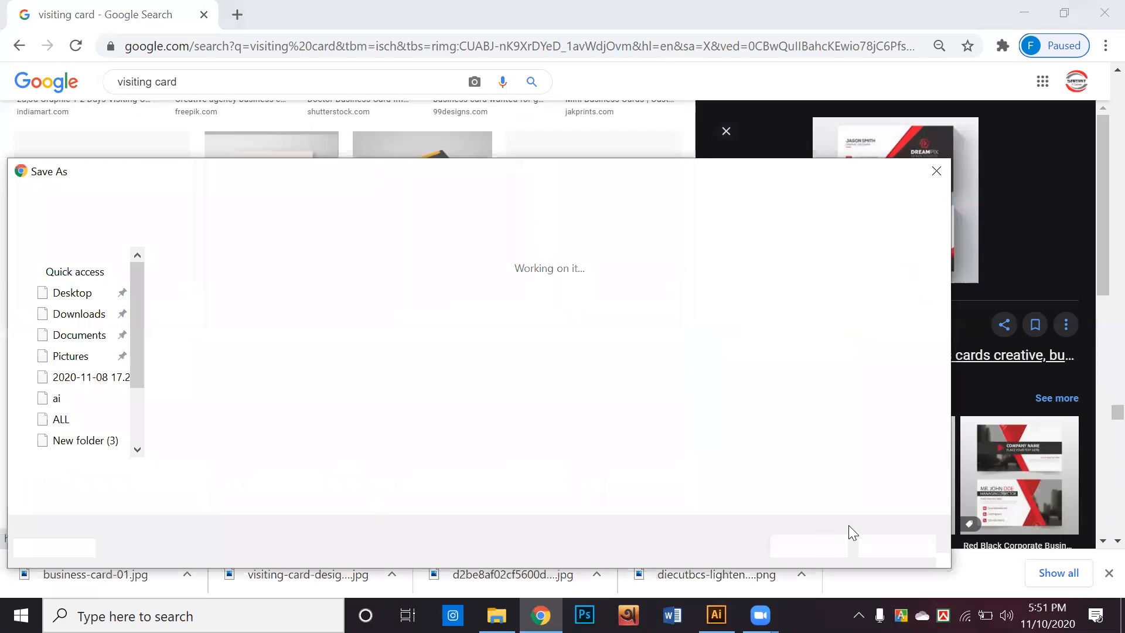
{"action": "left_click", "coordinate": [814, 545]}
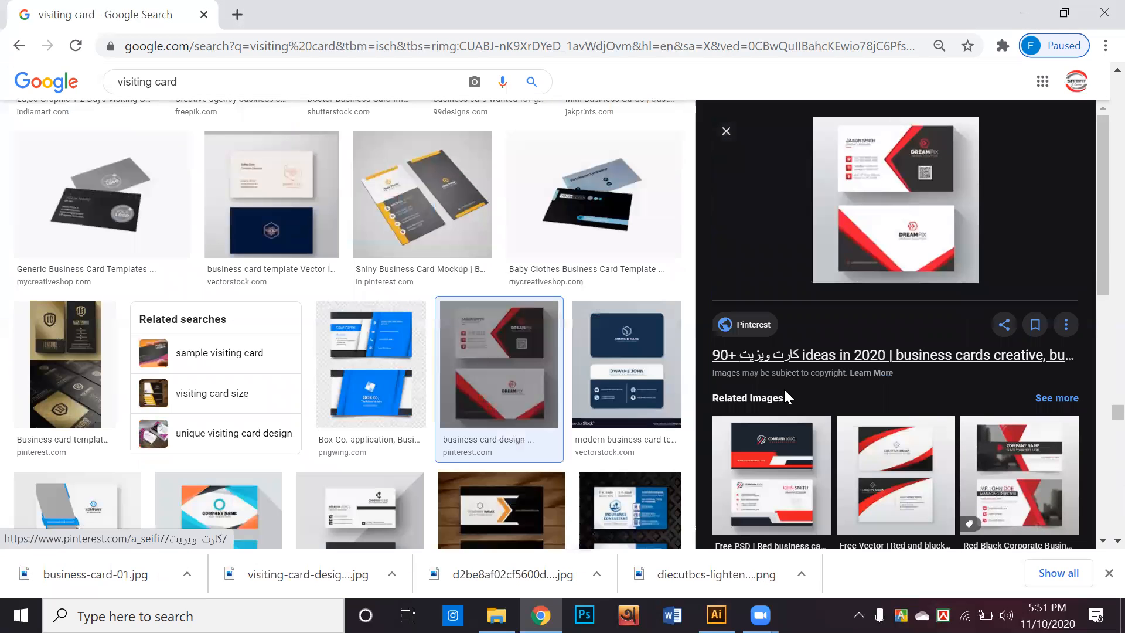
Find the Lovepik modern corporate business card image in the related images and save it as 2081_detail in the ai folder
{"action": "scroll", "coordinate": [761, 370], "scroll_direction": "down", "scroll_amount": 7}
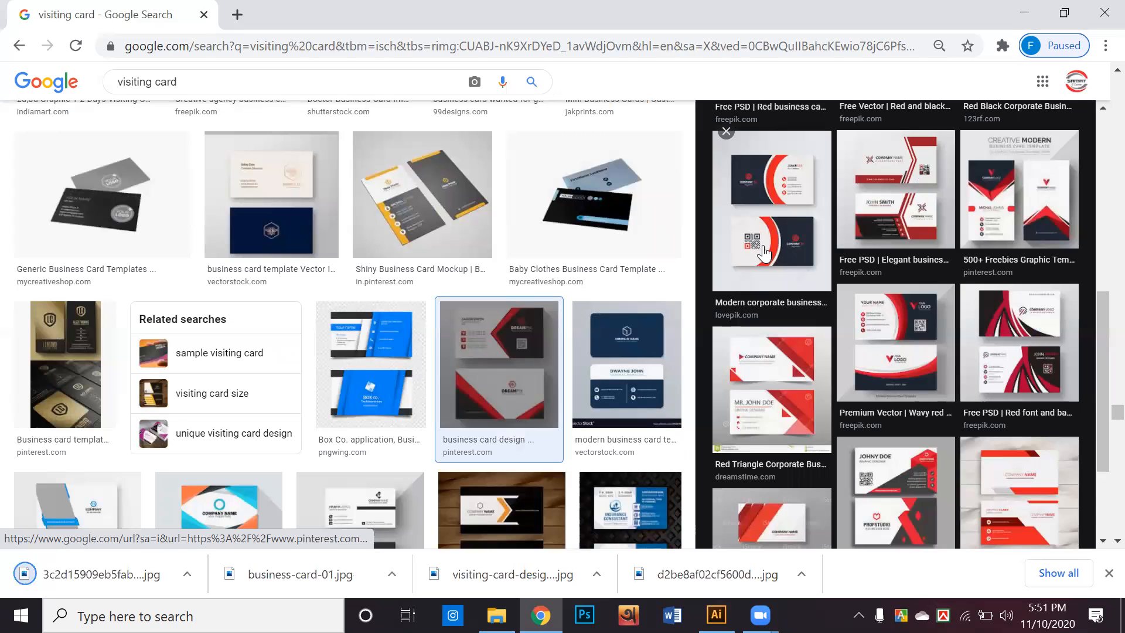
{"action": "left_click", "coordinate": [764, 252]}
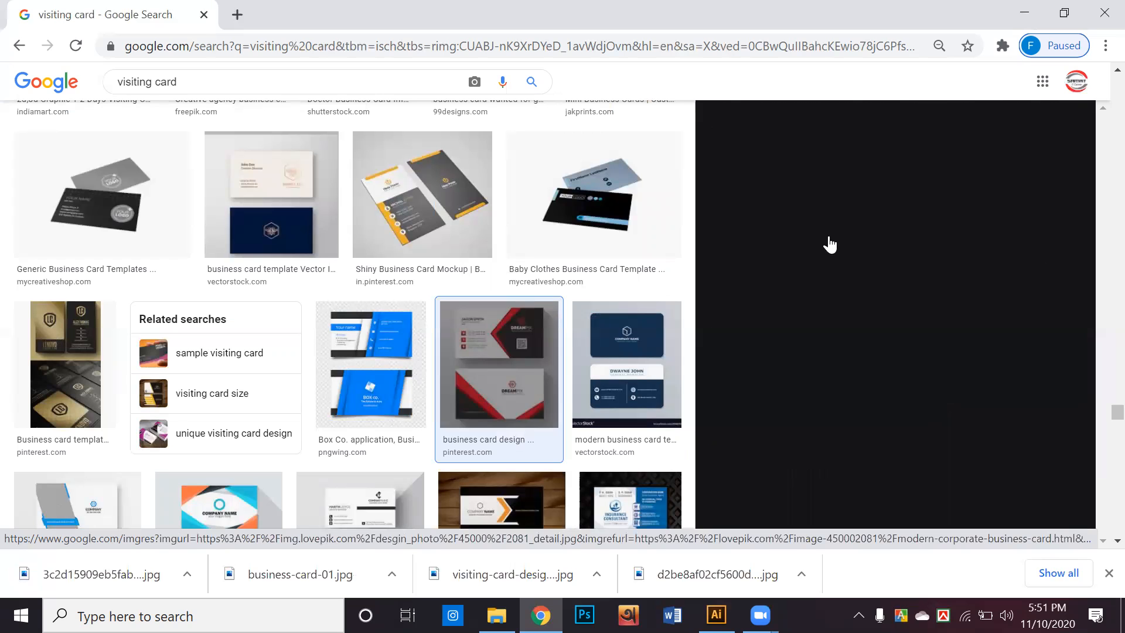
{"action": "right_click", "coordinate": [872, 398]}
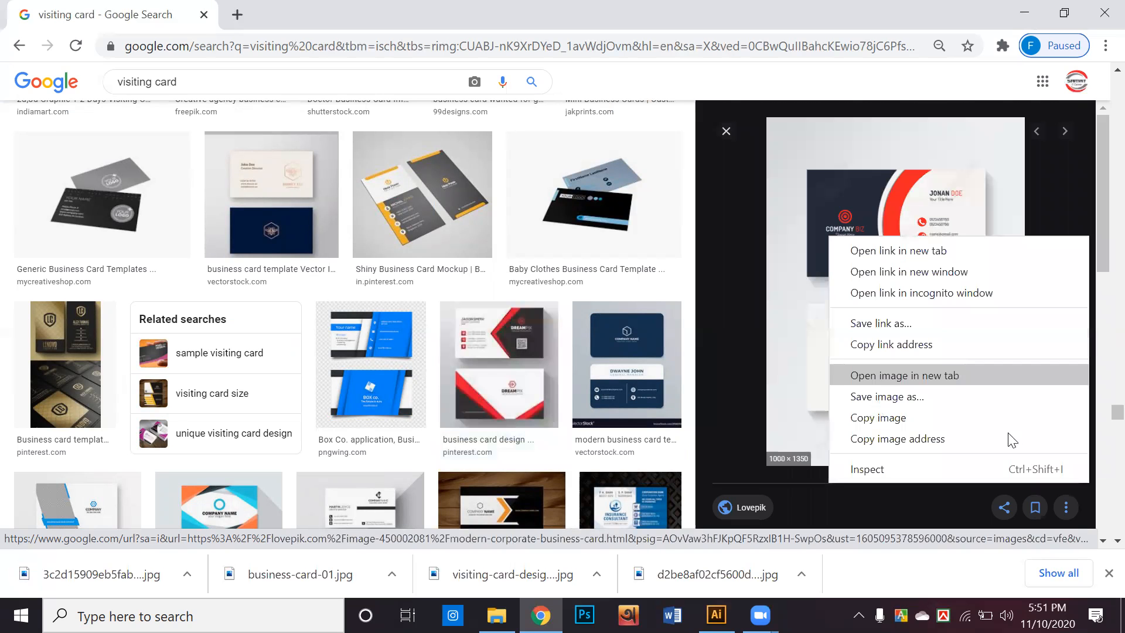
{"action": "left_click", "coordinate": [887, 397]}
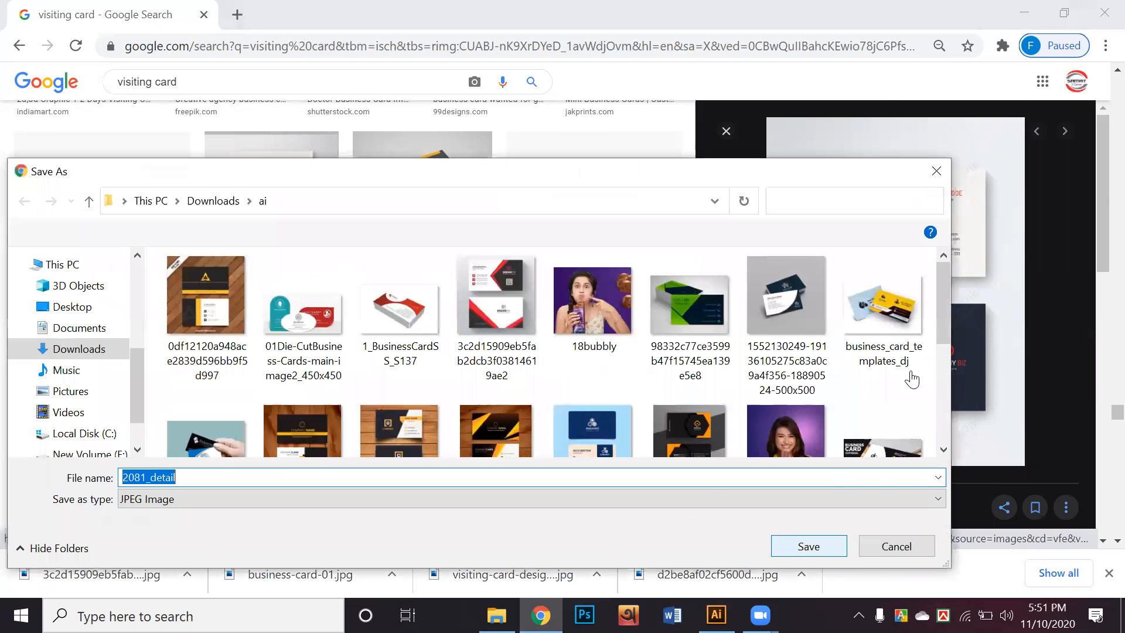
Look through the Lovepik card's related images and the remaining visiting card results, and open the full set of related images
{"action": "scroll", "coordinate": [912, 380], "scroll_direction": "down", "scroll_amount": 3}
{"action": "scroll", "coordinate": [912, 379], "scroll_direction": "down", "scroll_amount": 3}
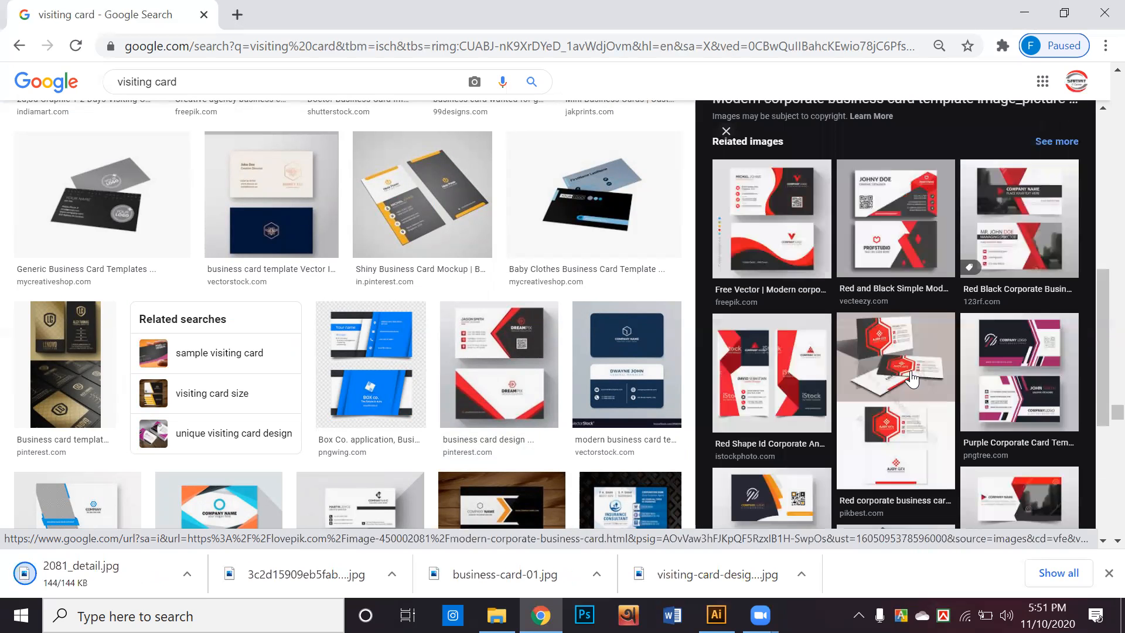
{"action": "scroll", "coordinate": [911, 381], "scroll_direction": "down", "scroll_amount": 3}
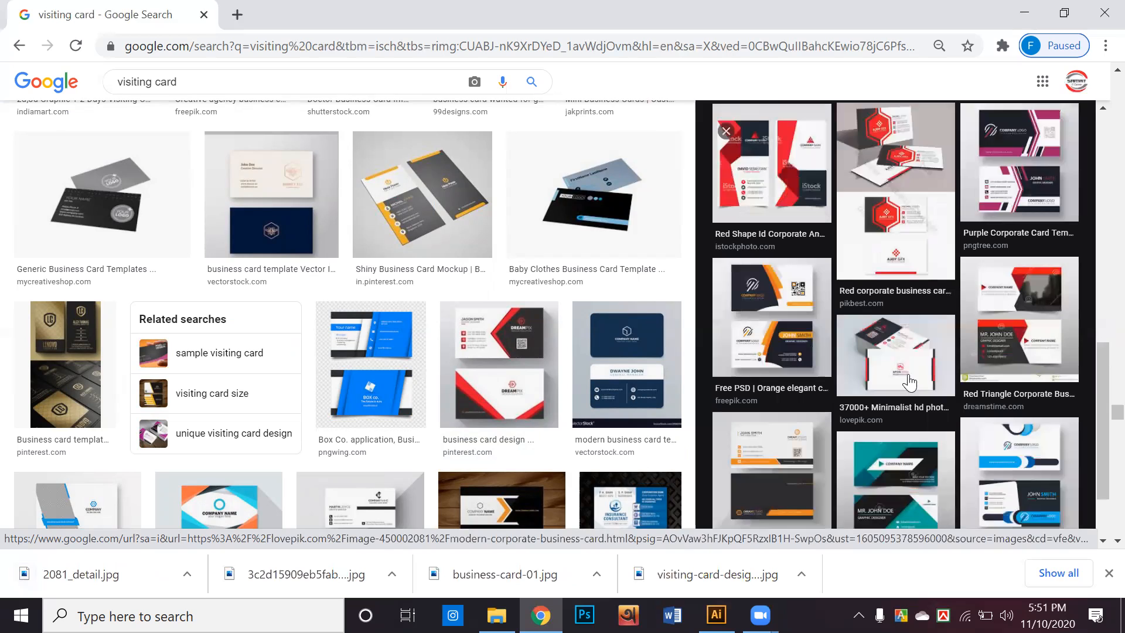
{"action": "scroll", "coordinate": [910, 382], "scroll_direction": "down", "scroll_amount": 3}
{"action": "scroll", "coordinate": [832, 378], "scroll_direction": "down", "scroll_amount": 3}
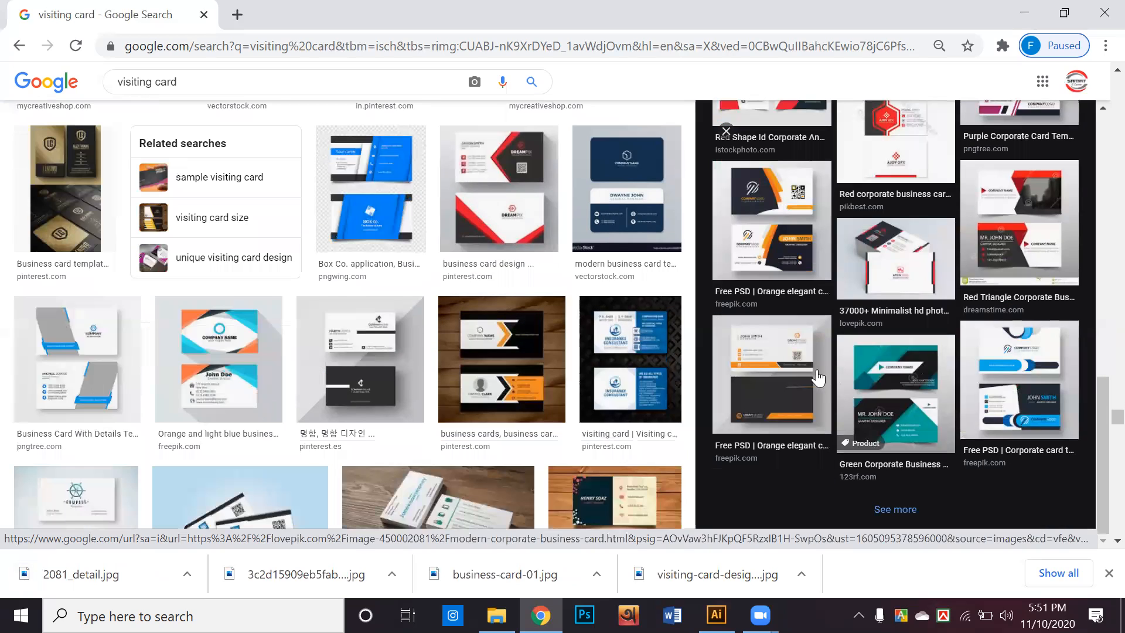
{"action": "scroll", "coordinate": [819, 378], "scroll_direction": "down", "scroll_amount": 3}
{"action": "scroll", "coordinate": [820, 369], "scroll_direction": "down", "scroll_amount": 3}
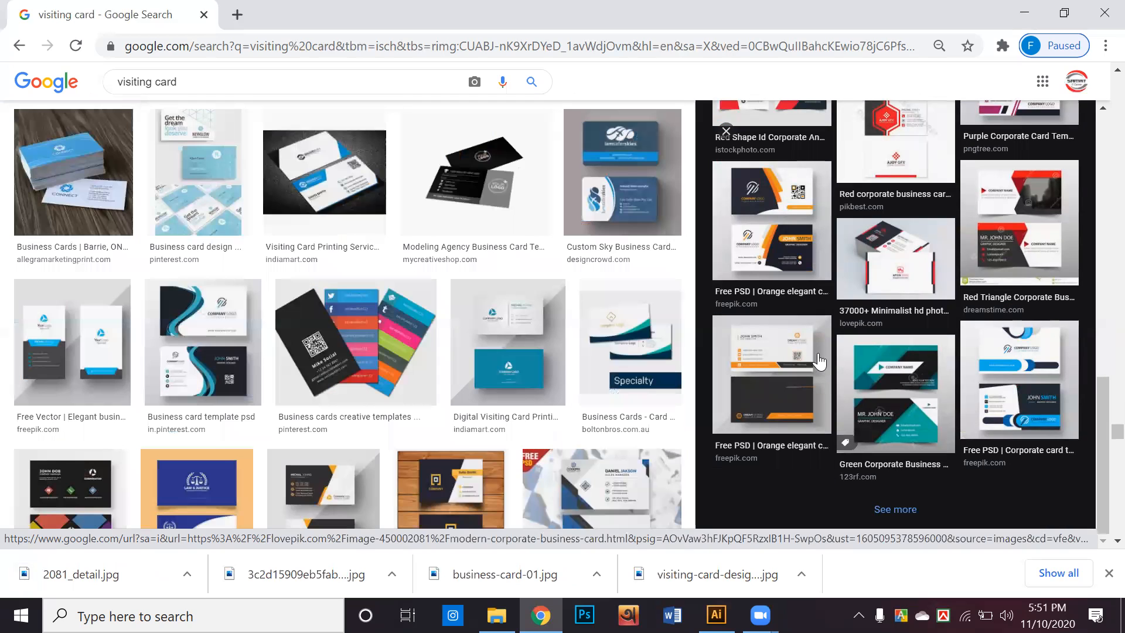
{"action": "scroll", "coordinate": [818, 362], "scroll_direction": "down", "scroll_amount": 3}
{"action": "scroll", "coordinate": [706, 366], "scroll_direction": "down", "scroll_amount": 3}
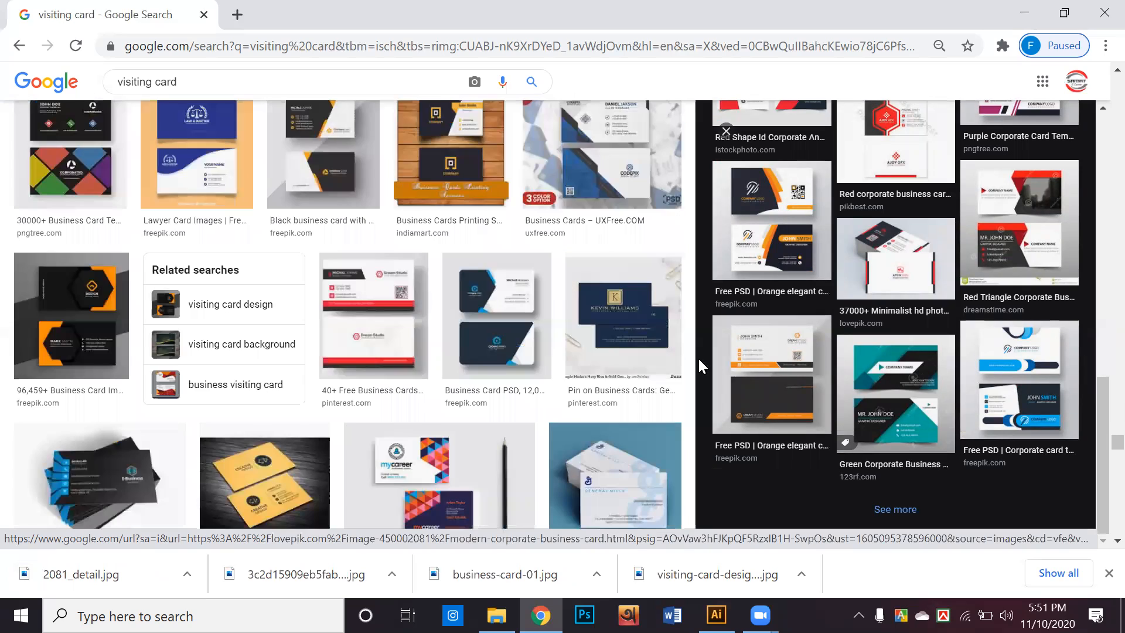
{"action": "scroll", "coordinate": [701, 364], "scroll_direction": "down", "scroll_amount": 3}
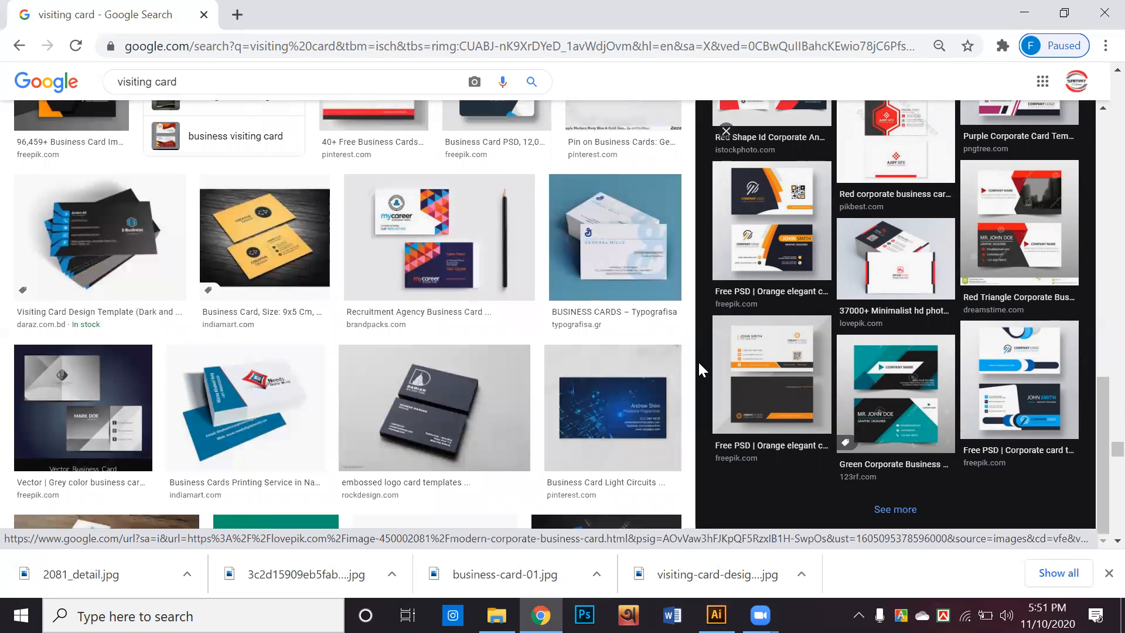
{"action": "scroll", "coordinate": [692, 362], "scroll_direction": "down", "scroll_amount": 2}
{"action": "scroll", "coordinate": [439, 332], "scroll_direction": "down", "scroll_amount": 4}
{"action": "scroll", "coordinate": [439, 332], "scroll_direction": "down", "scroll_amount": 4}
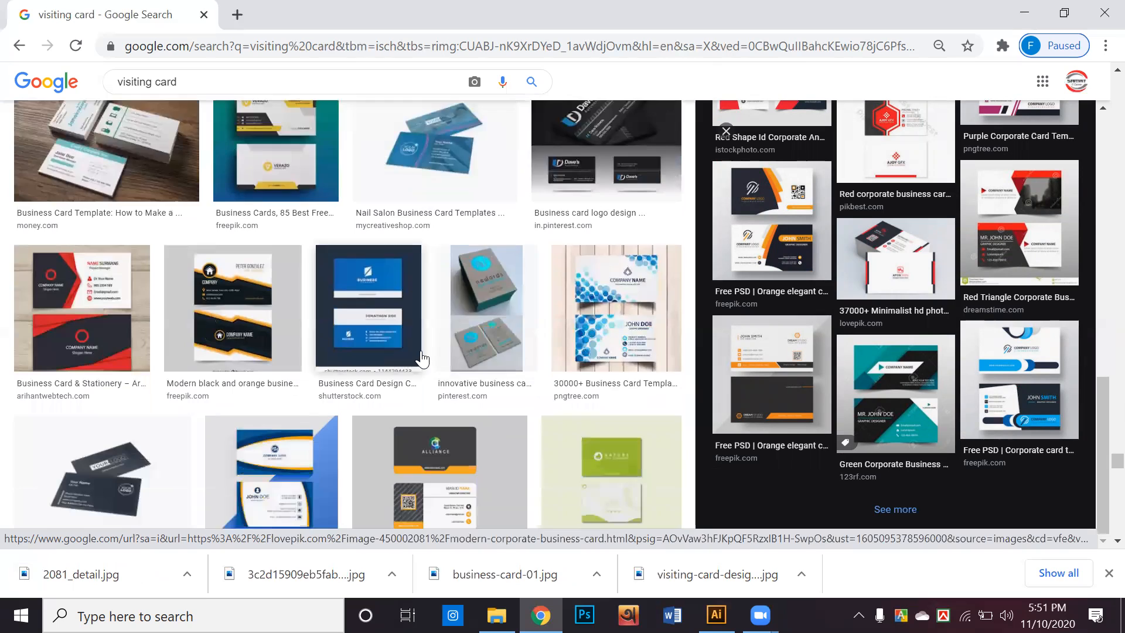
{"action": "scroll", "coordinate": [422, 359], "scroll_direction": "down", "scroll_amount": 2}
{"action": "scroll", "coordinate": [422, 359], "scroll_direction": "down", "scroll_amount": 8}
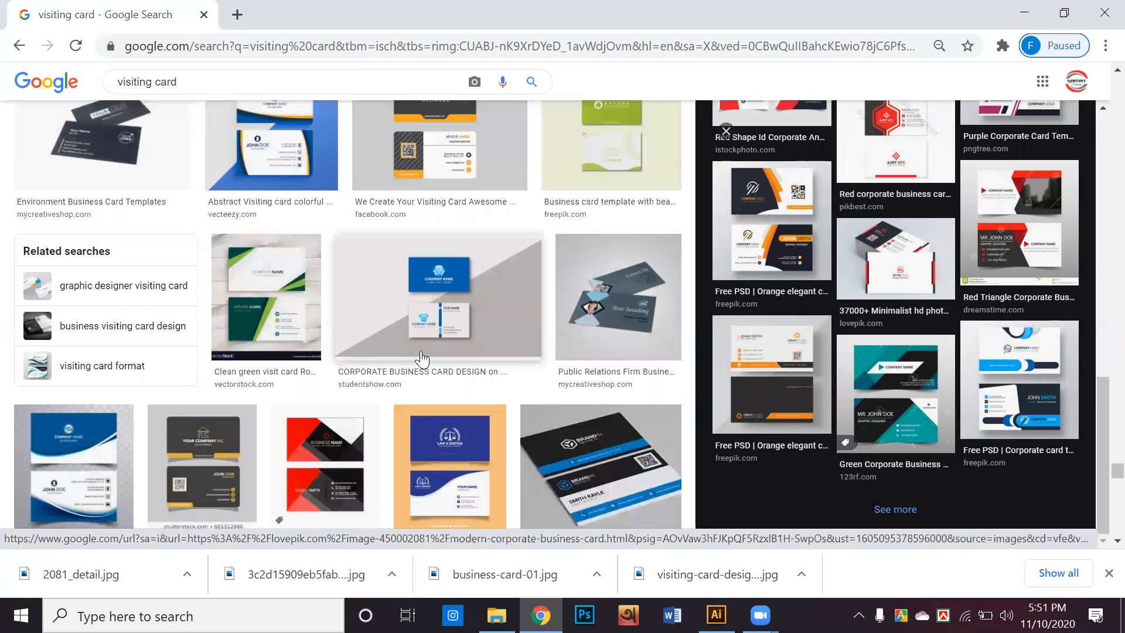
{"action": "scroll", "coordinate": [422, 359], "scroll_direction": "down", "scroll_amount": 10}
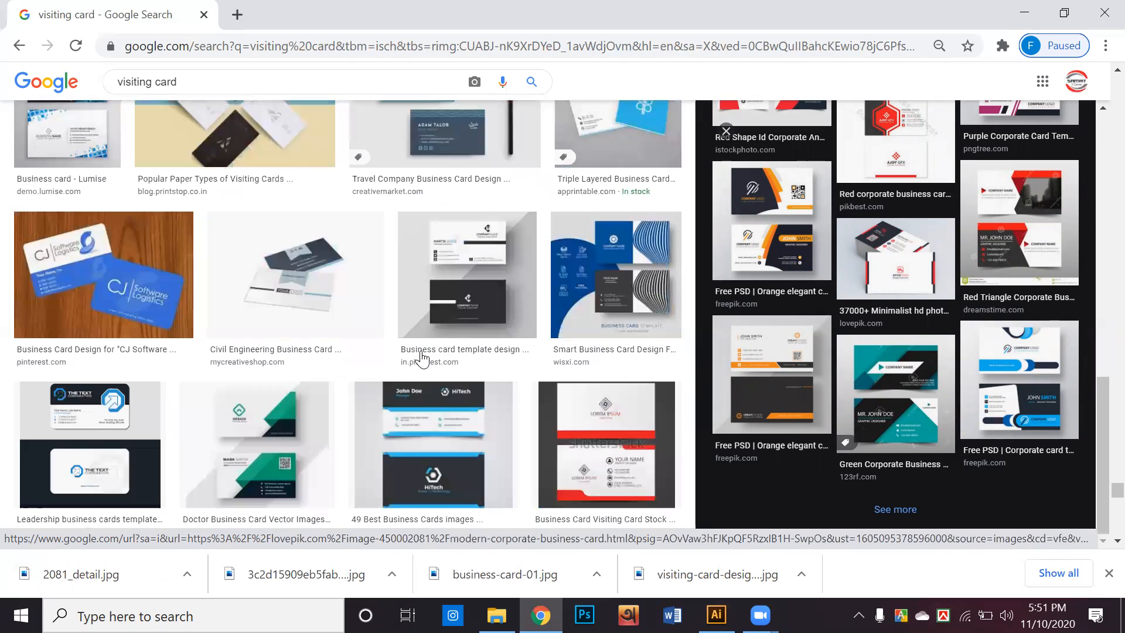
{"action": "scroll", "coordinate": [422, 358], "scroll_direction": "down", "scroll_amount": 8}
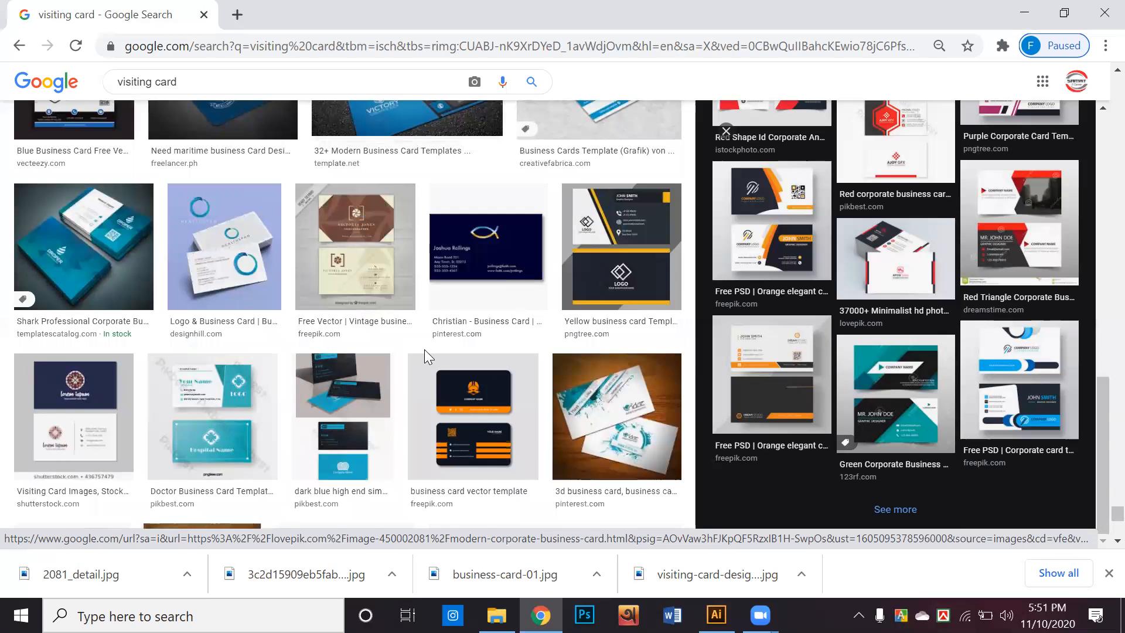
{"action": "scroll", "coordinate": [425, 349], "scroll_direction": "down", "scroll_amount": 3}
{"action": "scroll", "coordinate": [427, 356], "scroll_direction": "down", "scroll_amount": 5}
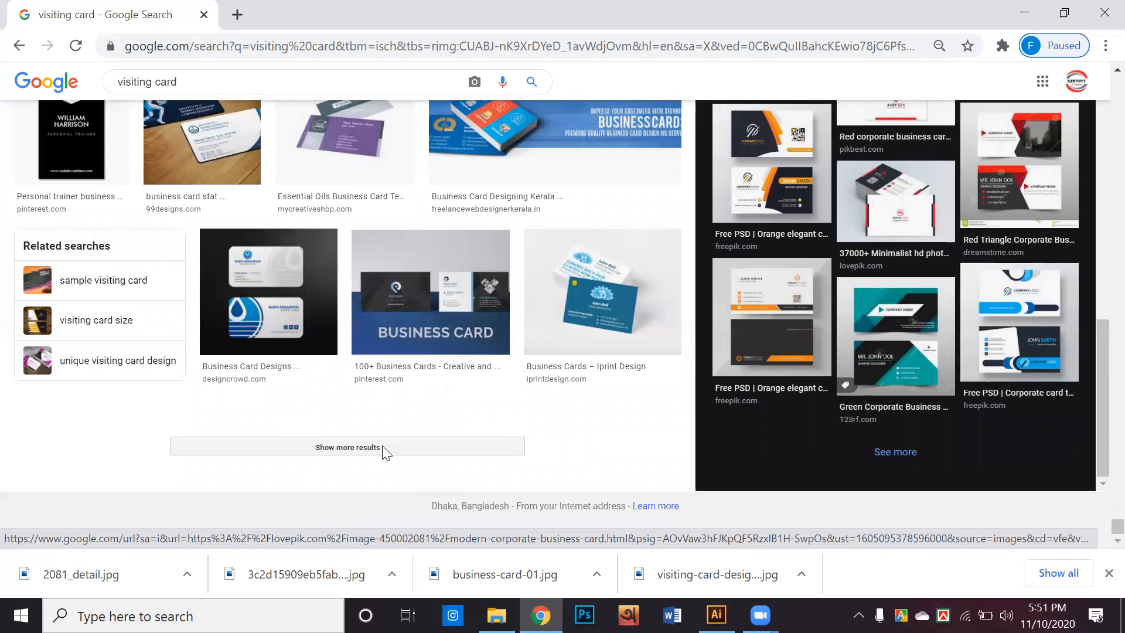
{"action": "left_click", "coordinate": [865, 450]}
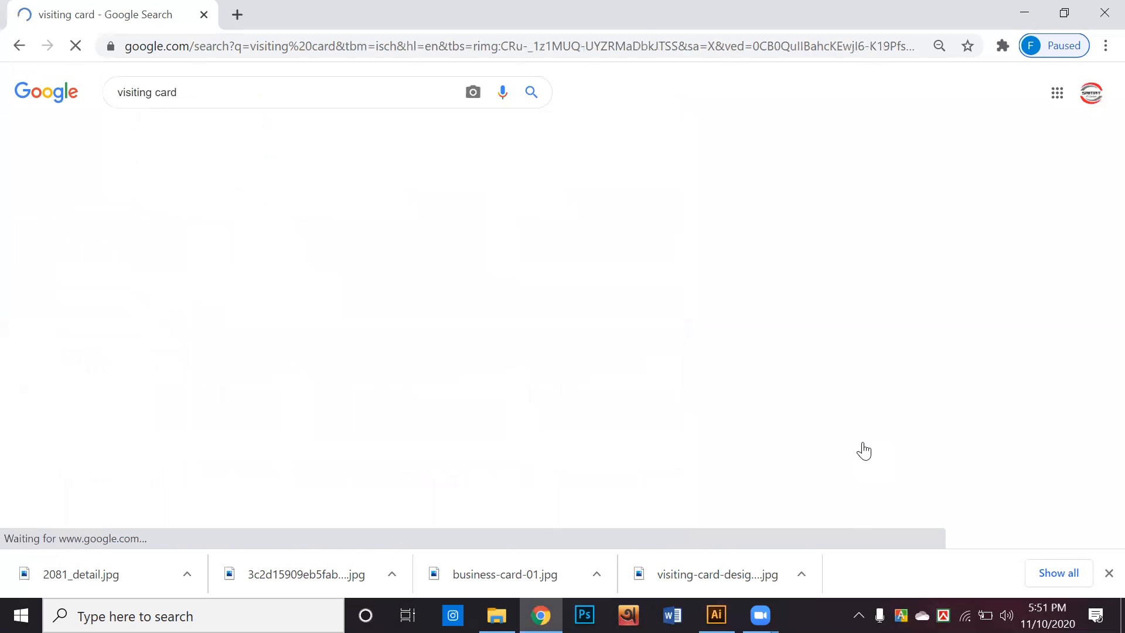
Examine the expanded set of related visiting card images for further reference designs
{"action": "scroll", "coordinate": [863, 450], "scroll_direction": "down", "scroll_amount": 3}
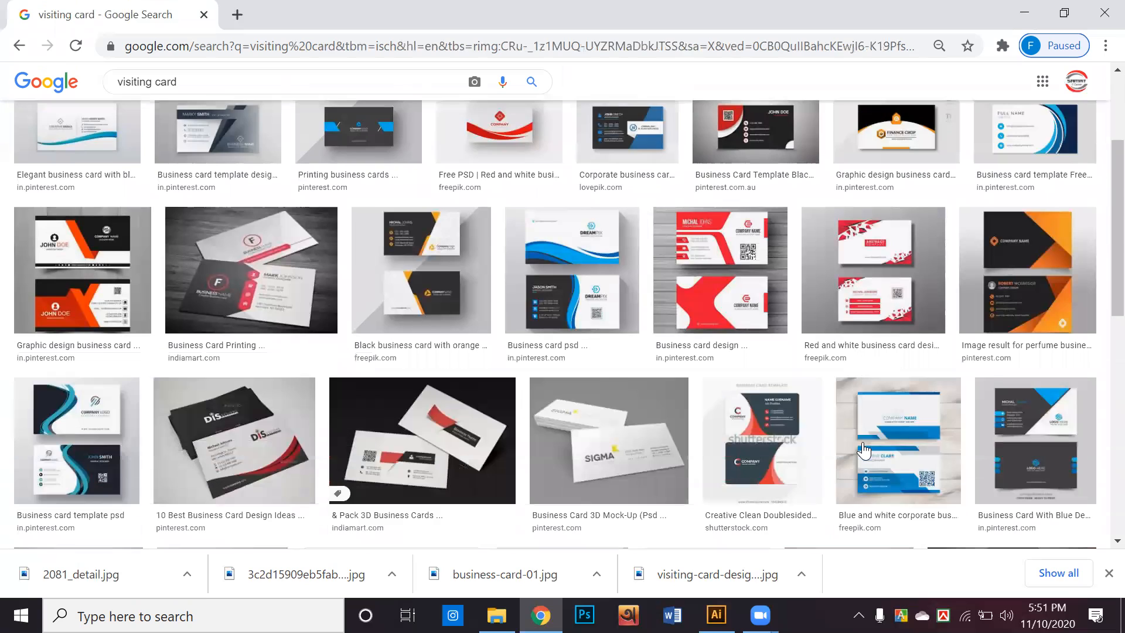
{"action": "scroll", "coordinate": [864, 450], "scroll_direction": "down", "scroll_amount": 5}
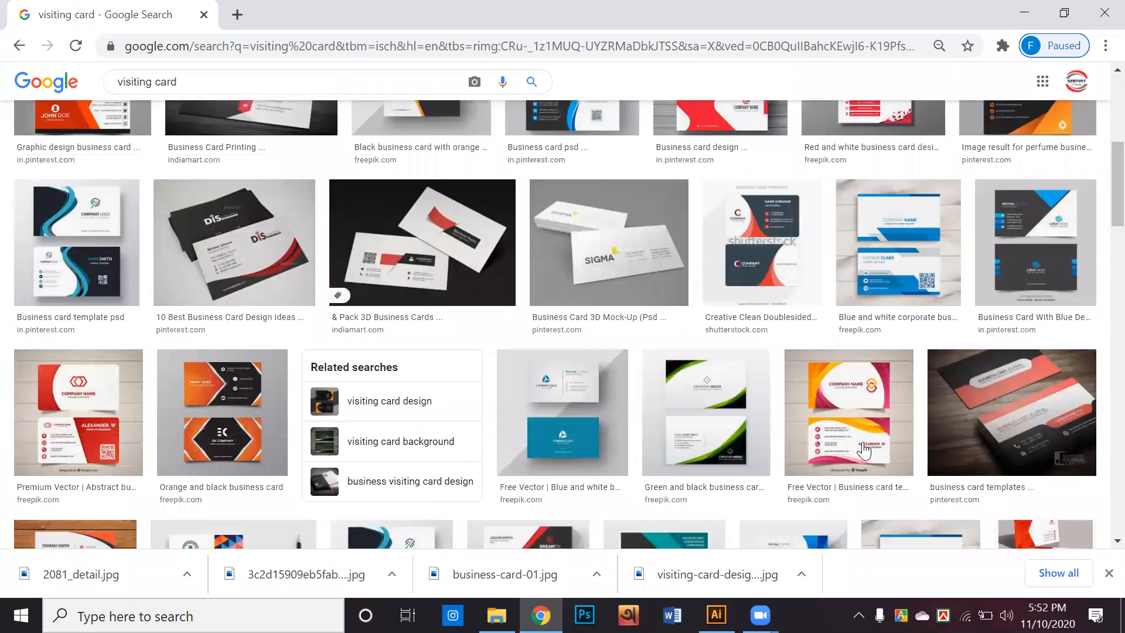
{"action": "scroll", "coordinate": [863, 450], "scroll_direction": "down", "scroll_amount": 7}
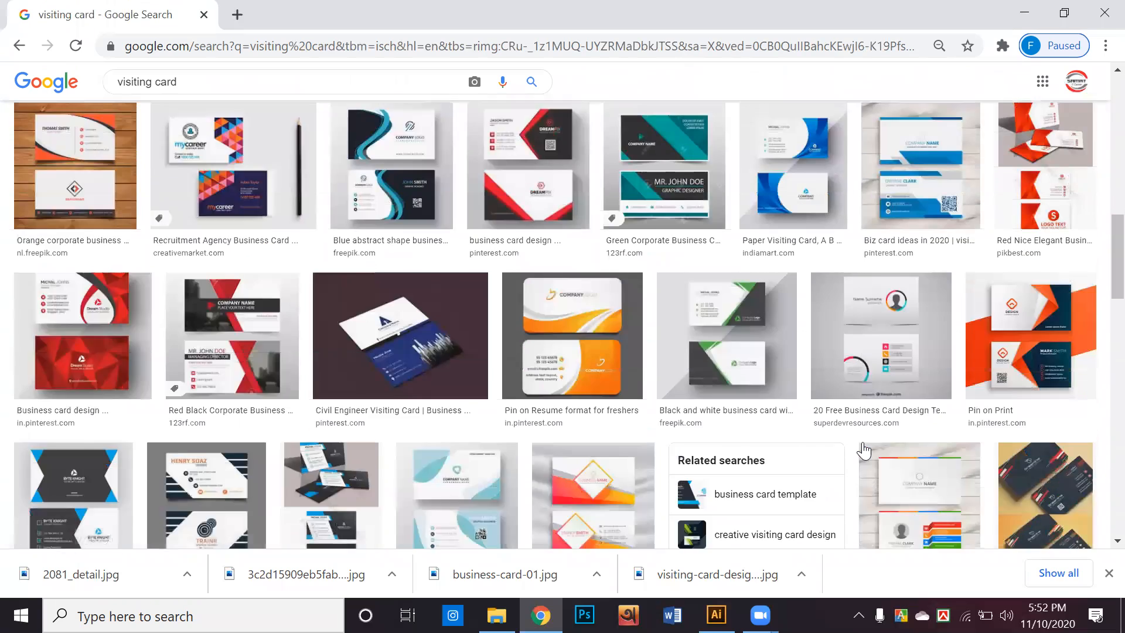
{"action": "scroll", "coordinate": [864, 450], "scroll_direction": "down", "scroll_amount": 6}
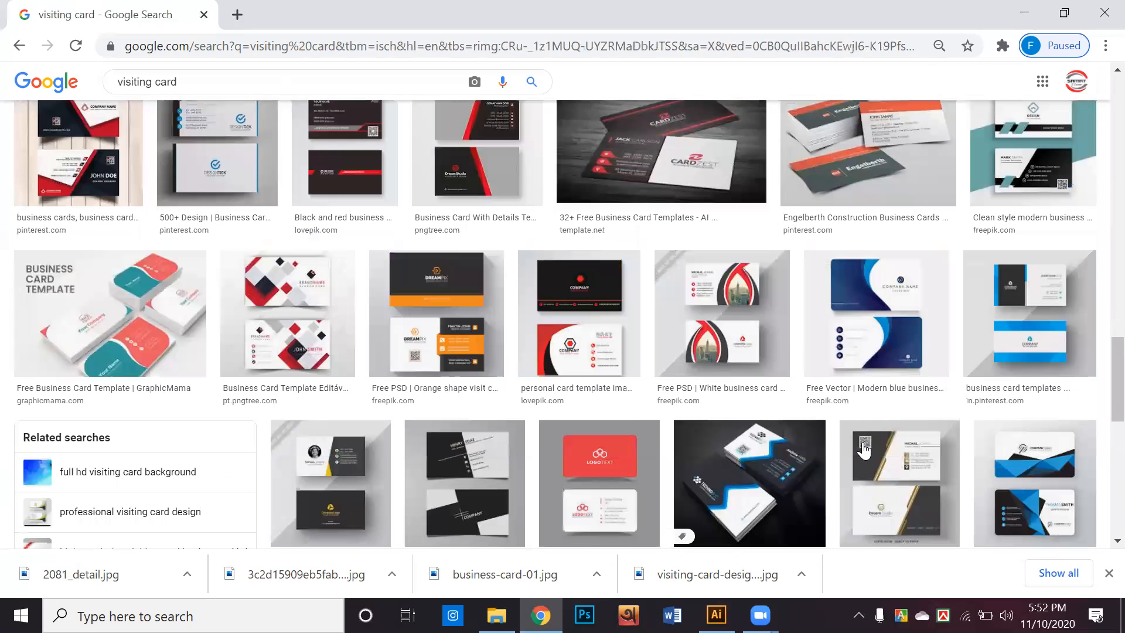
{"action": "scroll", "coordinate": [864, 450], "scroll_direction": "down", "scroll_amount": 2}
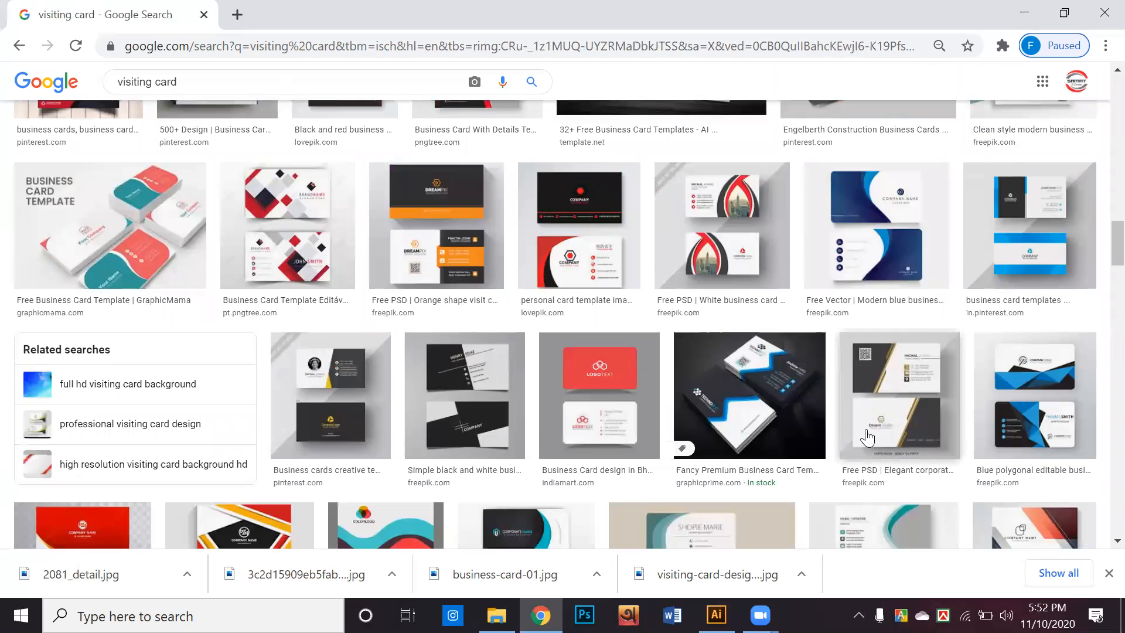
{"action": "scroll", "coordinate": [866, 443], "scroll_direction": "down", "scroll_amount": 4}
{"action": "scroll", "coordinate": [868, 437], "scroll_direction": "down", "scroll_amount": 7}
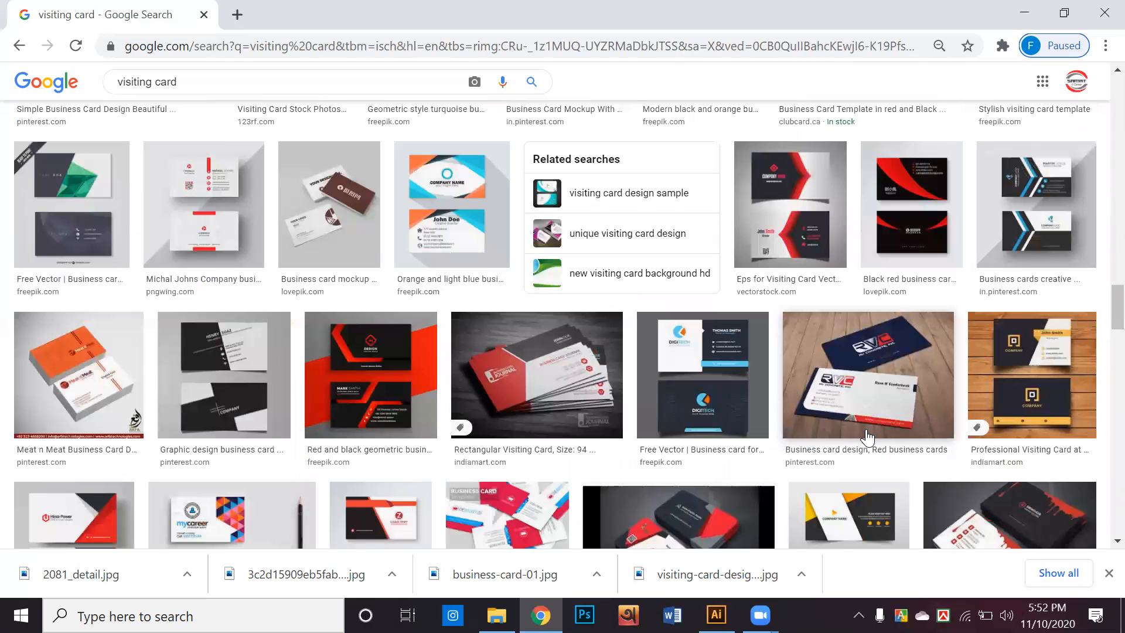
{"action": "scroll", "coordinate": [868, 438], "scroll_direction": "down", "scroll_amount": 3}
{"action": "scroll", "coordinate": [868, 437], "scroll_direction": "down", "scroll_amount": 5}
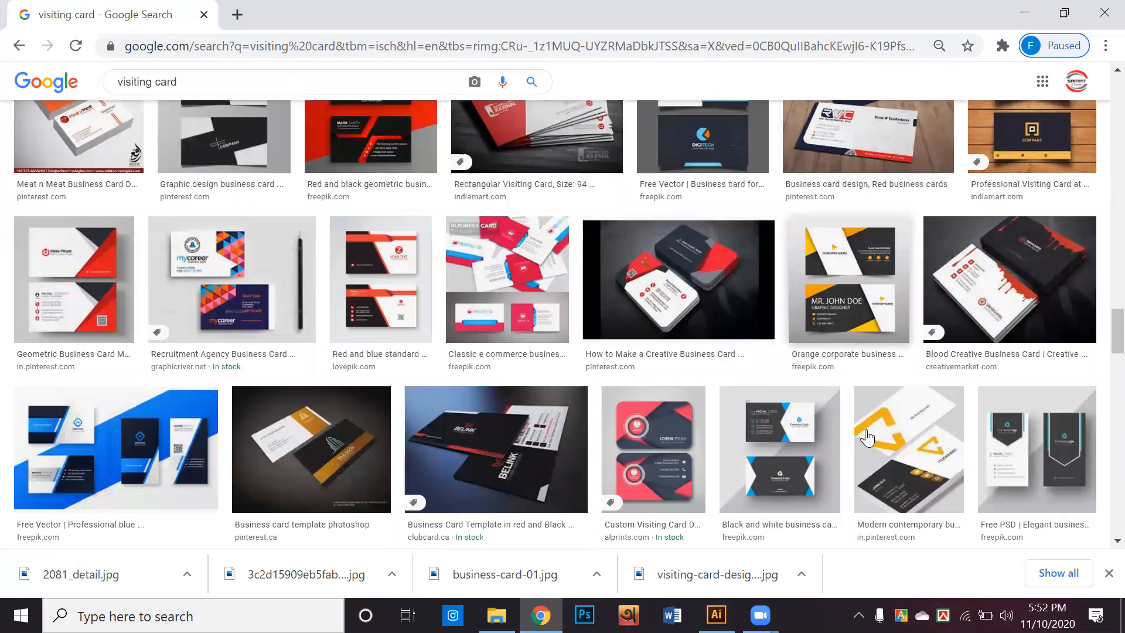
{"action": "scroll", "coordinate": [868, 436], "scroll_direction": "down", "scroll_amount": 3}
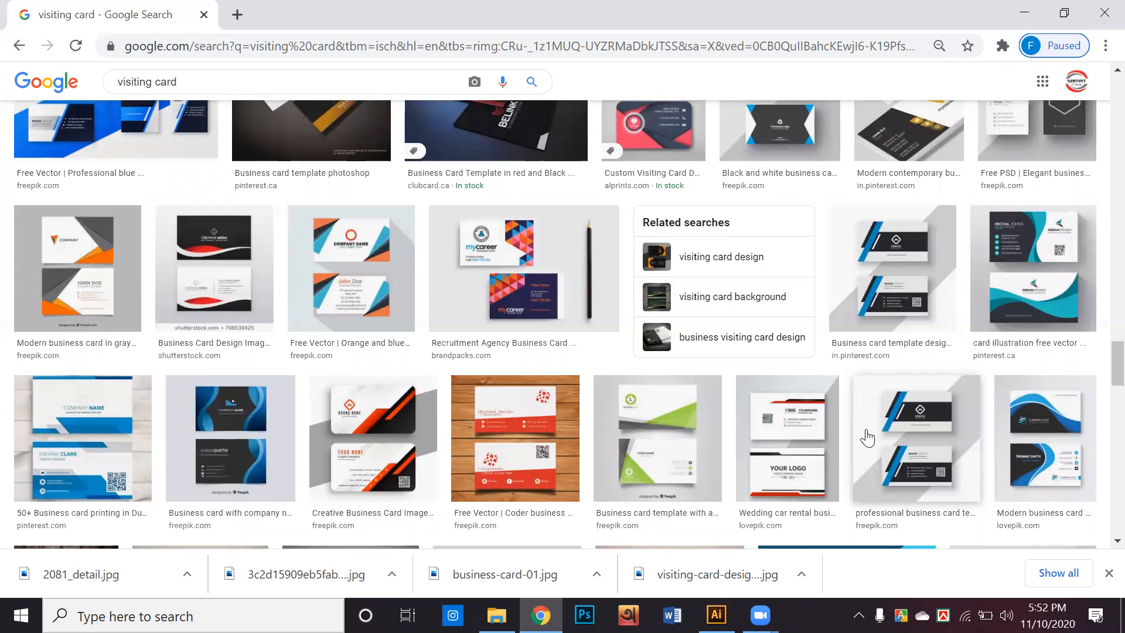
{"action": "scroll", "coordinate": [382, 460], "scroll_direction": "down", "scroll_amount": 5}
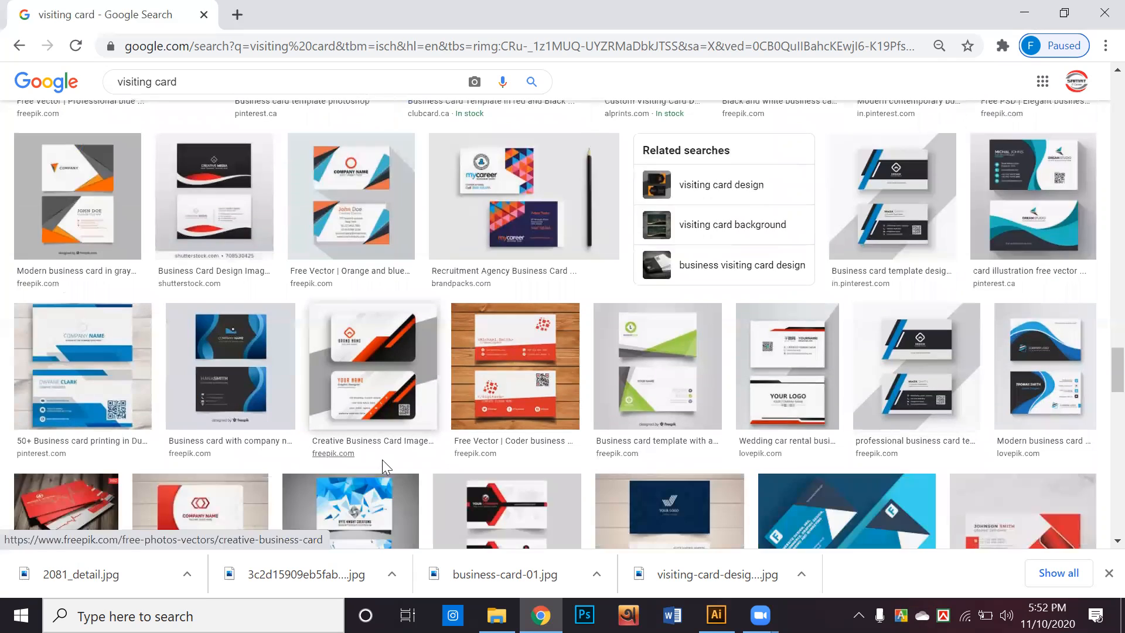
{"action": "scroll", "coordinate": [398, 432], "scroll_direction": "down", "scroll_amount": 11}
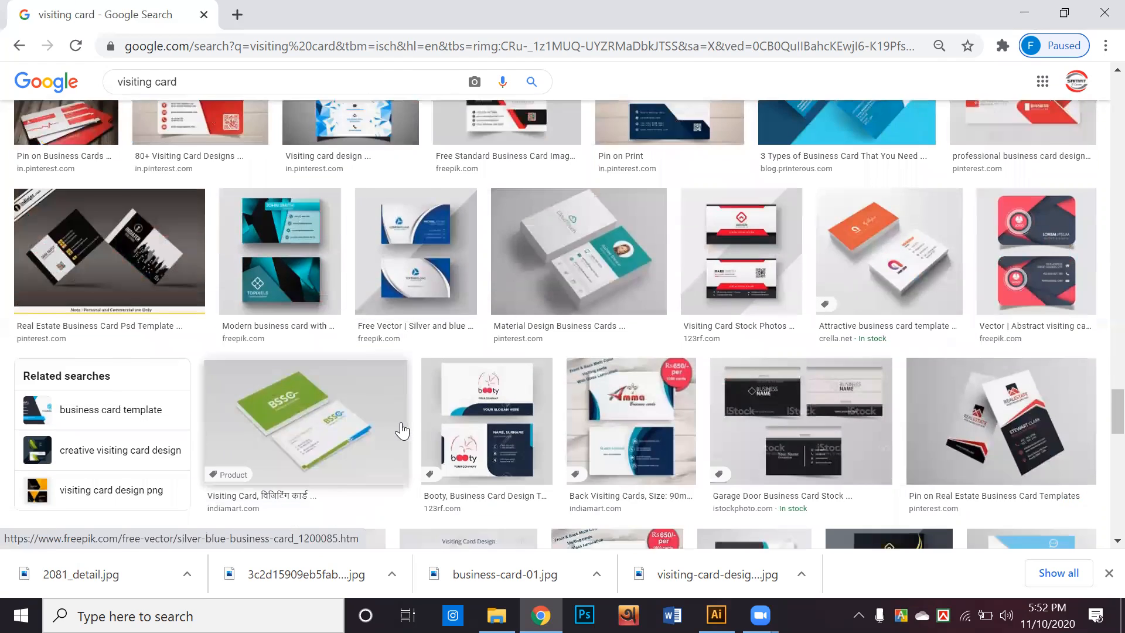
{"action": "scroll", "coordinate": [402, 421], "scroll_direction": "down", "scroll_amount": 3}
{"action": "scroll", "coordinate": [402, 420], "scroll_direction": "up", "scroll_amount": 3}
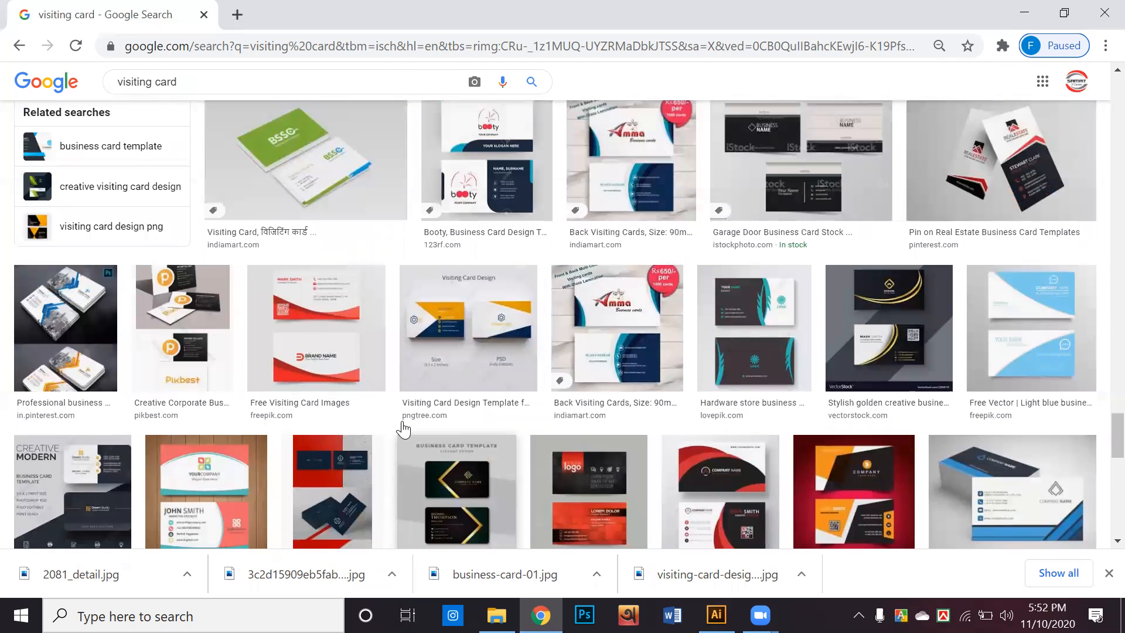
{"action": "scroll", "coordinate": [402, 421], "scroll_direction": "down", "scroll_amount": 2}
{"action": "scroll", "coordinate": [402, 421], "scroll_direction": "down", "scroll_amount": 10}
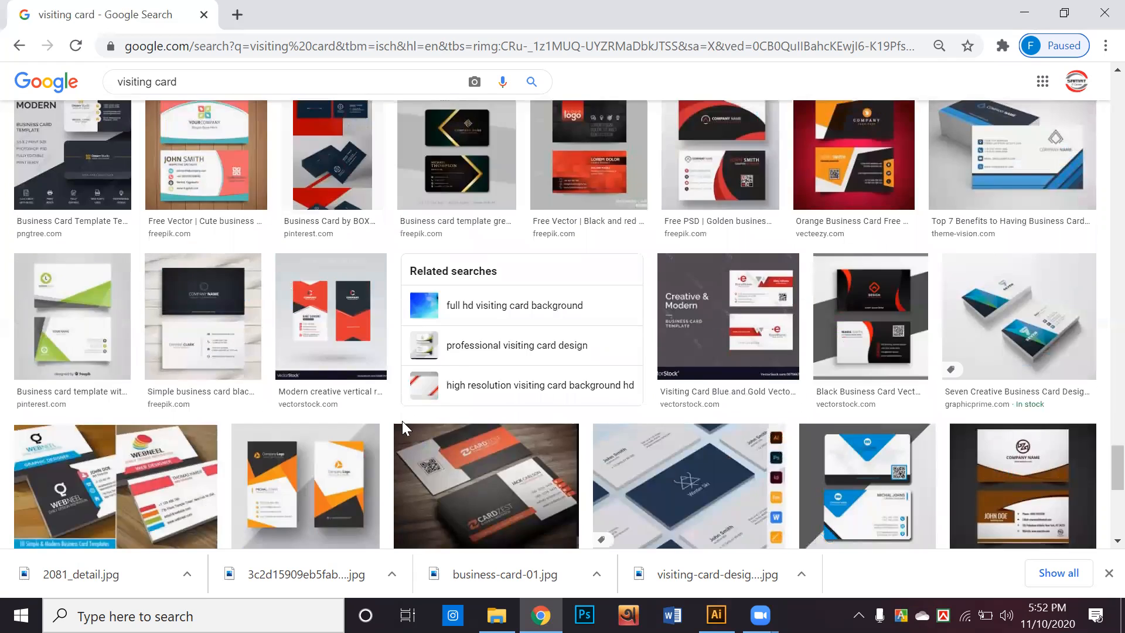
{"action": "scroll", "coordinate": [398, 411], "scroll_direction": "down", "scroll_amount": 6}
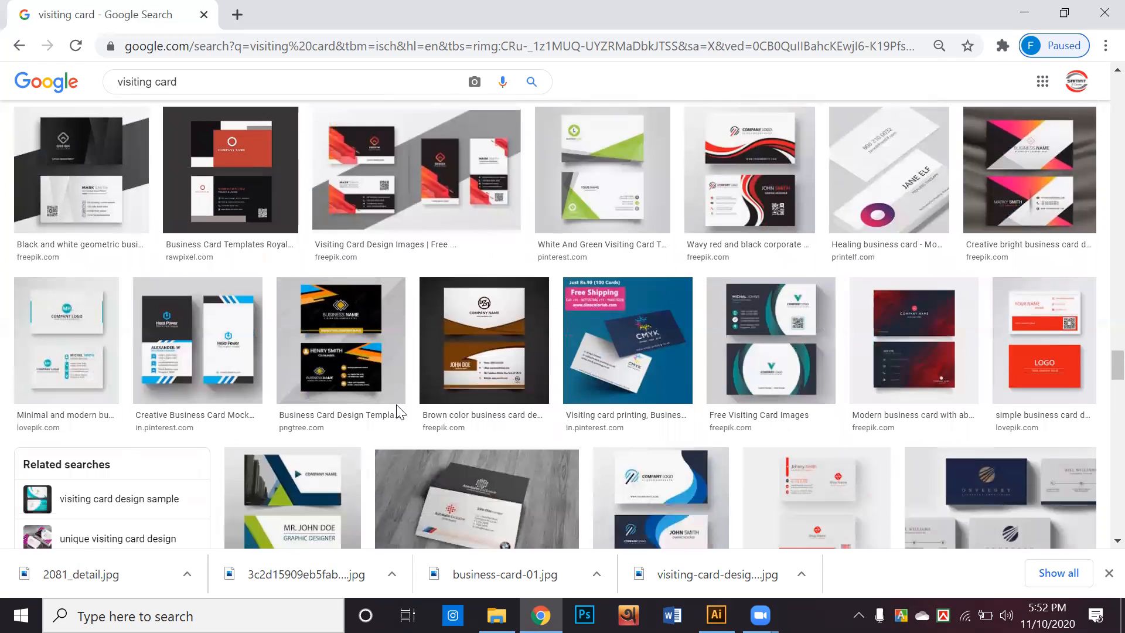
{"action": "scroll", "coordinate": [397, 413], "scroll_direction": "down", "scroll_amount": 6}
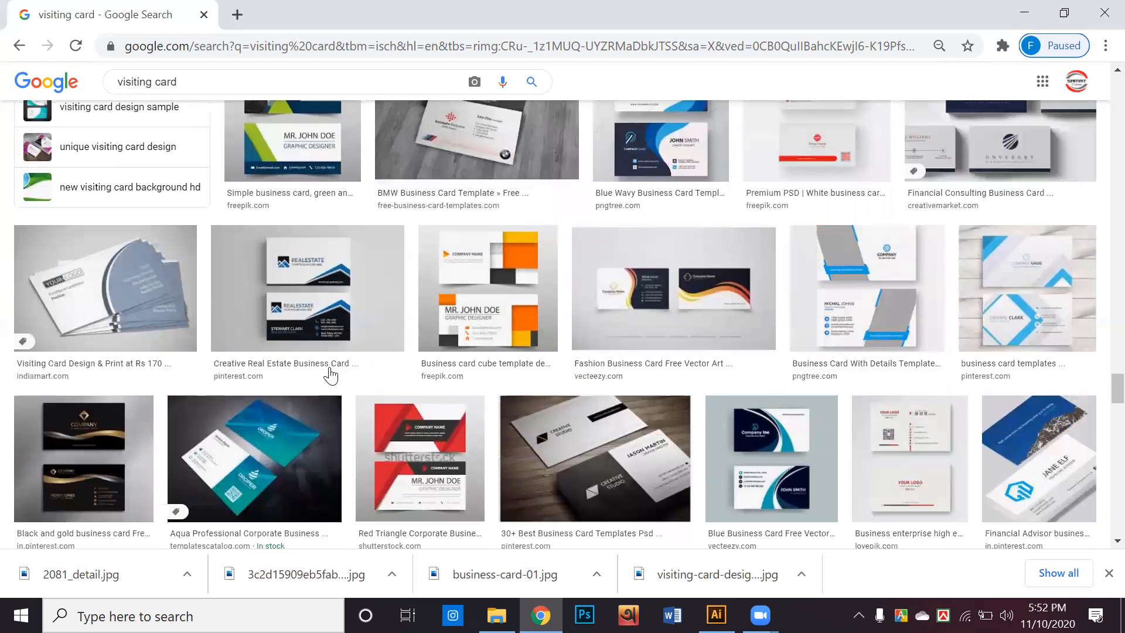
{"action": "scroll", "coordinate": [661, 346], "scroll_direction": "down", "scroll_amount": 9}
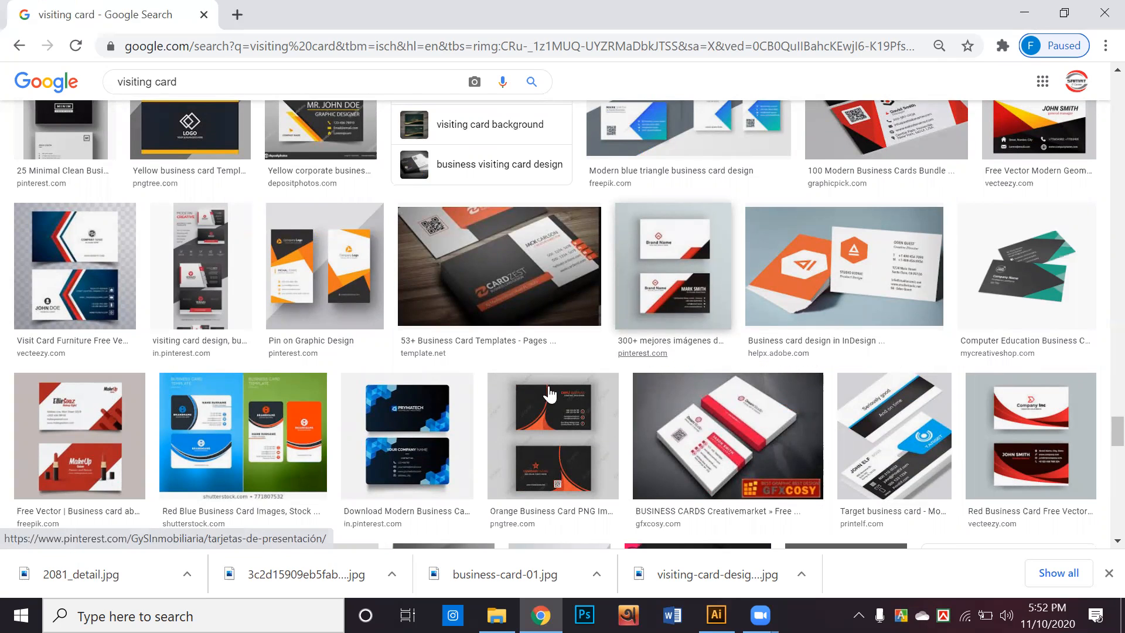
{"action": "scroll", "coordinate": [548, 387], "scroll_direction": "down", "scroll_amount": 5}
{"action": "scroll", "coordinate": [550, 387], "scroll_direction": "down", "scroll_amount": 5}
{"action": "scroll", "coordinate": [555, 387], "scroll_direction": "down", "scroll_amount": 15}
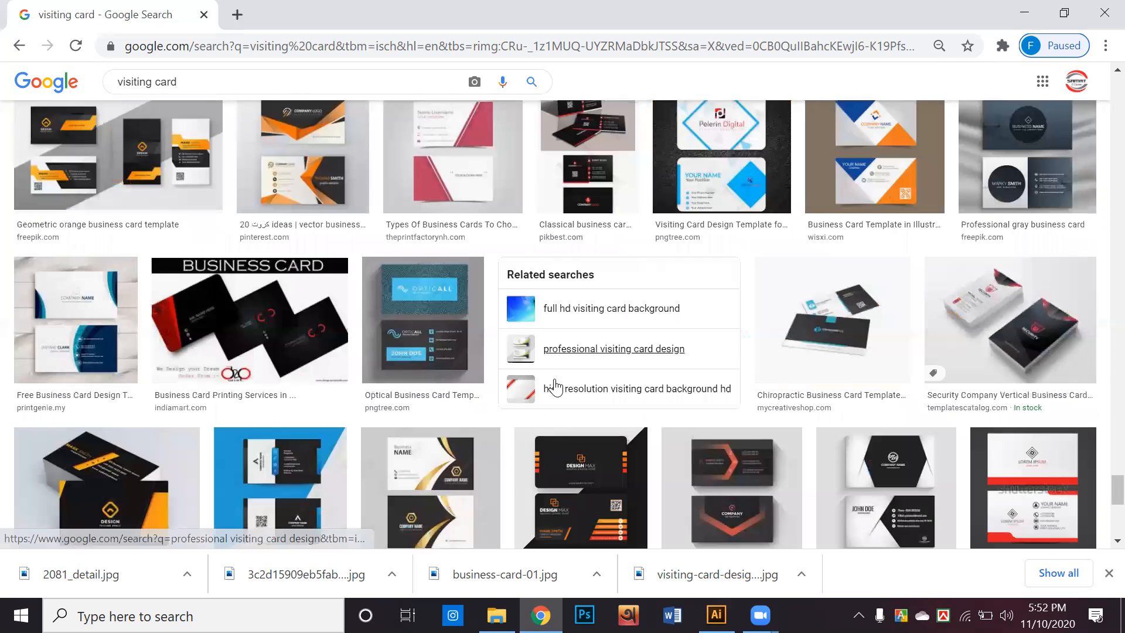
{"action": "scroll", "coordinate": [553, 387], "scroll_direction": "down", "scroll_amount": 5}
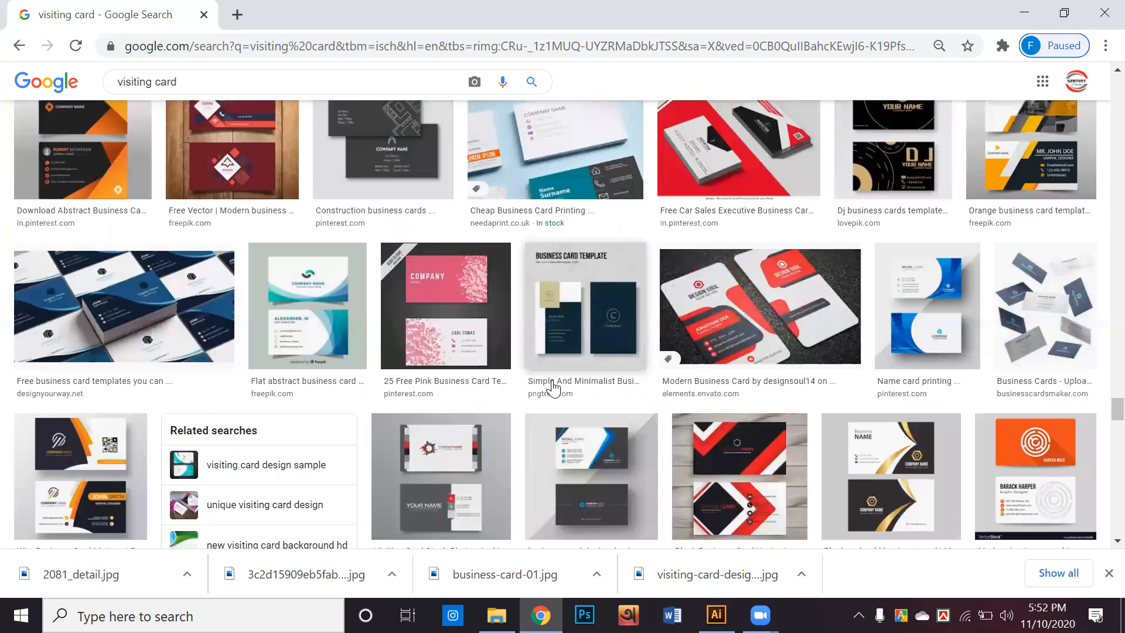
{"action": "scroll", "coordinate": [553, 386], "scroll_direction": "down", "scroll_amount": 10}
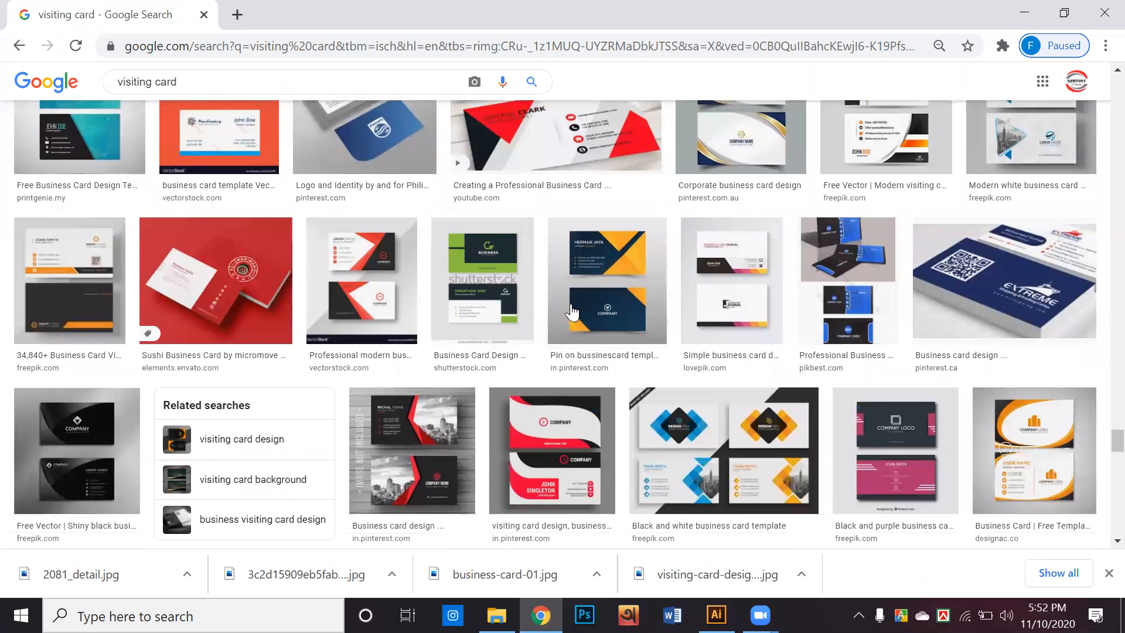
{"action": "scroll", "coordinate": [552, 323], "scroll_direction": "down", "scroll_amount": 7}
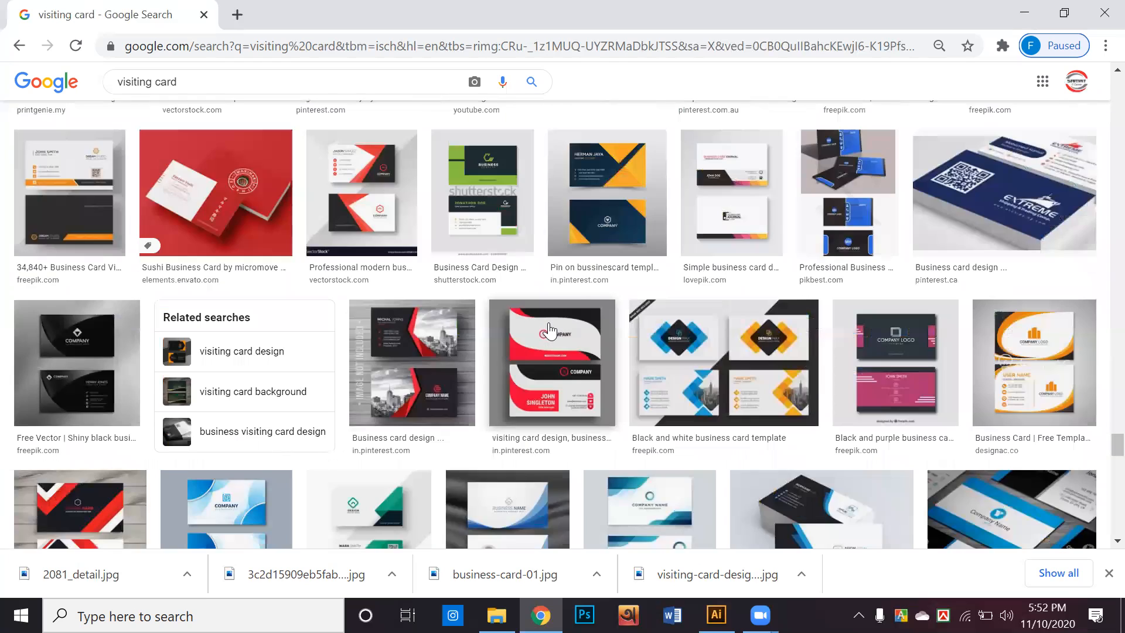
Look through the remaining related visiting card images to the end of the results, and review the earlier designs again
{"action": "scroll", "coordinate": [549, 331], "scroll_direction": "down", "scroll_amount": 8}
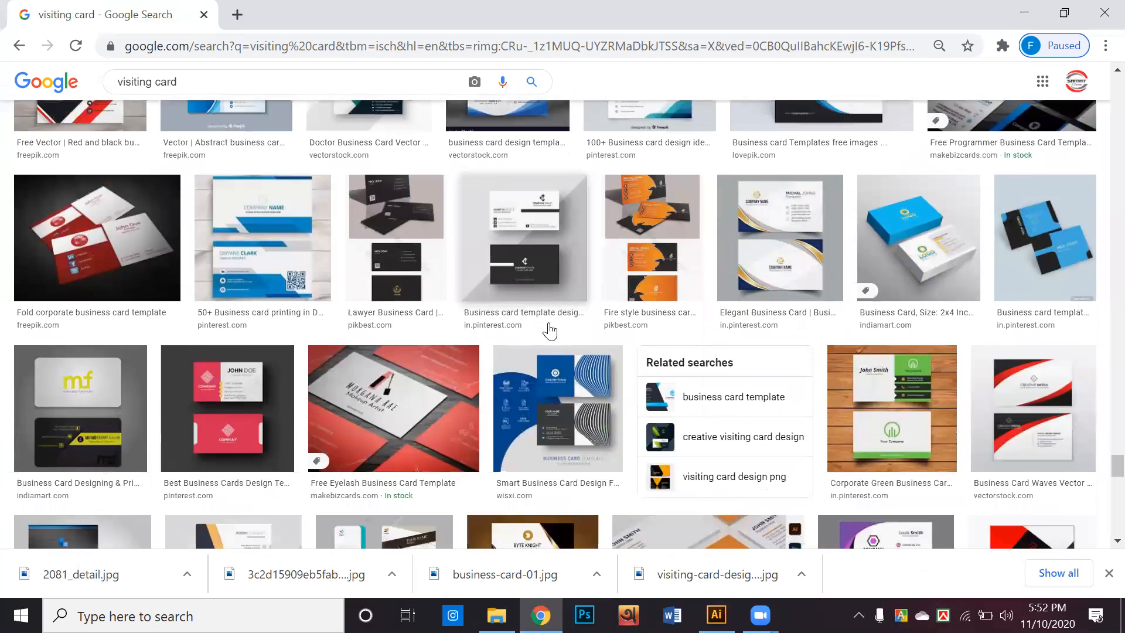
{"action": "scroll", "coordinate": [549, 329], "scroll_direction": "down", "scroll_amount": 7}
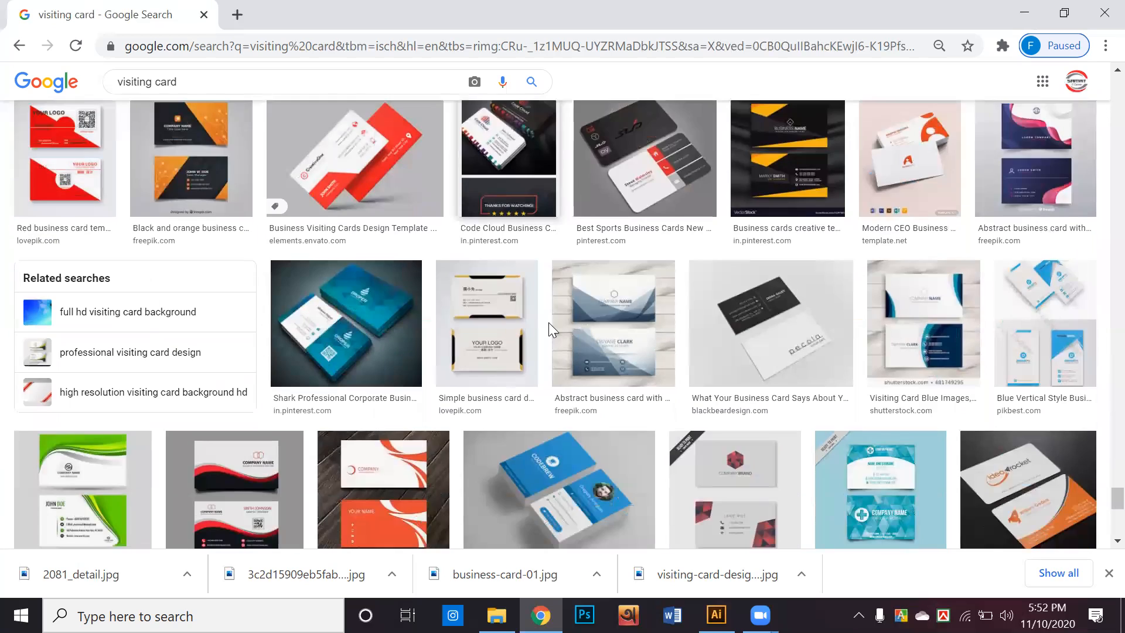
{"action": "scroll", "coordinate": [568, 319], "scroll_direction": "down", "scroll_amount": 3}
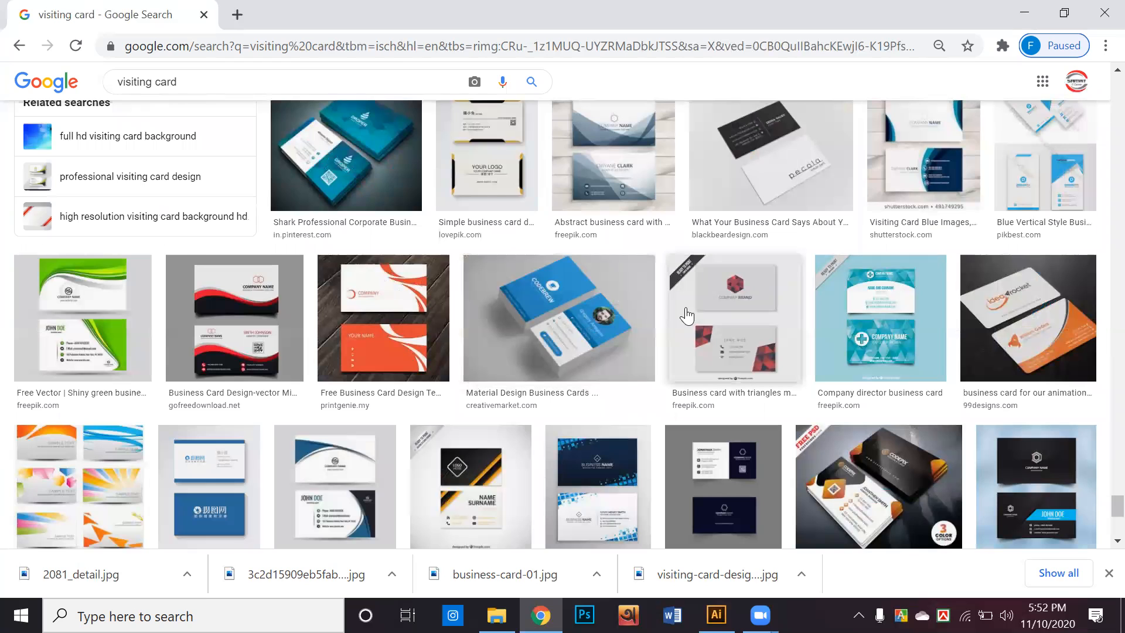
{"action": "scroll", "coordinate": [677, 317], "scroll_direction": "down", "scroll_amount": 3}
{"action": "scroll", "coordinate": [677, 318], "scroll_direction": "down", "scroll_amount": 3}
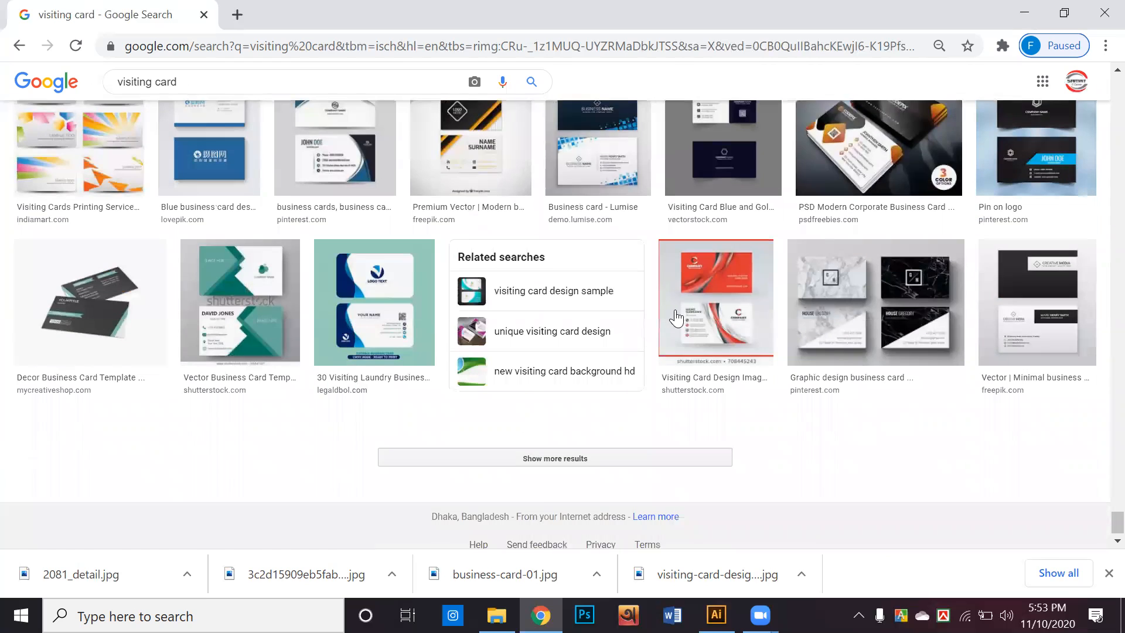
{"action": "scroll", "coordinate": [561, 370], "scroll_direction": "up", "scroll_amount": 4}
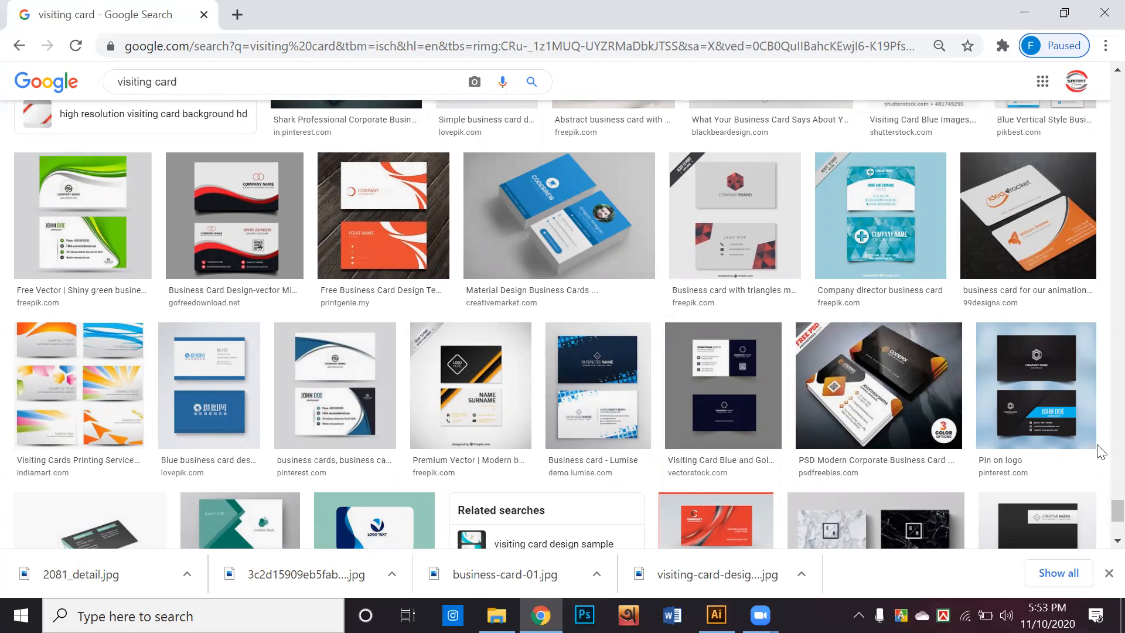
{"action": "scroll", "coordinate": [1101, 533], "scroll_direction": "down", "scroll_amount": 5}
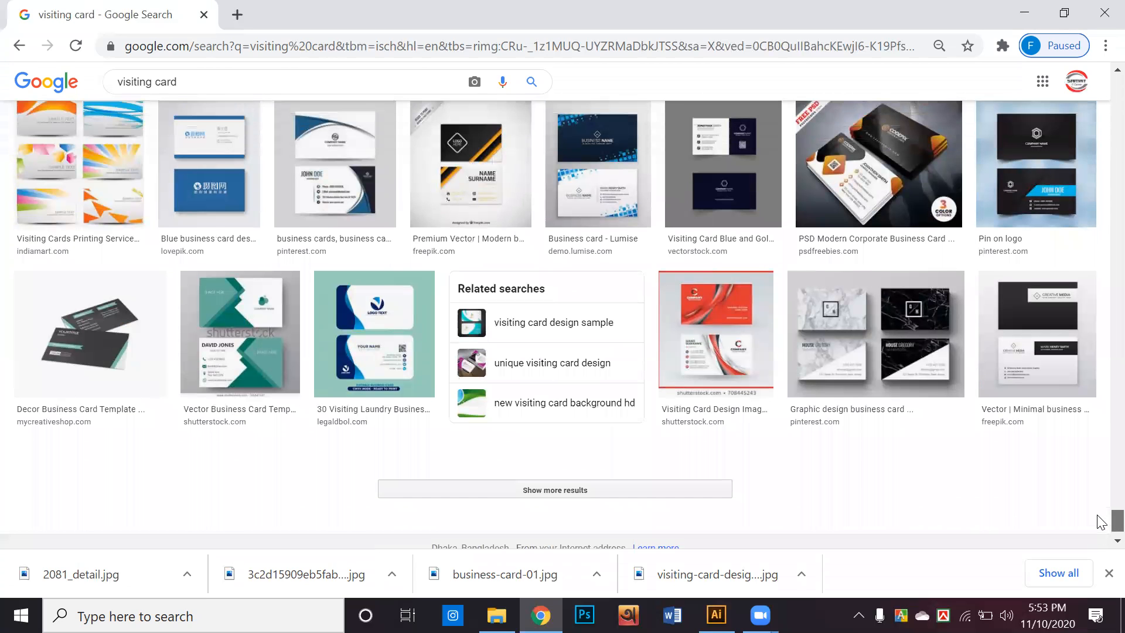
{"action": "scroll", "coordinate": [828, 375], "scroll_direction": "up", "scroll_amount": 2}
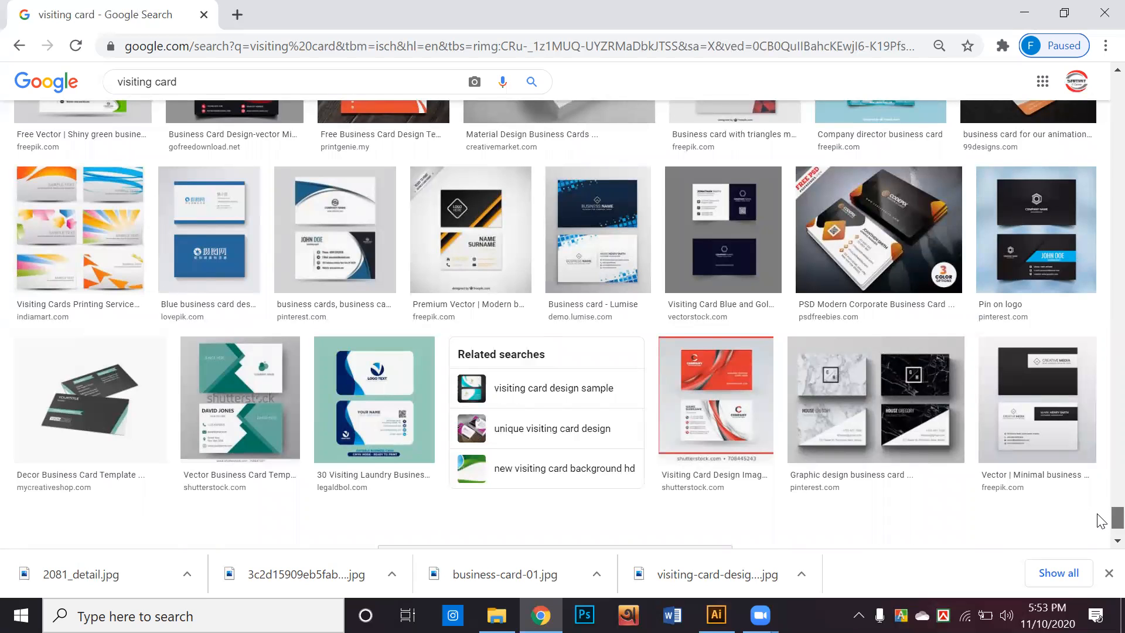
{"action": "left_click_drag", "start_coordinate": [1117, 518], "coordinate": [1063, 320]}
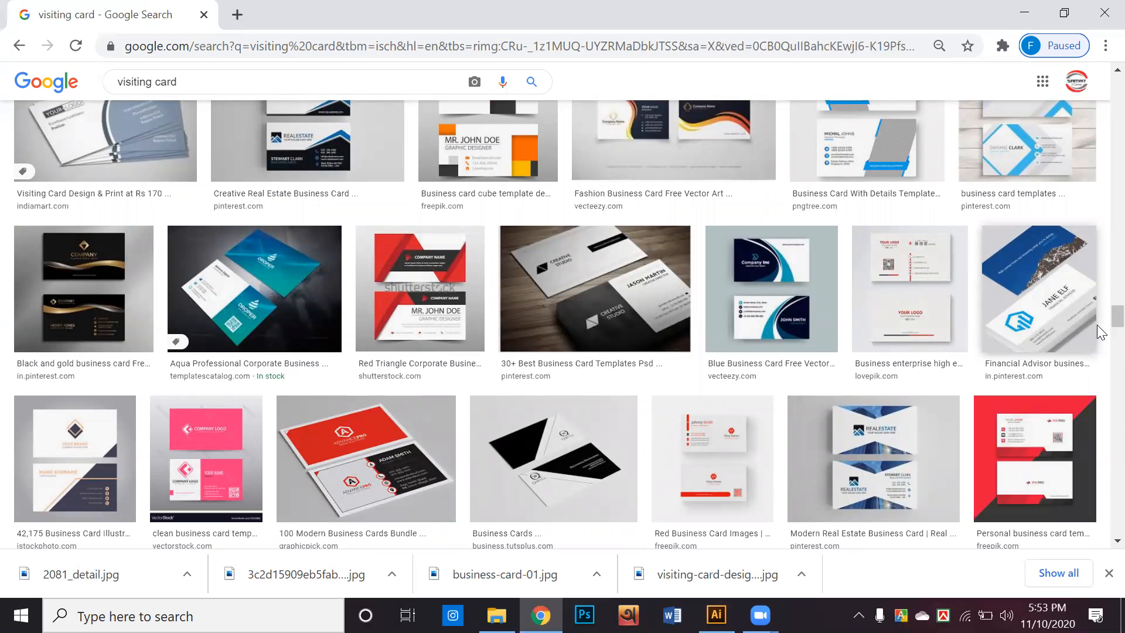
{"action": "left_click_drag", "start_coordinate": [1116, 317], "coordinate": [1098, 206]}
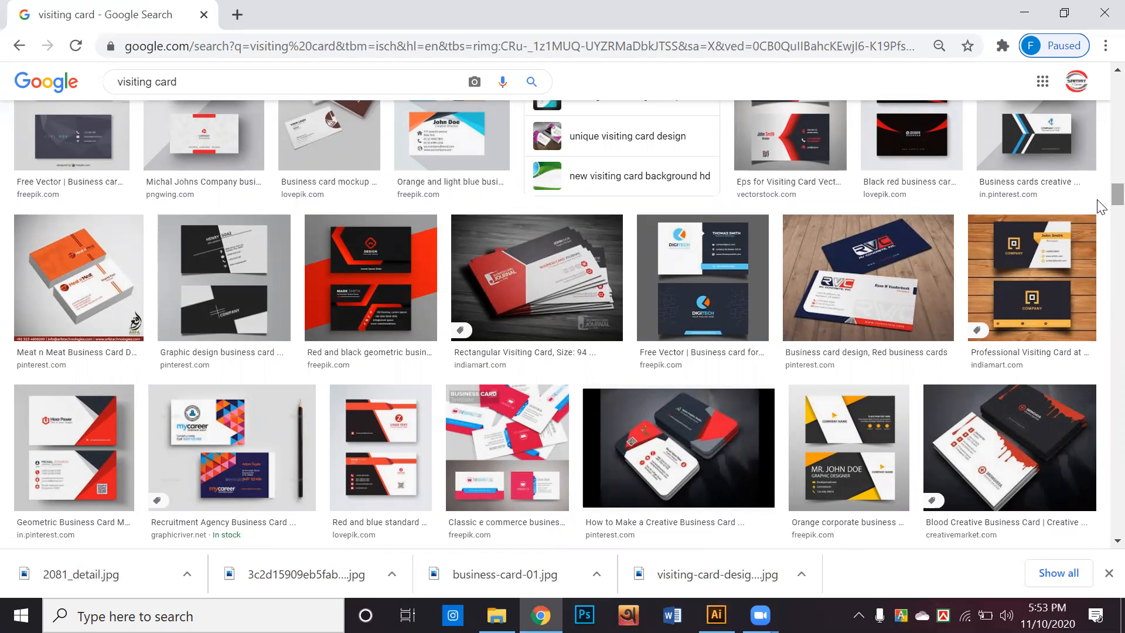
Minimize the Chrome and Illustrator windows to show the desktop
{"action": "left_click", "coordinate": [1026, 12]}
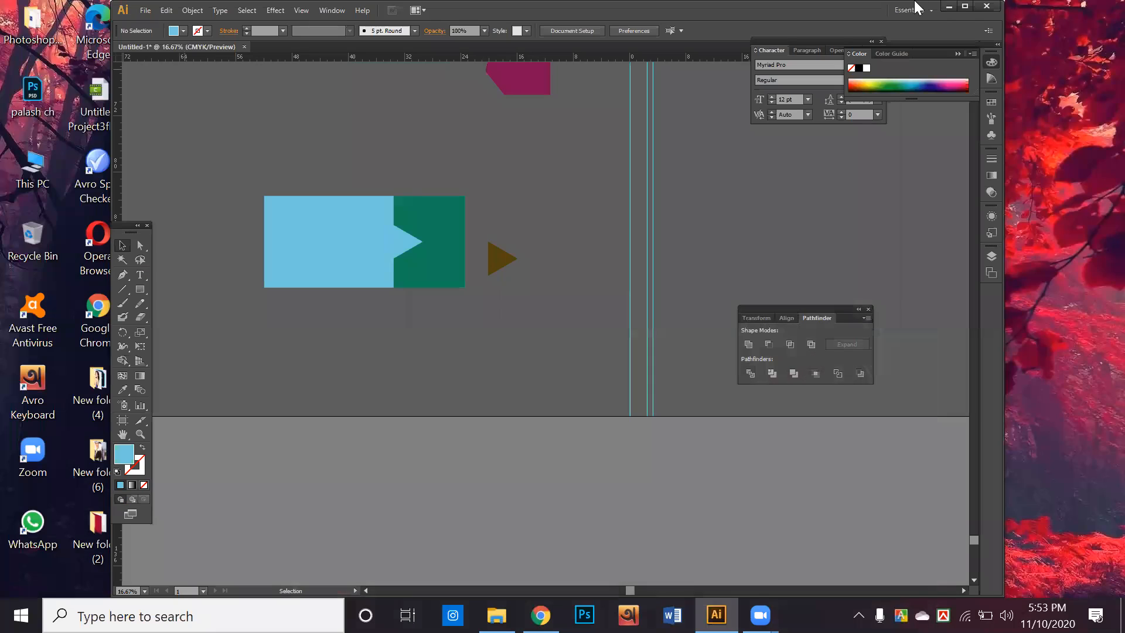
{"action": "left_click", "coordinate": [949, 7]}
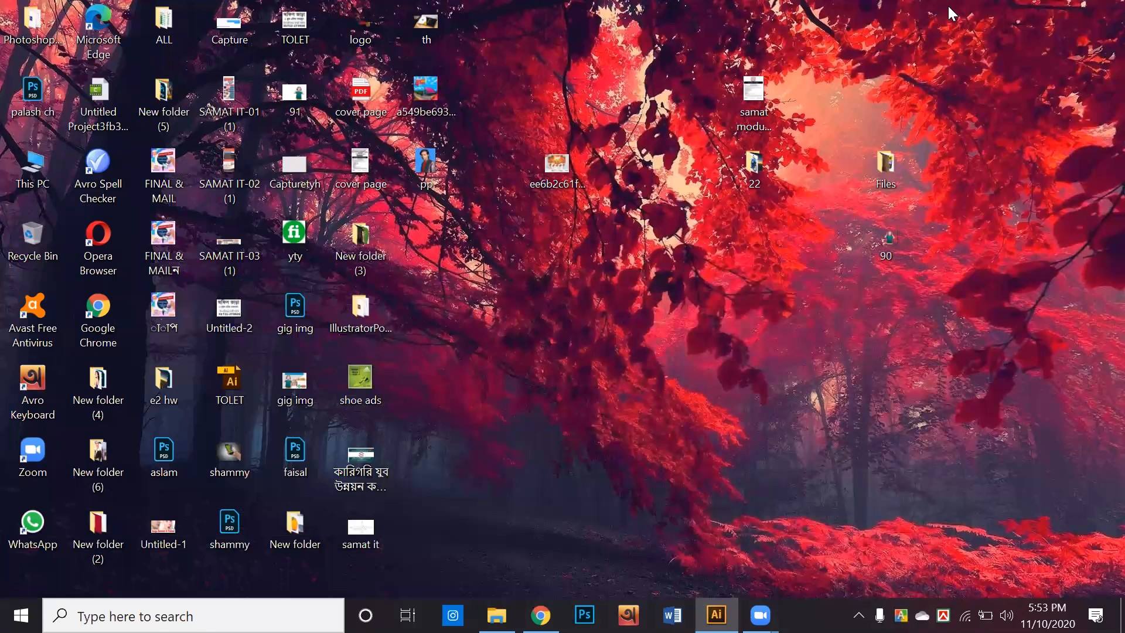